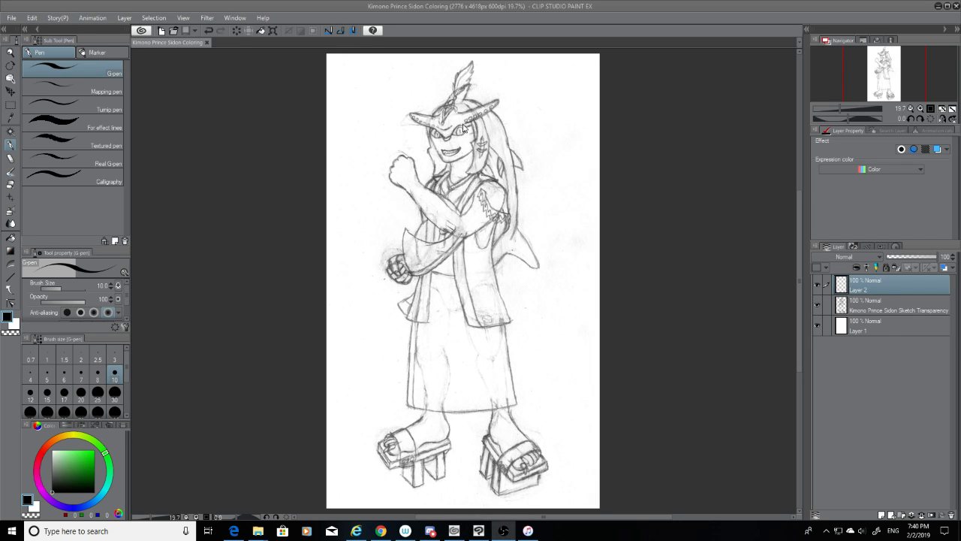
scroll(454, 130, up, 2)
scroll(431, 141, down, 2)
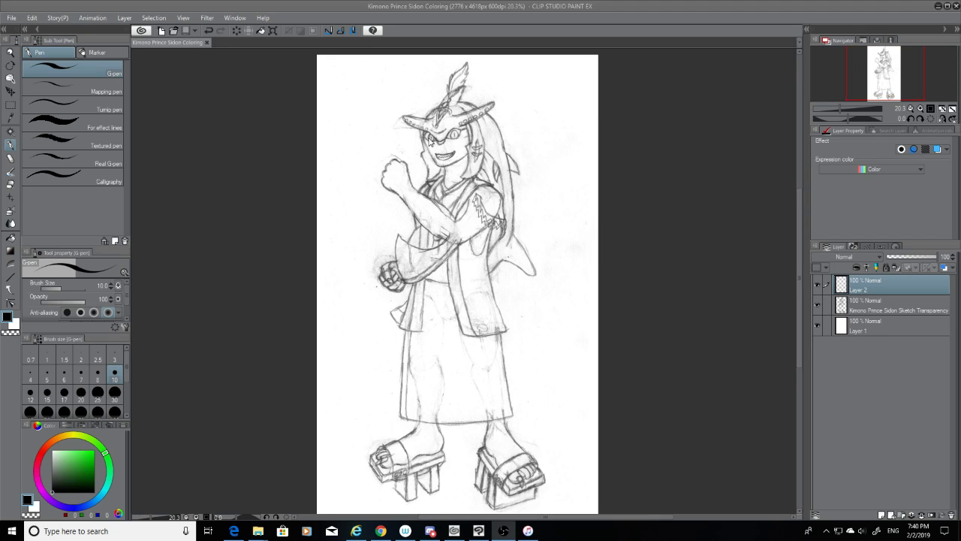
scroll(425, 141, up, 1)
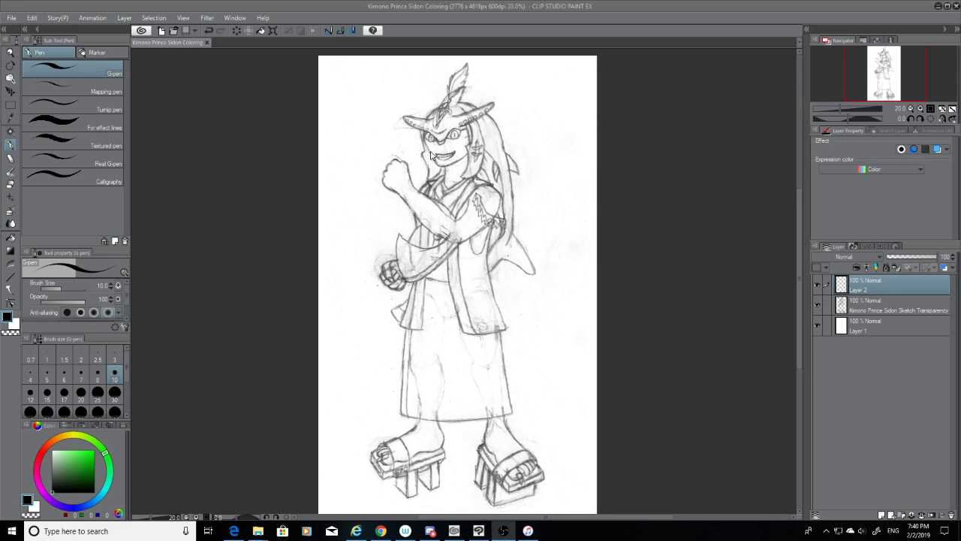
scroll(432, 156, up, 1)
scroll(431, 155, down, 3)
scroll(432, 155, up, 2)
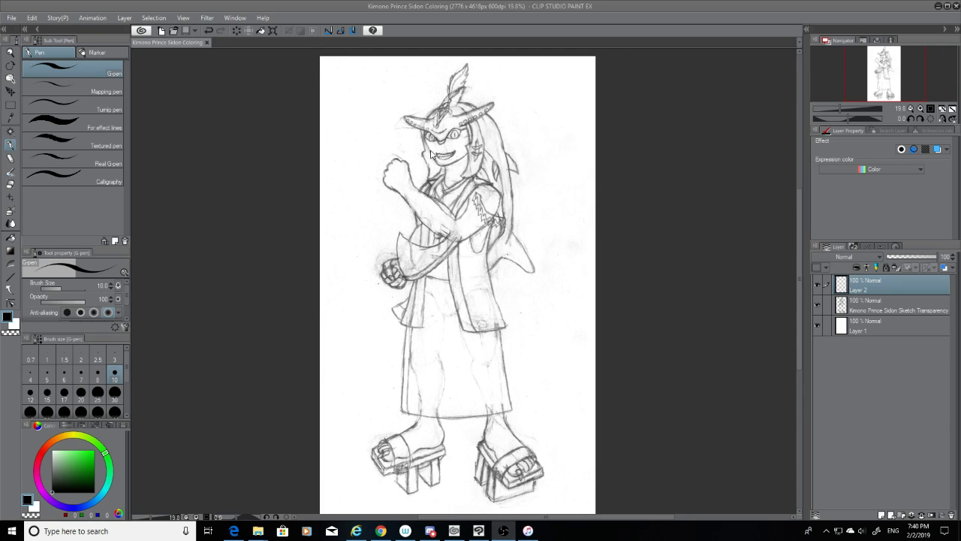
key(XF86AudioLowerVolume)
scroll(386, 162, up, 2)
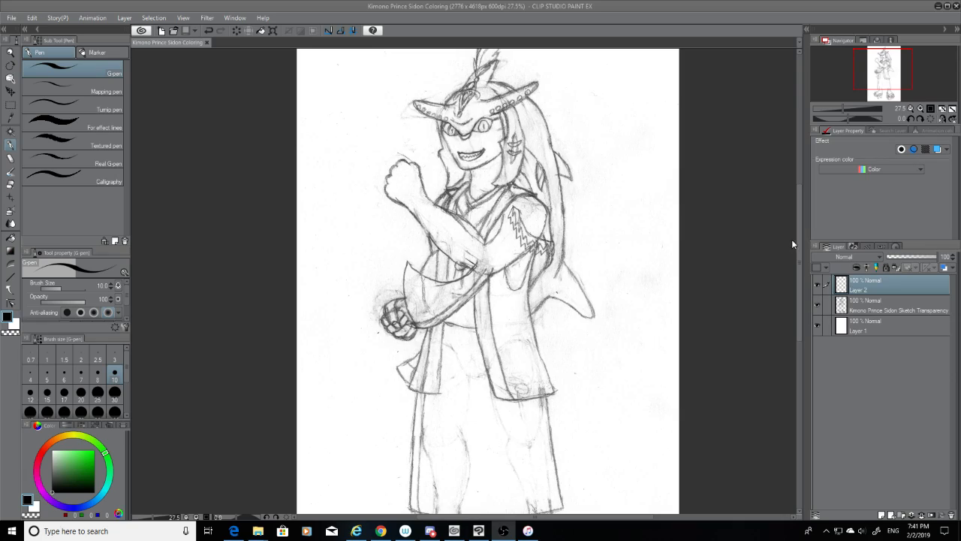
Ink the upper edge of the headpiece's left horn over the sketch on Layer 2 with a black size 10 G-pen
scroll(481, 248, up, 3)
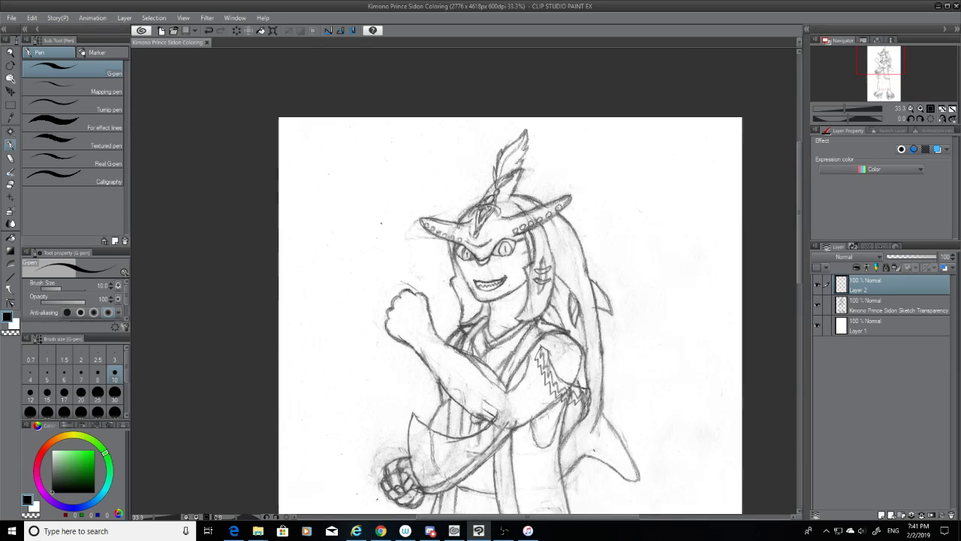
scroll(475, 218, up, 4)
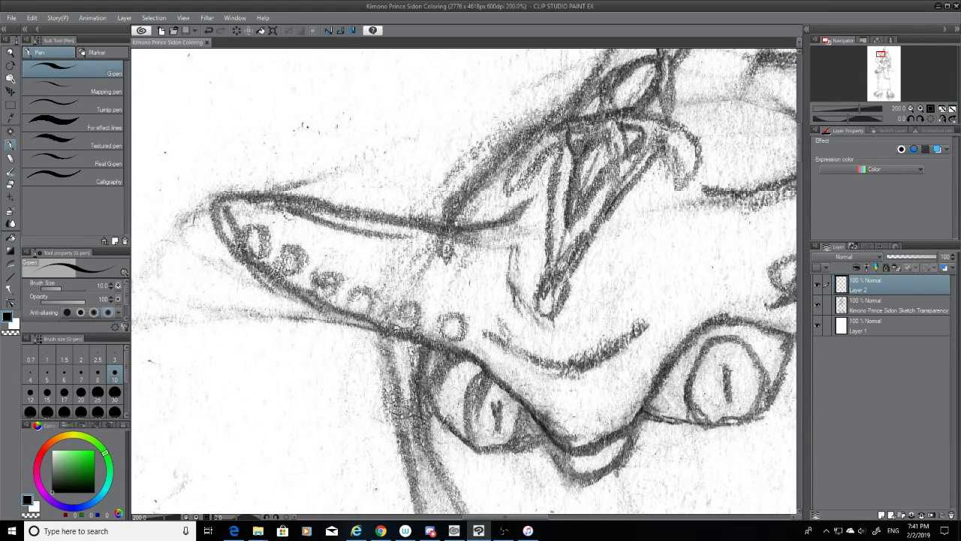
key(alt+Tab)
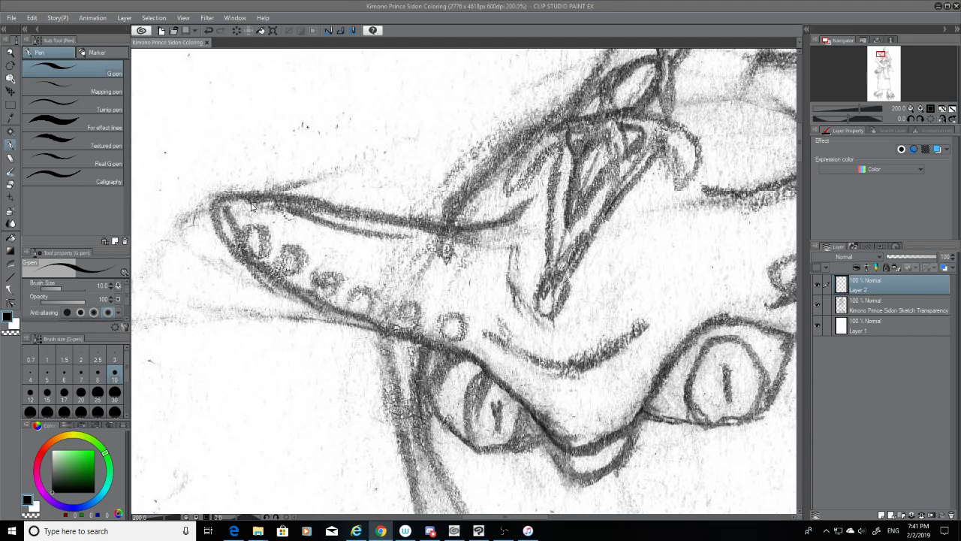
drag(223, 201, 386, 221)
key(ctrl+z)
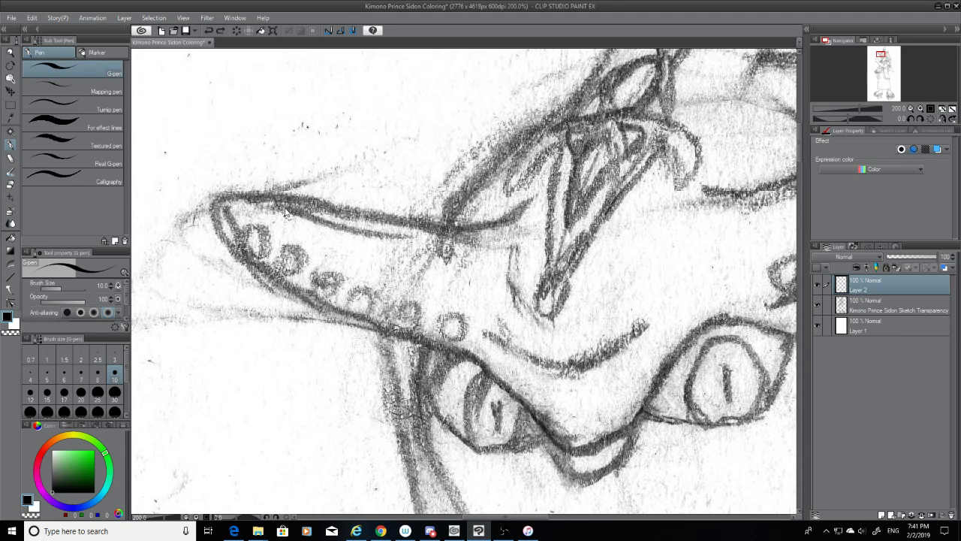
mouse_move(225, 196)
mouse_down()
mouse_move(425, 235)
mouse_move(267, 195)
mouse_move(520, 230)
mouse_up()
key(ctrl+z)
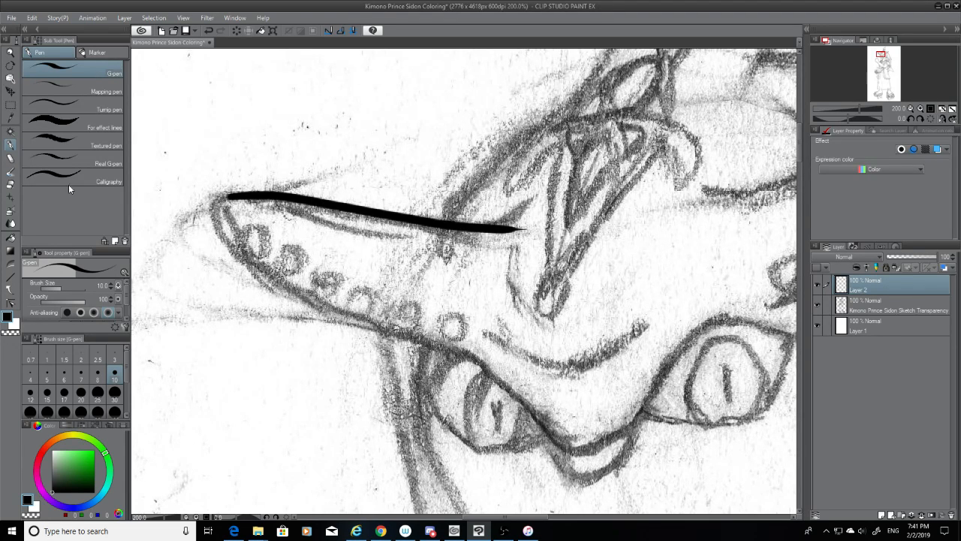
Trim the tapered inner end of the left horn's line with the Hard eraser at size 20
click(10, 184)
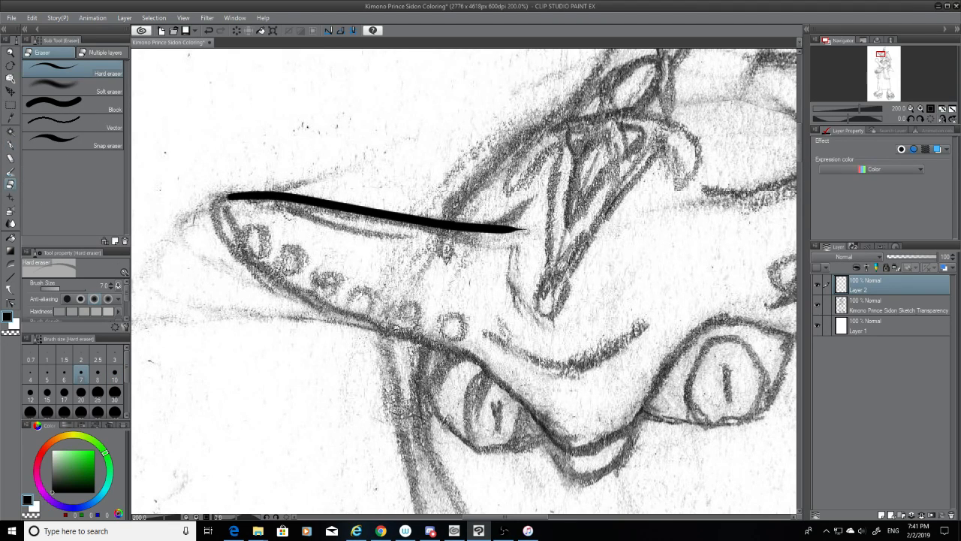
click(80, 392)
drag(524, 224, 492, 230)
key(p)
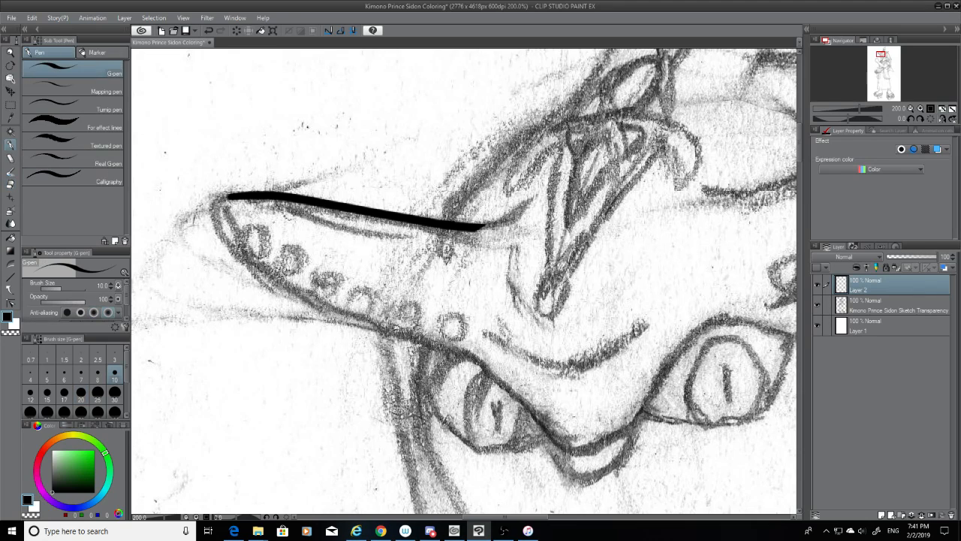
Extend the left horn's upper line with a short upward curve toward the forehead ornament using the G-pen
mouse_move(479, 227)
mouse_down()
mouse_move(511, 220)
mouse_move(531, 199)
mouse_up()
key(ctrl+z)
key(ctrl+z)
drag(481, 226, 527, 203)
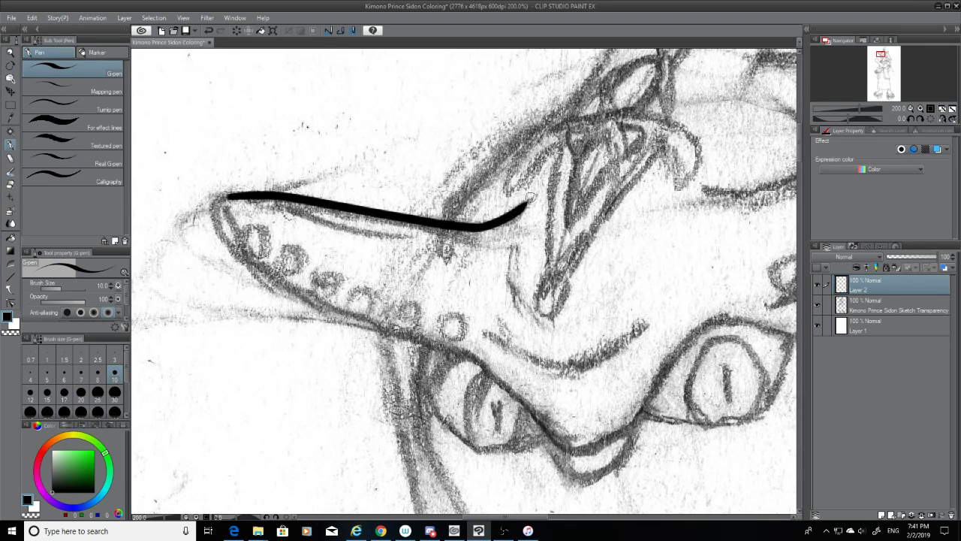
Ink the forehead curve rising from the left horn's line toward the head fin and erase its tapered upper tip
drag(445, 216, 567, 131)
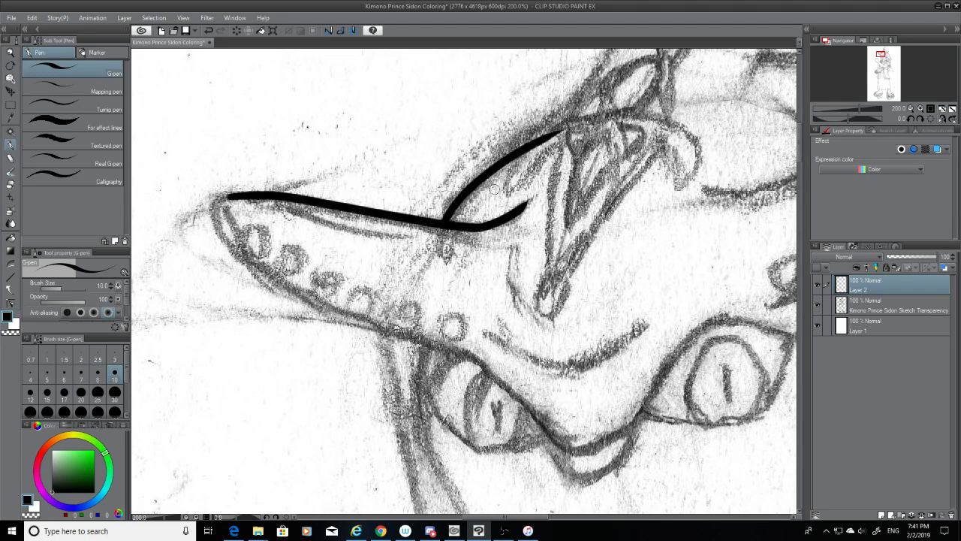
key(ctrl+z)
drag(444, 217, 582, 97)
key(ctrl+z)
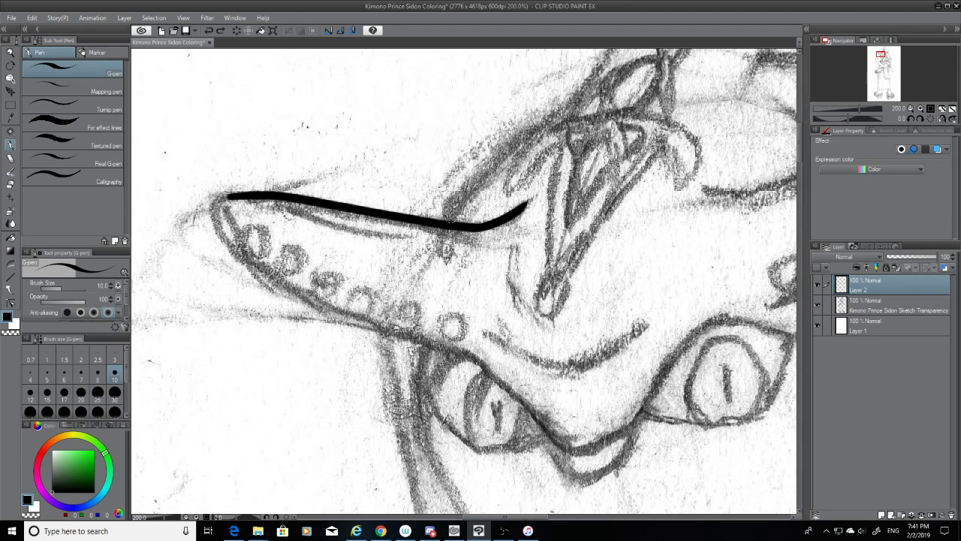
drag(448, 222, 587, 97)
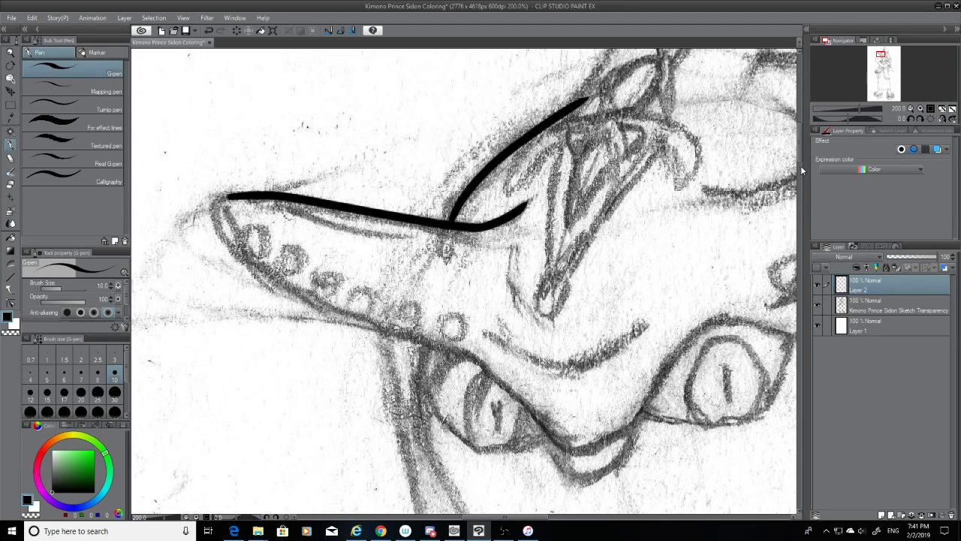
scroll(802, 156, up, 2)
scroll(802, 156, up, 2)
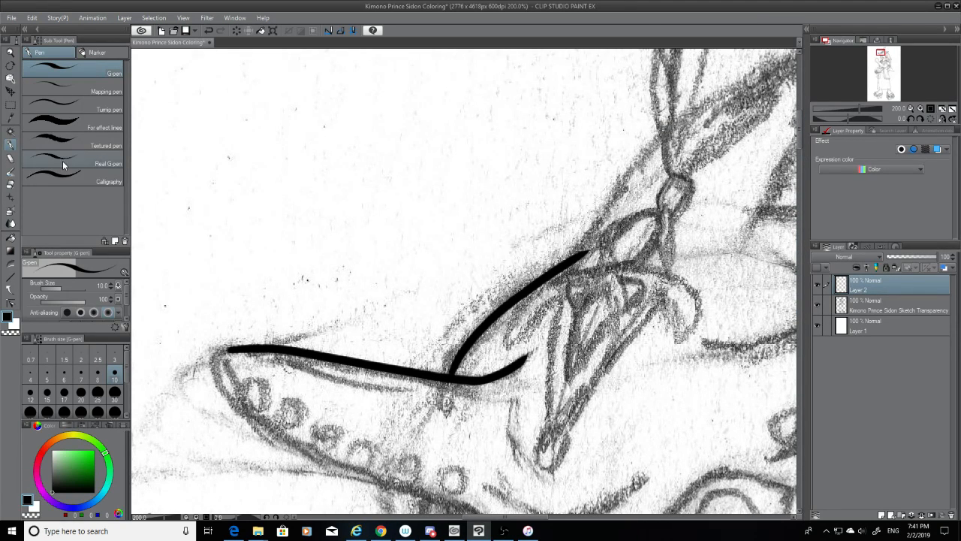
click(11, 184)
drag(604, 247, 572, 262)
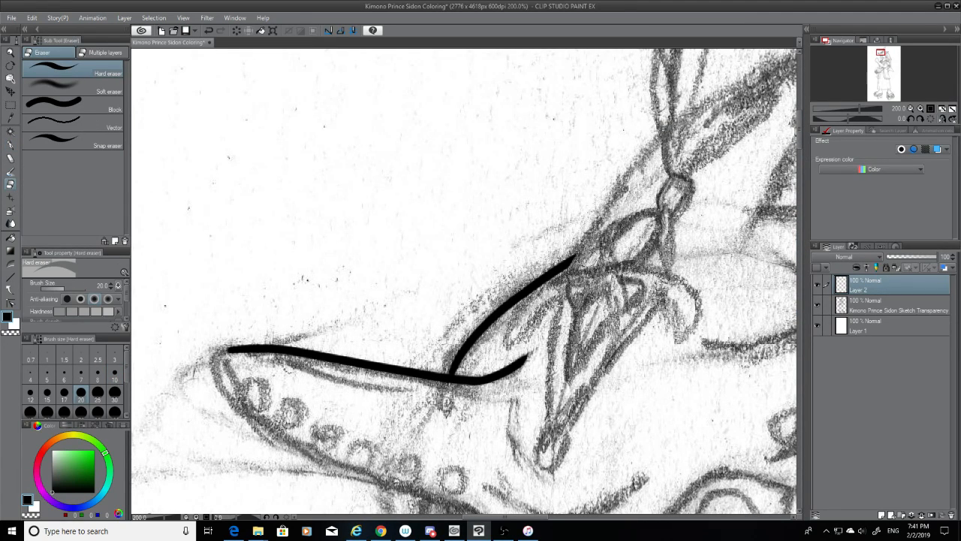
Ink the long curved front edge of the head fin, from the end of the forehead curve up to the fin's point
drag(548, 517, 587, 517)
scroll(790, 135, up, 3)
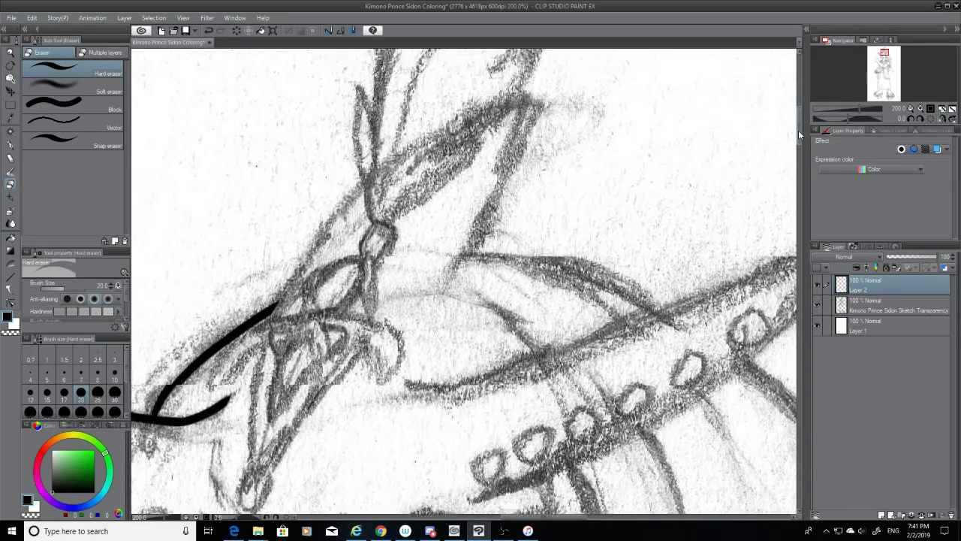
click(11, 145)
drag(276, 370, 585, 146)
key(ctrl+z)
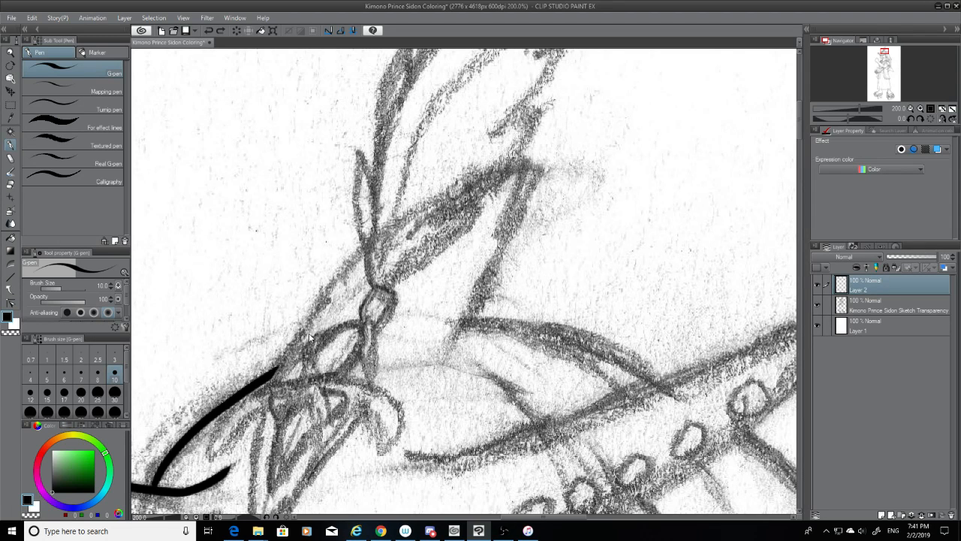
mouse_move(277, 370)
mouse_down()
mouse_move(544, 132)
mouse_move(568, 129)
mouse_up()
key(ctrl+z)
mouse_move(275, 368)
mouse_down()
mouse_move(303, 330)
mouse_move(572, 166)
mouse_up()
key(ctrl+z)
drag(275, 368, 556, 152)
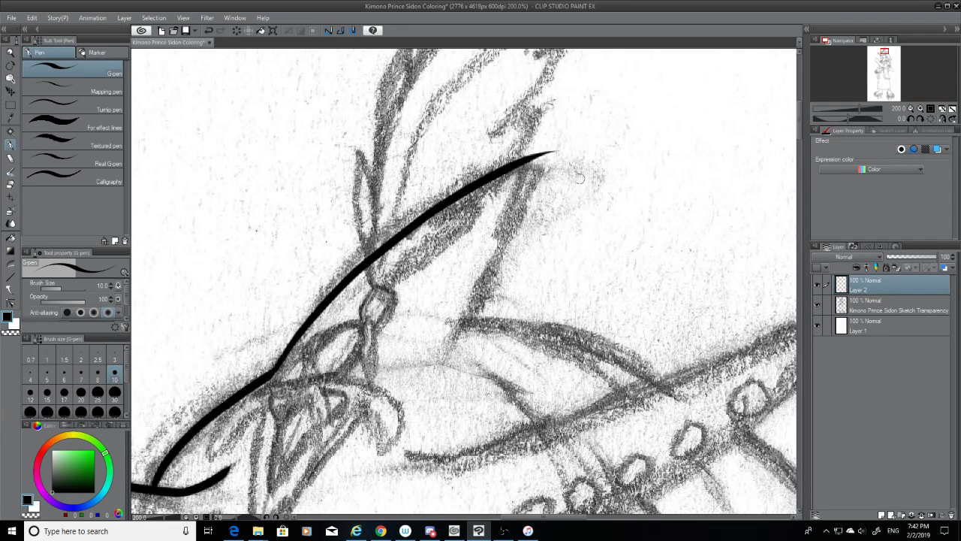
Reinforce the joint between the forehead curve and the fin's front edge, and erase the excess line at the fin's point
drag(295, 339, 270, 376)
key(ctrl+z)
drag(295, 341, 271, 374)
click(9, 184)
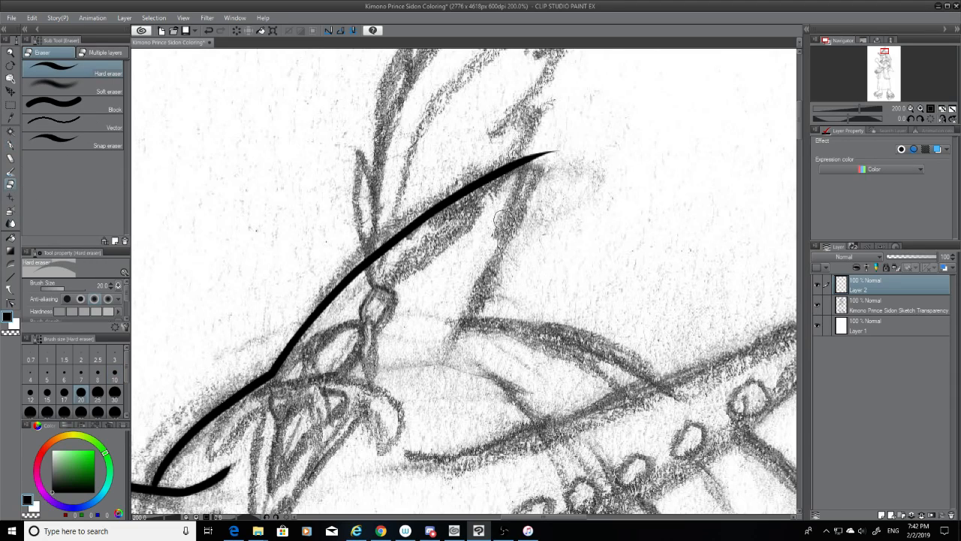
drag(554, 152, 535, 156)
Ink the back edge of the head fin with the G-pen, from its point down to the top of the head
click(11, 118)
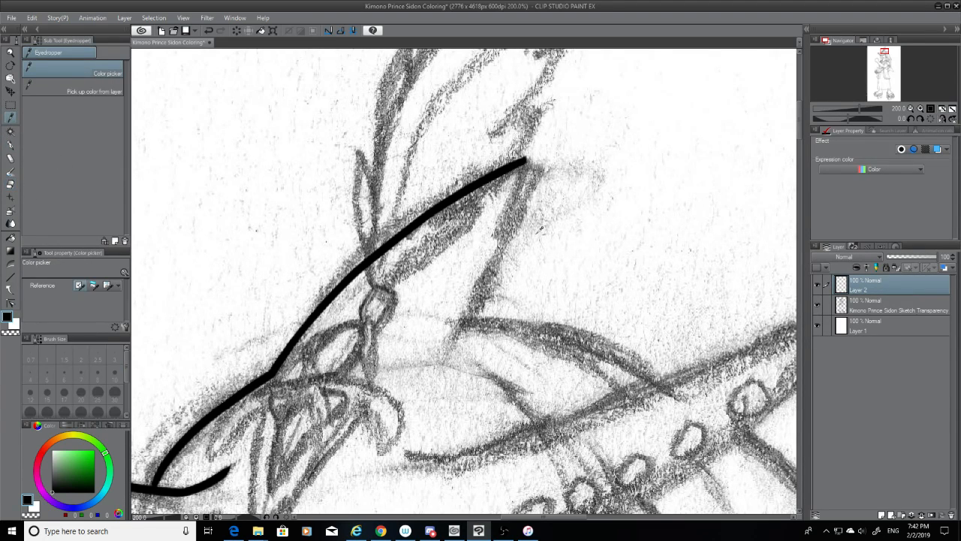
click(10, 145)
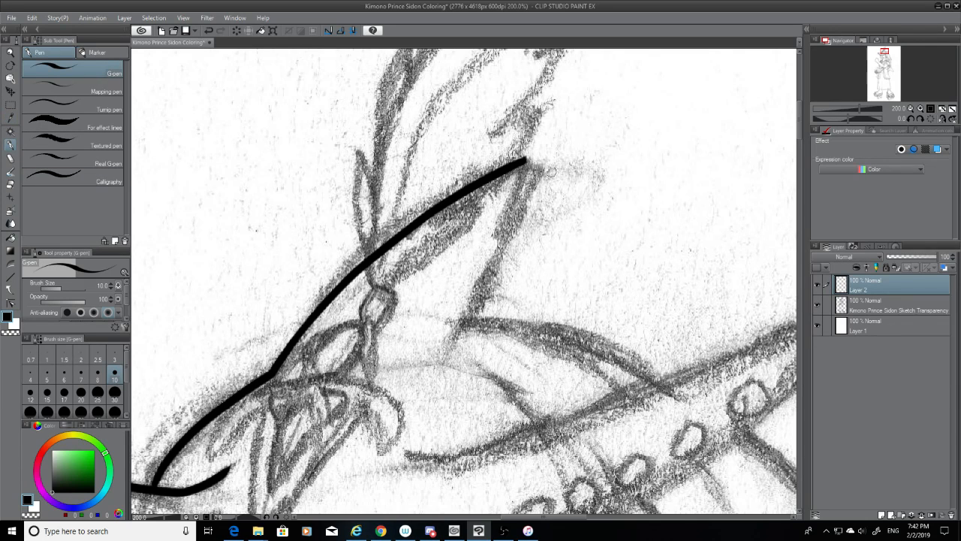
drag(527, 159, 472, 314)
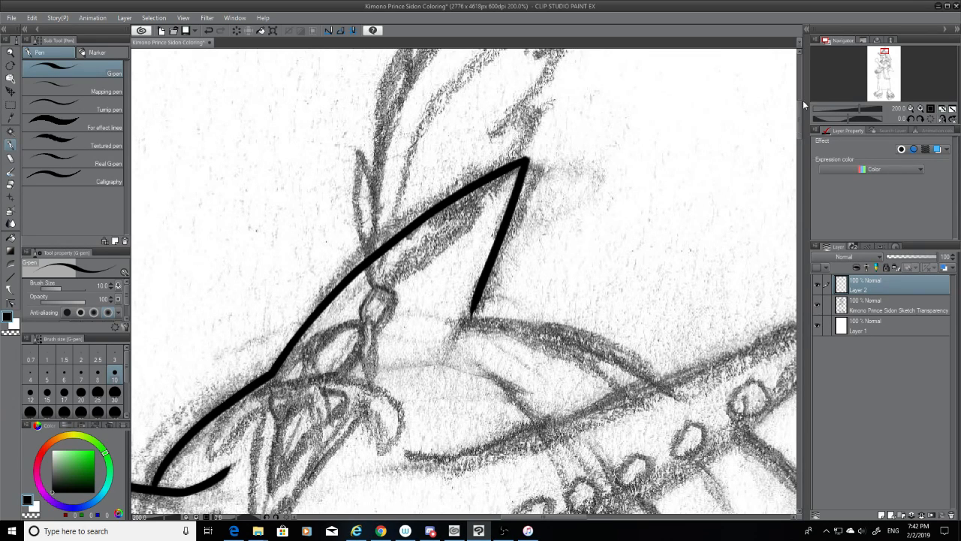
Ink the curved top of the head from the fin's base to the right horn's upper edge, redoing the stroke until it fits the sketch
mouse_move(797, 110)
mouse_down()
mouse_move(800, 119)
mouse_move(800, 110)
mouse_up()
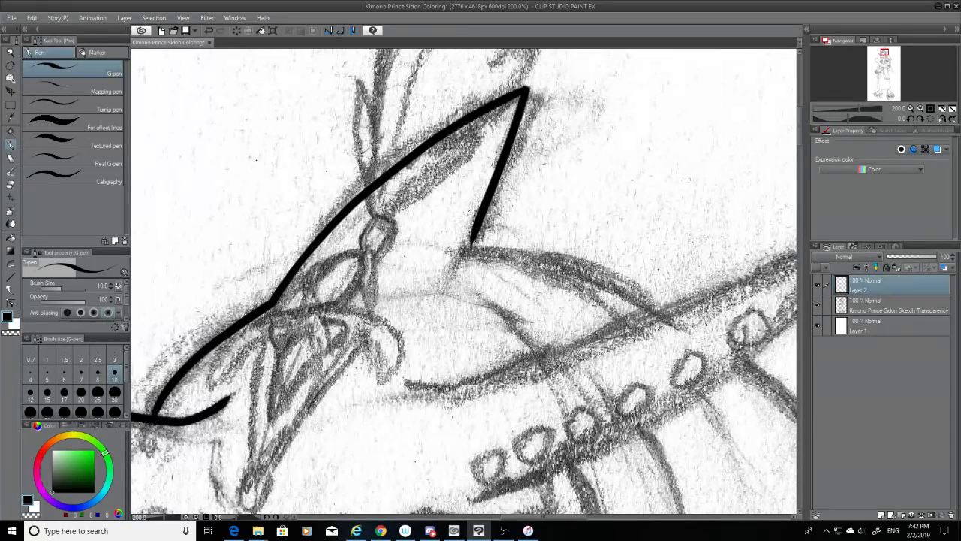
mouse_move(478, 223)
mouse_down()
mouse_move(470, 252)
mouse_move(497, 253)
mouse_move(713, 330)
mouse_up()
key(ctrl+z)
drag(467, 252, 710, 350)
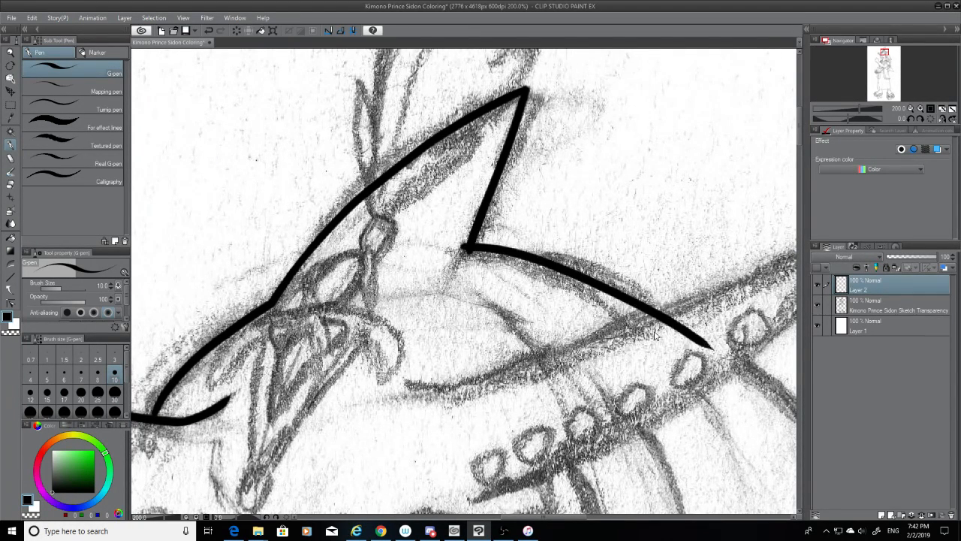
key(ctrl+z)
drag(468, 250, 688, 311)
key(ctrl+z)
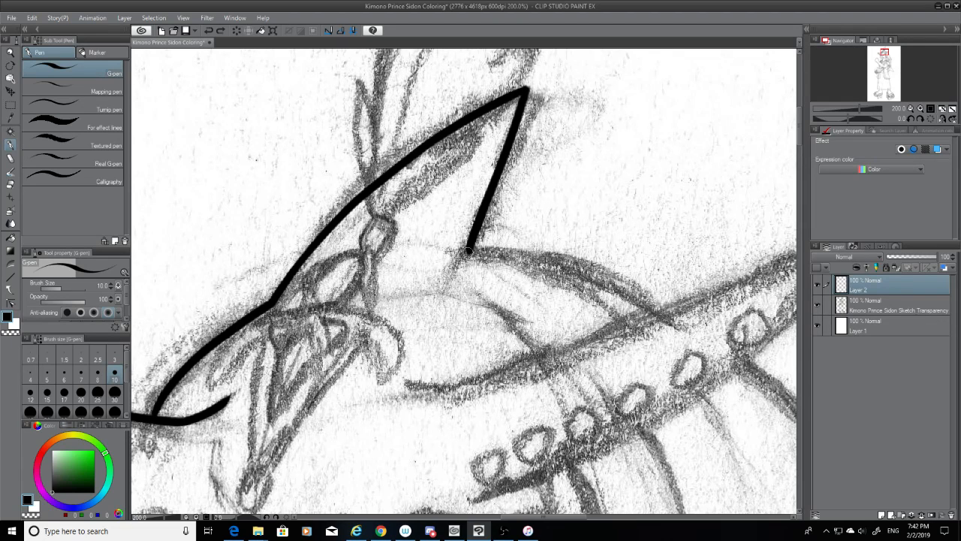
drag(467, 253, 667, 324)
key(ctrl+z)
drag(467, 250, 652, 320)
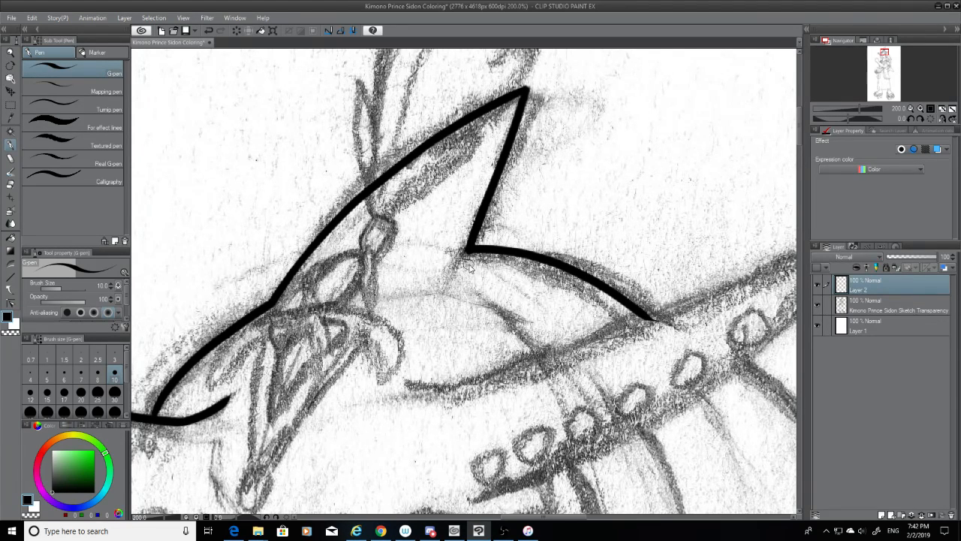
key(ctrl+z)
drag(467, 251, 661, 314)
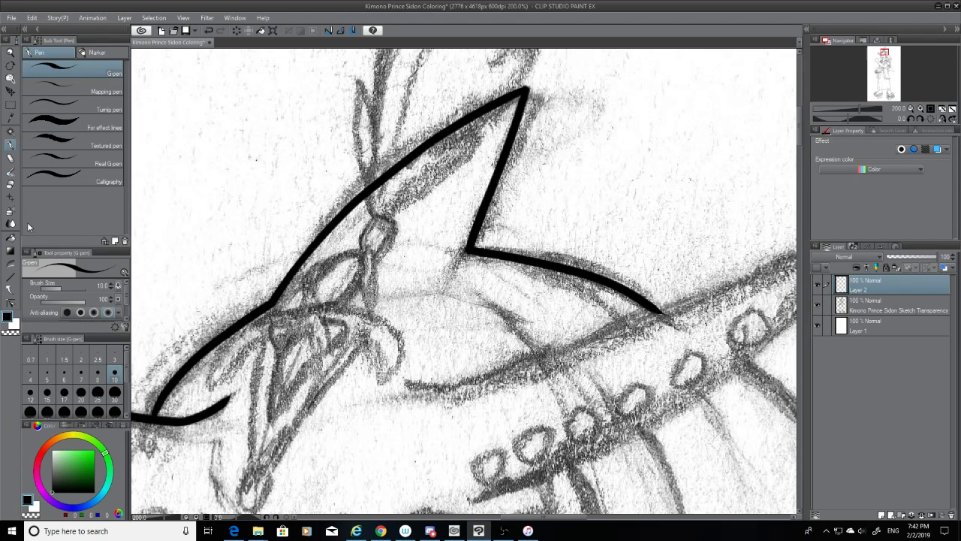
click(11, 184)
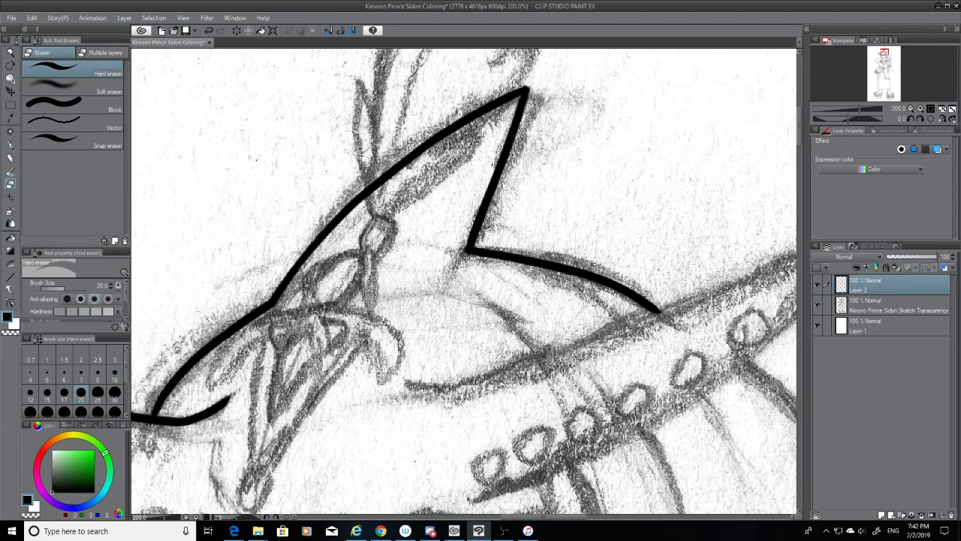
mouse_move(580, 521)
mouse_down()
mouse_move(595, 520)
mouse_move(582, 520)
mouse_up()
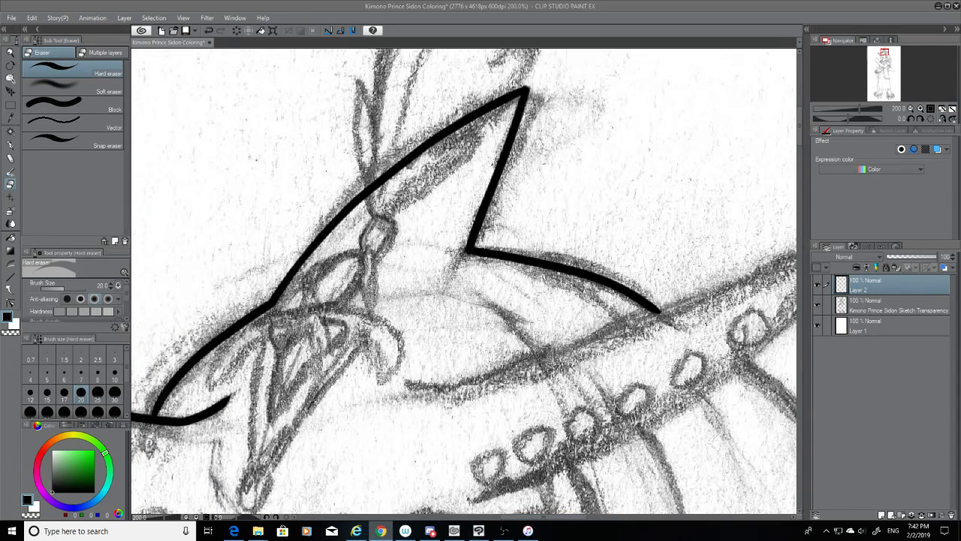
mouse_move(381, 531)
drag(0, 66, 0, 68)
Ink the long upper edge of the headpiece's right horn with the G-pen, redrawing it until the curve follows the sketch smoothly
click(12, 146)
drag(417, 384, 794, 290)
key(ctrl+z)
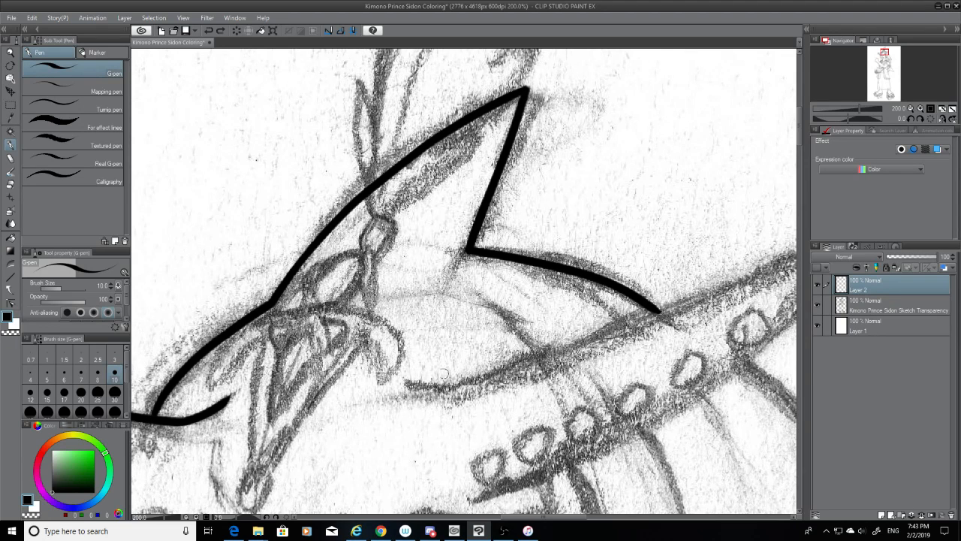
drag(419, 385, 775, 264)
key(ctrl+z)
mouse_move(414, 384)
mouse_down()
mouse_move(484, 381)
mouse_move(772, 269)
mouse_up()
key(ctrl+z)
mouse_move(418, 386)
mouse_down()
mouse_move(563, 369)
mouse_move(608, 351)
mouse_move(424, 386)
mouse_move(729, 268)
mouse_up()
key(ctrl+z)
key(ctrl+z)
drag(407, 385, 766, 269)
key(ctrl+z)
drag(410, 387, 778, 263)
key(ctrl+z)
mouse_move(417, 388)
mouse_down()
mouse_move(650, 337)
mouse_move(732, 291)
mouse_up()
key(ctrl+z)
drag(418, 388, 766, 265)
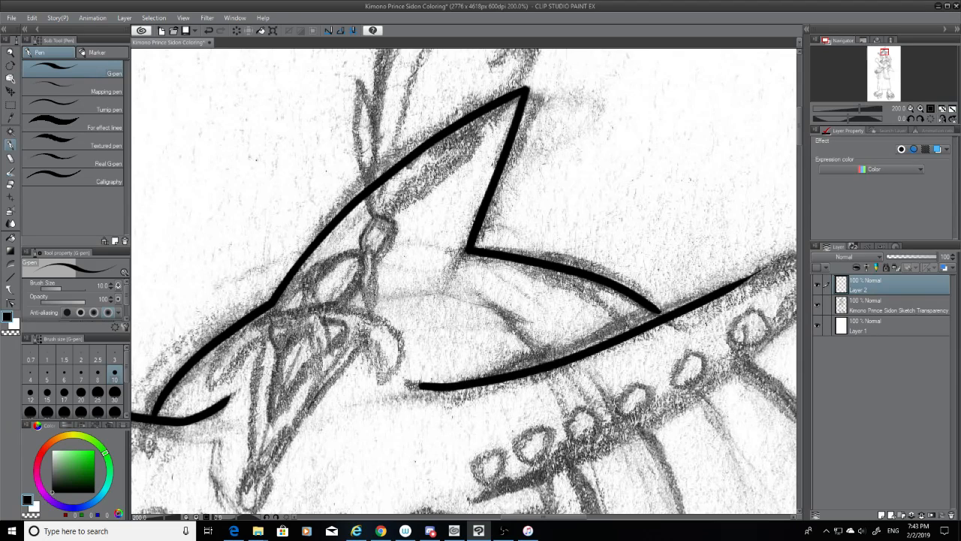
key(ctrl+z)
mouse_move(412, 386)
mouse_down()
mouse_move(642, 321)
mouse_move(744, 281)
mouse_up()
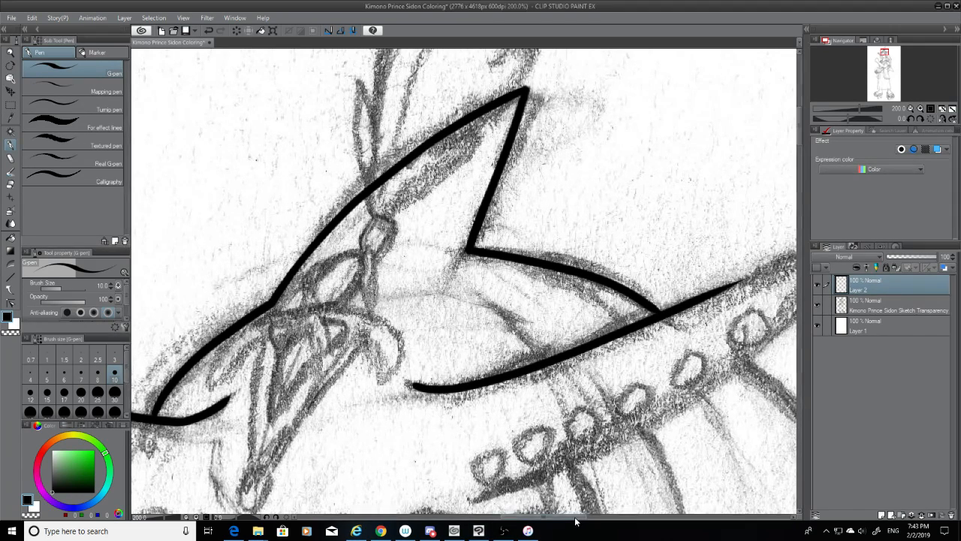
Extend the right horn's upper line to the horn's outer tip, blending the new stroke into the existing line
drag(579, 518, 612, 518)
mouse_move(598, 253)
mouse_down()
mouse_move(521, 275)
mouse_move(490, 289)
mouse_move(554, 269)
mouse_move(472, 304)
mouse_up()
key(ctrl+z)
key(ctrl+z)
key(ctrl+z)
key(ctrl+z)
drag(540, 273, 468, 304)
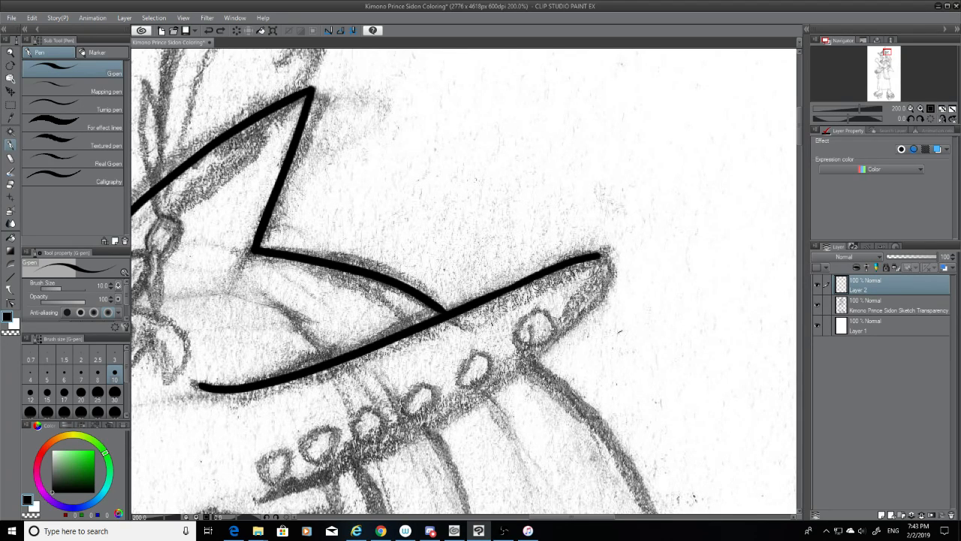
Ink the right horn's rounded tip and outer lower edge with the G-pen, redrawing the stroke until it follows the sketch
key(ctrl+z)
mouse_move(537, 277)
mouse_down()
mouse_move(463, 314)
mouse_move(478, 298)
mouse_up()
key(ctrl+z)
drag(601, 257, 562, 339)
key(ctrl+z)
drag(605, 254, 518, 368)
key(ctrl+z)
mouse_move(601, 256)
mouse_down()
mouse_move(589, 304)
mouse_move(518, 368)
mouse_up()
key(ctrl+z)
mouse_move(605, 253)
mouse_down()
mouse_move(606, 296)
mouse_move(525, 373)
mouse_up()
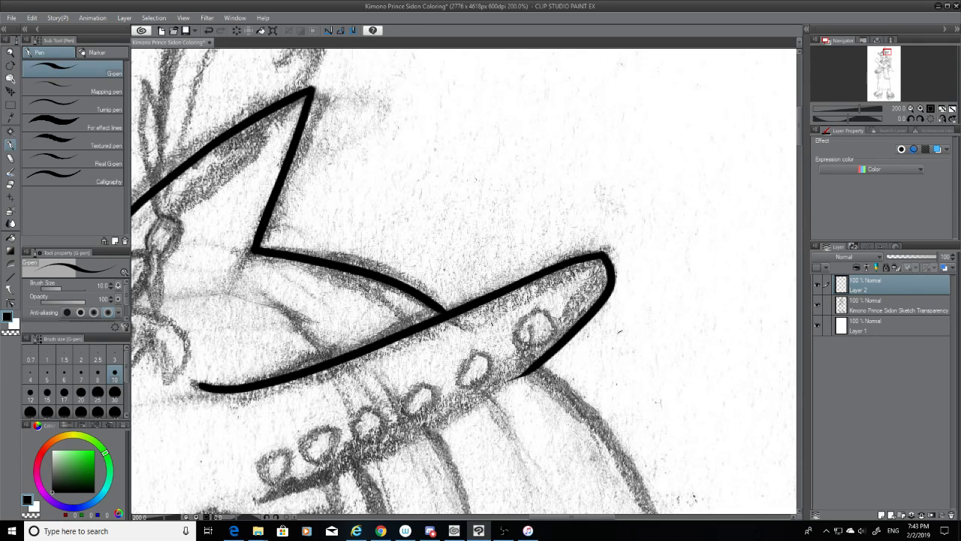
key(ctrl+z)
mouse_move(604, 254)
mouse_down()
mouse_move(529, 364)
mouse_move(451, 417)
mouse_up()
key(ctrl+z)
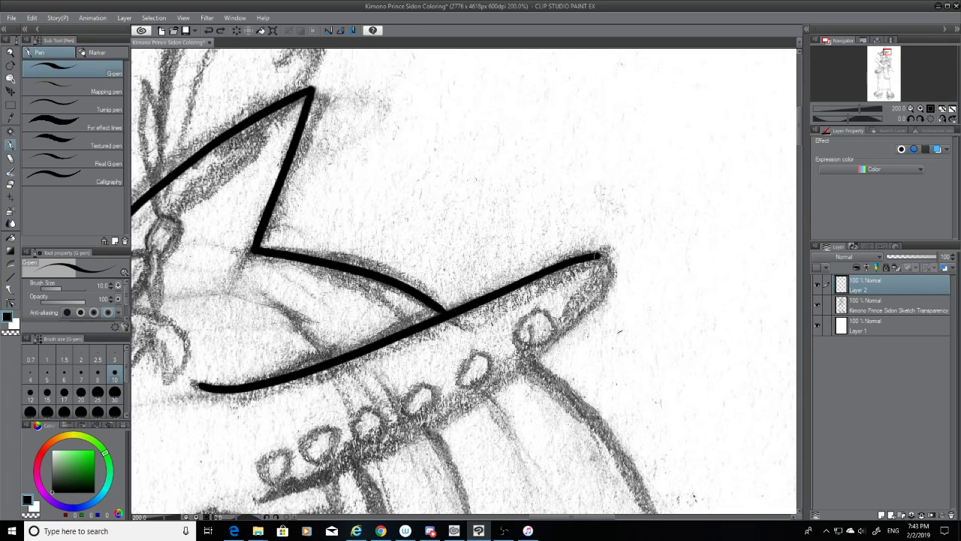
mouse_move(599, 256)
mouse_down()
mouse_move(596, 306)
mouse_move(420, 434)
mouse_up()
key(ctrl+z)
mouse_move(605, 254)
mouse_down()
mouse_move(460, 407)
mouse_move(431, 424)
mouse_up()
Extend the right horn's lower edge inward beneath the row of beads to the innermost bead
scroll(800, 131, down, 3)
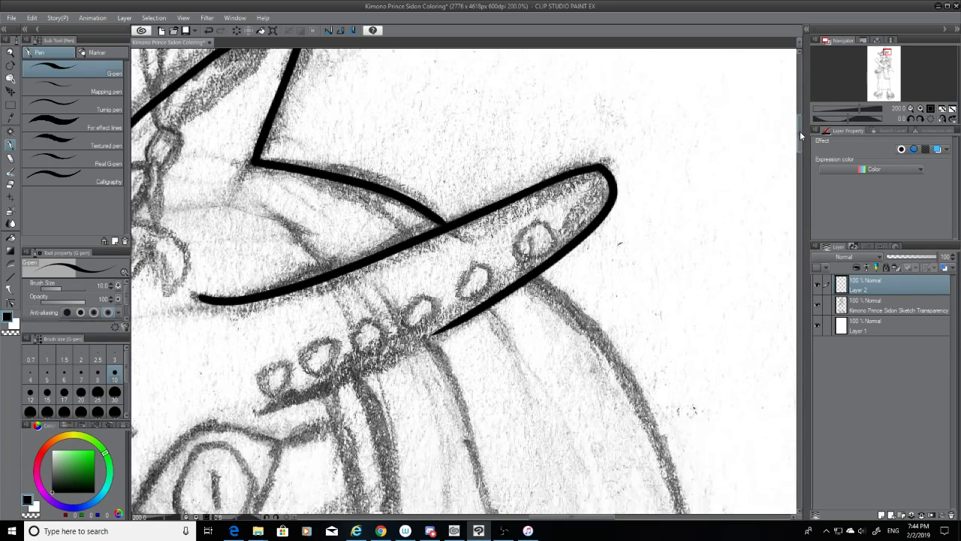
drag(608, 517, 571, 516)
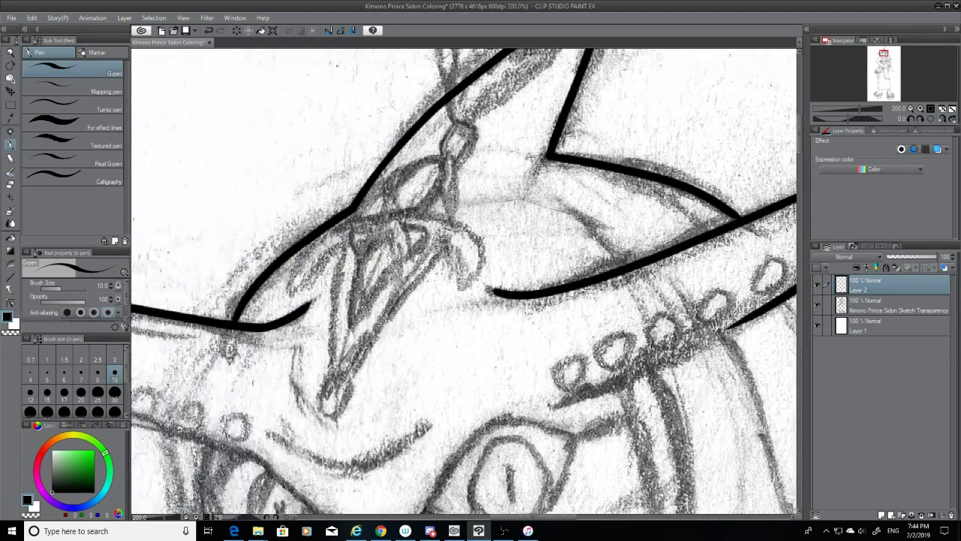
drag(753, 315, 560, 409)
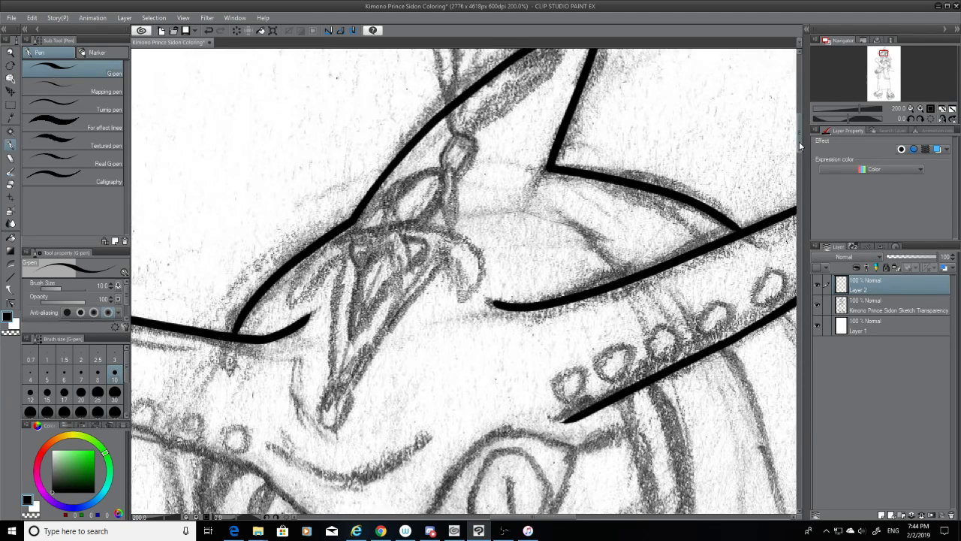
Ink the left horn's rounded tip and lower edge in one curve to just above the left eye, redoing it until smooth
scroll(799, 141, down, 2)
drag(561, 517, 540, 514)
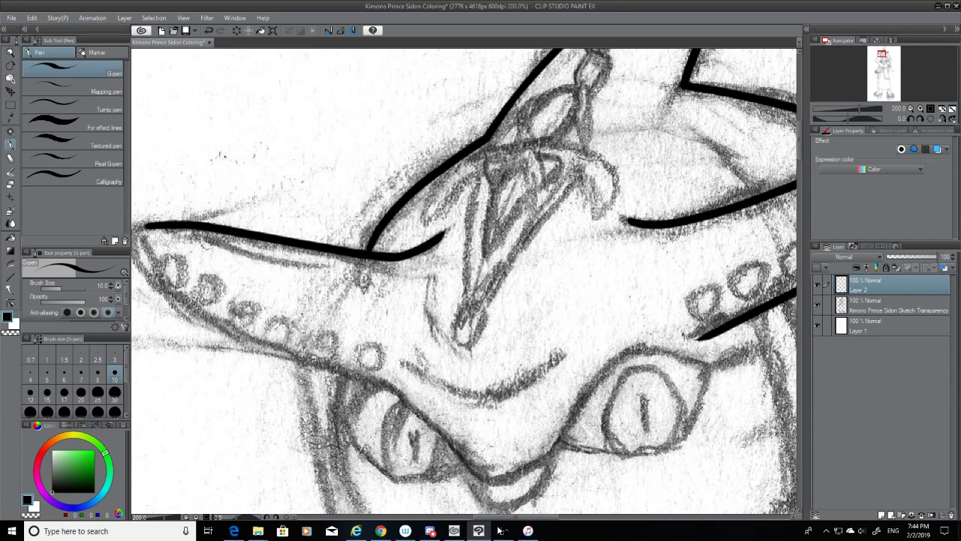
drag(528, 517, 493, 519)
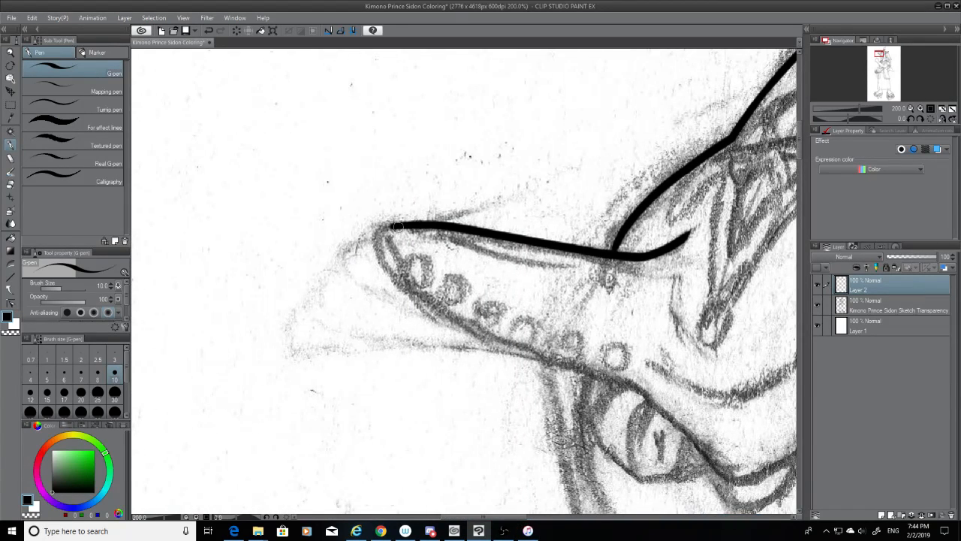
drag(390, 225, 518, 346)
key(ctrl+z)
mouse_move(389, 224)
mouse_down()
mouse_move(409, 296)
mouse_move(608, 387)
mouse_up()
key(ctrl+z)
mouse_move(392, 224)
mouse_down()
mouse_move(518, 356)
mouse_move(623, 380)
mouse_up()
key(ctrl+z)
mouse_move(381, 225)
mouse_down()
mouse_move(563, 364)
mouse_move(589, 370)
mouse_up()
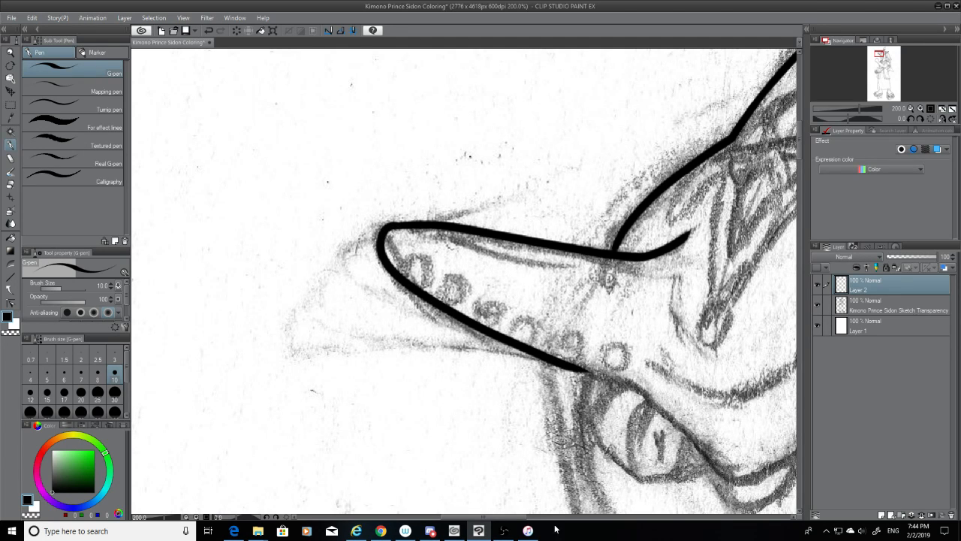
Ink the headpiece's lower edge from the left horn over the left eye toward the central point, redrawing until it matches the sketch
drag(485, 517, 519, 517)
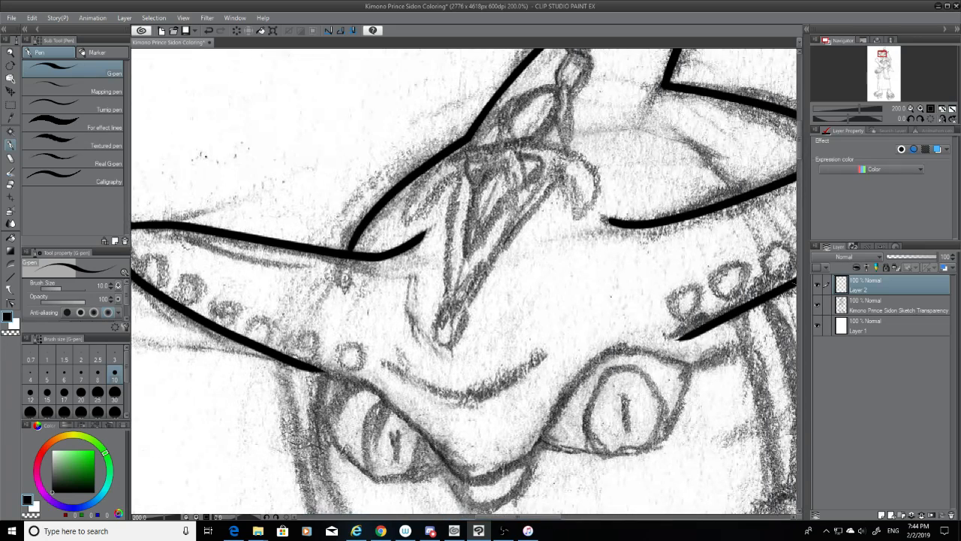
scroll(790, 153, down, 3)
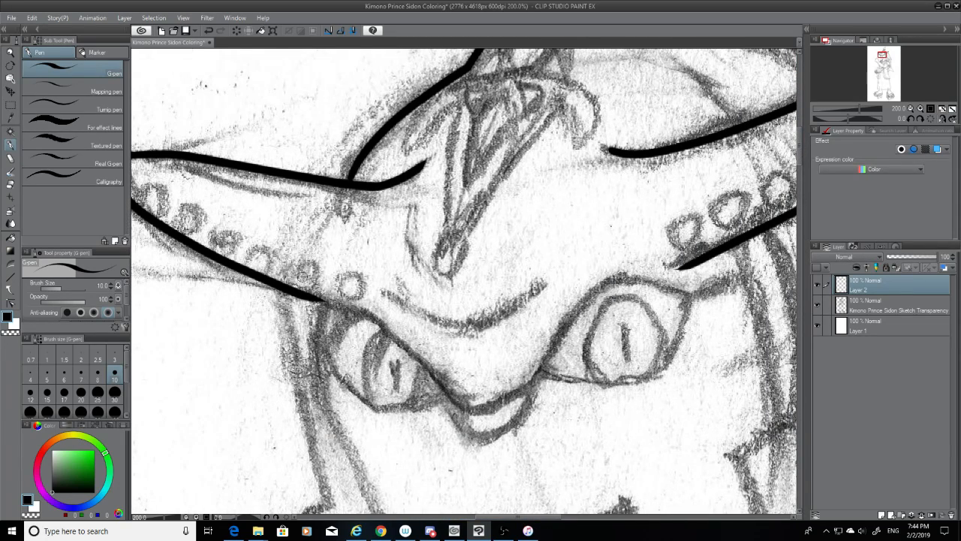
drag(314, 304, 472, 408)
key(ctrl+z)
mouse_move(314, 304)
mouse_down()
mouse_move(484, 416)
mouse_move(327, 300)
mouse_move(469, 420)
mouse_up()
key(ctrl+z)
key(ctrl+z)
key(ctrl+z)
drag(309, 296, 503, 424)
key(ctrl+z)
drag(315, 290, 460, 395)
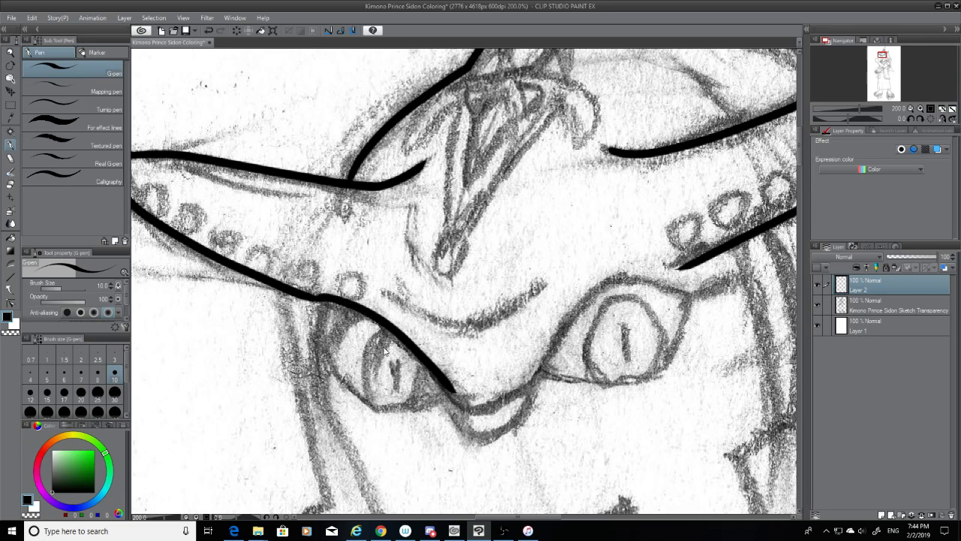
key(ctrl+z)
key(ctrl+z)
drag(313, 294, 488, 417)
key(ctrl+z)
drag(316, 296, 533, 409)
key(ctrl+z)
drag(312, 296, 528, 427)
key(ctrl+z)
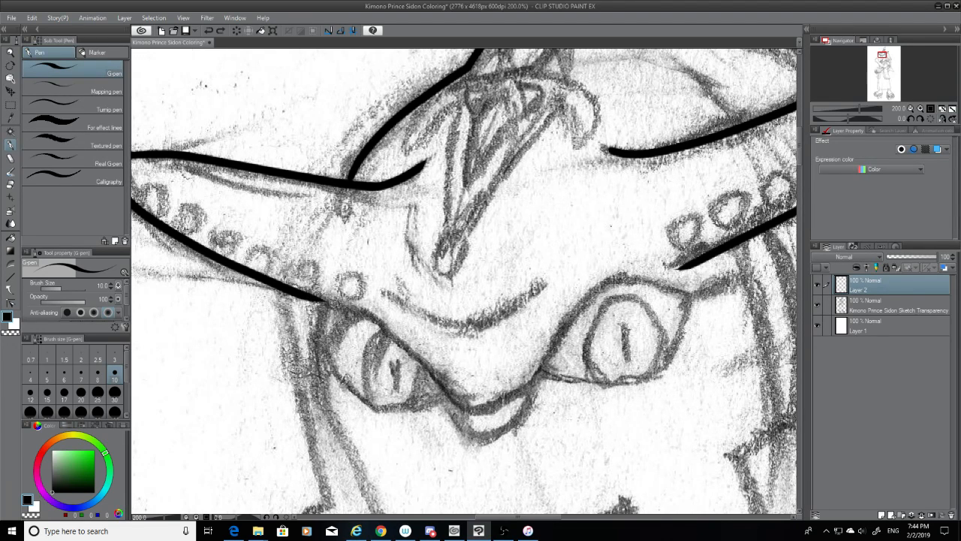
mouse_move(314, 297)
mouse_down()
mouse_move(342, 305)
mouse_move(496, 421)
mouse_up()
key(ctrl+z)
drag(319, 297, 473, 398)
key(ctrl+z)
mouse_move(318, 297)
mouse_down()
mouse_move(386, 339)
mouse_move(460, 419)
mouse_up()
key(ctrl+z)
drag(315, 298, 454, 413)
key(ctrl+z)
drag(318, 299, 462, 403)
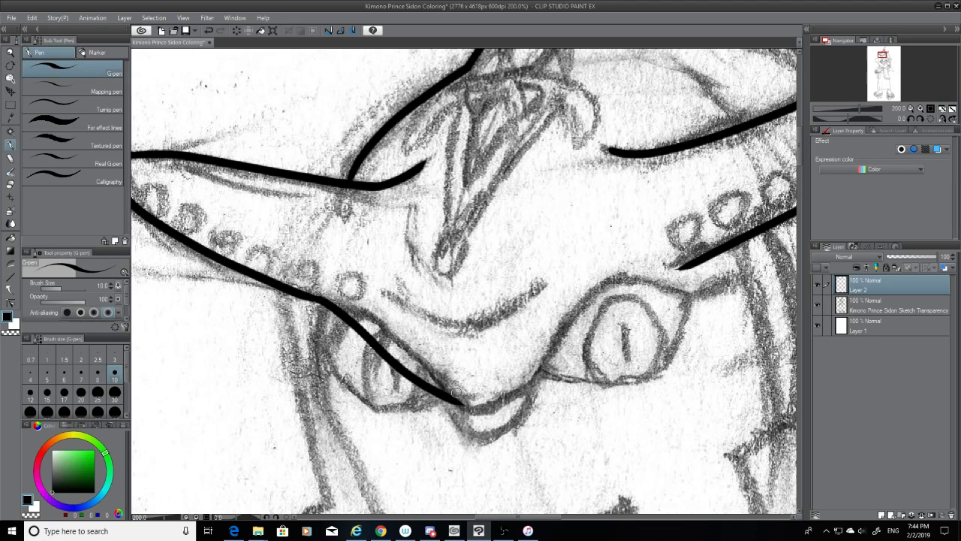
key(ctrl+z)
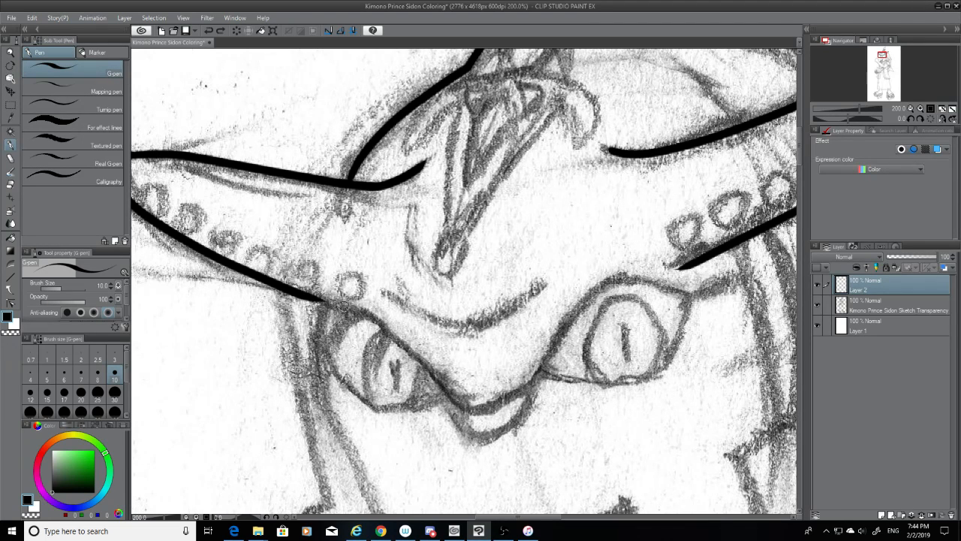
drag(319, 299, 454, 403)
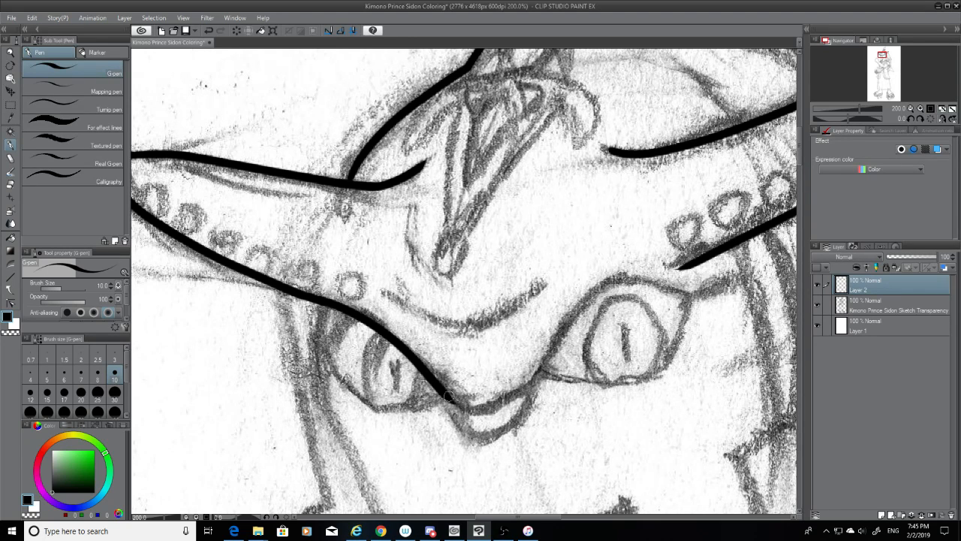
Ink the rounded central point of the headpiece between the eyes and trim the stroke's end with the hard eraser
drag(449, 398, 518, 388)
key(ctrl+z)
drag(449, 398, 552, 349)
key(ctrl+z)
drag(449, 398, 563, 361)
key(ctrl+z)
drag(447, 398, 535, 371)
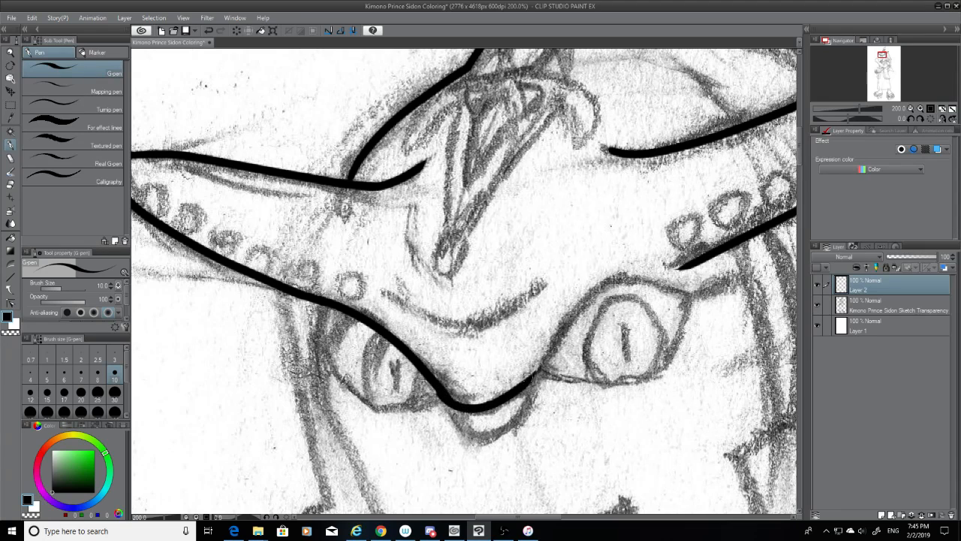
key(ctrl+z)
drag(447, 396, 545, 353)
key(ctrl+z)
mouse_move(444, 397)
mouse_down()
mouse_move(460, 410)
mouse_move(549, 366)
mouse_up()
click(9, 185)
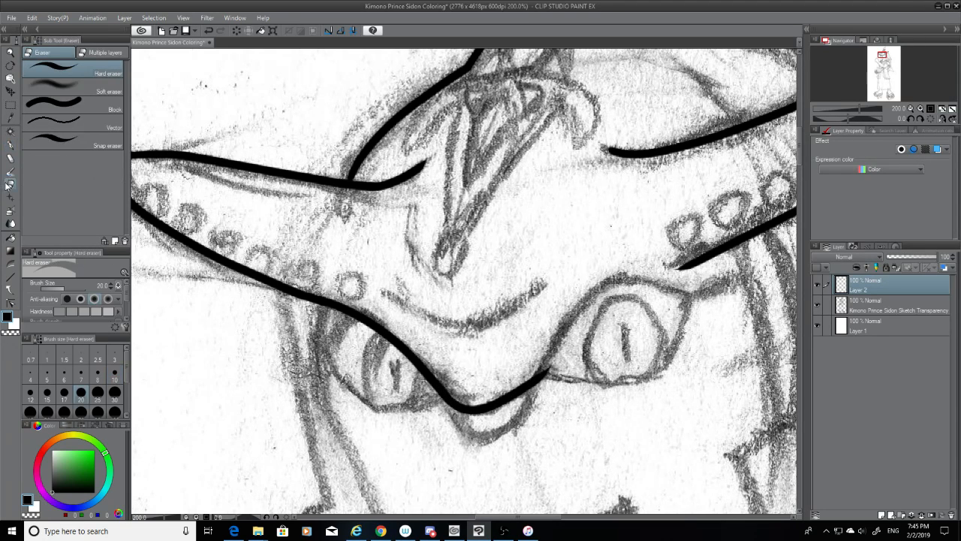
drag(550, 366, 546, 375)
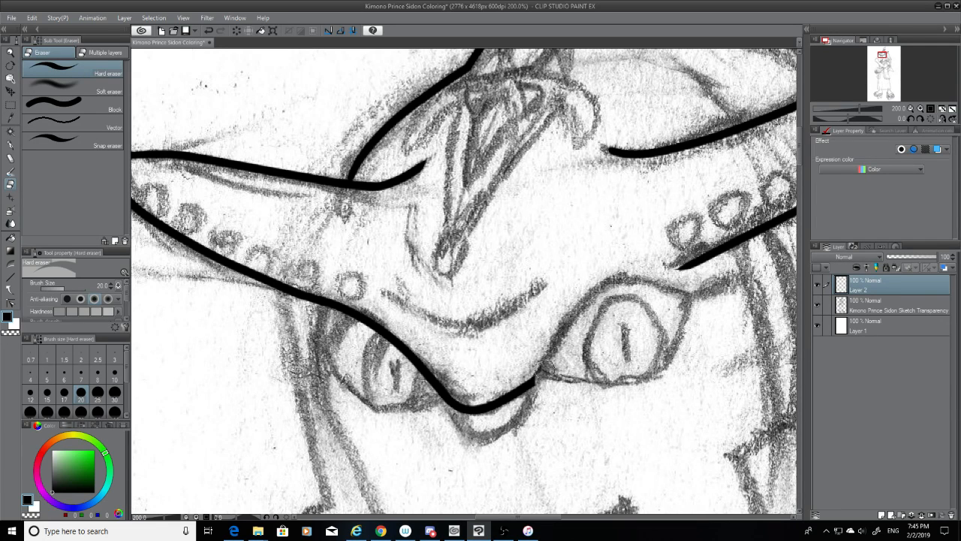
Ink the edge rising from the central point along the right eye's inner side, and erase the overshoot above the eye
click(9, 144)
drag(530, 386, 601, 298)
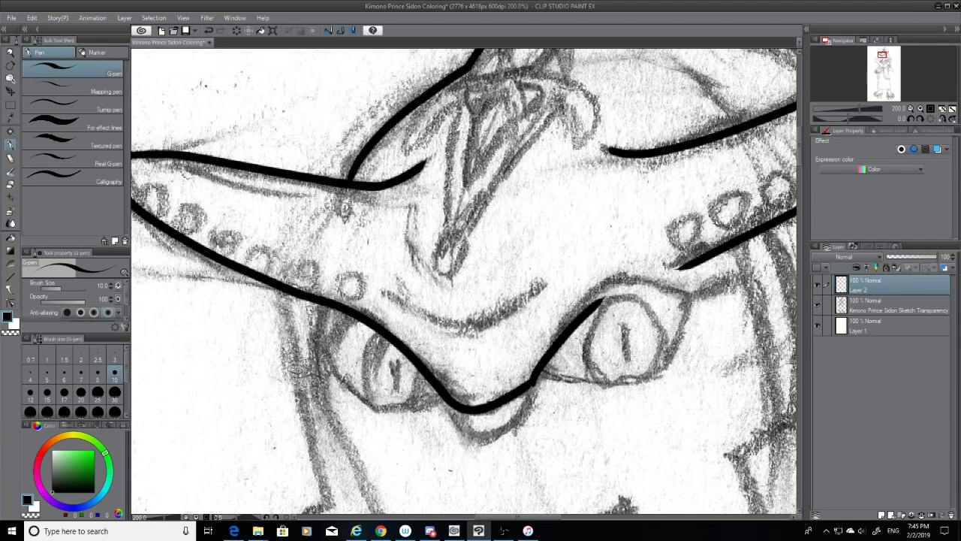
key(ctrl+z)
drag(528, 387, 606, 296)
key(ctrl+z)
mouse_move(529, 385)
mouse_down()
mouse_move(575, 312)
mouse_move(617, 273)
mouse_move(525, 383)
mouse_move(595, 302)
mouse_up()
key(ctrl+z)
key(ctrl+z)
key(ctrl+z)
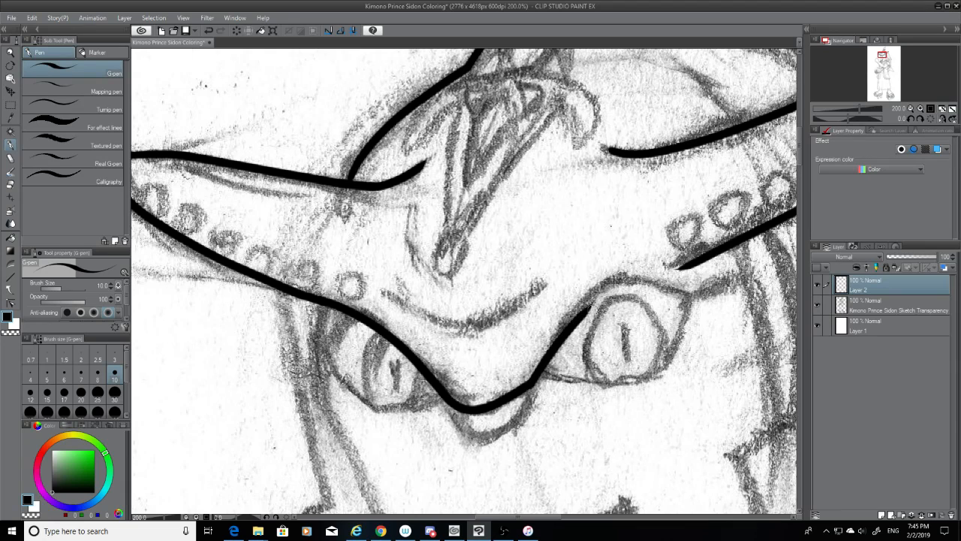
key(ctrl+z)
drag(530, 381, 595, 299)
key(ctrl+z)
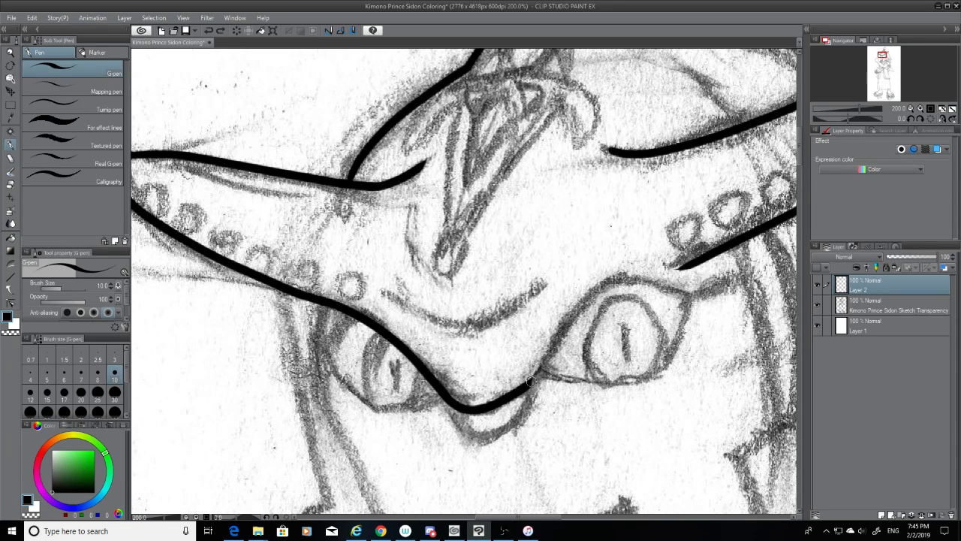
drag(531, 378, 610, 274)
key(ctrl+z)
drag(528, 383, 644, 254)
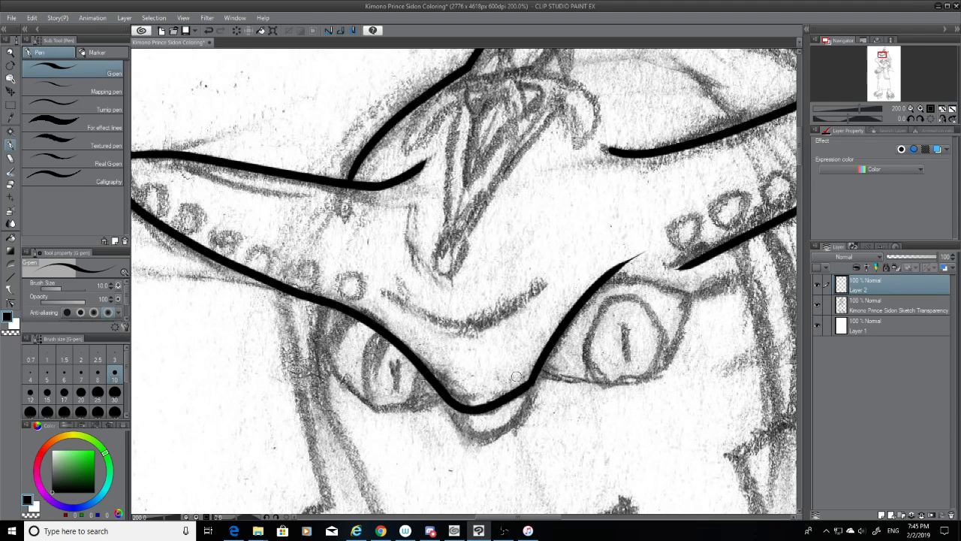
drag(528, 384, 525, 383)
key(ctrl+z)
key(ctrl+z)
key(ctrl+z)
click(10, 184)
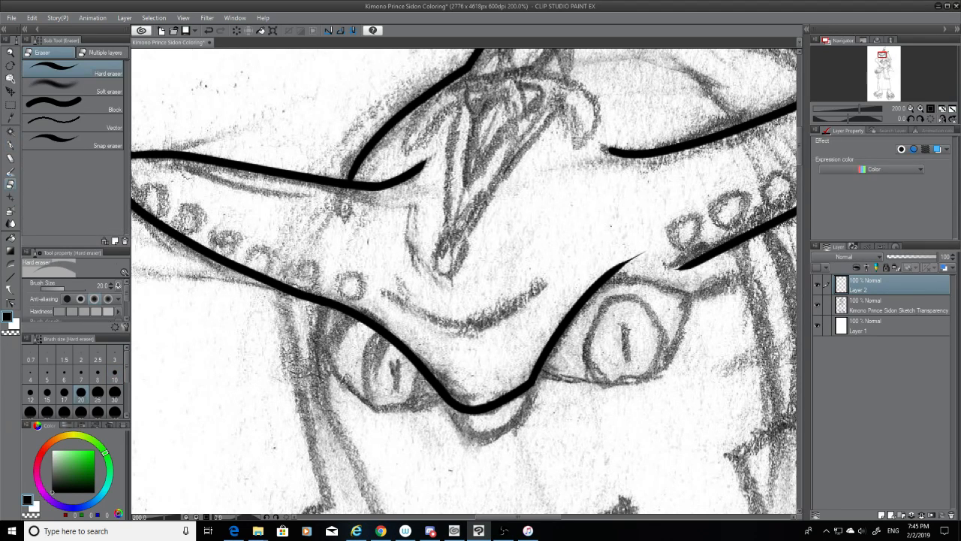
drag(653, 256, 582, 284)
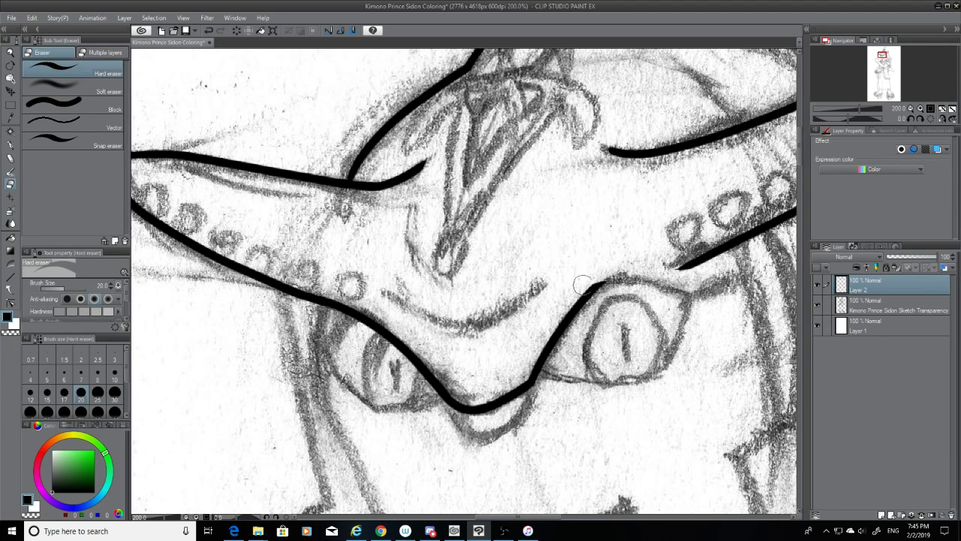
Ink the headpiece's edge across the top of the right eye with the G-pen, redoing the stroke until the curve fits
click(10, 144)
drag(605, 283, 698, 311)
key(ctrl+z)
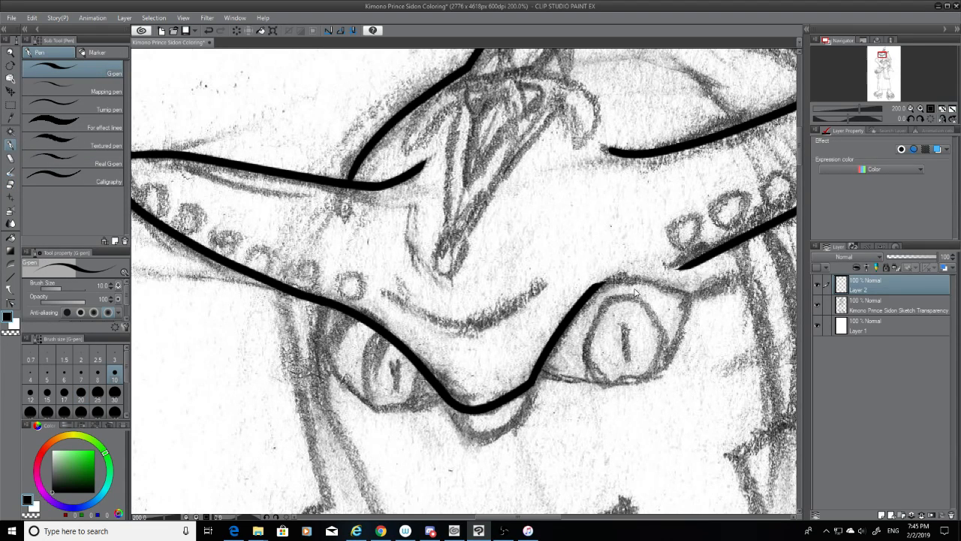
drag(600, 285, 685, 298)
key(ctrl+z)
drag(598, 284, 688, 297)
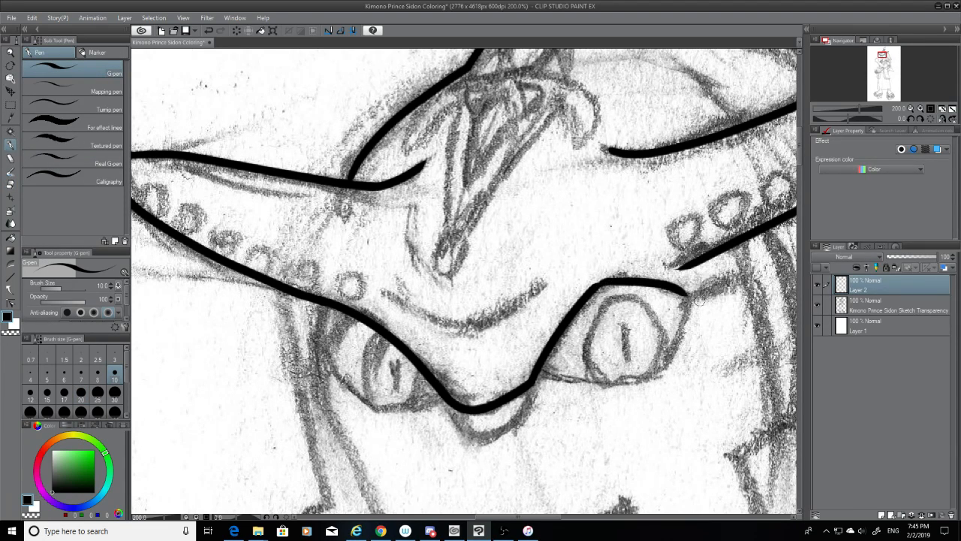
key(ctrl+z)
drag(593, 284, 695, 306)
key(ctrl+z)
mouse_move(598, 283)
mouse_down()
mouse_move(668, 278)
mouse_move(695, 293)
mouse_up()
key(ctrl+z)
drag(599, 283, 686, 298)
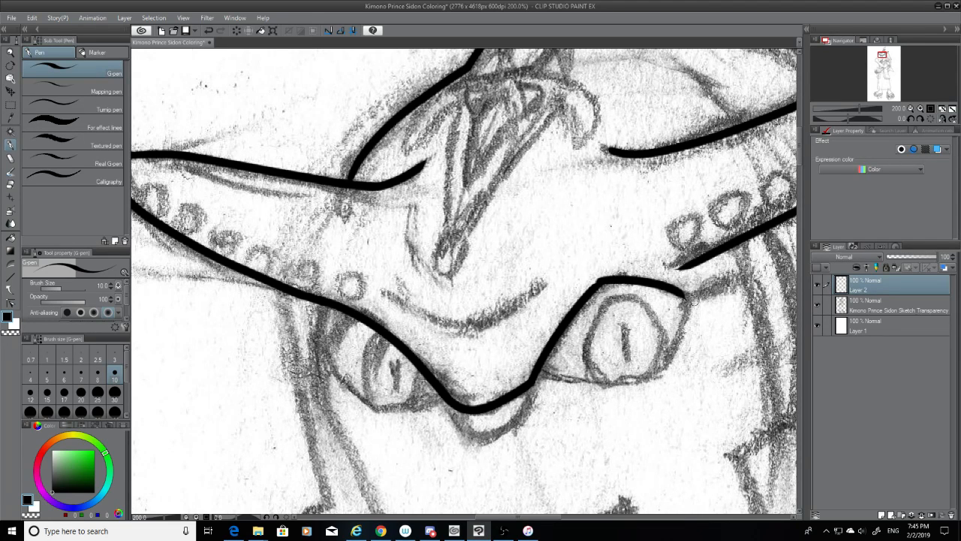
key(ctrl+z)
drag(593, 285, 681, 291)
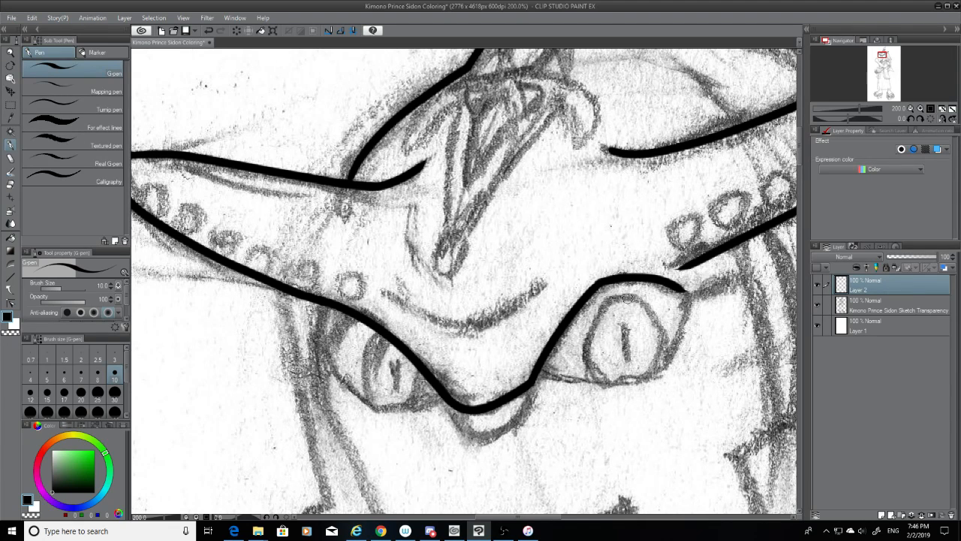
key(ctrl+z)
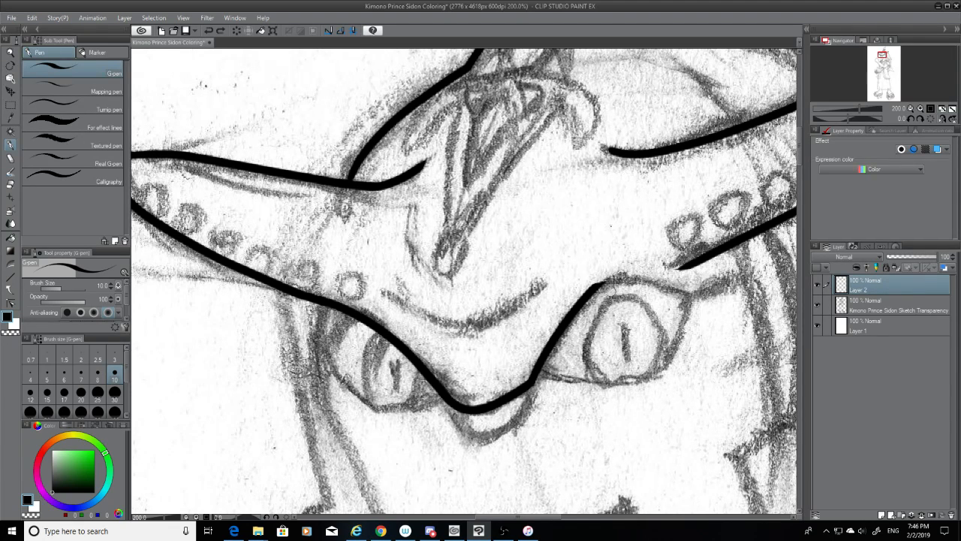
drag(595, 285, 687, 299)
key(ctrl+z)
mouse_move(596, 284)
mouse_down()
mouse_move(645, 278)
mouse_move(709, 306)
mouse_up()
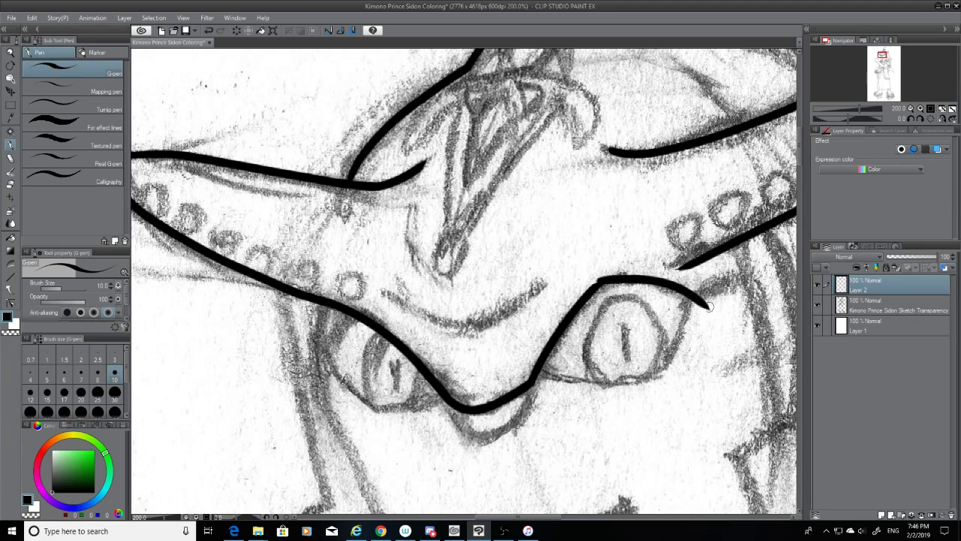
key(ctrl+z)
drag(595, 283, 710, 299)
key(ctrl+z)
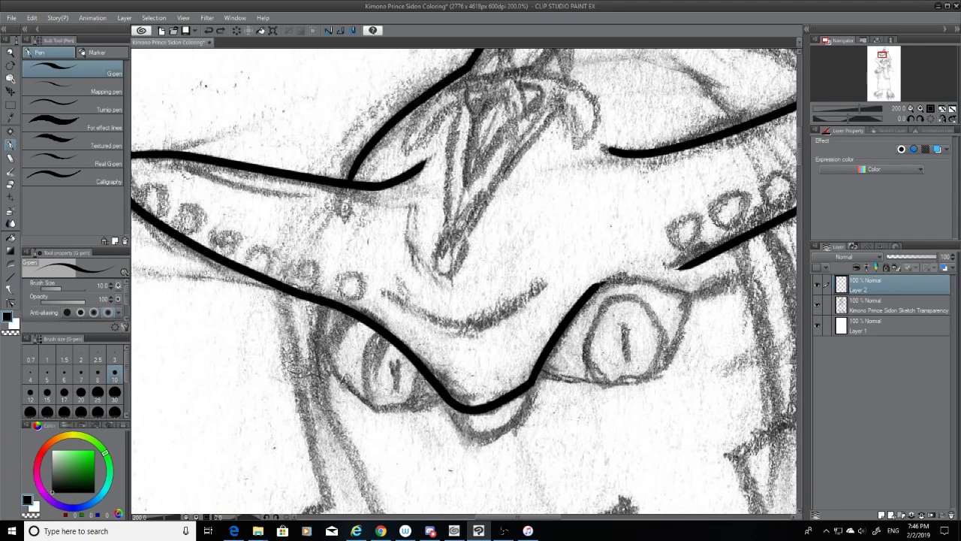
drag(596, 284, 694, 298)
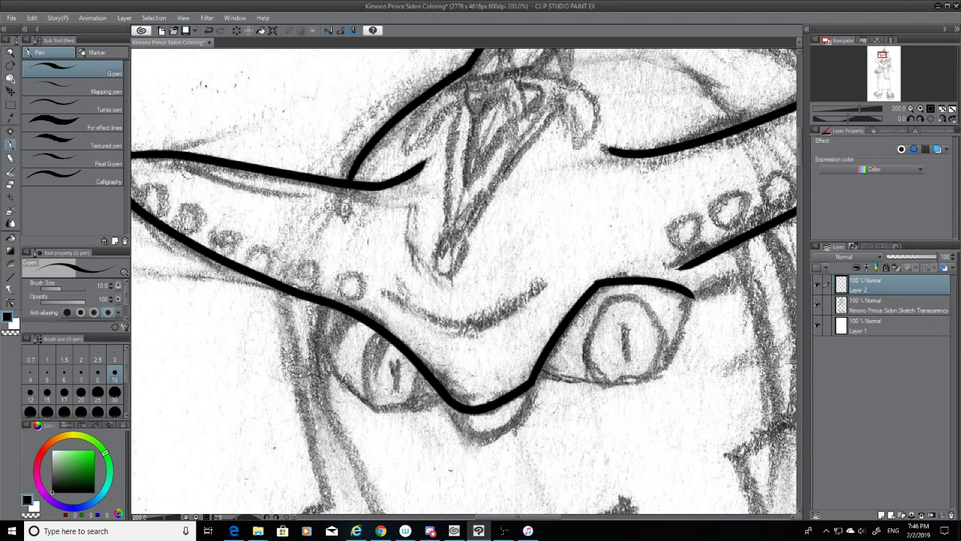
key(ctrl+z)
drag(593, 285, 703, 291)
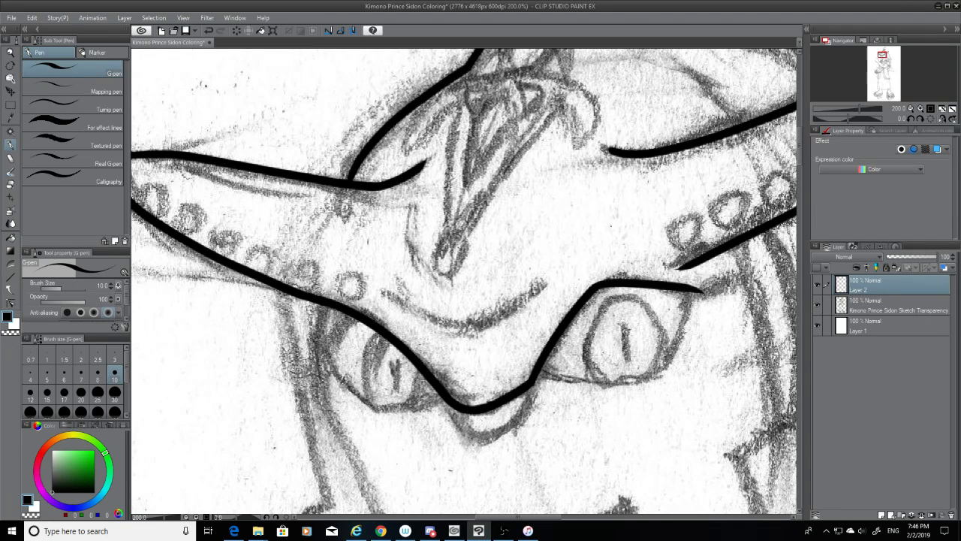
Erase the outer end of the line above the right eye and re-ink it with the G-pen, curving slightly downward
click(11, 186)
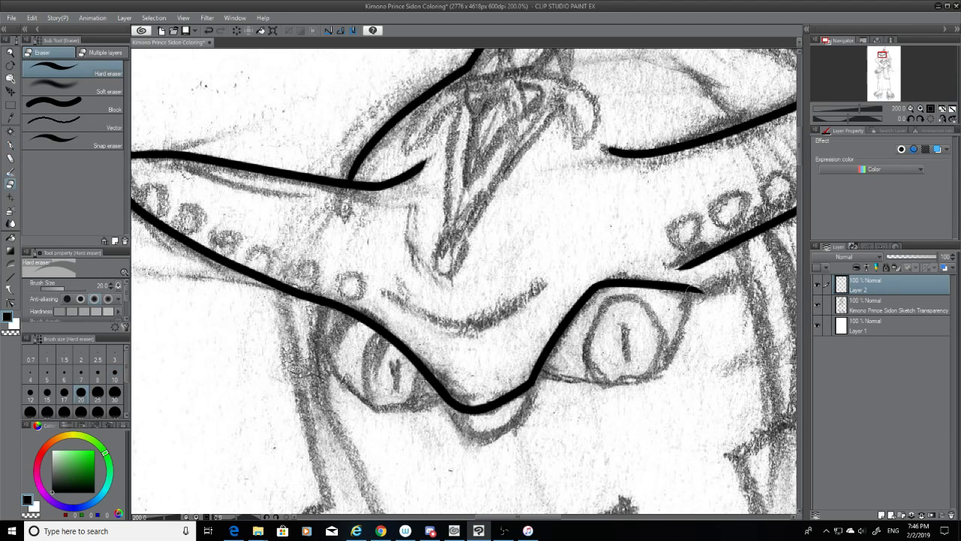
drag(705, 291, 655, 285)
click(11, 144)
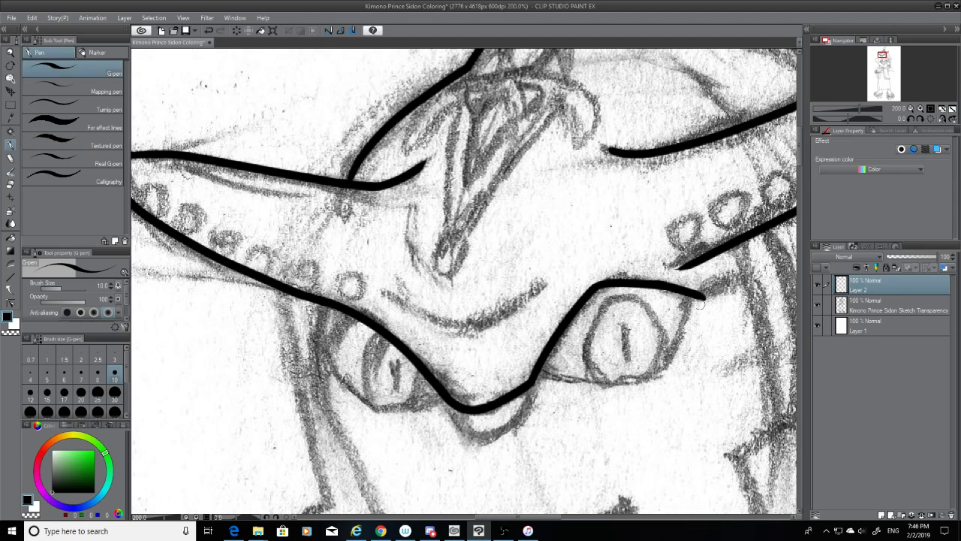
Redo the outer end of the line above the right eye with the G-pen, fitting it to the eye's outer corner
drag(655, 284, 706, 305)
key(ctrl+z)
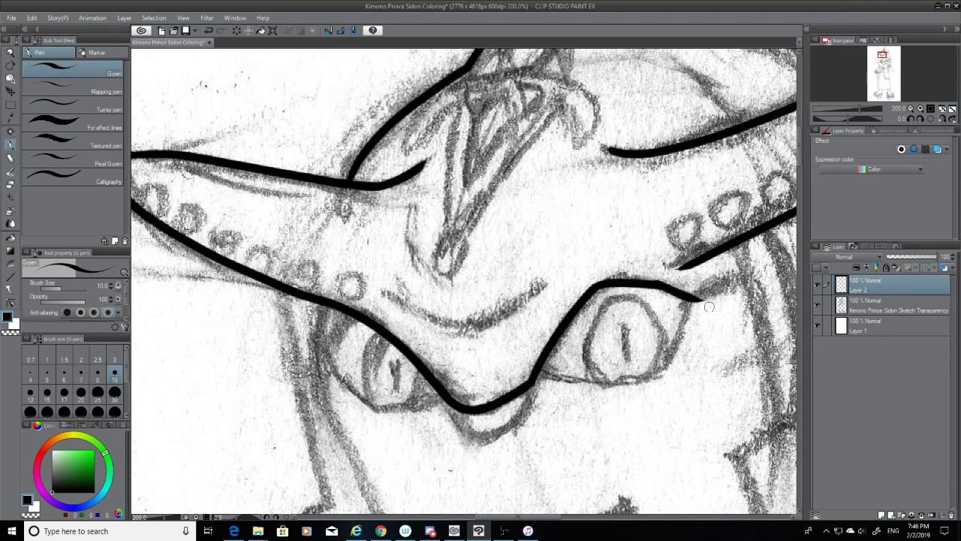
key(ctrl+z)
drag(656, 284, 706, 303)
key(ctrl+z)
drag(655, 284, 703, 304)
key(ctrl+z)
key(ctrl+z)
Ink the outer side of the right eye, running from the outer corner down toward the lower lid
mouse_move(655, 284)
mouse_down()
mouse_move(685, 290)
mouse_move(684, 305)
mouse_move(693, 297)
mouse_move(649, 390)
mouse_up()
key(ctrl+z)
key(ctrl+z)
key(ctrl+z)
key(ctrl+z)
mouse_move(694, 296)
mouse_down()
mouse_move(689, 326)
mouse_move(594, 383)
mouse_up()
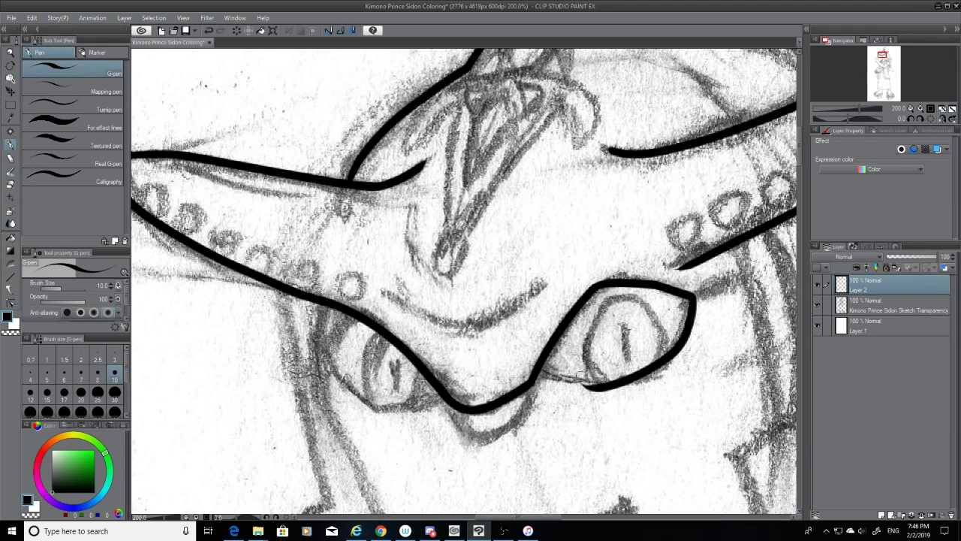
key(ctrl+z)
mouse_move(694, 296)
mouse_down()
mouse_move(661, 365)
mouse_move(636, 376)
mouse_move(556, 365)
mouse_move(651, 377)
mouse_up()
key(ctrl+z)
key(ctrl+z)
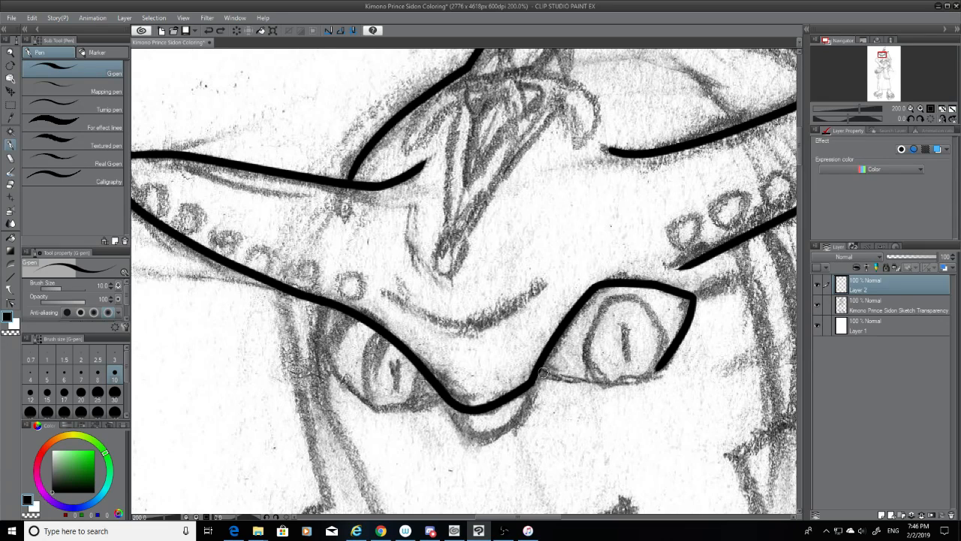
Ink the right eye's lower lid and close its inner corner against the headpiece edge
mouse_move(540, 371)
mouse_down()
mouse_move(584, 380)
mouse_move(657, 370)
mouse_up()
key(ctrl+z)
key(ctrl+z)
key(ctrl+z)
key(ctrl+z)
key(ctrl+z)
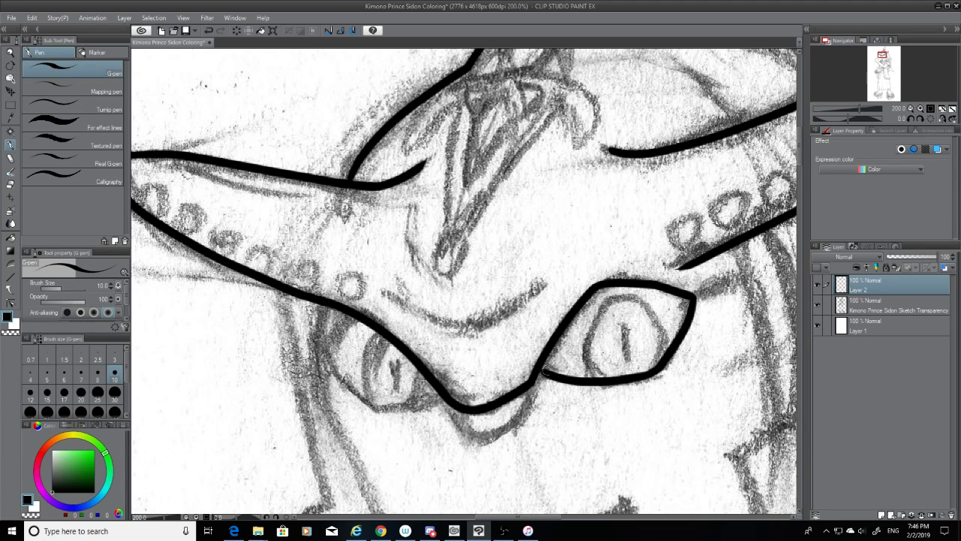
drag(545, 369, 538, 375)
key(ctrl+z)
drag(529, 516, 544, 517)
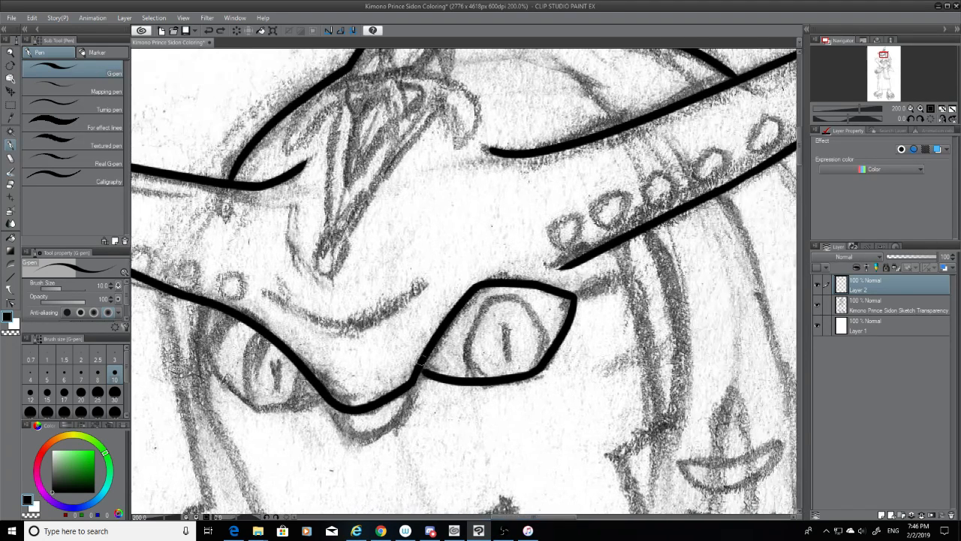
key(ctrl+z)
drag(421, 368, 427, 373)
Ink the side fin's inner edge, curving down from the headpiece's lower edge beside the right eye
drag(568, 298, 641, 269)
key(ctrl+z)
scroll(801, 145, down, 2)
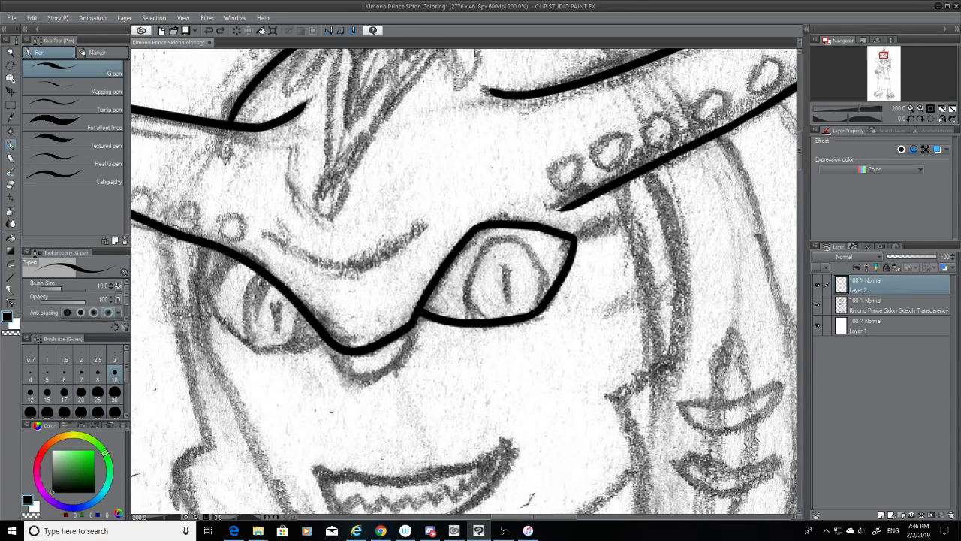
drag(646, 171, 649, 392)
key(ctrl+z)
mouse_move(644, 167)
mouse_down()
mouse_move(678, 261)
mouse_move(679, 353)
mouse_up()
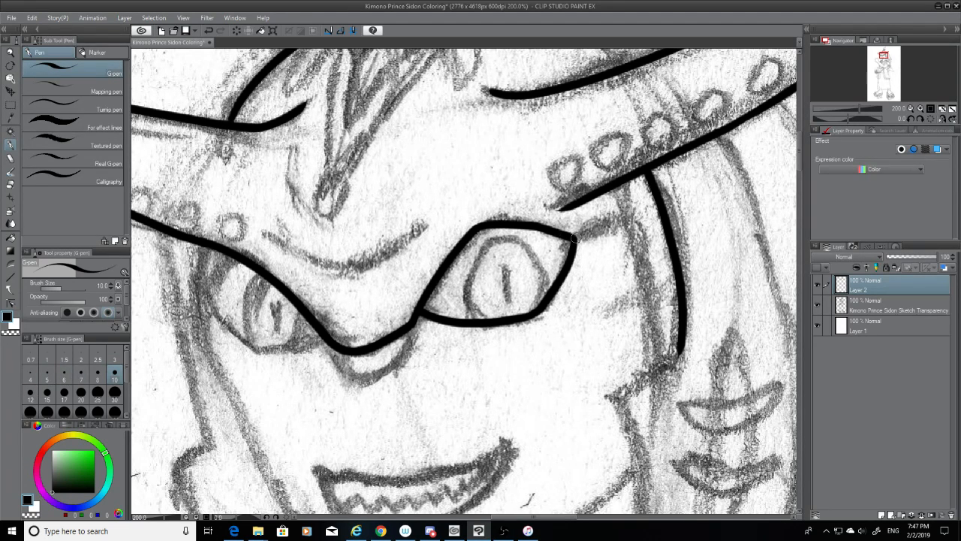
Ink a short line extending outward and slightly upward from the right eye's outer corner
drag(575, 239, 632, 218)
key(ctrl+z)
mouse_move(576, 239)
mouse_down()
mouse_move(621, 220)
mouse_move(673, 353)
mouse_up()
Set the G-pen brush size to 12 and try retracing the side fin's inner edge with a thicker line
click(30, 393)
key(ctrl+z)
drag(621, 185, 660, 335)
key(ctrl+z)
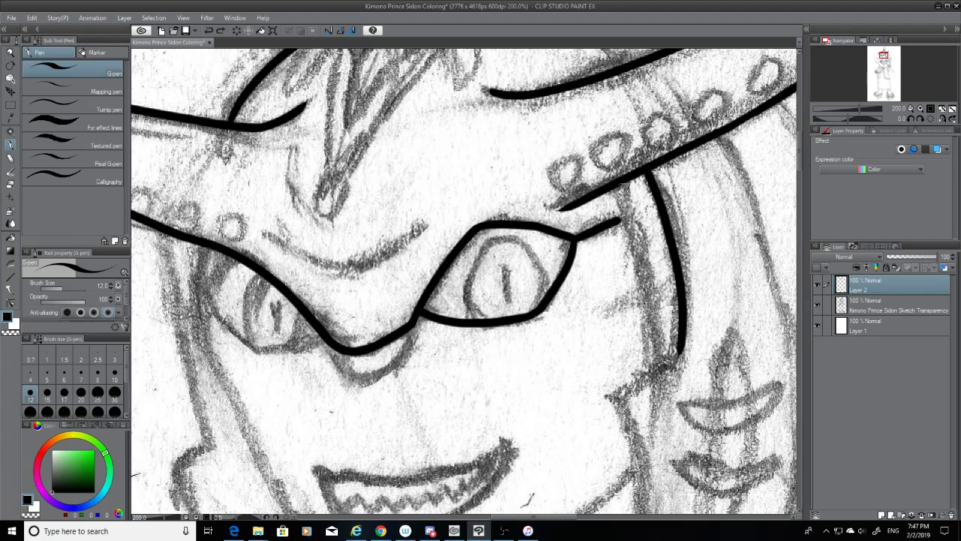
drag(622, 185, 671, 353)
key(ctrl+z)
drag(650, 176, 680, 329)
key(ctrl+z)
drag(647, 173, 680, 353)
key(ctrl+z)
drag(649, 172, 675, 346)
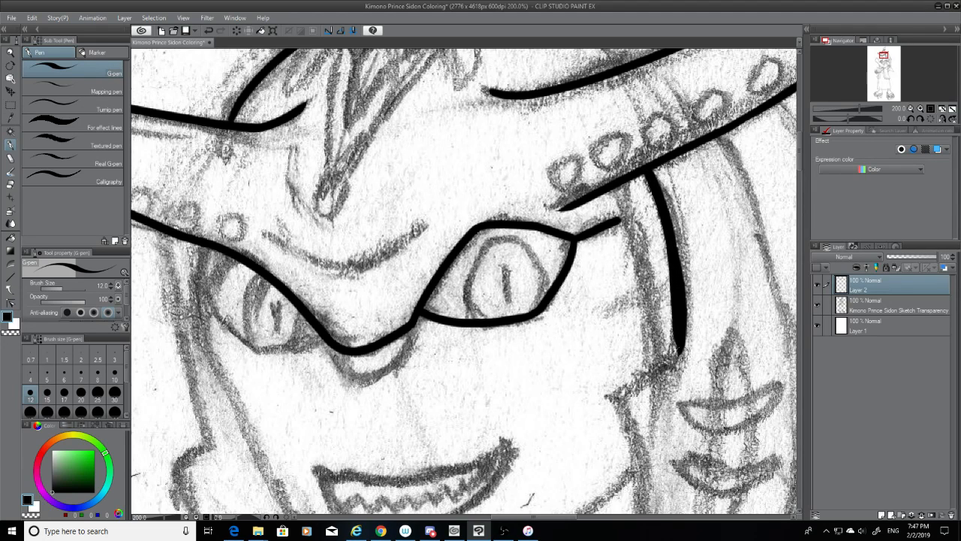
key(ctrl+z)
drag(649, 172, 682, 368)
key(ctrl+z)
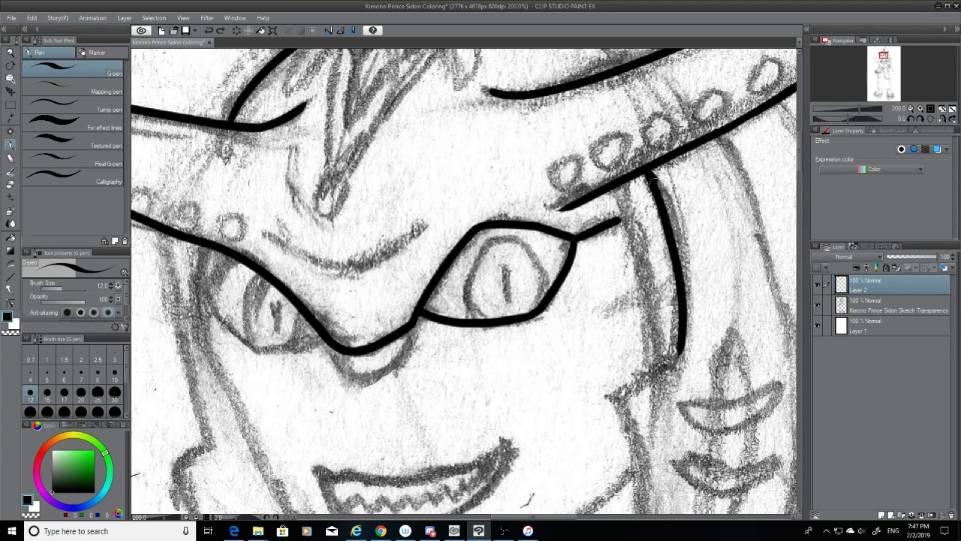
Thicken the side fin's inner edge with the size 12 G-pen and ink the angled section turning in toward the cheek
drag(649, 176, 679, 362)
key(ctrl+z)
drag(647, 169, 679, 371)
key(ctrl+z)
drag(647, 173, 680, 366)
key(ctrl+z)
drag(648, 168, 688, 350)
key(ctrl+z)
mouse_move(648, 172)
mouse_down()
mouse_move(675, 258)
mouse_move(685, 353)
mouse_move(610, 391)
mouse_up()
key(ctrl+z)
drag(678, 359, 615, 390)
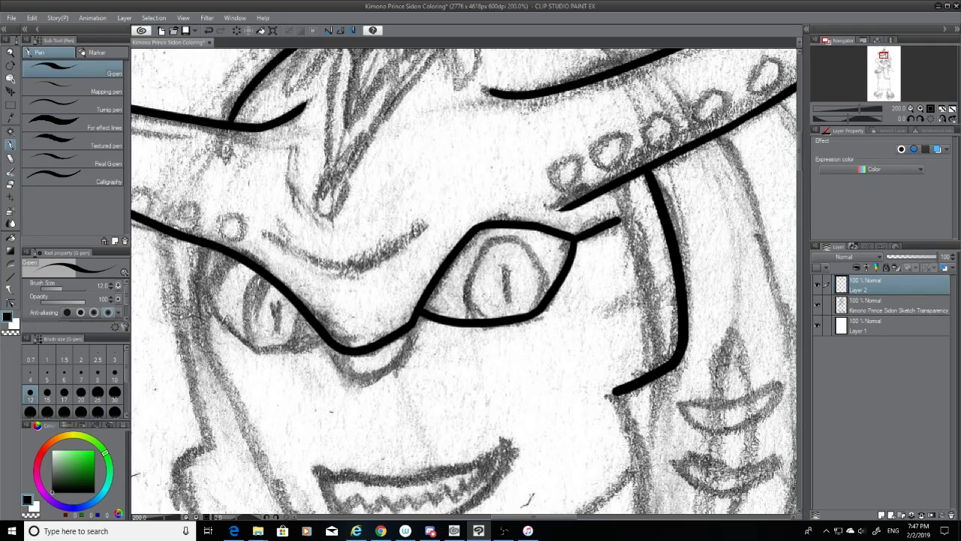
Ink the side fin's inner edge past the jaw to its pointed tip, and continue around the curved bottom edge
scroll(799, 173, down, 5)
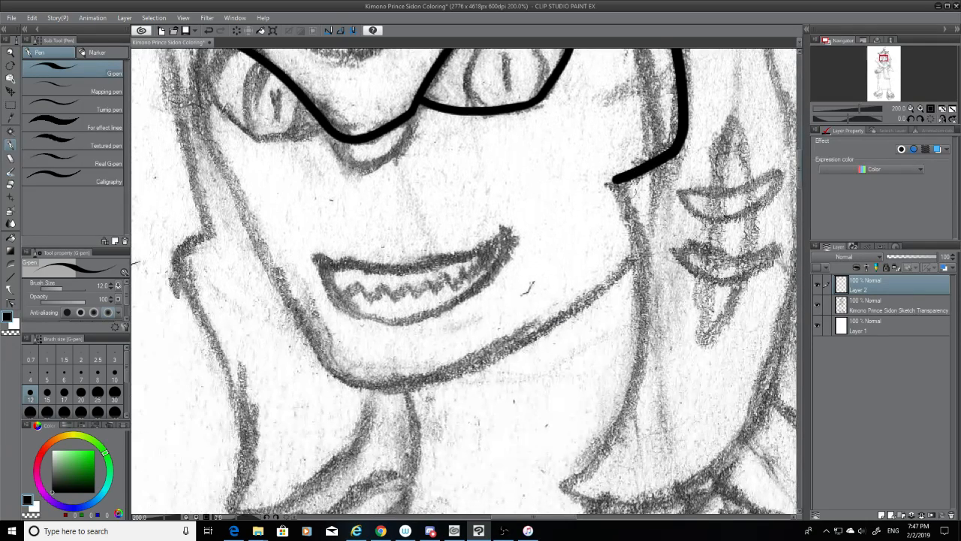
drag(614, 180, 617, 430)
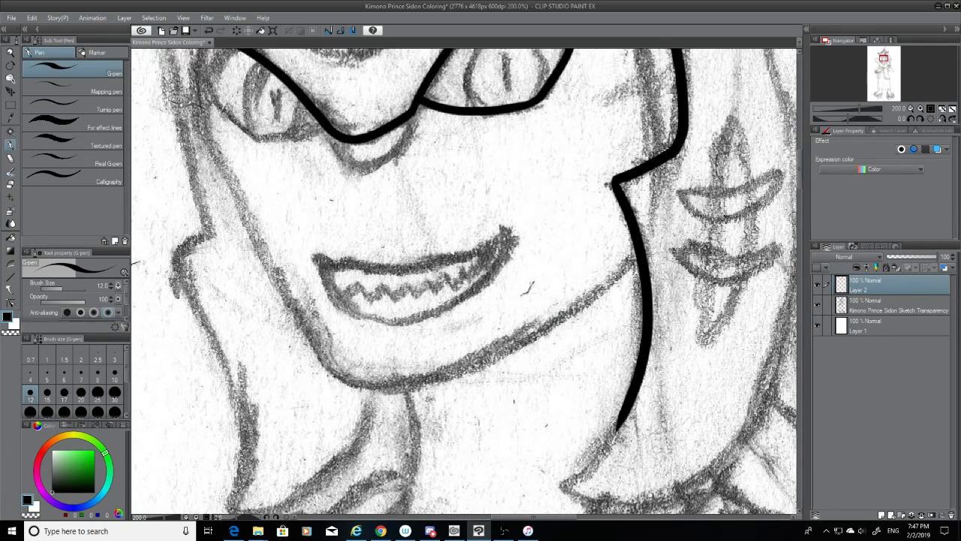
drag(797, 175, 799, 186)
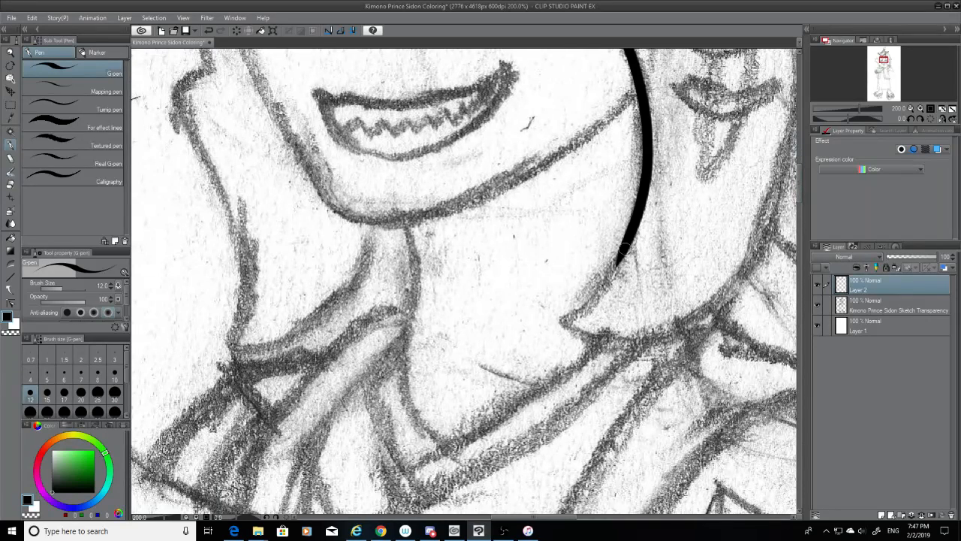
mouse_move(626, 248)
mouse_down()
mouse_move(564, 319)
mouse_move(635, 335)
mouse_move(776, 281)
mouse_up()
key(ctrl+z)
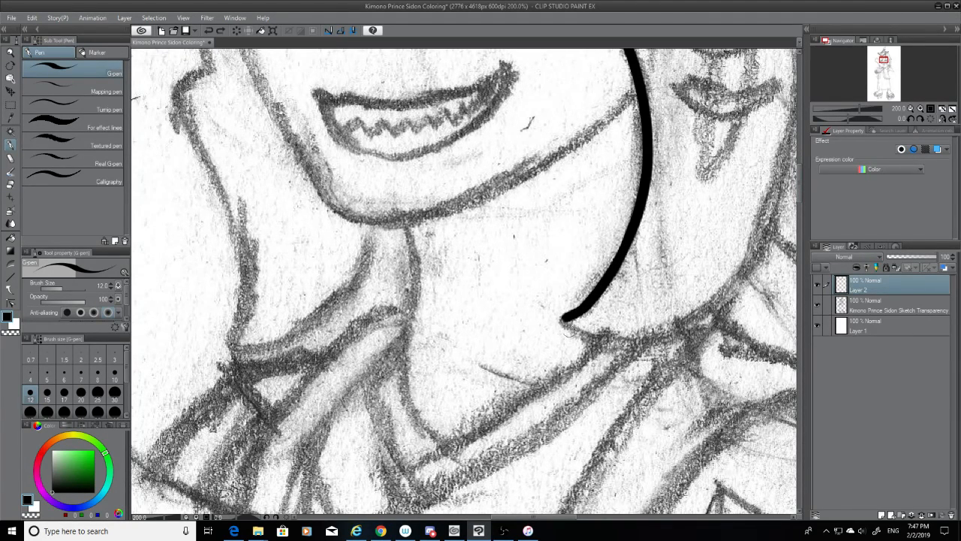
mouse_move(563, 319)
mouse_down()
mouse_move(632, 336)
mouse_move(766, 249)
mouse_up()
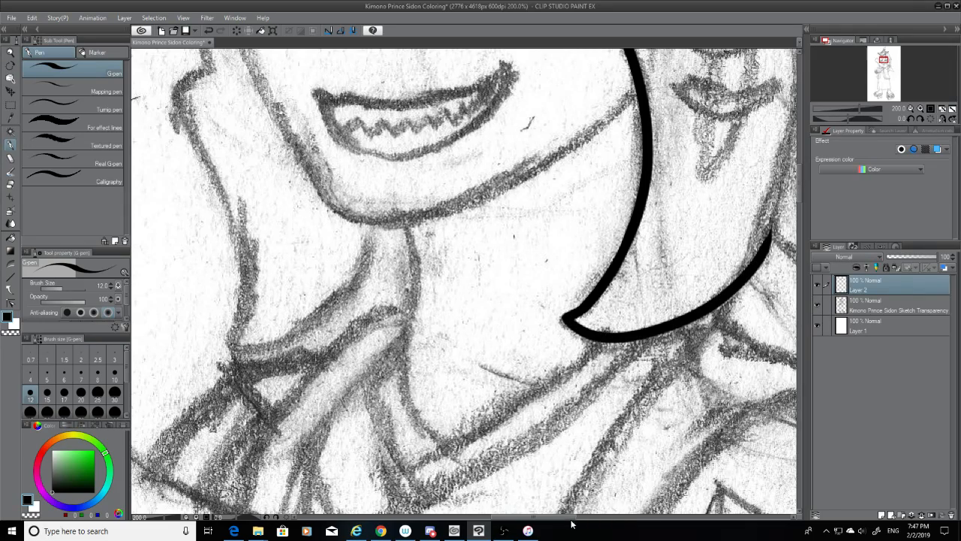
Ink the side fin's outer edge from the headpiece down to the curved bottom, redoing the lower stroke until the outline closes
scroll(571, 518, right, 5)
drag(801, 193, 799, 163)
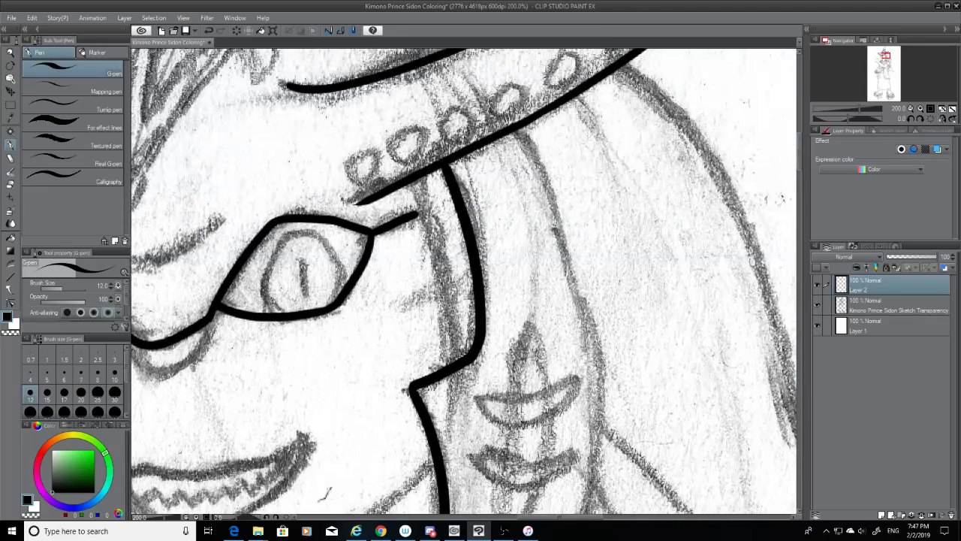
drag(518, 130, 598, 495)
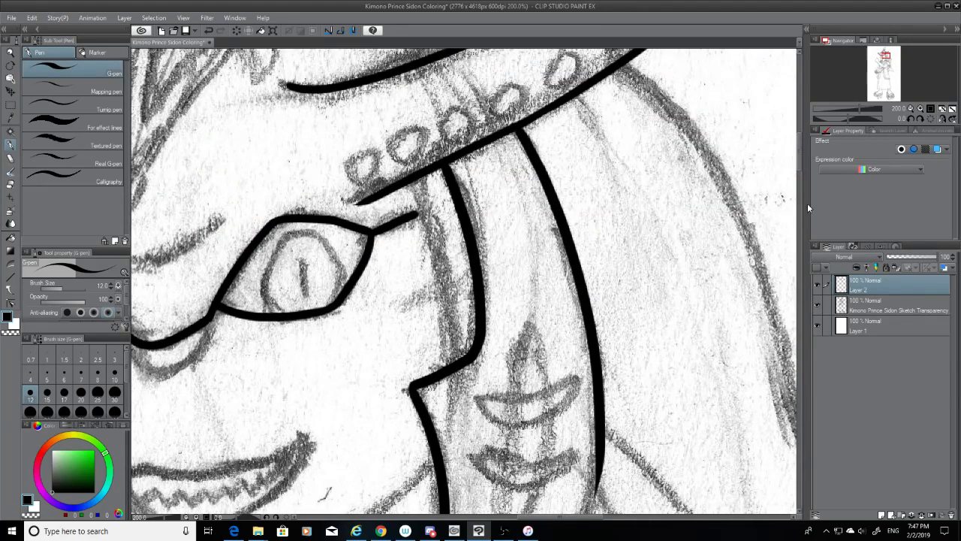
drag(799, 152, 799, 173)
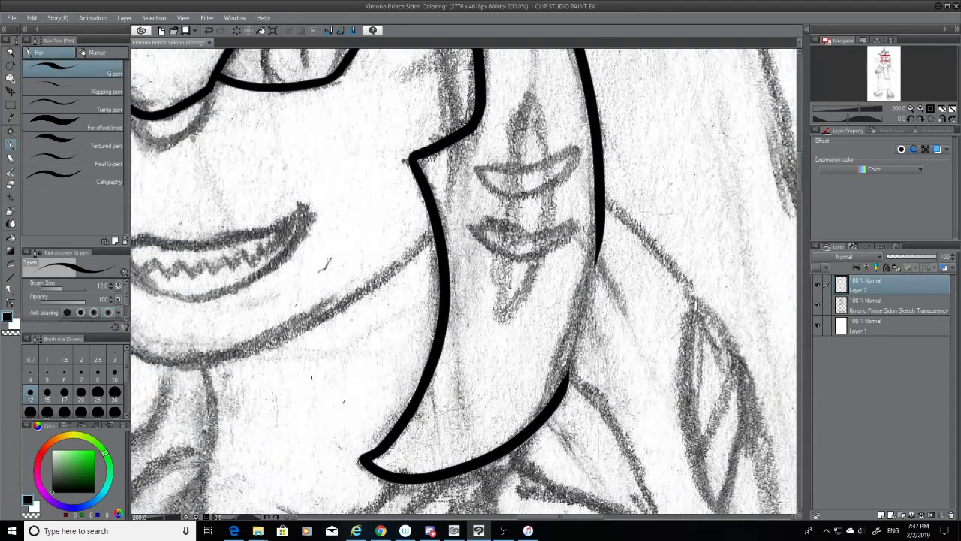
drag(598, 224, 555, 397)
key(ctrl+z)
drag(599, 225, 553, 435)
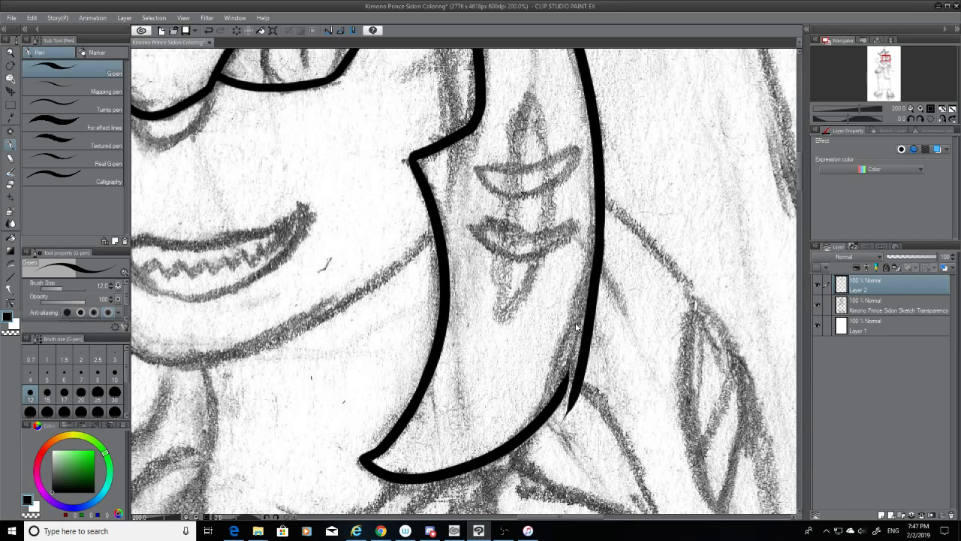
key(ctrl+z)
drag(600, 225, 559, 390)
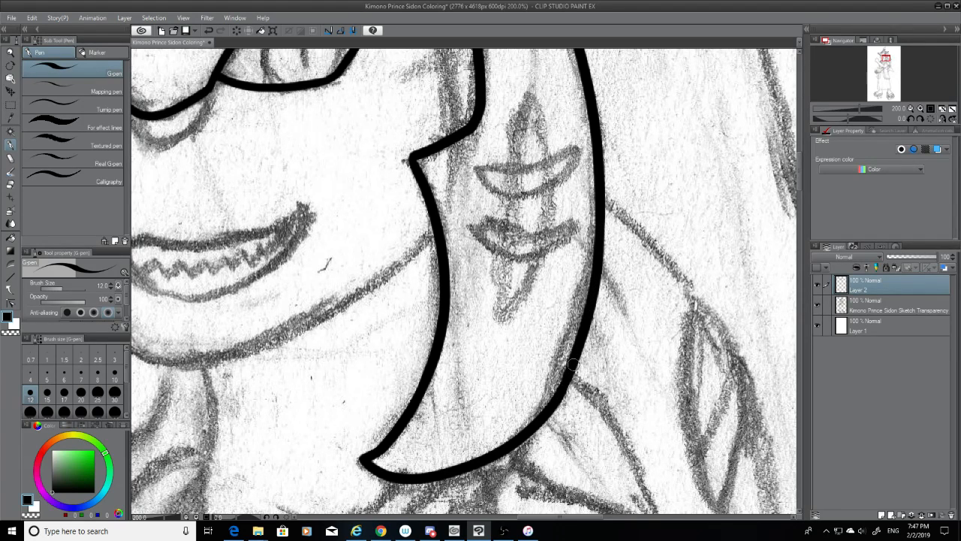
Thicken the curve between the horn's base and the headpiece's upper edge with the size 12 G-pen
drag(801, 174, 799, 137)
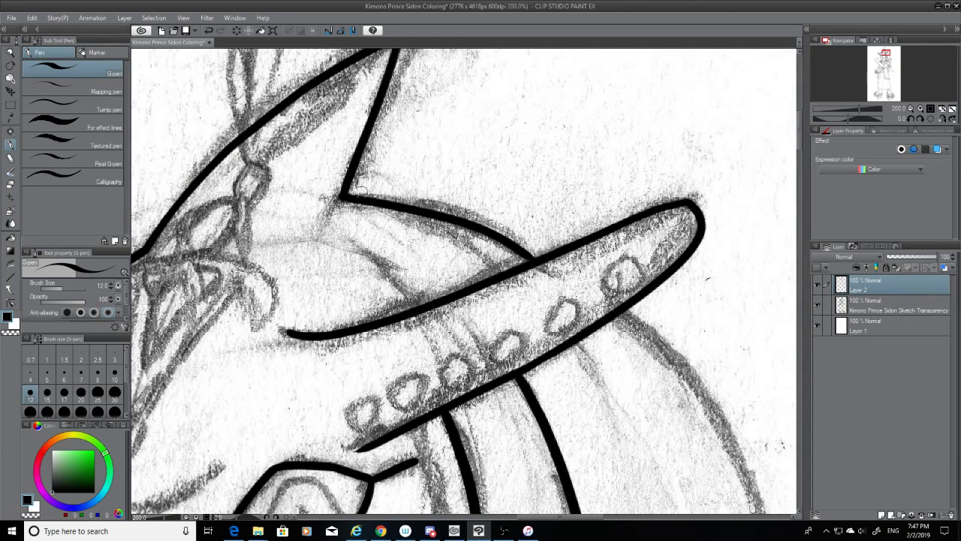
drag(346, 198, 539, 275)
key(ctrl+z)
mouse_move(348, 199)
mouse_down()
mouse_move(543, 280)
mouse_move(349, 199)
mouse_move(531, 260)
mouse_up()
key(ctrl+z)
key(ctrl+z)
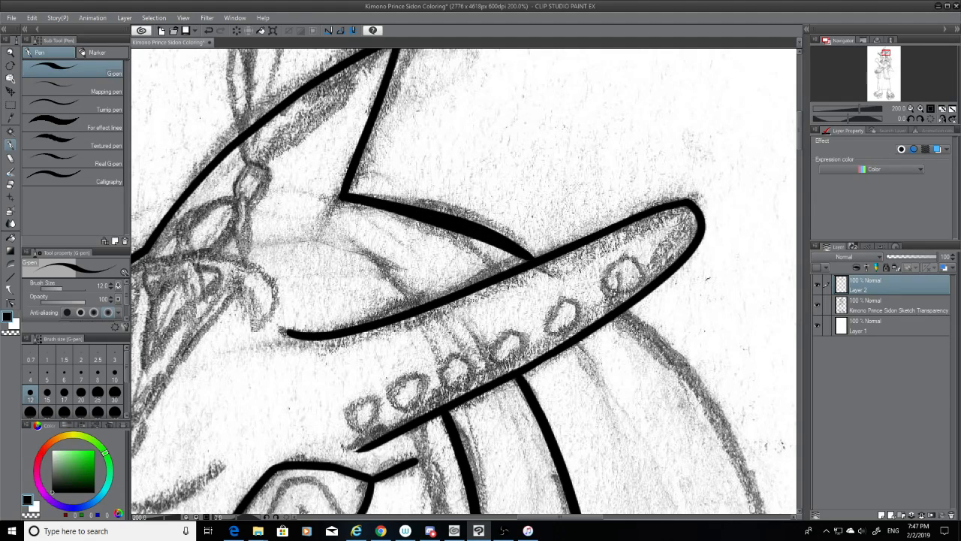
key(ctrl+z)
drag(347, 197, 538, 260)
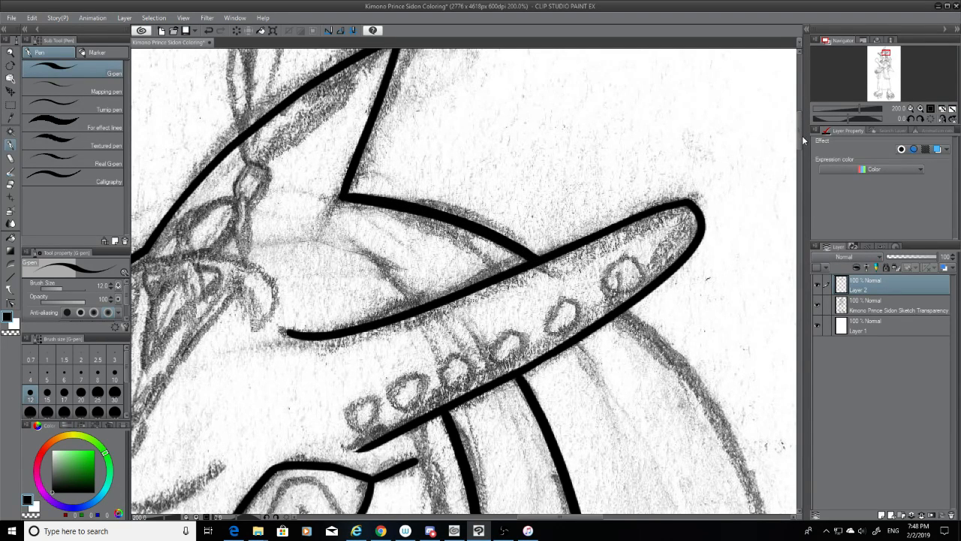
Ink the long outer curve of the head behind the side fin, sweeping down from the underside of the headpiece
drag(800, 135, 800, 144)
mouse_move(617, 189)
mouse_down()
mouse_move(744, 359)
mouse_move(777, 485)
mouse_up()
key(ctrl+z)
mouse_move(618, 188)
mouse_down()
mouse_move(744, 343)
mouse_move(785, 512)
mouse_up()
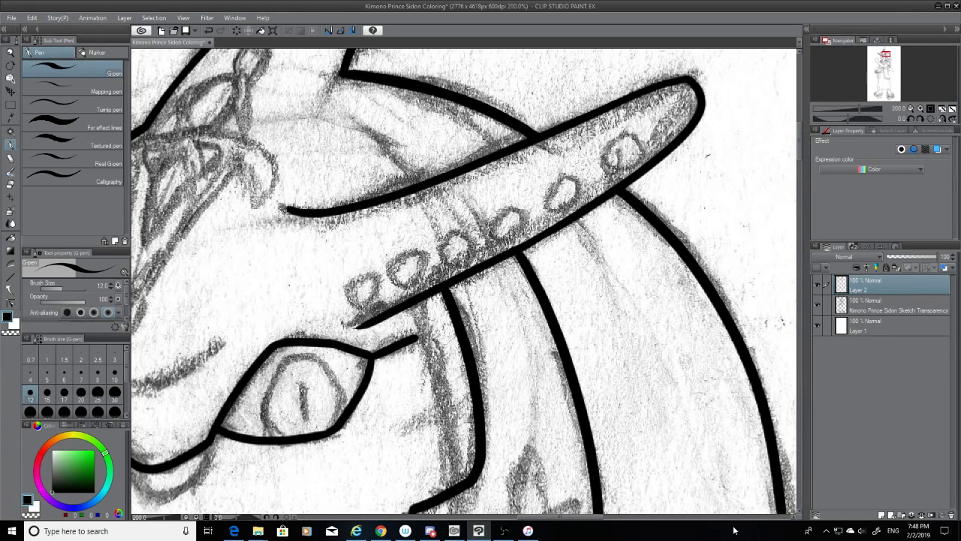
Erase the lower end of the head's outer curve with the hard eraser and check the line art with the sketch layer hidden briefly
drag(601, 516, 627, 517)
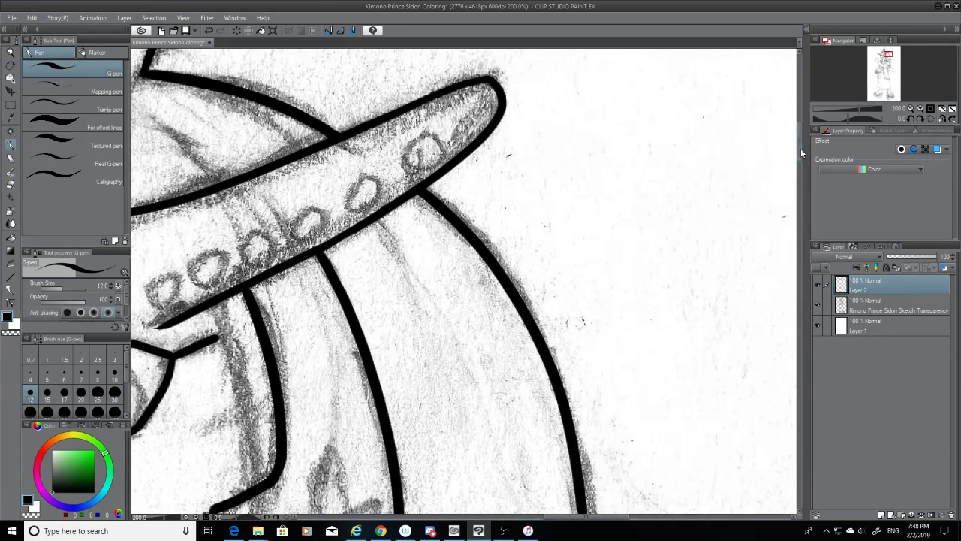
drag(800, 151, 801, 167)
click(12, 185)
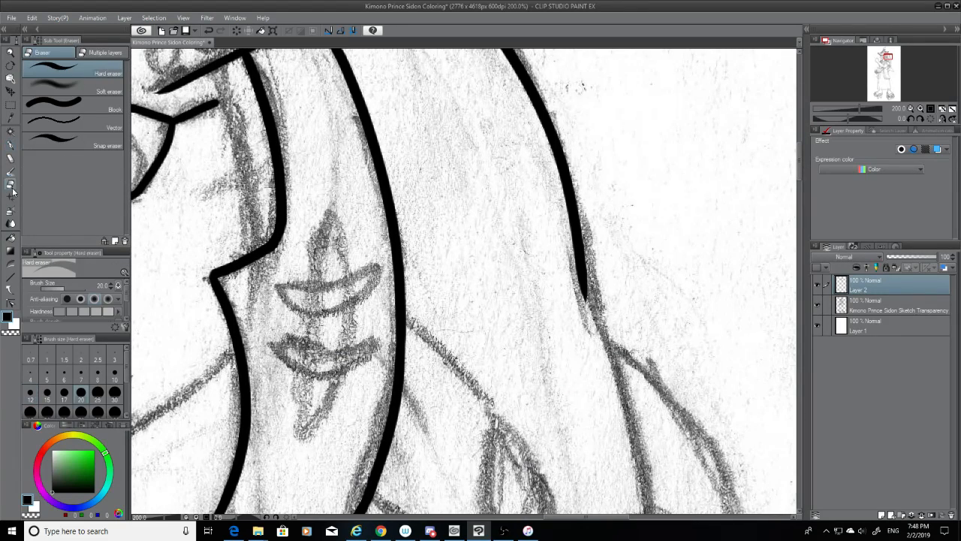
mouse_move(570, 312)
mouse_down()
mouse_move(582, 297)
mouse_move(562, 215)
mouse_up()
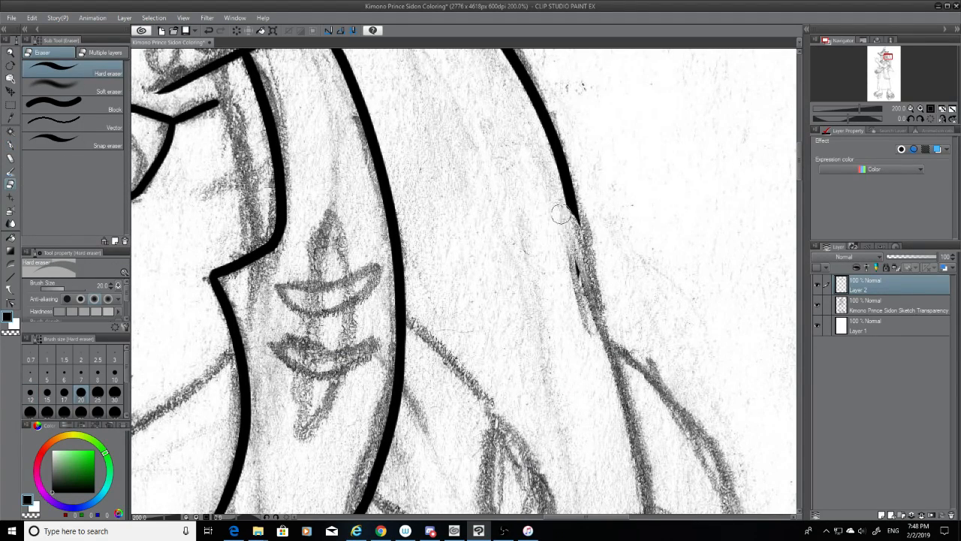
mouse_move(597, 253)
mouse_down()
mouse_move(558, 205)
mouse_move(578, 281)
mouse_up()
click(817, 304)
click(818, 303)
Try to extend the head's outer curve downward along the sketch with the G-pen, undoing each stroke
mouse_move(573, 204)
mouse_down()
mouse_move(568, 194)
mouse_move(612, 401)
mouse_up()
key(p)
key(ctrl+z)
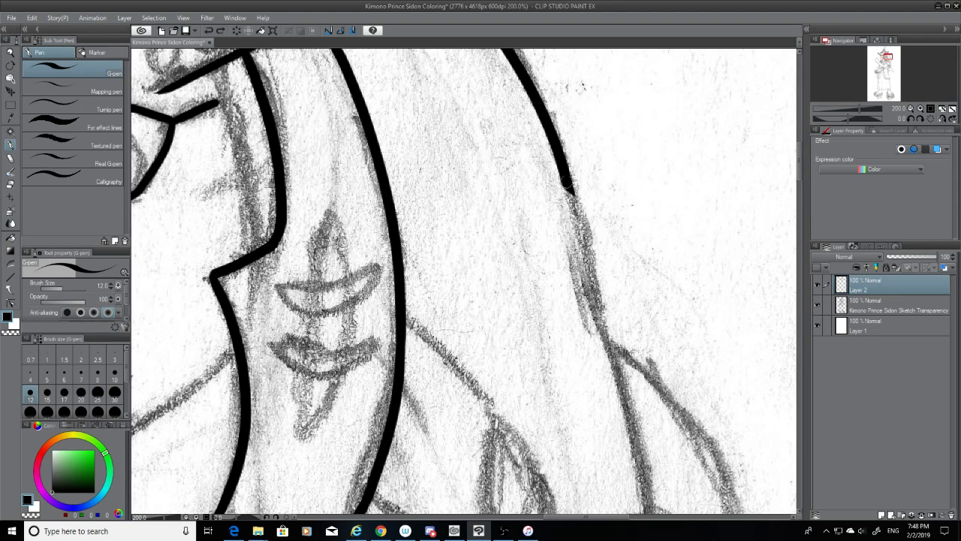
drag(564, 180, 642, 510)
key(ctrl+z)
mouse_move(565, 184)
mouse_down()
mouse_move(590, 225)
mouse_move(645, 510)
mouse_up()
key(ctrl+z)
mouse_move(567, 184)
mouse_down()
mouse_move(631, 409)
mouse_move(646, 511)
mouse_up()
key(ctrl+z)
drag(568, 188, 646, 510)
key(ctrl+z)
drag(567, 181, 644, 511)
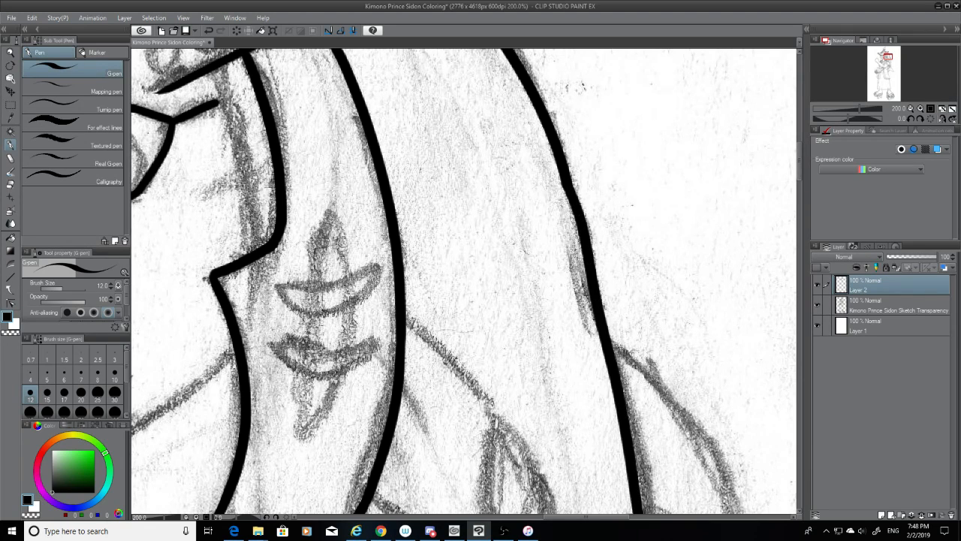
key(ctrl+z)
drag(567, 184, 642, 513)
key(ctrl+z)
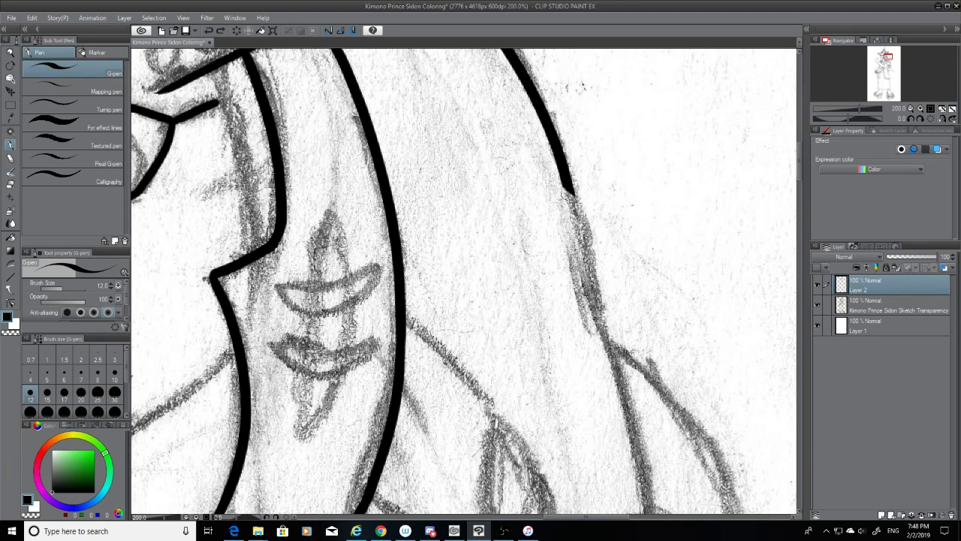
drag(567, 182, 645, 512)
key(ctrl+z)
drag(567, 181, 644, 512)
key(ctrl+z)
drag(569, 186, 644, 512)
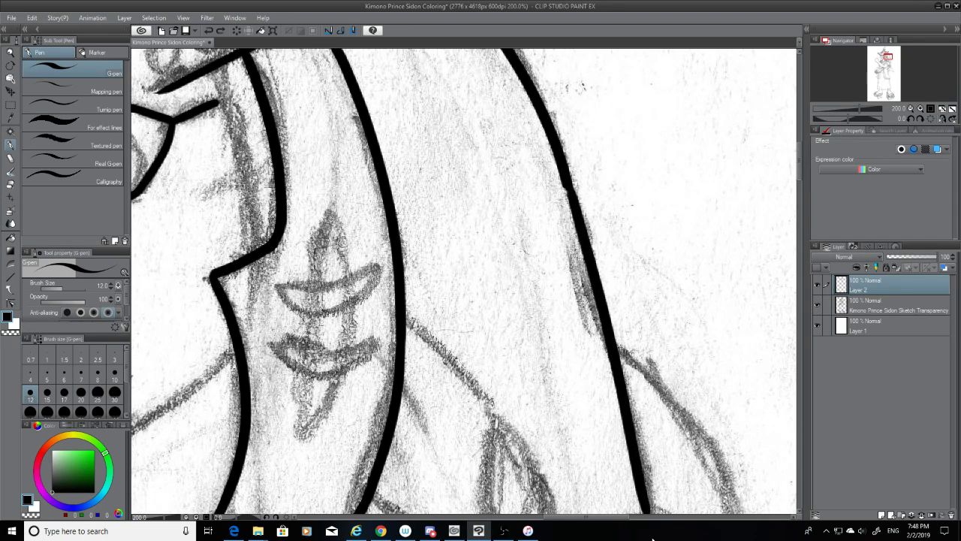
key(ctrl+z)
drag(567, 182, 644, 512)
key(ctrl+z)
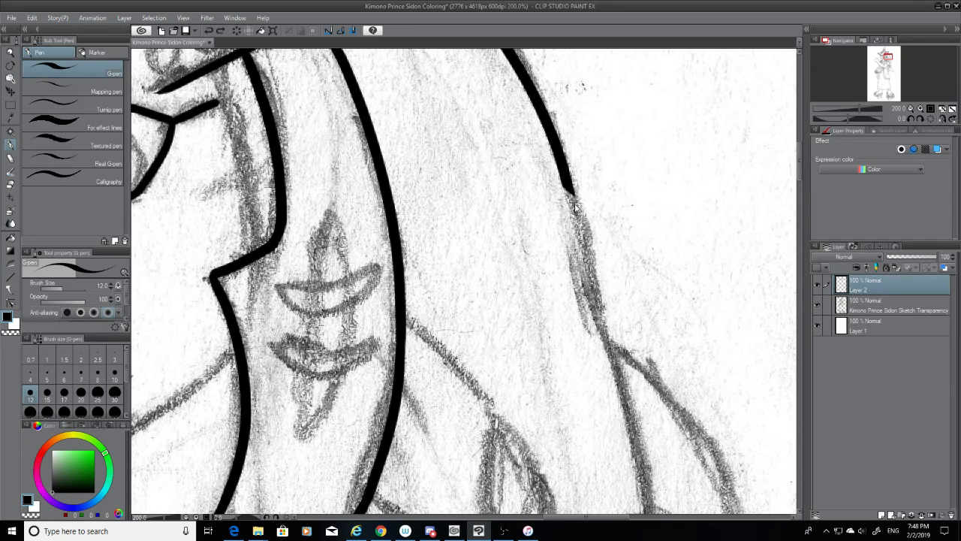
Extend the head's outer curve downward along the sketch with the size 12 G-pen, redoing the stroke until it follows the pencil line
drag(564, 181, 646, 513)
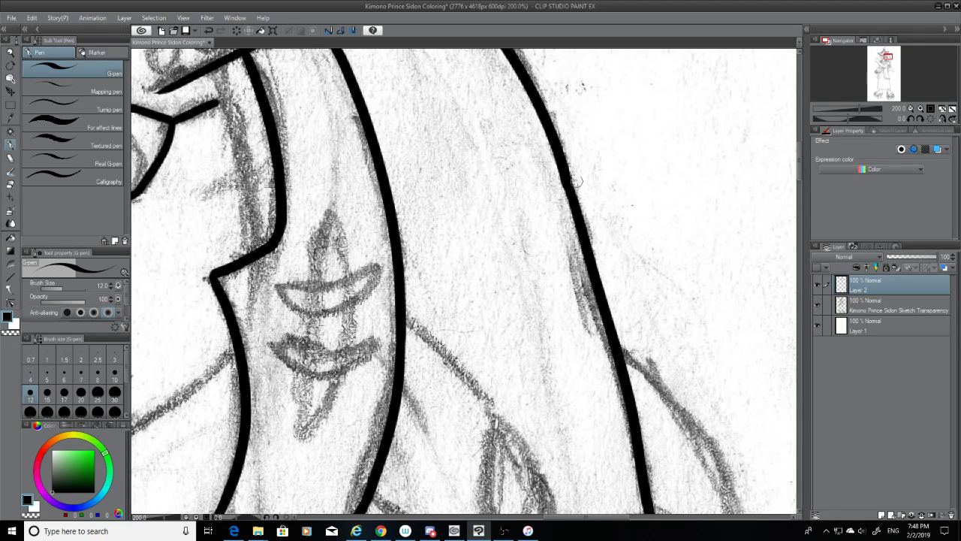
click(817, 303)
key(ctrl+z)
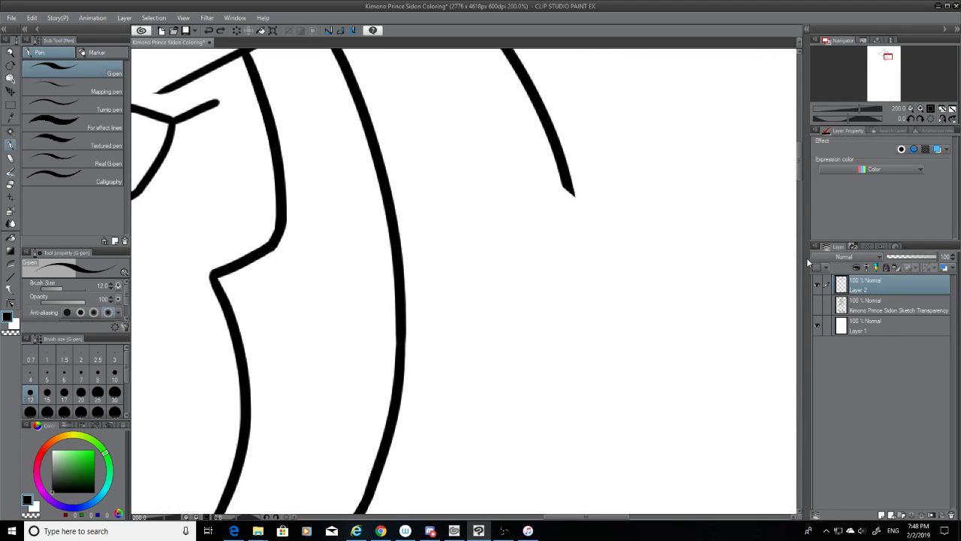
click(817, 304)
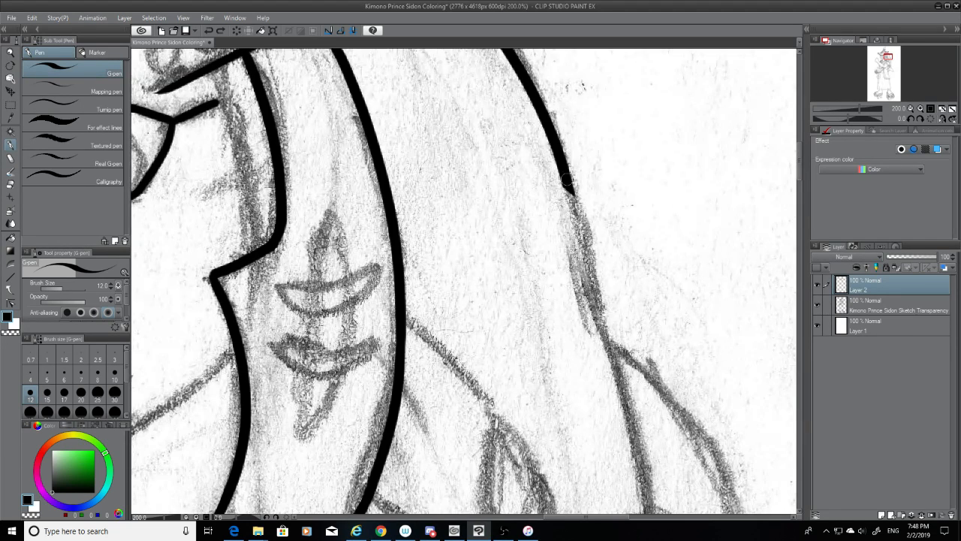
key(ctrl+y)
key(ctrl+z)
key(ctrl+y)
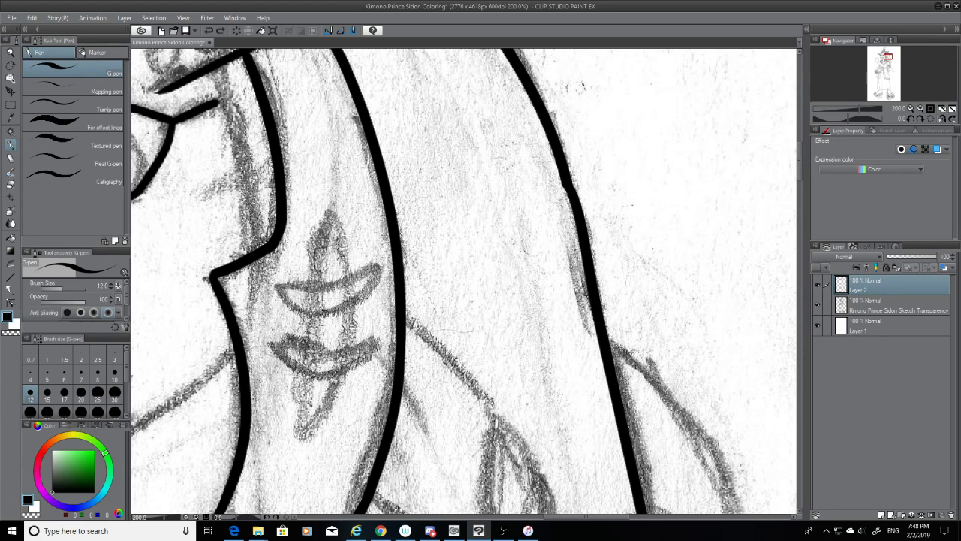
key(ctrl+z)
key(ctrl+y)
key(ctrl+z)
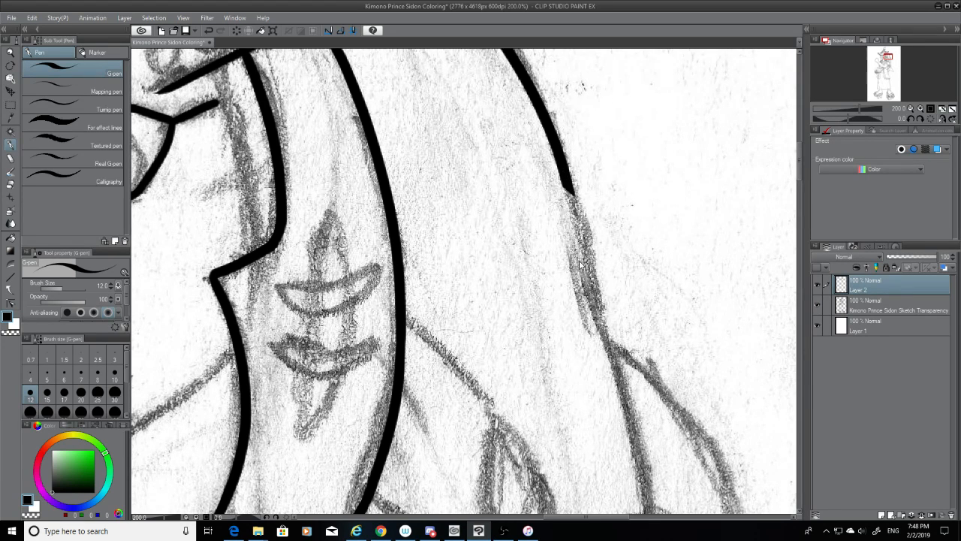
key(ctrl+y)
key(ctrl+z)
key(ctrl+y)
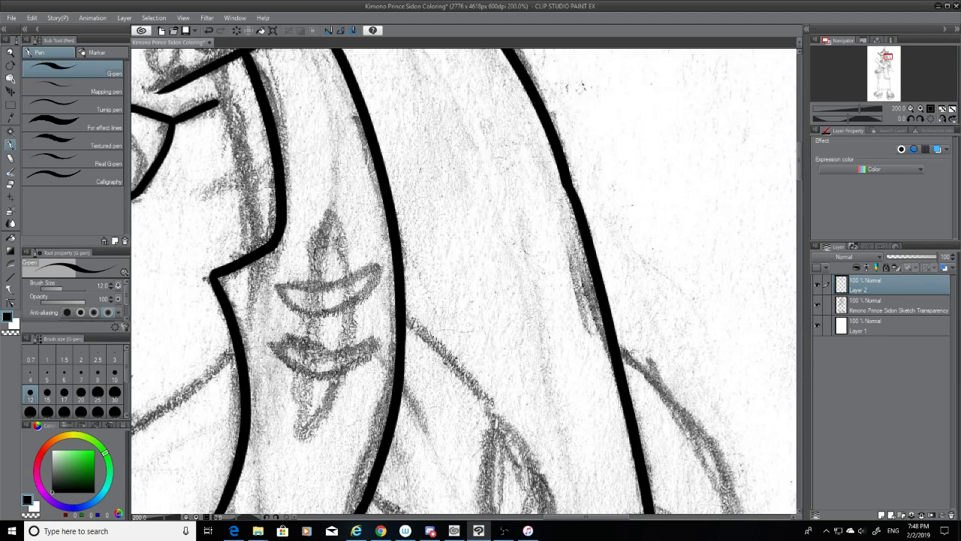
Hide the sketch layer, smooth the joint in the head's outer curve with short G-pen strokes, and show the sketch again
click(9, 186)
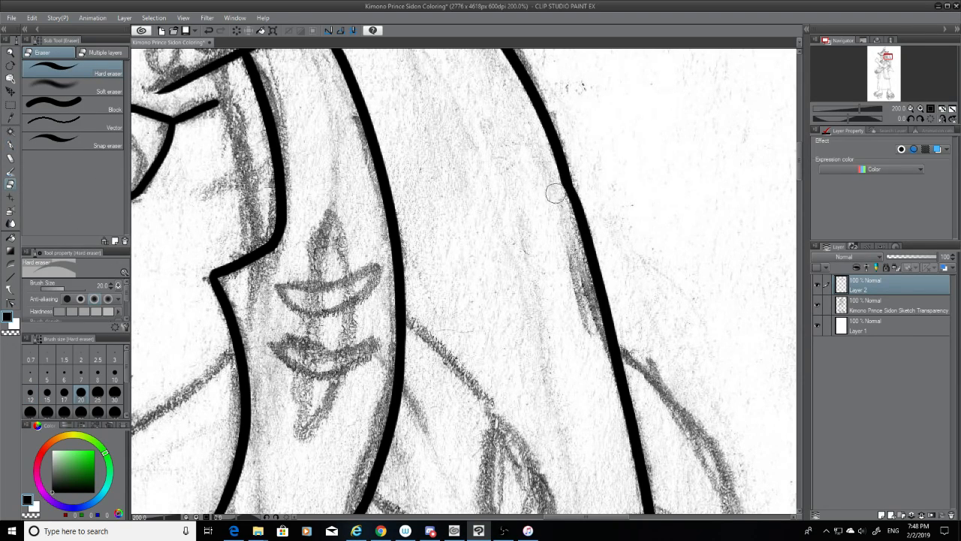
click(817, 304)
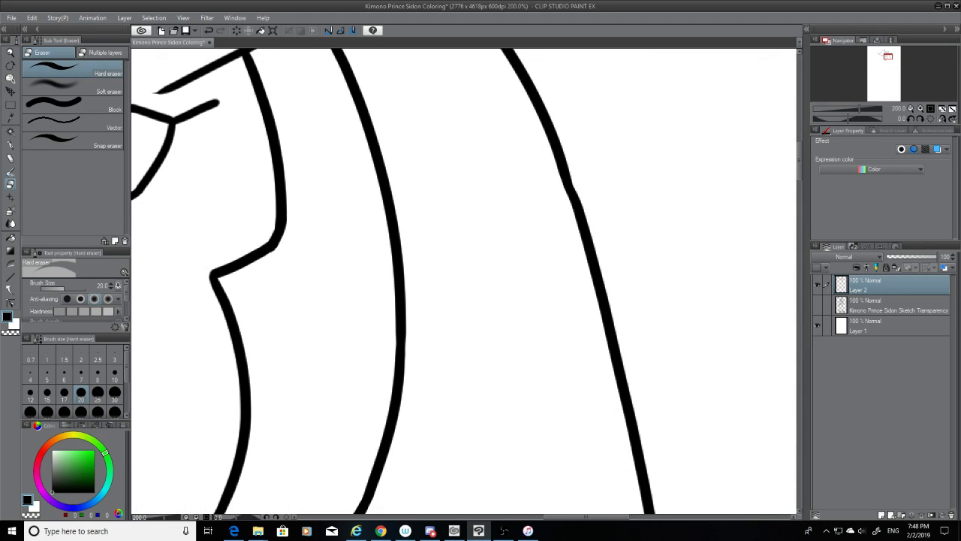
click(10, 148)
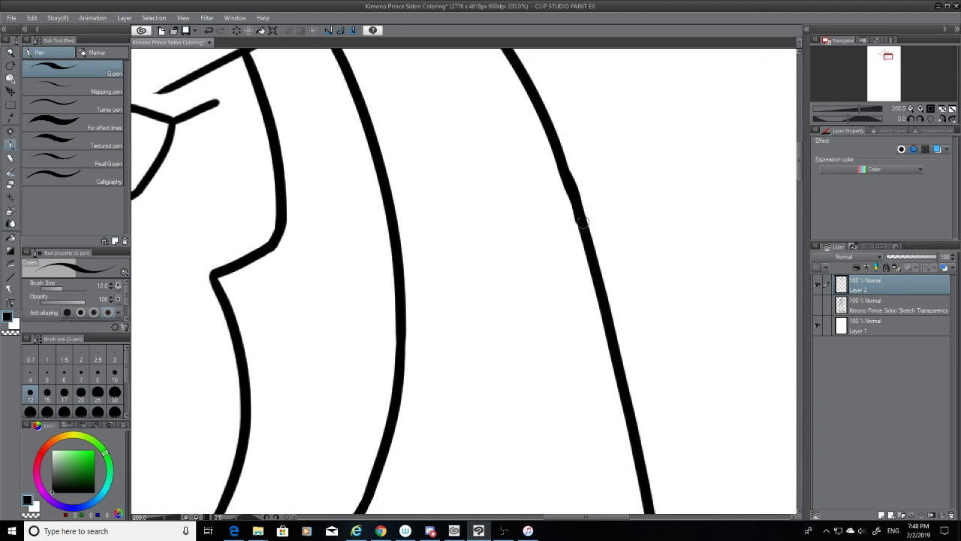
drag(559, 166, 582, 216)
key(ctrl+z)
key(ctrl+z)
key(ctrl+z)
drag(565, 165, 583, 219)
key(ctrl+z)
drag(559, 162, 577, 205)
key(ctrl+z)
drag(560, 160, 576, 205)
key(ctrl+z)
drag(560, 161, 575, 199)
click(818, 304)
Erase the rounded lower end of the head's outer curve with the hard eraser
drag(799, 166, 800, 193)
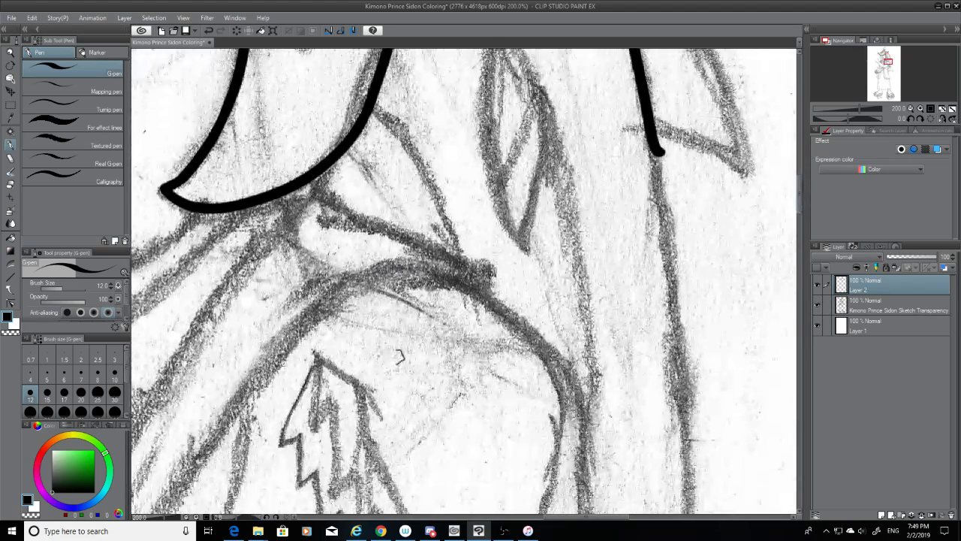
click(10, 184)
drag(645, 160, 666, 150)
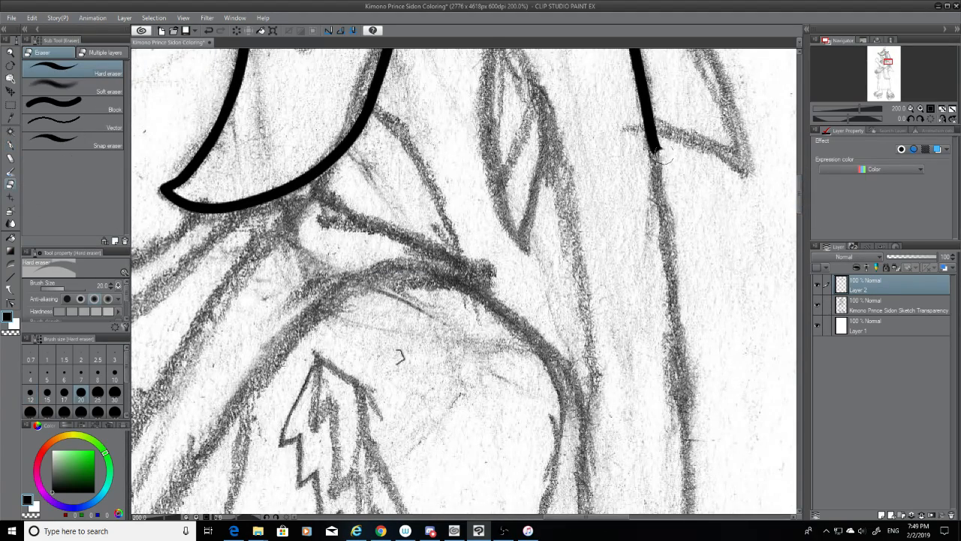
Continue the head's outer curve with the G-pen, running almost straight down the sketch line beside the shoulder
click(10, 144)
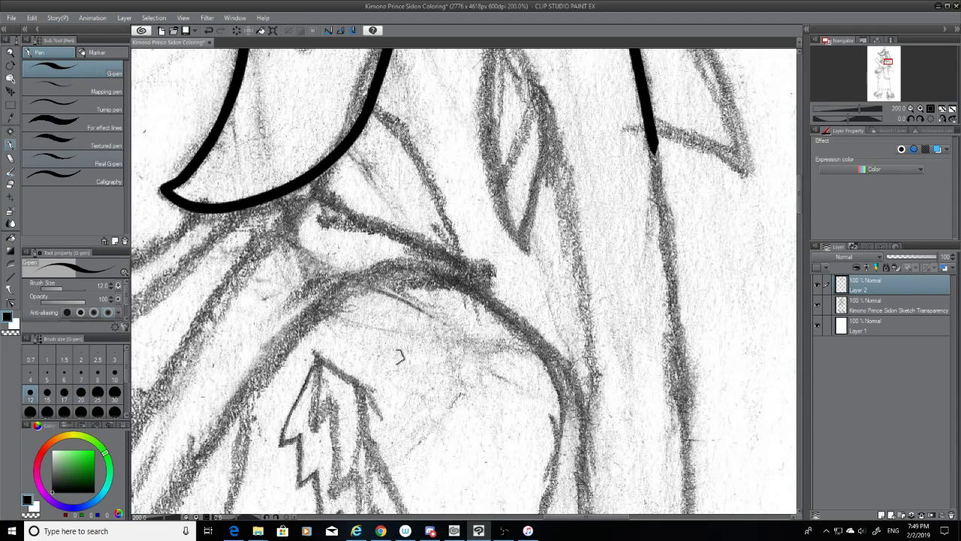
key(ctrl+z)
drag(653, 144, 689, 515)
key(ctrl+z)
drag(654, 144, 689, 515)
key(ctrl+z)
drag(653, 144, 689, 514)
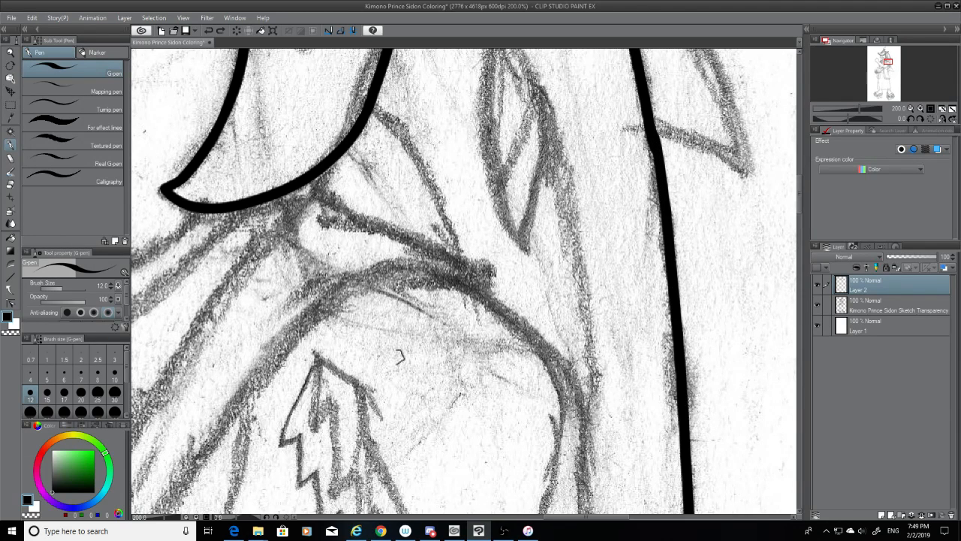
key(ctrl+z)
drag(653, 144, 685, 513)
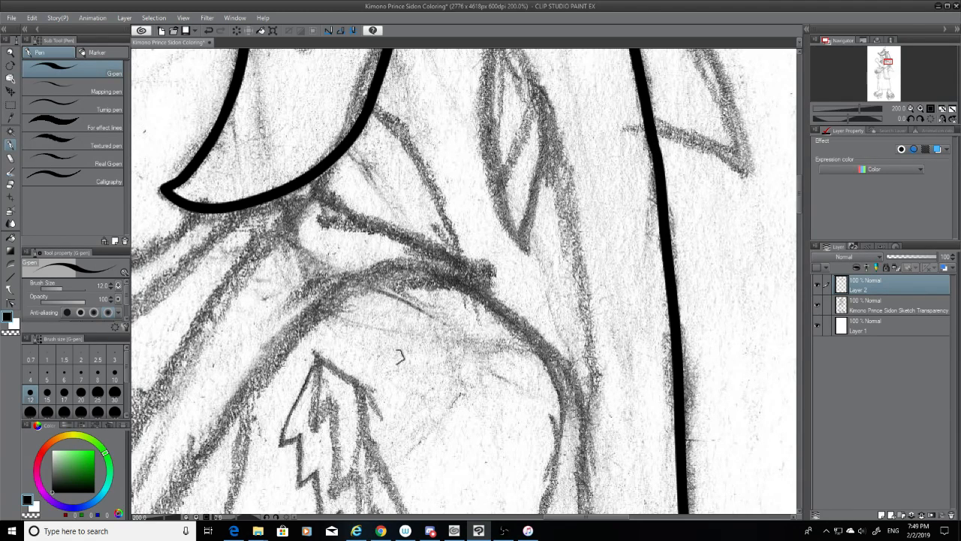
Ink the next stretch of the outer curve down to where the sketch line forks at the top of the tail fin
drag(798, 186, 801, 214)
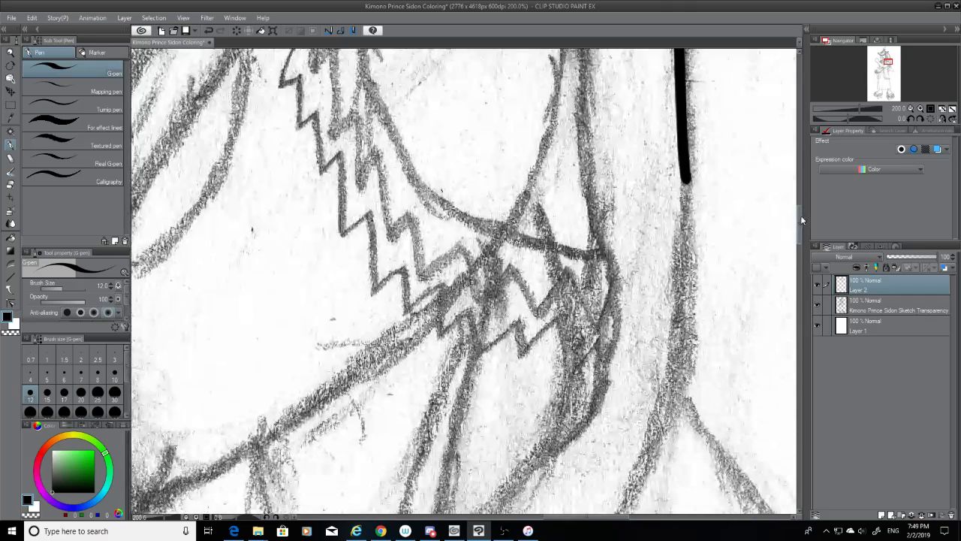
mouse_move(685, 169)
mouse_down()
mouse_move(681, 278)
mouse_move(647, 514)
mouse_up()
key(ctrl+z)
drag(685, 177, 682, 436)
key(ctrl+z)
drag(685, 171, 664, 481)
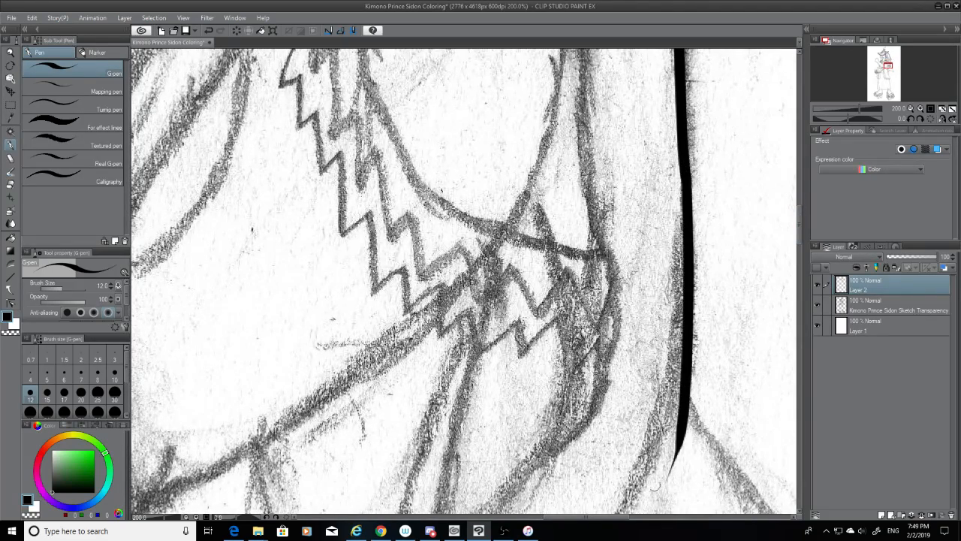
key(ctrl+z)
drag(685, 169, 659, 462)
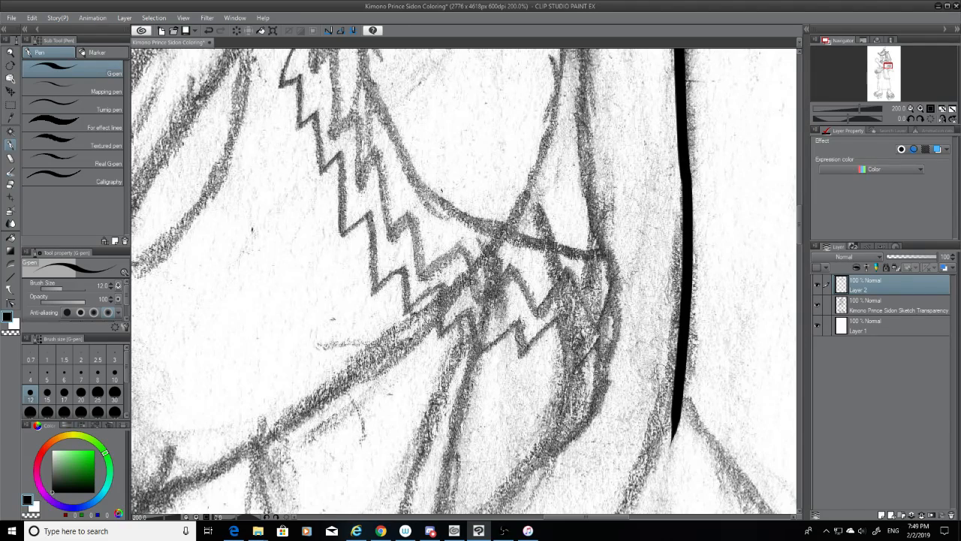
Erase the tapered tip of the outer curve so the line ends at the sketched fork
scroll(799, 218, down, 5)
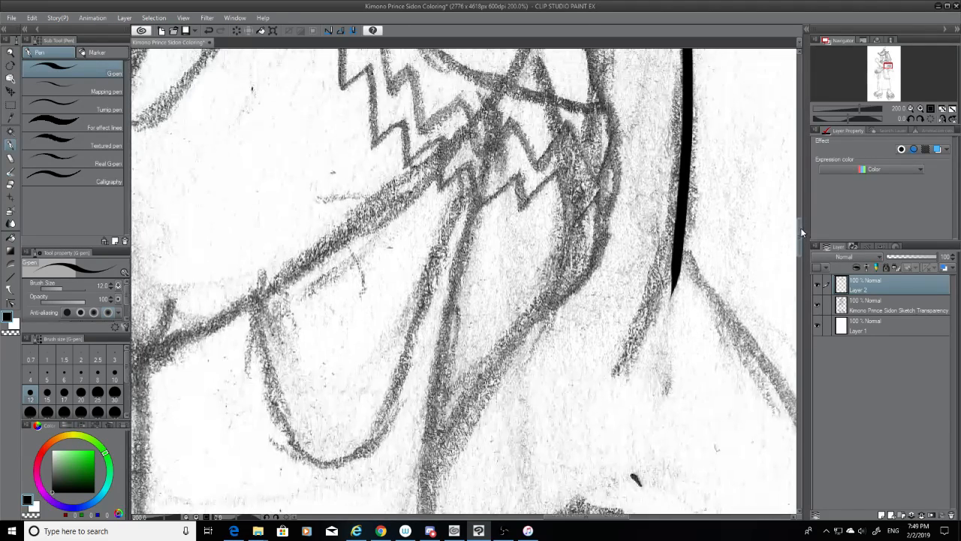
click(10, 185)
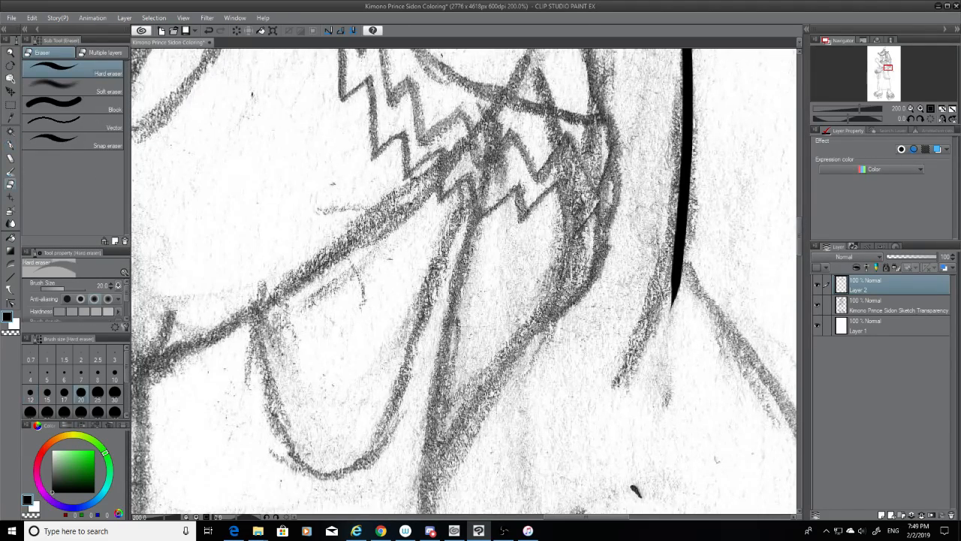
drag(667, 297, 699, 250)
Ink the tail fin's outer edge from the fork down toward the fin's tip with the G-pen at size 10
click(10, 143)
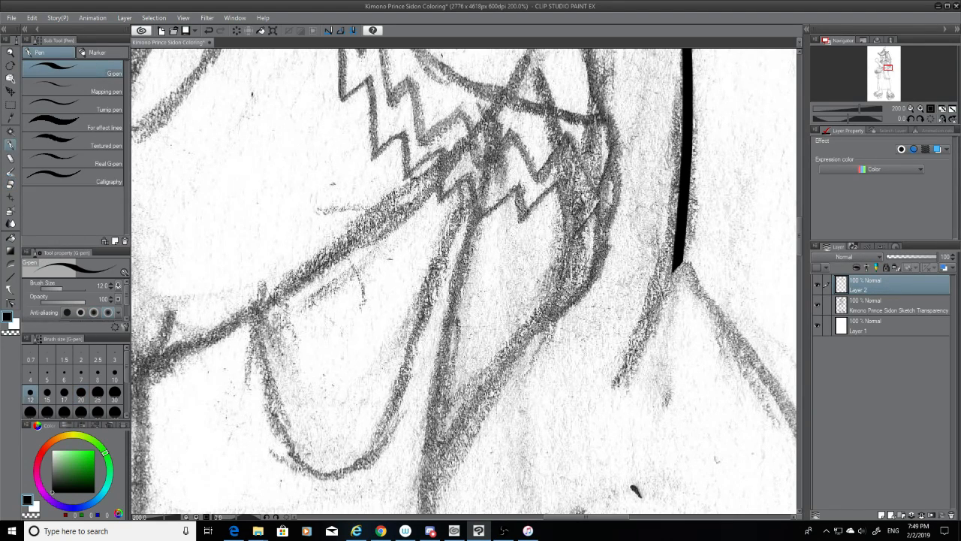
click(114, 373)
drag(591, 516, 623, 517)
drag(799, 235, 798, 248)
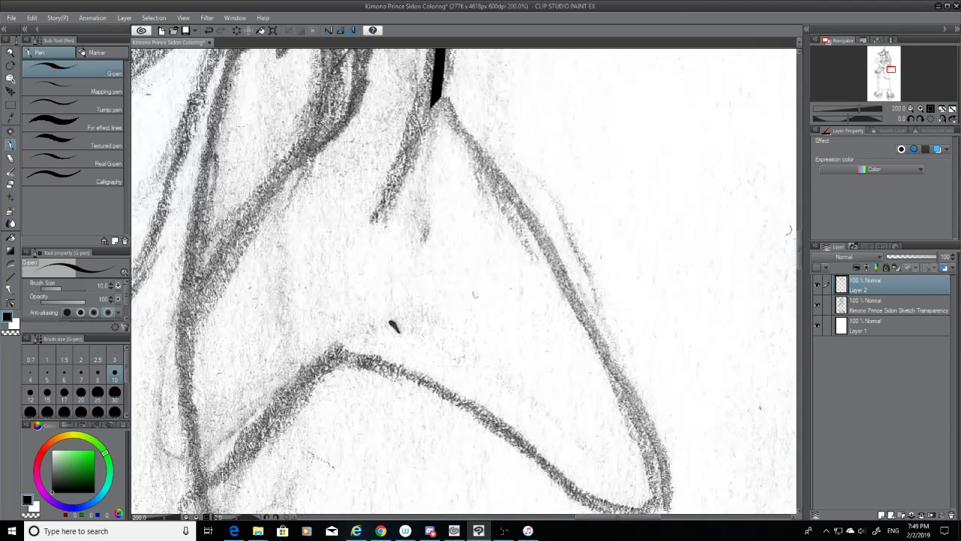
drag(440, 101, 650, 508)
key(ctrl+z)
drag(442, 96, 650, 511)
key(ctrl+z)
drag(441, 92, 623, 514)
key(ctrl+z)
mouse_move(442, 96)
mouse_down()
mouse_move(608, 374)
mouse_move(646, 511)
mouse_up()
Ink the short inner line branching down from the fork and trim its tip with the hard eraser
drag(437, 94, 384, 200)
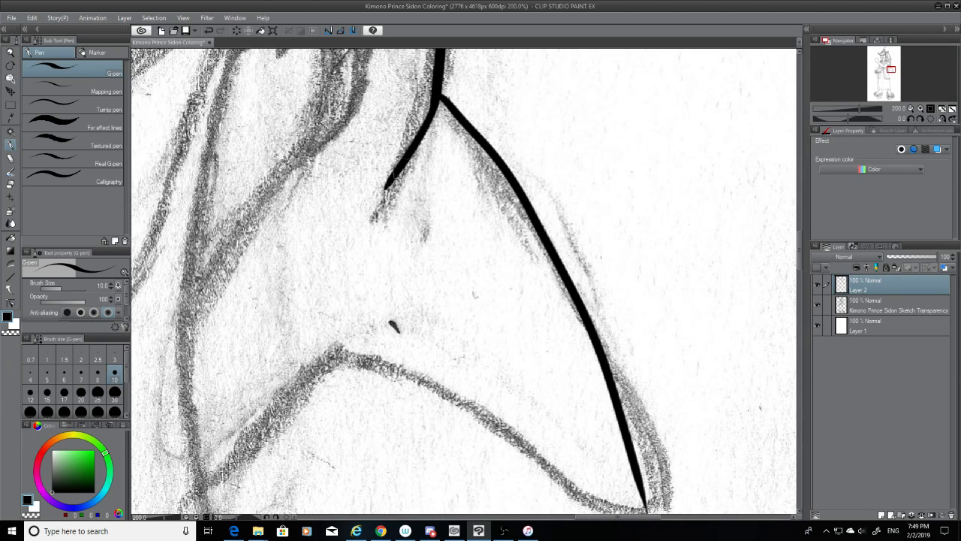
key(ctrl+z)
drag(438, 95, 389, 198)
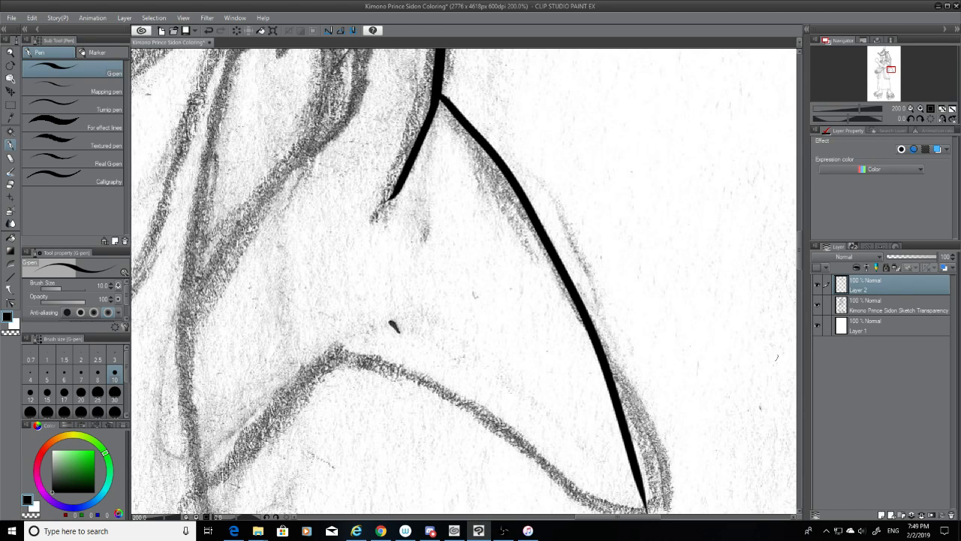
click(11, 184)
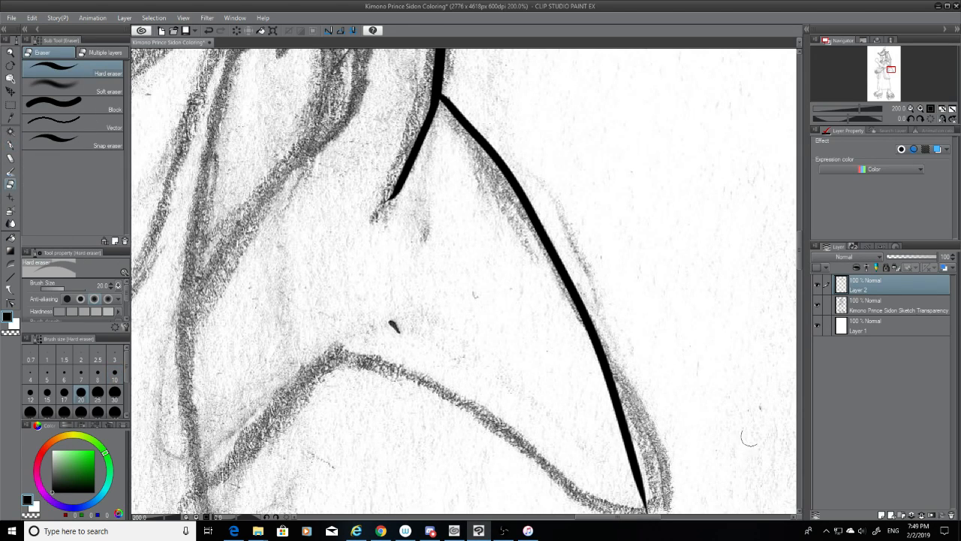
drag(381, 214, 379, 199)
Erase the lower part of the tail fin's outer edge and check the line art with the sketch layer hidden briefly
drag(800, 257, 799, 269)
mouse_move(649, 381)
mouse_down()
mouse_move(621, 297)
mouse_move(610, 212)
mouse_move(598, 225)
mouse_move(567, 201)
mouse_up()
click(826, 302)
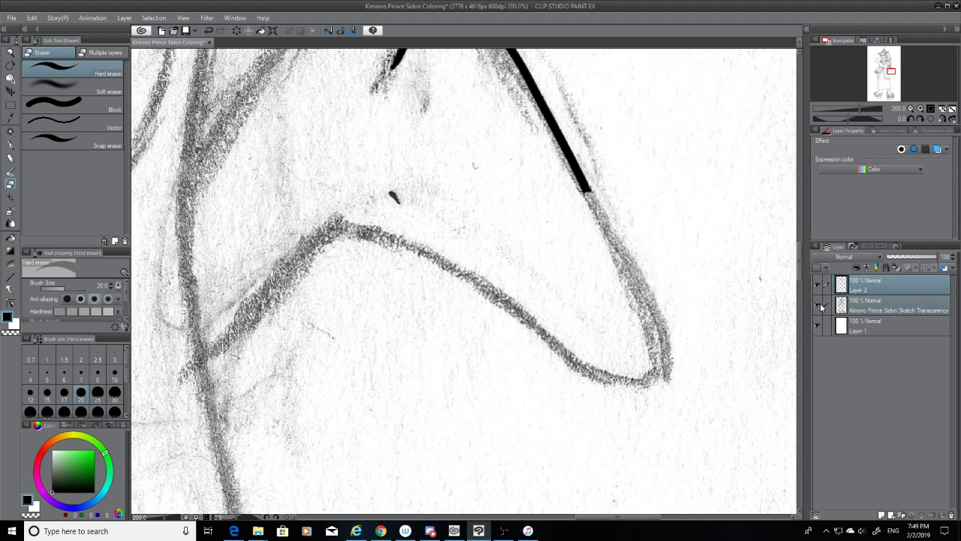
click(818, 304)
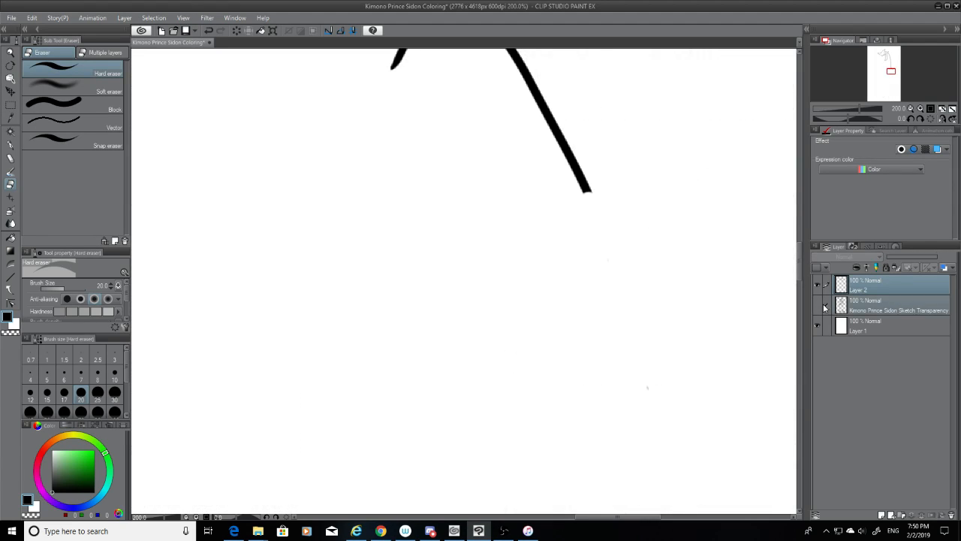
click(818, 304)
Redraw the lower part of the fin's outer edge along the sketch with the G-pen and erase the overshoot at the tip
click(9, 145)
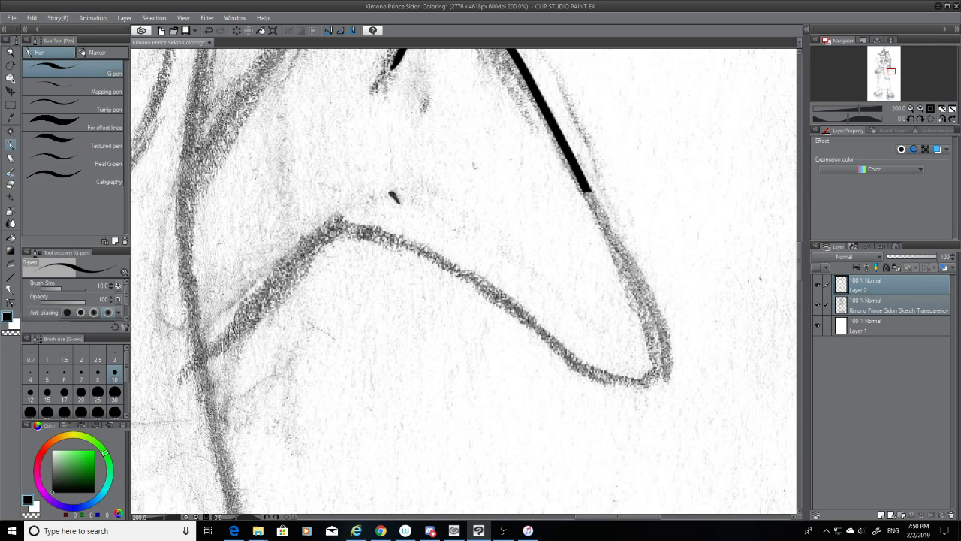
drag(588, 191, 665, 451)
key(ctrl+z)
drag(588, 190, 674, 411)
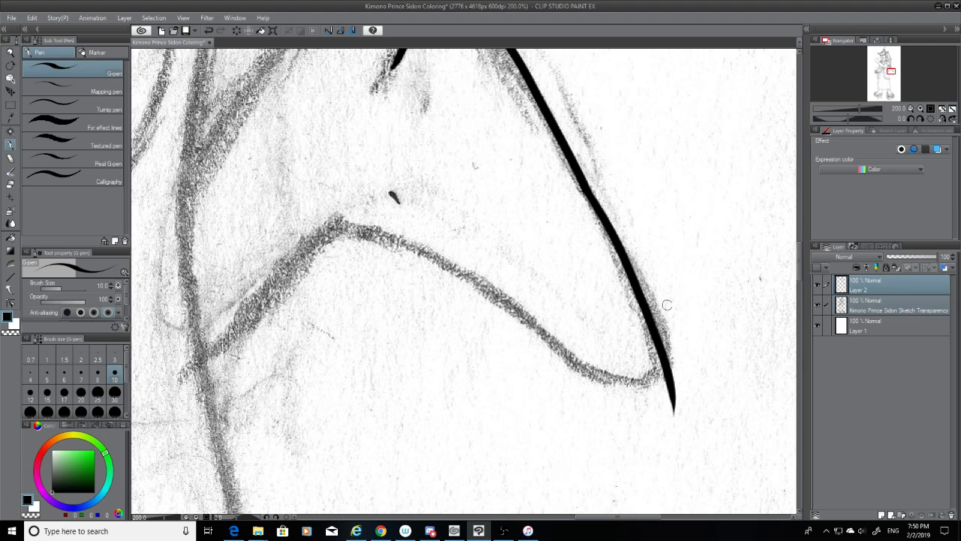
click(10, 183)
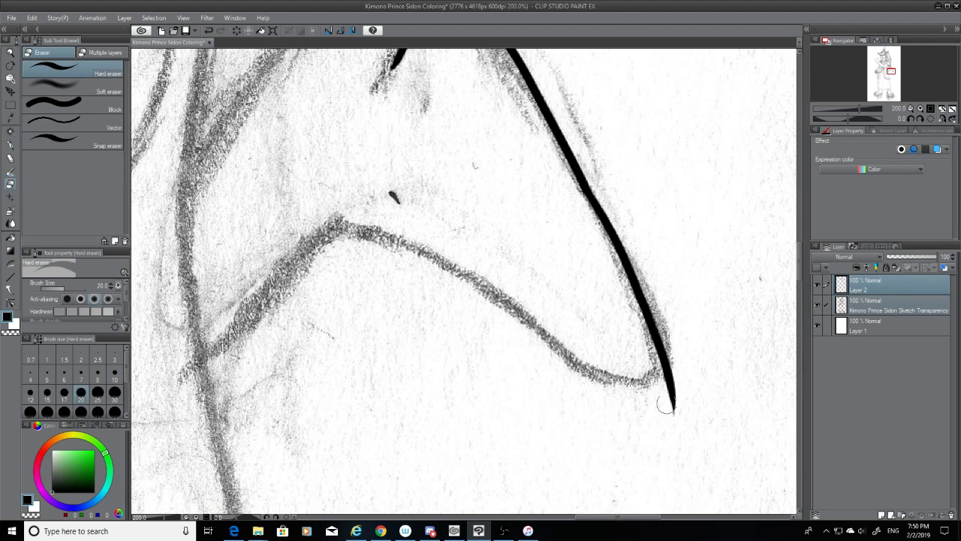
mouse_move(665, 405)
mouse_down()
mouse_move(679, 347)
mouse_move(671, 420)
mouse_up()
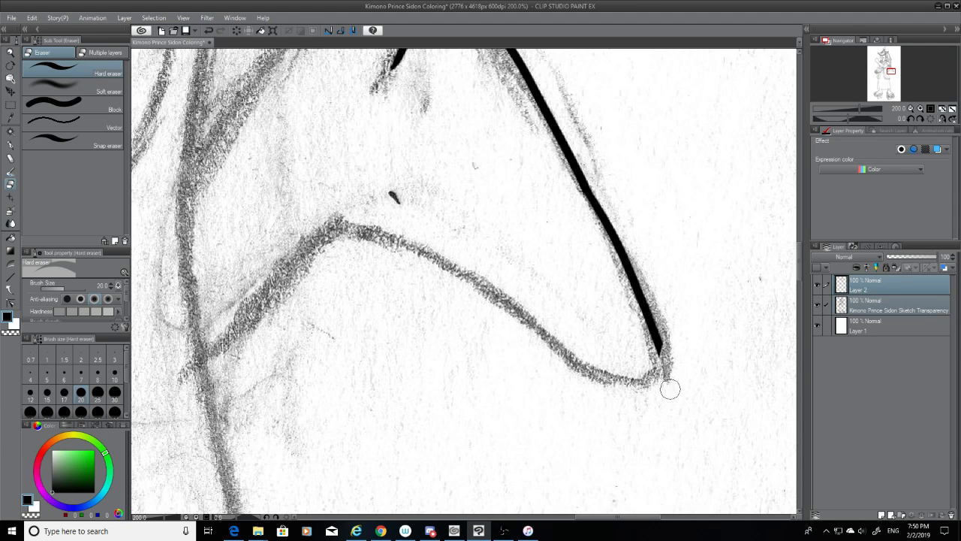
Ink the tail fin's lower edge with the G-pen, from its inner corner out toward the fin's tip
click(11, 144)
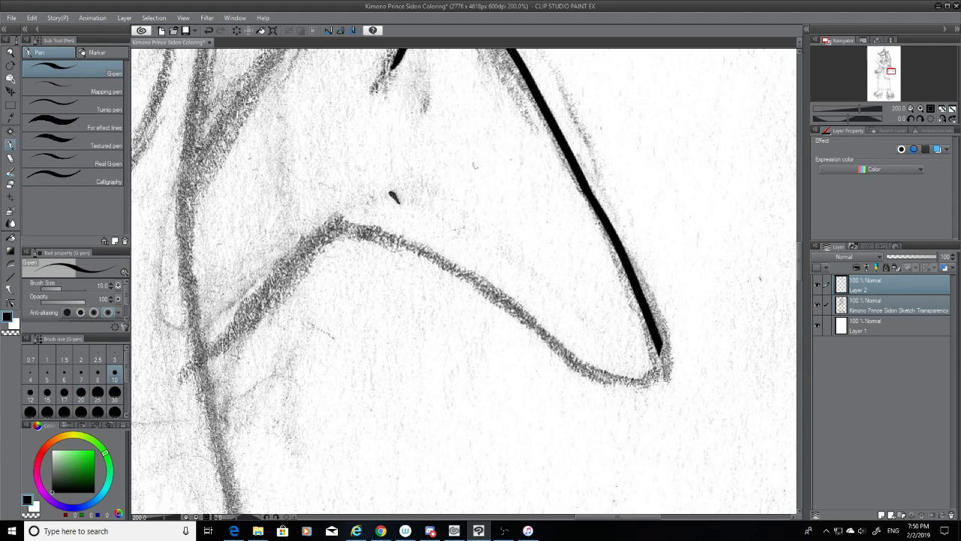
mouse_move(663, 344)
mouse_down()
mouse_move(664, 357)
mouse_move(492, 284)
mouse_up()
key(ctrl+z)
mouse_move(663, 341)
mouse_down()
mouse_move(650, 377)
mouse_move(444, 239)
mouse_up()
key(ctrl+z)
mouse_move(661, 344)
mouse_down()
mouse_move(555, 352)
mouse_move(416, 254)
mouse_up()
key(ctrl+z)
drag(328, 227, 630, 388)
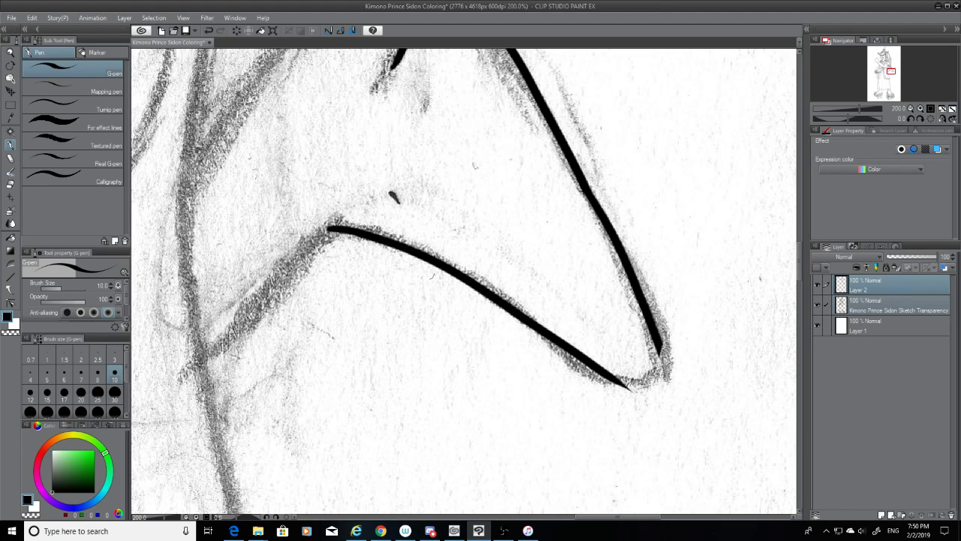
Erase the outer end of the fin's lower edge where it leaves the sketch, and switch back to the G-pen
click(10, 184)
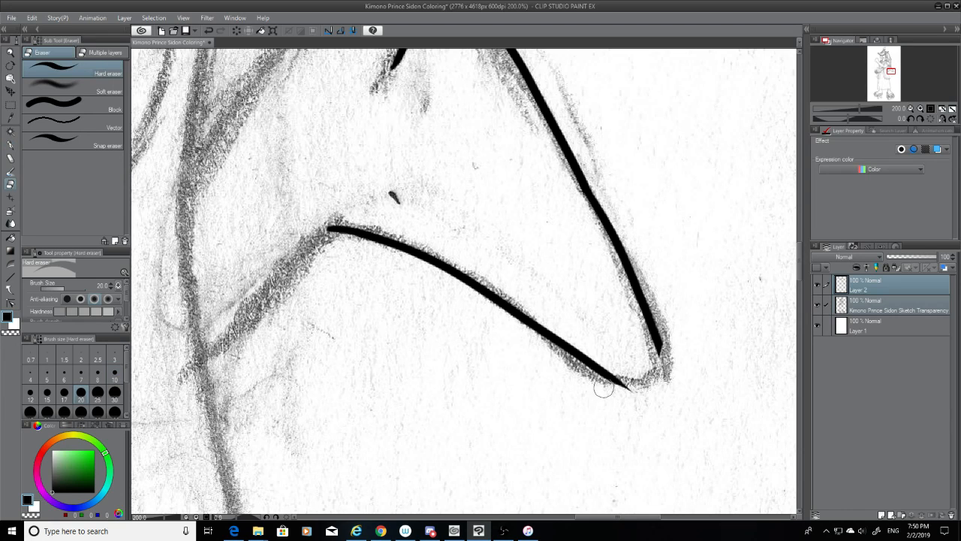
drag(632, 388, 545, 332)
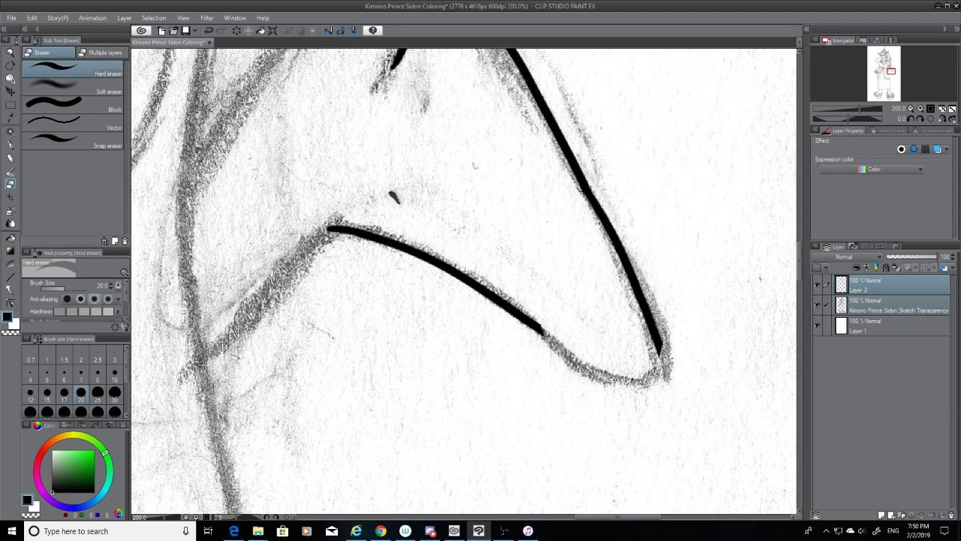
click(11, 144)
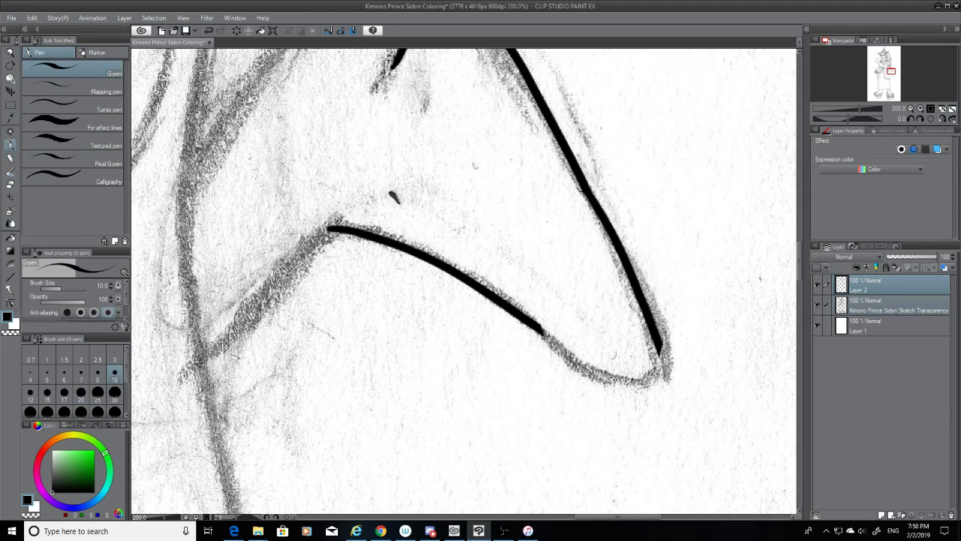
Ink the outer part of the tail fin's lower edge with the G-pen and close the rounded tip to the outer edge
key(ctrl+z)
mouse_move(545, 330)
mouse_down()
mouse_move(638, 397)
mouse_move(553, 340)
mouse_move(652, 378)
mouse_up()
drag(656, 339, 648, 380)
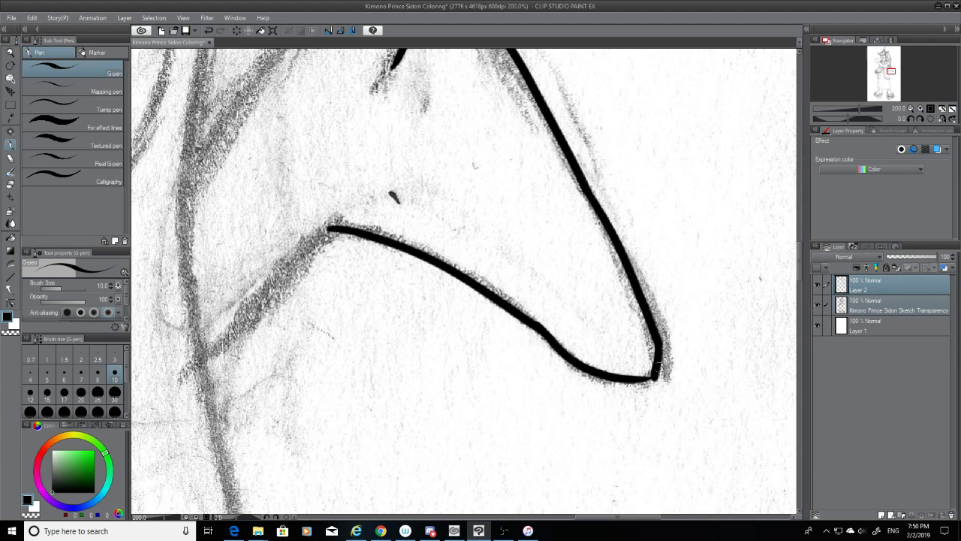
key(ctrl+z)
drag(657, 339, 648, 381)
Check the fin with the sketch layer hidden briefly and try erasing the bump on its lower edge
click(817, 304)
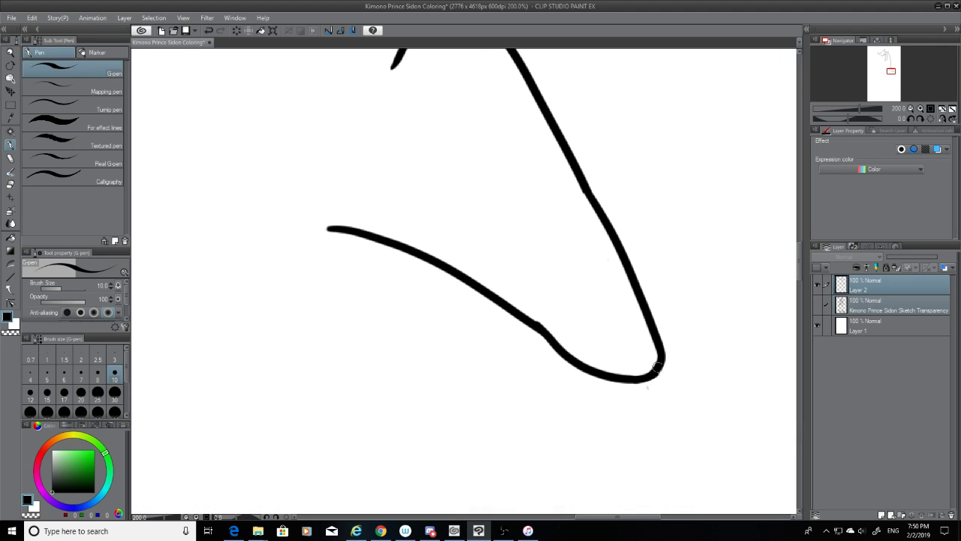
click(10, 181)
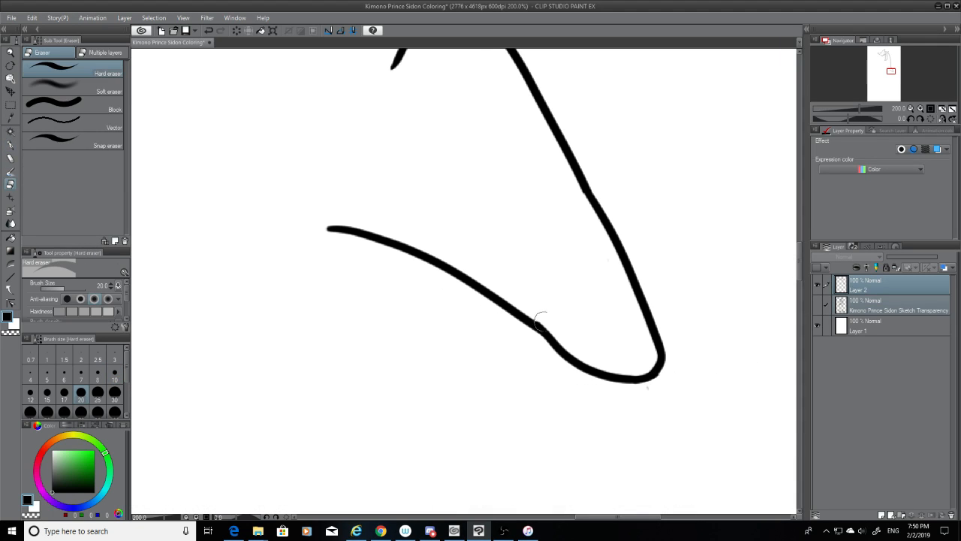
mouse_move(547, 317)
mouse_down()
mouse_move(539, 311)
mouse_move(560, 326)
mouse_up()
key(ctrl+z)
click(817, 305)
Ink the curved edge below the zigzag trim with the G-pen, using size 12 for its upper part and size 10 for the lower part
scroll(464, 282, left, 5)
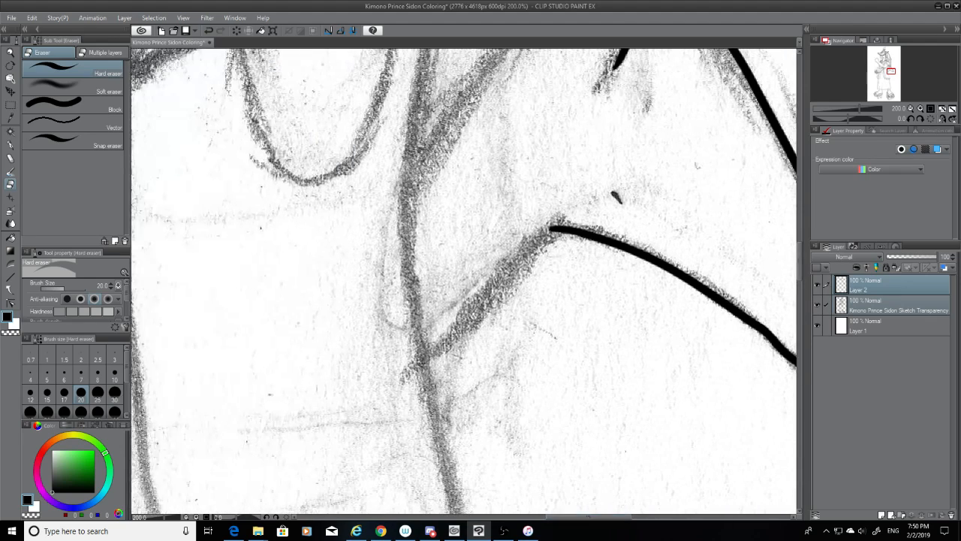
scroll(451, 263, up, 3)
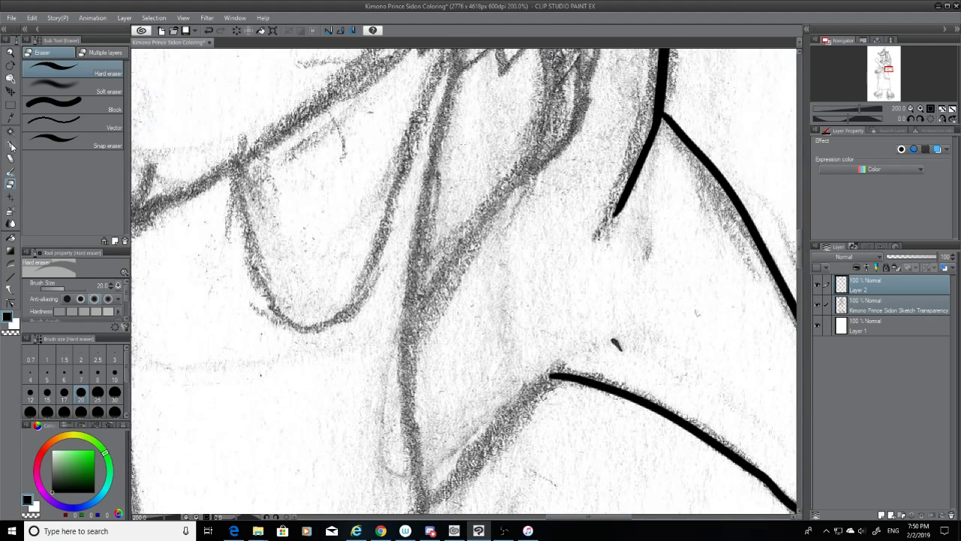
click(11, 145)
scroll(770, 244, up, 3)
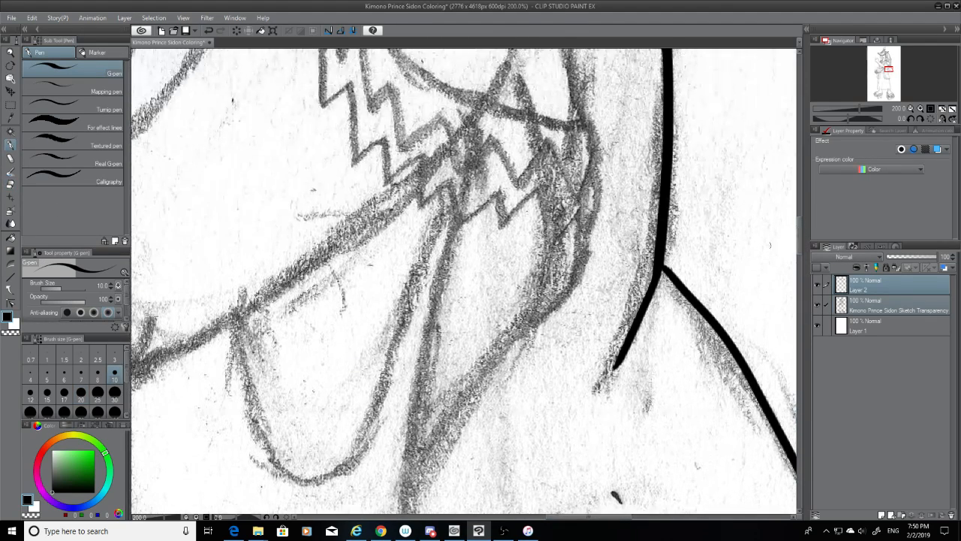
click(30, 392)
drag(557, 230, 485, 390)
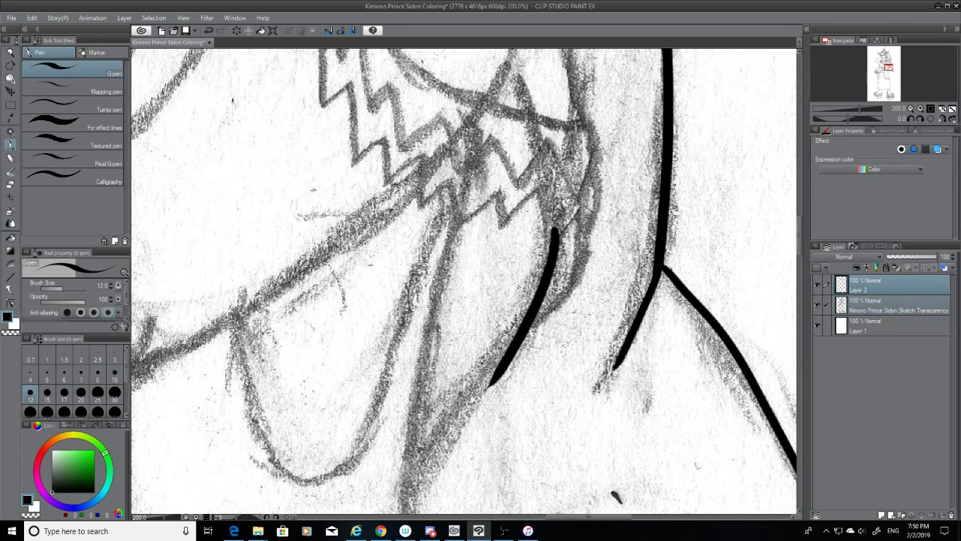
key(ctrl+z)
drag(554, 232, 442, 407)
key(ctrl+z)
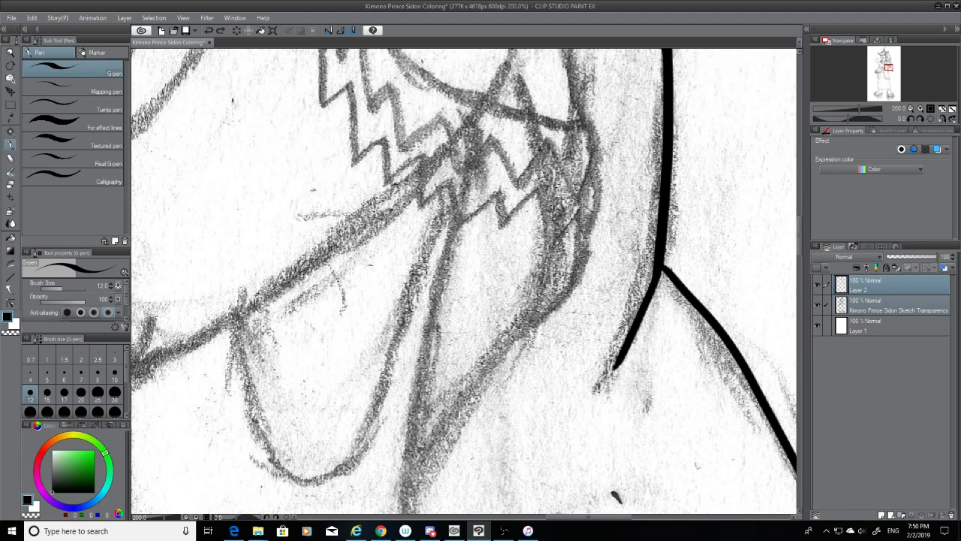
drag(554, 234, 481, 364)
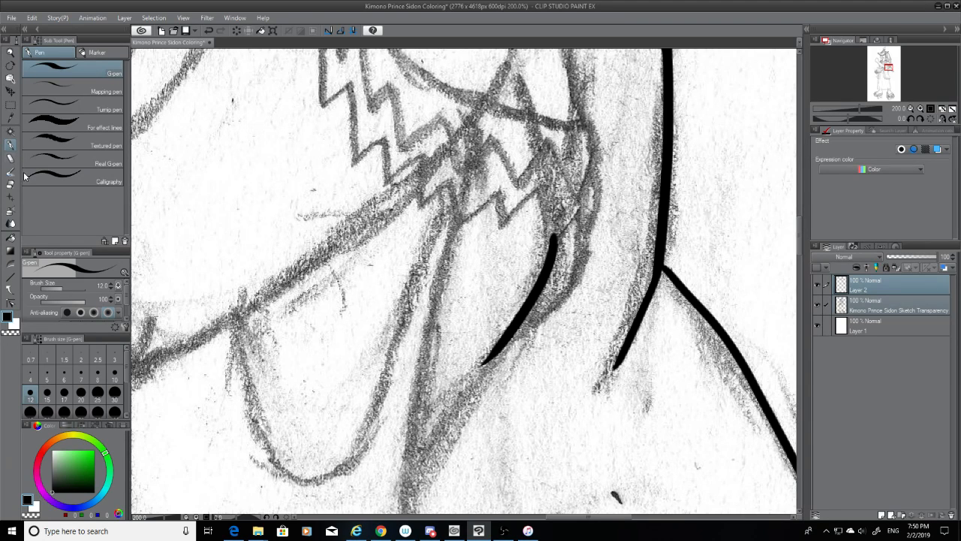
click(114, 373)
drag(500, 348, 408, 449)
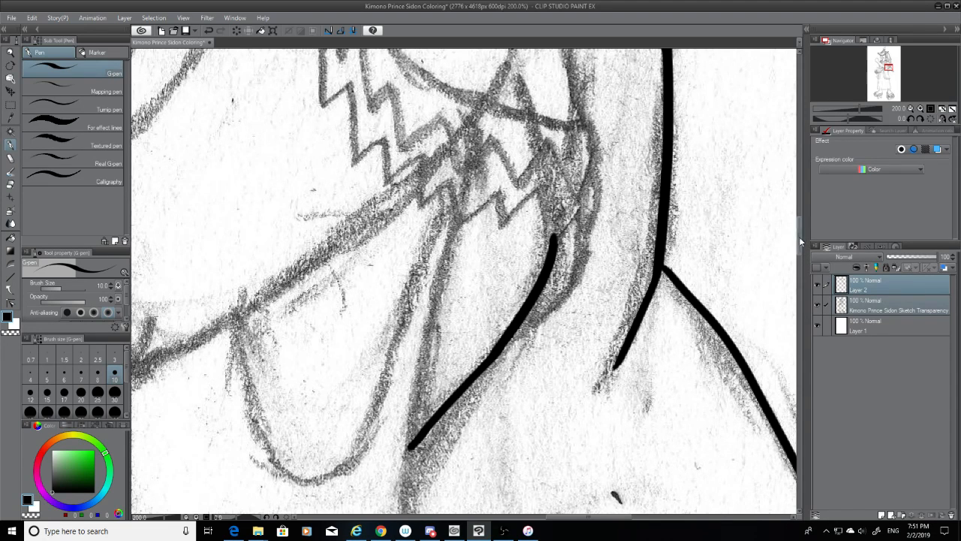
Ink the diagonal edge from the tail fin's inner corner down to the long vertical sketch line, and switch to the hard eraser
drag(799, 237, 800, 267)
drag(554, 200, 423, 336)
click(10, 185)
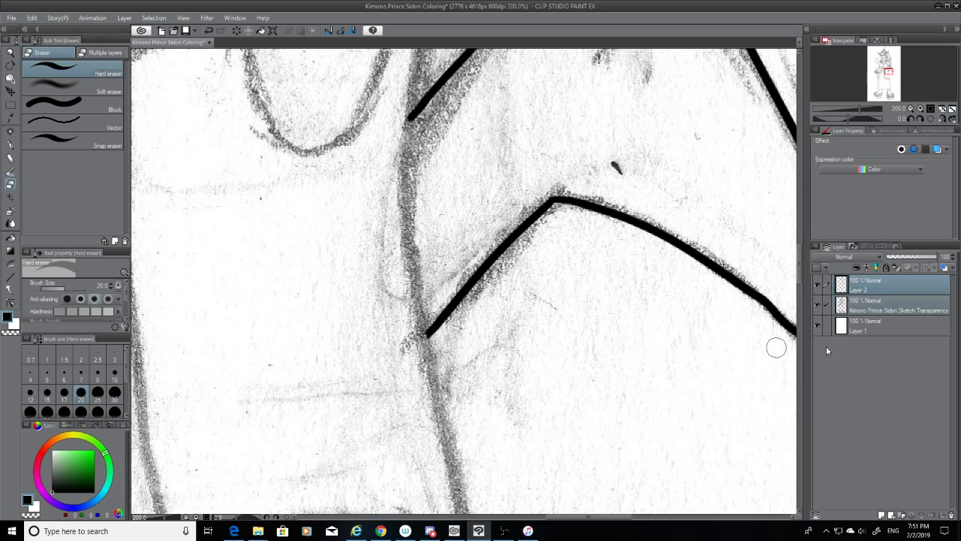
Ink the neck line from the head fin down to the shoulder with the size 12 G-pen and trim its lower end
mouse_move(799, 257)
mouse_down()
mouse_move(802, 224)
mouse_move(813, 225)
mouse_move(798, 178)
mouse_up()
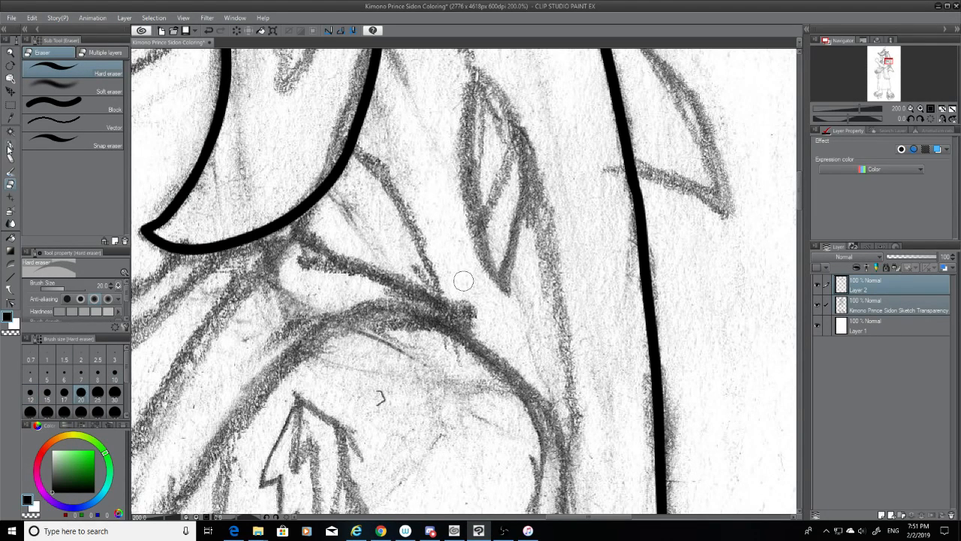
key(p)
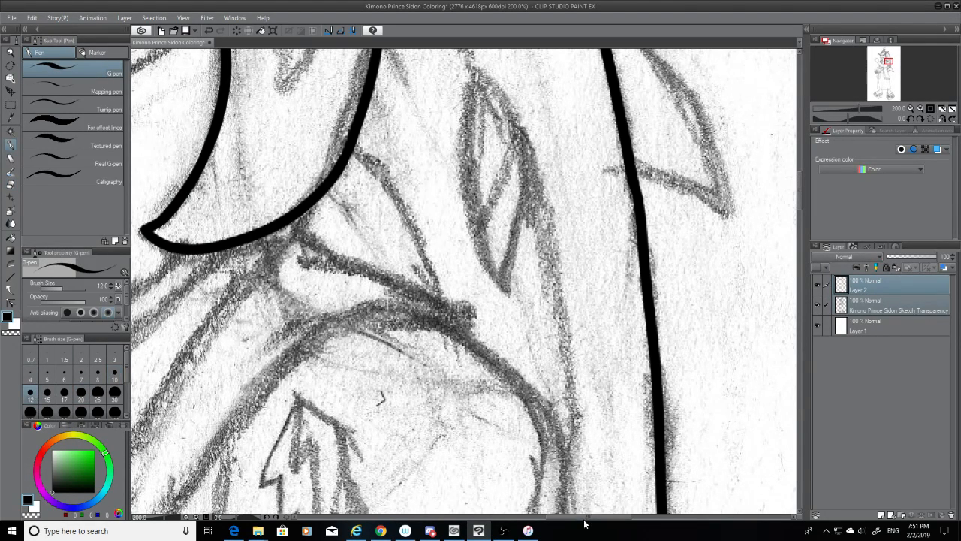
drag(575, 522, 566, 522)
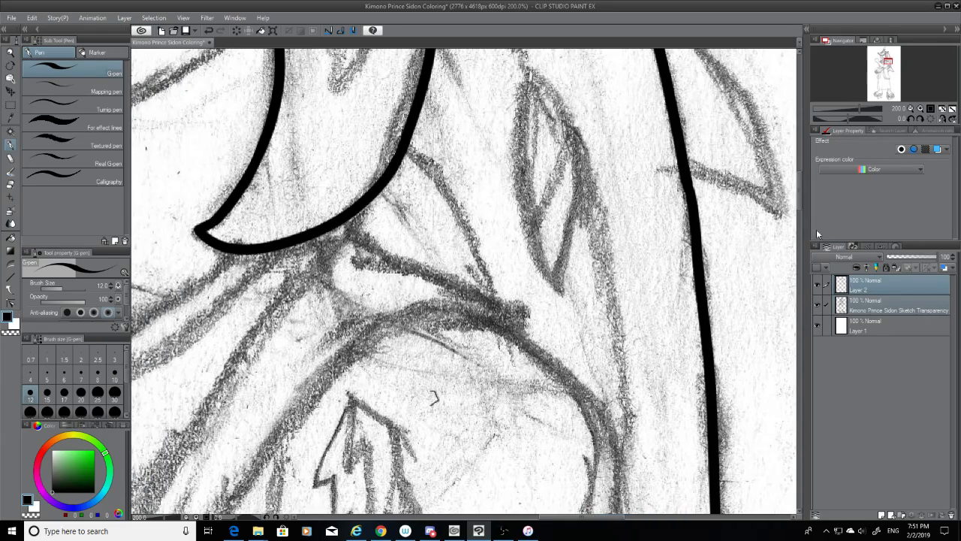
mouse_move(799, 198)
mouse_down()
mouse_move(798, 171)
mouse_move(804, 208)
mouse_move(802, 190)
mouse_up()
mouse_move(406, 235)
mouse_down()
mouse_move(442, 280)
mouse_move(495, 392)
mouse_up()
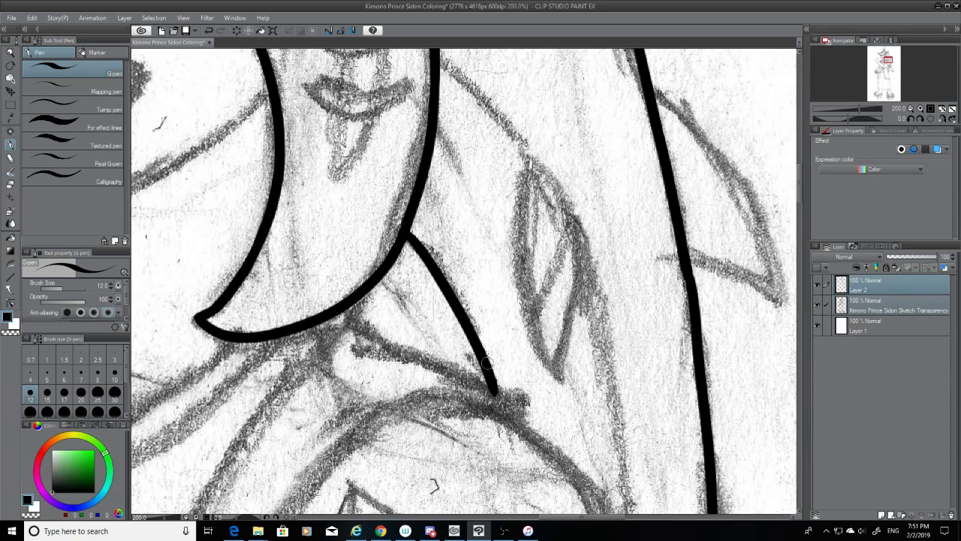
click(9, 185)
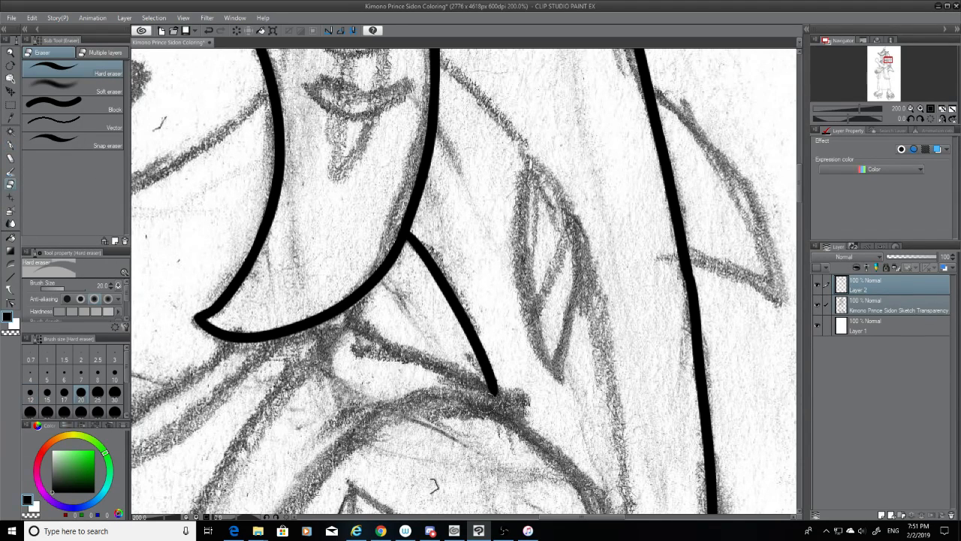
drag(484, 400, 506, 394)
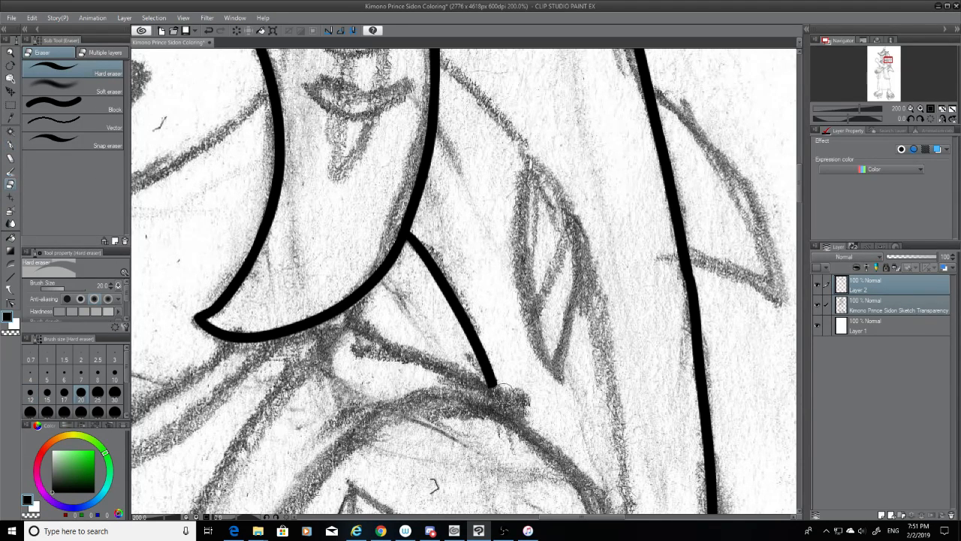
Ink the long inner edge and the lower outer edge of the leaf-shaped marking beside the neck with the G-pen
click(114, 370)
key(p)
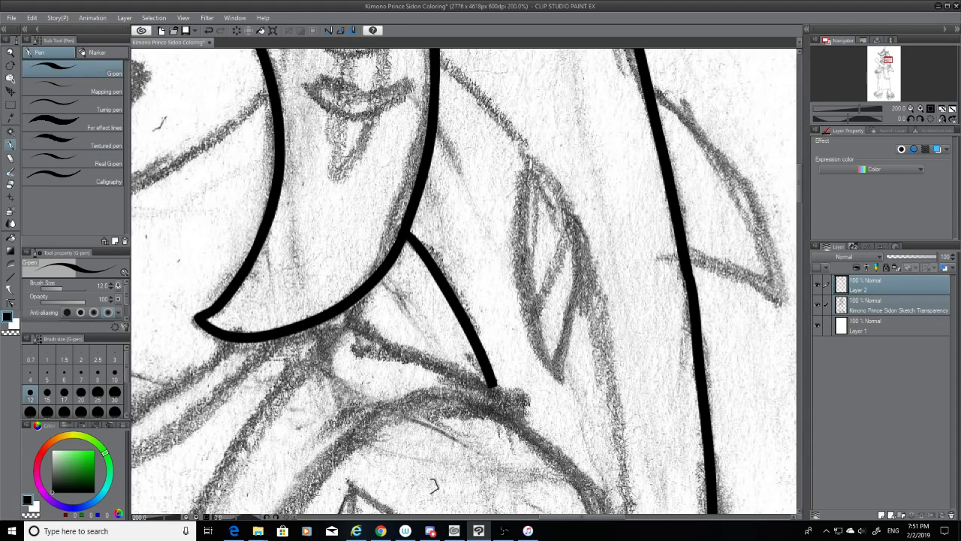
drag(529, 161, 556, 387)
key(ctrl+z)
mouse_move(529, 157)
mouse_down()
mouse_move(559, 389)
mouse_move(582, 221)
mouse_up()
key(ctrl+z)
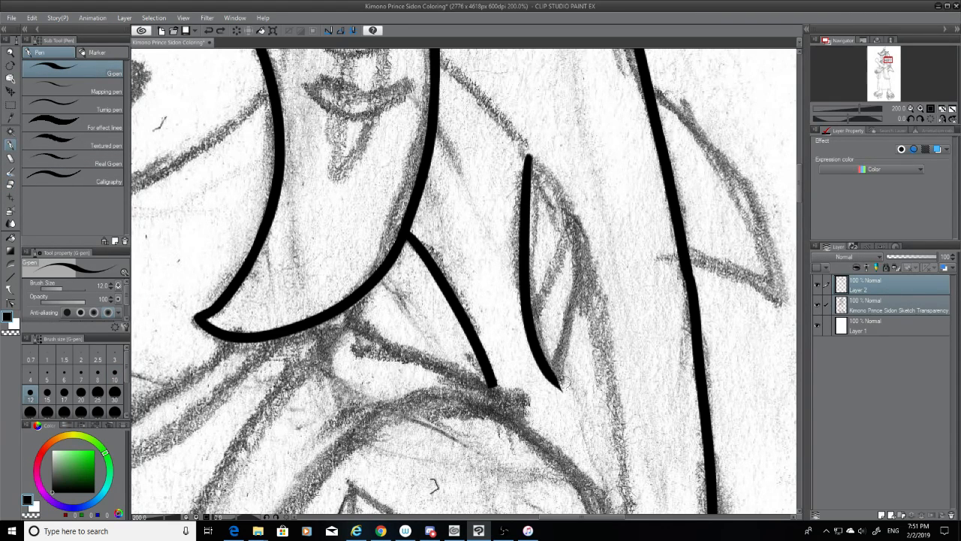
drag(561, 390, 583, 248)
key(ctrl+z)
drag(561, 391, 593, 244)
Trim the upper end of the leaf-shaped marking's outer edge with the hard eraser at size 20
click(11, 184)
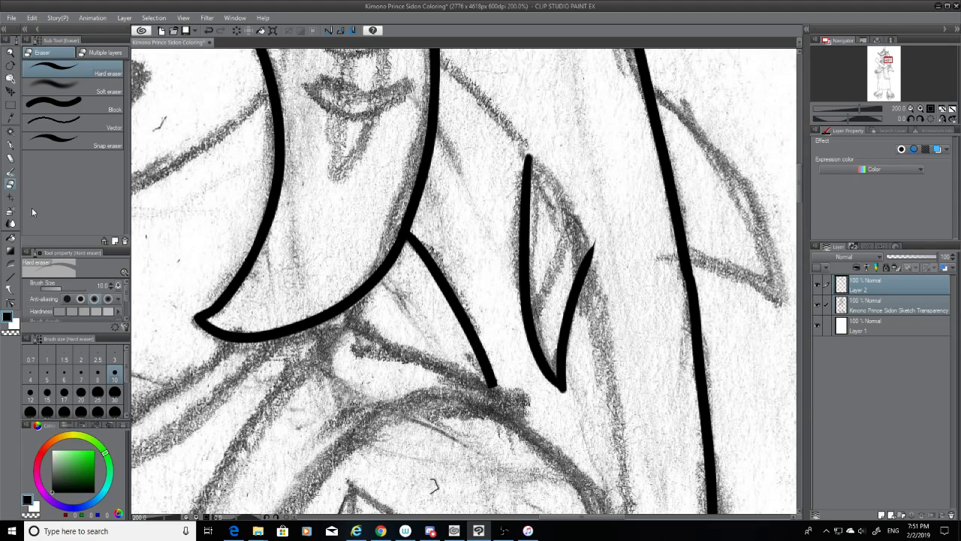
click(80, 402)
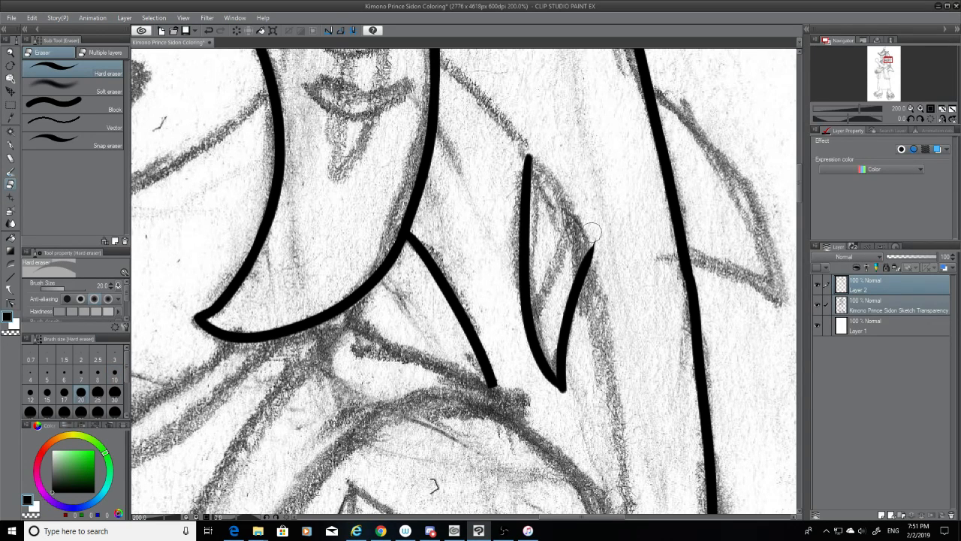
drag(592, 234, 598, 257)
Ink the curved upper edge of the small fin on the head tail's outer side with the G-pen at size 10
click(11, 144)
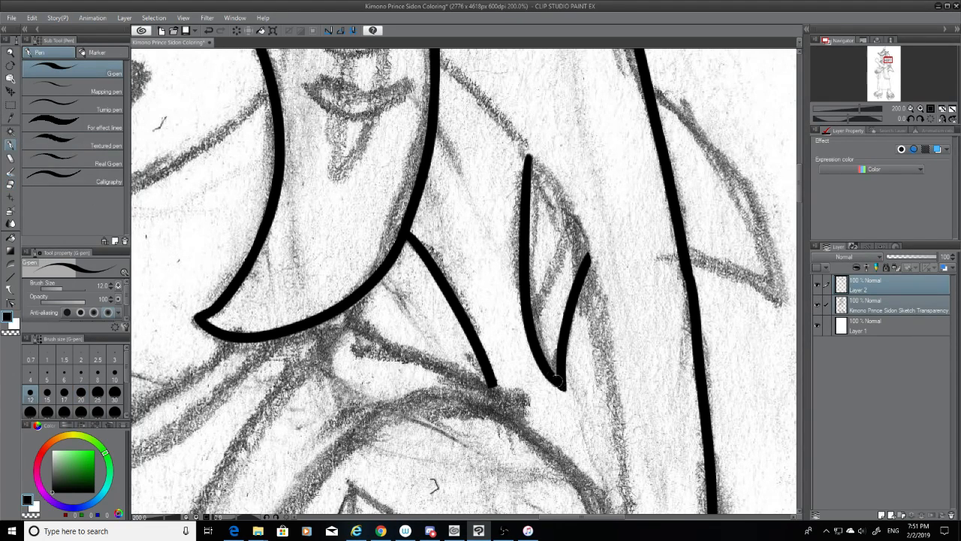
scroll(799, 192, up, 3)
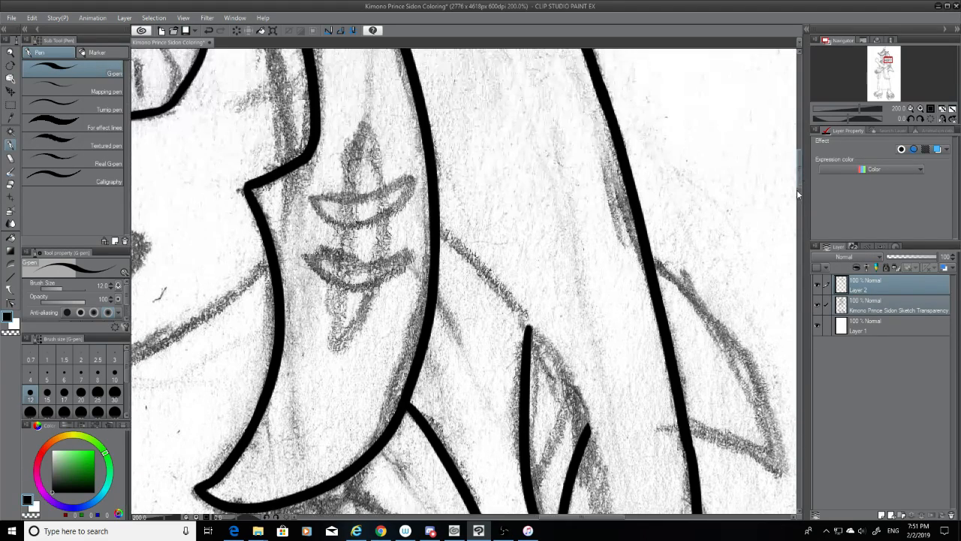
drag(592, 518, 617, 518)
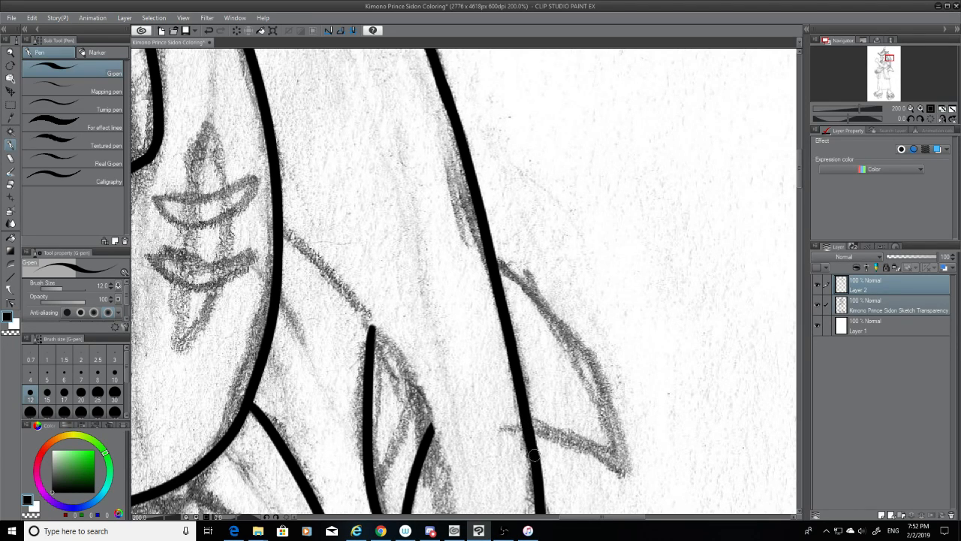
drag(501, 256, 636, 499)
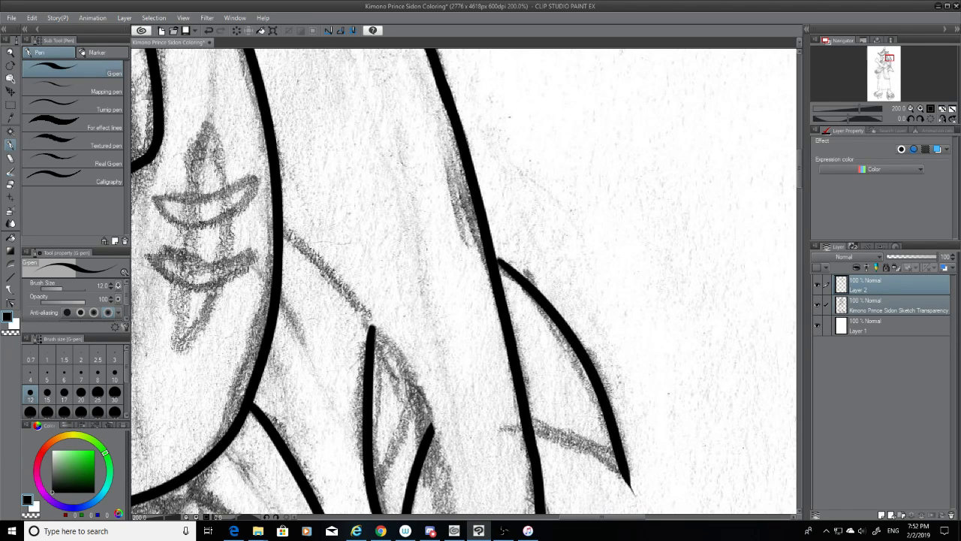
key(ctrl+z)
click(114, 373)
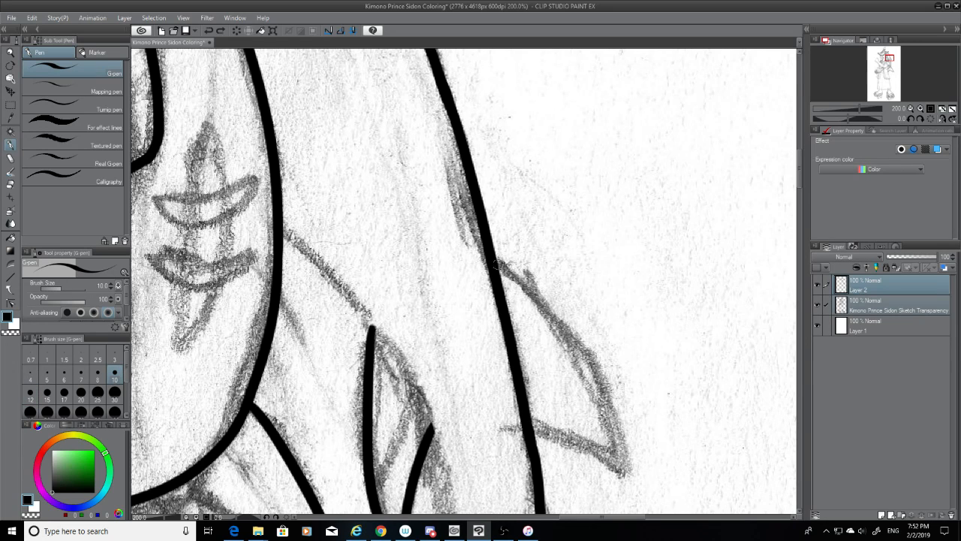
drag(498, 263, 627, 471)
key(ctrl+z)
drag(501, 263, 612, 477)
key(ctrl+z)
drag(498, 261, 650, 492)
key(ctrl+z)
drag(497, 260, 632, 481)
Erase the overshoot where the small fin's upper edge passes its pointed tip
scroll(798, 180, down, 3)
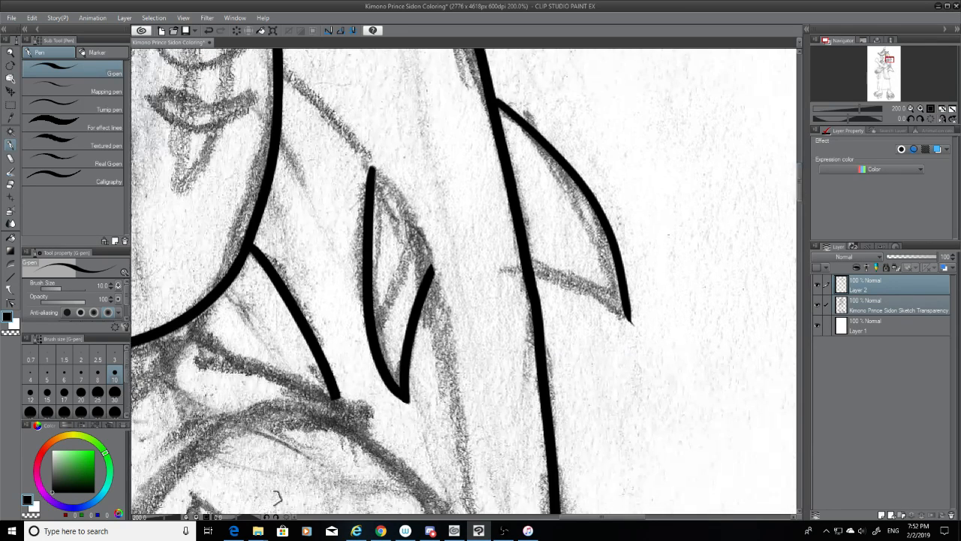
click(10, 185)
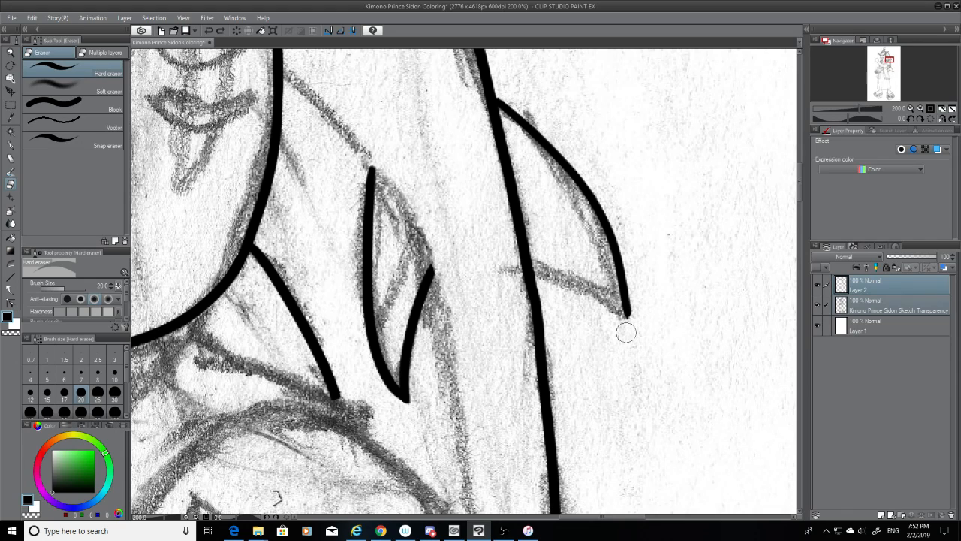
mouse_move(626, 329)
mouse_down()
mouse_move(598, 321)
mouse_move(536, 271)
mouse_move(640, 341)
mouse_up()
Ink the small fin's lower edge from the head tail to the tip with the G-pen and erase the overshoot
key(p)
key(ctrl+z)
key(ctrl+z)
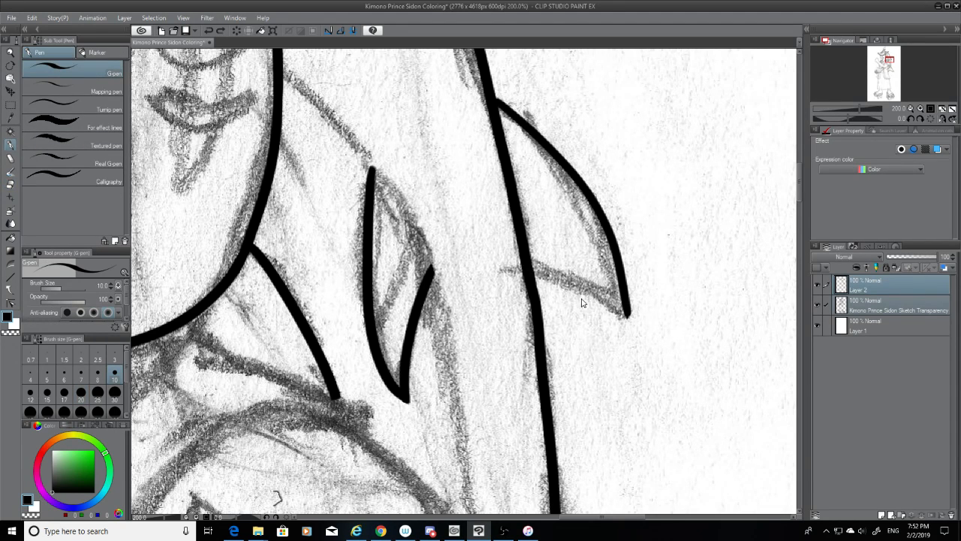
drag(532, 265, 635, 320)
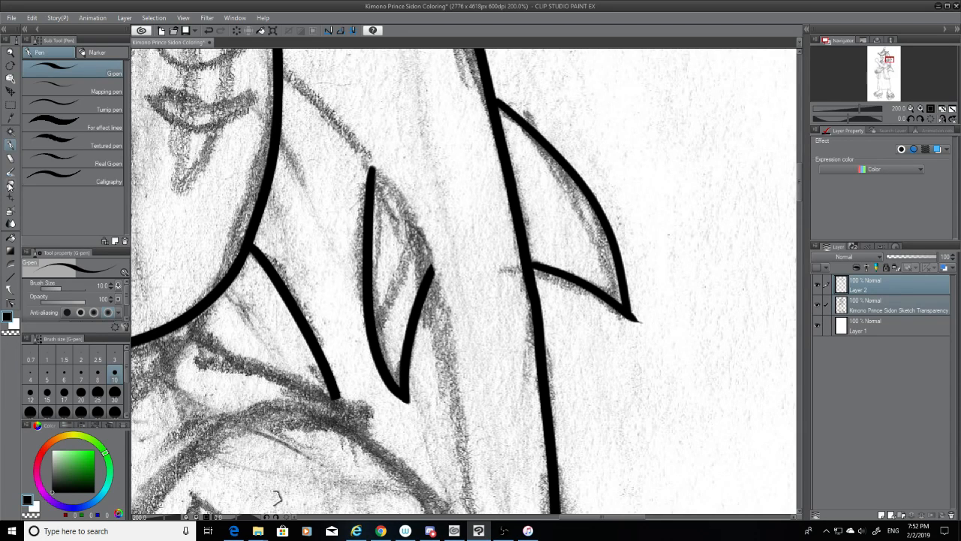
key(e)
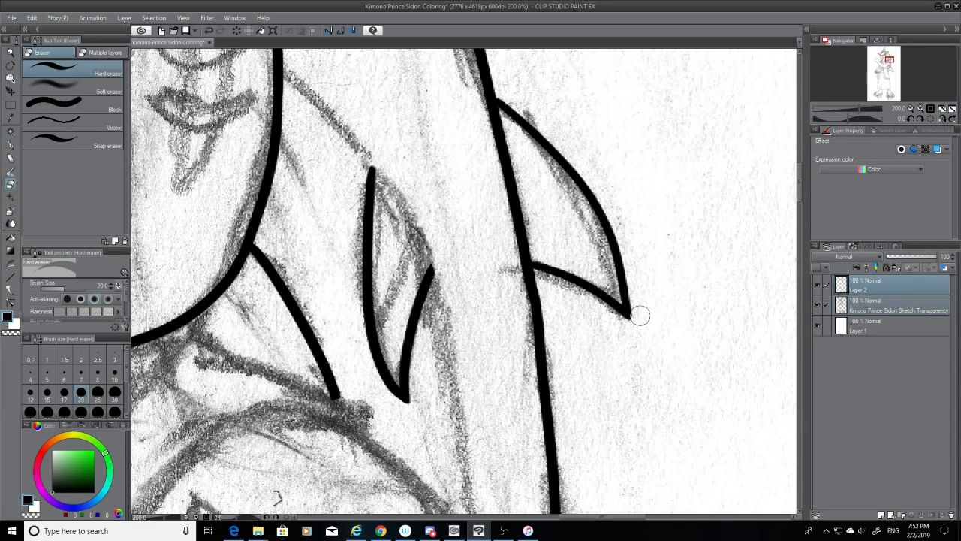
Inspect the small fin's line art with the sketch layer hidden, undo the last stroke and show the sketch again
click(817, 305)
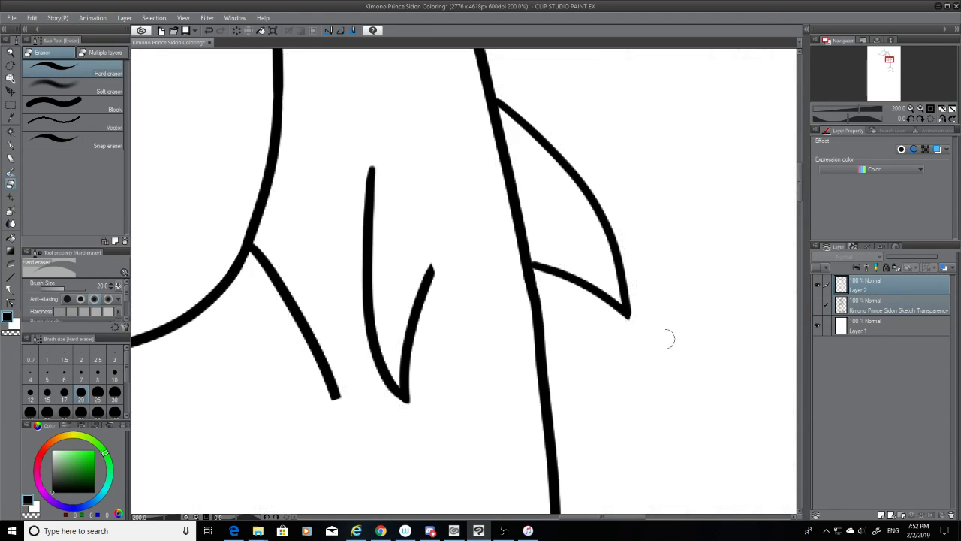
click(10, 144)
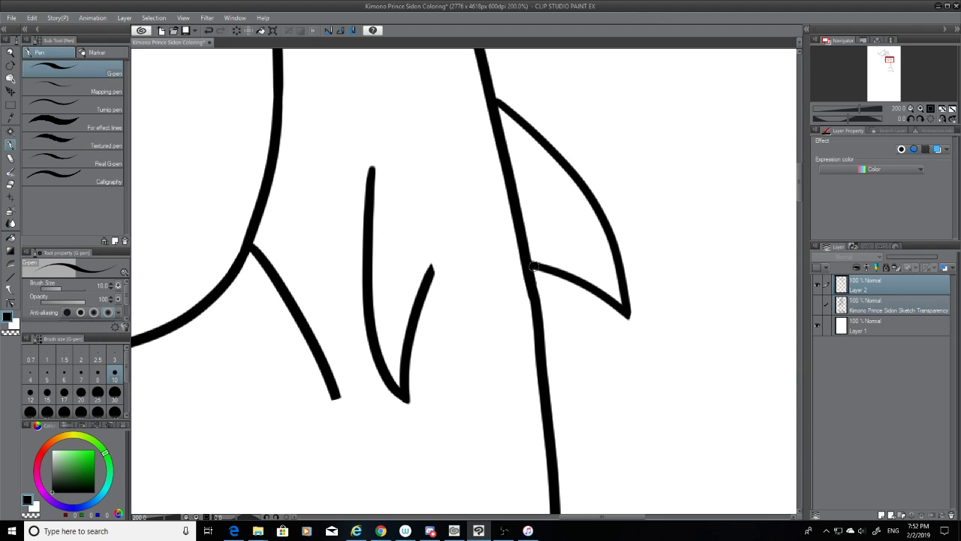
key(ctrl+z)
click(817, 304)
Ink the short curve from the head fin's edge to the top of the leaf-shaped marking with the G-pen
scroll(799, 196, up, 5)
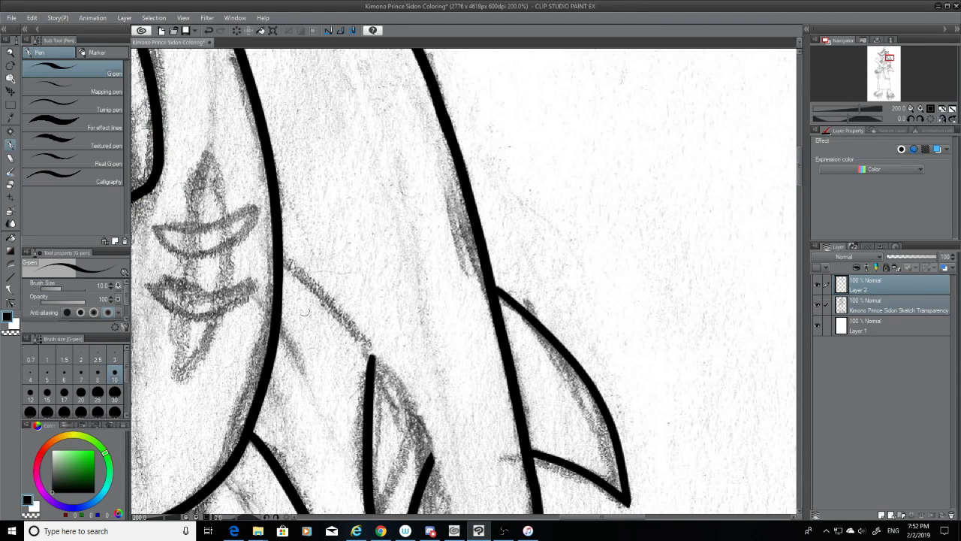
drag(284, 259, 388, 395)
key(ctrl+z)
drag(285, 257, 372, 353)
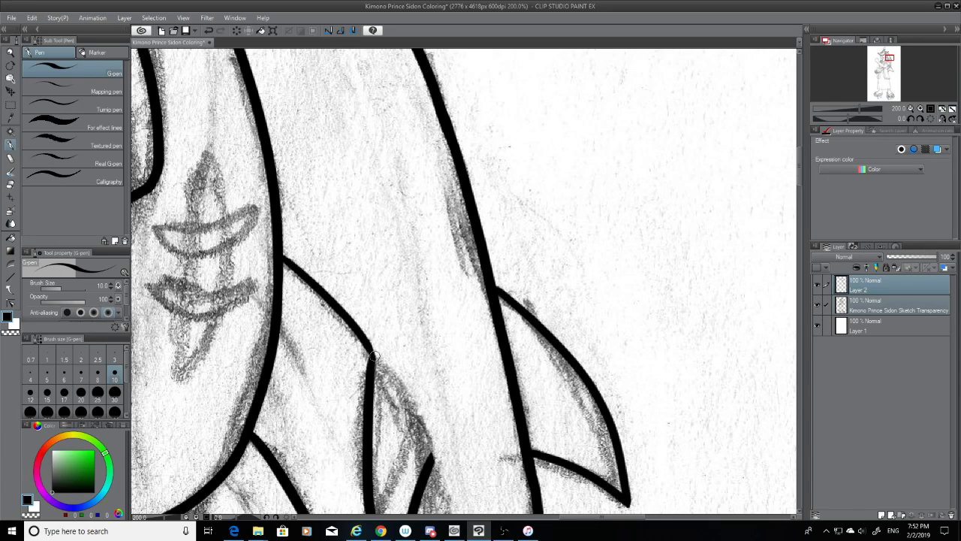
Set the G-pen's brush size to 12
mouse_move(801, 174)
mouse_down()
mouse_move(799, 207)
mouse_move(799, 196)
mouse_up()
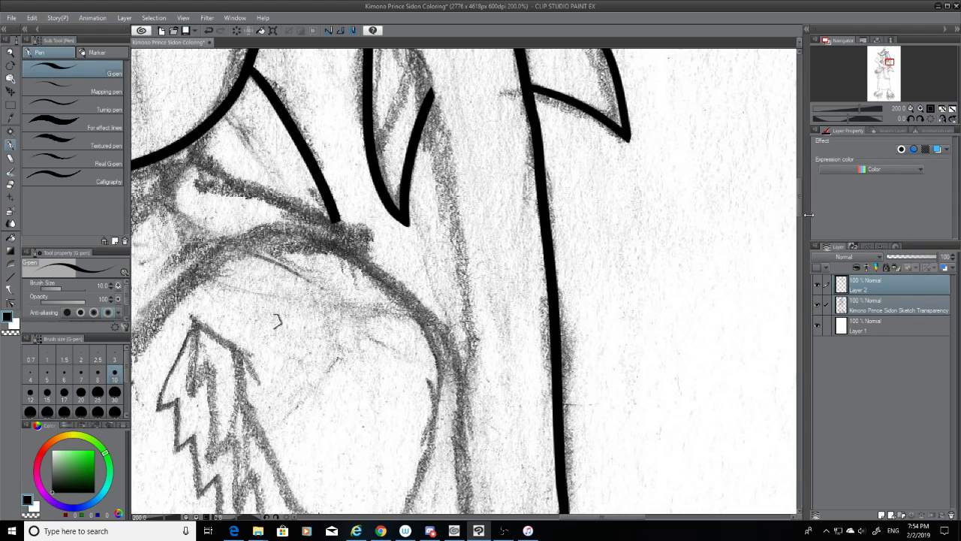
mouse_move(800, 203)
mouse_down()
mouse_move(802, 241)
mouse_move(805, 193)
mouse_up()
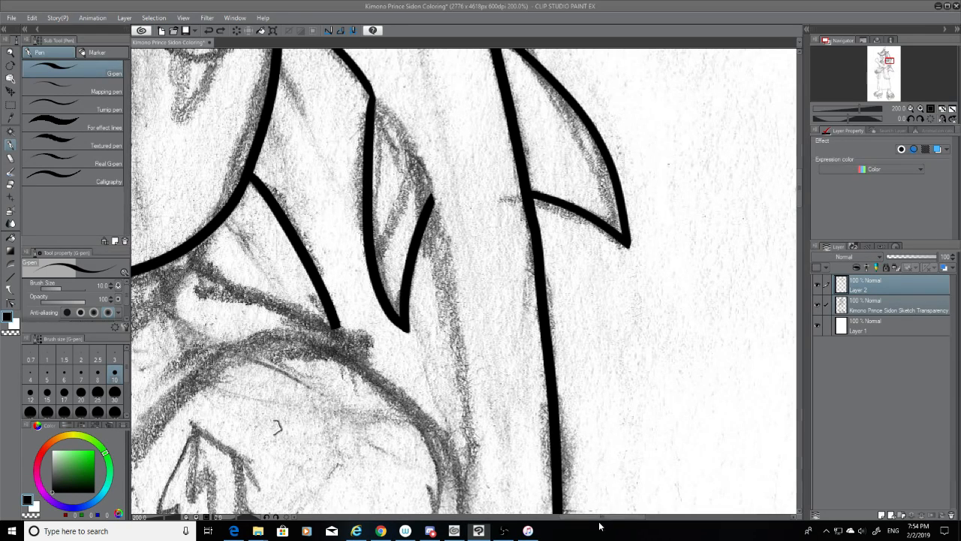
drag(803, 236, 798, 201)
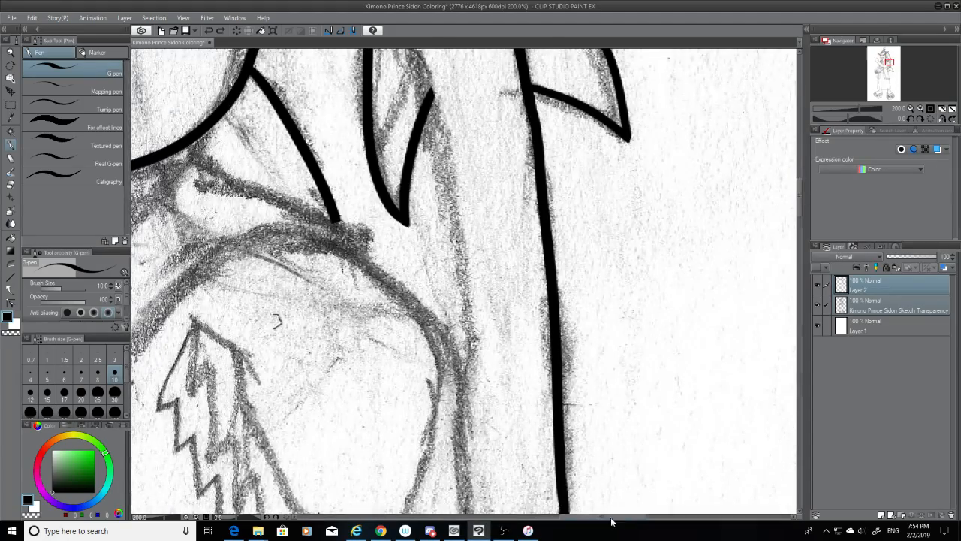
mouse_move(638, 517)
mouse_down()
mouse_move(594, 517)
mouse_move(606, 516)
mouse_up()
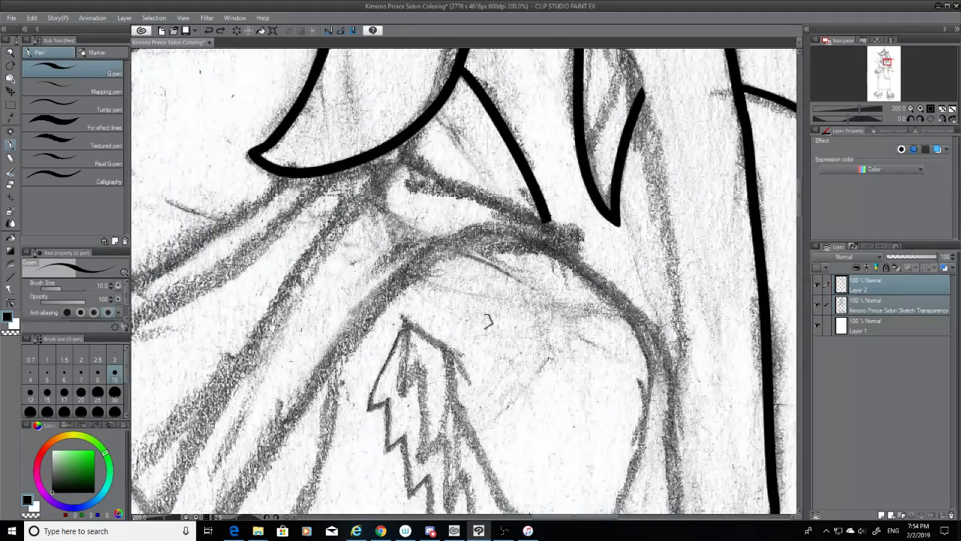
click(30, 391)
Erase the short inked line that extends from the outer corner of the outlined eye
drag(797, 211, 801, 143)
scroll(575, 507, left, 6)
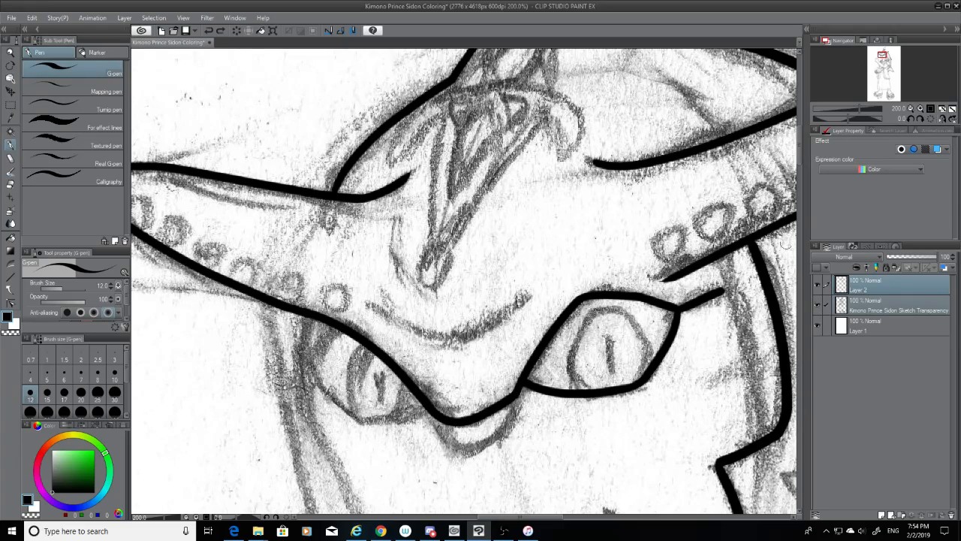
mouse_move(801, 142)
mouse_down()
mouse_move(799, 171)
mouse_move(802, 159)
mouse_up()
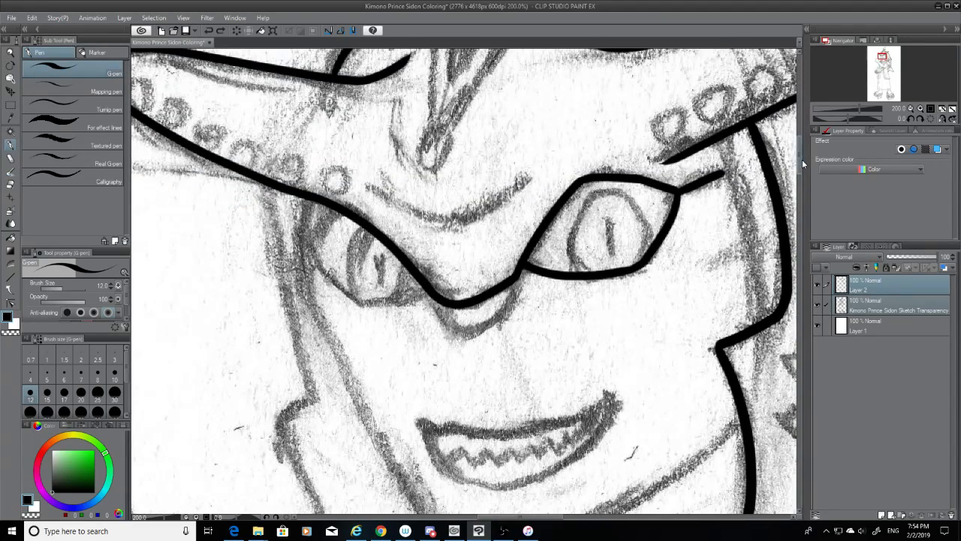
click(11, 185)
mouse_move(723, 176)
mouse_down()
mouse_move(694, 177)
mouse_move(704, 197)
mouse_move(687, 176)
mouse_move(700, 193)
mouse_move(695, 209)
mouse_move(736, 169)
mouse_up()
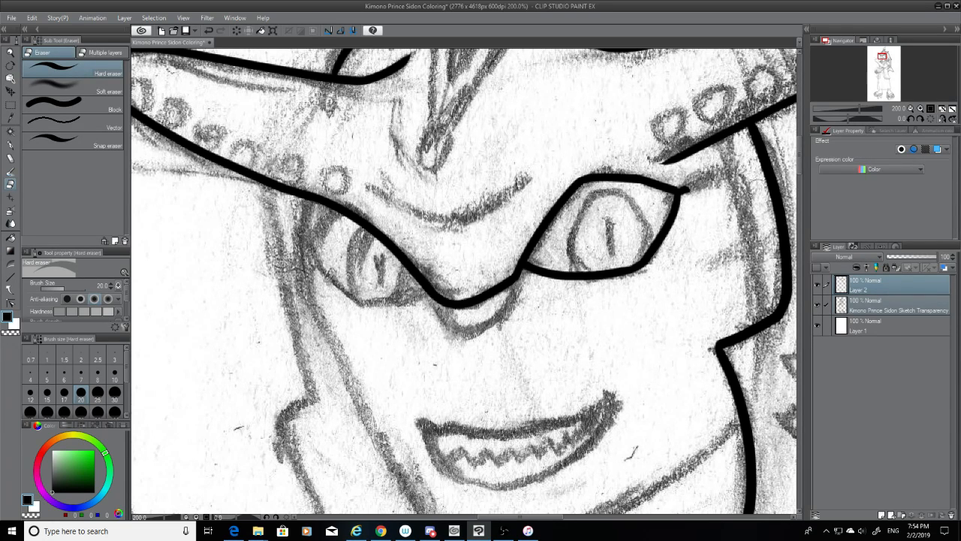
Ink the side of the face beside the unoutlined eye with the G-pen, from the brow line down to the cheek
scroll(463, 282, down, 5)
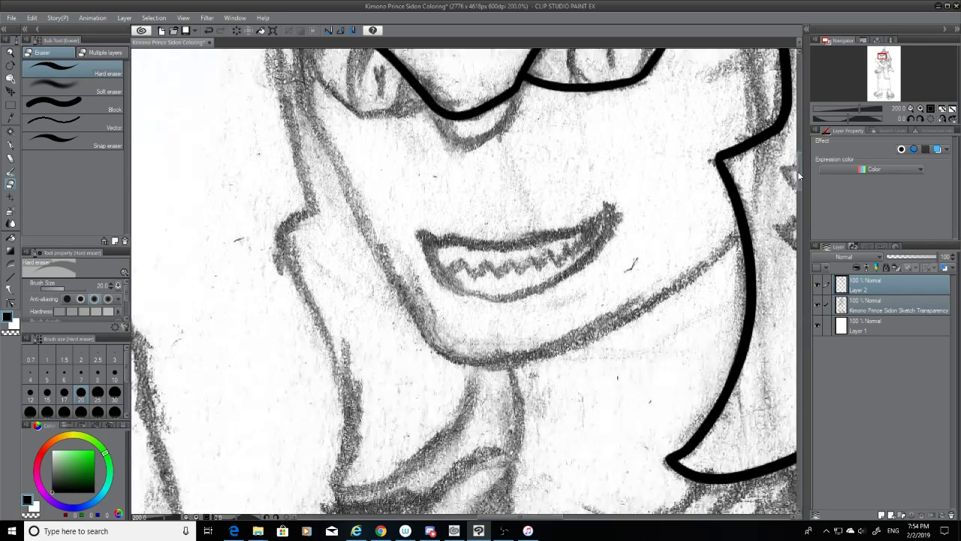
scroll(463, 282, up, 4)
key(p)
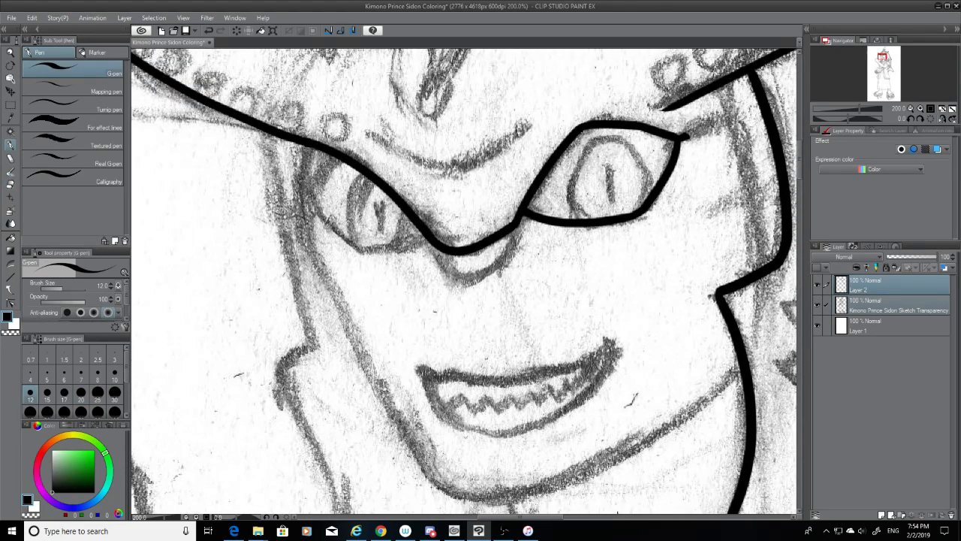
drag(307, 143, 428, 435)
key(ctrl+z)
mouse_move(305, 142)
mouse_down()
mouse_move(342, 306)
mouse_move(432, 474)
mouse_up()
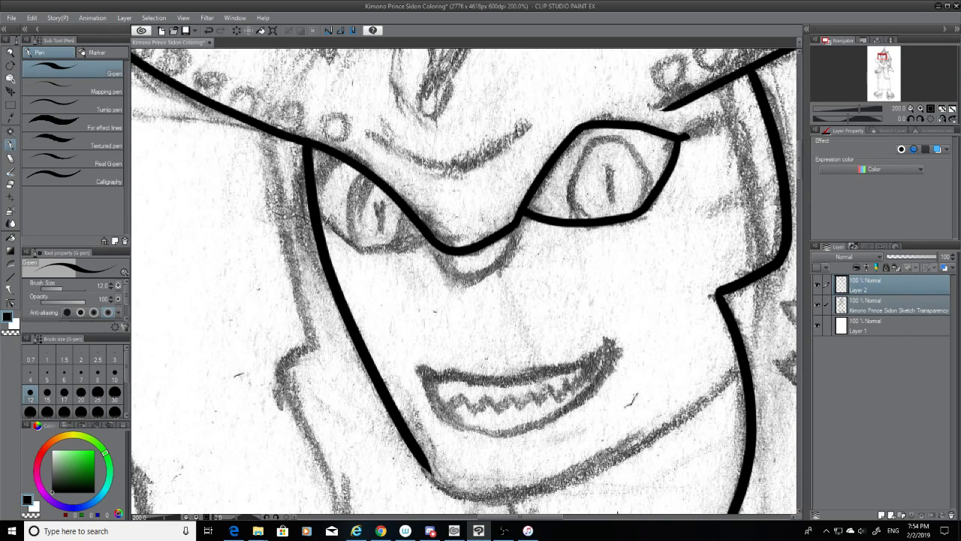
key(ctrl+z)
mouse_move(303, 141)
mouse_down()
mouse_move(313, 220)
mouse_move(388, 395)
mouse_up()
key(ctrl+z)
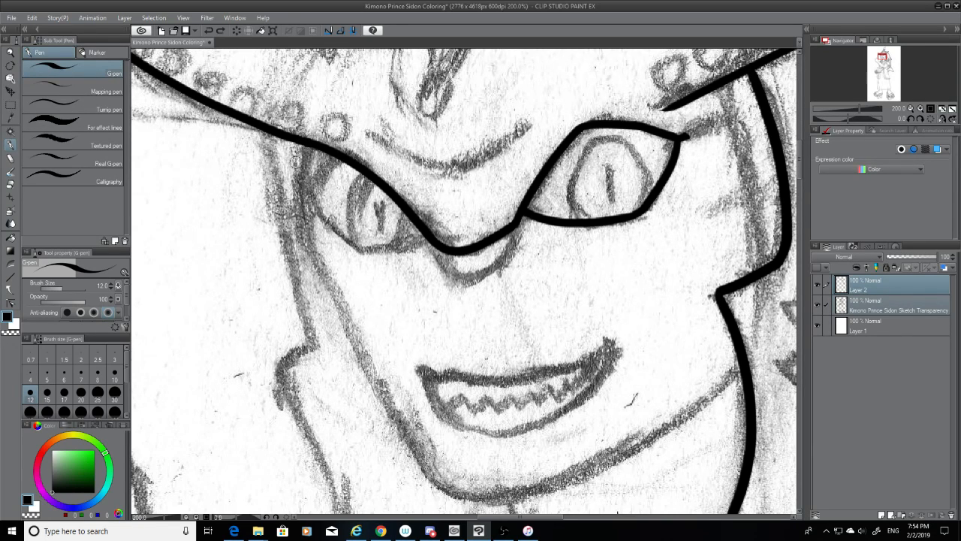
mouse_move(302, 147)
mouse_down()
mouse_move(358, 352)
mouse_move(384, 405)
mouse_up()
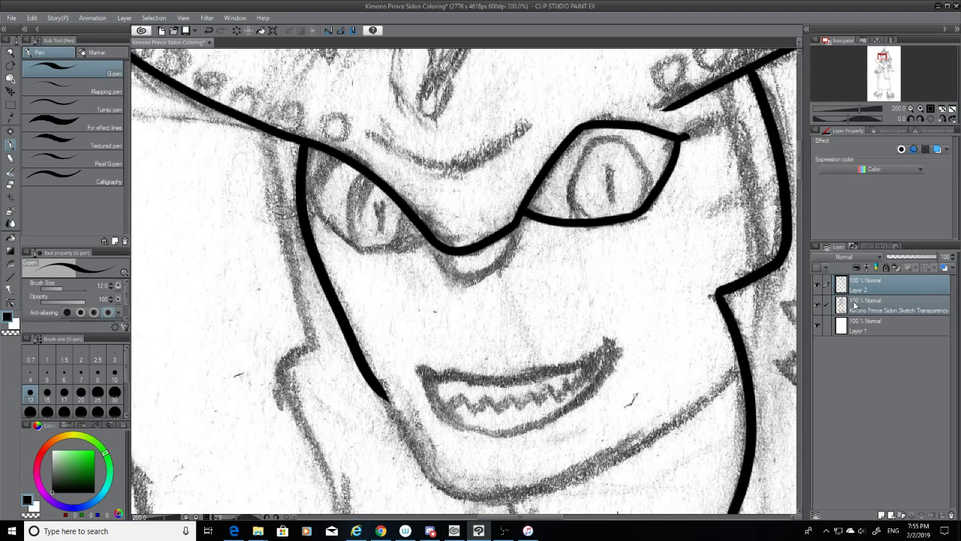
Try to ink the jaw from the end of the cheek line down to the chin with the G-pen
drag(802, 165, 800, 178)
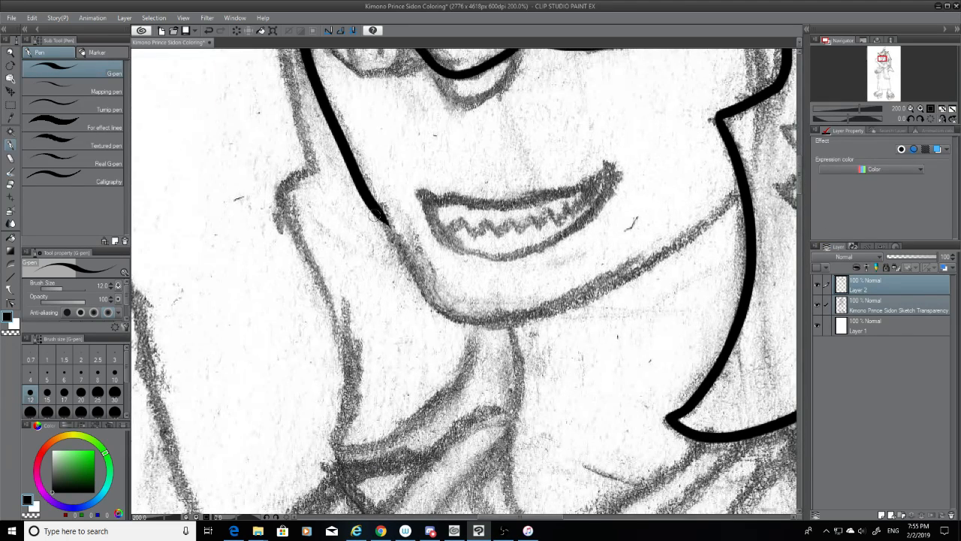
drag(376, 212, 461, 333)
key(ctrl+z)
drag(376, 212, 445, 325)
key(ctrl+z)
mouse_move(377, 212)
mouse_down()
mouse_move(426, 291)
mouse_move(473, 337)
mouse_up()
key(ctrl+z)
mouse_move(377, 212)
mouse_down()
mouse_move(414, 265)
mouse_move(472, 329)
mouse_up()
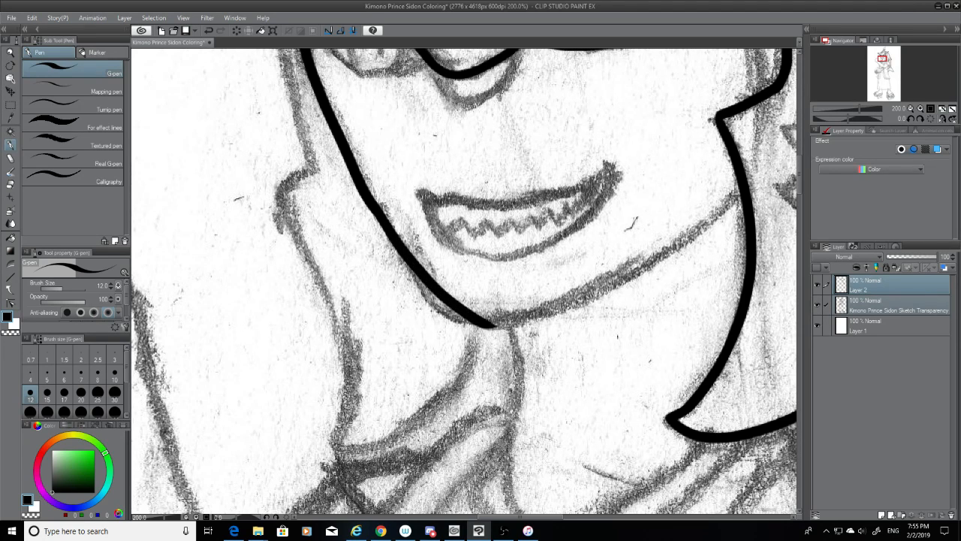
key(ctrl+z)
drag(377, 212, 451, 317)
key(ctrl+z)
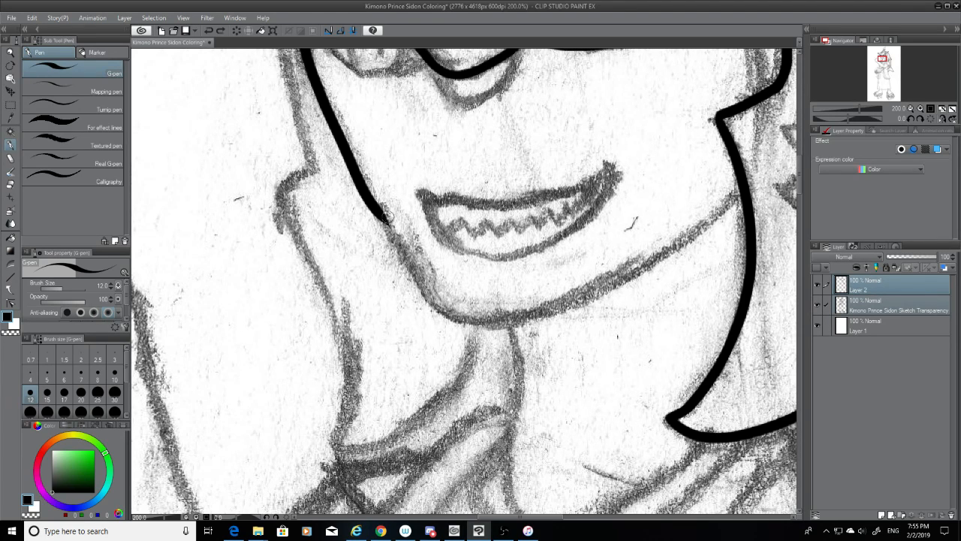
drag(377, 212, 480, 347)
key(ctrl+z)
drag(377, 211, 460, 324)
key(ctrl+z)
mouse_move(418, 278)
mouse_down()
mouse_move(606, 291)
mouse_move(629, 277)
mouse_move(422, 288)
mouse_move(730, 225)
mouse_move(507, 318)
mouse_up()
key(ctrl+z)
key(ctrl+z)
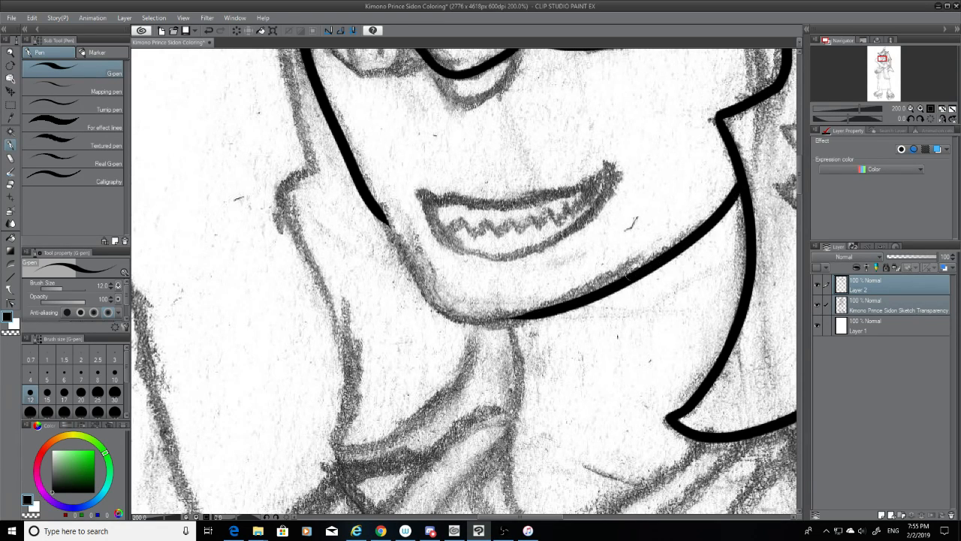
Replace the separate chin and jaw strokes with one G-pen curve from the chin corner partway along the jaw toward the head fin
drag(422, 290, 553, 311)
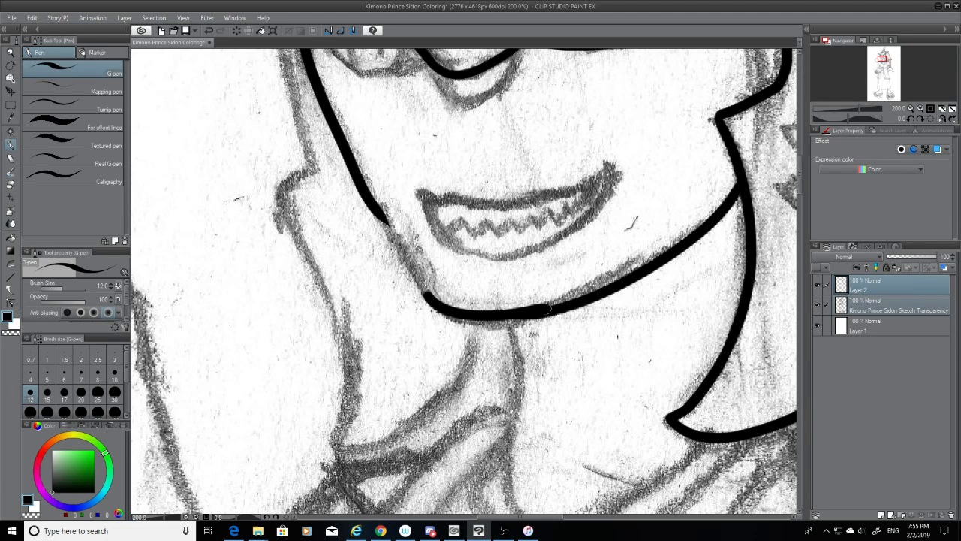
key(ctrl+z)
drag(422, 290, 548, 310)
key(ctrl+z)
mouse_move(425, 292)
mouse_down()
mouse_move(505, 323)
mouse_move(563, 308)
mouse_up()
key(ctrl+z)
key(ctrl+z)
drag(425, 297, 680, 257)
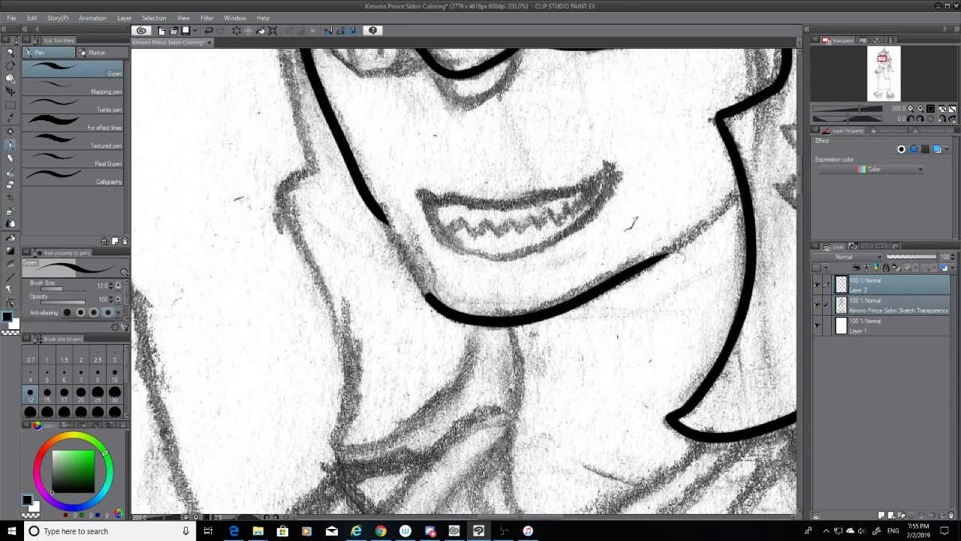
Try to ink the remaining jaw section from the head fin's edge to the chin curve, partly with the sketch layer hidden
mouse_move(744, 188)
mouse_down()
mouse_move(712, 223)
mouse_move(619, 285)
mouse_move(636, 274)
mouse_up()
key(ctrl+z)
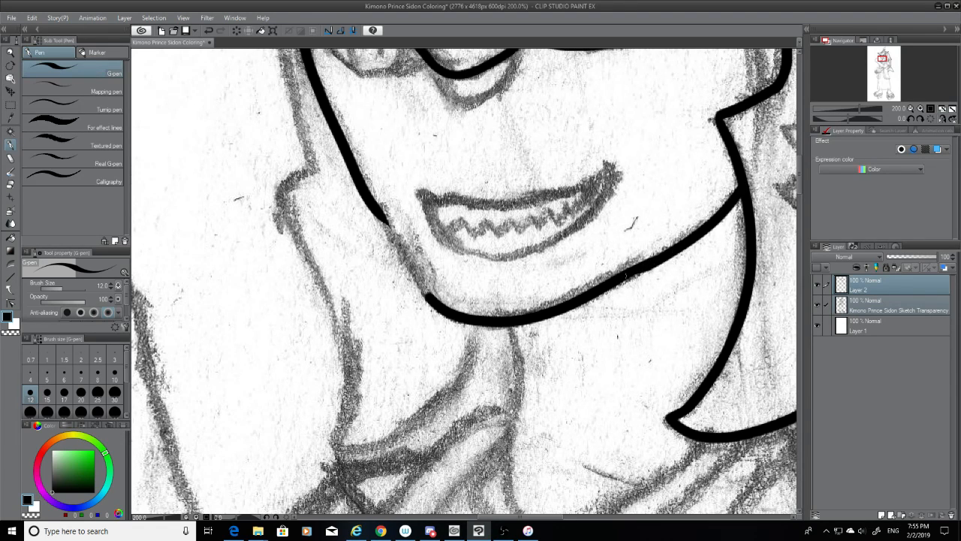
key(ctrl+z)
drag(749, 185, 614, 283)
key(ctrl+z)
mouse_move(749, 188)
mouse_down()
mouse_move(620, 284)
mouse_move(716, 219)
mouse_move(632, 275)
mouse_up()
key(ctrl+z)
key(ctrl+z)
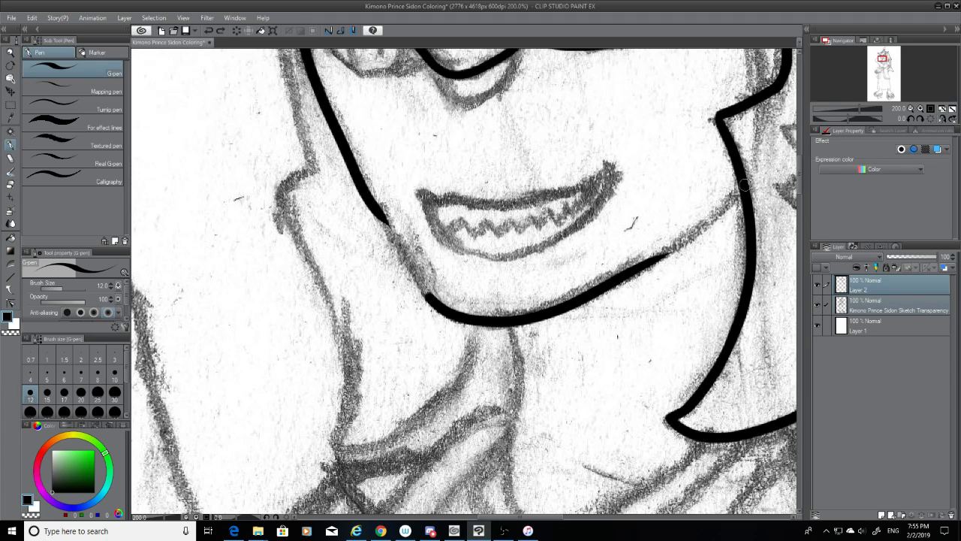
drag(748, 184, 624, 275)
key(ctrl+z)
drag(743, 189, 608, 288)
key(ctrl+z)
drag(749, 185, 615, 277)
key(ctrl+z)
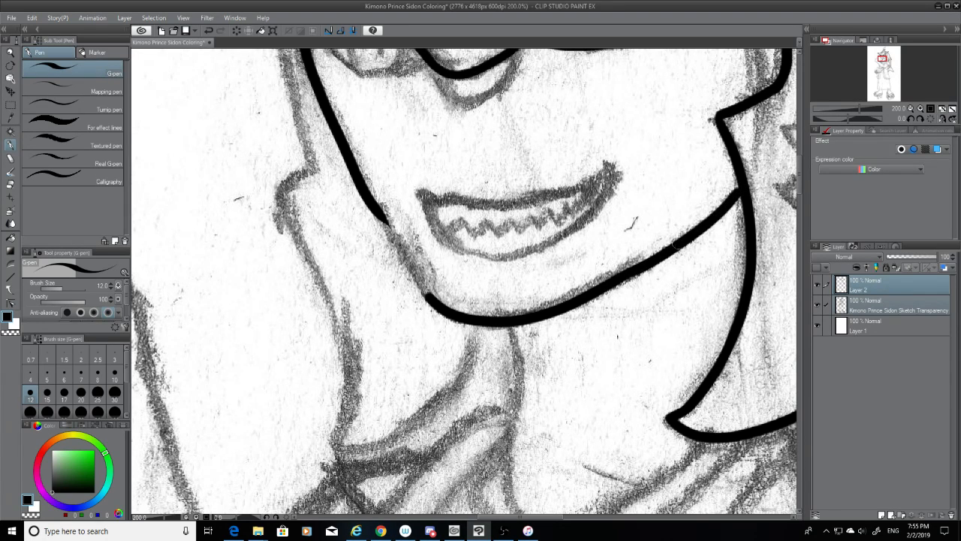
click(818, 304)
key(ctrl+z)
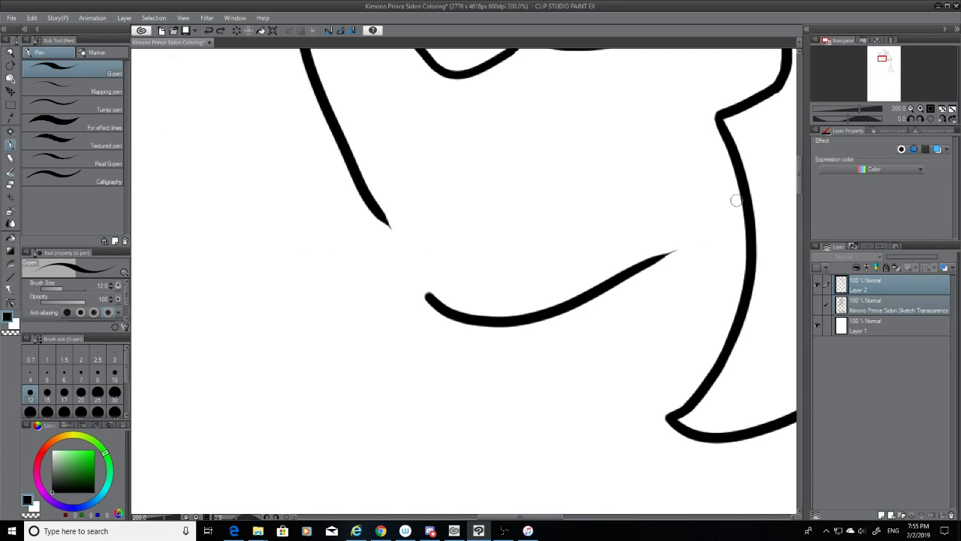
drag(748, 185, 634, 271)
click(817, 304)
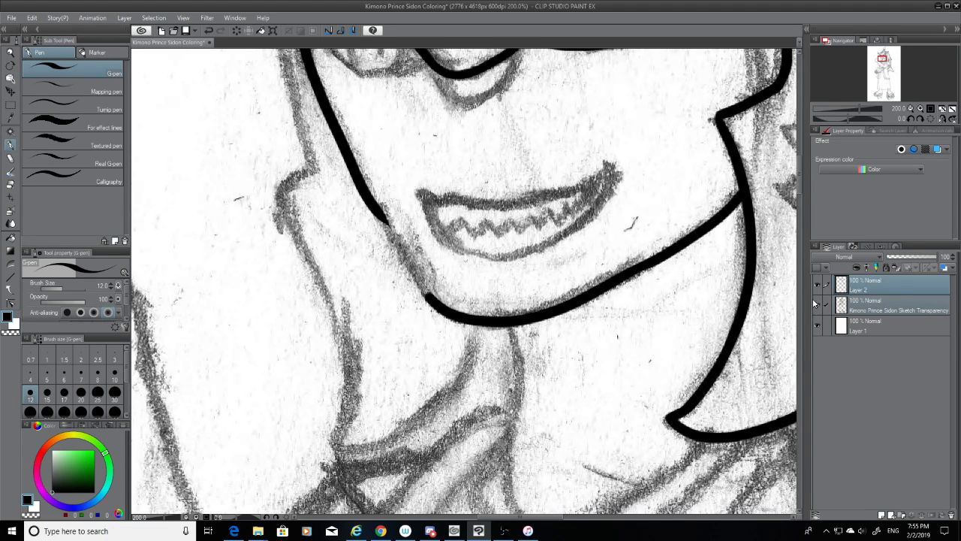
key(ctrl+z)
Erase the chin curve's tapered tip and ink the jaw section joining it to the head fin's edge with the G-pen
key(e)
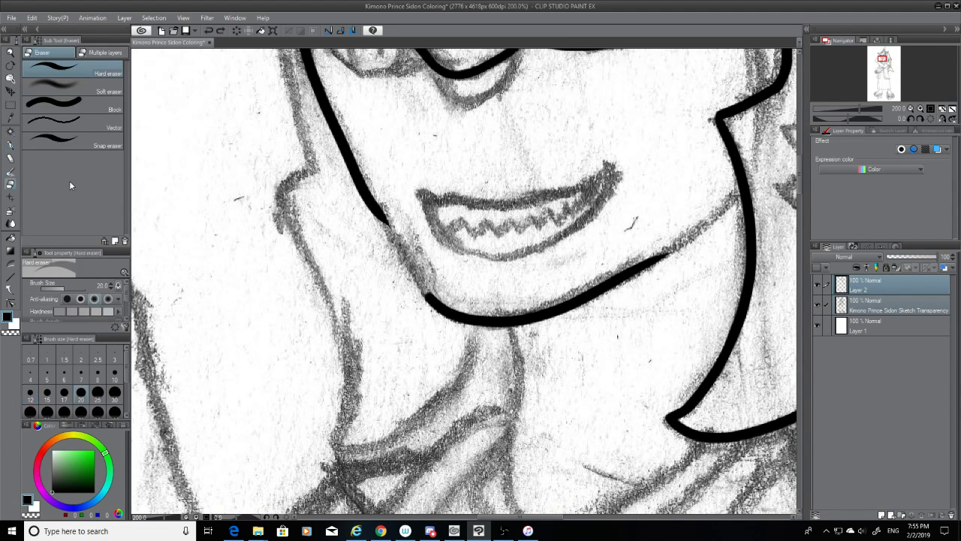
drag(678, 244, 644, 287)
key(p)
drag(744, 184, 608, 275)
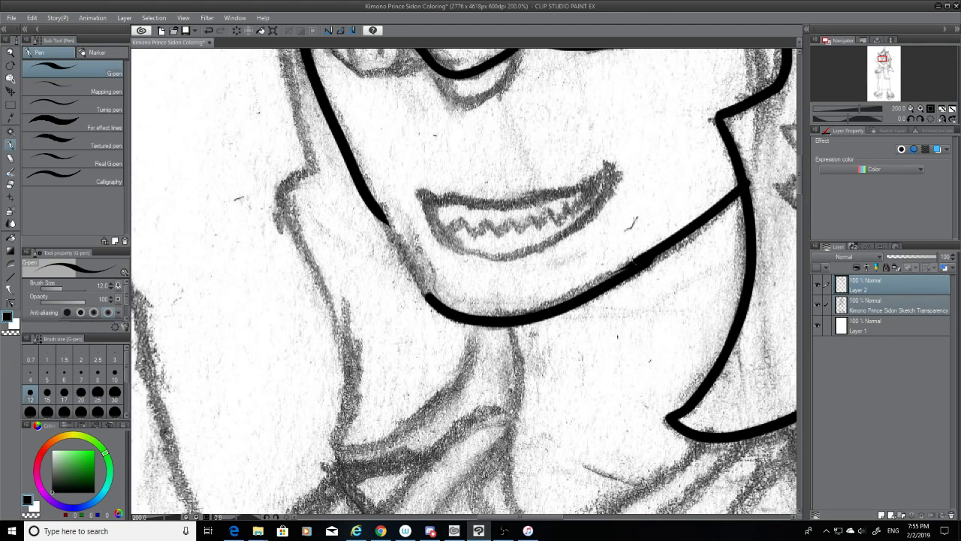
key(ctrl+z)
drag(745, 188, 605, 279)
key(ctrl+z)
drag(744, 188, 607, 278)
click(817, 311)
key(ctrl+z)
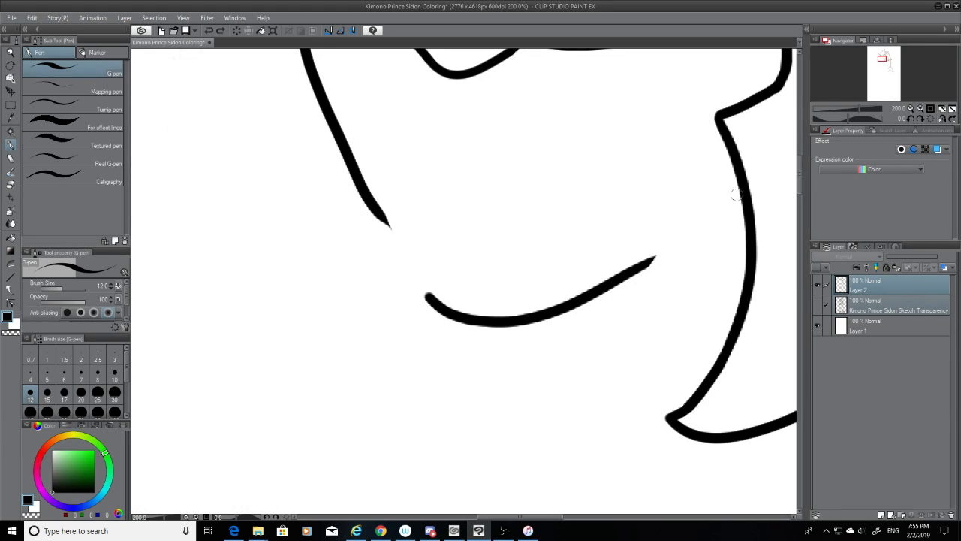
drag(745, 182, 605, 294)
key(ctrl+z)
key(ctrl+z)
click(817, 304)
drag(744, 184, 613, 286)
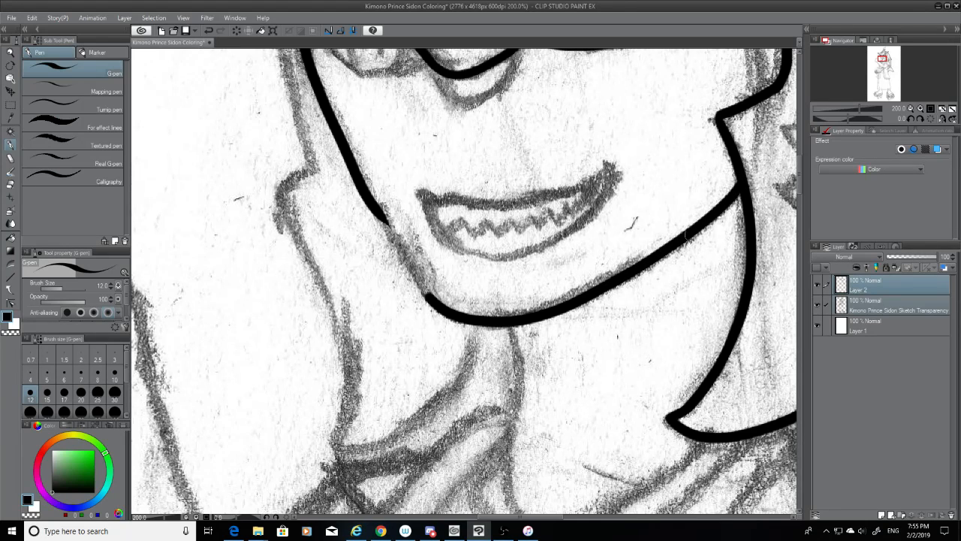
click(817, 304)
click(817, 305)
Erase the cheek line's tapered tip and ink the connecting stroke from the cheek to the chin curve with the G-pen
key(e)
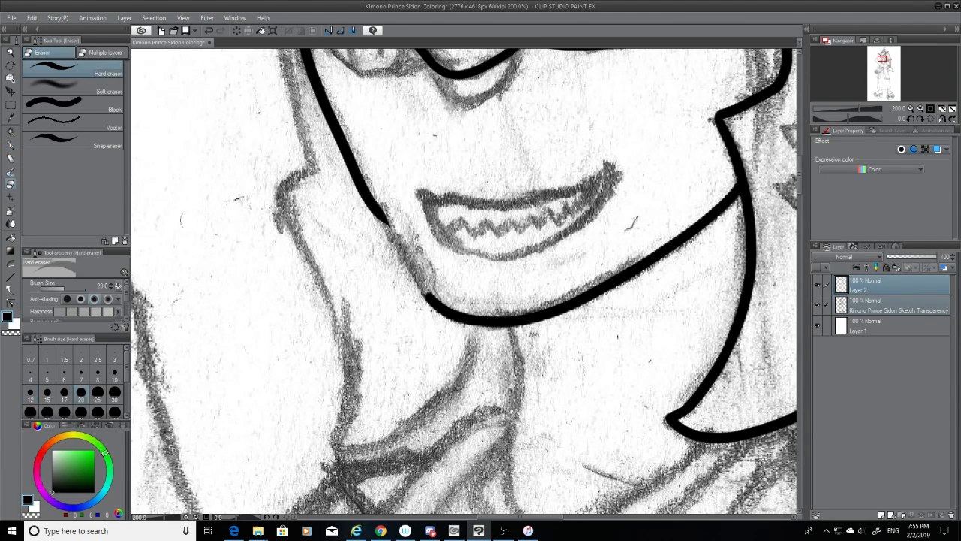
drag(387, 225, 397, 226)
click(12, 145)
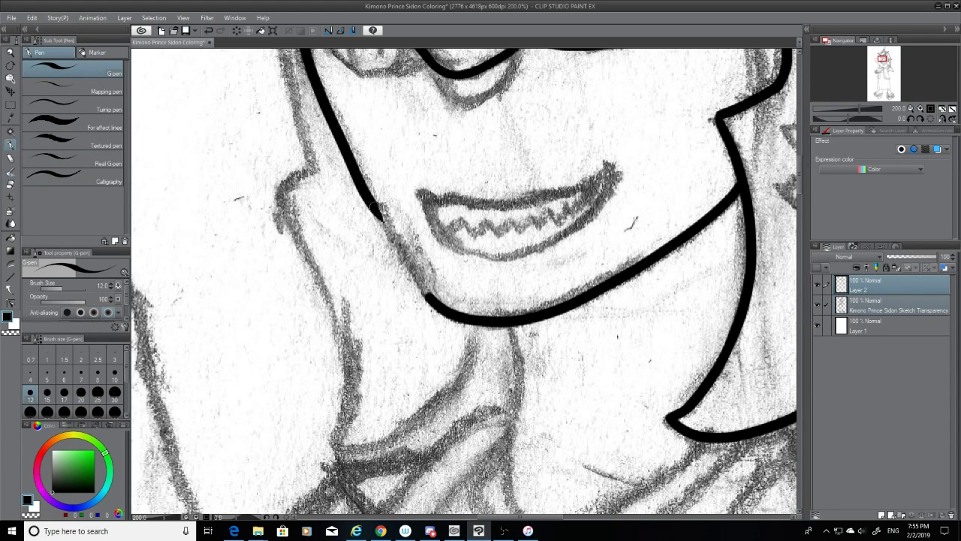
drag(385, 213, 416, 285)
key(ctrl+z)
drag(386, 220, 435, 308)
key(ctrl+z)
drag(386, 219, 436, 293)
key(ctrl+z)
drag(386, 219, 437, 306)
key(ctrl+z)
drag(382, 214, 436, 305)
key(ctrl+z)
mouse_move(386, 220)
mouse_down()
mouse_move(431, 300)
mouse_move(385, 212)
mouse_up()
key(ctrl+z)
key(ctrl+z)
mouse_move(435, 305)
mouse_down()
mouse_move(372, 199)
mouse_move(424, 295)
mouse_up()
key(ctrl+z)
key(ctrl+z)
mouse_move(379, 207)
mouse_down()
mouse_move(434, 308)
mouse_move(375, 209)
mouse_up()
key(ctrl+z)
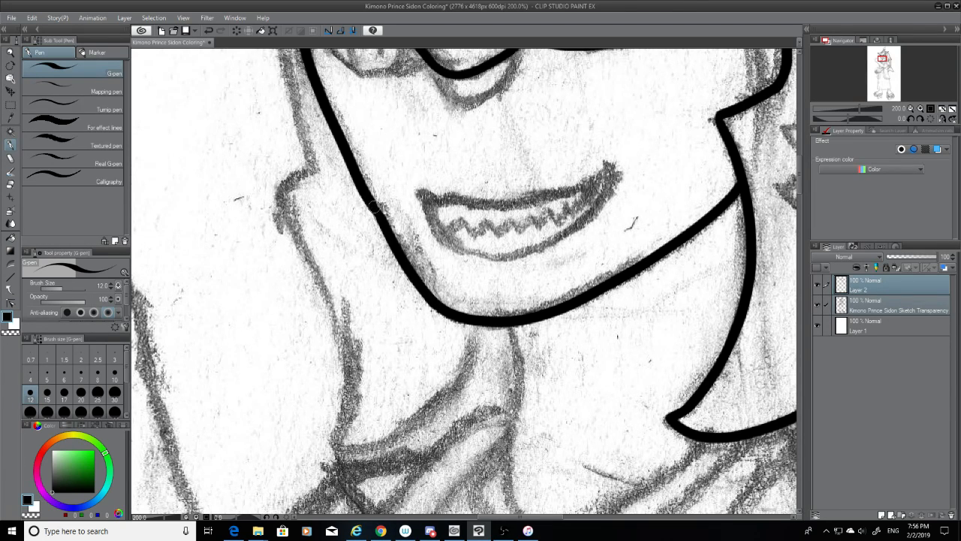
Rework the joint between the cheek line and jaw stroke with the sketch layer hidden, and show the sketch again
click(817, 304)
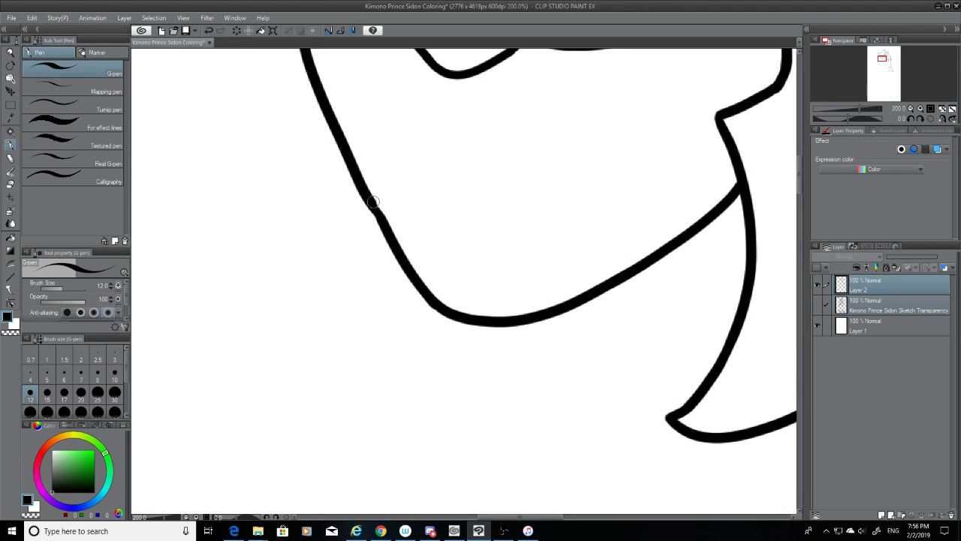
key(ctrl+z)
key(ctrl+z)
drag(387, 227, 368, 195)
key(ctrl+z)
key(ctrl+z)
key(ctrl+z)
mouse_move(386, 227)
mouse_down()
mouse_move(367, 195)
mouse_move(386, 226)
mouse_up()
key(ctrl+z)
click(818, 304)
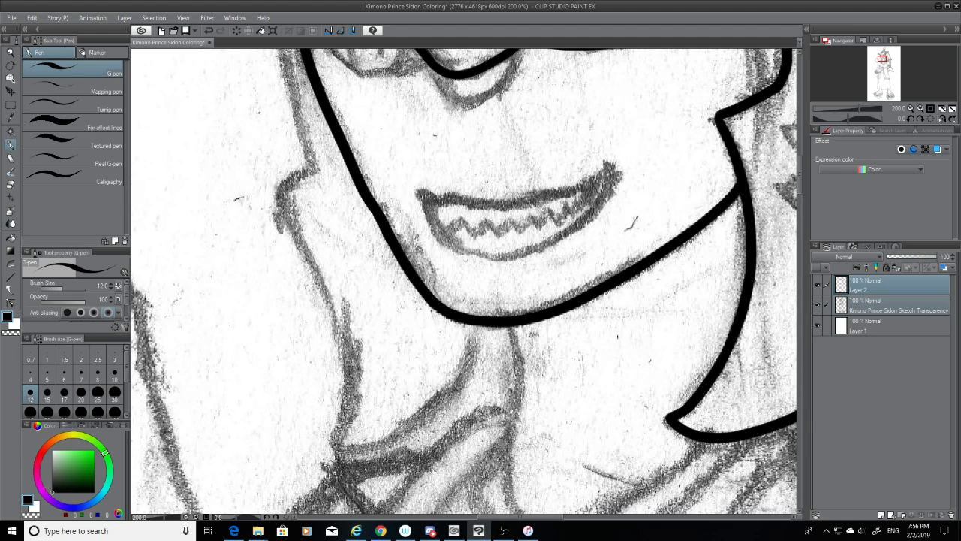
Try to ink the head tail's edge behind the face, from the underside of the brow fin down to the notch
drag(558, 517, 533, 517)
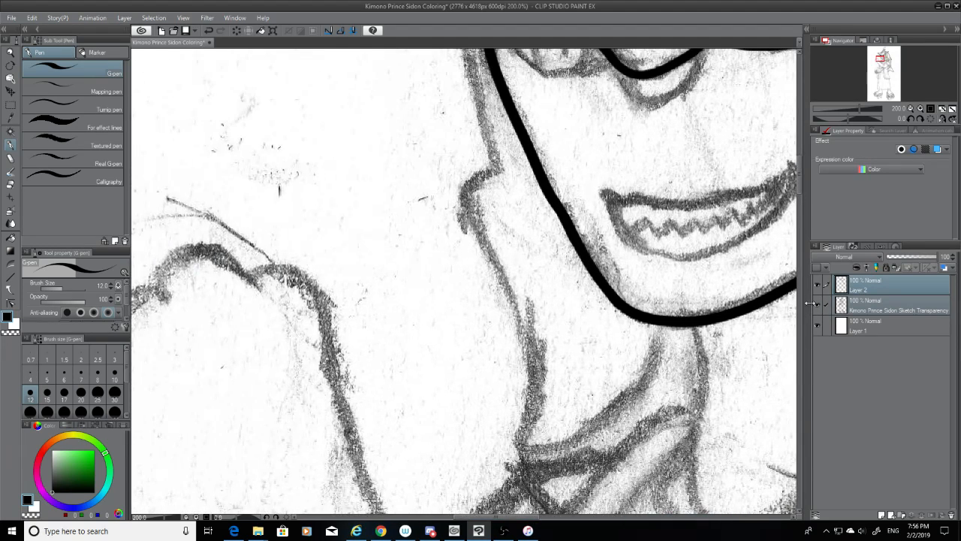
drag(801, 171, 798, 150)
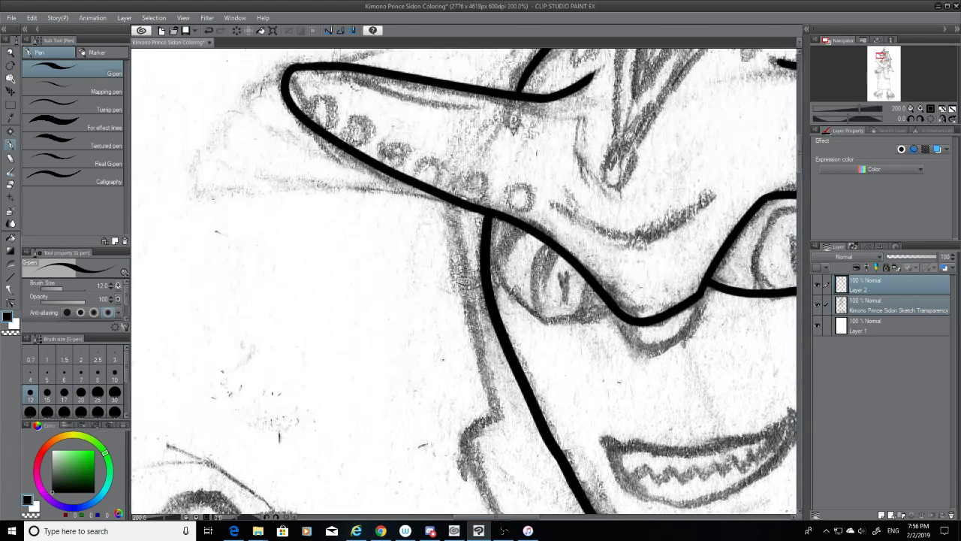
drag(451, 200, 501, 400)
key(ctrl+z)
drag(455, 201, 487, 421)
key(ctrl+z)
drag(530, 66, 520, 92)
drag(800, 153, 799, 143)
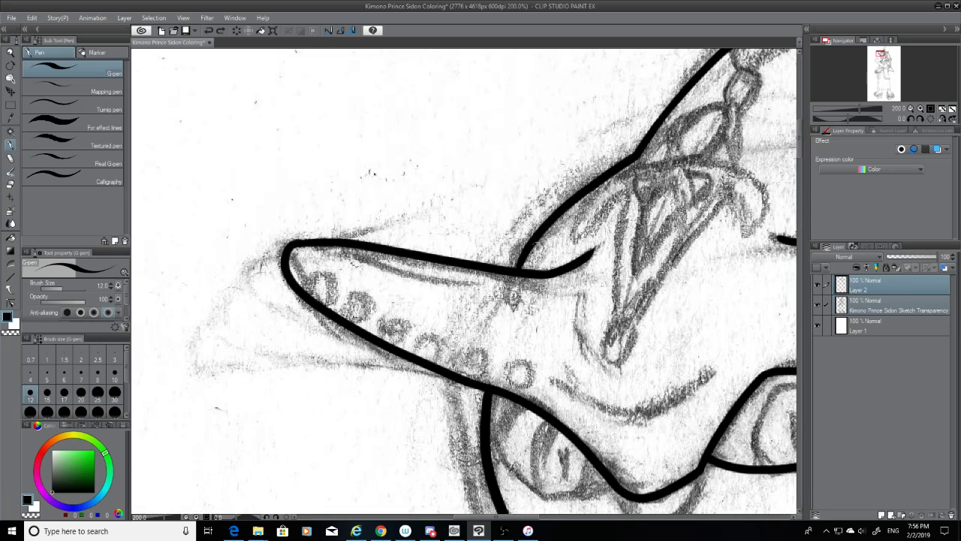
Try to thicken the inked head edge rising from the brow fin's upper line to the corner above it
drag(518, 267, 630, 167)
key(ctrl+z)
drag(520, 267, 633, 154)
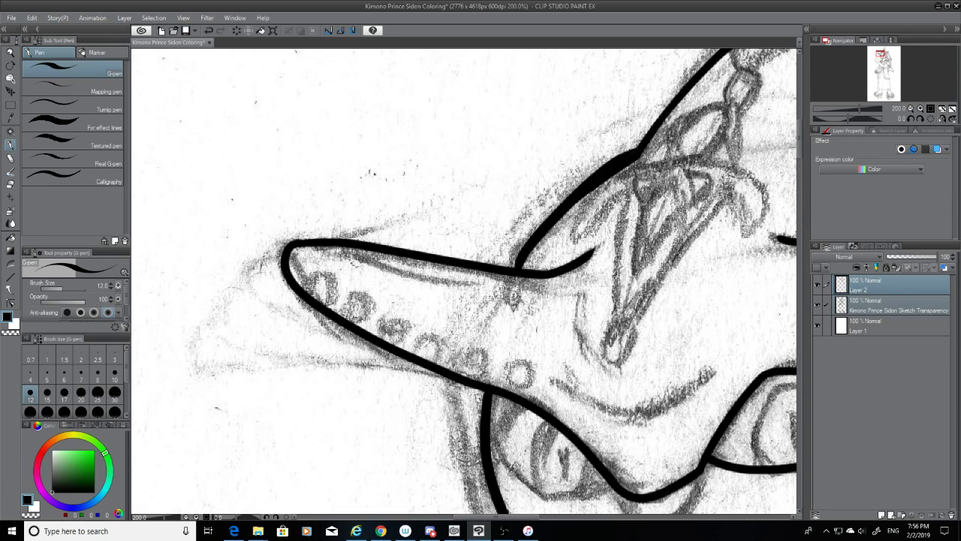
key(ctrl+z)
drag(518, 267, 635, 154)
key(ctrl+z)
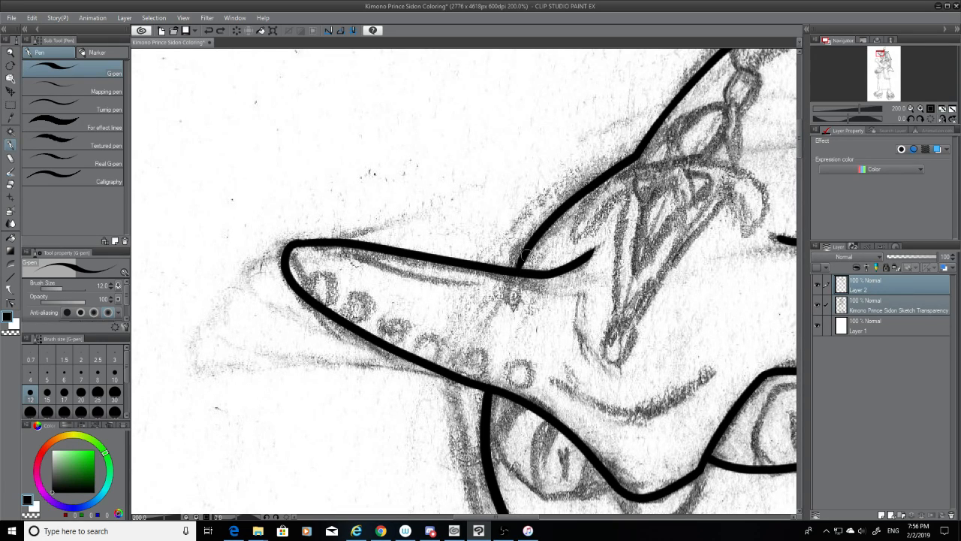
drag(519, 267, 632, 160)
key(ctrl+z)
mouse_move(518, 267)
mouse_down()
mouse_move(636, 154)
mouse_move(521, 263)
mouse_up()
key(ctrl+z)
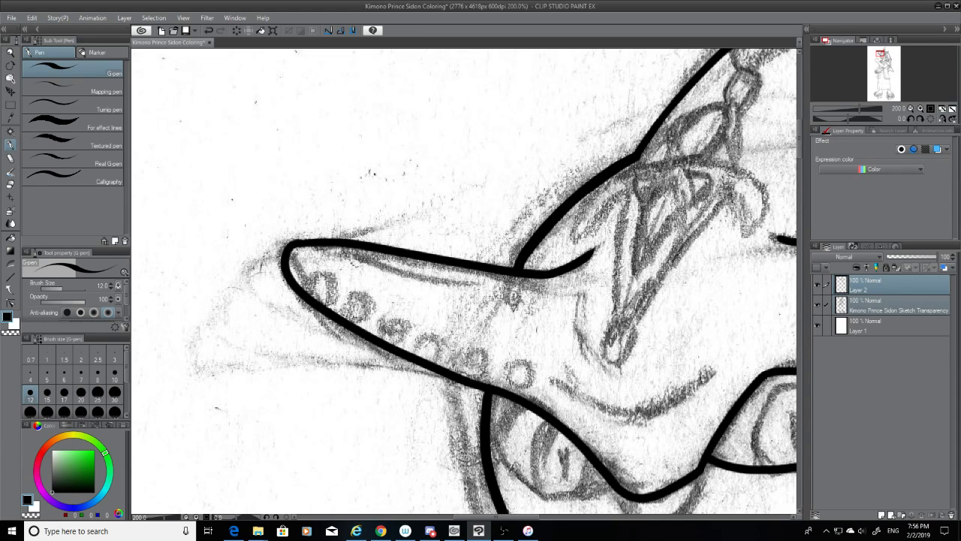
Re-ink the head edge between the brow fin's upper line and the corner above it as a thicker G-pen stroke
click(10, 185)
mouse_move(528, 249)
mouse_down()
mouse_move(521, 257)
mouse_move(636, 155)
mouse_up()
key(ctrl+z)
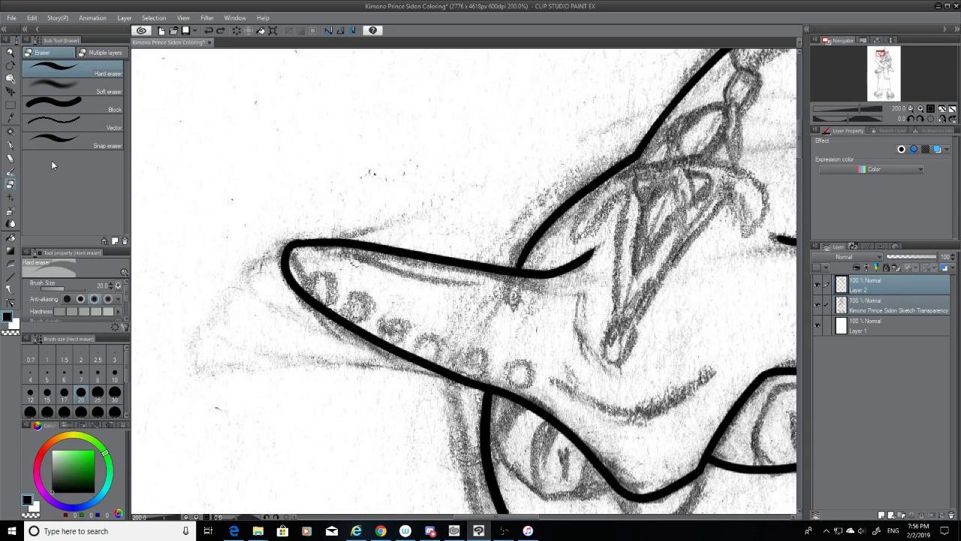
click(9, 143)
drag(521, 264, 630, 147)
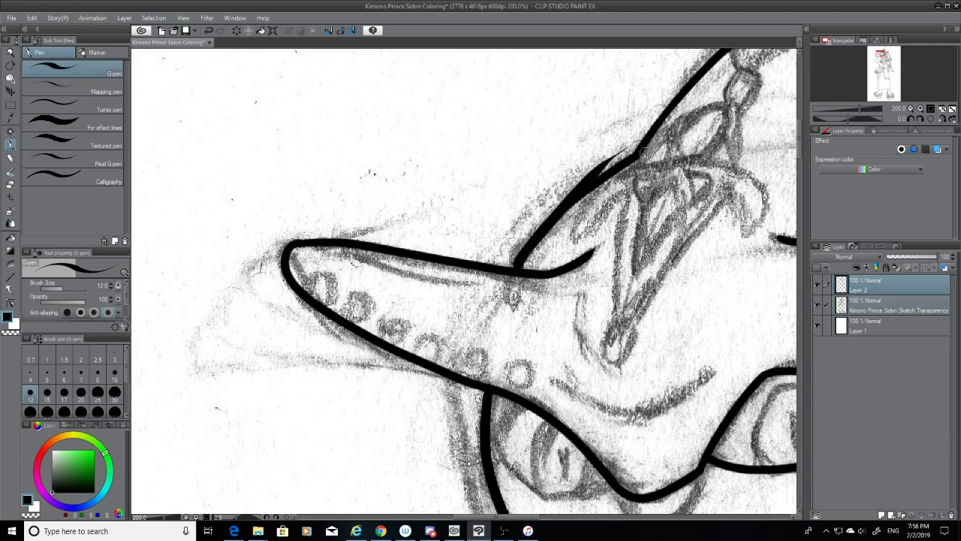
key(ctrl+z)
drag(518, 267, 610, 178)
key(ctrl+z)
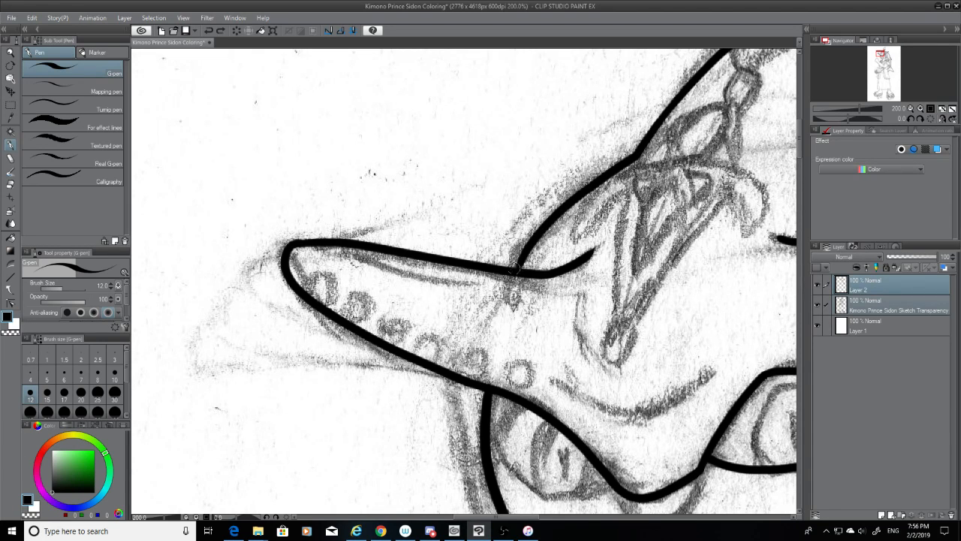
mouse_move(515, 271)
mouse_down()
mouse_move(553, 218)
mouse_move(639, 154)
mouse_up()
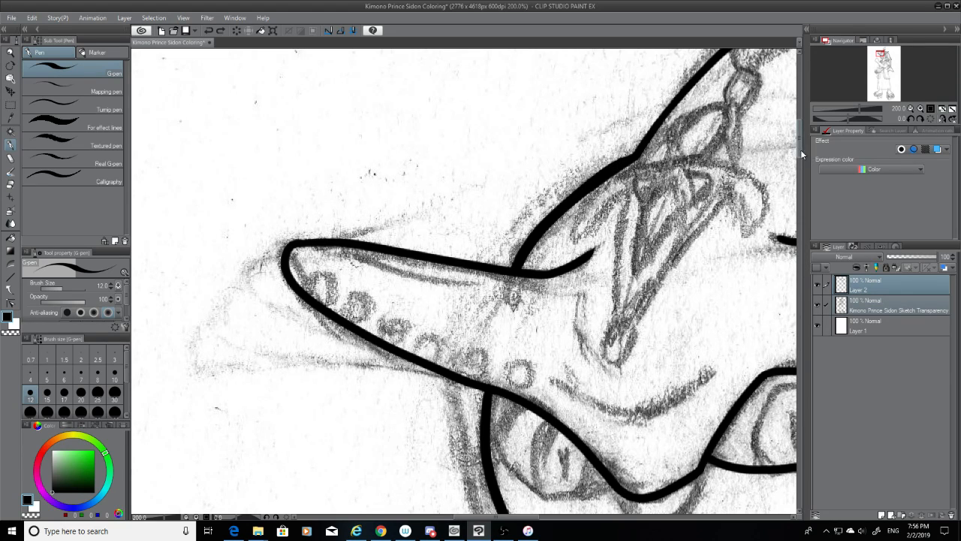
Ink the head tail's outer edge beside the face, from the brow fin's underside down to the notch, with the G-pen
drag(802, 154, 804, 161)
drag(461, 224, 472, 382)
key(ctrl+z)
drag(463, 224, 498, 464)
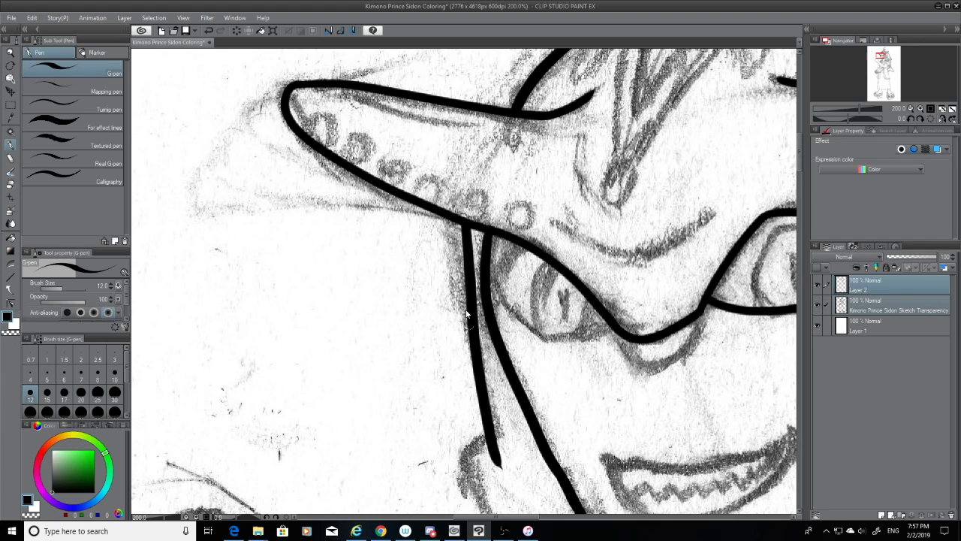
key(ctrl+z)
mouse_move(463, 222)
mouse_down()
mouse_move(472, 333)
mouse_move(493, 427)
mouse_up()
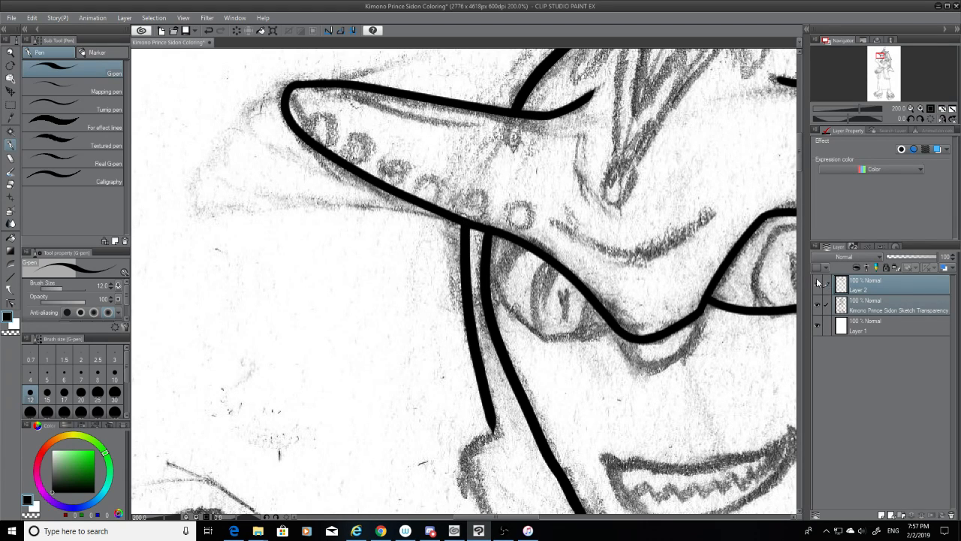
key(ctrl+z)
mouse_move(467, 223)
mouse_down()
mouse_move(465, 293)
mouse_move(488, 425)
mouse_up()
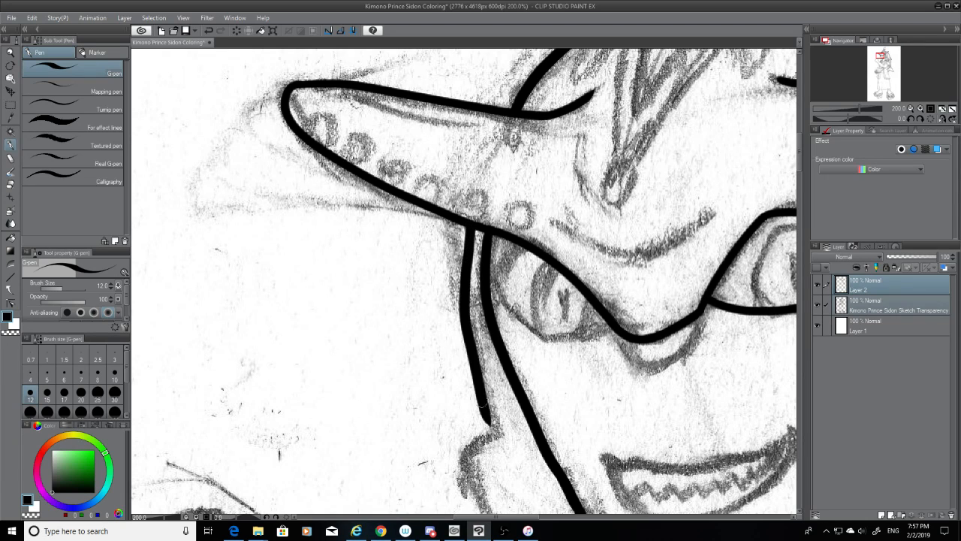
key(ctrl+z)
drag(469, 224, 492, 434)
key(ctrl+z)
key(ctrl+z)
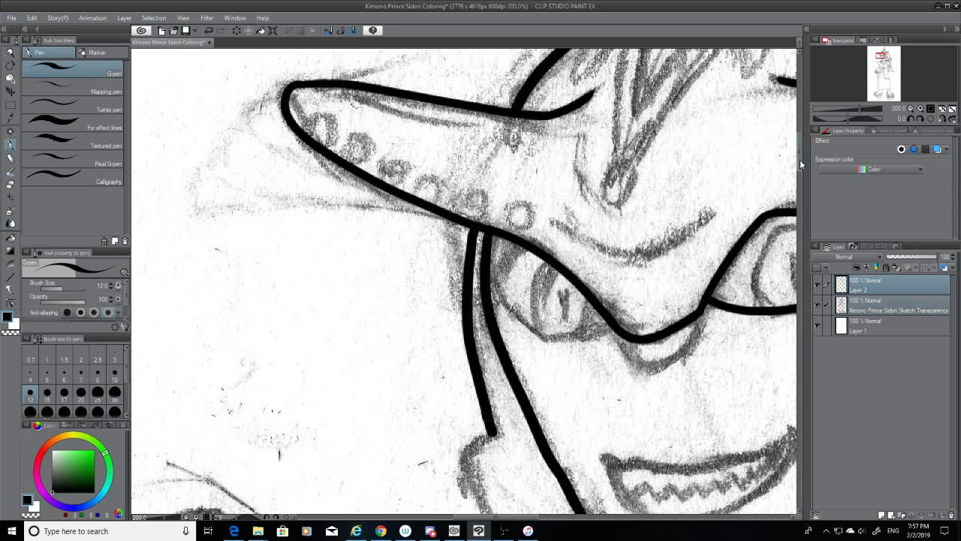
Ink the short slanted stroke that forms the notch at the lower end of the head tail's outer edge
scroll(800, 159, down, 4)
scroll(800, 159, up, 2)
mouse_move(492, 359)
mouse_down()
mouse_move(459, 387)
mouse_move(466, 378)
mouse_up()
key(ctrl+z)
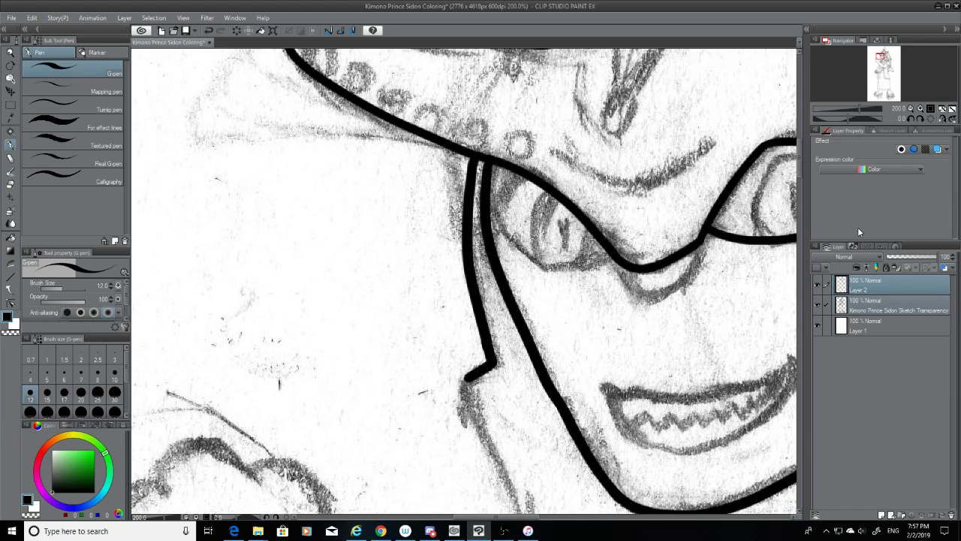
Ink the head tail's long outer edge from the notch down toward the kimono collar
scroll(798, 159, down, 5)
drag(465, 214, 501, 514)
key(ctrl+z)
drag(466, 214, 501, 513)
key(ctrl+z)
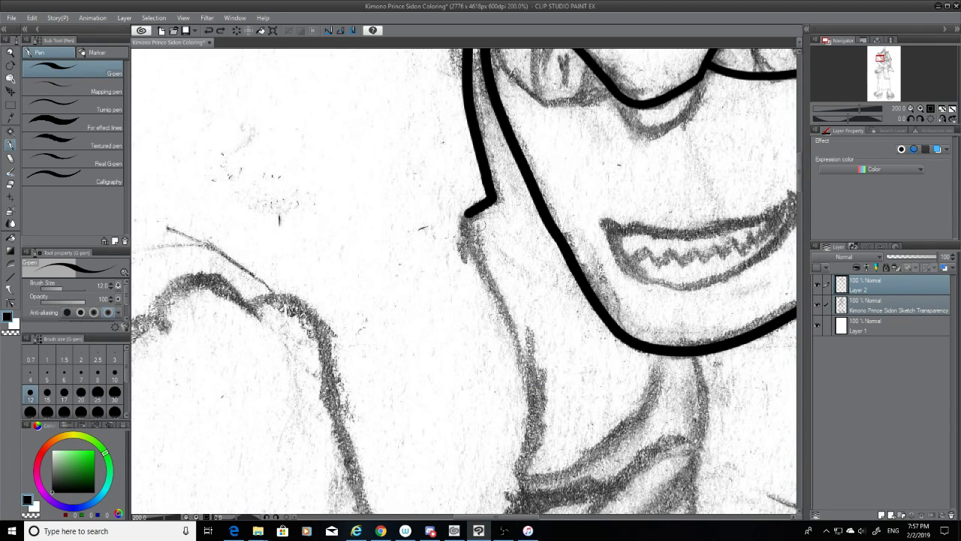
mouse_move(466, 214)
mouse_down()
mouse_move(490, 251)
mouse_move(529, 513)
mouse_up()
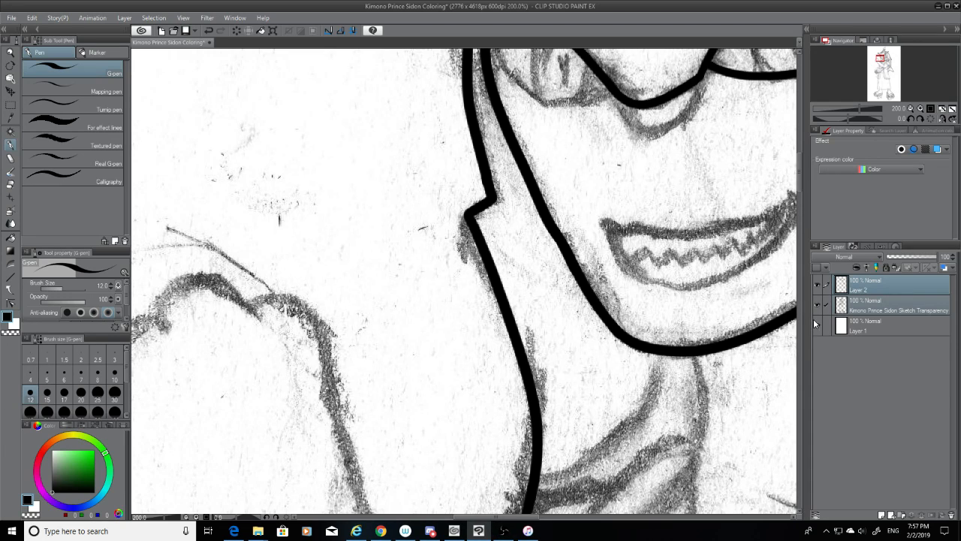
Erase the lower part of the head tail's outer edge and re-ink it down to the tail's tip
scroll(801, 193, down, 3)
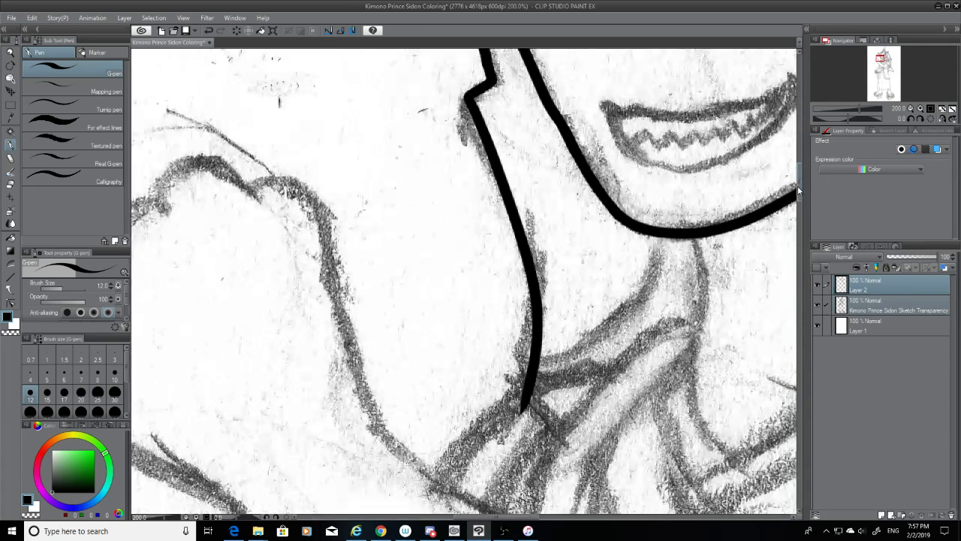
click(11, 184)
mouse_move(520, 411)
mouse_down()
mouse_move(540, 343)
mouse_move(539, 279)
mouse_move(534, 345)
mouse_move(539, 291)
mouse_up()
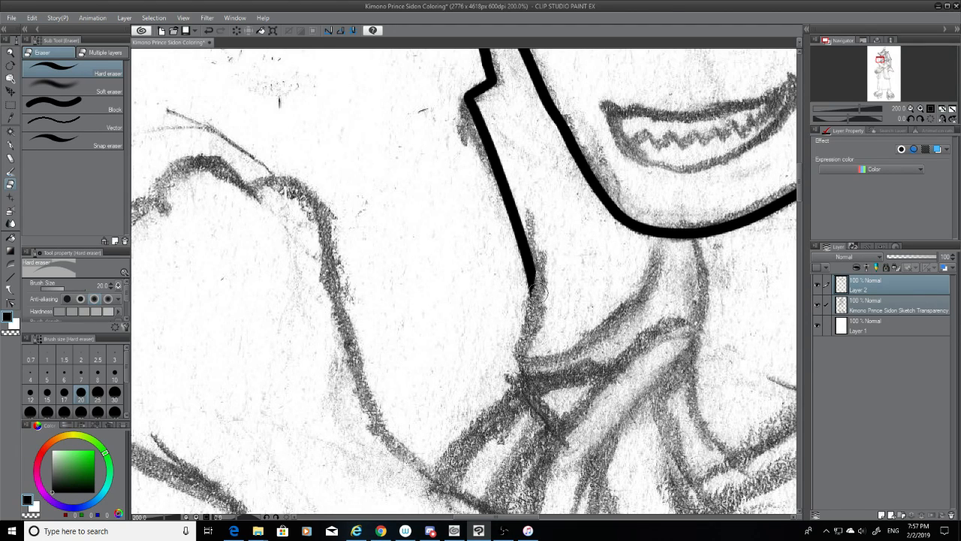
click(10, 144)
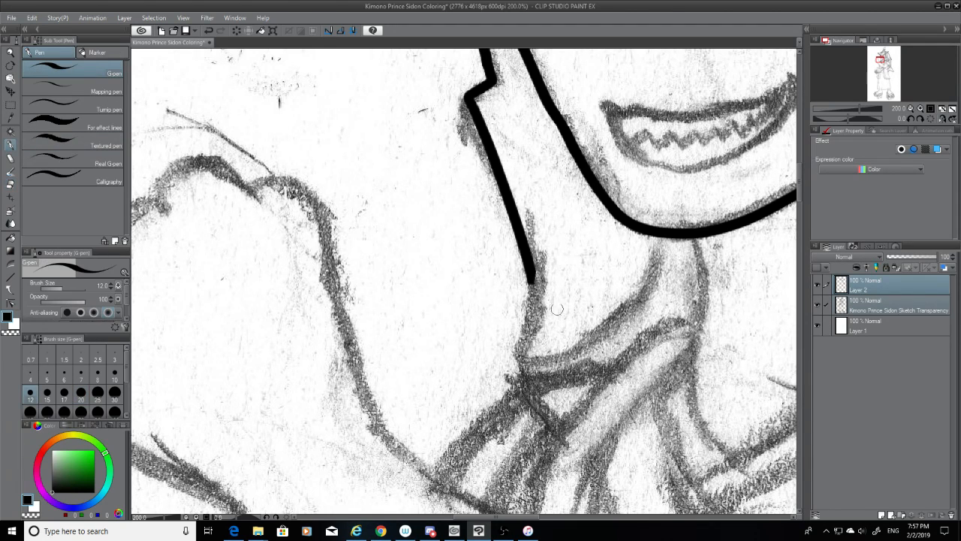
drag(538, 278, 522, 338)
key(ctrl+z)
mouse_move(538, 279)
mouse_down()
mouse_move(519, 348)
mouse_move(571, 353)
mouse_move(664, 252)
mouse_move(520, 350)
mouse_up()
key(ctrl+z)
key(ctrl+z)
Ink the head tail's inner curve from beneath the chin down to the tail's tip
mouse_move(659, 236)
mouse_down()
mouse_move(581, 349)
mouse_move(530, 357)
mouse_move(520, 348)
mouse_move(555, 361)
mouse_move(528, 359)
mouse_move(520, 344)
mouse_move(556, 357)
mouse_up()
key(ctrl+z)
key(ctrl+z)
key(ctrl+z)
Touch up the head tail's edges with the eraser and G-pen while the sketch layer is hidden, and show the sketch again
click(818, 303)
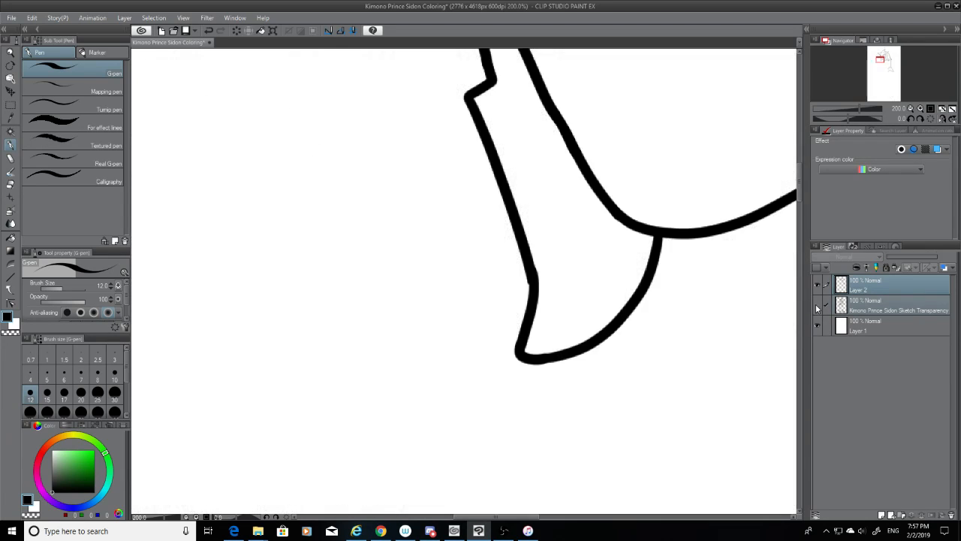
click(11, 159)
drag(620, 229, 609, 220)
key(ctrl+z)
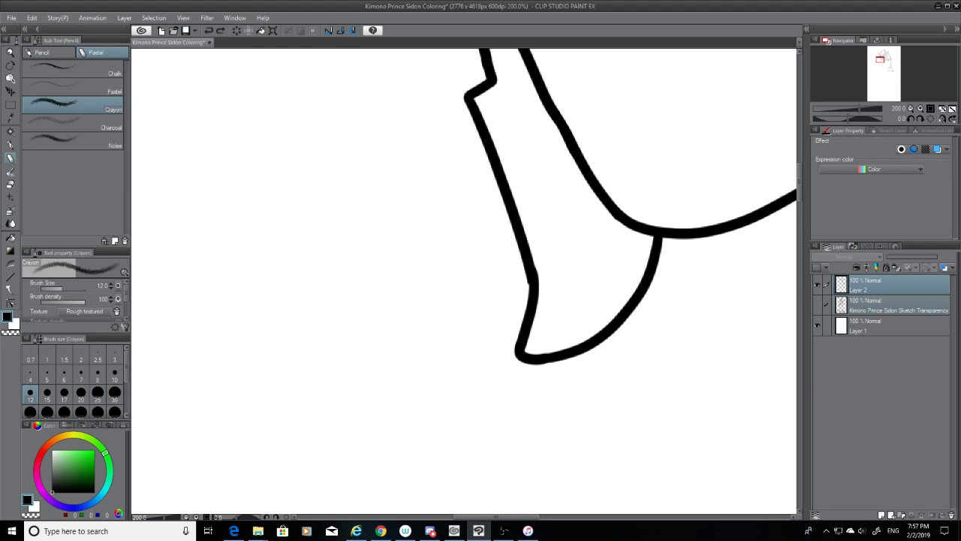
click(10, 183)
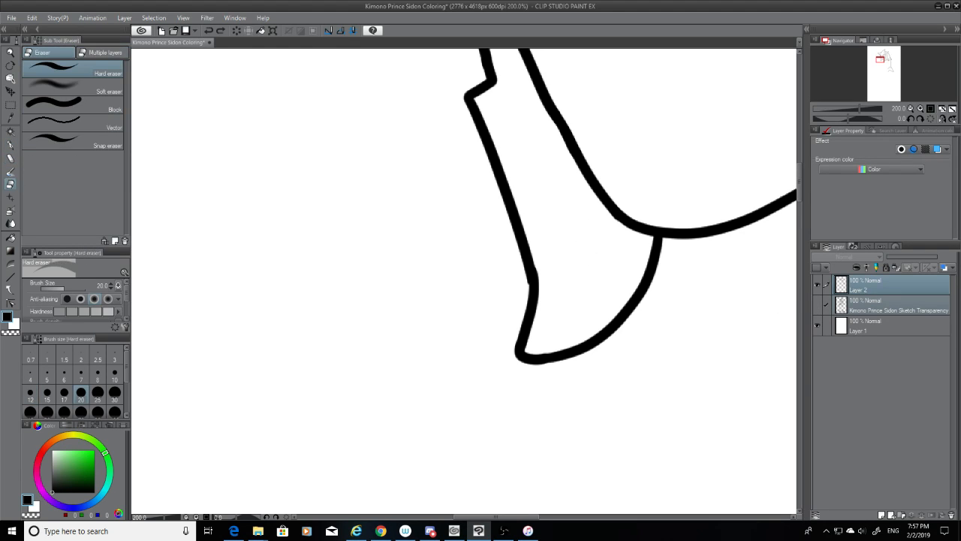
click(602, 220)
drag(517, 275, 518, 296)
click(9, 144)
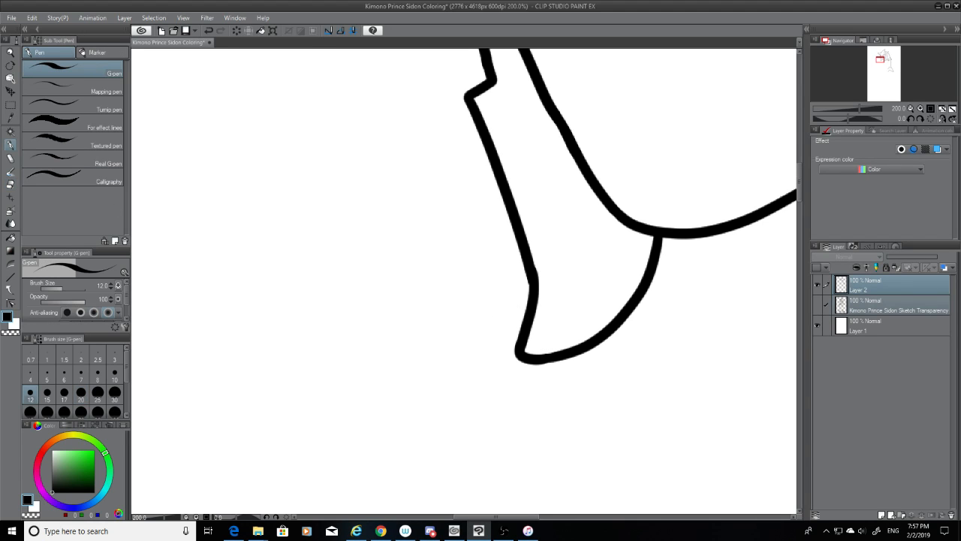
mouse_move(559, 356)
mouse_down()
mouse_move(537, 359)
mouse_move(569, 353)
mouse_up()
click(818, 303)
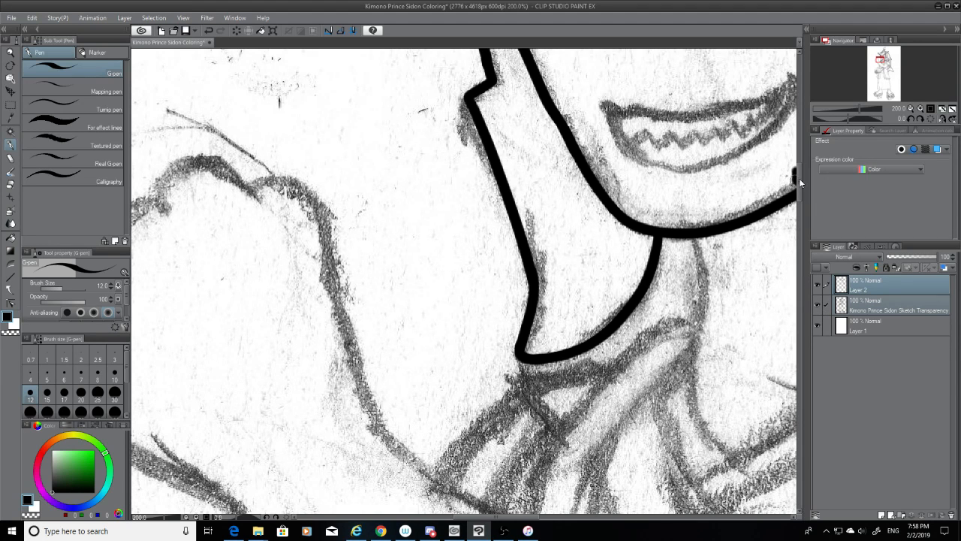
Save the illustration
drag(529, 517, 559, 517)
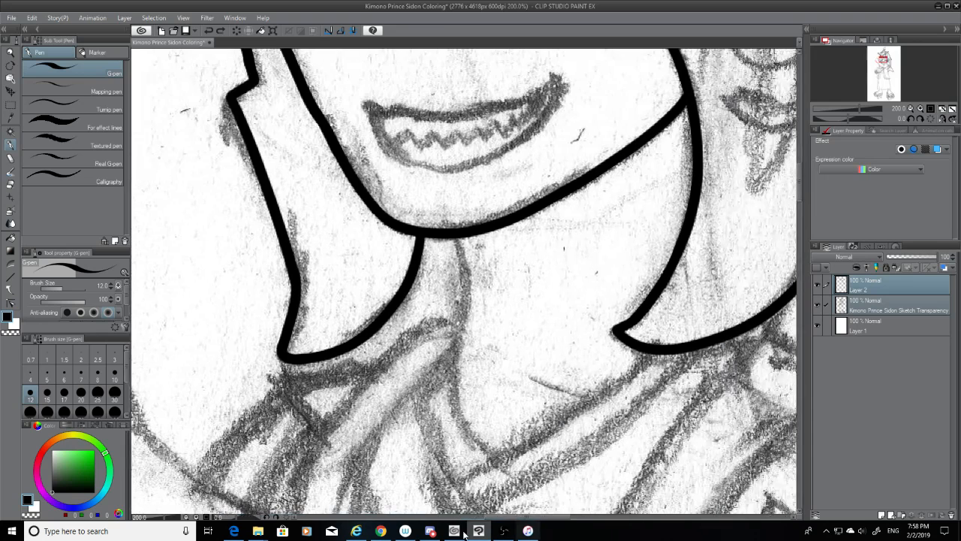
mouse_move(463, 534)
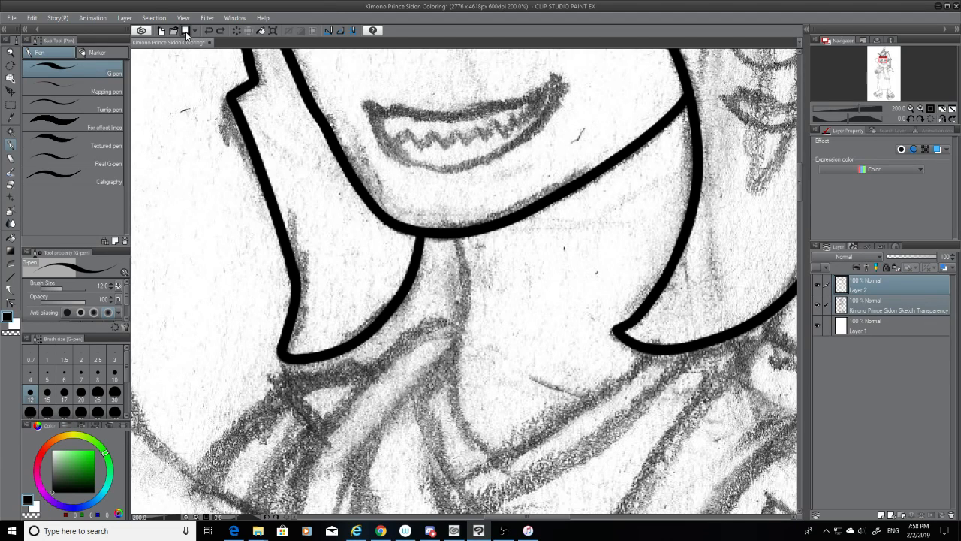
click(185, 31)
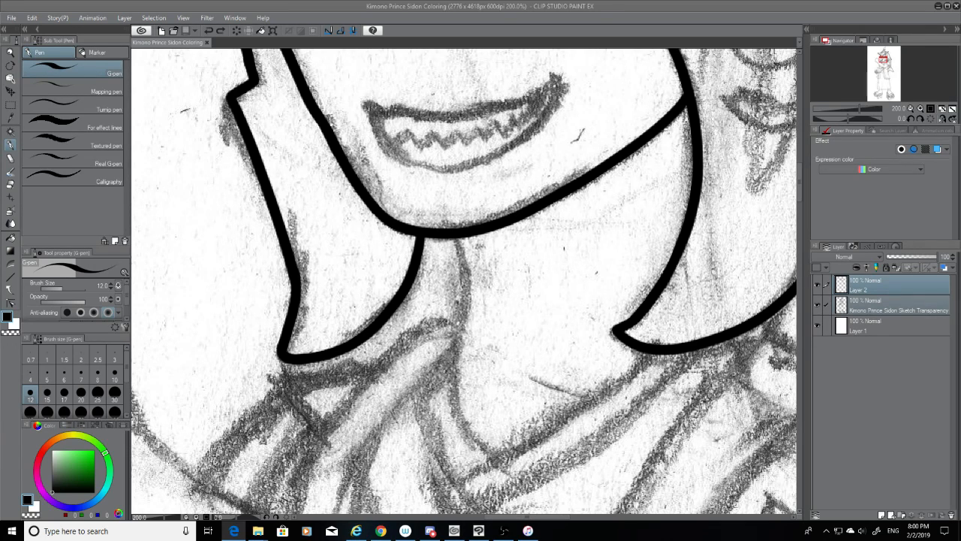
key(alt+Tab)
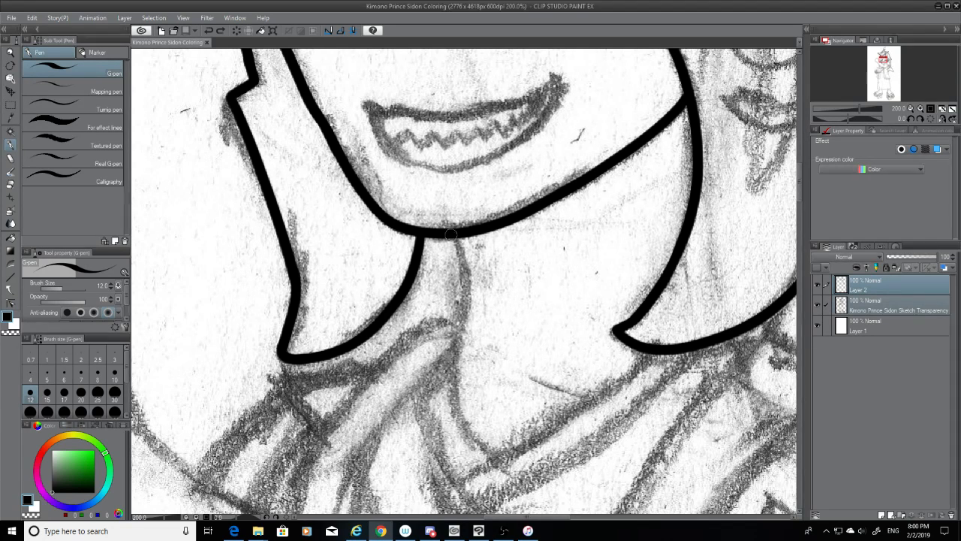
Ink the upper neck line from the chin down to the collar and erase its tapered tip
drag(459, 239, 454, 364)
key(ctrl+z)
mouse_move(459, 241)
mouse_down()
mouse_move(442, 391)
mouse_move(459, 350)
mouse_up()
key(e)
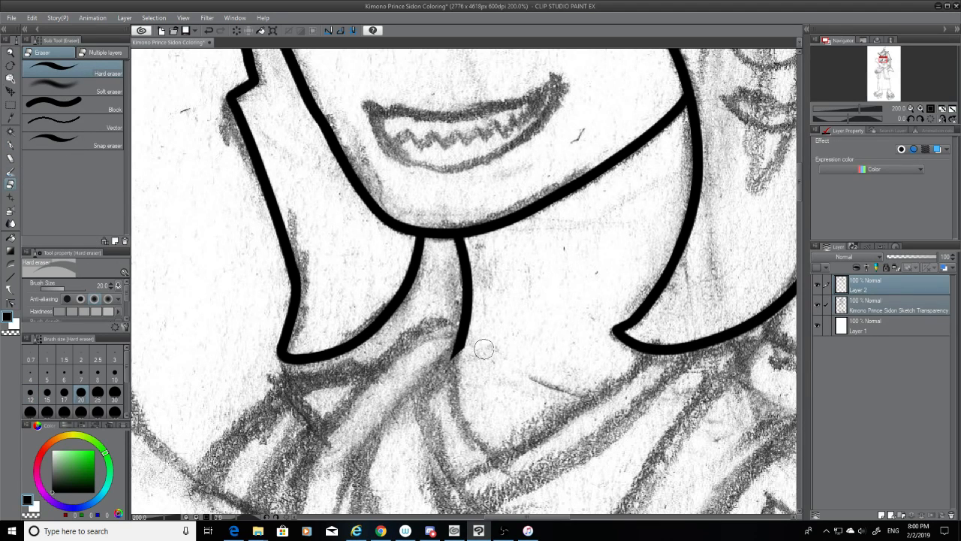
Ink the continuation of the neck line, curving down to the point of the kimono neckline
click(11, 147)
drag(458, 347, 526, 469)
key(ctrl+z)
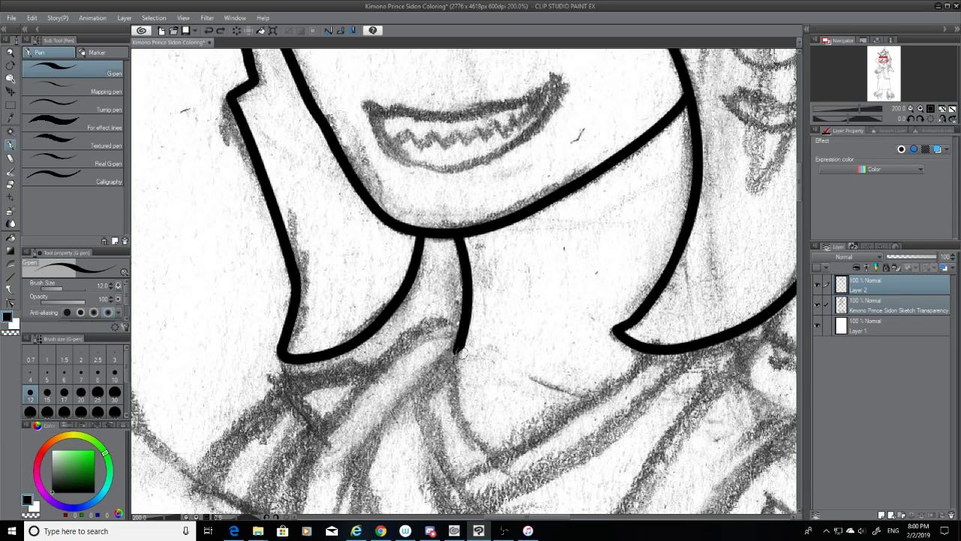
drag(456, 347, 496, 473)
key(ctrl+z)
drag(457, 347, 504, 460)
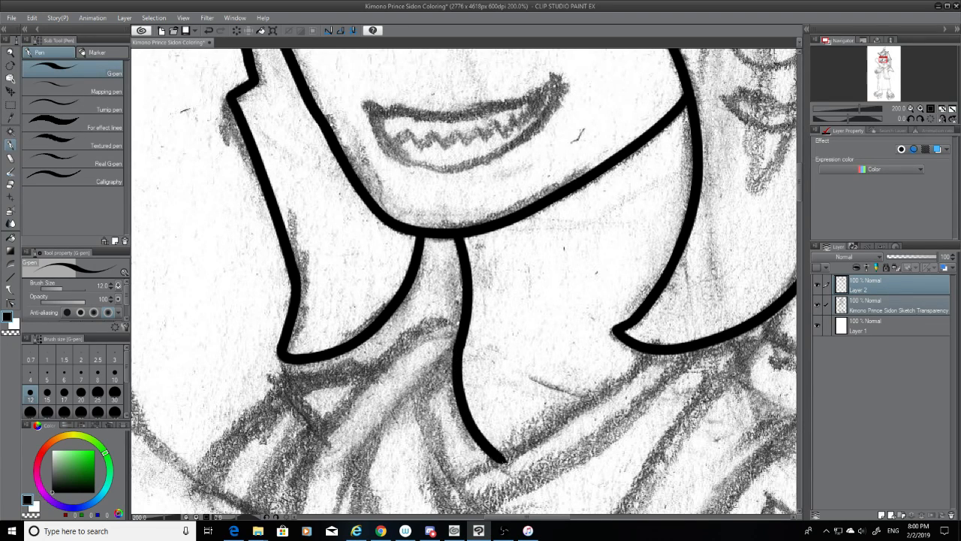
Ink the kimono's neckline edge diagonally from the other head tail's tip down to the end of the neck line
mouse_move(655, 347)
mouse_down()
mouse_move(601, 400)
mouse_move(476, 464)
mouse_move(641, 363)
mouse_move(500, 451)
mouse_move(630, 376)
mouse_move(516, 459)
mouse_move(641, 367)
mouse_move(497, 469)
mouse_up()
key(ctrl+z)
key(ctrl+z)
key(ctrl+z)
key(ctrl+z)
drag(656, 345, 460, 485)
key(ctrl+z)
drag(539, 440, 458, 487)
key(ctrl+z)
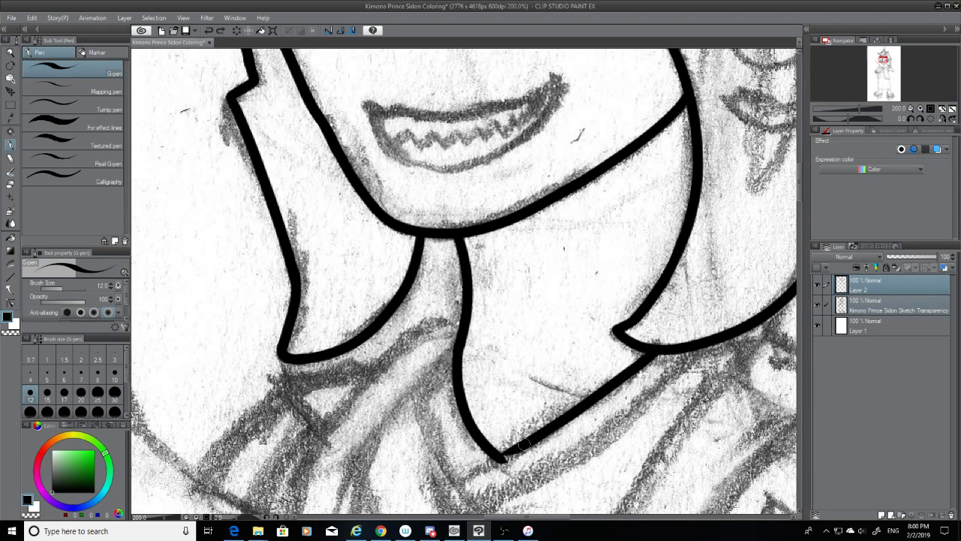
Extend the kimono's neckline edge slightly past its junction with the neck line
mouse_move(525, 441)
mouse_down()
mouse_move(446, 485)
mouse_move(505, 462)
mouse_move(458, 482)
mouse_up()
key(ctrl+z)
key(ctrl+z)
drag(517, 449, 459, 478)
Examine the joint of the neck line and neckline edge with the sketch layer hidden, and show the sketch again
click(816, 303)
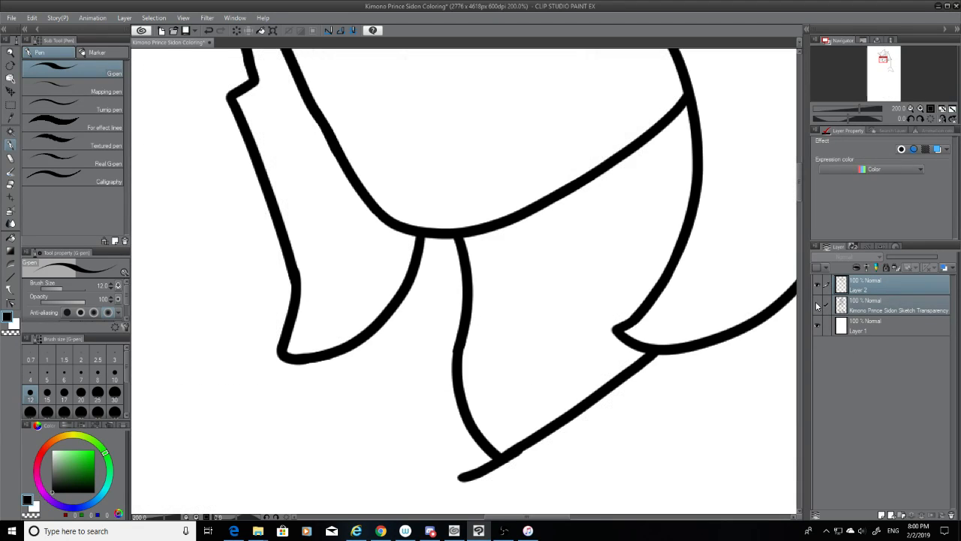
click(816, 304)
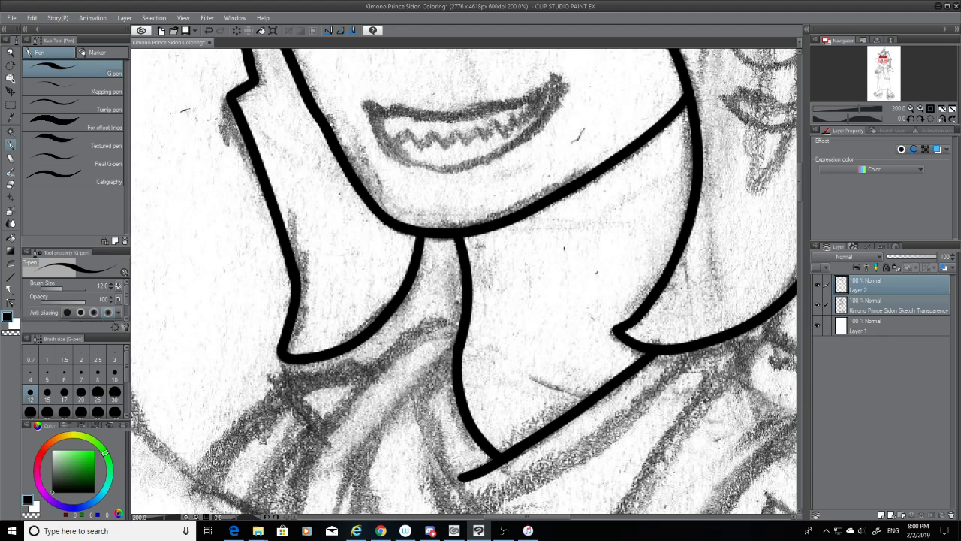
key(e)
click(817, 303)
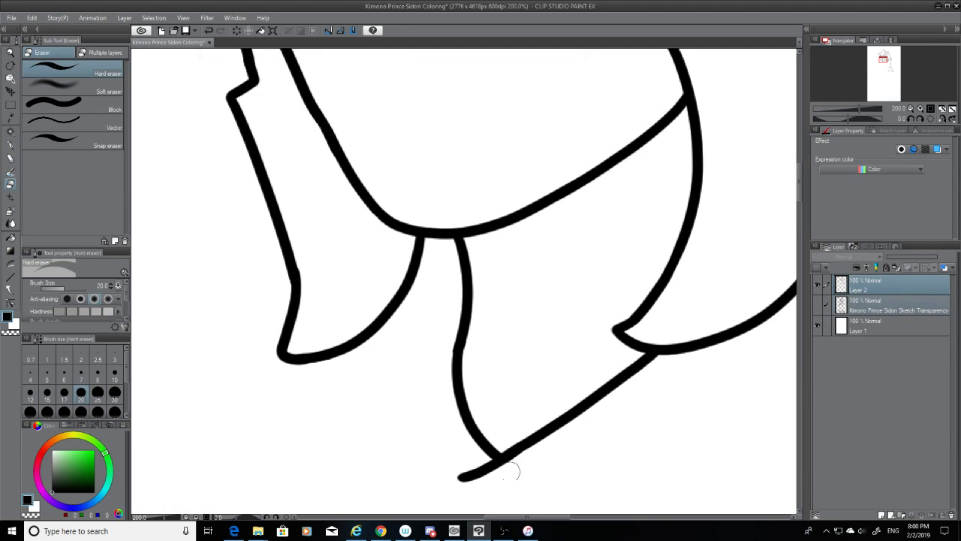
click(817, 304)
key(p)
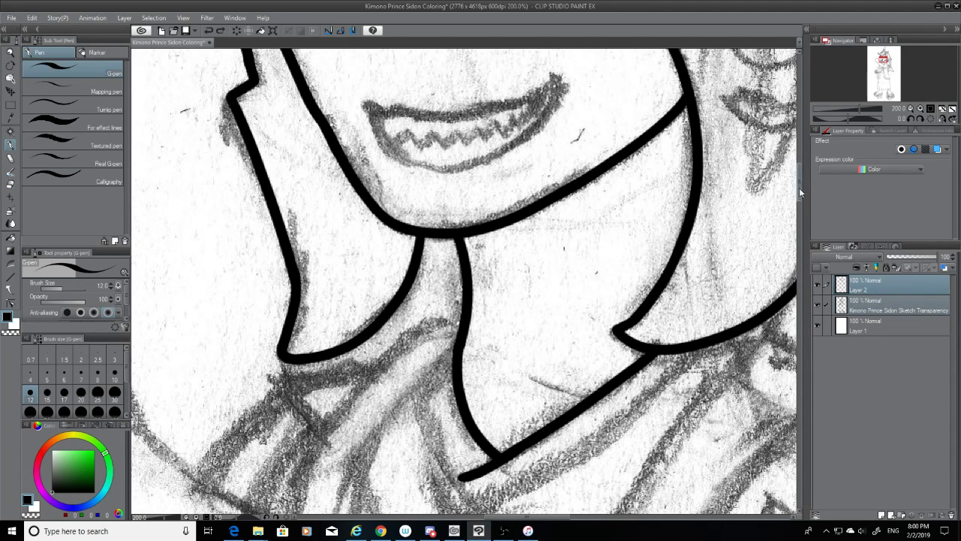
Ink a second neckline edge just below the first, running diagonally from the right head tail's tip past the neckline point
drag(799, 188, 800, 200)
mouse_move(703, 182)
mouse_down()
mouse_move(617, 258)
mouse_move(448, 358)
mouse_up()
key(ctrl+z)
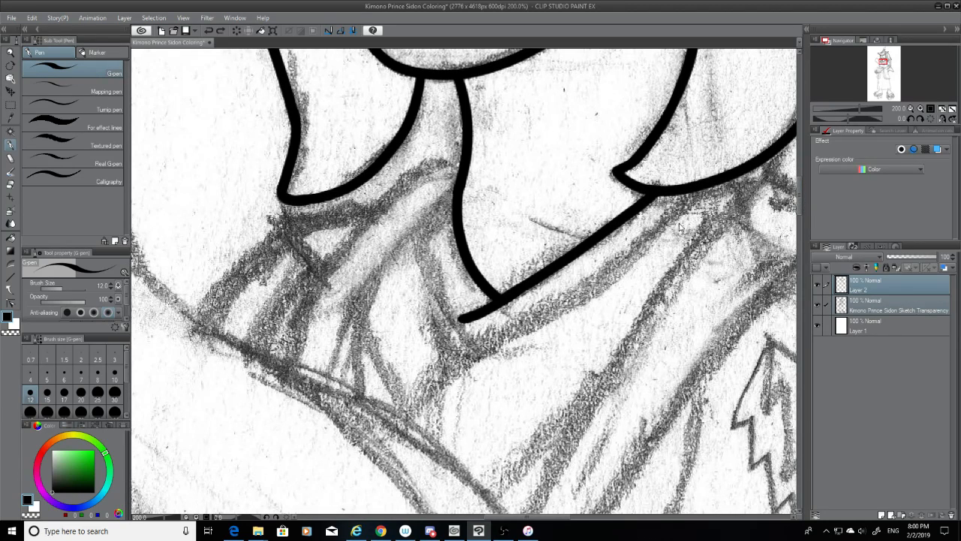
drag(699, 187, 411, 405)
key(ctrl+z)
drag(696, 189, 398, 425)
key(ctrl+z)
drag(698, 188, 391, 428)
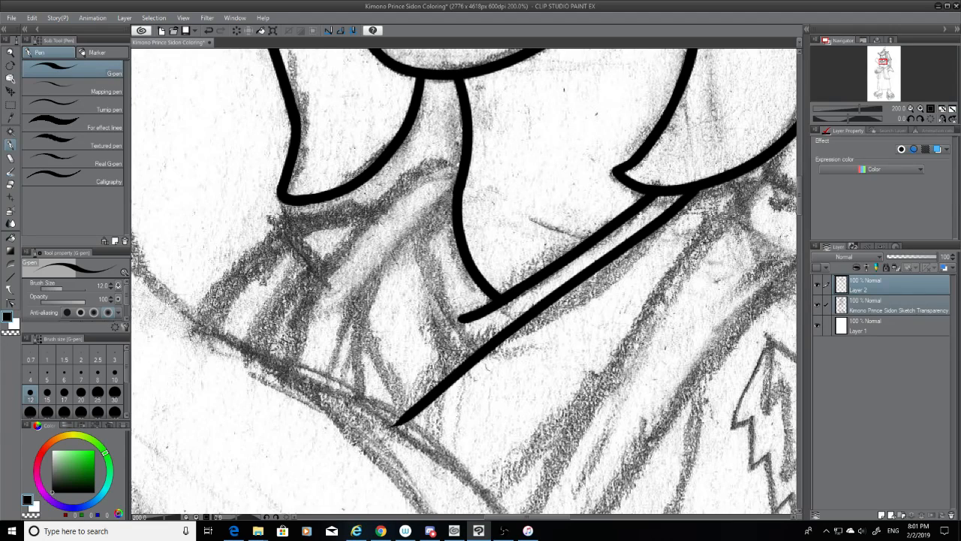
key(ctrl+z)
mouse_move(698, 188)
mouse_down()
mouse_move(384, 434)
mouse_move(398, 422)
mouse_move(415, 436)
mouse_move(398, 426)
mouse_move(409, 417)
mouse_up()
click(9, 185)
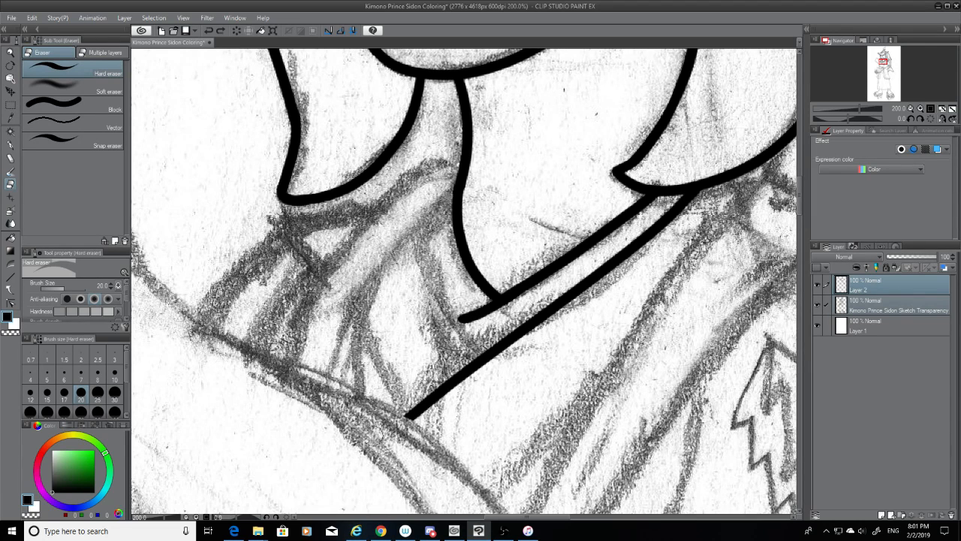
Ink the collar's inner curve, bowing from the neck line down to the second neckline edge
click(10, 145)
mouse_move(449, 180)
mouse_down()
mouse_move(441, 287)
mouse_move(459, 334)
mouse_up()
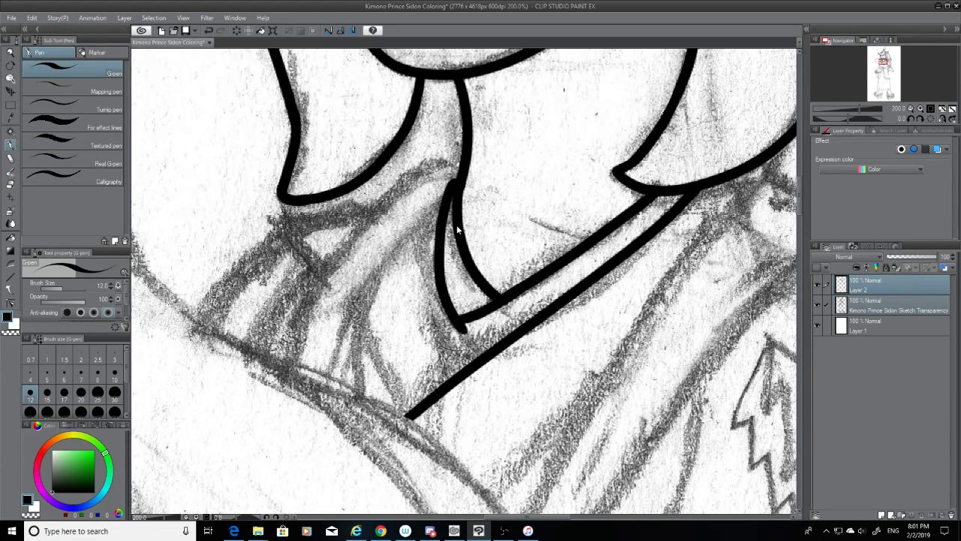
key(ctrl+z)
drag(455, 186, 479, 358)
key(ctrl+z)
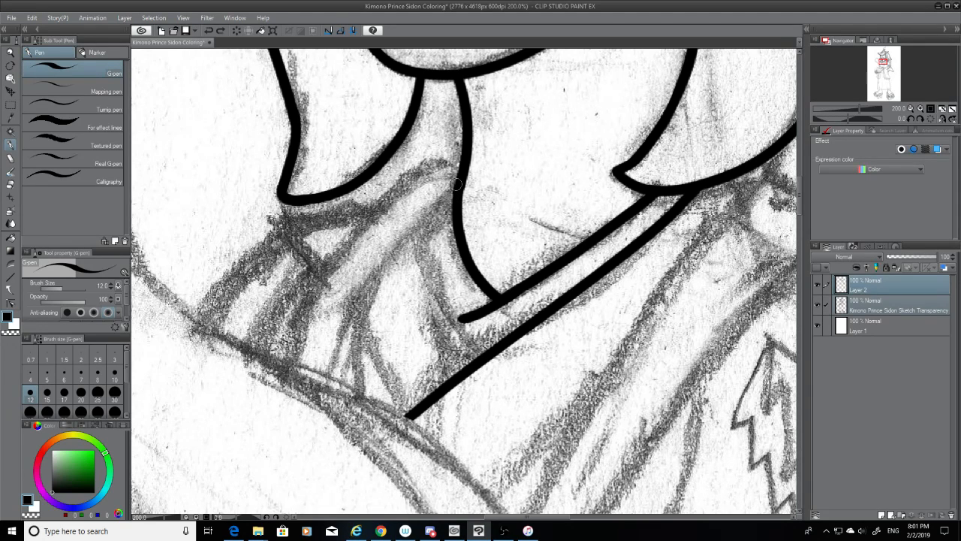
mouse_move(455, 184)
mouse_down()
mouse_move(422, 225)
mouse_move(476, 359)
mouse_up()
key(ctrl+z)
mouse_move(454, 186)
mouse_down()
mouse_move(458, 297)
mouse_move(489, 343)
mouse_up()
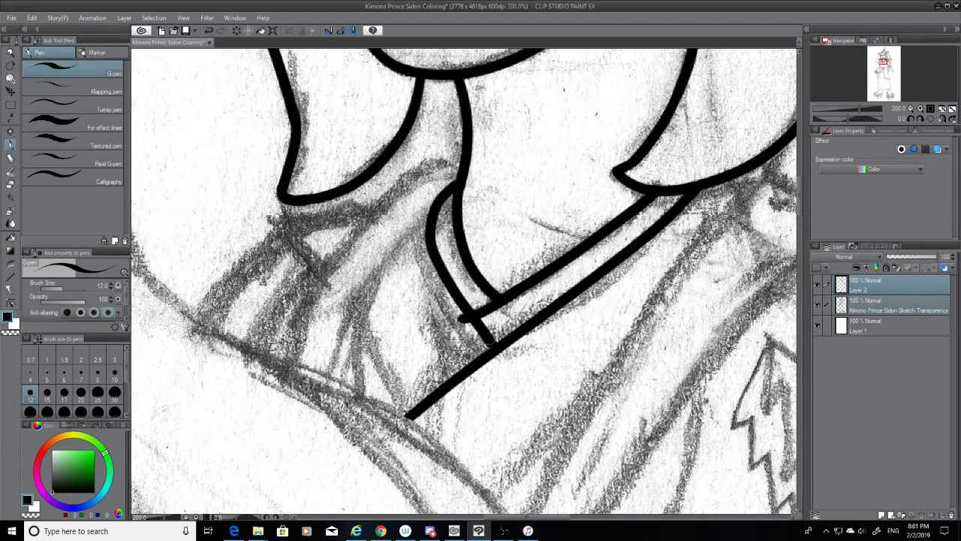
key(ctrl+z)
mouse_move(455, 191)
mouse_down()
mouse_move(443, 314)
mouse_move(492, 365)
mouse_up()
key(ctrl+z)
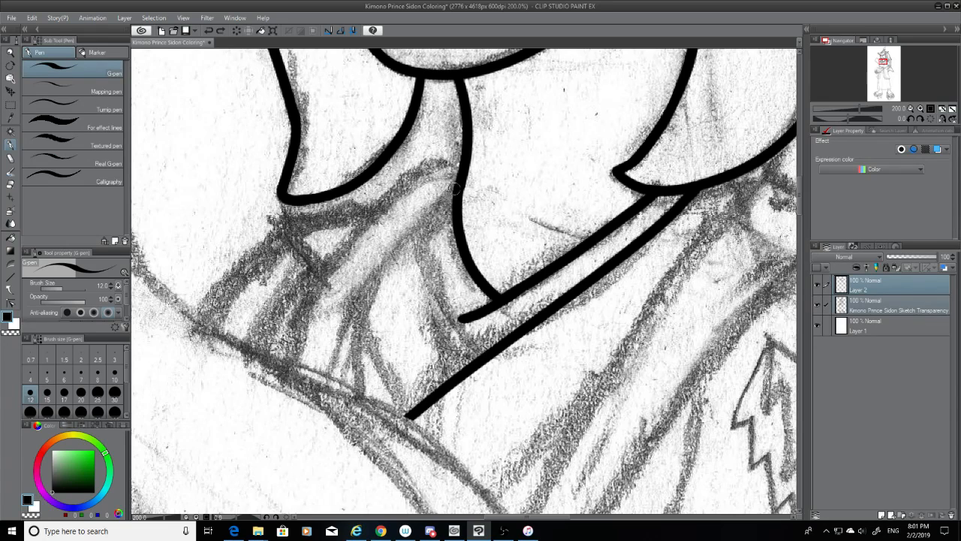
mouse_move(454, 190)
mouse_down()
mouse_move(438, 207)
mouse_move(492, 350)
mouse_up()
key(ctrl+z)
mouse_move(455, 188)
mouse_down()
mouse_move(426, 277)
mouse_move(492, 351)
mouse_up()
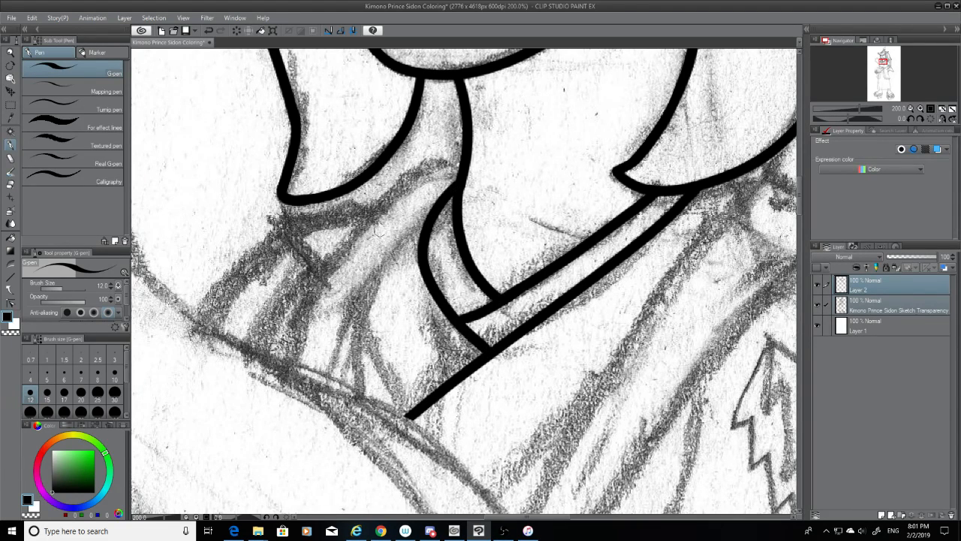
Ink a wider collar curve outside the inner one, ending at the lower tip of the second neckline edge
mouse_move(439, 201)
mouse_down()
mouse_move(362, 338)
mouse_move(417, 411)
mouse_up()
key(ctrl+z)
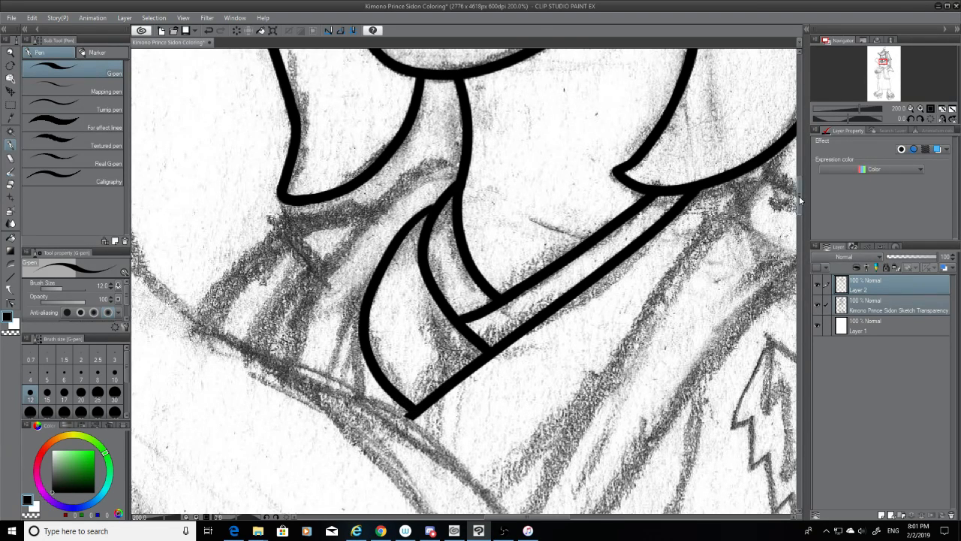
Ink the long kimono lapel edge from beneath the right head tail steeply down to the sketched chest line
drag(799, 196, 799, 201)
drag(751, 112, 529, 481)
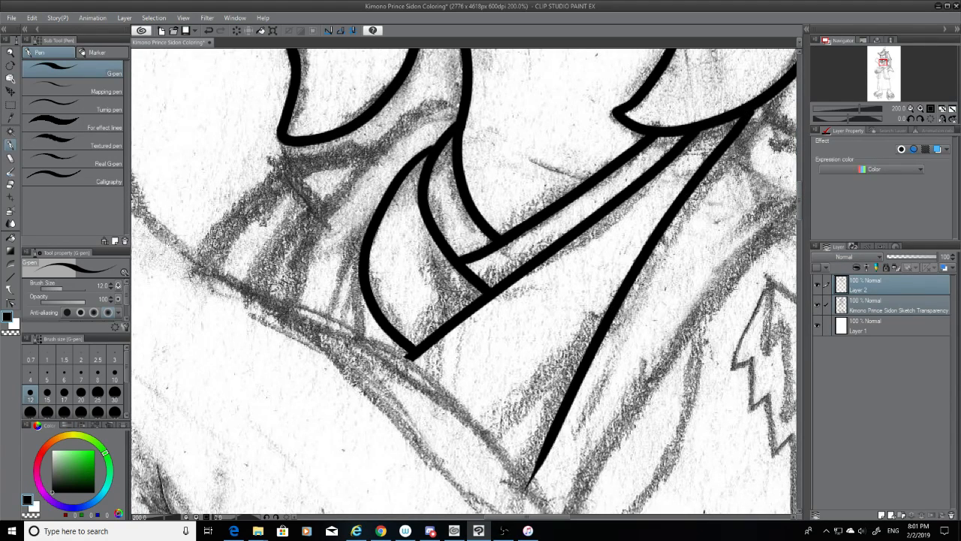
key(ctrl+z)
drag(739, 120, 538, 476)
key(ctrl+z)
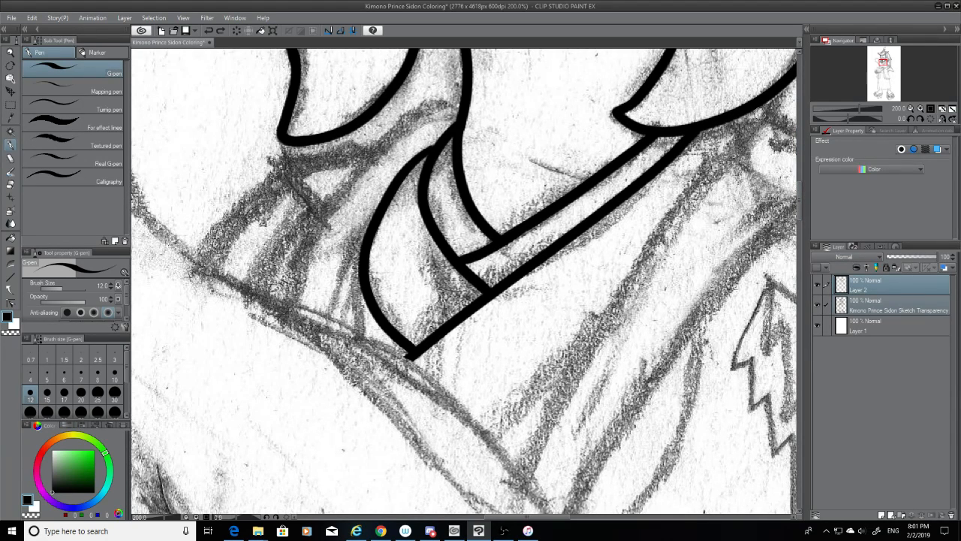
drag(759, 114, 534, 467)
key(ctrl+z)
mouse_move(760, 118)
mouse_down()
mouse_move(514, 490)
mouse_move(497, 481)
mouse_up()
click(9, 184)
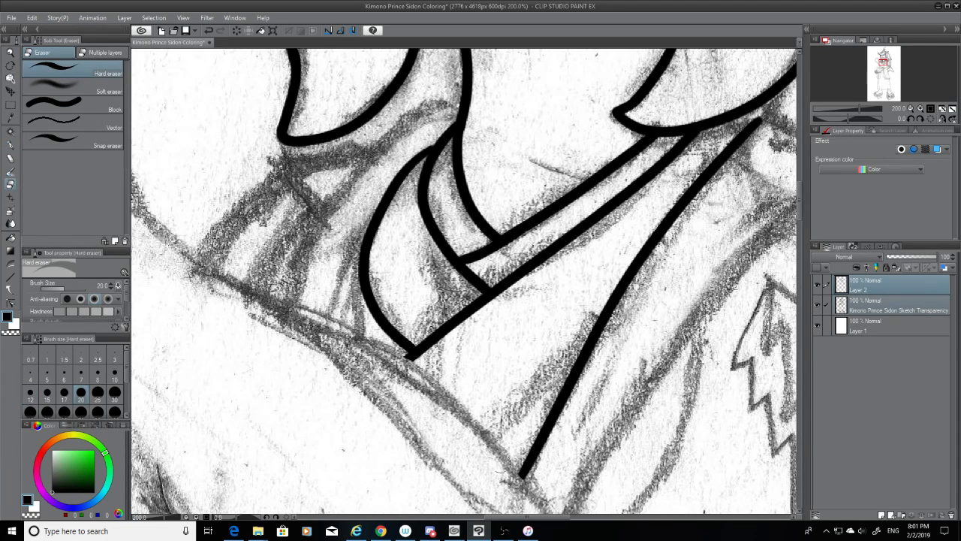
Ink a short fold line branching off the long lapel edge down to the sketched chest line
click(9, 145)
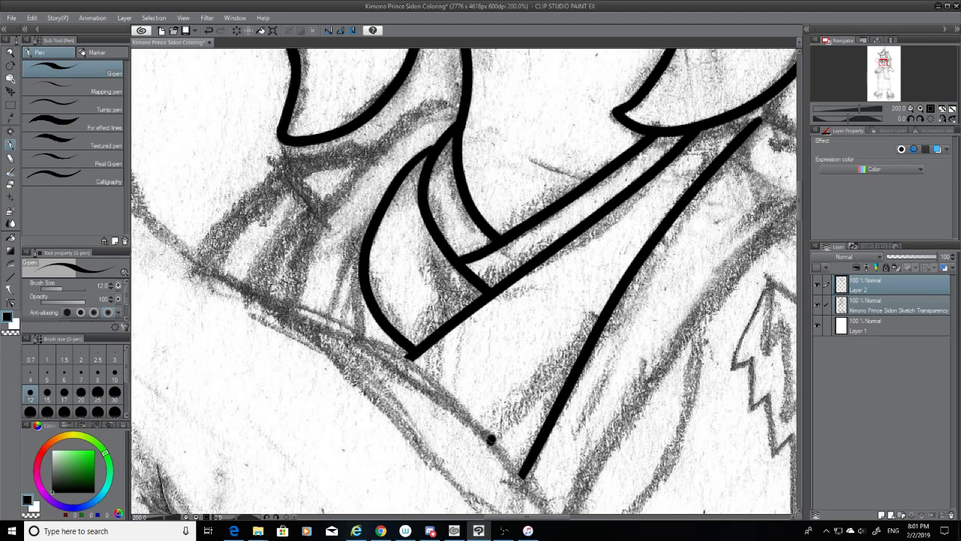
mouse_move(489, 441)
mouse_down()
mouse_move(590, 333)
mouse_move(474, 444)
mouse_up()
key(ctrl+z)
click(10, 184)
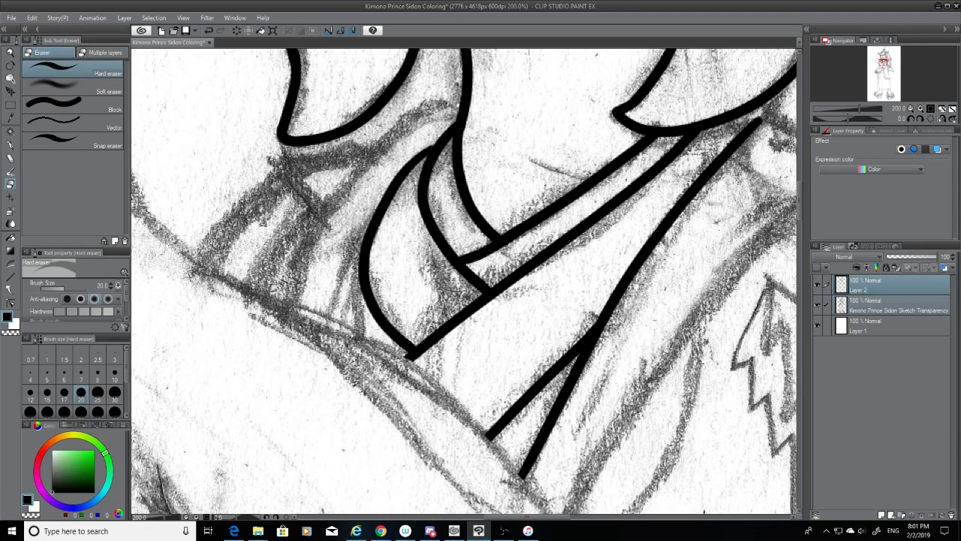
Ink a short fold line dropping from the outer collar curve to the sketched shoulder line
click(9, 144)
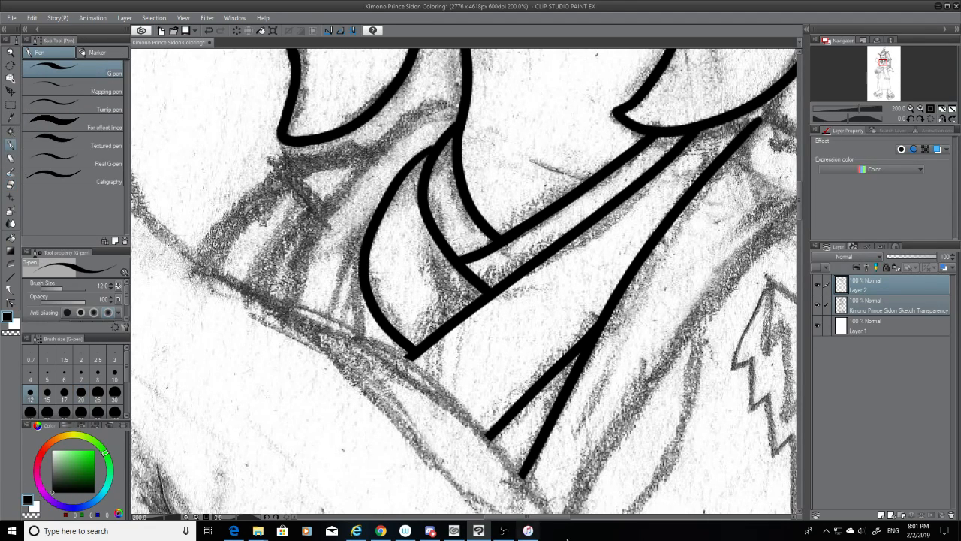
drag(550, 517, 529, 517)
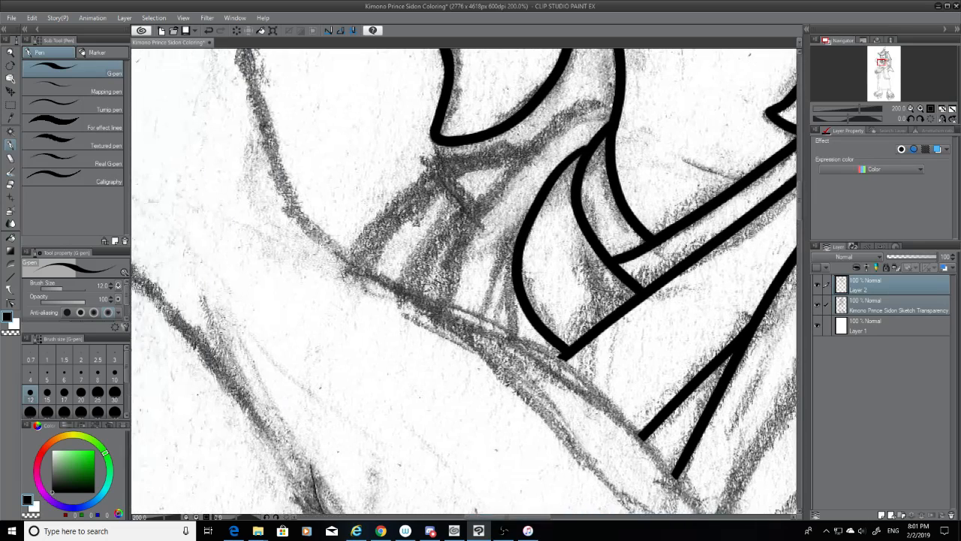
mouse_move(517, 248)
mouse_down()
mouse_move(516, 347)
mouse_move(499, 339)
mouse_up()
click(10, 184)
click(10, 144)
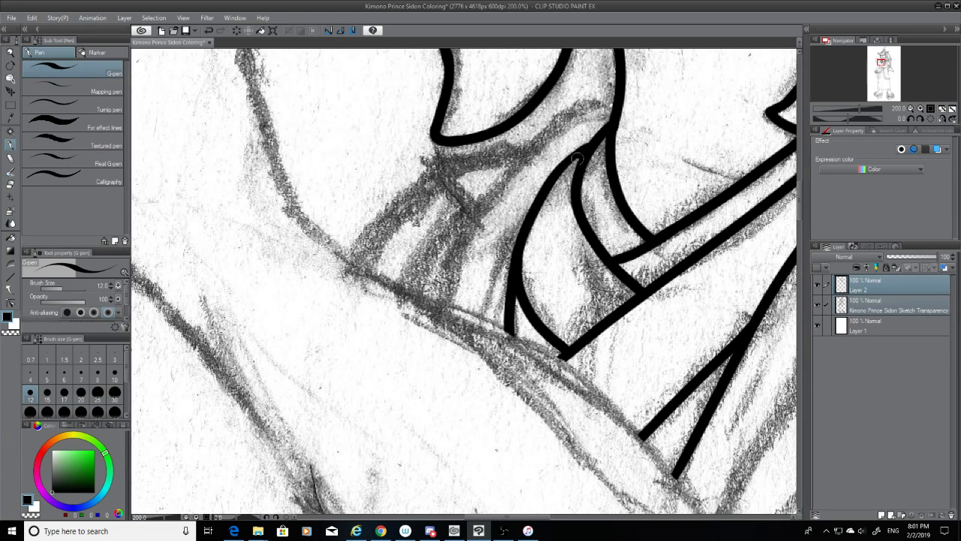
Ink the back collar curve from the neck line down under the left head tail to the sketched shoulder line
drag(802, 206, 799, 197)
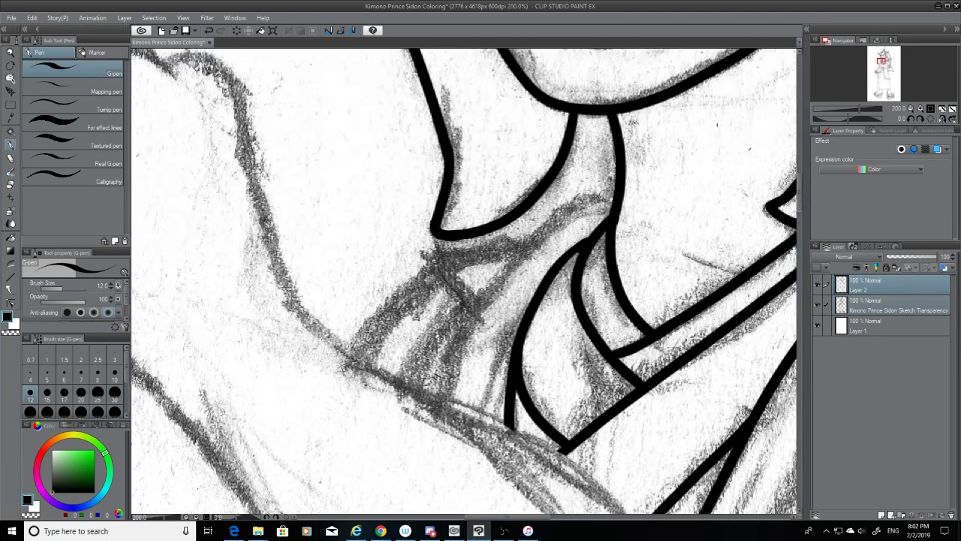
mouse_move(613, 201)
mouse_down()
mouse_move(479, 309)
mouse_move(429, 408)
mouse_move(425, 401)
mouse_up()
click(12, 184)
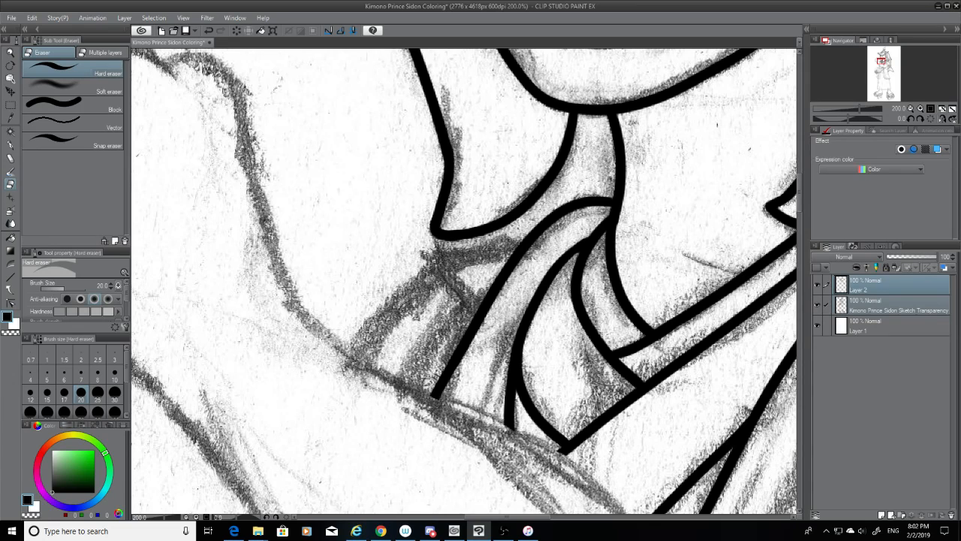
Ink the collar's small folded corner under the left head tail with a diagonal side and a top edge meeting the back collar curve
click(11, 145)
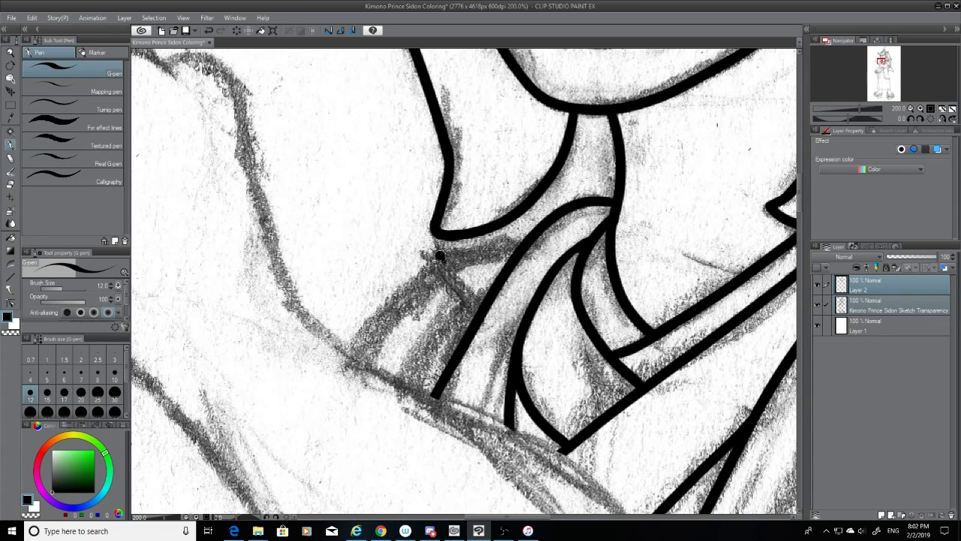
mouse_move(434, 252)
mouse_down()
mouse_move(482, 323)
mouse_move(475, 312)
mouse_up()
key(ctrl+z)
key(ctrl+z)
drag(430, 254, 474, 320)
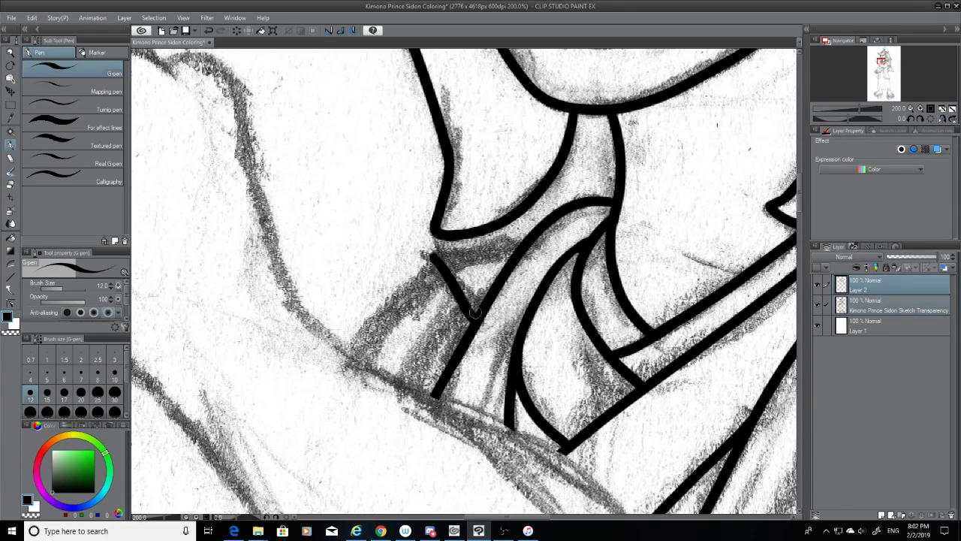
key(ctrl+z)
drag(449, 260, 522, 240)
key(ctrl+z)
key(ctrl+z)
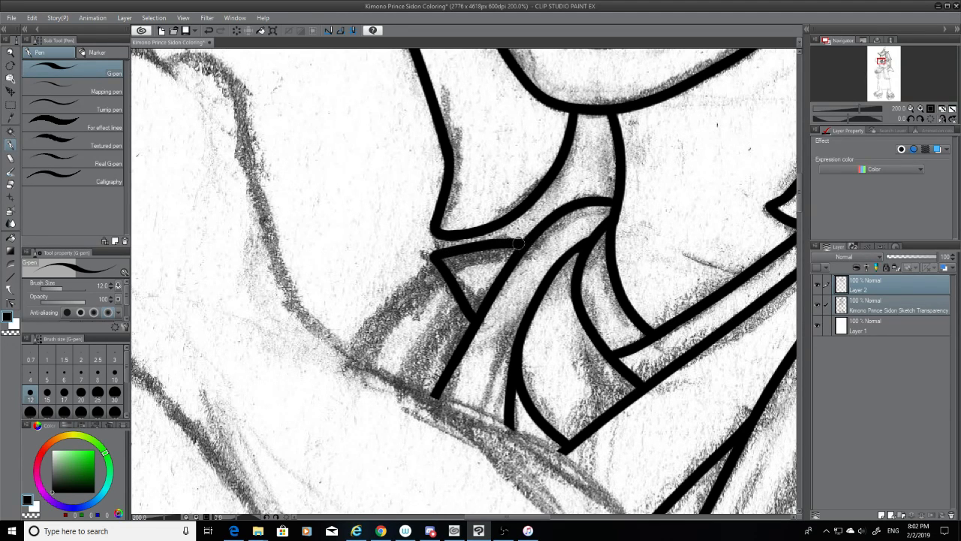
Try to ink the collar's curved outer edge from the folded corner down to the sketched shoulder line
mouse_move(442, 263)
mouse_down()
mouse_move(377, 332)
mouse_move(361, 371)
mouse_up()
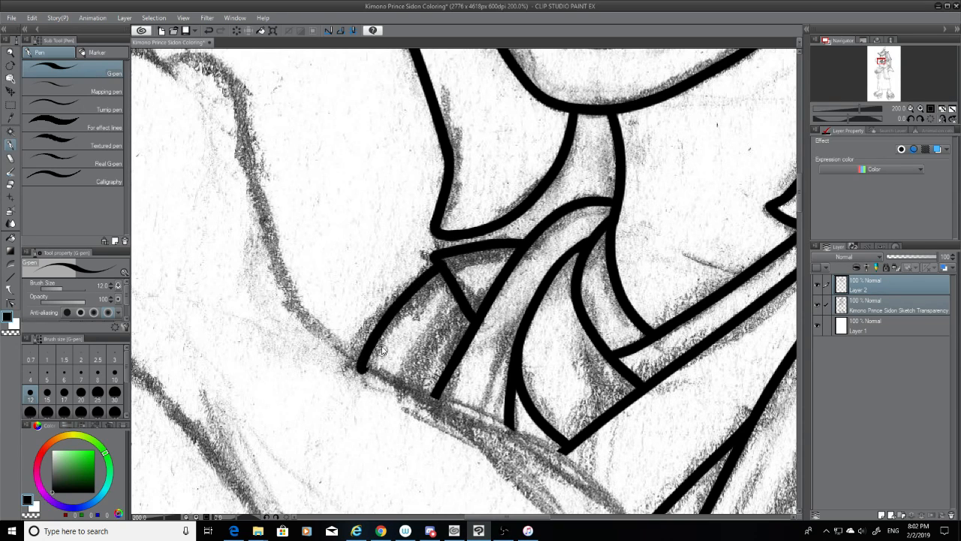
key(ctrl+z)
key(ctrl+y)
key(ctrl+z)
drag(441, 266, 368, 363)
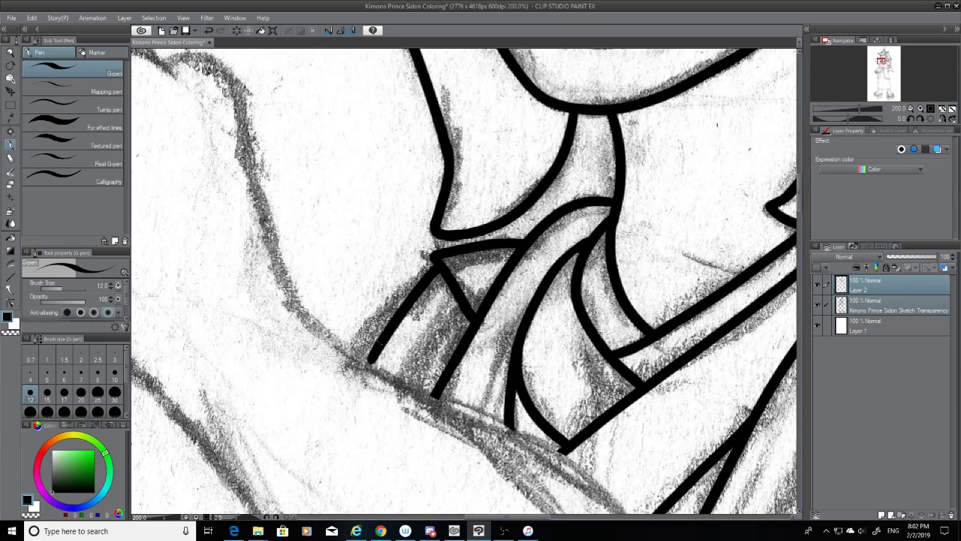
key(ctrl+z)
mouse_move(440, 267)
mouse_down()
mouse_move(359, 370)
mouse_move(365, 351)
mouse_move(431, 269)
mouse_move(360, 371)
mouse_up()
key(ctrl+z)
key(ctrl+z)
key(ctrl+y)
key(ctrl+z)
key(ctrl+z)
drag(439, 269, 359, 371)
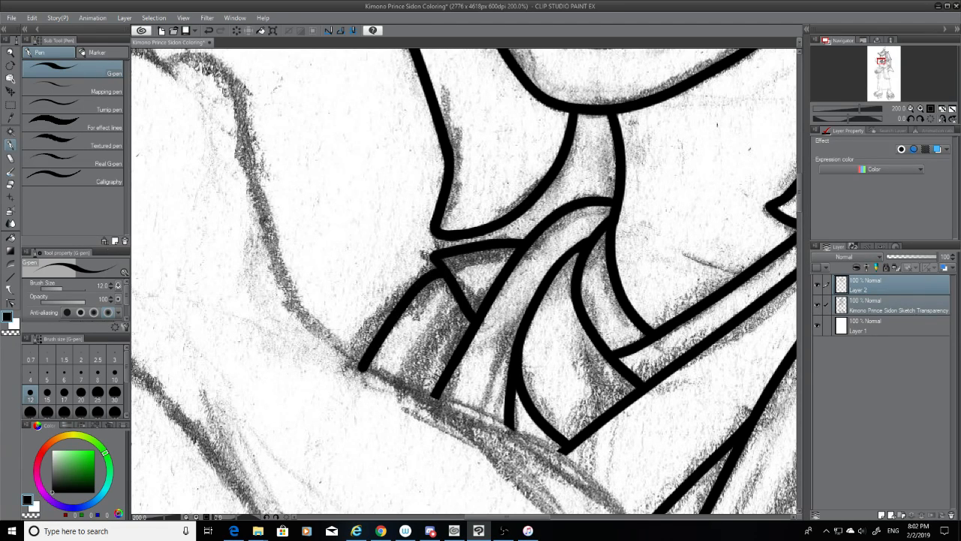
click(12, 239)
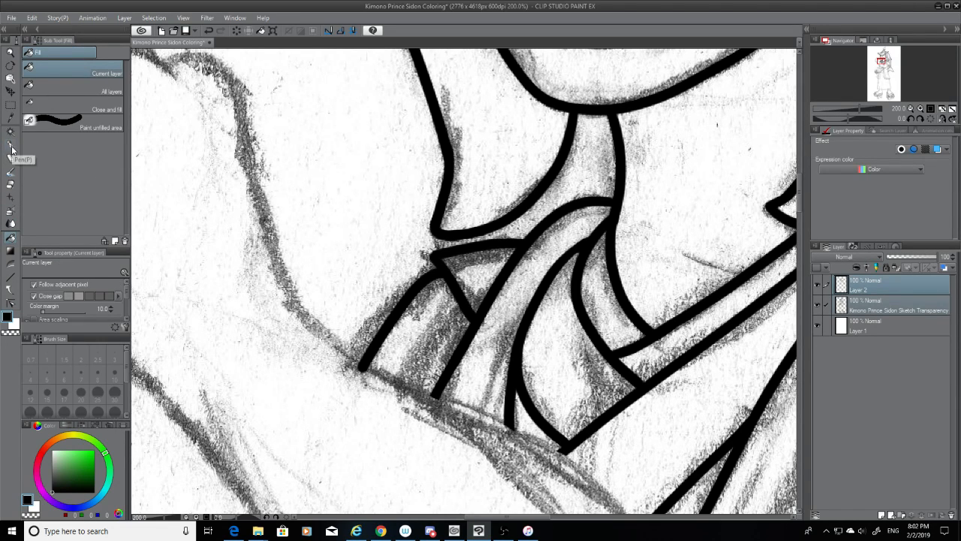
key(ctrl+z)
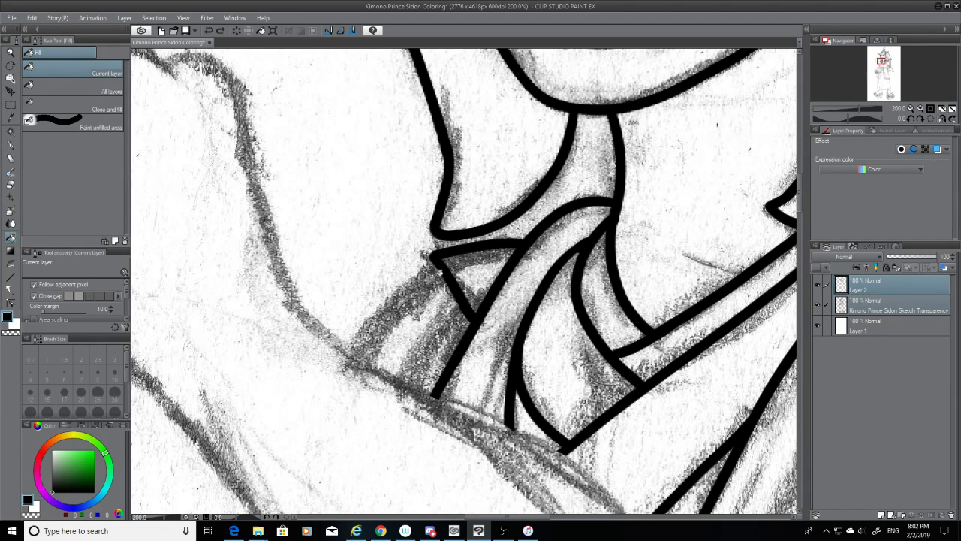
click(184, 250)
key(ctrl+z)
Ink the collar's outer edge with the G-pen as a gentle curve from the folded corner to just above the sketched shoulder line
click(15, 145)
drag(443, 271, 370, 356)
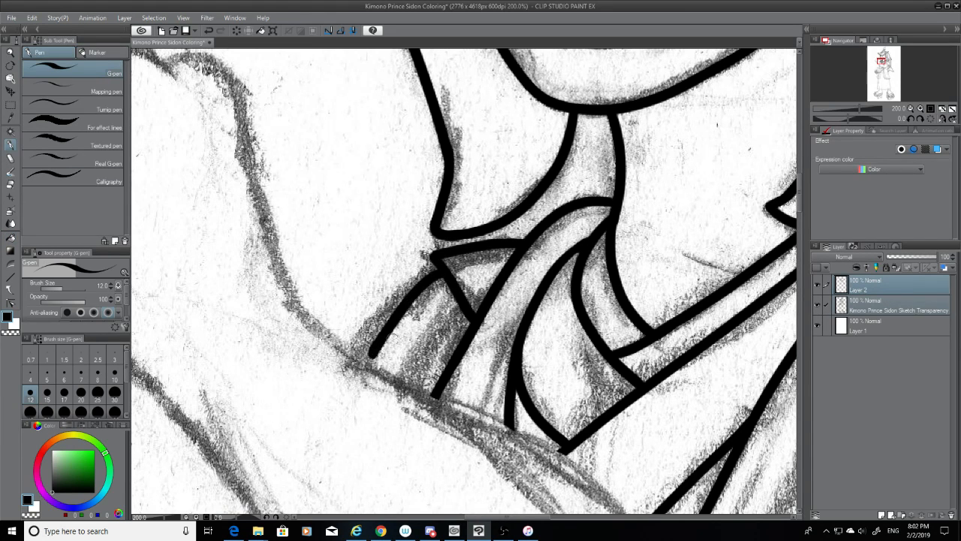
key(ctrl+z)
drag(448, 268, 369, 357)
key(ctrl+z)
drag(447, 268, 368, 359)
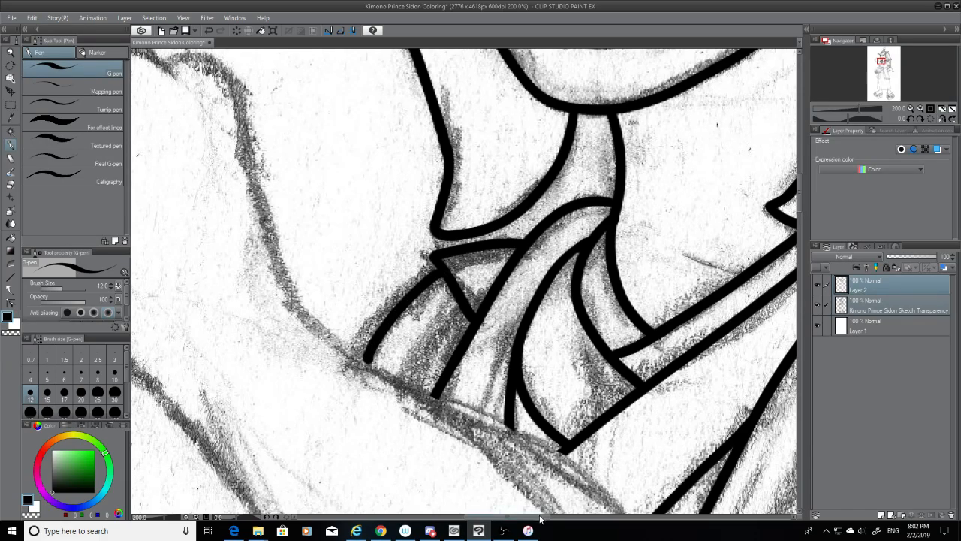
Ink the collar edge on the other shoulder, from the top of the long lapel edge past the end of the inked neck curve
drag(541, 517, 608, 532)
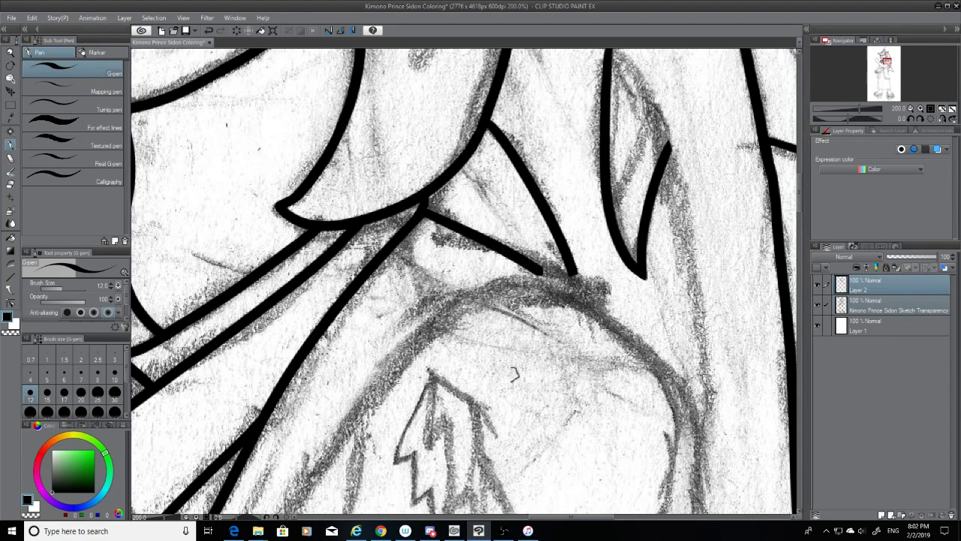
mouse_move(425, 209)
mouse_down()
mouse_move(613, 329)
mouse_move(660, 382)
mouse_up()
key(ctrl+z)
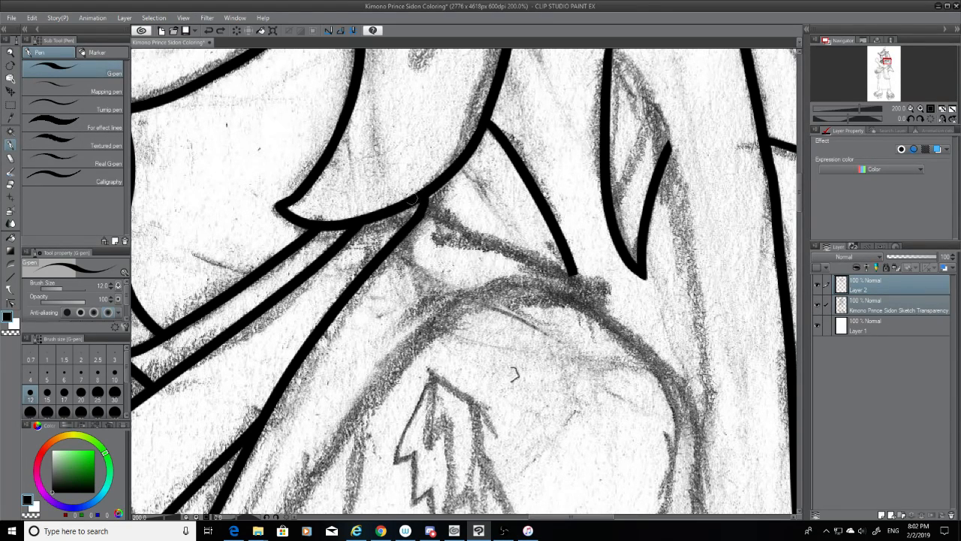
drag(425, 209, 631, 314)
key(ctrl+z)
mouse_move(425, 208)
mouse_down()
mouse_move(639, 291)
mouse_move(610, 273)
mouse_up()
Trim the pointed outer end of the new shoulder collar edge with the hard eraser and return to the G-pen
click(10, 184)
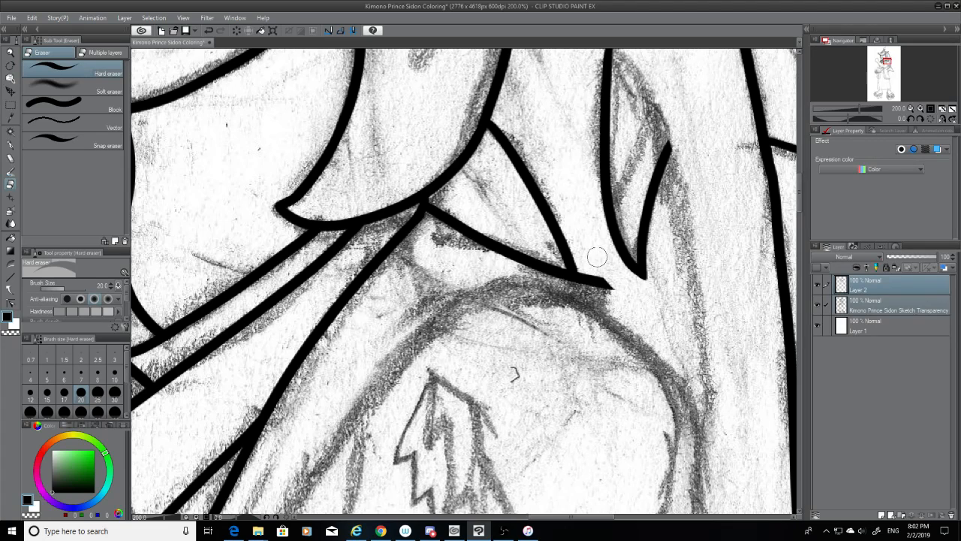
click(10, 145)
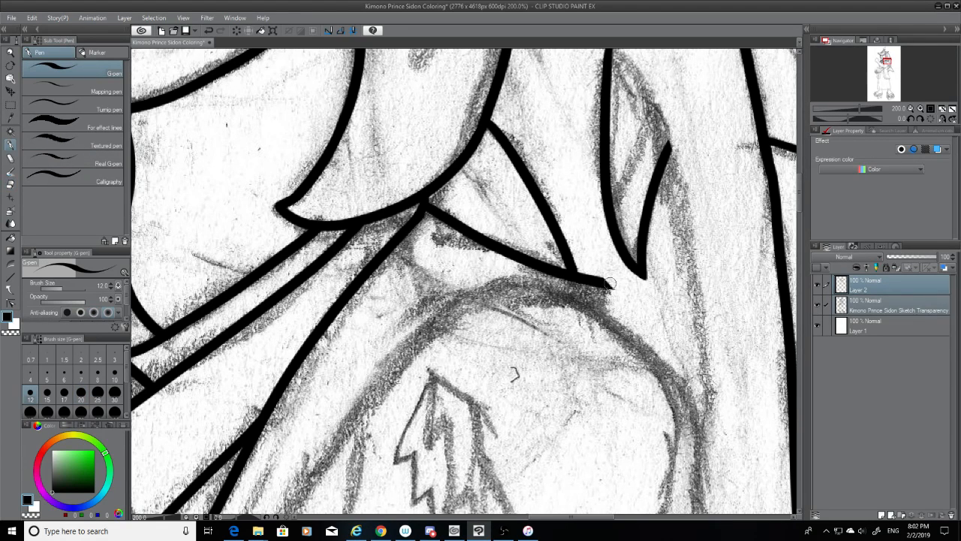
click(11, 184)
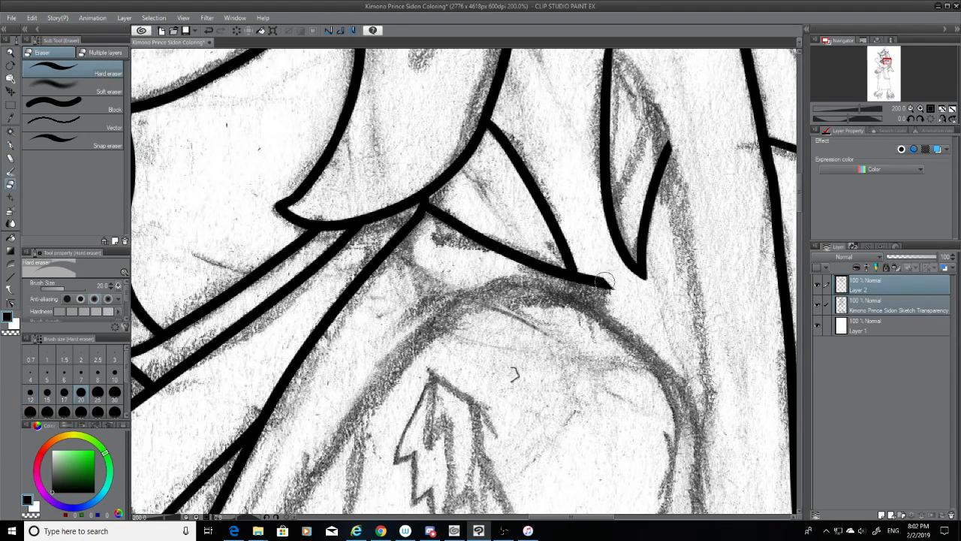
drag(622, 288, 618, 282)
click(10, 144)
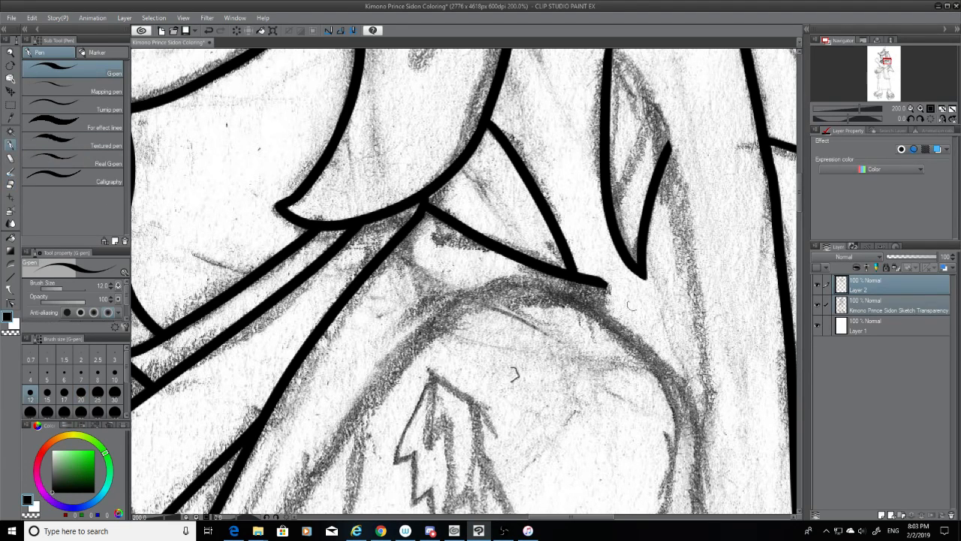
Ink the lapel's outer edge with the G-pen, curving from the pointed end of the shoulder collar edge down along the sketched line
drag(604, 283, 329, 425)
key(ctrl+z)
mouse_move(609, 283)
mouse_down()
mouse_move(417, 338)
mouse_move(321, 473)
mouse_up()
key(ctrl+z)
mouse_move(609, 283)
mouse_down()
mouse_move(350, 426)
mouse_move(329, 470)
mouse_up()
key(ctrl+z)
mouse_move(613, 286)
mouse_down()
mouse_move(538, 299)
mouse_move(313, 485)
mouse_up()
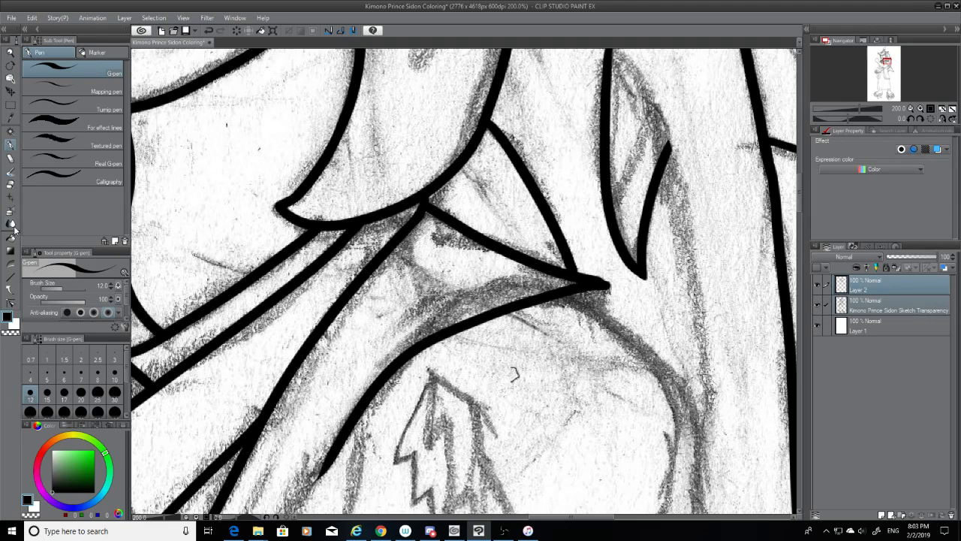
Trim back the lower end of the new lapel edge with the hard eraser and return to the G-pen
click(10, 186)
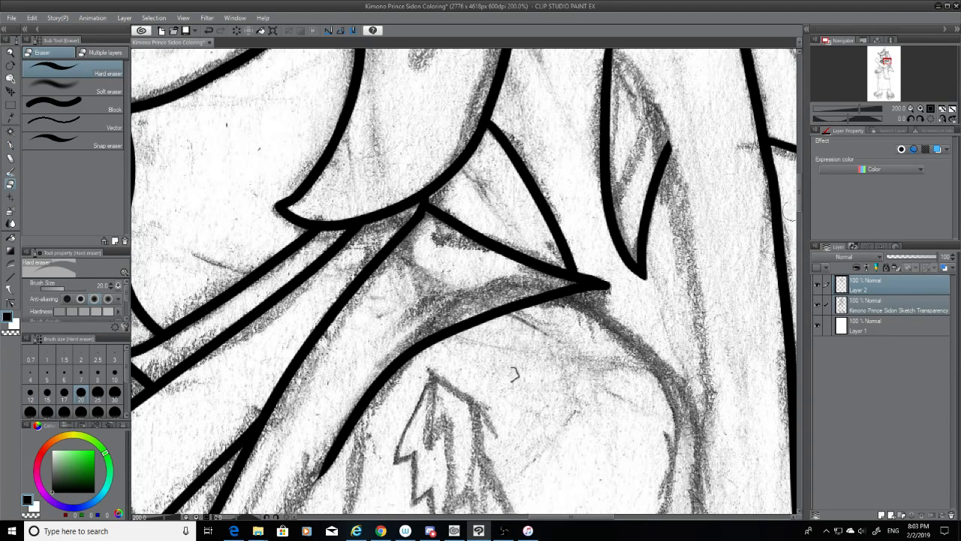
scroll(799, 211, down, 3)
scroll(799, 210, down, 4)
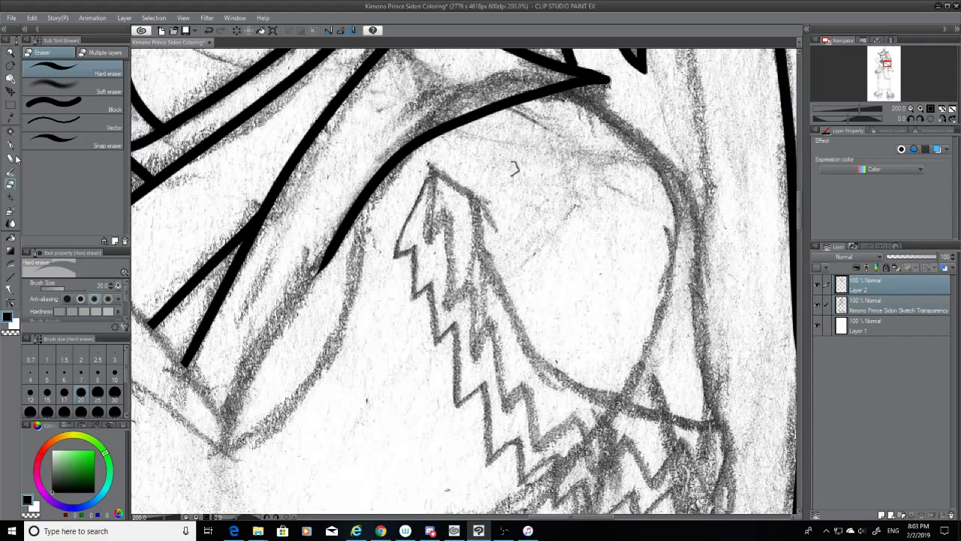
click(12, 146)
drag(575, 517, 538, 518)
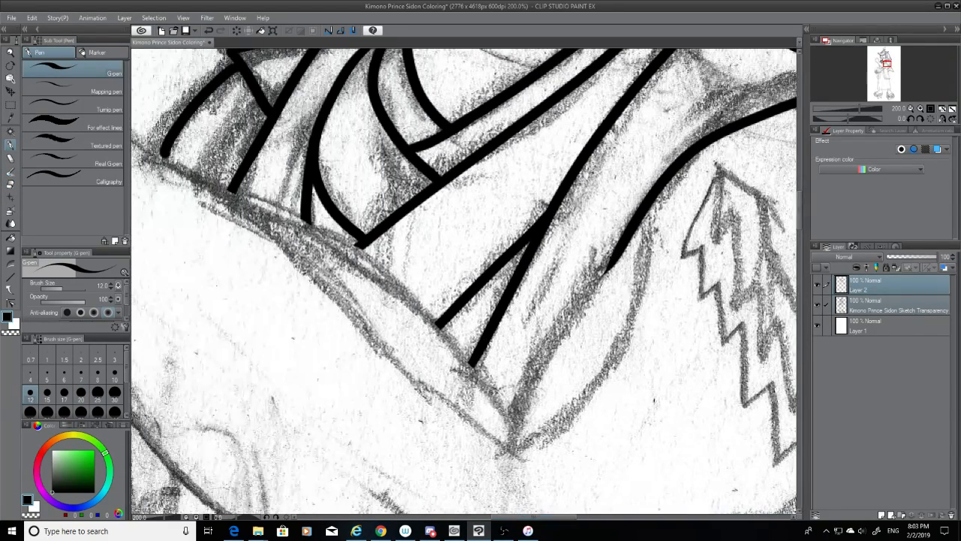
drag(602, 243, 511, 425)
key(ctrl+z)
click(11, 183)
mouse_move(603, 279)
mouse_down()
mouse_move(680, 246)
mouse_move(621, 245)
mouse_up()
click(10, 146)
Try to ink the continuation of the lapel's outer edge from its trimmed end down to the sketched point of the V
mouse_move(522, 431)
mouse_down()
mouse_move(526, 387)
mouse_move(630, 222)
mouse_up()
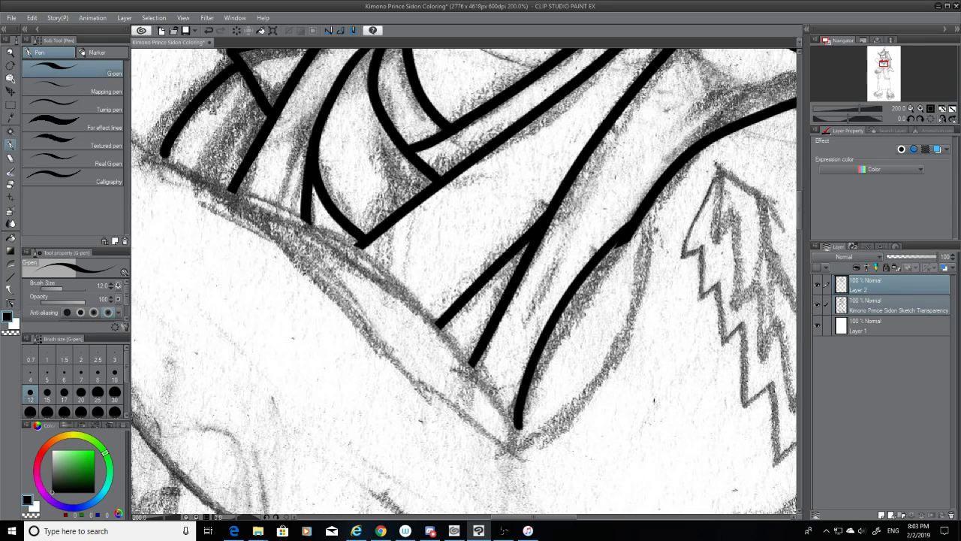
key(ctrl+z)
drag(612, 266, 506, 476)
key(ctrl+z)
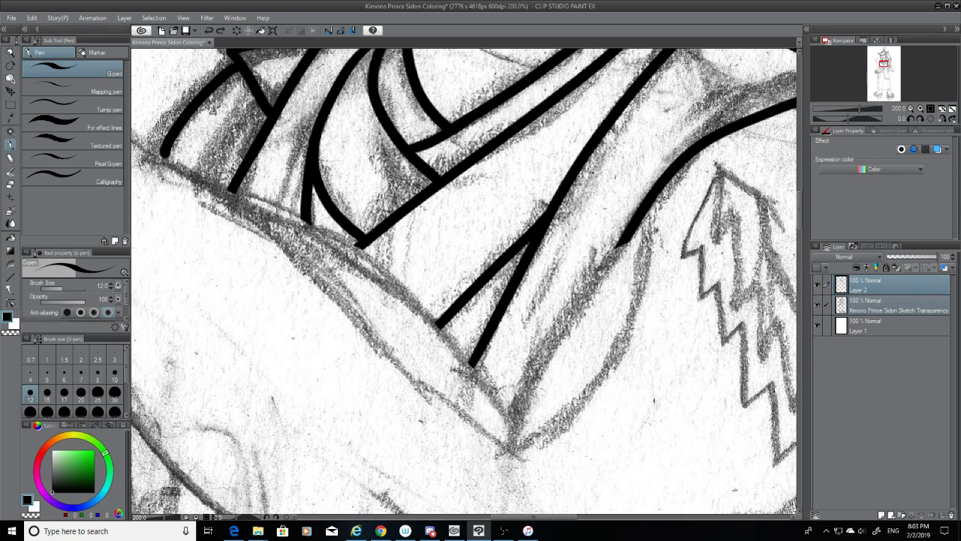
drag(625, 239, 516, 453)
key(ctrl+z)
drag(610, 262, 523, 434)
key(ctrl+z)
drag(611, 264, 497, 455)
key(ctrl+z)
mouse_move(611, 261)
mouse_down()
mouse_move(525, 443)
mouse_move(601, 248)
mouse_move(525, 490)
mouse_up()
key(ctrl+z)
key(ctrl+z)
key(ctrl+z)
drag(629, 239, 534, 422)
key(ctrl+z)
drag(628, 237, 527, 409)
key(ctrl+z)
mouse_move(630, 235)
mouse_down()
mouse_move(578, 307)
mouse_move(498, 461)
mouse_up()
key(ctrl+z)
drag(629, 235, 518, 443)
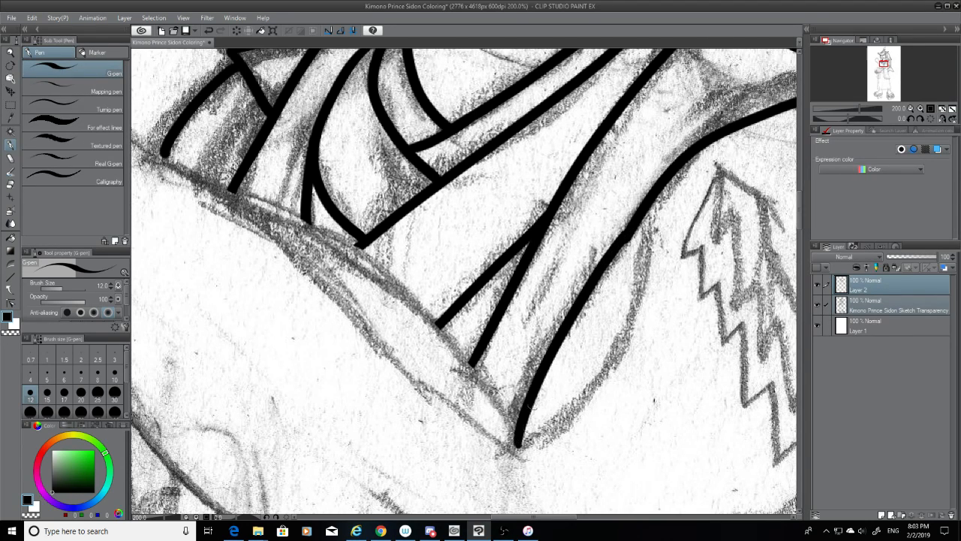
key(ctrl+z)
mouse_move(631, 234)
mouse_down()
mouse_move(567, 332)
mouse_move(527, 464)
mouse_move(560, 322)
mouse_move(504, 455)
mouse_up()
key(ctrl+z)
key(ctrl+z)
mouse_move(611, 263)
mouse_down()
mouse_move(515, 473)
mouse_move(509, 447)
mouse_move(596, 257)
mouse_move(530, 449)
mouse_move(620, 242)
mouse_move(580, 299)
mouse_up()
key(ctrl+z)
key(ctrl+z)
key(ctrl+z)
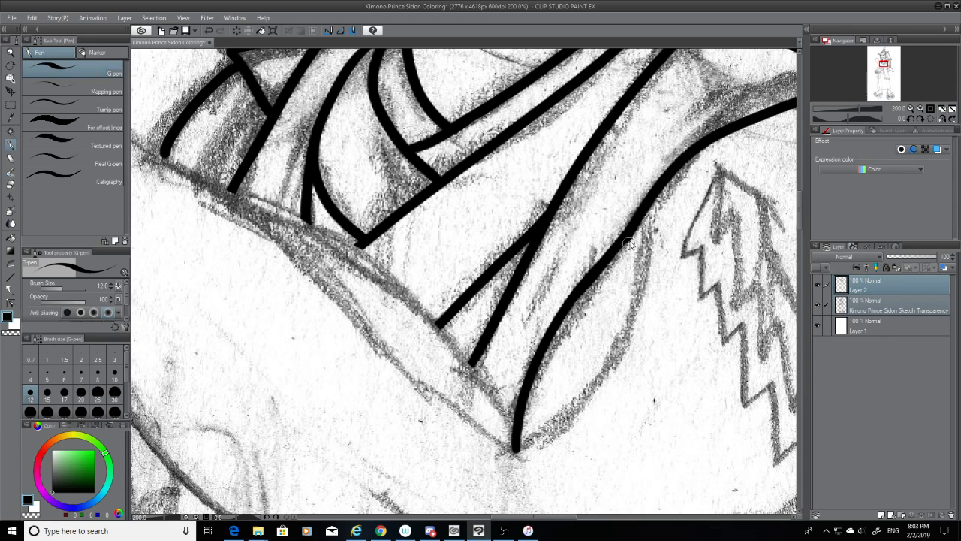
key(ctrl+z)
drag(634, 227, 574, 307)
key(ctrl+z)
drag(634, 230, 591, 285)
key(ctrl+z)
key(ctrl+z)
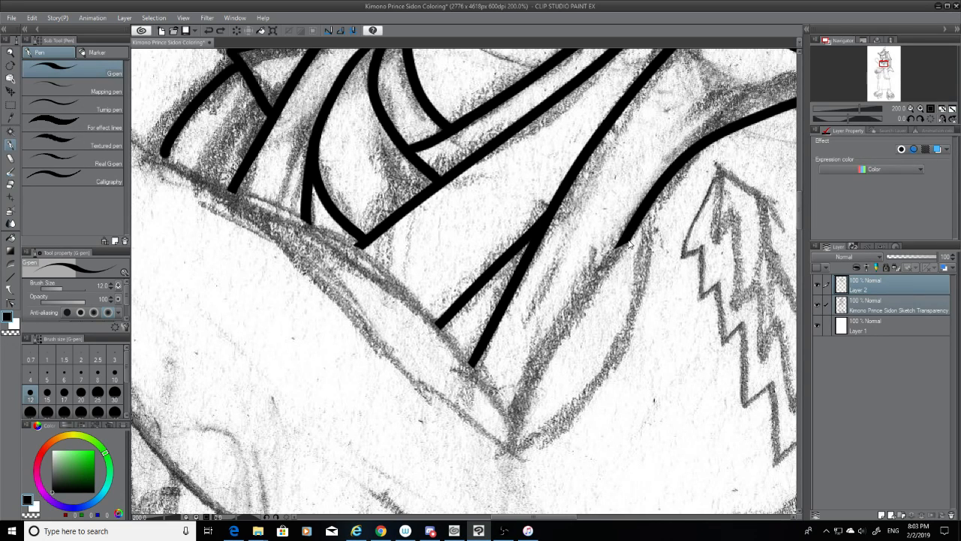
mouse_move(632, 232)
mouse_down()
mouse_move(517, 414)
mouse_move(532, 410)
mouse_move(524, 435)
mouse_move(620, 243)
mouse_up()
key(ctrl+z)
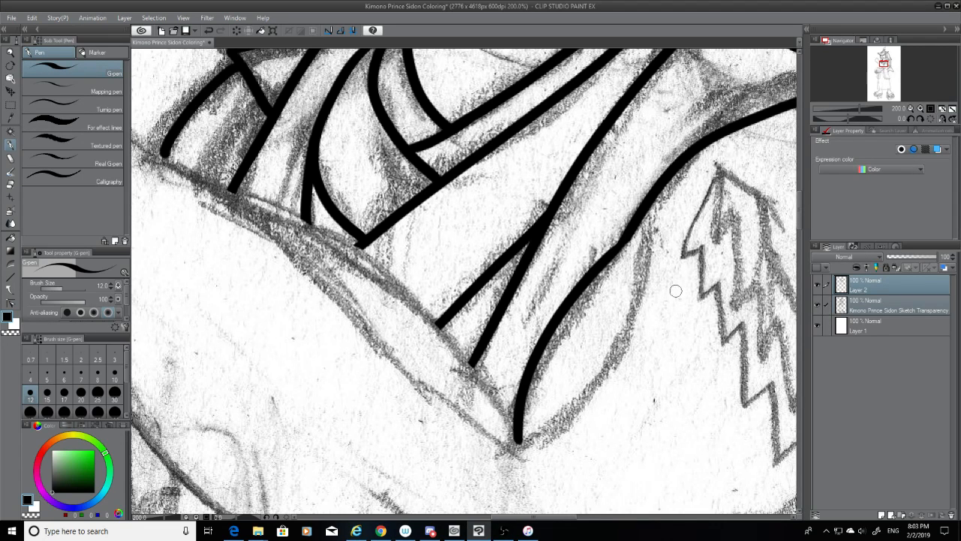
key(ctrl+z)
drag(629, 231, 510, 465)
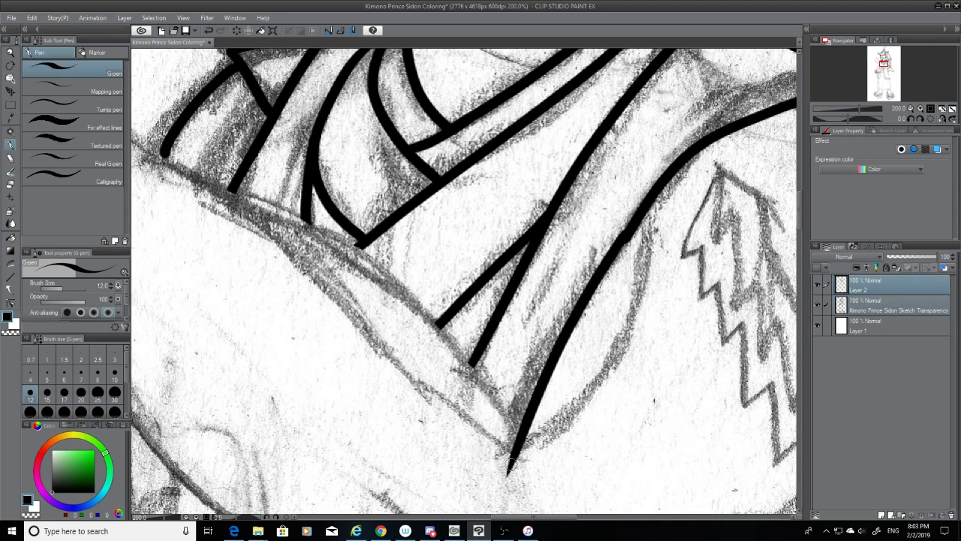
key(ctrl+z)
drag(634, 231, 531, 404)
key(ctrl+z)
Ink the lower stretch of the lapel's outer edge down to just above the sketched V point and clean up its tip
drag(627, 234, 512, 422)
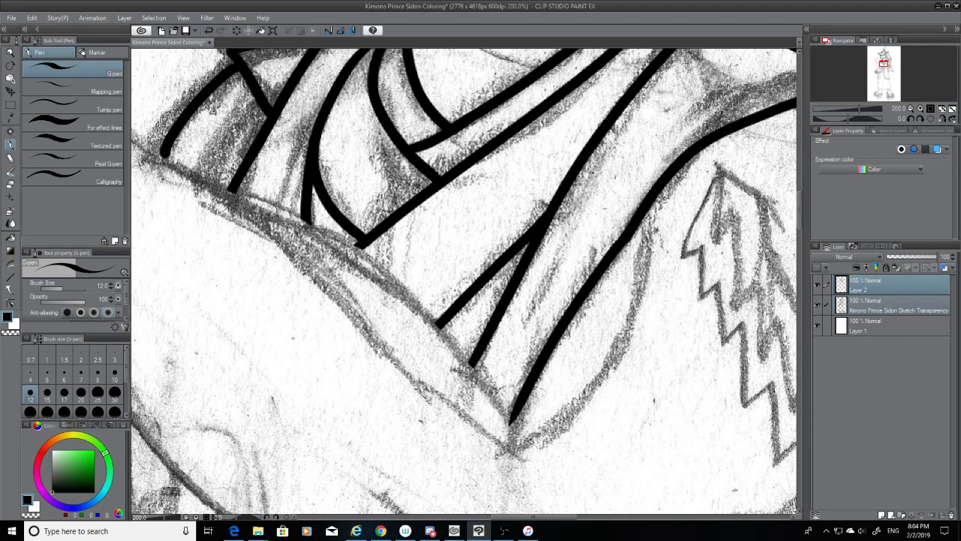
click(10, 183)
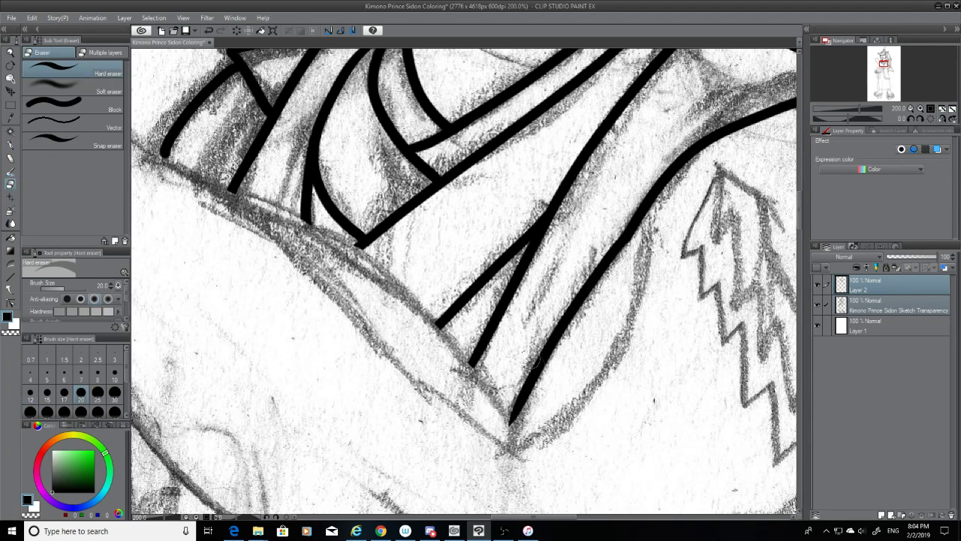
drag(506, 425, 510, 413)
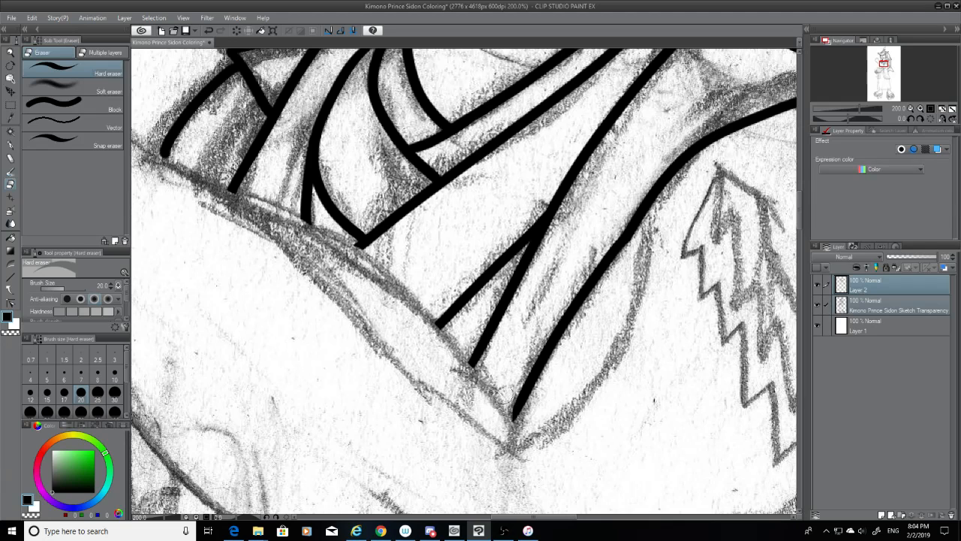
click(10, 145)
key(ctrl+z)
drag(515, 418, 512, 436)
key(ctrl+z)
key(ctrl+z)
key(ctrl+z)
key(ctrl+z)
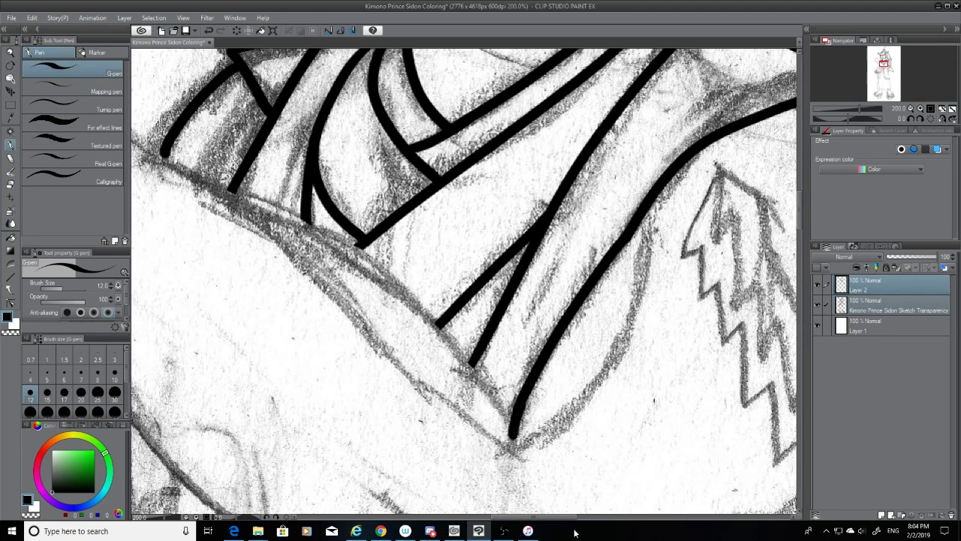
Ink the rounded shoulder curve from beneath the pointed collar corner, bending down along the sketched outer line
drag(574, 516, 640, 517)
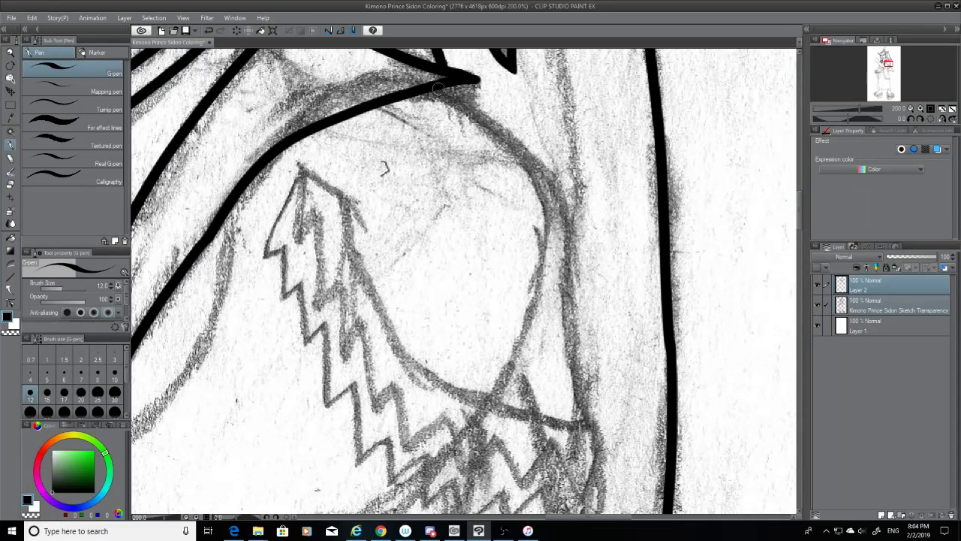
mouse_move(438, 88)
mouse_down()
mouse_move(513, 144)
mouse_move(548, 311)
mouse_up()
key(ctrl+z)
mouse_move(438, 87)
mouse_down()
mouse_move(566, 293)
mouse_move(568, 357)
mouse_up()
key(ctrl+z)
drag(439, 87, 582, 365)
key(ctrl+z)
drag(443, 84, 588, 372)
key(ctrl+z)
mouse_move(440, 84)
mouse_down()
mouse_move(580, 265)
mouse_move(570, 375)
mouse_up()
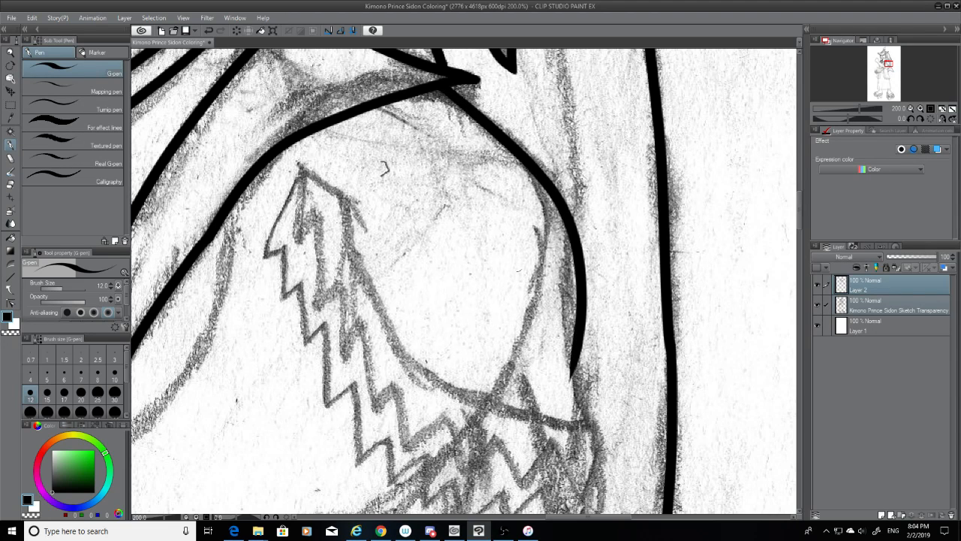
key(ctrl+z)
drag(440, 85, 560, 350)
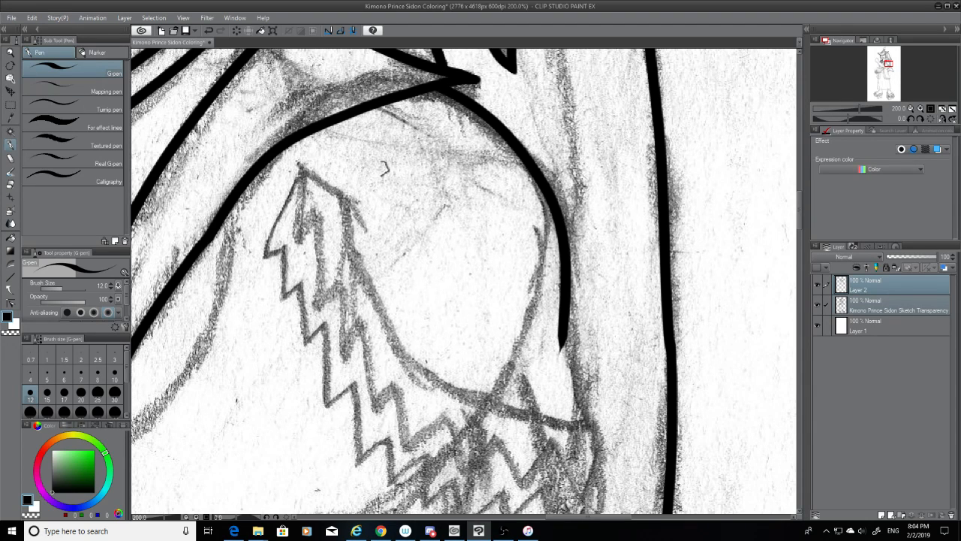
Cut back the straight lower part of the new shoulder curve with the hard eraser and return to the G-pen
key(alt+Tab)
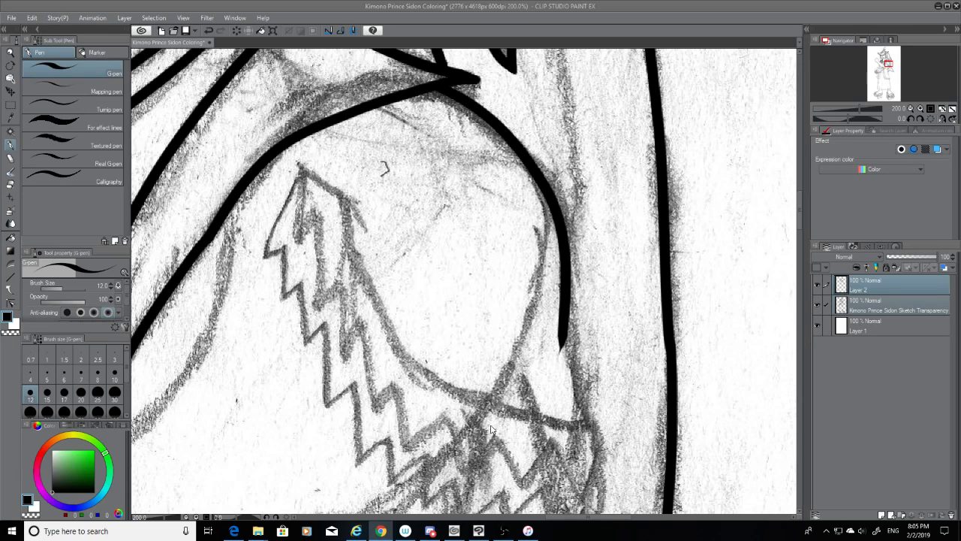
click(10, 185)
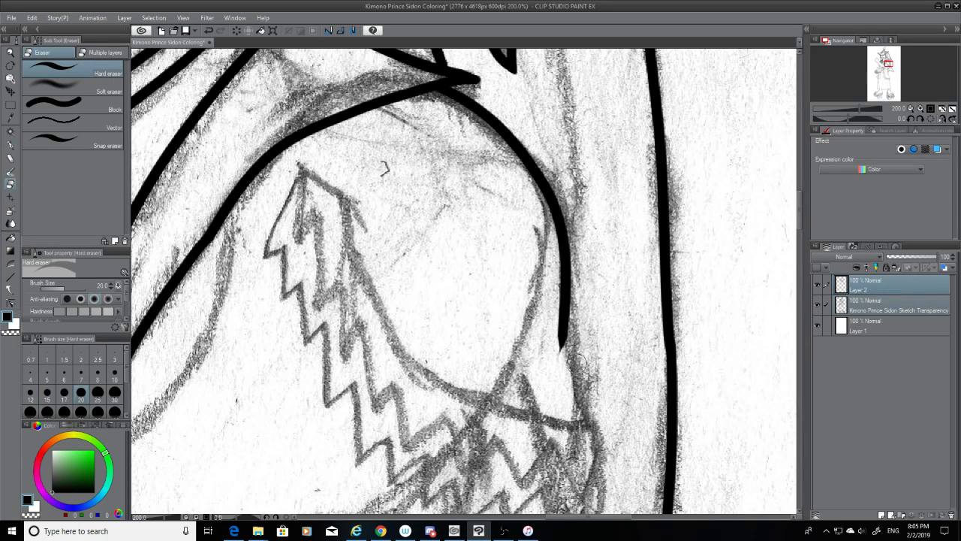
mouse_move(568, 351)
mouse_down()
mouse_move(559, 274)
mouse_move(571, 321)
mouse_move(607, 272)
mouse_up()
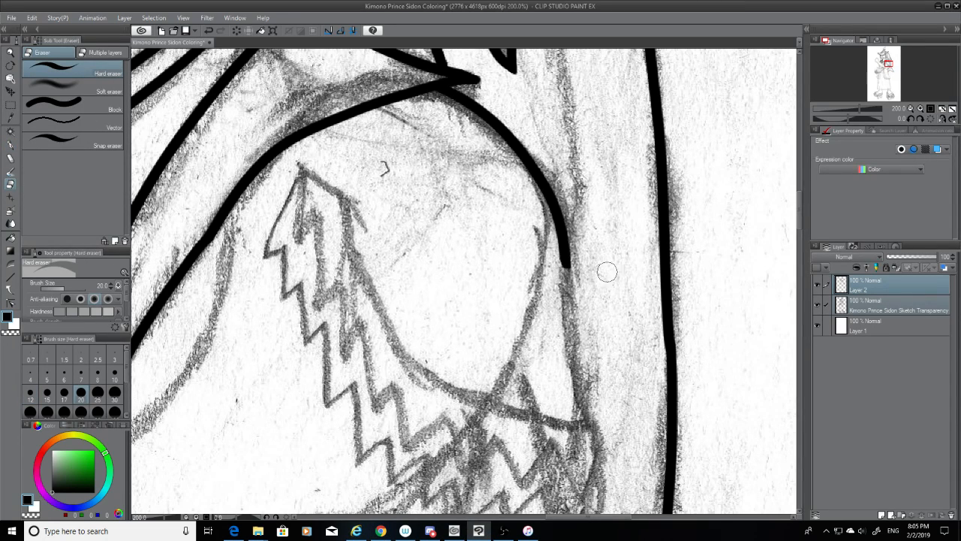
click(10, 146)
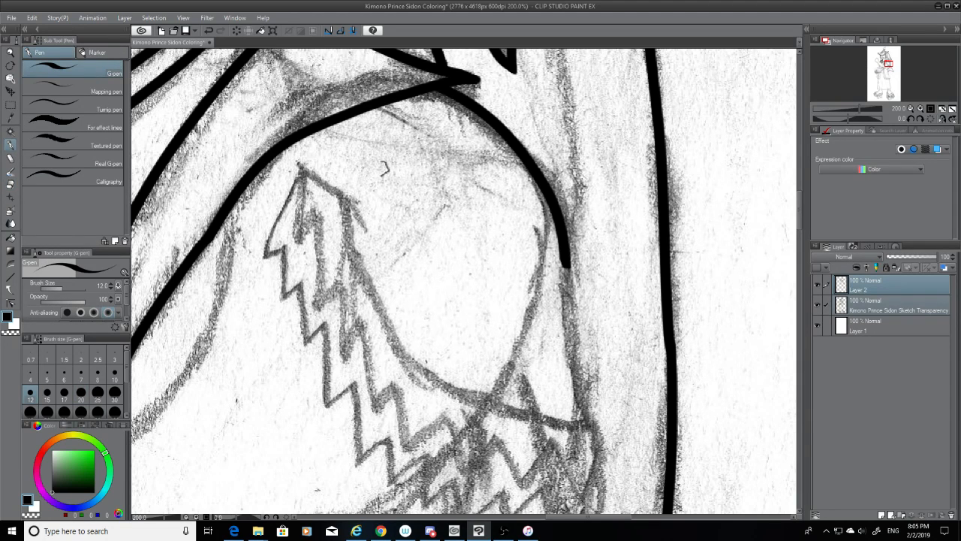
Extend the shoulder curve down to the outer end of the sketched zigzag band and trim its pointed tip with the hard eraser
mouse_move(561, 255)
mouse_down()
mouse_move(605, 410)
mouse_move(571, 312)
mouse_move(604, 472)
mouse_up()
key(ctrl+z)
scroll(794, 217, down, 3)
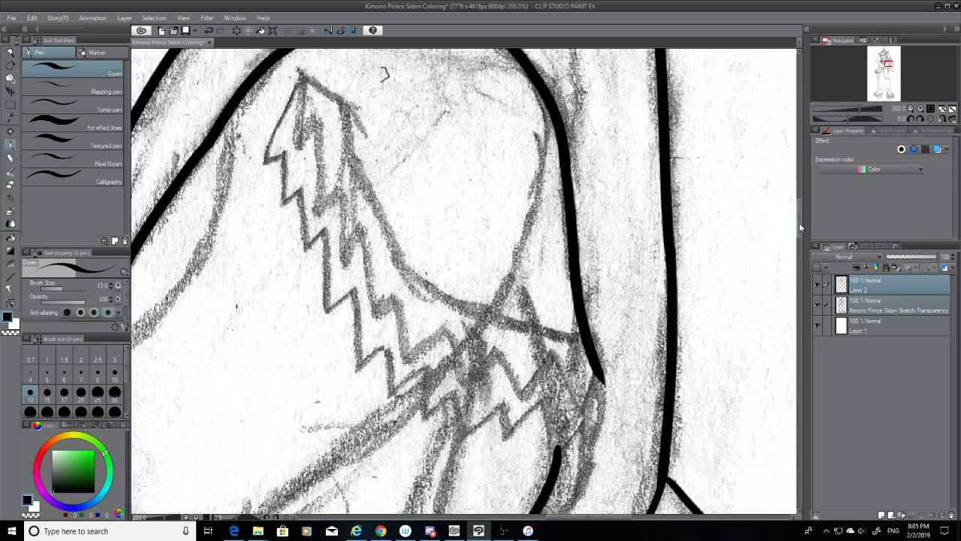
click(11, 183)
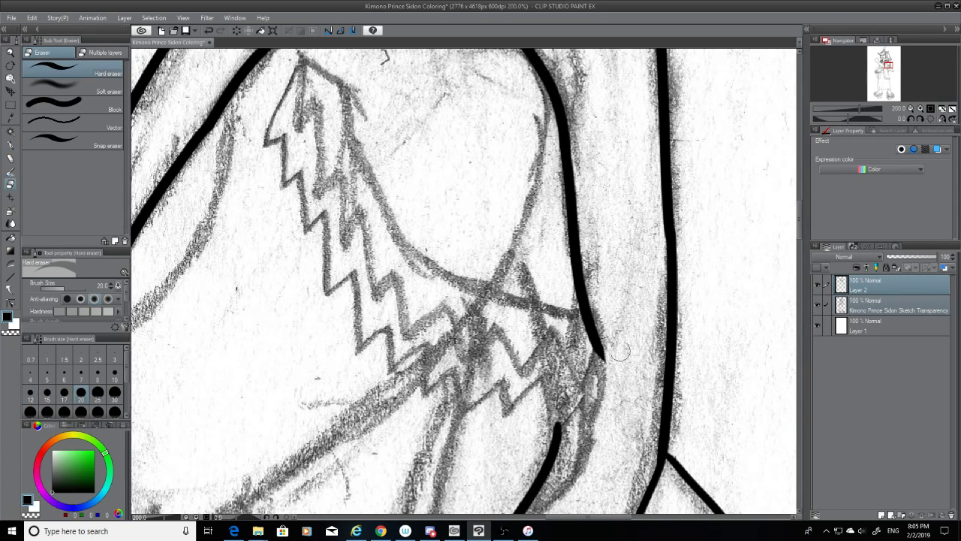
drag(610, 362, 558, 291)
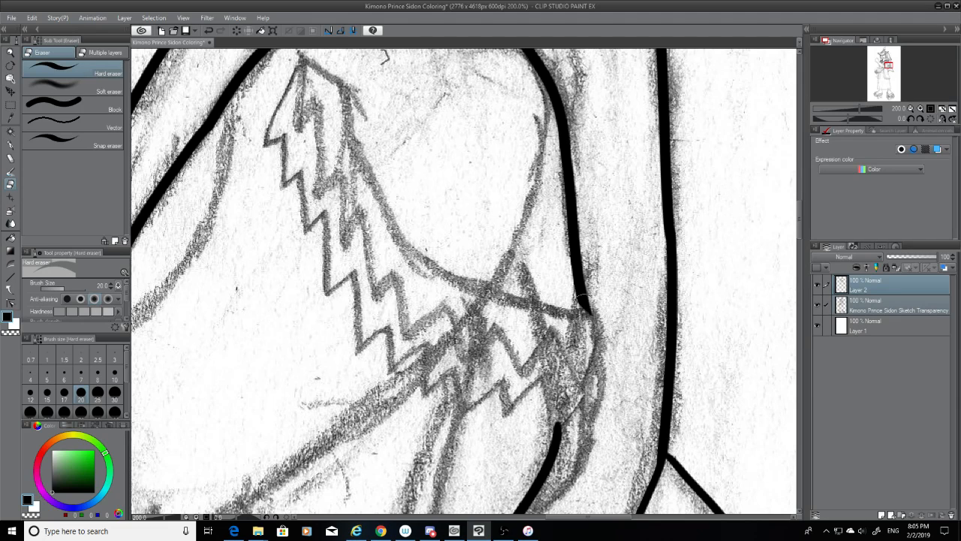
mouse_move(603, 322)
mouse_down()
mouse_move(582, 306)
mouse_move(592, 364)
mouse_up()
Ink a short outward bend with the G-pen at the lower end of the shoulder line
click(10, 144)
key(ctrl+z)
drag(580, 290, 591, 368)
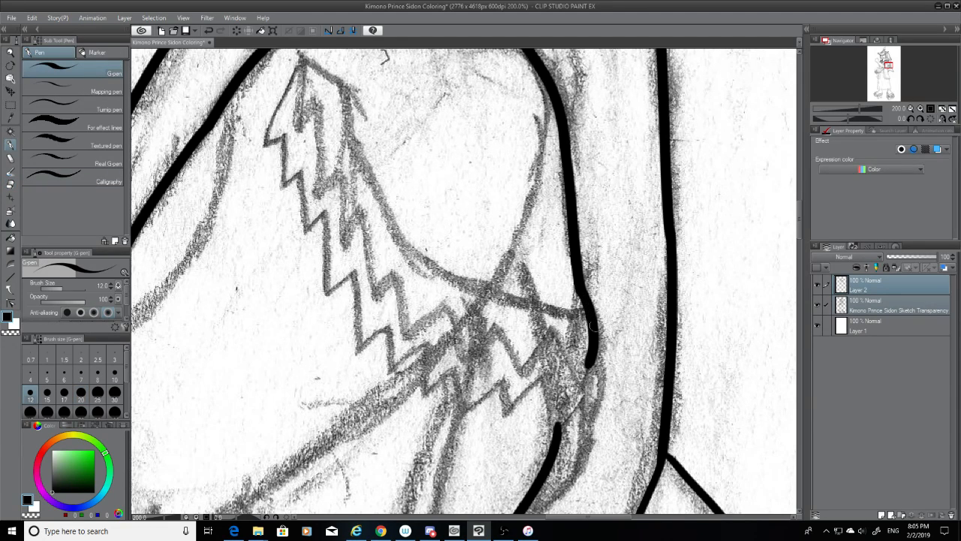
key(ctrl+z)
mouse_move(580, 291)
mouse_down()
mouse_move(592, 355)
mouse_move(591, 323)
mouse_move(595, 342)
mouse_up()
key(ctrl+z)
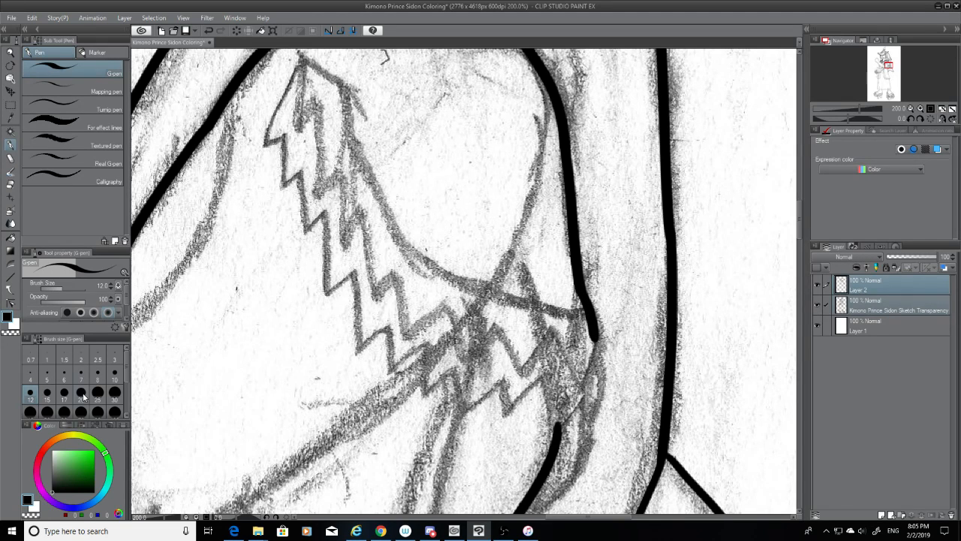
Set the G-pen brush size to 10 and ink a short stroke from the bend back inward to the first zigzag tip
click(115, 373)
drag(595, 335, 582, 379)
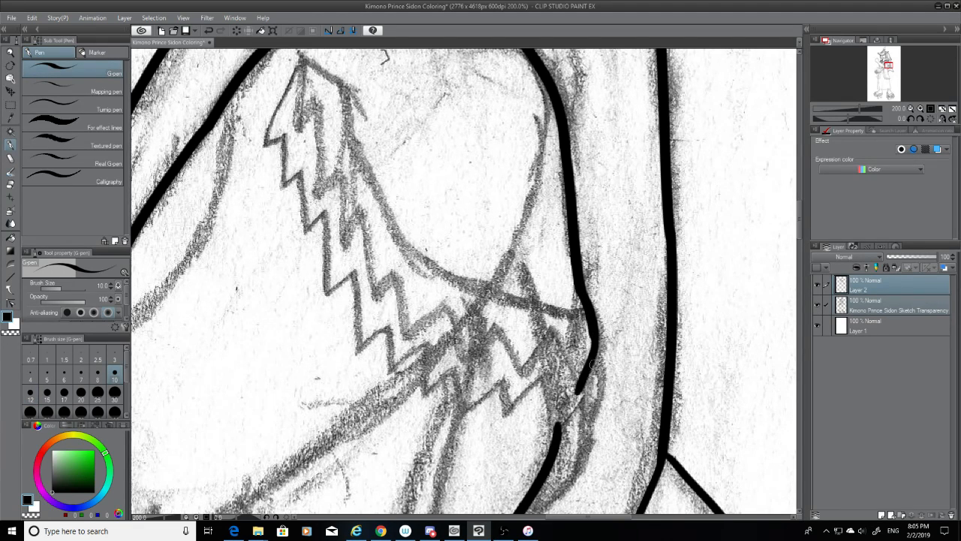
key(ctrl+z)
drag(595, 335, 580, 391)
key(ctrl+z)
key(ctrl+z)
drag(595, 335, 580, 383)
Ink the first zigzag peak with one stroke up from the outer tip and another down the peak's inner side
drag(555, 332, 581, 386)
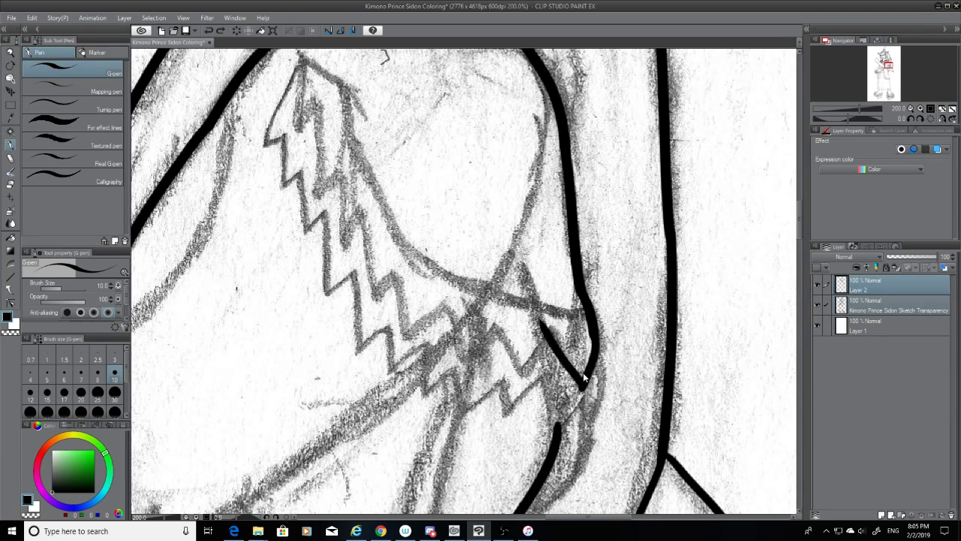
key(ctrl+z)
drag(555, 331, 577, 388)
drag(558, 335, 522, 382)
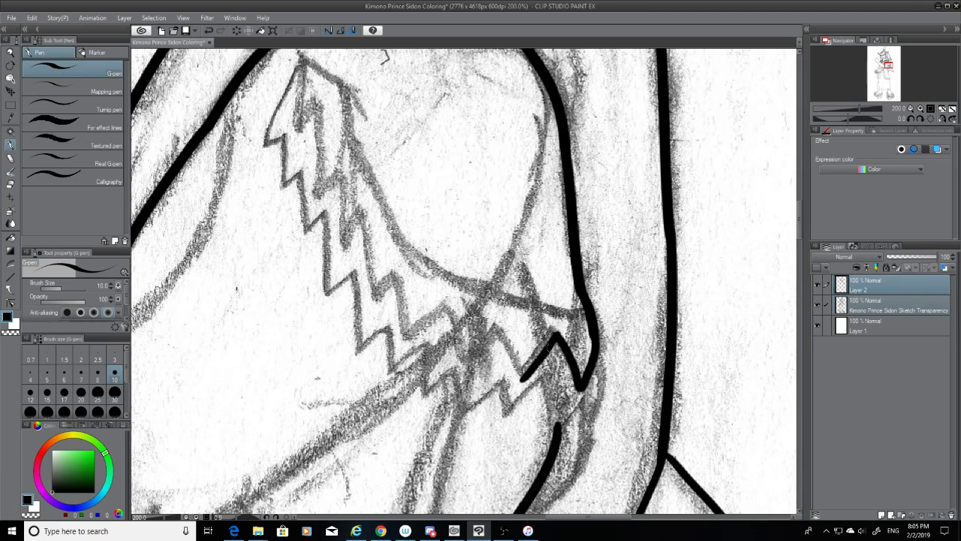
key(ctrl+z)
key(ctrl+z)
mouse_move(552, 330)
mouse_down()
mouse_move(559, 338)
mouse_move(515, 385)
mouse_up()
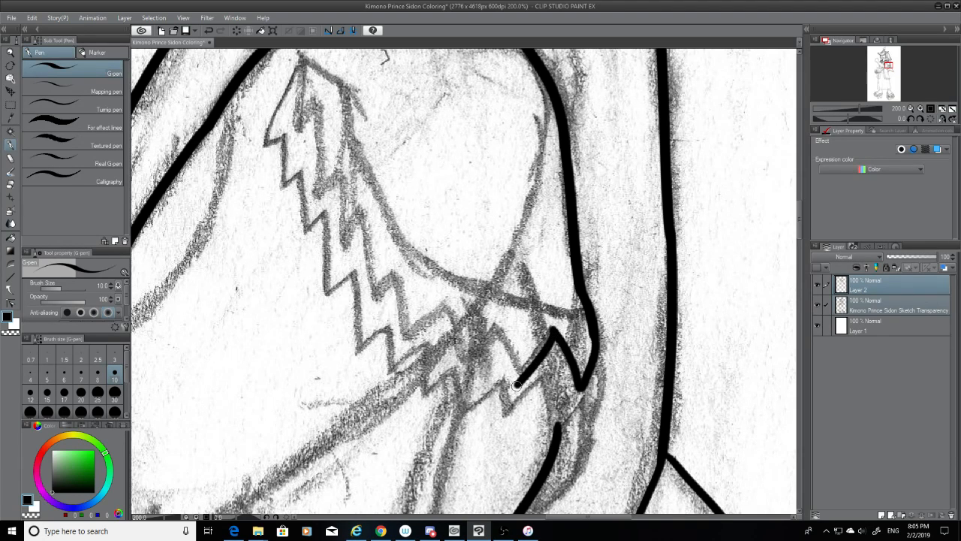
key(ctrl+z)
drag(555, 330, 525, 372)
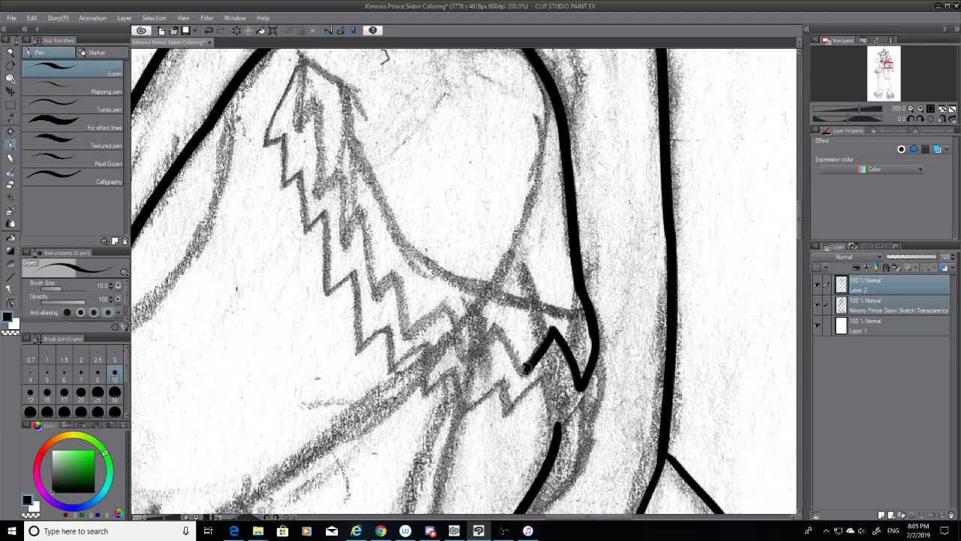
Ink the next zigzag stroke from the inner low point up toward the sketched crossing lines, keeping the G-pen active
drag(527, 367, 496, 319)
key(ctrl+z)
key(ctrl+z)
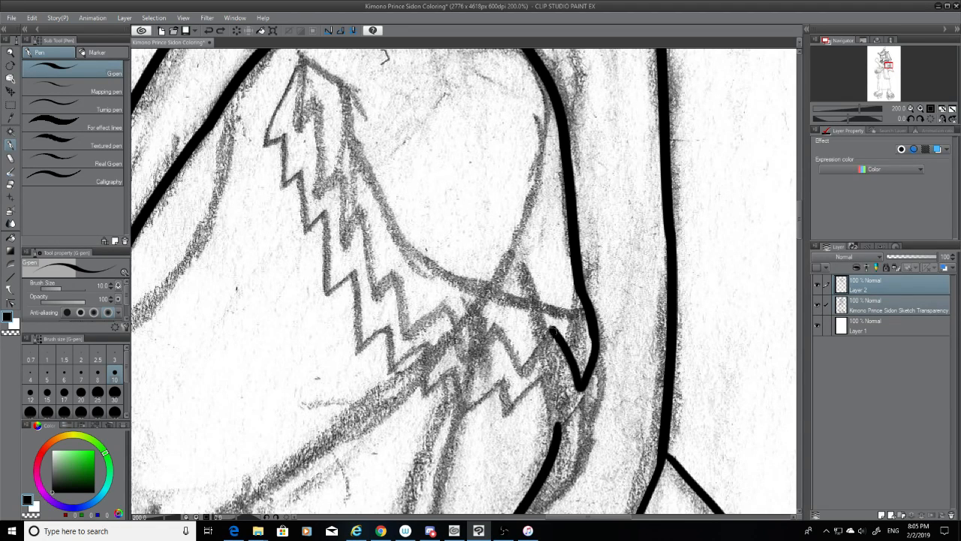
key(ctrl+y)
drag(527, 367, 486, 322)
key(ctrl+z)
mouse_move(526, 369)
mouse_down()
mouse_move(485, 320)
mouse_move(494, 329)
mouse_up()
click(11, 185)
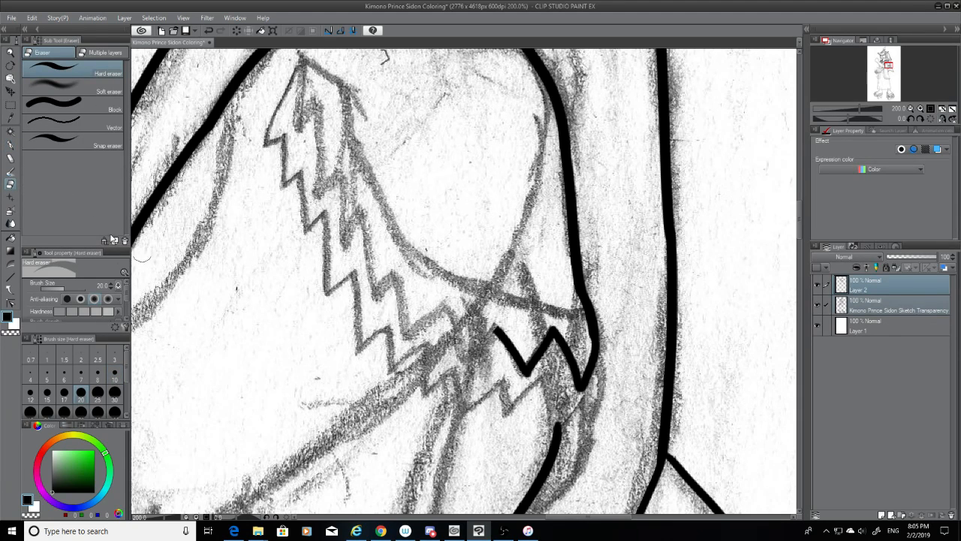
click(12, 146)
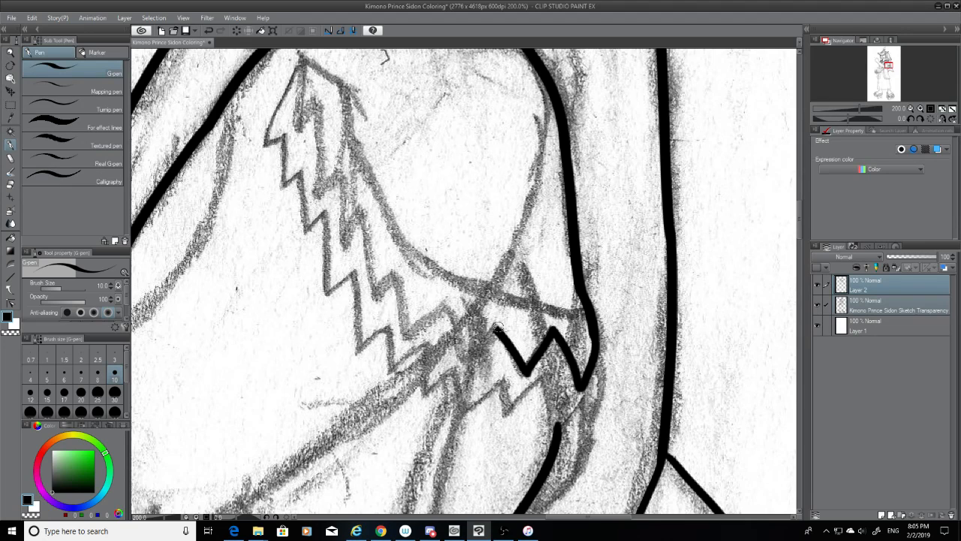
Ink the next zigzag tooth with a stroke down to its low point and another up to the neighbouring peak, over the sketched crossing lines
drag(498, 328, 456, 365)
key(ctrl+z)
drag(495, 328, 460, 359)
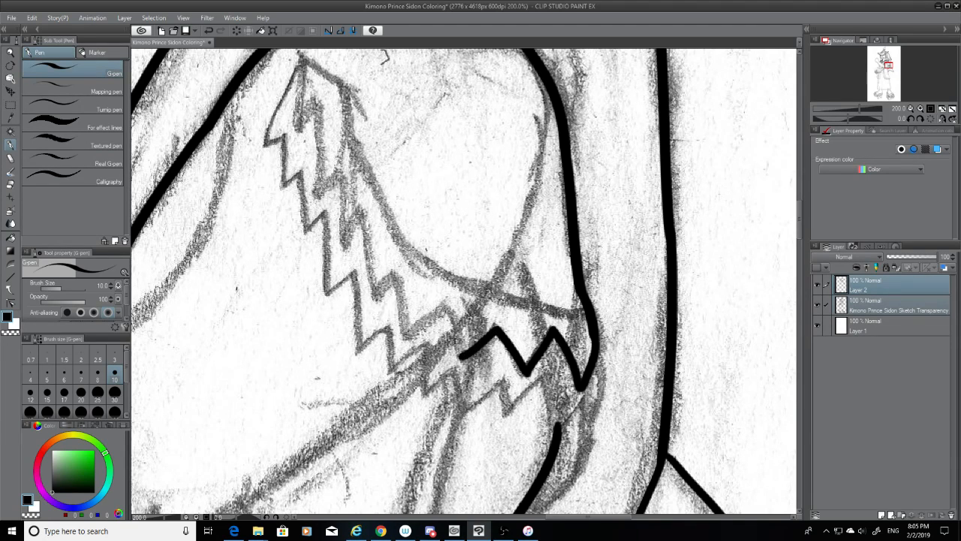
drag(447, 303, 465, 362)
key(ctrl+z)
drag(445, 303, 469, 362)
key(ctrl+z)
drag(447, 302, 461, 359)
Ink the following zigzag tooth down to its low point and up to the peak just beneath the sketched curve
drag(447, 303, 407, 338)
key(ctrl+z)
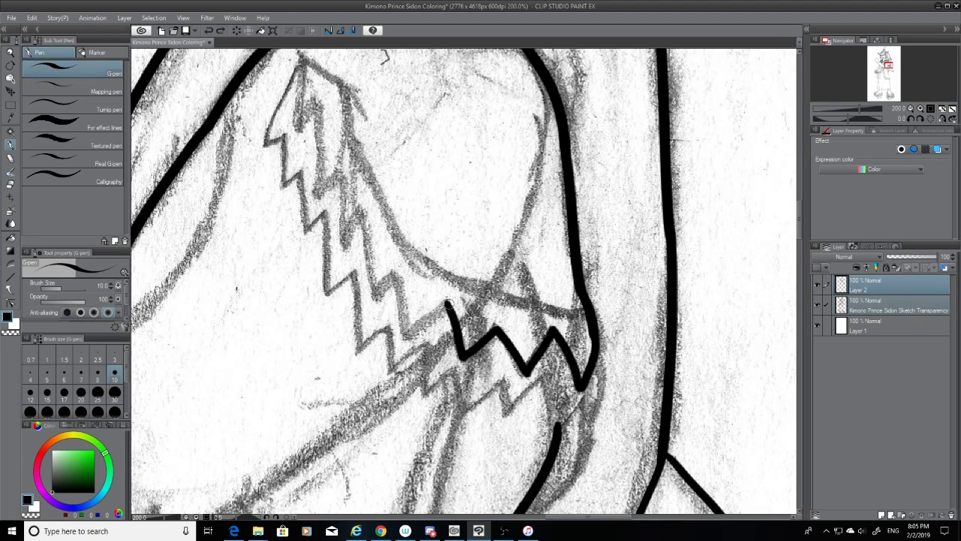
mouse_move(447, 301)
mouse_down()
mouse_move(410, 330)
mouse_move(391, 261)
mouse_up()
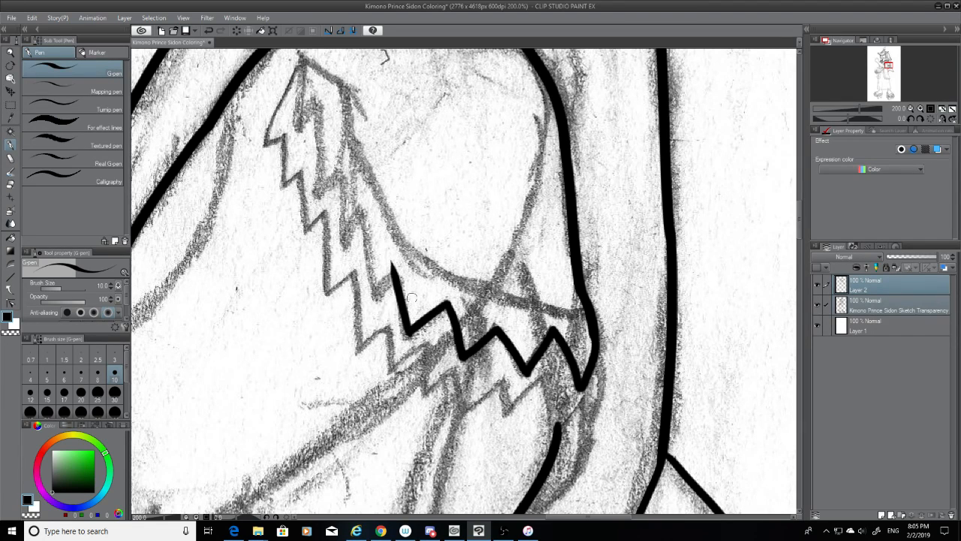
key(ctrl+z)
drag(407, 333, 392, 262)
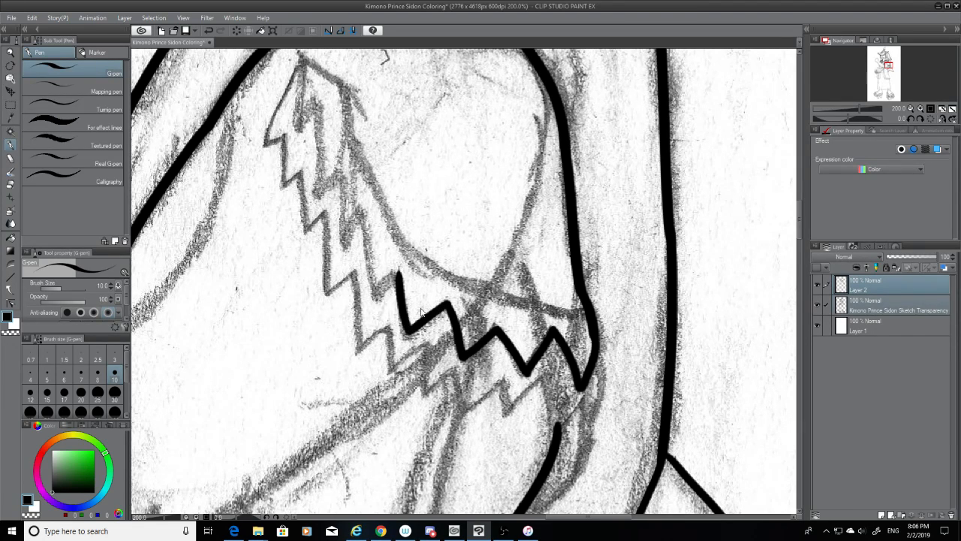
key(ctrl+z)
mouse_move(408, 333)
mouse_down()
mouse_move(392, 279)
mouse_move(409, 346)
mouse_up()
key(ctrl+z)
key(ctrl+z)
key(ctrl+z)
drag(393, 275, 407, 342)
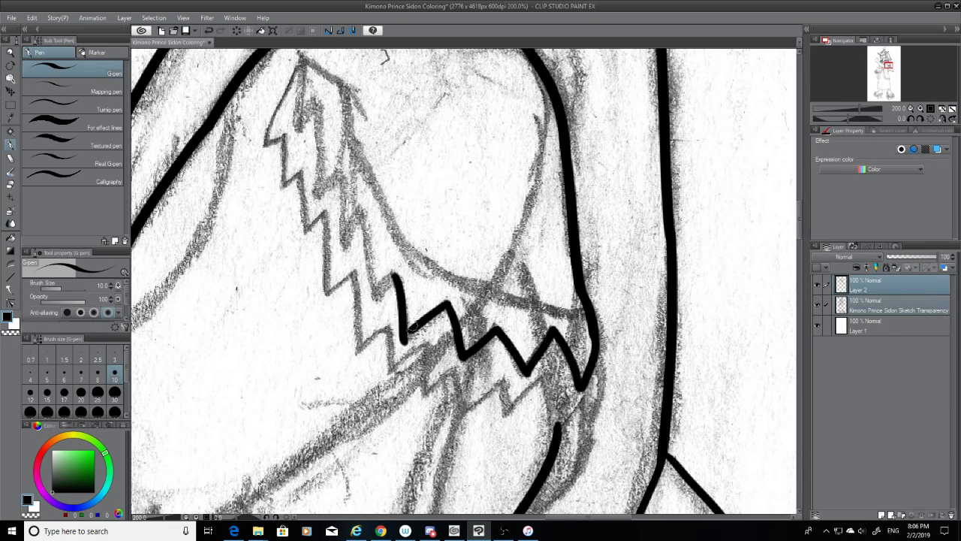
key(ctrl+z)
drag(394, 272, 409, 330)
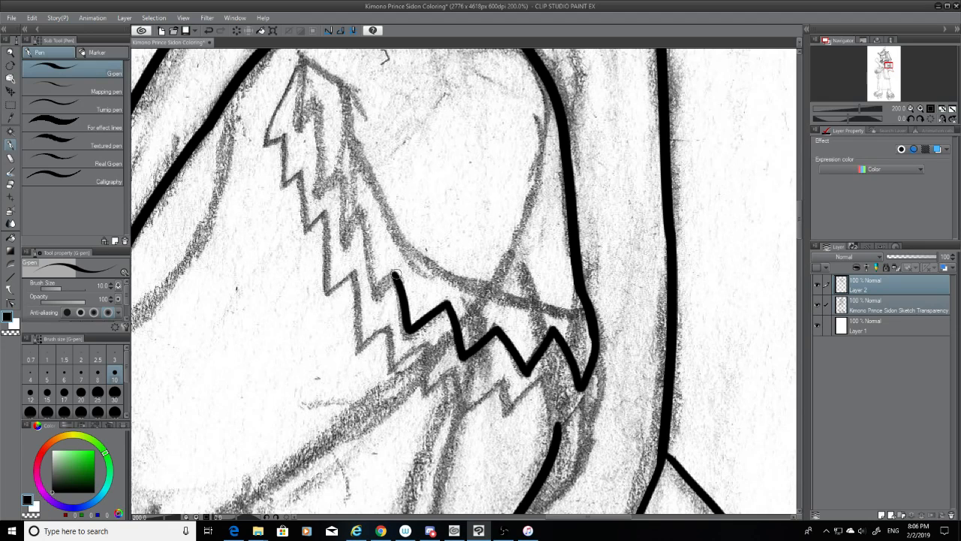
Ink a short edge down to the next low point and a long edge up from it, trimming its tip with the hard eraser
drag(395, 274, 379, 296)
key(ctrl+z)
key(ctrl+z)
drag(802, 220, 802, 212)
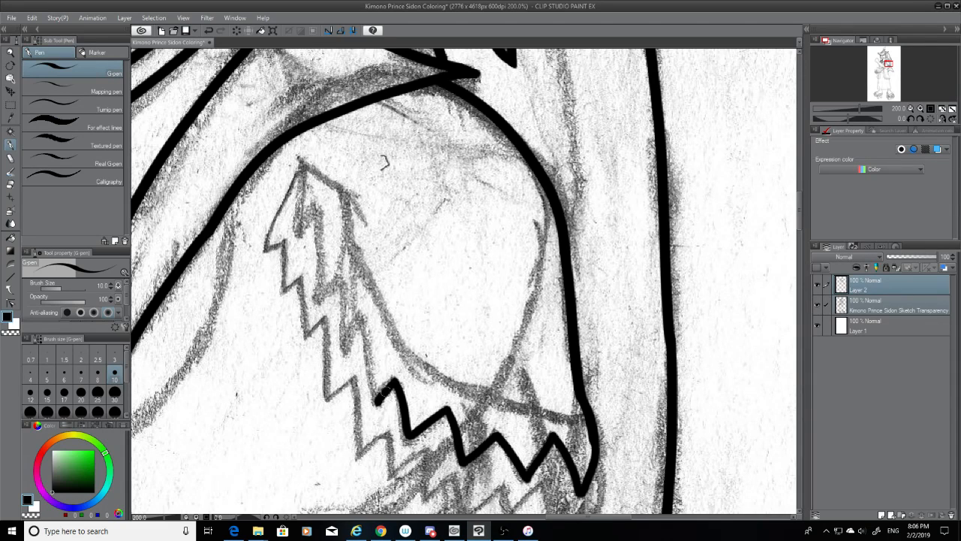
key(ctrl+z)
mouse_move(377, 402)
mouse_down()
mouse_move(363, 363)
mouse_move(359, 310)
mouse_up()
key(ctrl+z)
drag(378, 402, 358, 305)
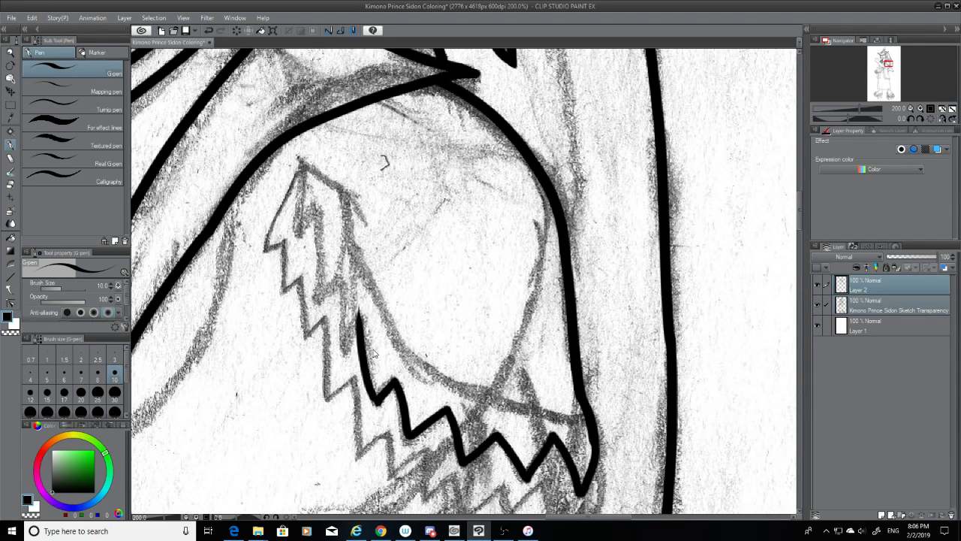
key(ctrl+z)
drag(378, 403, 361, 311)
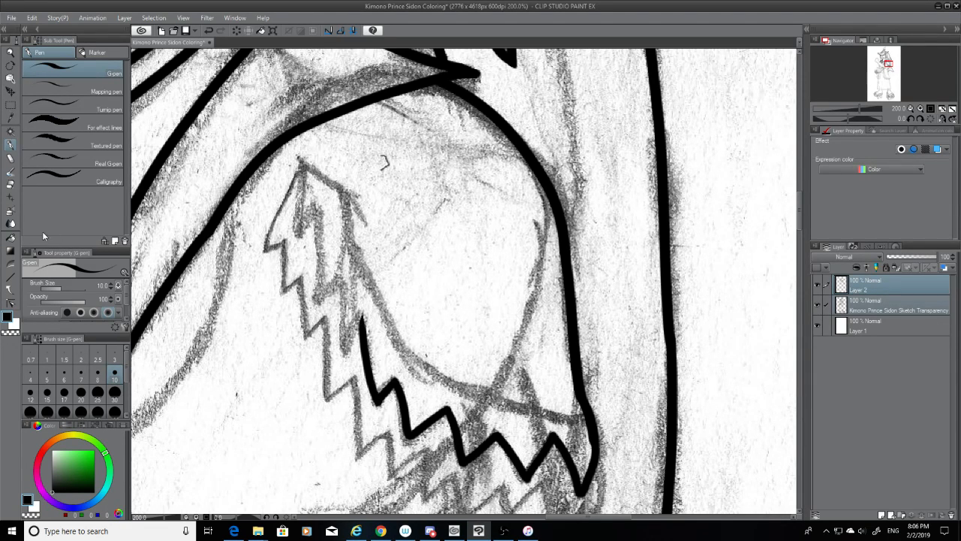
click(12, 184)
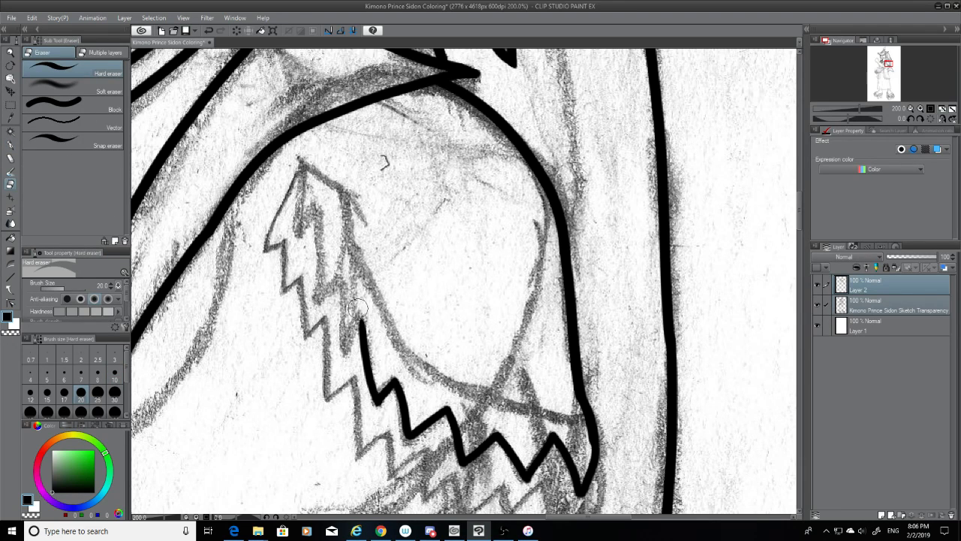
click(11, 145)
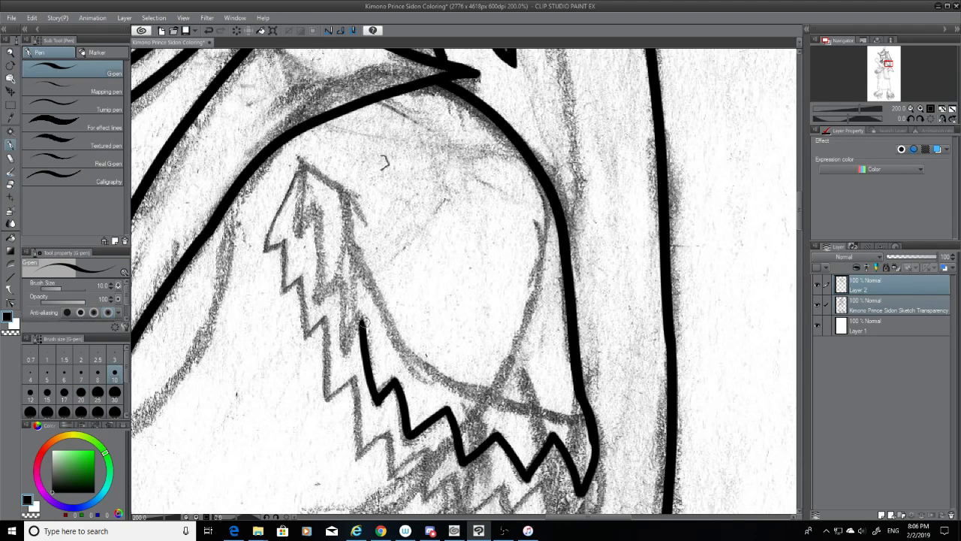
Ink the next narrow tooth with the G-pen, down to its low point and up along the sketched zigzag
drag(361, 321, 344, 356)
key(ctrl+z)
drag(341, 266, 346, 348)
key(ctrl+z)
drag(338, 282, 346, 330)
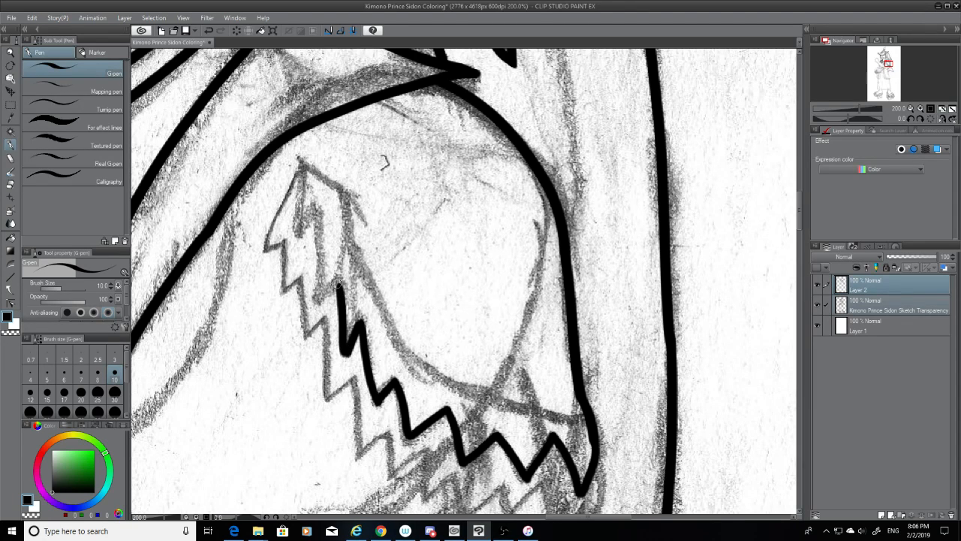
Ink the remaining inner zigzag teeth up to the pointed upper end of the sketched trim
mouse_move(338, 282)
mouse_down()
mouse_move(313, 305)
mouse_move(327, 298)
mouse_up()
key(ctrl+z)
drag(316, 210, 333, 306)
key(ctrl+z)
mouse_move(318, 216)
mouse_down()
mouse_move(329, 304)
mouse_move(314, 217)
mouse_move(301, 233)
mouse_move(301, 175)
mouse_up()
key(ctrl+z)
key(ctrl+z)
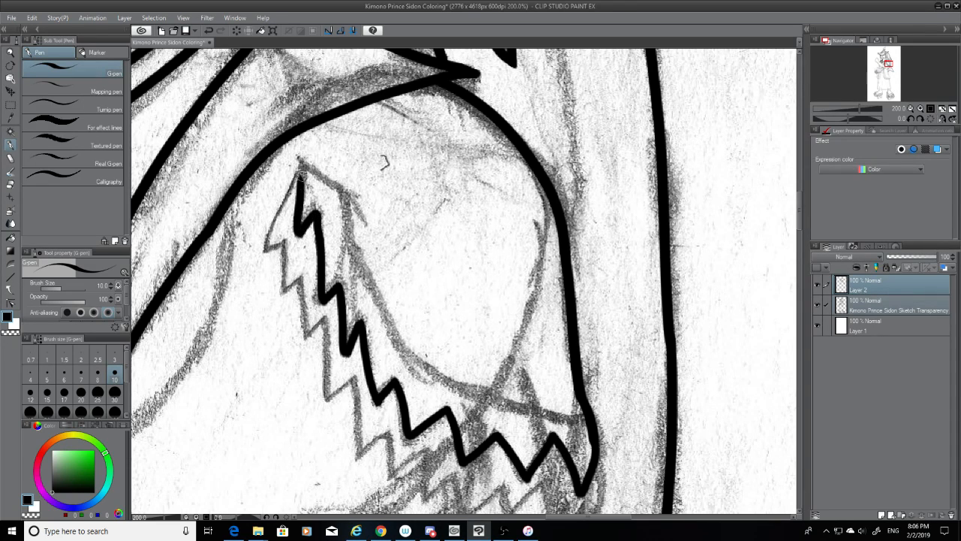
key(ctrl+z)
mouse_move(300, 239)
mouse_down()
mouse_move(300, 168)
mouse_move(394, 247)
mouse_up()
key(ctrl+z)
key(ctrl+z)
drag(303, 164, 387, 316)
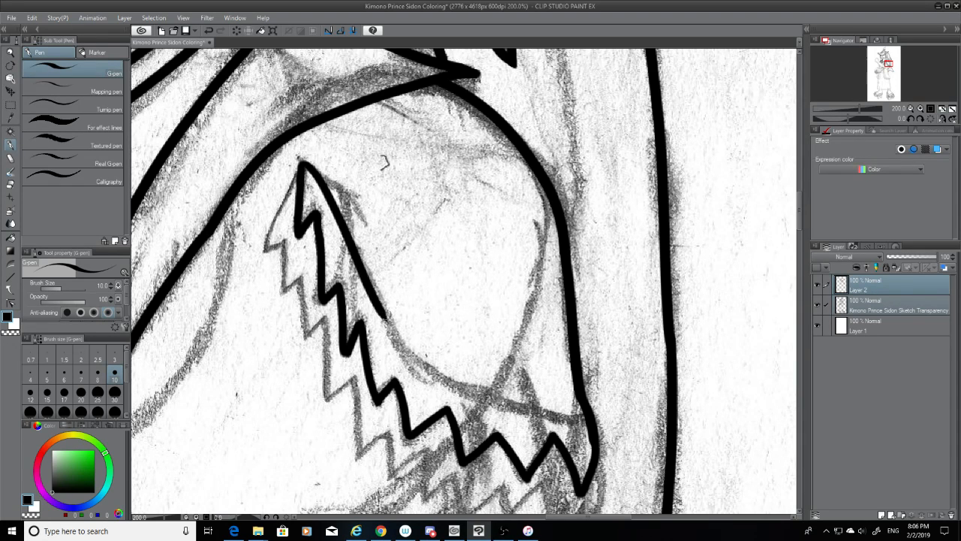
key(ctrl+z)
drag(302, 163, 365, 240)
key(ctrl+z)
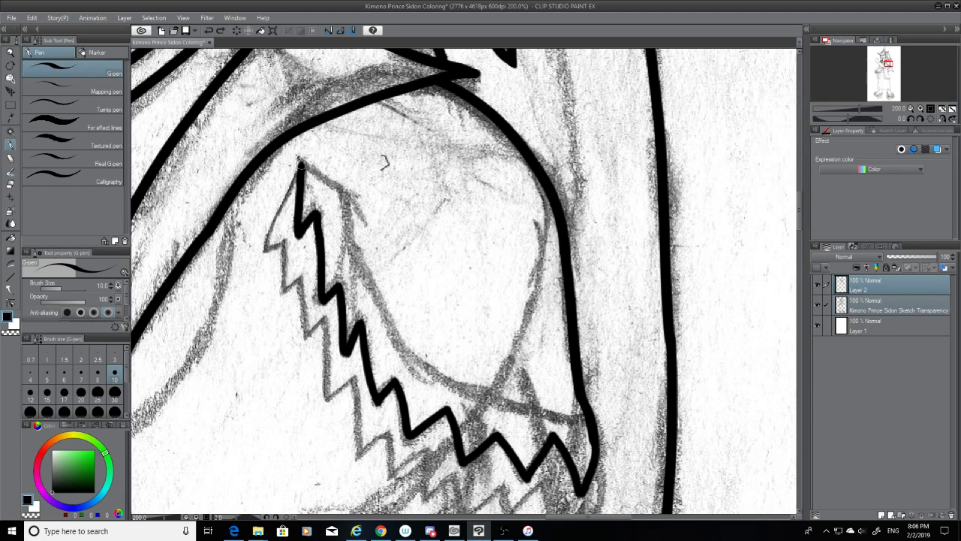
Ink a short straight edge from the trim's upper tip to the sketched corner, trimming its end with the hard eraser
drag(300, 164, 344, 195)
click(11, 184)
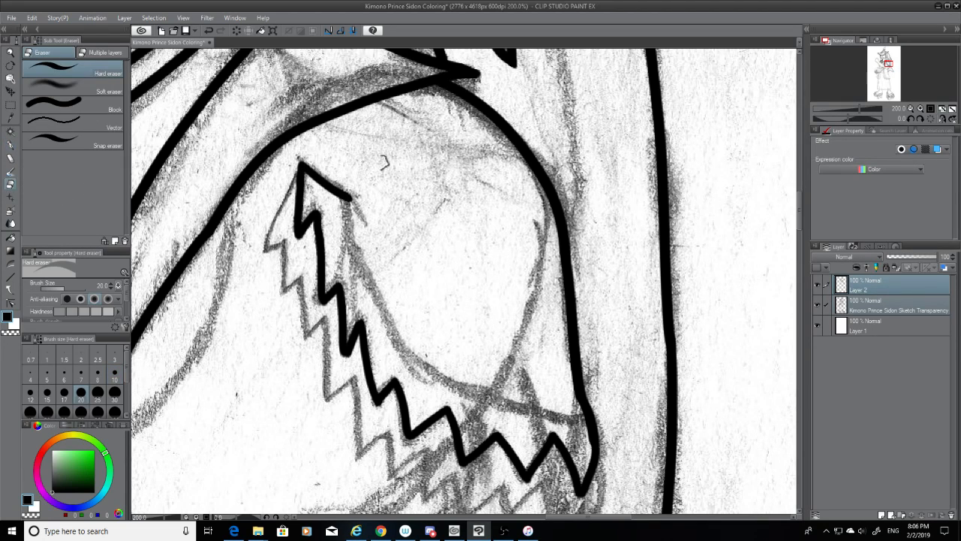
click(350, 191)
click(11, 145)
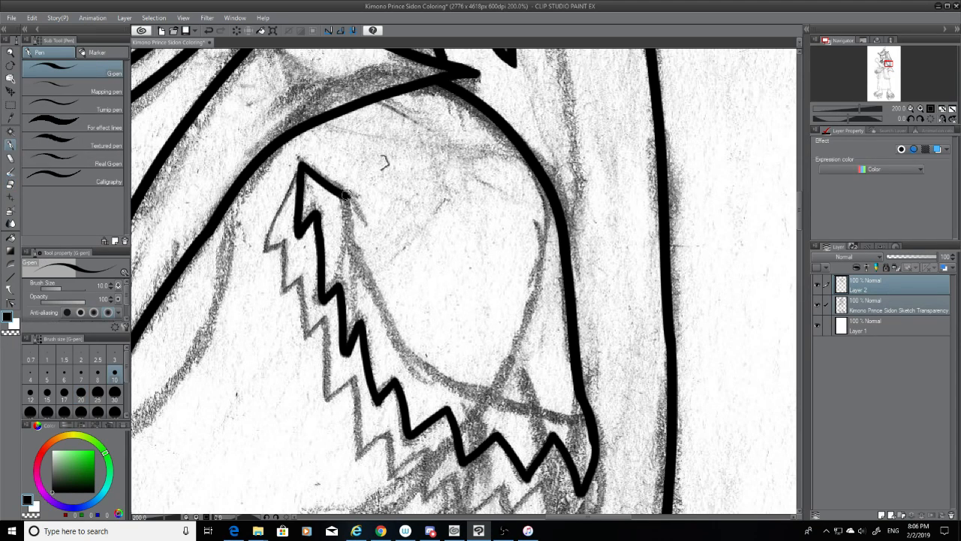
key(ctrl+z)
drag(347, 196, 537, 407)
key(ctrl+z)
mouse_move(349, 196)
mouse_down()
mouse_move(353, 235)
mouse_move(573, 418)
mouse_up()
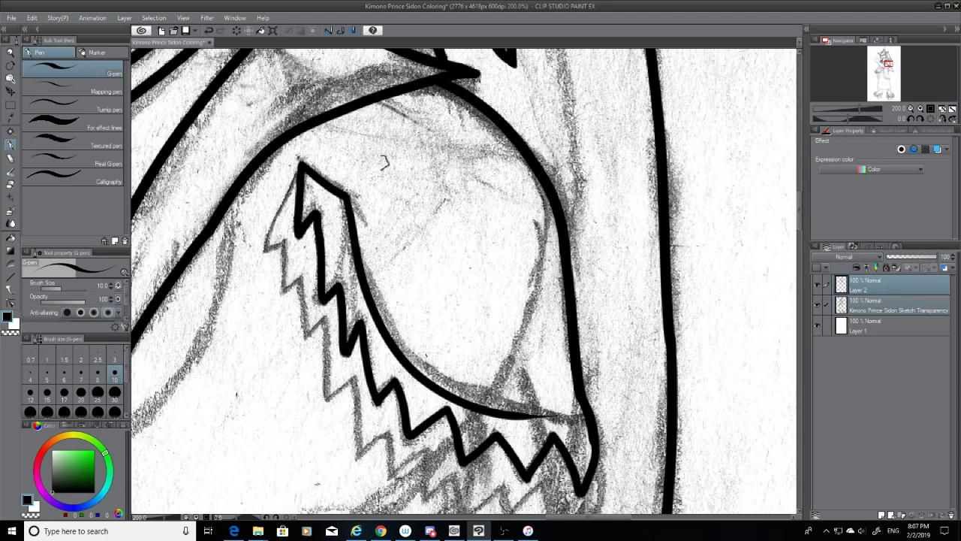
key(ctrl+z)
mouse_move(347, 197)
mouse_down()
mouse_move(365, 255)
mouse_move(577, 424)
mouse_up()
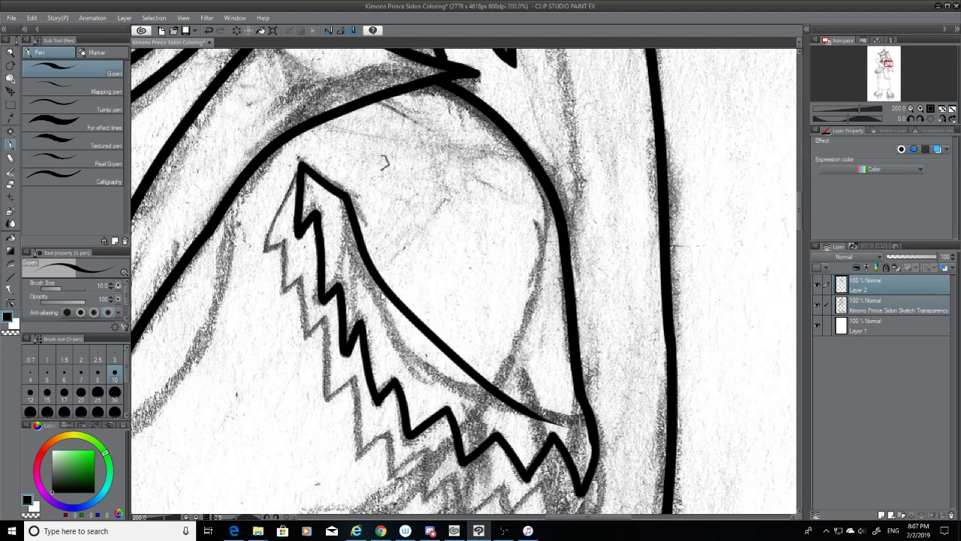
key(ctrl+z)
drag(347, 197, 580, 407)
key(ctrl+z)
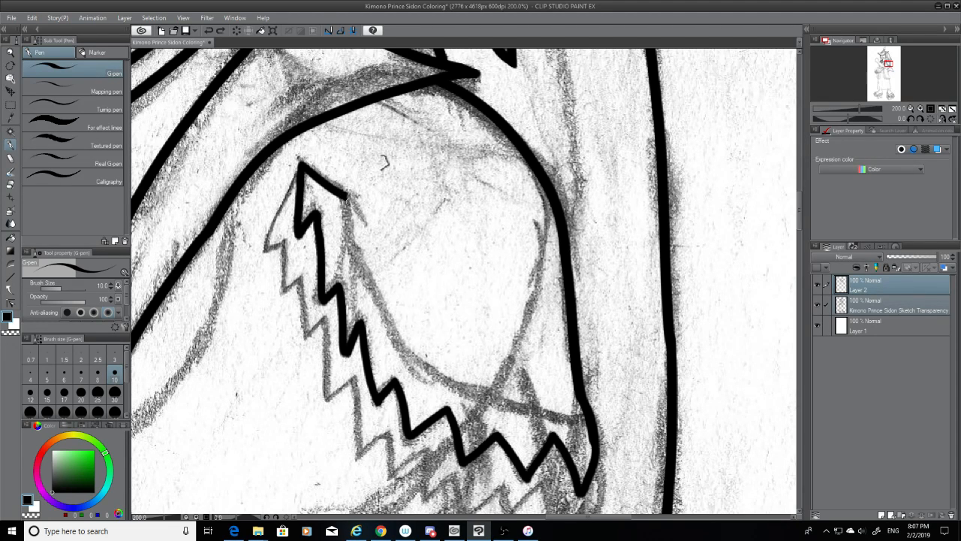
Ink the trim's long curved edge from the upper corner down along the sketch toward the shoulder line
mouse_move(347, 197)
mouse_down()
mouse_move(353, 221)
mouse_move(546, 428)
mouse_move(578, 432)
mouse_up()
key(ctrl+z)
mouse_move(341, 195)
mouse_down()
mouse_move(527, 402)
mouse_move(565, 407)
mouse_up()
key(ctrl+z)
mouse_move(344, 196)
mouse_down()
mouse_move(365, 258)
mouse_move(562, 427)
mouse_move(350, 214)
mouse_move(364, 263)
mouse_move(564, 425)
mouse_move(530, 420)
mouse_up()
key(ctrl+z)
key(ctrl+z)
key(ctrl+z)
Ink a closing stroke that joins the lower end of the trim's curved edge to the shoulder line
mouse_move(593, 418)
mouse_down()
mouse_move(558, 403)
mouse_move(592, 419)
mouse_move(514, 411)
mouse_up()
key(ctrl+z)
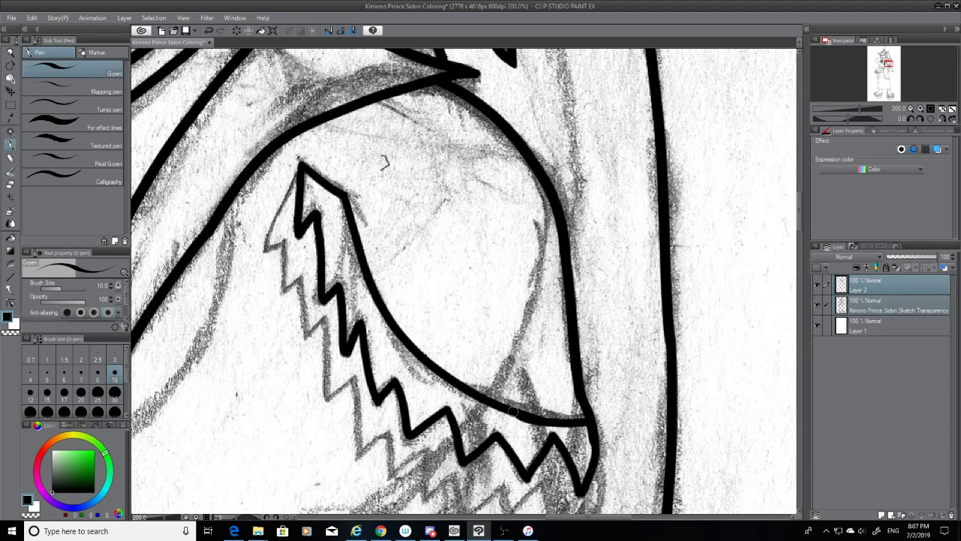
key(ctrl+z)
drag(594, 418, 531, 417)
With the sketch layer hidden, clean up the lower zigzag tips using the hard eraser at size 7, and show the sketch again
click(817, 306)
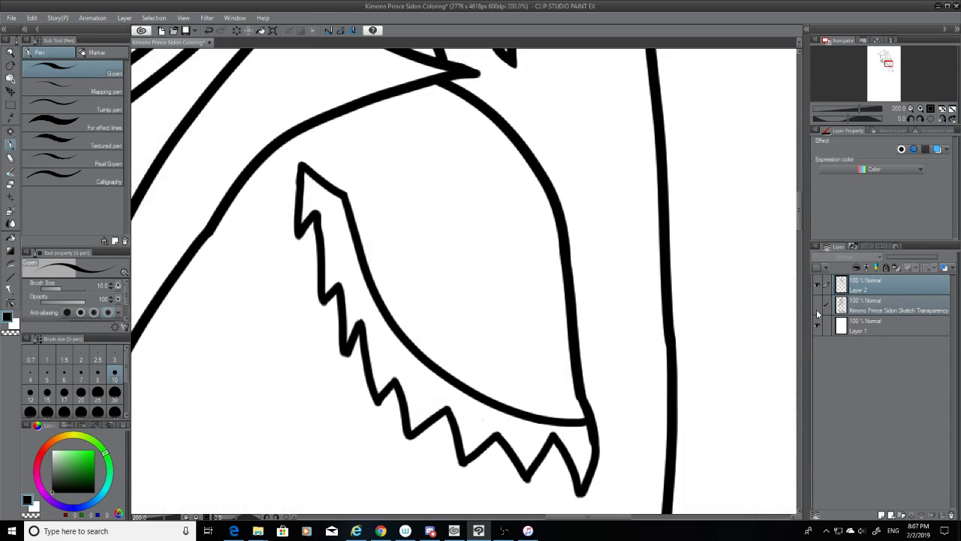
click(11, 185)
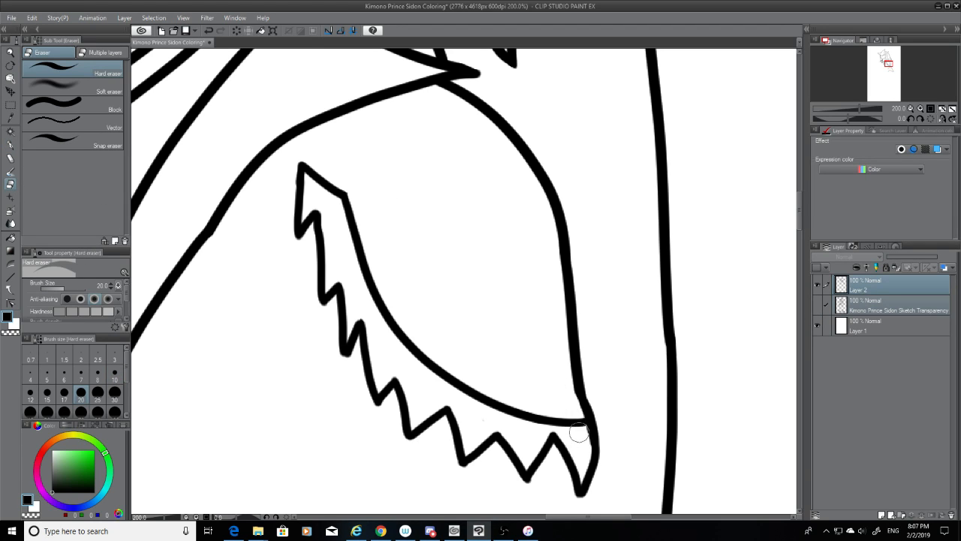
drag(579, 432, 581, 453)
click(80, 372)
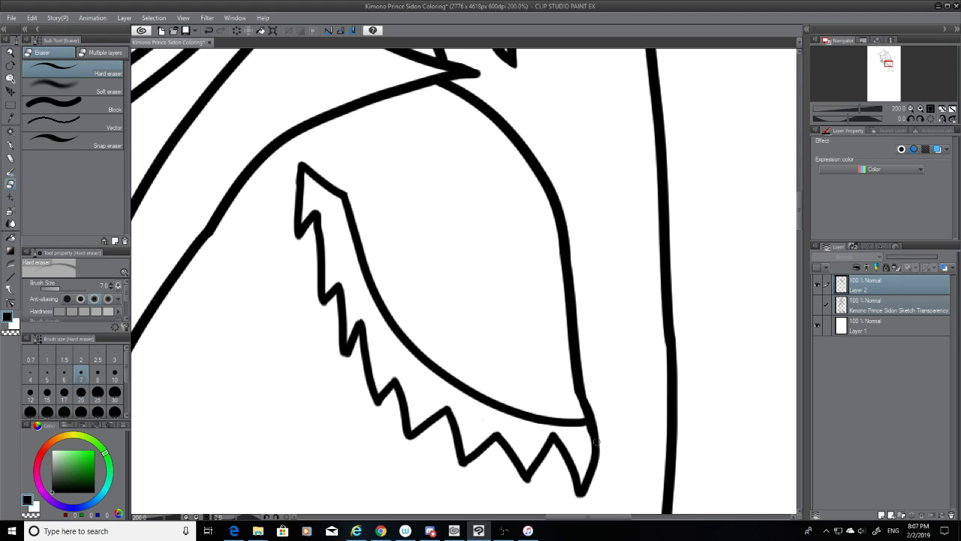
drag(589, 430, 588, 449)
key(ctrl+z)
drag(472, 463, 455, 470)
click(817, 305)
click(82, 392)
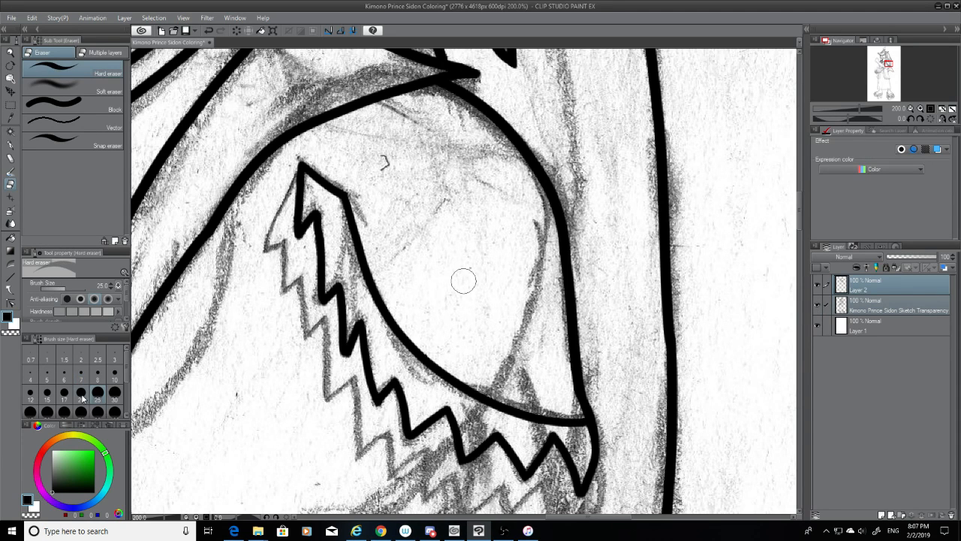
Ink the outer trim's first tooth with the G-pen, from the upper tip down to the outer point and shortly back inward
click(11, 144)
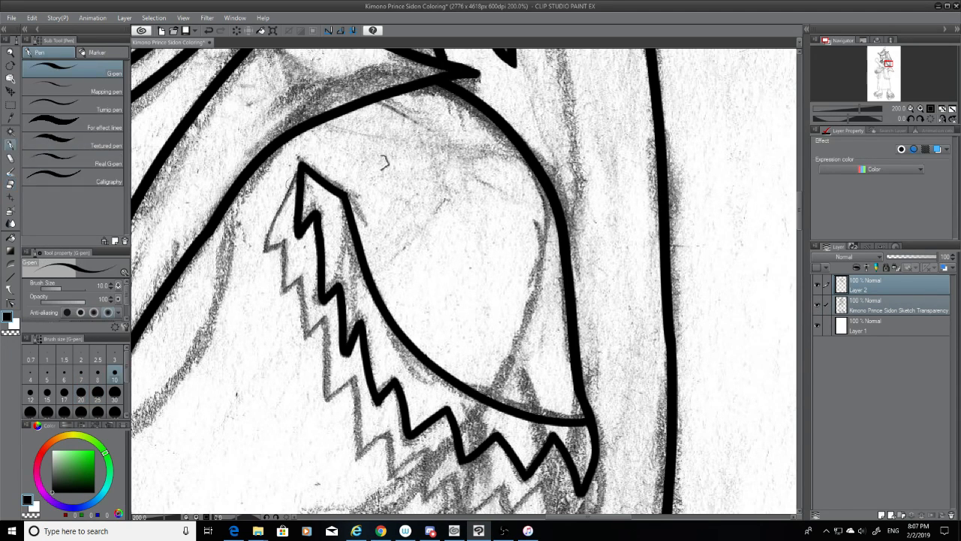
drag(300, 168, 264, 250)
key(ctrl+z)
drag(300, 168, 263, 252)
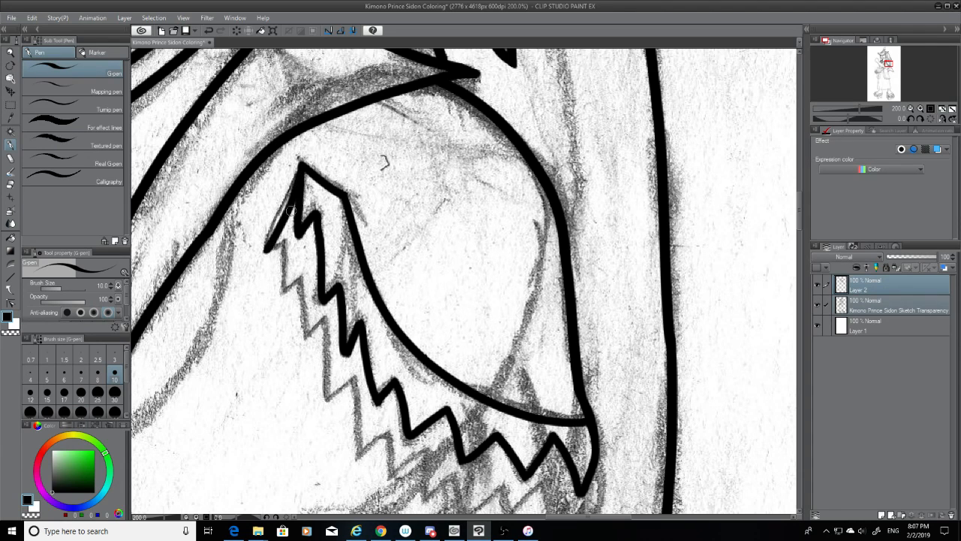
key(ctrl+z)
drag(300, 166, 264, 246)
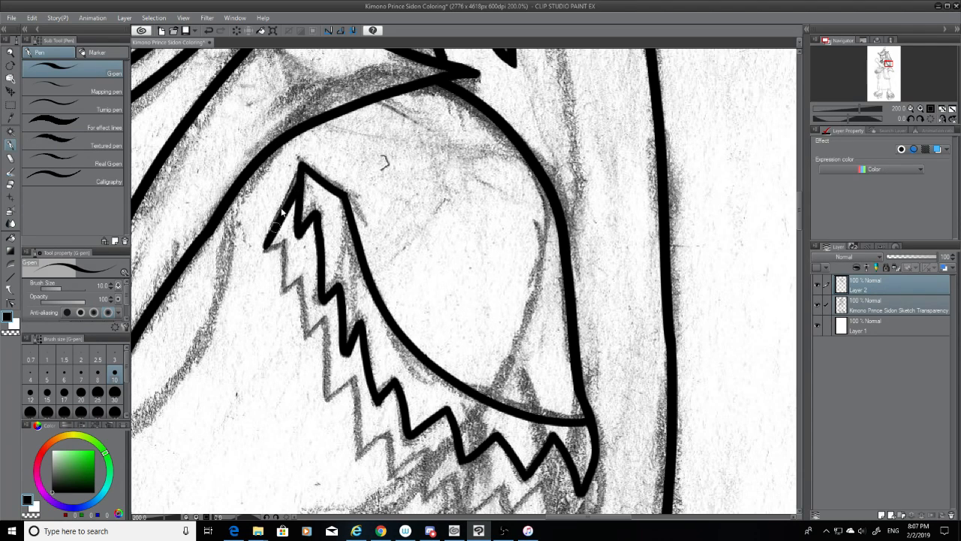
key(ctrl+z)
drag(301, 169, 264, 249)
key(ctrl+z)
mouse_move(301, 167)
mouse_down()
mouse_move(261, 247)
mouse_move(272, 238)
mouse_move(269, 249)
mouse_move(282, 239)
mouse_move(290, 246)
mouse_move(282, 304)
mouse_up()
key(ctrl+z)
drag(284, 239, 290, 289)
key(ctrl+z)
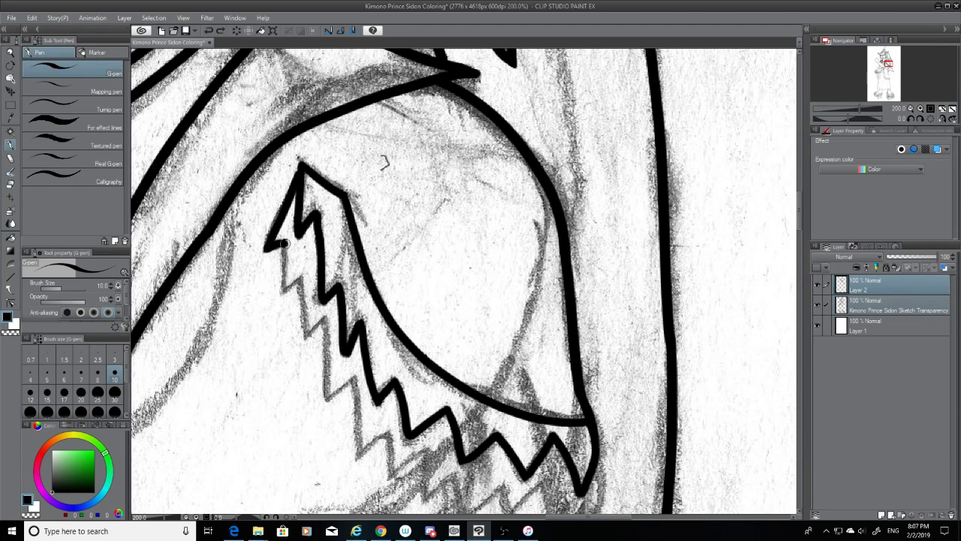
Ink the next three outer zigzag teeth downward along the sketch, parallel to the inner zigzag
mouse_move(284, 242)
mouse_down()
mouse_move(281, 292)
mouse_move(305, 278)
mouse_move(308, 334)
mouse_up()
key(ctrl+z)
key(ctrl+z)
key(ctrl+z)
mouse_move(299, 275)
mouse_down()
mouse_move(305, 336)
mouse_move(327, 321)
mouse_move(325, 401)
mouse_move(351, 377)
mouse_move(365, 453)
mouse_up()
key(ctrl+z)
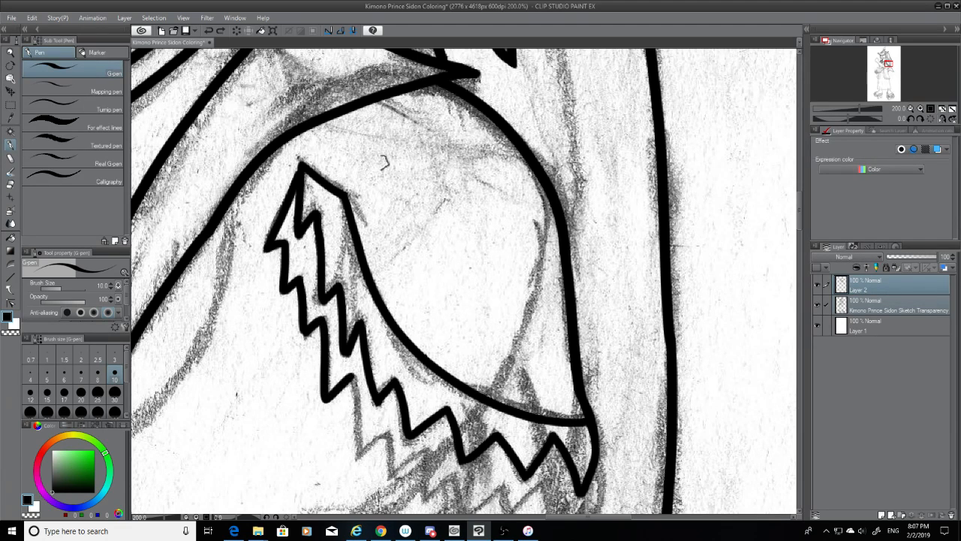
Ink the long downward edge of the next outer zigzag tooth
drag(352, 377, 353, 447)
key(ctrl+z)
drag(347, 378, 358, 442)
key(ctrl+z)
drag(351, 377, 360, 449)
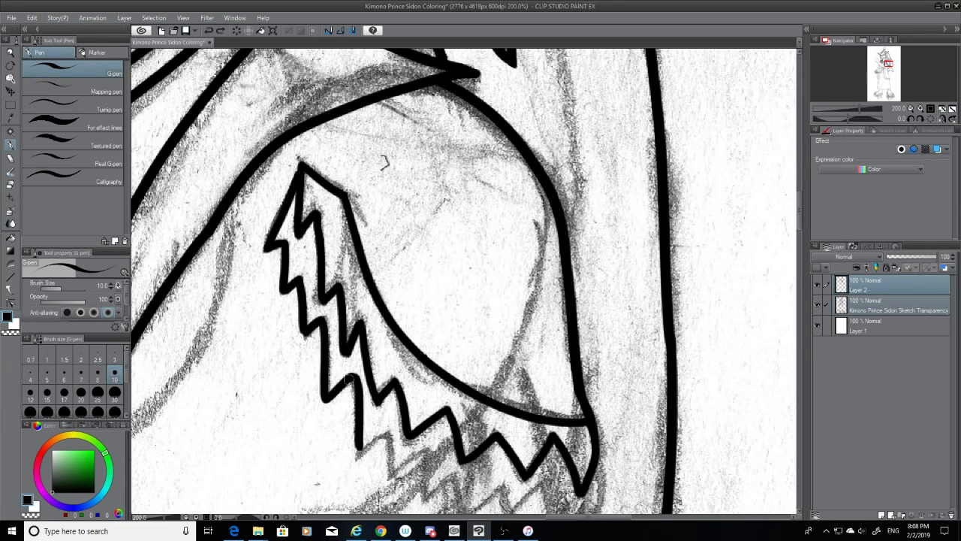
Ink the outer zigzag's next short rising edge and the downward edge after it, toward the sketched sash lines
scroll(799, 213, down, 5)
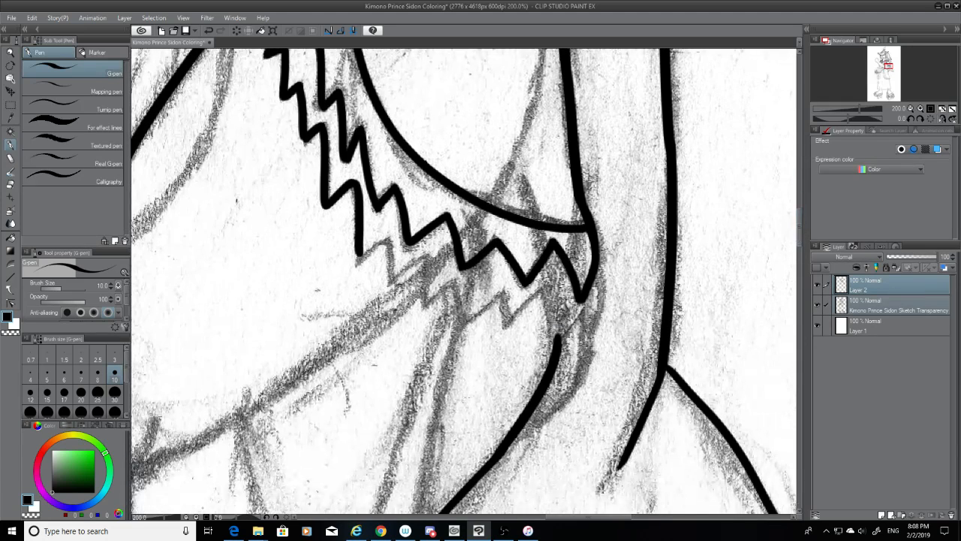
mouse_move(360, 249)
mouse_down()
mouse_move(357, 263)
mouse_move(389, 240)
mouse_move(366, 253)
mouse_move(389, 285)
mouse_up()
key(ctrl+z)
key(ctrl+z)
key(ctrl+z)
key(ctrl+z)
mouse_move(388, 239)
mouse_down()
mouse_move(389, 287)
mouse_move(433, 252)
mouse_up()
key(ctrl+z)
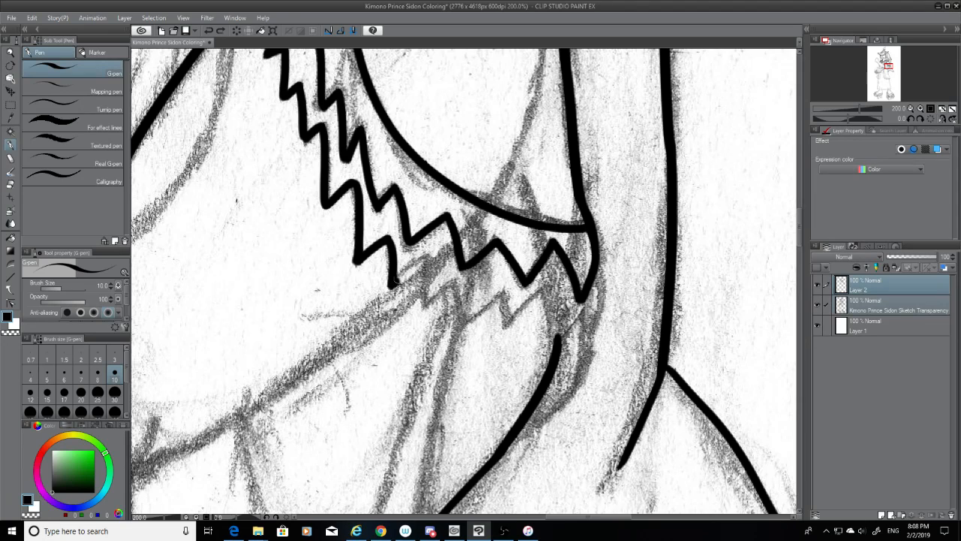
Ink two more outer zigzag teeth across the dark sketched crossing lines
mouse_move(390, 284)
mouse_down()
mouse_move(425, 256)
mouse_move(426, 321)
mouse_up()
key(ctrl+z)
mouse_move(424, 256)
mouse_down()
mouse_move(422, 311)
mouse_move(458, 283)
mouse_up()
key(ctrl+z)
mouse_move(422, 310)
mouse_down()
mouse_move(457, 283)
mouse_move(473, 325)
mouse_up()
key(ctrl+z)
mouse_move(454, 285)
mouse_down()
mouse_move(464, 319)
mouse_move(512, 292)
mouse_up()
key(ctrl+z)
key(ctrl+z)
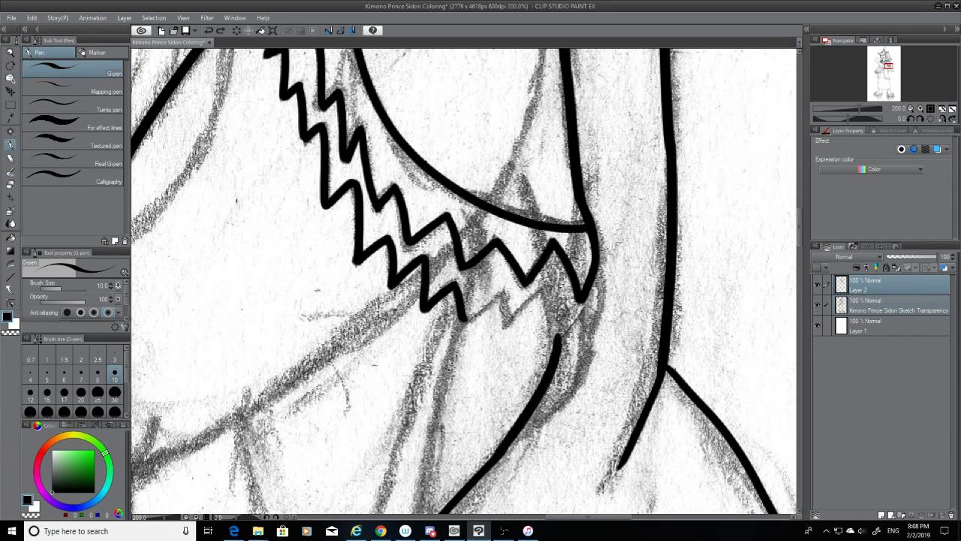
Extend the outer zigzag with another tooth and a rising edge toward the inked line below the shoulder
drag(463, 319, 496, 299)
key(ctrl+z)
mouse_move(506, 295)
mouse_down()
mouse_move(467, 317)
mouse_move(511, 323)
mouse_move(507, 299)
mouse_move(509, 326)
mouse_move(542, 295)
mouse_move(535, 301)
mouse_move(542, 295)
mouse_move(553, 330)
mouse_up()
key(ctrl+z)
key(ctrl+z)
key(ctrl+z)
key(ctrl+z)
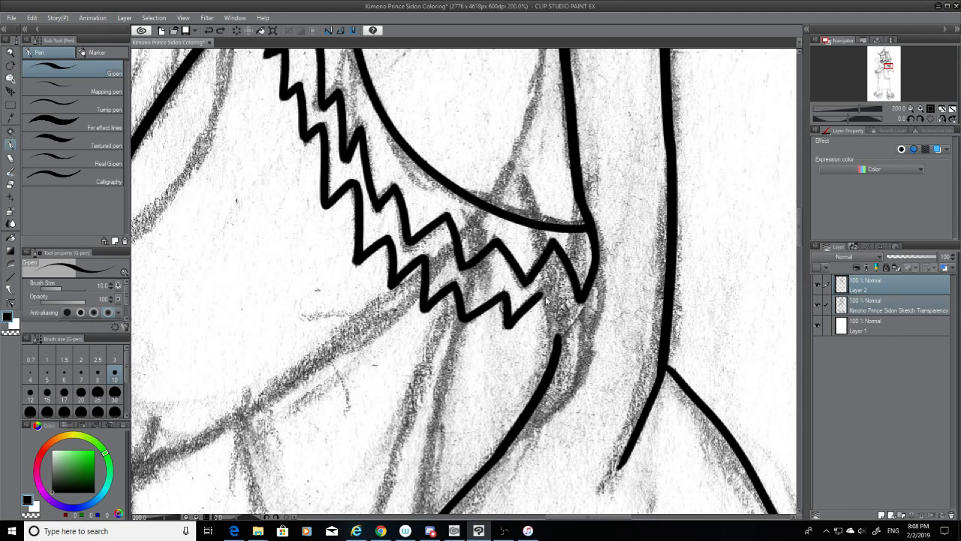
Ink the outer zigzag's final teeth and join the last one to the inked side edge near the armhole
mouse_move(541, 296)
mouse_down()
mouse_move(553, 331)
mouse_move(583, 304)
mouse_move(574, 338)
mouse_up()
key(ctrl+z)
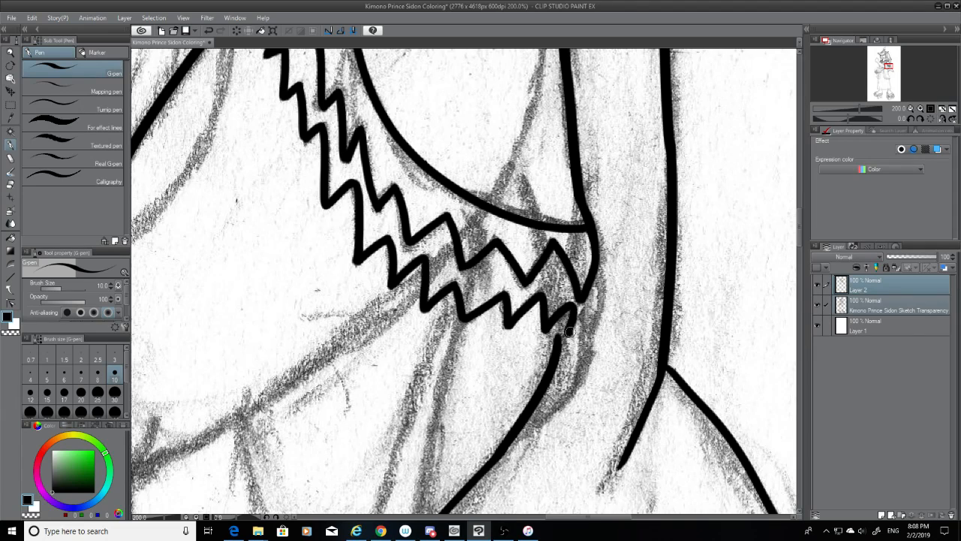
key(ctrl+z)
drag(571, 304, 601, 300)
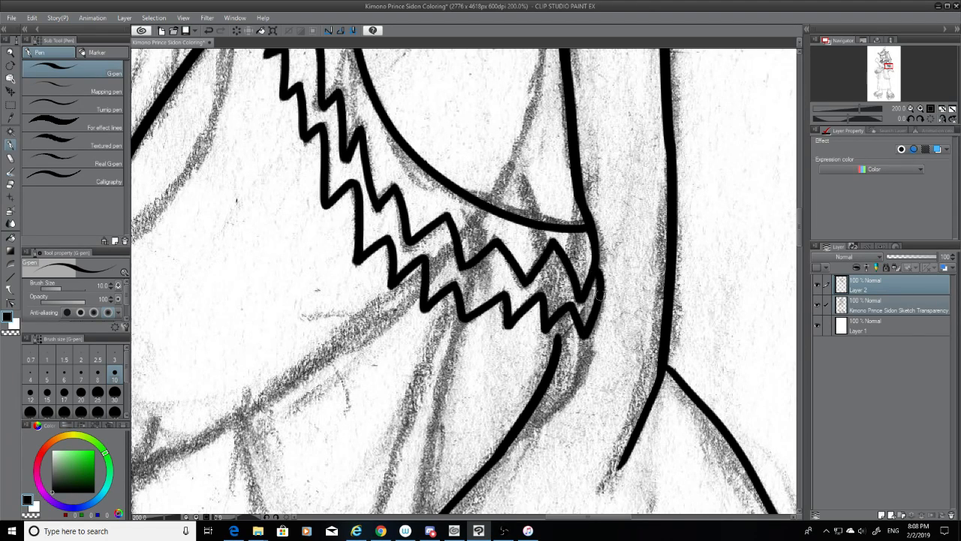
key(ctrl+z)
drag(595, 266, 599, 289)
Set the brush size to 12 and extend the inked curve below the zigzag trim up to the outer zigzag's edge
click(29, 393)
drag(558, 347, 563, 314)
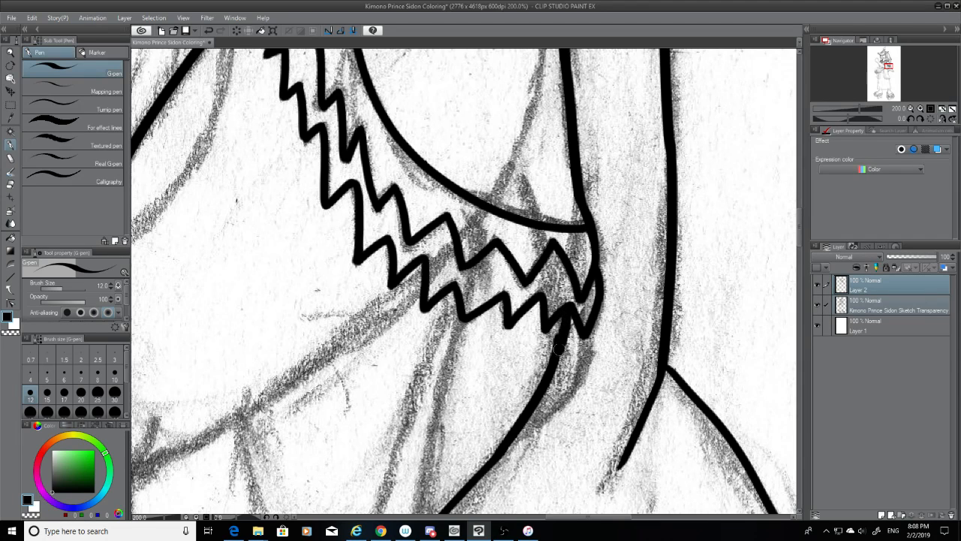
key(ctrl+z)
key(ctrl+z)
mouse_move(557, 347)
mouse_down()
mouse_move(562, 314)
mouse_move(557, 347)
mouse_up()
key(ctrl+z)
Ink the long curved line from the outer zigzag down along the sketched edge to the crossing sketch lines at the chest's centre
mouse_move(799, 239)
mouse_down()
mouse_move(799, 259)
mouse_move(795, 241)
mouse_up()
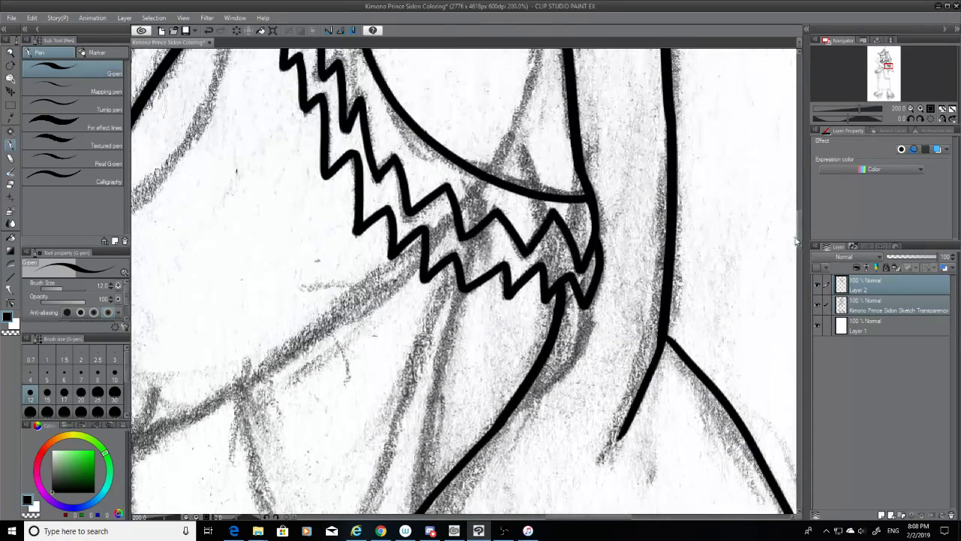
drag(623, 516, 580, 516)
mouse_move(710, 241)
mouse_down()
mouse_move(593, 344)
mouse_move(364, 436)
mouse_up()
key(ctrl+z)
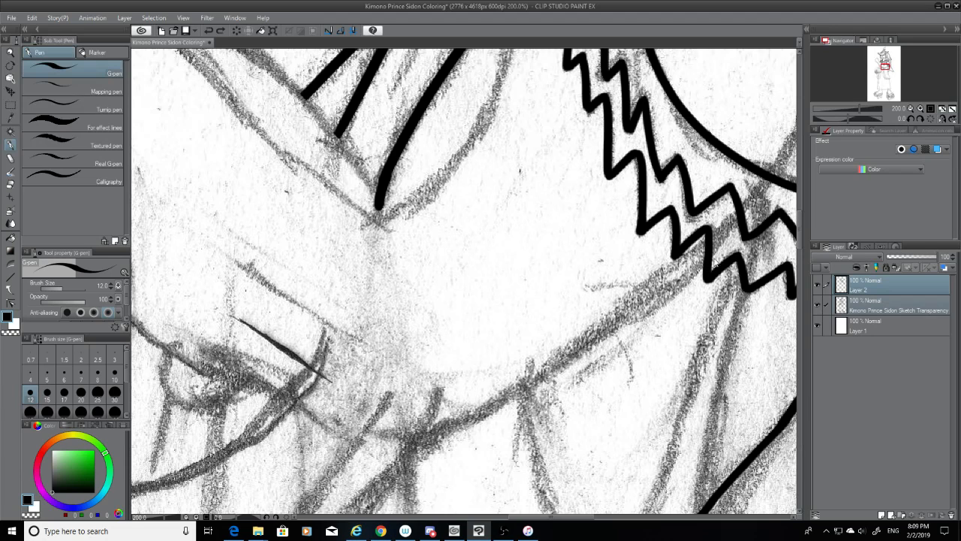
drag(709, 242, 422, 462)
key(ctrl+z)
drag(710, 242, 439, 434)
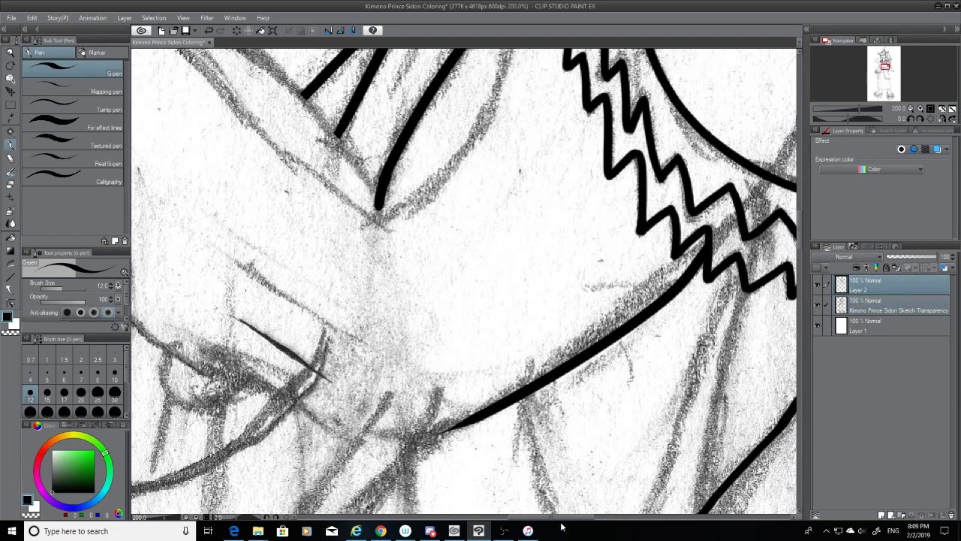
drag(550, 517, 537, 517)
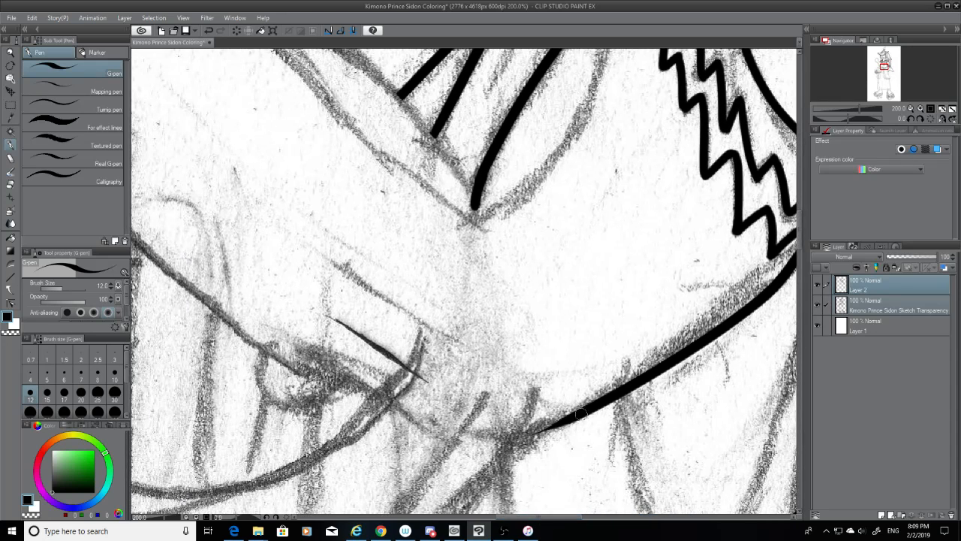
drag(580, 413, 515, 442)
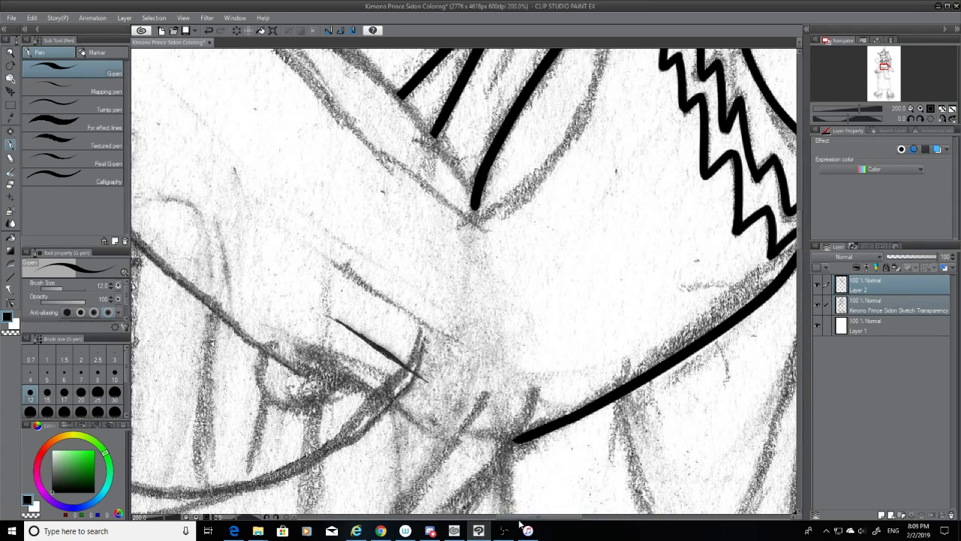
Ink the slanted lower edge beneath the neck folds, from the outermost fold down toward the tip of the V, redrawing until the curve is smooth
drag(534, 517, 510, 522)
drag(800, 225, 801, 190)
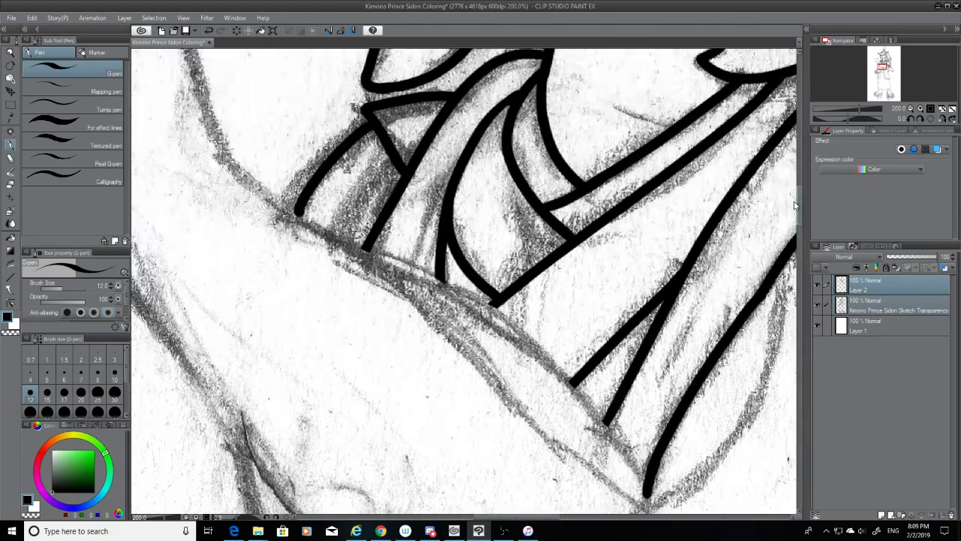
drag(289, 216, 642, 490)
key(ctrl+z)
mouse_move(293, 207)
mouse_down()
mouse_move(349, 233)
mouse_move(610, 442)
mouse_up()
key(ctrl+z)
mouse_move(297, 216)
mouse_down()
mouse_move(379, 254)
mouse_move(580, 380)
mouse_up()
key(ctrl+z)
mouse_move(296, 214)
mouse_down()
mouse_move(466, 295)
mouse_move(594, 397)
mouse_move(605, 419)
mouse_up()
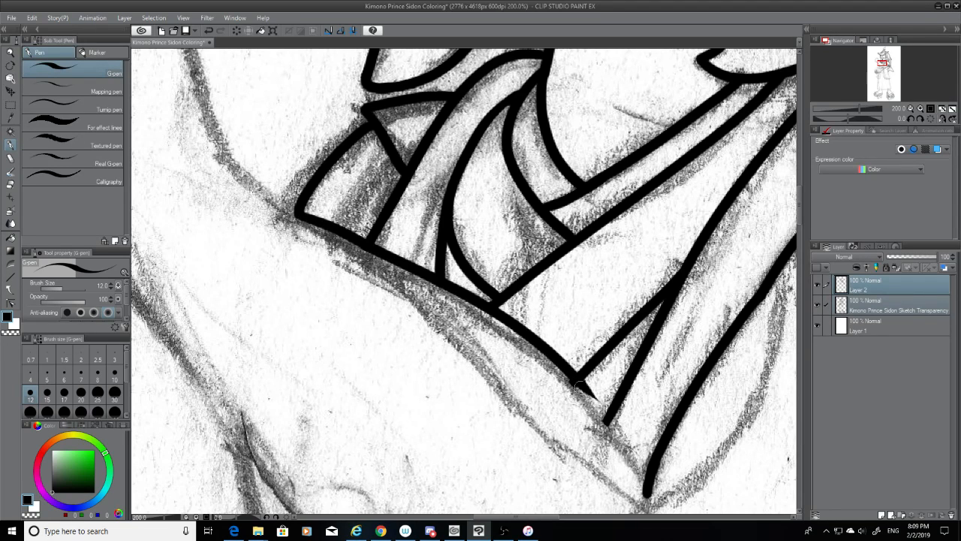
key(ctrl+z)
mouse_move(294, 211)
mouse_down()
mouse_move(452, 283)
mouse_move(646, 464)
mouse_up()
key(ctrl+z)
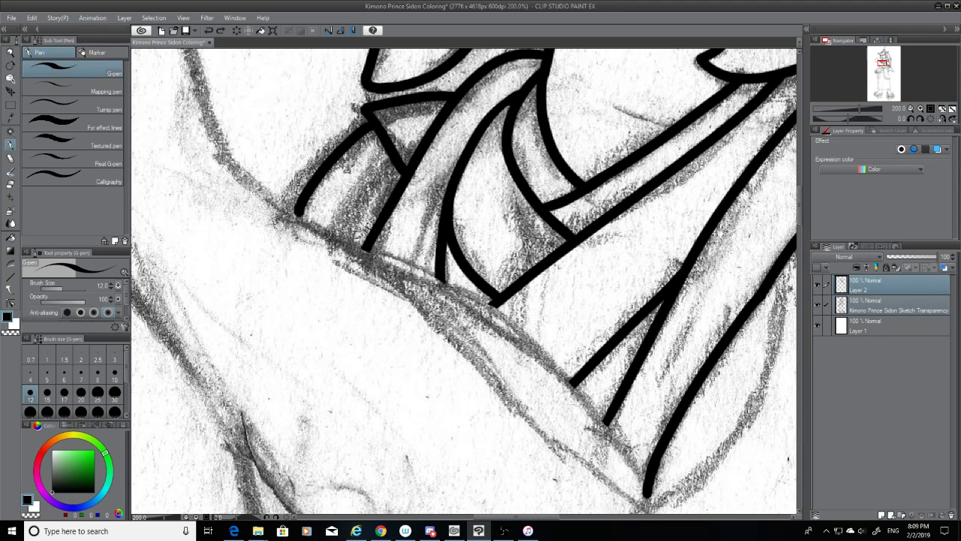
mouse_move(295, 211)
mouse_down()
mouse_move(375, 252)
mouse_move(597, 426)
mouse_up()
key(ctrl+z)
mouse_move(297, 212)
mouse_down()
mouse_move(409, 256)
mouse_move(565, 399)
mouse_up()
key(ctrl+z)
mouse_move(295, 212)
mouse_down()
mouse_move(470, 297)
mouse_move(655, 458)
mouse_up()
key(ctrl+z)
drag(295, 213, 637, 471)
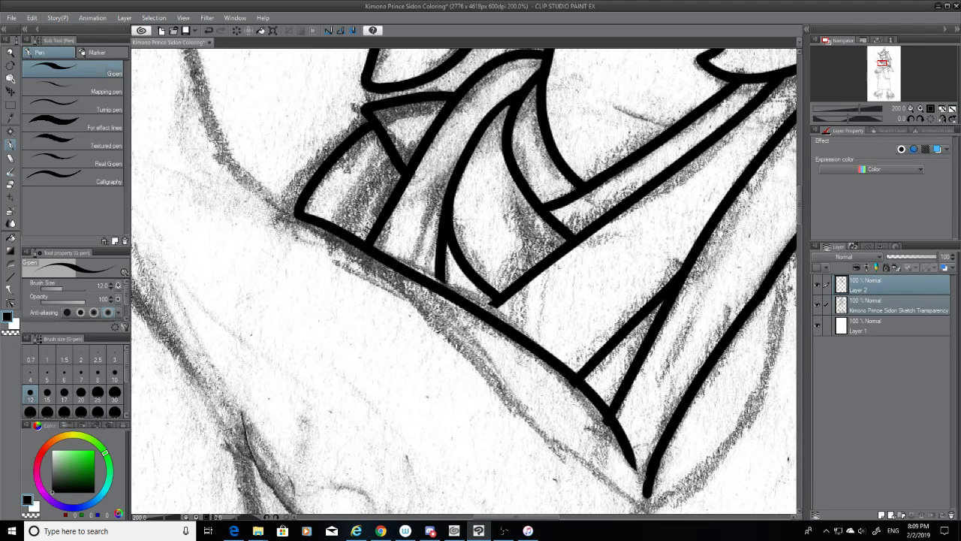
Undo the inked line along the lower edge of the kimono collar
key(ctrl+z)
mouse_move(295, 212)
mouse_down()
mouse_move(577, 414)
mouse_move(637, 470)
mouse_up()
key(ctrl+z)
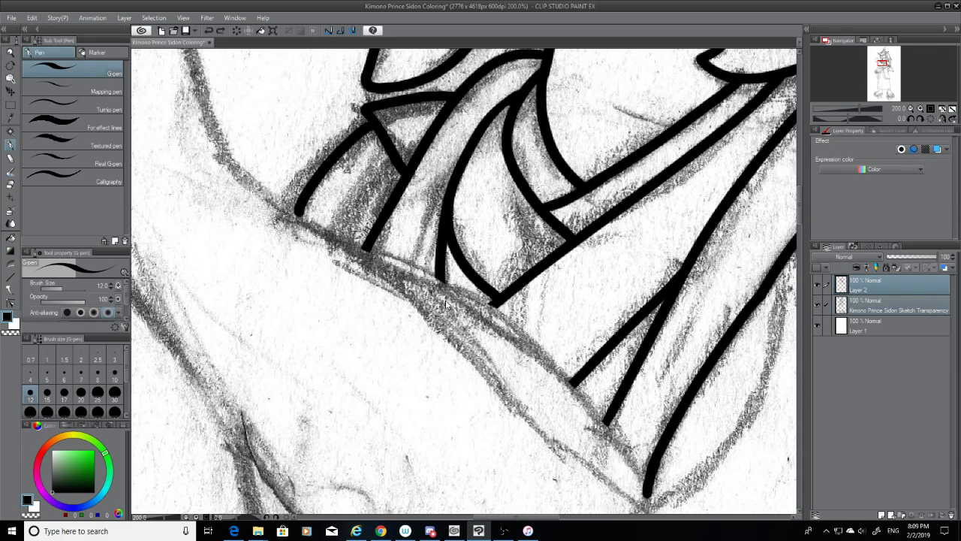
Examine the sketched forearm, elbow and sleeve around the inked collar and jagged shoulder trim
scroll(667, 439, down, 4)
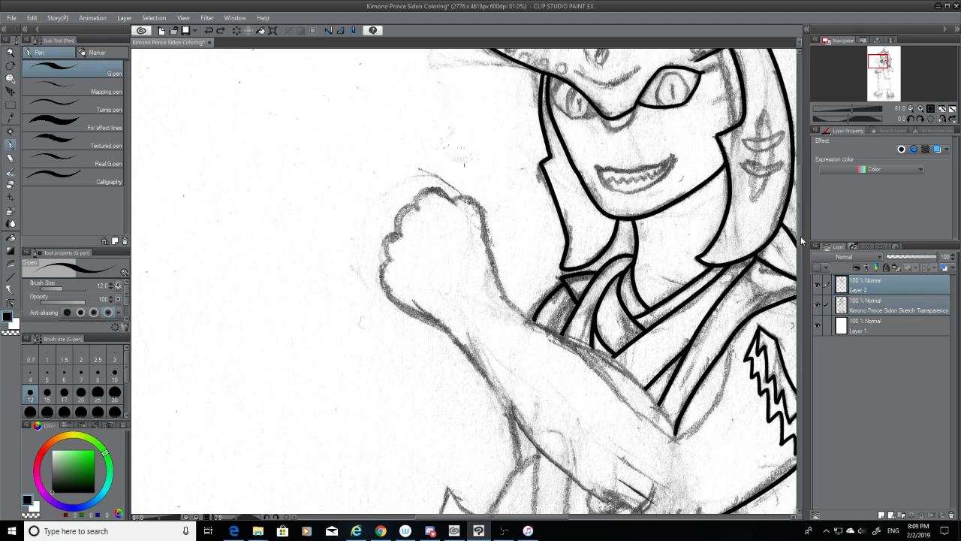
drag(802, 233, 799, 258)
scroll(494, 419, up, 3)
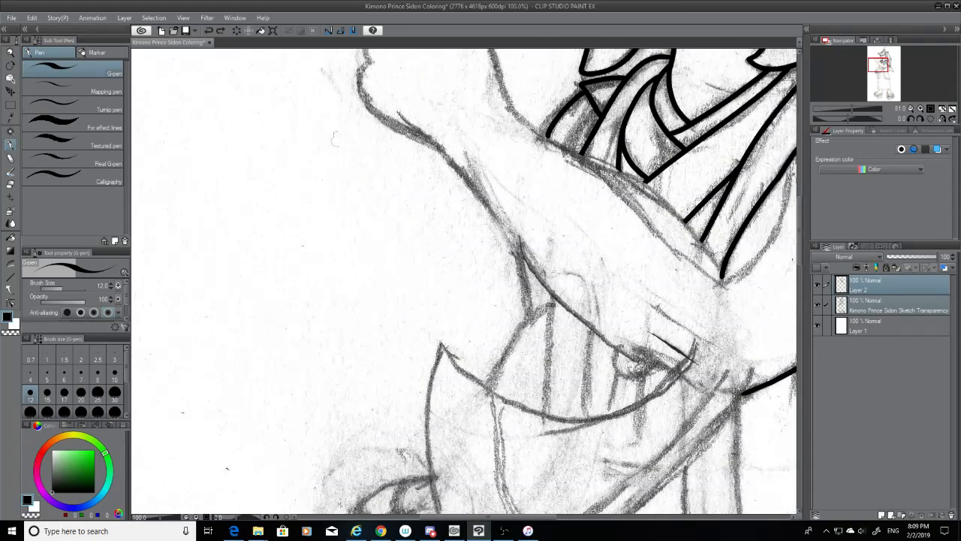
click(534, 525)
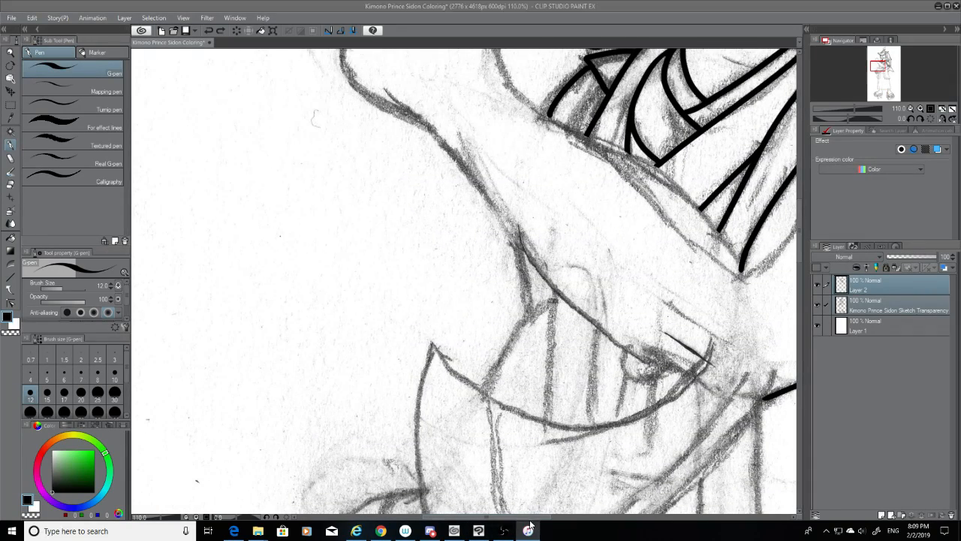
click(534, 525)
drag(538, 517, 585, 527)
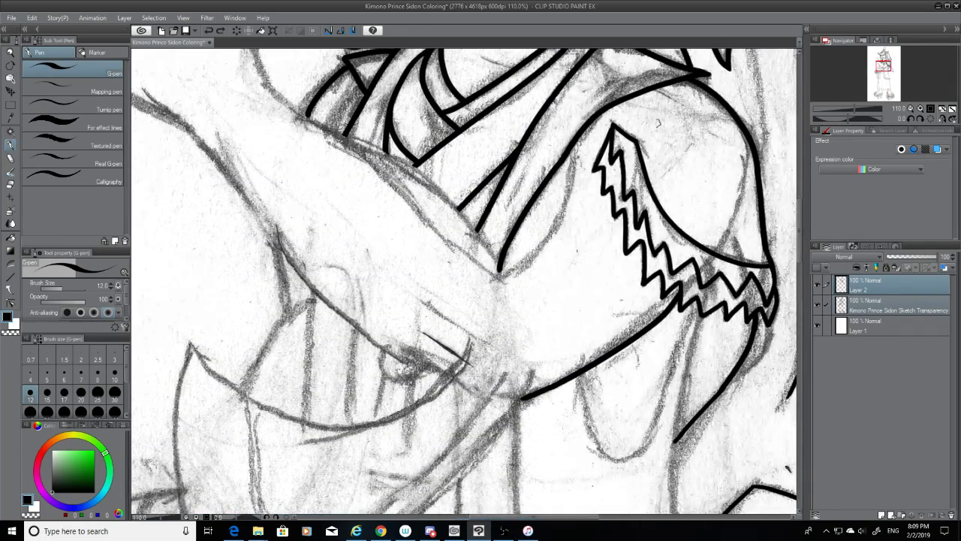
scroll(475, 100, up, 2)
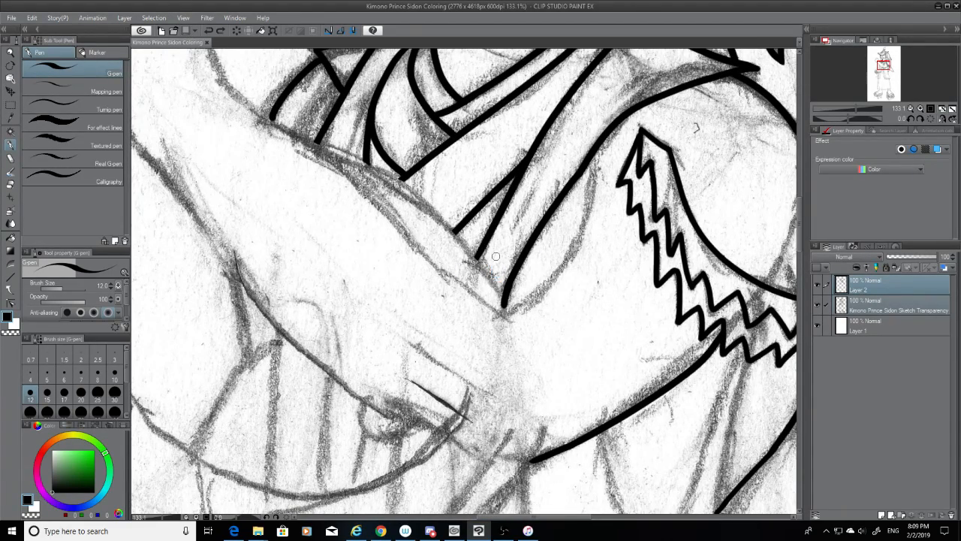
key(ctrl+plus)
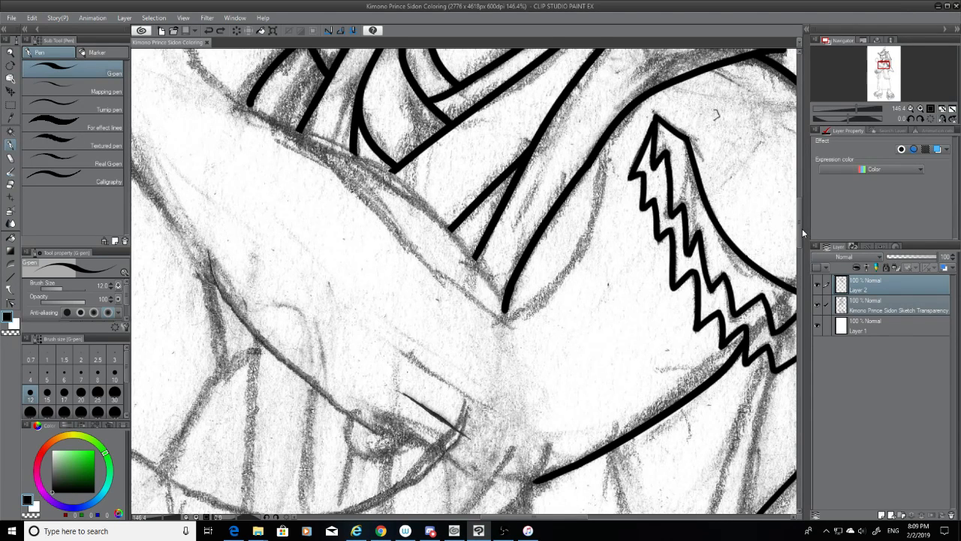
drag(800, 226, 800, 216)
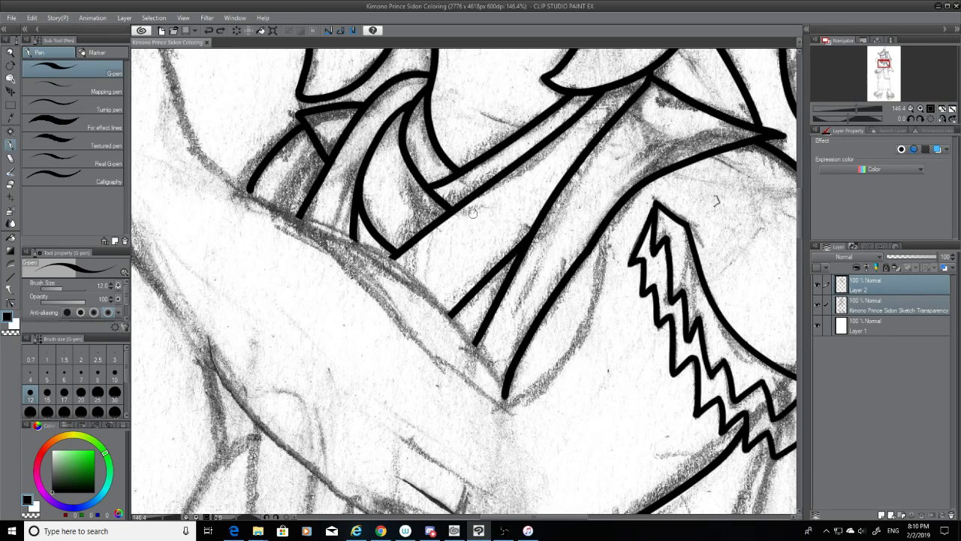
Trim the lower end of the collar's outermost fold line with the Hard eraser
scroll(281, 161, up, 2)
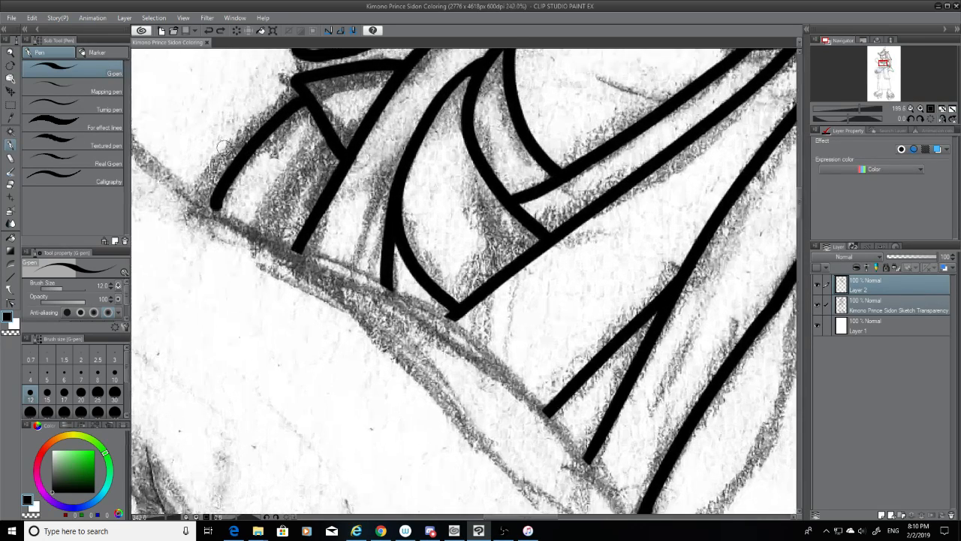
click(12, 184)
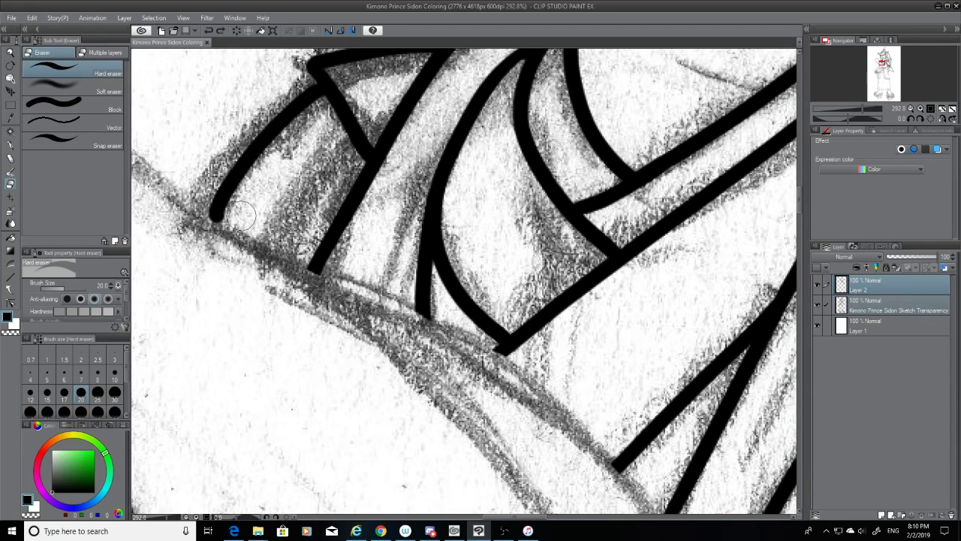
mouse_move(216, 216)
mouse_down()
mouse_move(245, 212)
mouse_move(221, 246)
mouse_up()
key(ctrl+z)
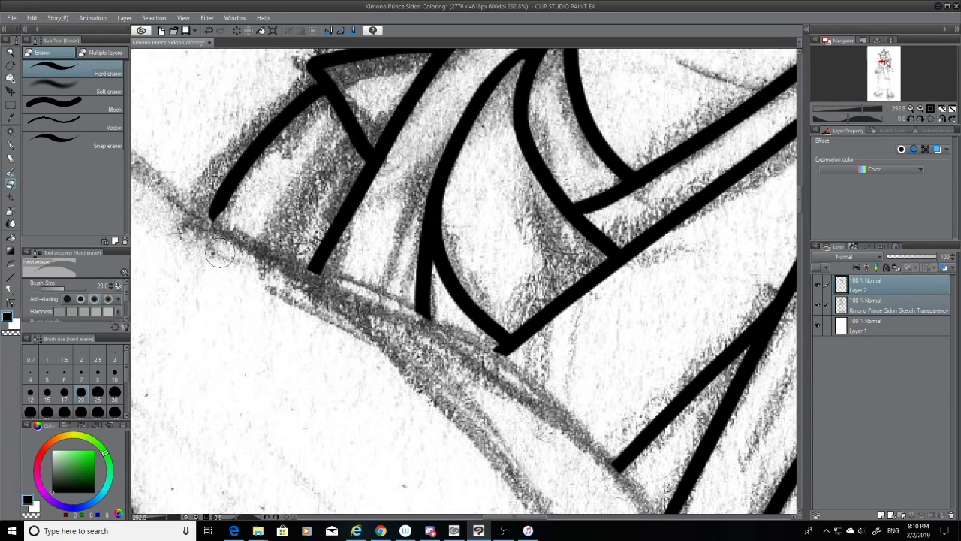
Round off the trimmed end of the outermost collar fold line with a G-pen dot
click(11, 144)
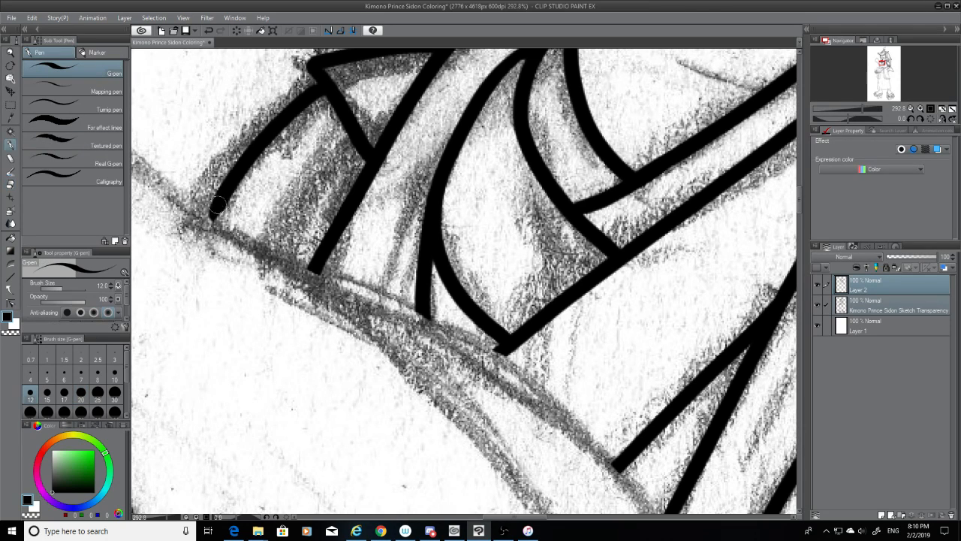
click(215, 212)
key(ctrl+z)
key(ctrl+y)
key(ctrl+z)
key(ctrl+y)
mouse_move(215, 212)
mouse_down()
mouse_move(488, 406)
mouse_move(612, 507)
mouse_up()
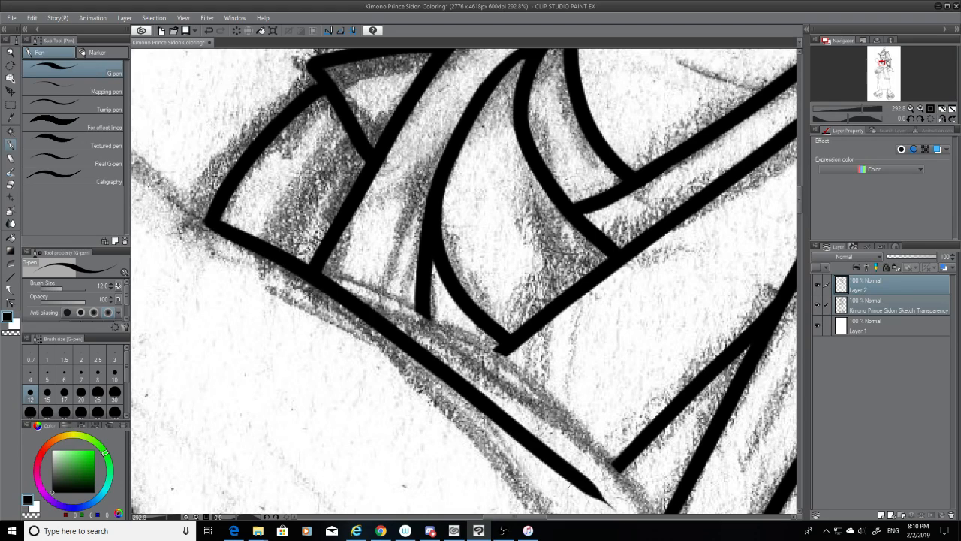
key(ctrl+z)
mouse_move(211, 219)
mouse_down()
mouse_move(457, 321)
mouse_move(680, 483)
mouse_up()
key(ctrl+z)
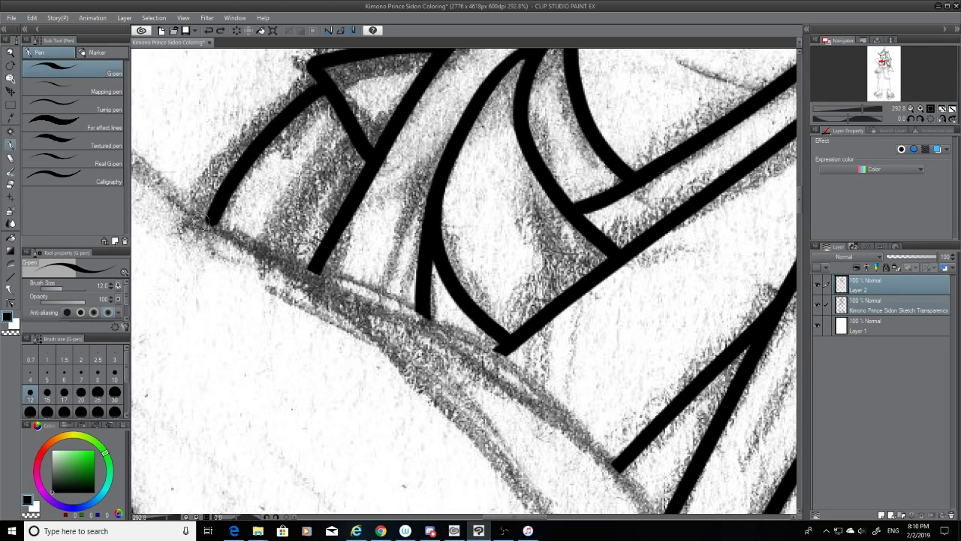
mouse_move(208, 221)
mouse_down()
mouse_move(267, 246)
mouse_move(620, 501)
mouse_up()
key(ctrl+z)
mouse_move(209, 219)
mouse_down()
mouse_move(332, 264)
mouse_move(623, 455)
mouse_up()
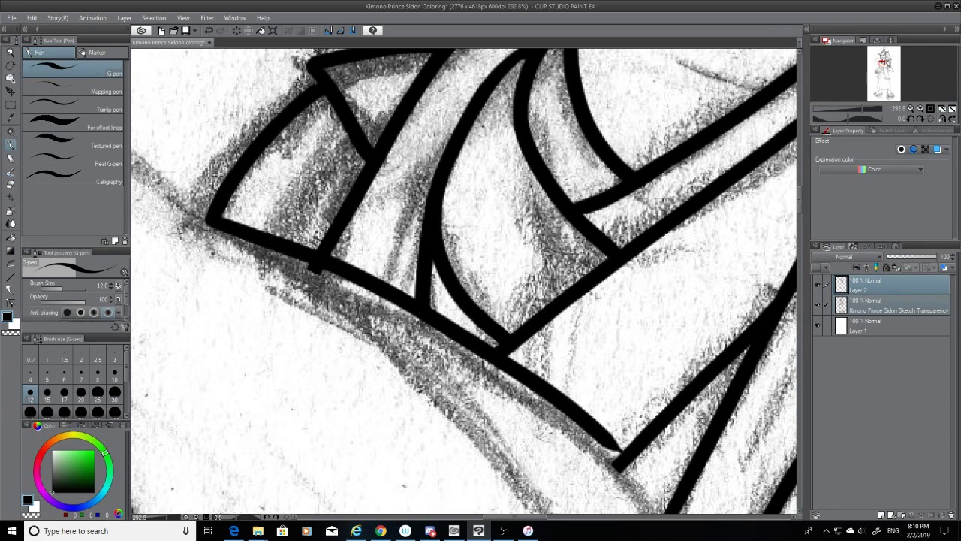
key(ctrl+z)
Ink the collar's lower edge with the G-pen from the outermost fold's corner down past the point of the V
drag(209, 220, 580, 418)
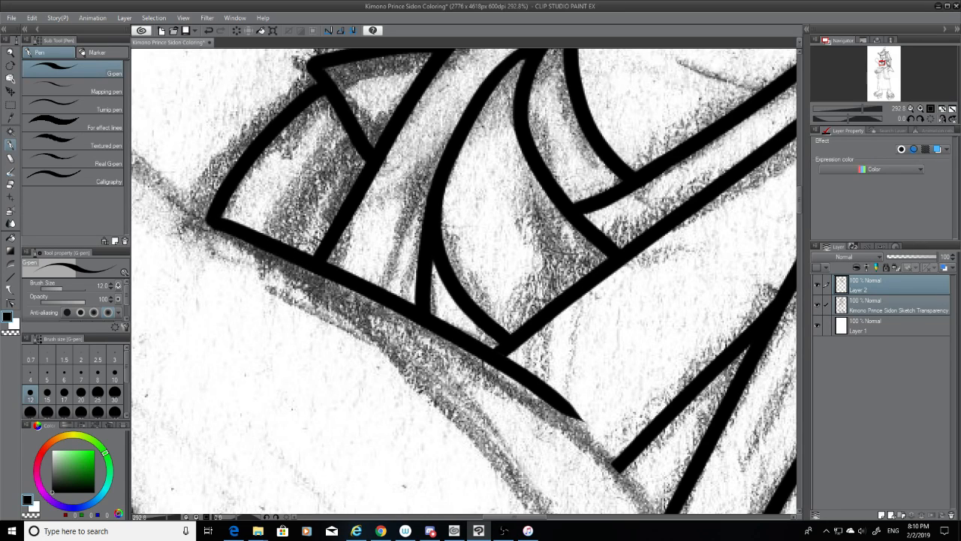
drag(512, 337, 498, 356)
key(ctrl+z)
scroll(464, 281, down, 3)
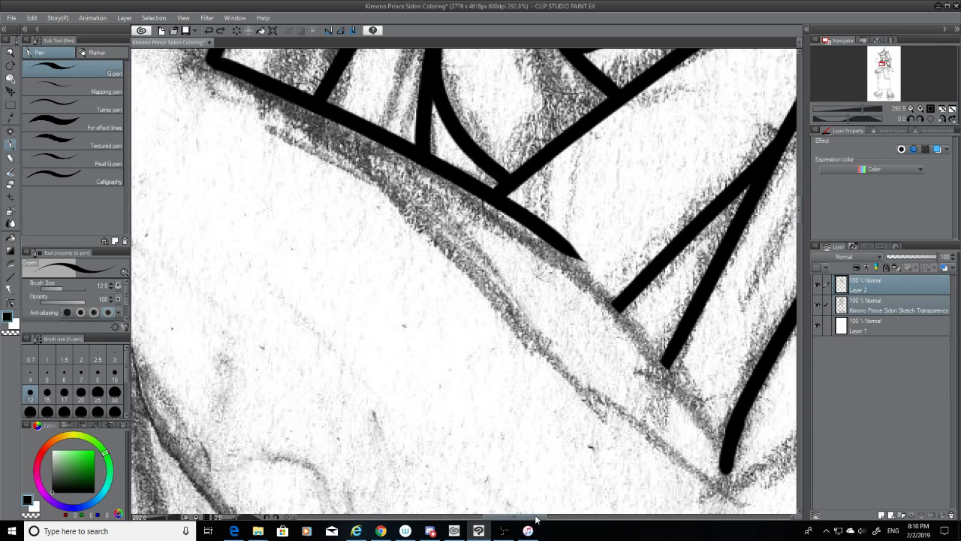
mouse_move(537, 520)
mouse_down()
mouse_move(555, 520)
mouse_move(545, 521)
mouse_up()
drag(359, 248, 552, 492)
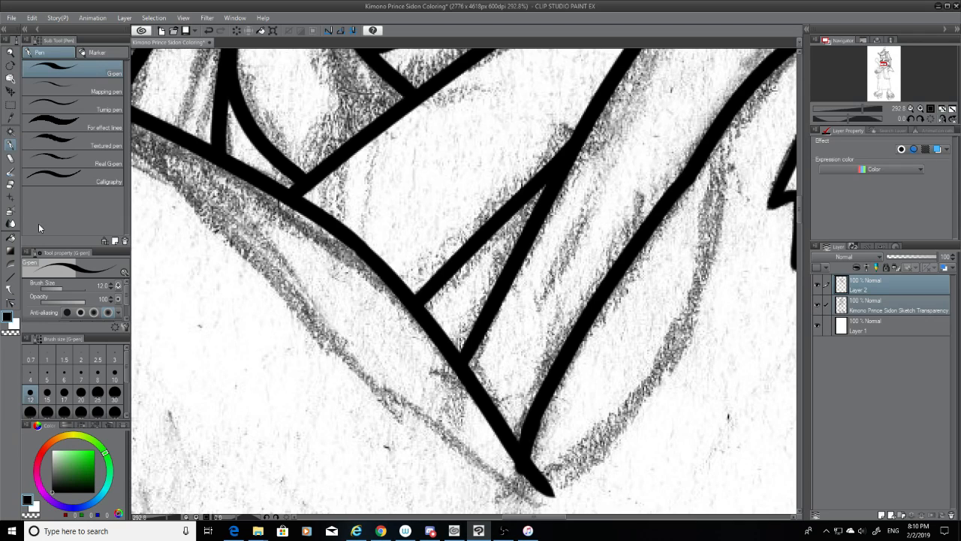
Erase the tapered overshoot of the lower edge line below the collar's V point with the Hard eraser
click(9, 186)
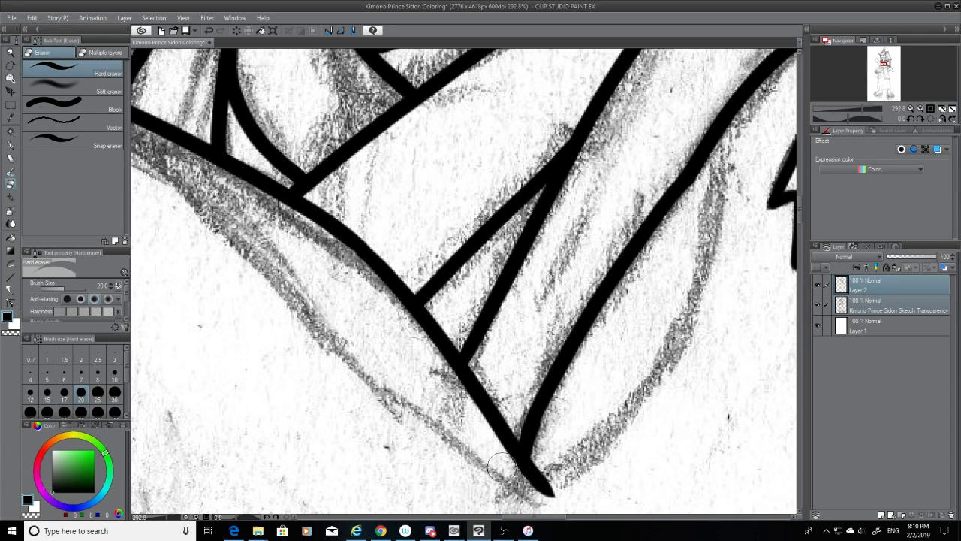
click(10, 145)
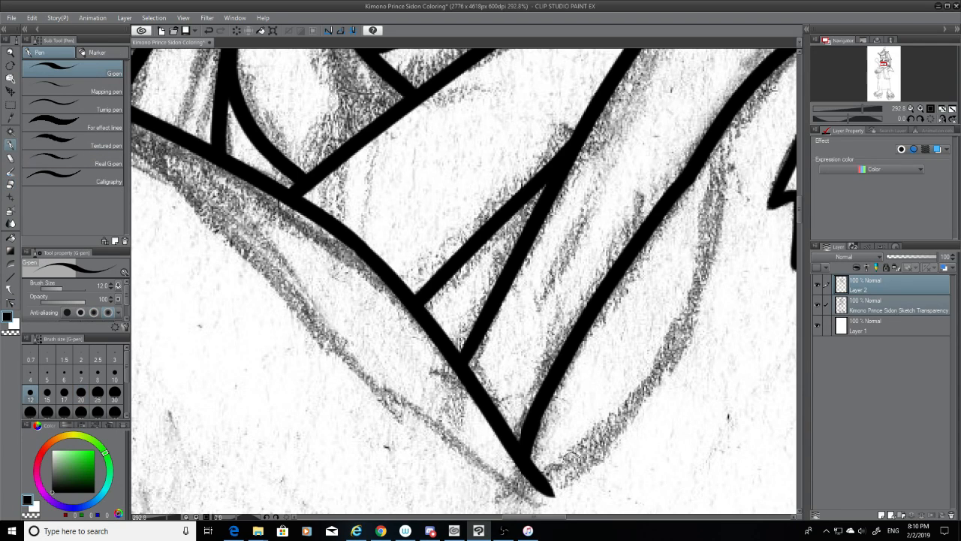
click(11, 193)
drag(802, 201, 800, 212)
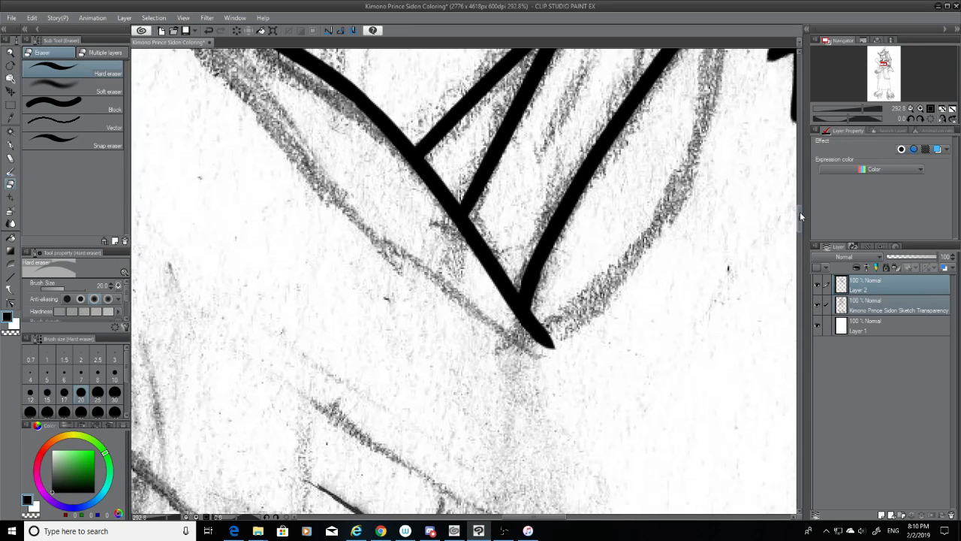
mouse_move(603, 339)
mouse_down()
mouse_move(567, 336)
mouse_move(535, 366)
mouse_up()
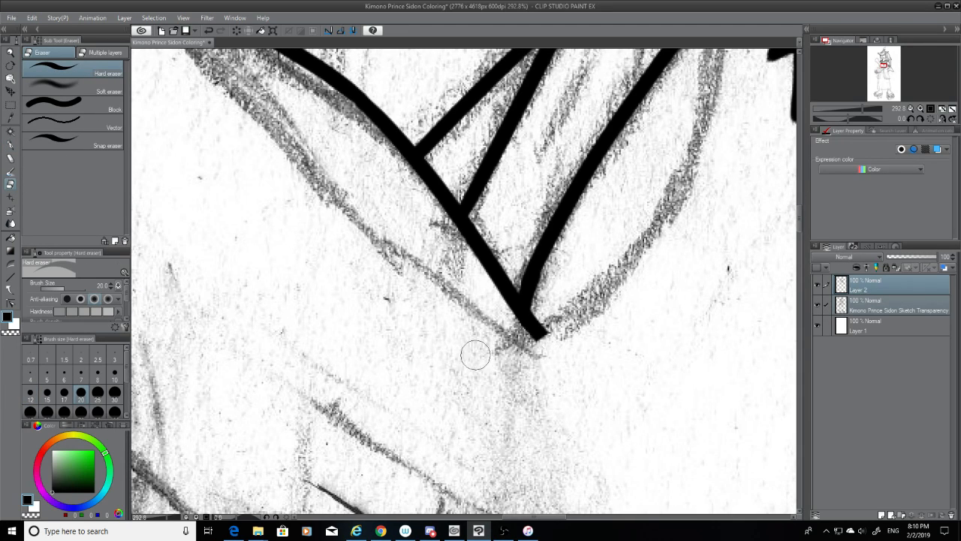
Look over the uninked sleeve and raised fist, and briefly hide the sketch layer to check the line art alone
click(11, 156)
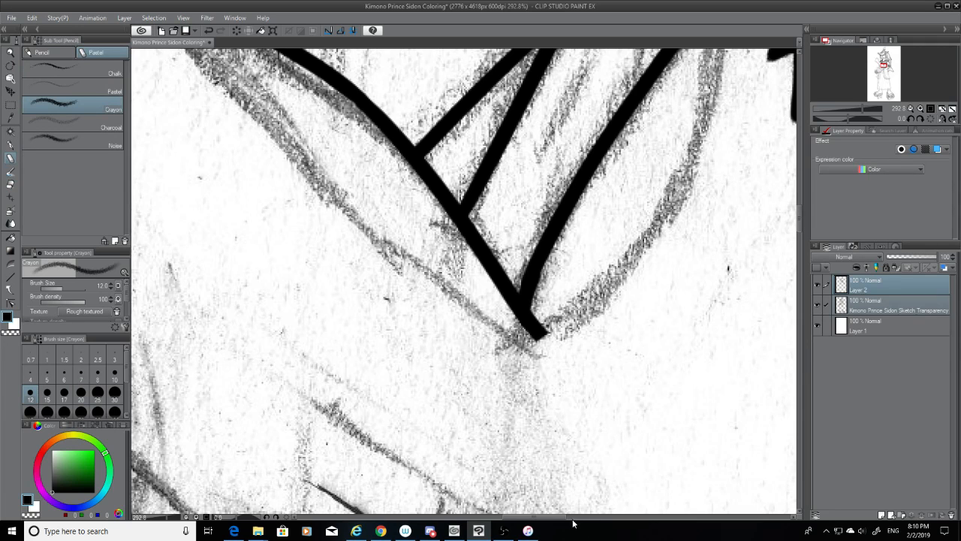
drag(573, 523, 595, 524)
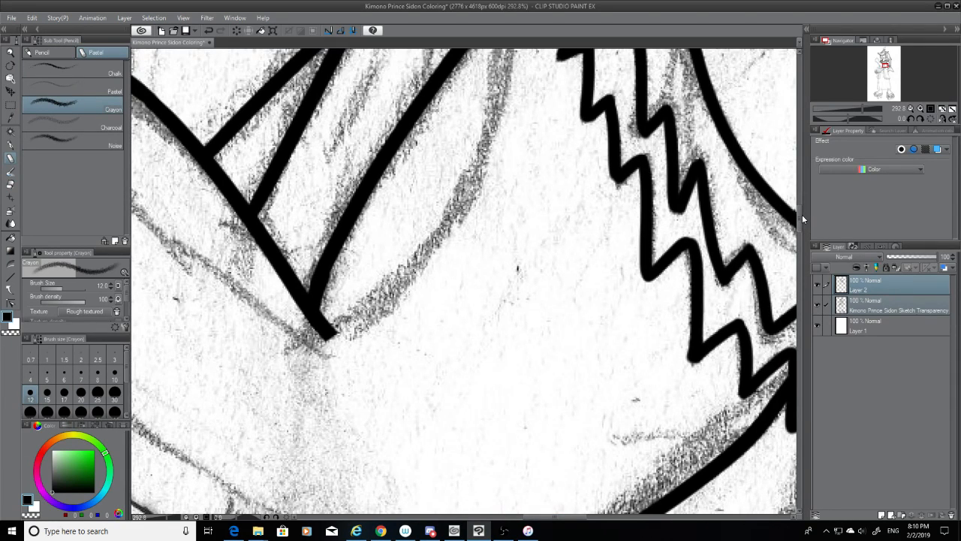
mouse_move(798, 207)
mouse_down()
mouse_move(790, 232)
mouse_move(788, 220)
mouse_move(799, 243)
mouse_up()
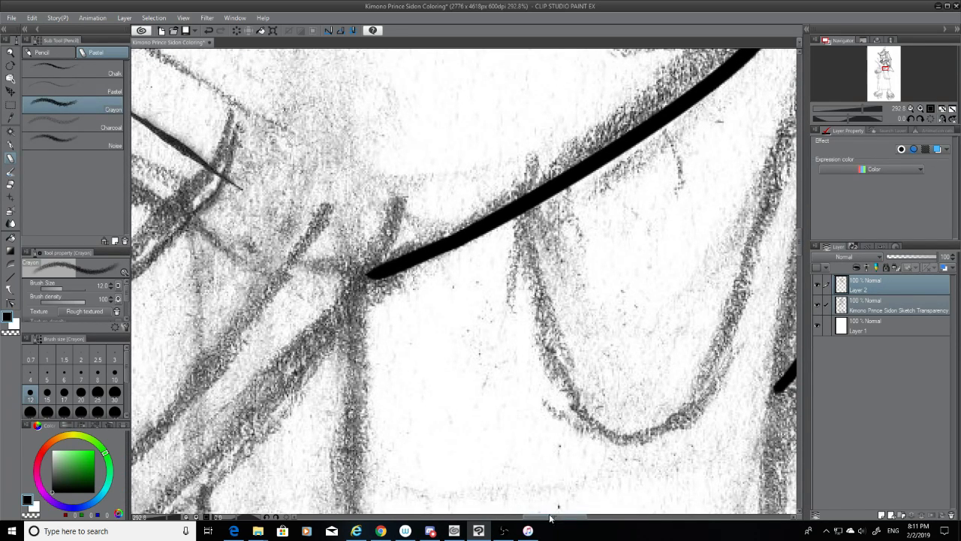
mouse_move(550, 518)
mouse_down()
mouse_move(511, 517)
mouse_move(459, 496)
mouse_up()
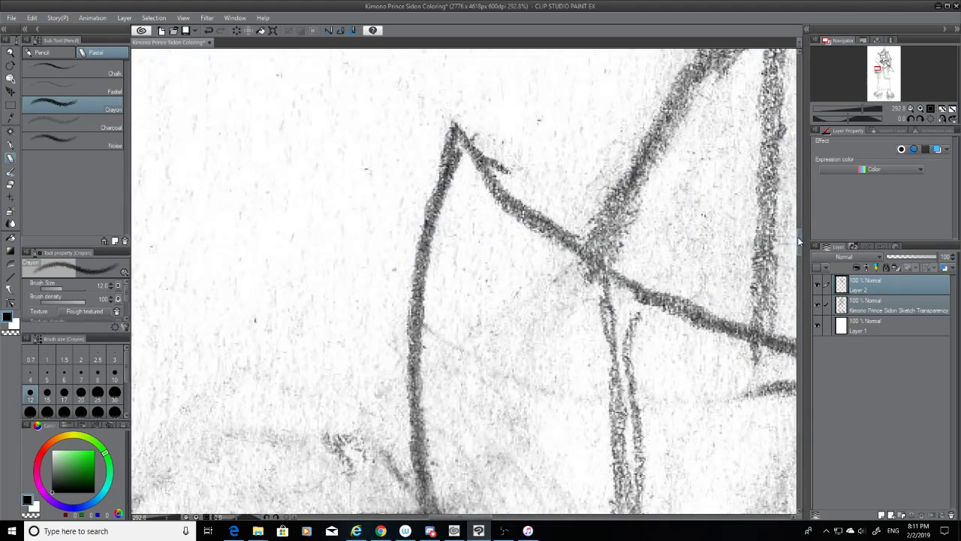
drag(799, 241, 798, 176)
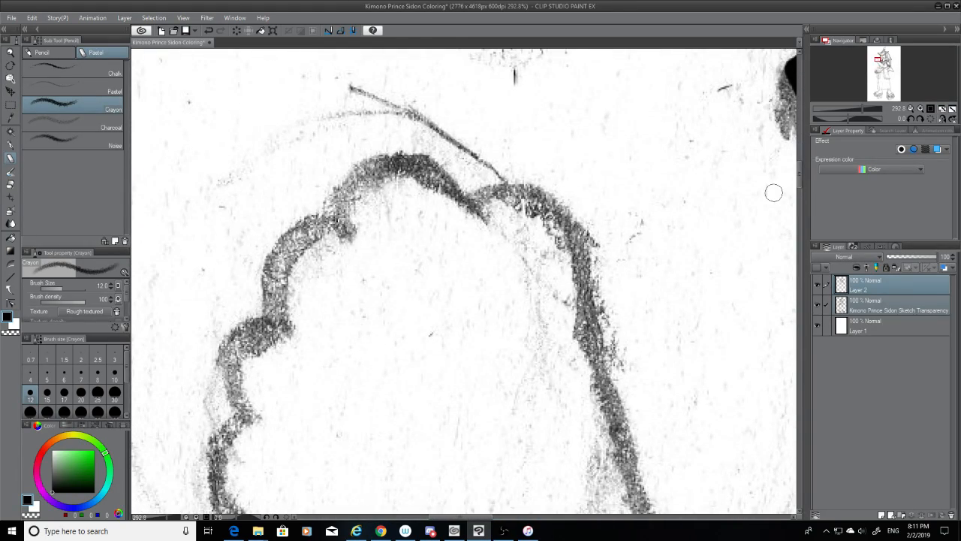
scroll(651, 97, down, 5)
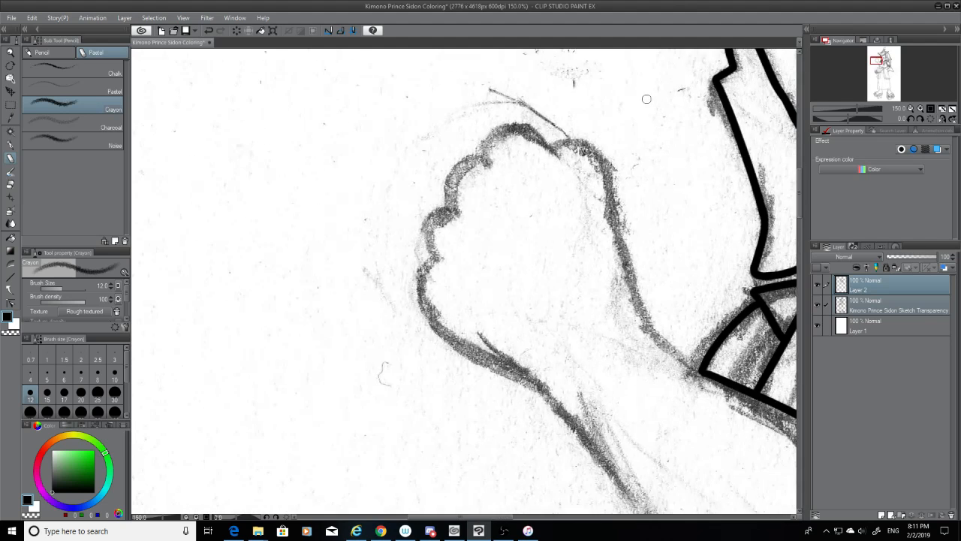
scroll(658, 105, down, 5)
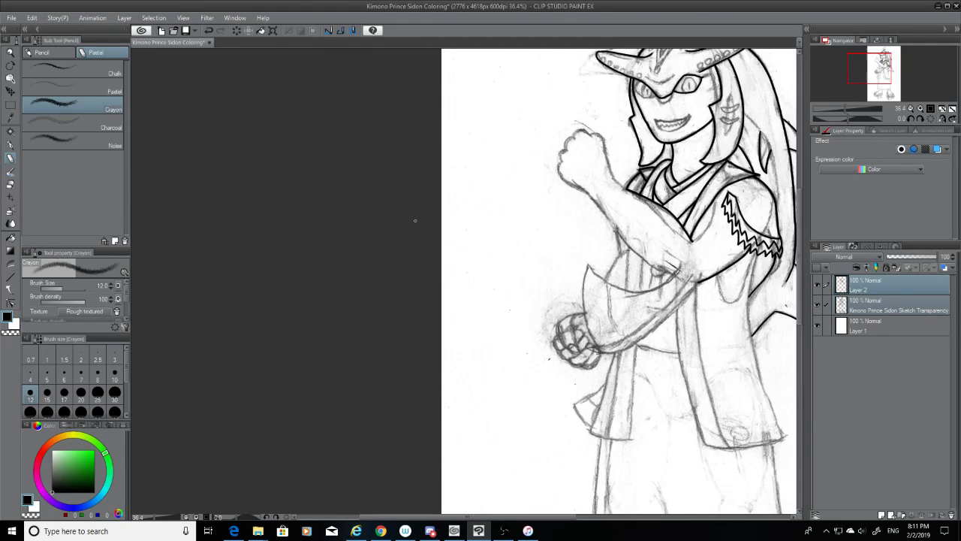
click(818, 303)
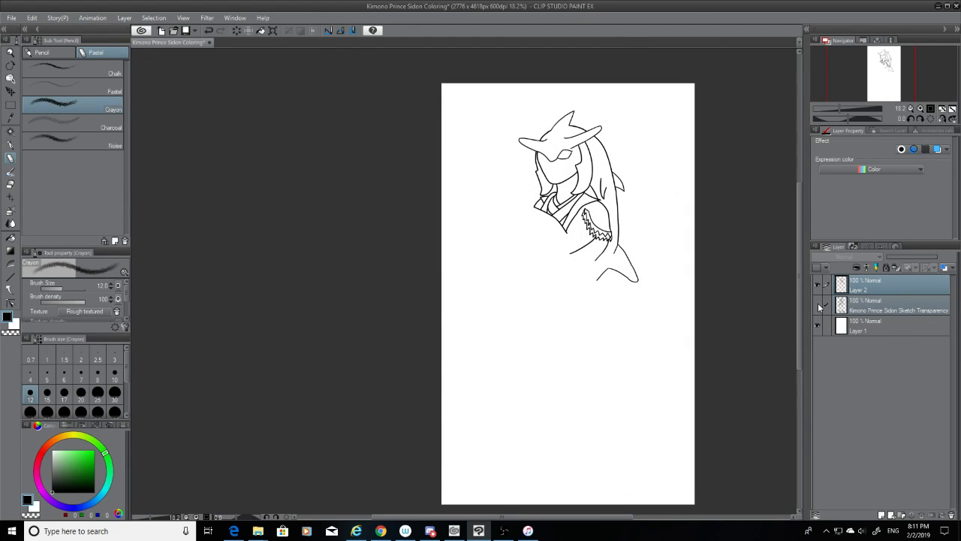
click(817, 303)
Go to the sketched eye beneath the inked brow line and set the G-pen's brush size to 10
scroll(545, 178, up, 7)
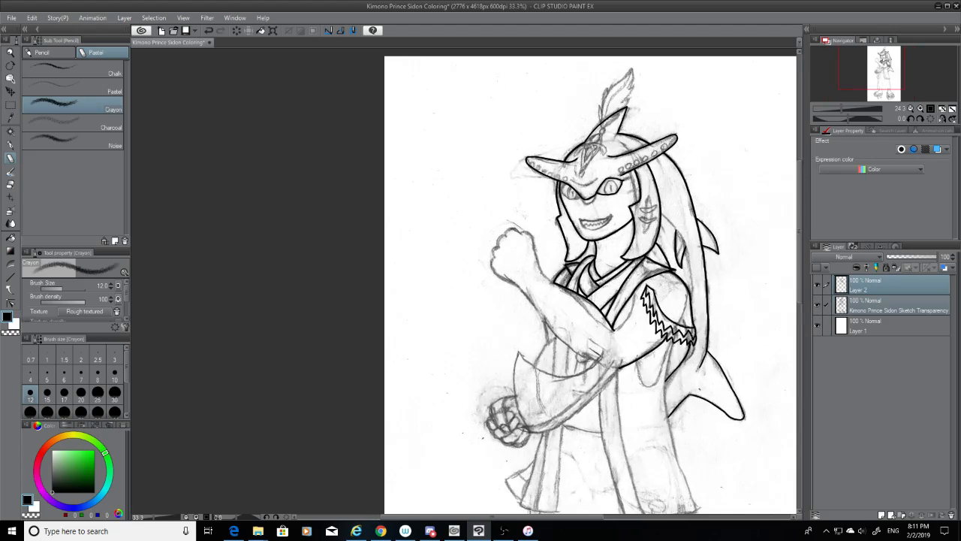
scroll(545, 178, up, 5)
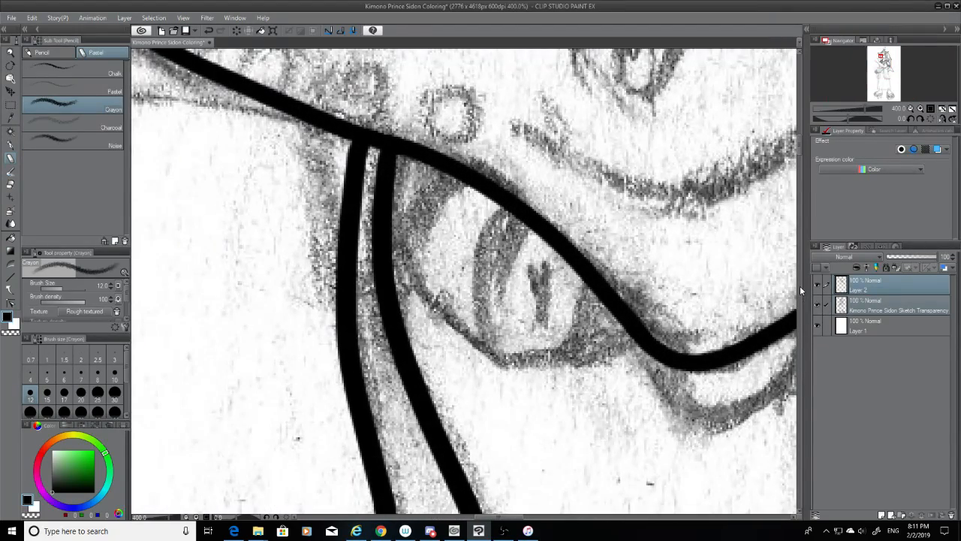
click(115, 370)
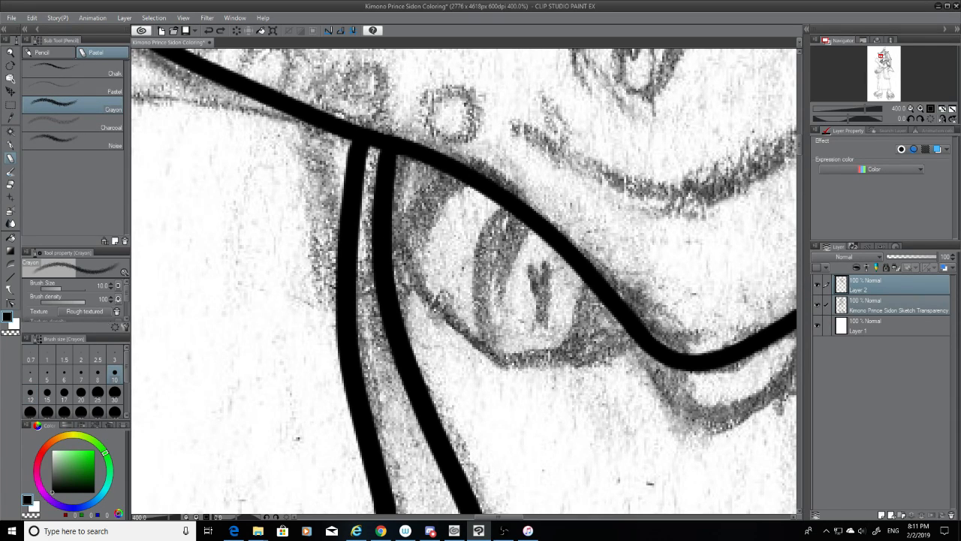
click(114, 394)
click(11, 145)
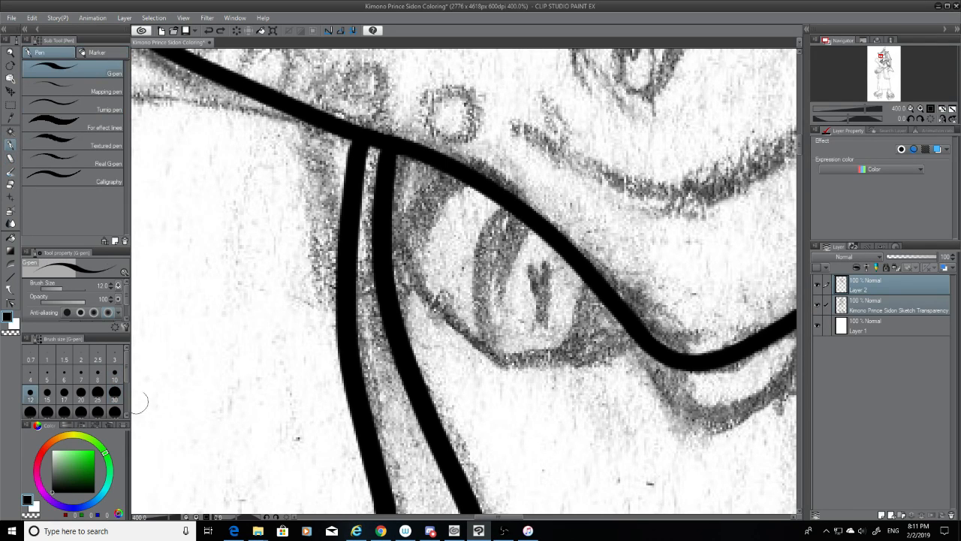
click(115, 379)
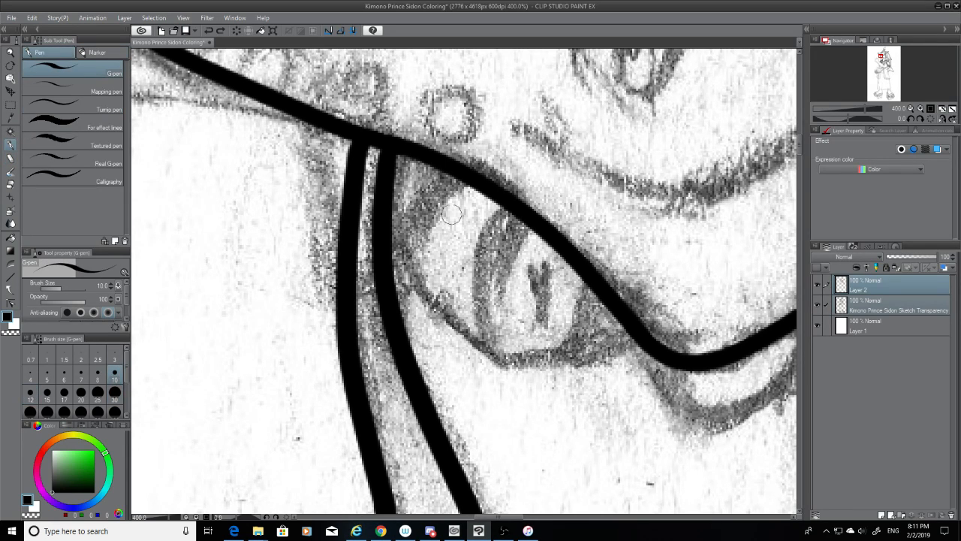
Ink the eye's outline with the G-pen, from the brow line down the inner corner and along the lower lid
drag(455, 180, 416, 221)
key(ctrl+z)
mouse_move(454, 179)
mouse_down()
mouse_move(404, 241)
mouse_move(547, 344)
mouse_move(606, 331)
mouse_up()
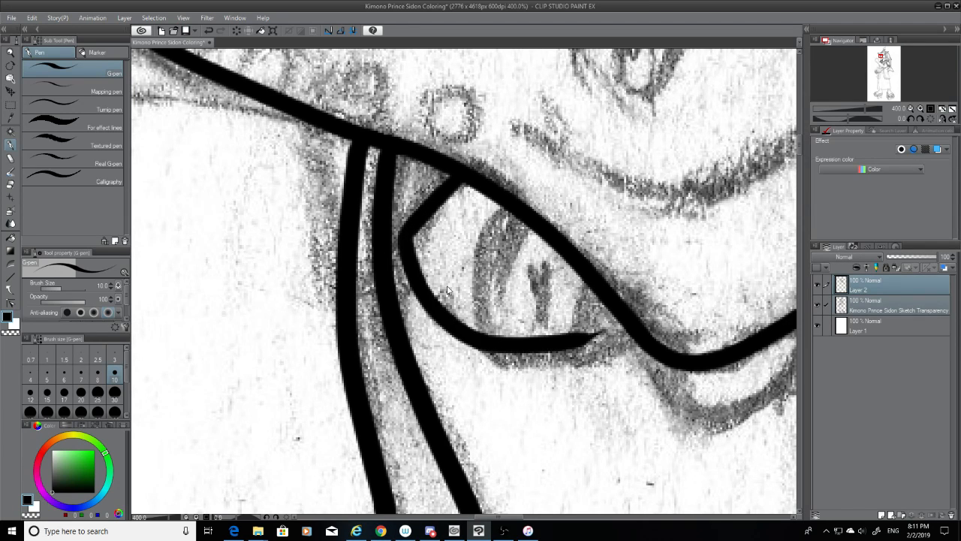
key(ctrl+z)
mouse_move(404, 237)
mouse_down()
mouse_move(417, 280)
mouse_move(636, 335)
mouse_up()
key(ctrl+z)
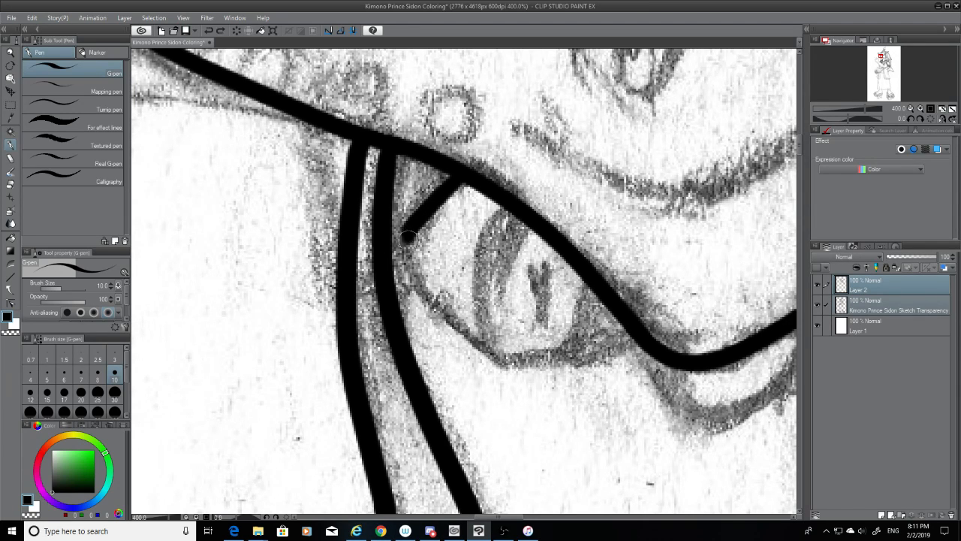
mouse_move(404, 238)
mouse_down()
mouse_move(622, 342)
mouse_move(628, 335)
mouse_move(616, 351)
mouse_up()
Go to the uninked torso lines below the jagged zigzag edge and set the G-pen's brush size to 12
drag(519, 517, 591, 519)
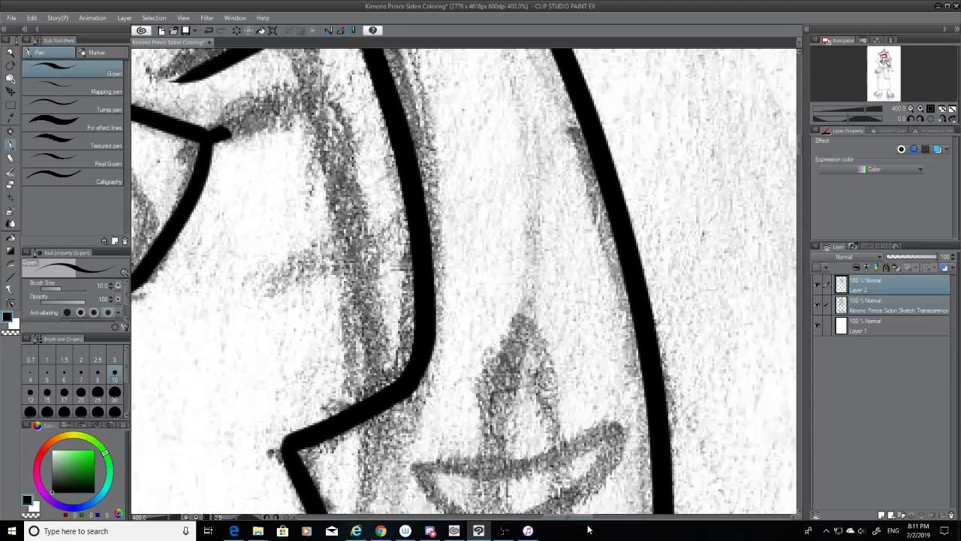
drag(798, 142, 804, 177)
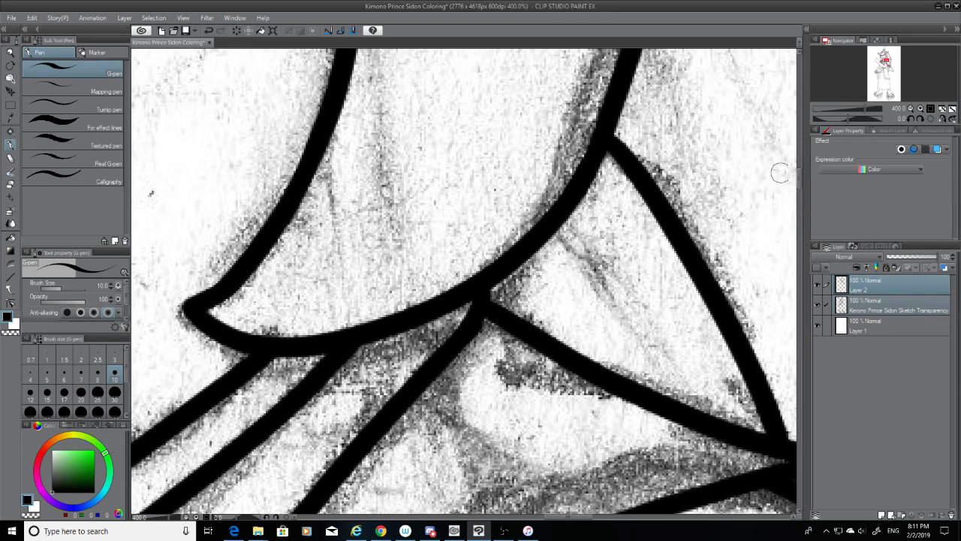
drag(797, 178, 802, 239)
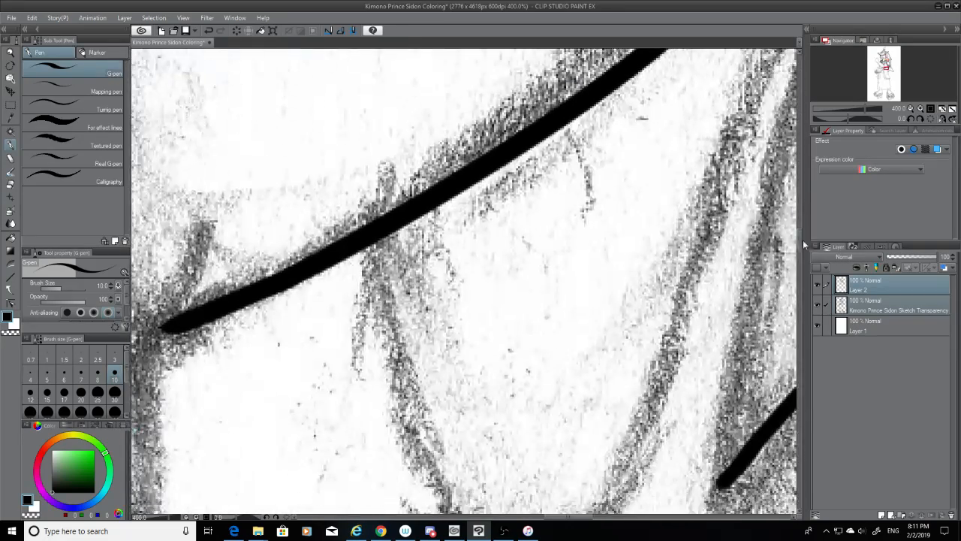
click(30, 392)
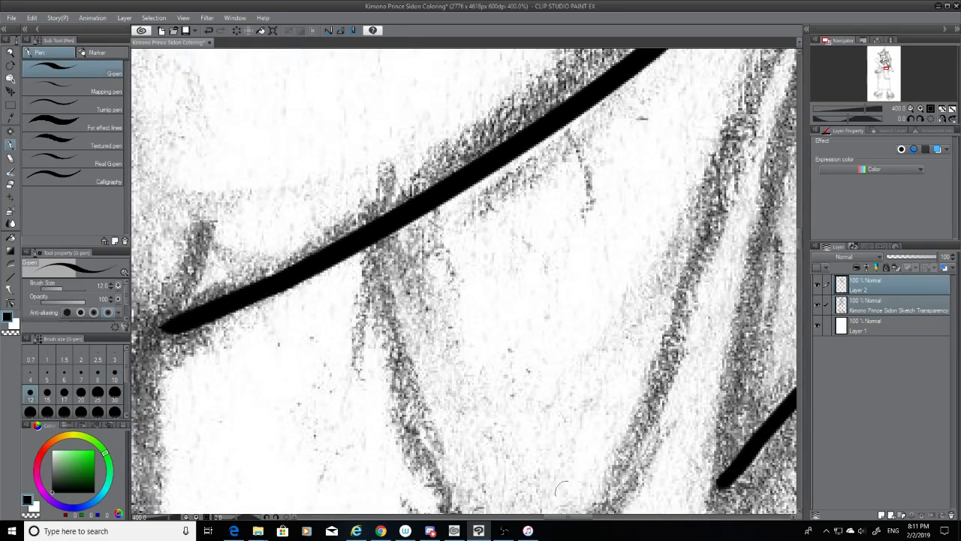
drag(563, 521, 596, 519)
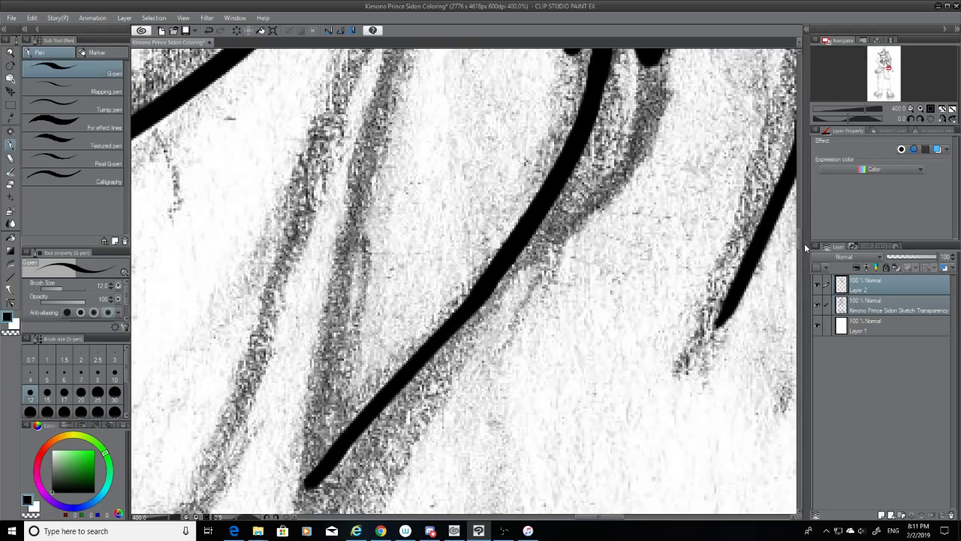
drag(804, 243, 793, 215)
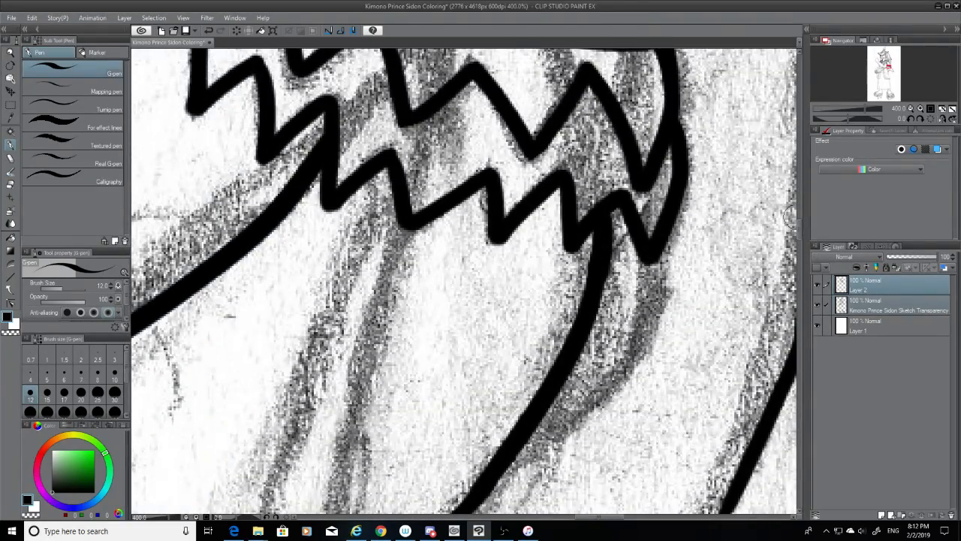
scroll(789, 218, down, 3)
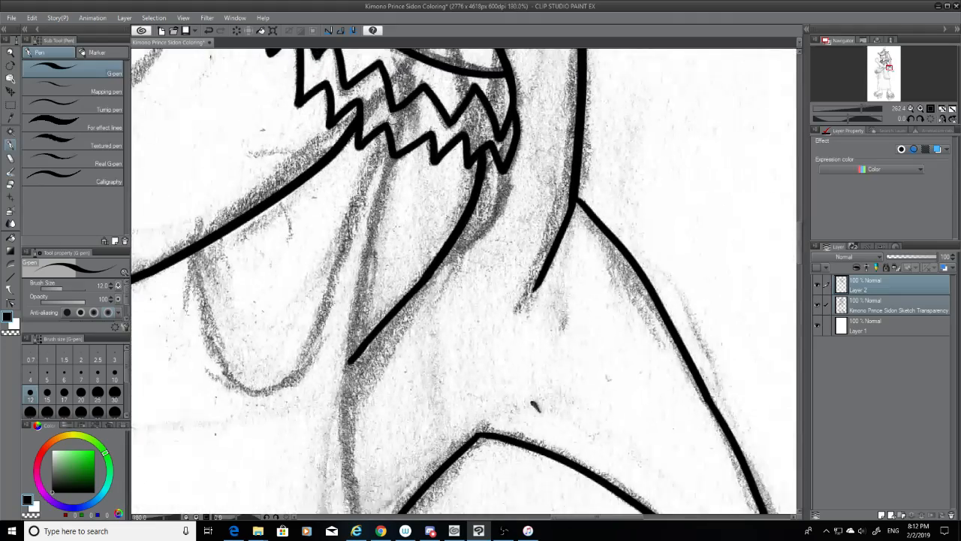
scroll(395, 119, down, 5)
scroll(222, 114, up, 5)
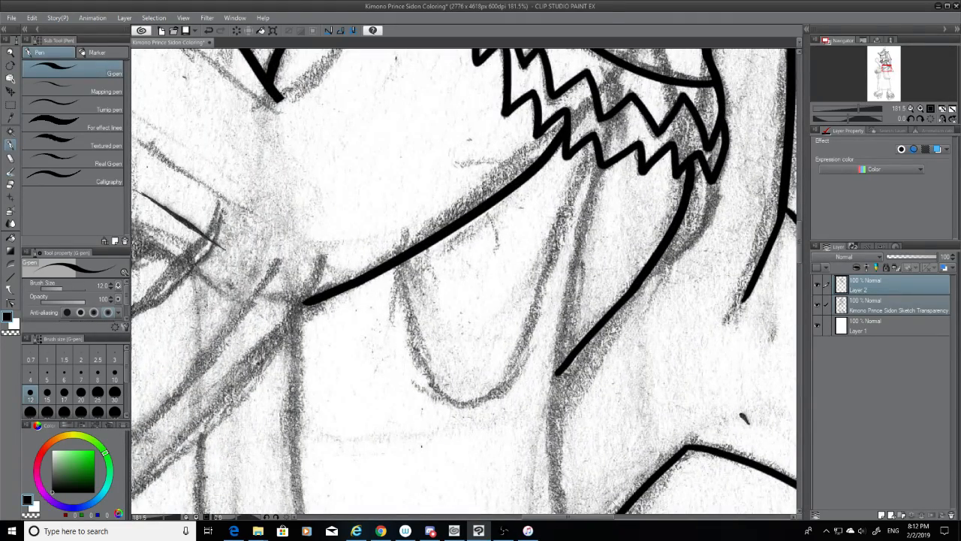
drag(601, 517, 598, 518)
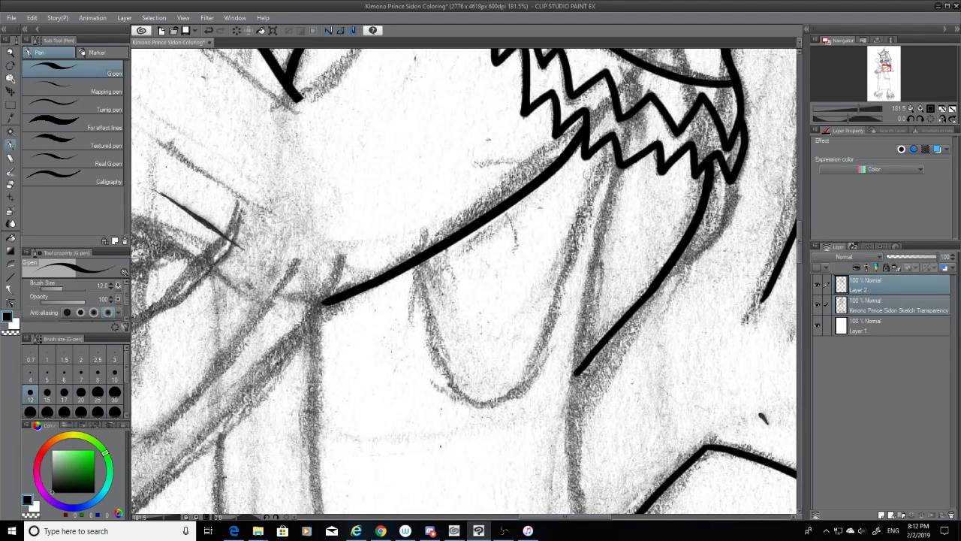
Ink the long torso line from the zigzag edge down past the tip of the slanted line, redoing the stroke until it follows the sketch
drag(617, 167, 580, 513)
key(ctrl+z)
mouse_move(617, 166)
mouse_down()
mouse_move(583, 347)
mouse_move(580, 512)
mouse_up()
key(ctrl+z)
key(ctrl+z)
mouse_move(622, 164)
mouse_down()
mouse_move(585, 274)
mouse_move(572, 513)
mouse_up()
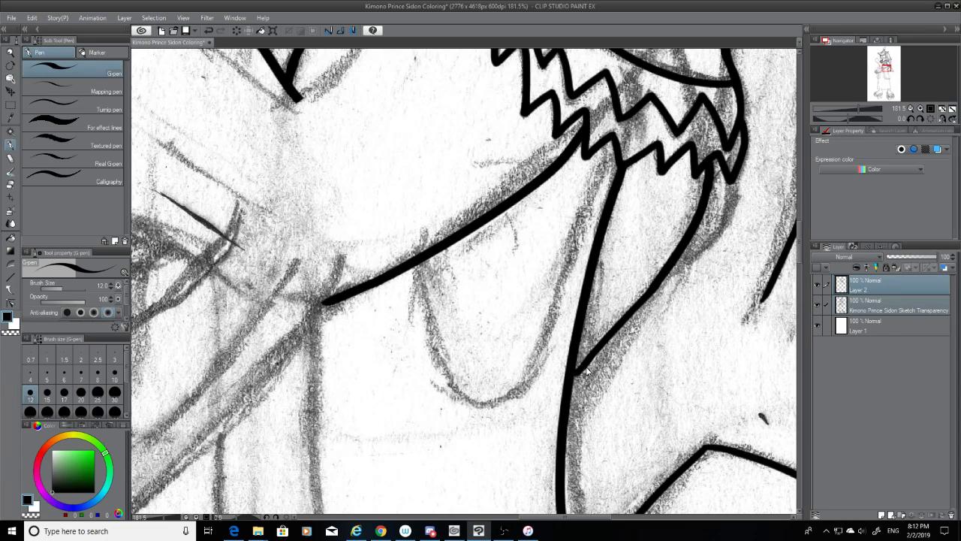
key(ctrl+z)
mouse_move(620, 165)
mouse_down()
mouse_move(588, 298)
mouse_move(578, 513)
mouse_up()
key(ctrl+z)
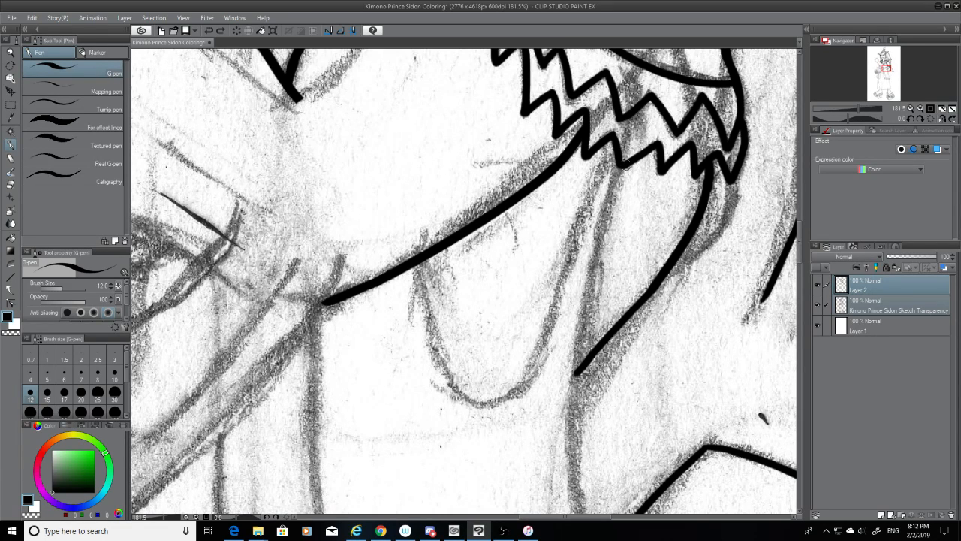
drag(622, 166, 573, 512)
key(ctrl+z)
drag(622, 163, 575, 514)
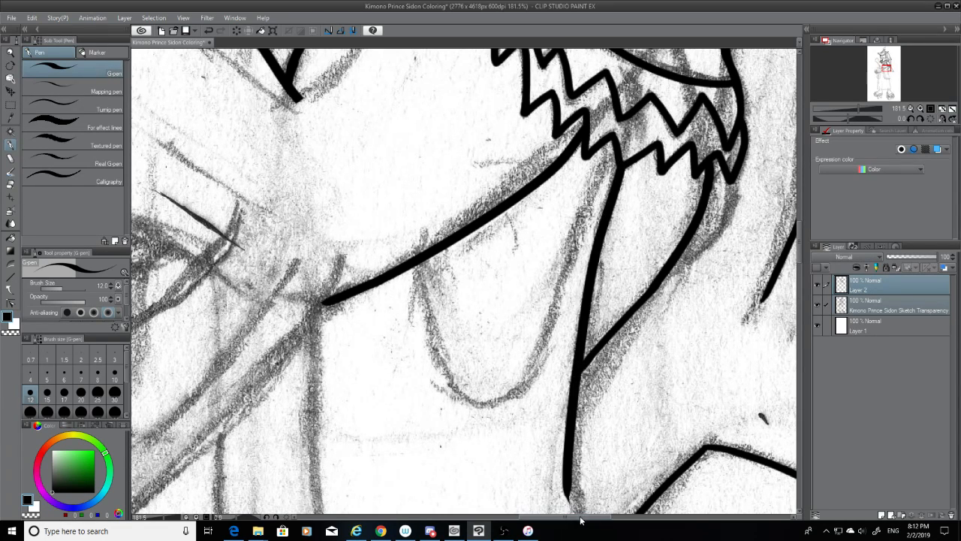
key(ctrl+z)
drag(621, 164, 569, 510)
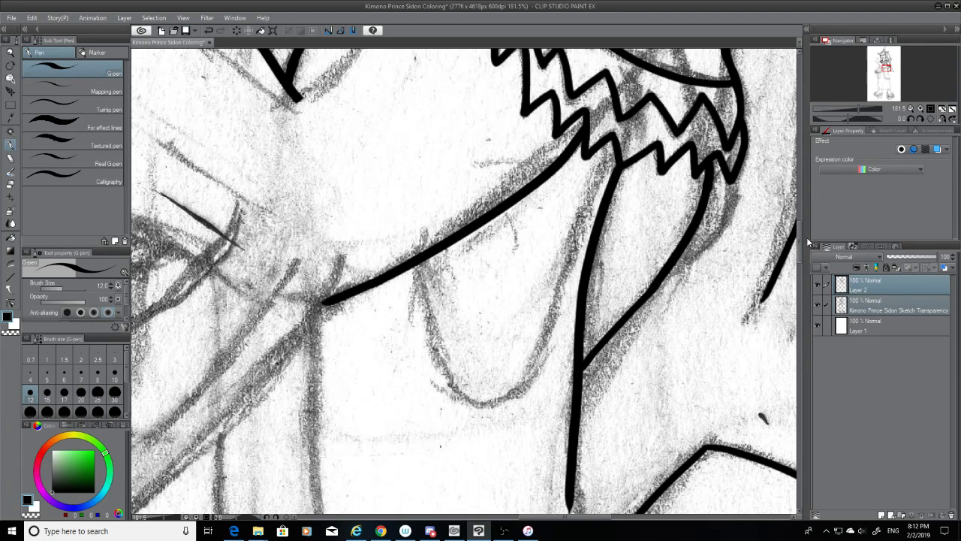
Erase the tapered lower end of the torso line with the Hard eraser and check it with the sketch layer briefly hidden
scroll(806, 237, down, 5)
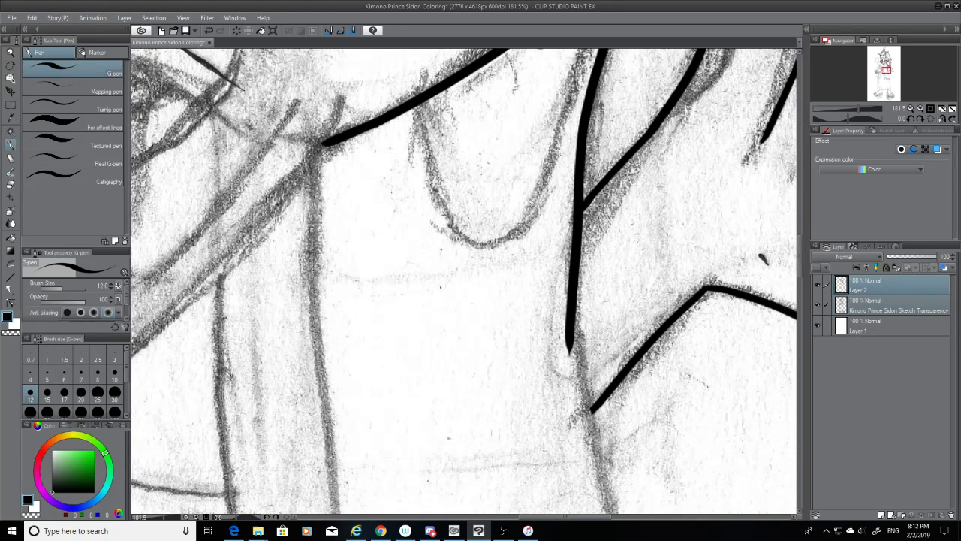
click(11, 186)
drag(579, 359, 567, 250)
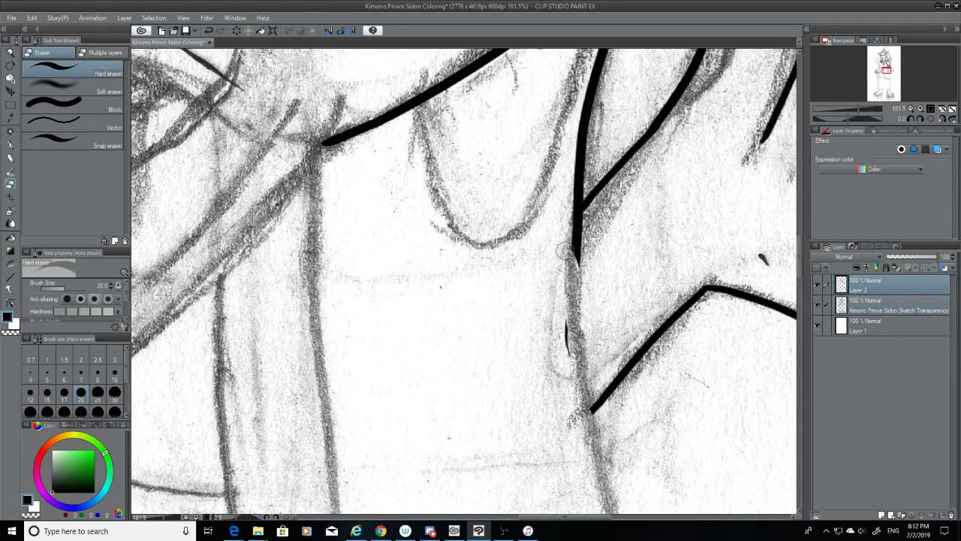
key(ctrl+z)
mouse_move(574, 338)
mouse_down()
mouse_move(551, 231)
mouse_move(582, 326)
mouse_move(551, 253)
mouse_move(566, 284)
mouse_move(607, 291)
mouse_move(571, 285)
mouse_move(593, 278)
mouse_up()
click(816, 305)
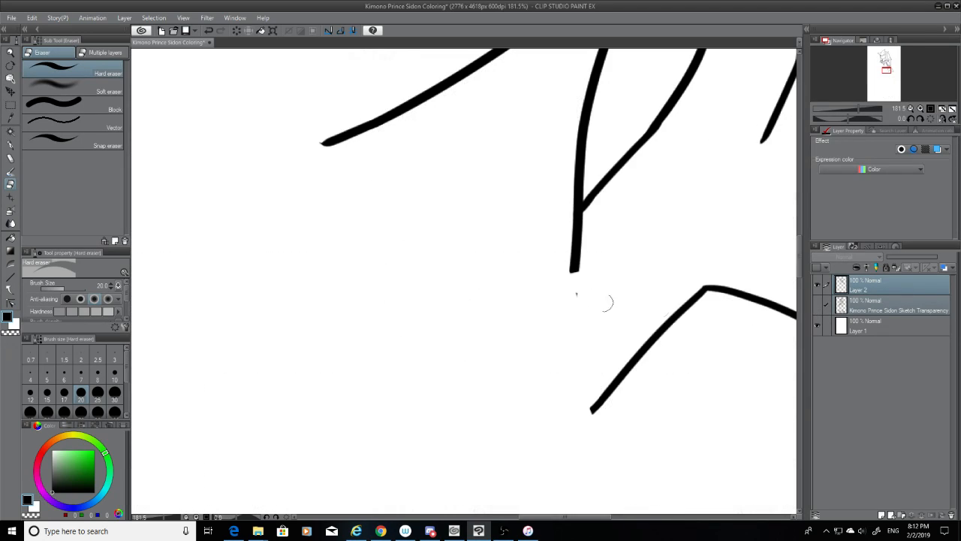
click(816, 305)
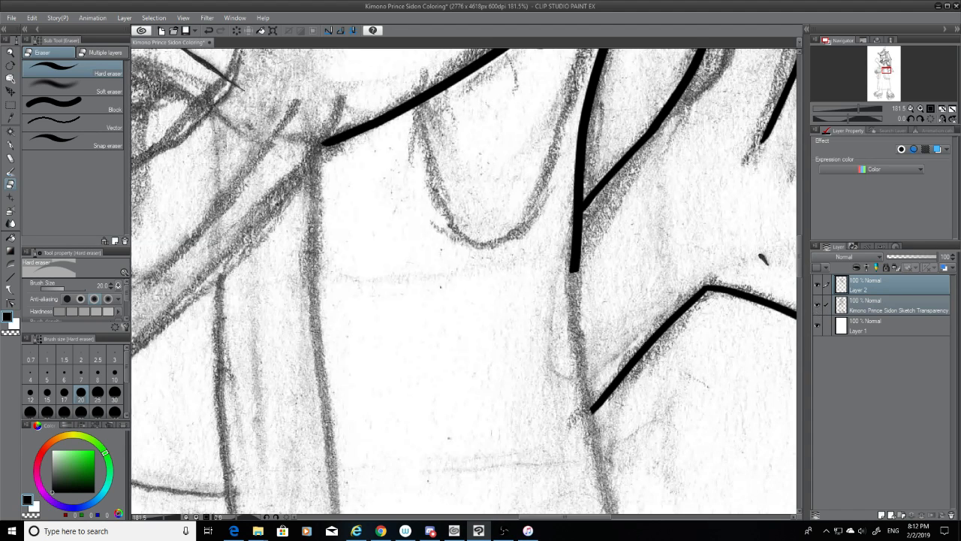
Continue the torso line with the G-pen from its trimmed end down past the angled line's tip, redoing the stroke until it fits the sketch
click(10, 144)
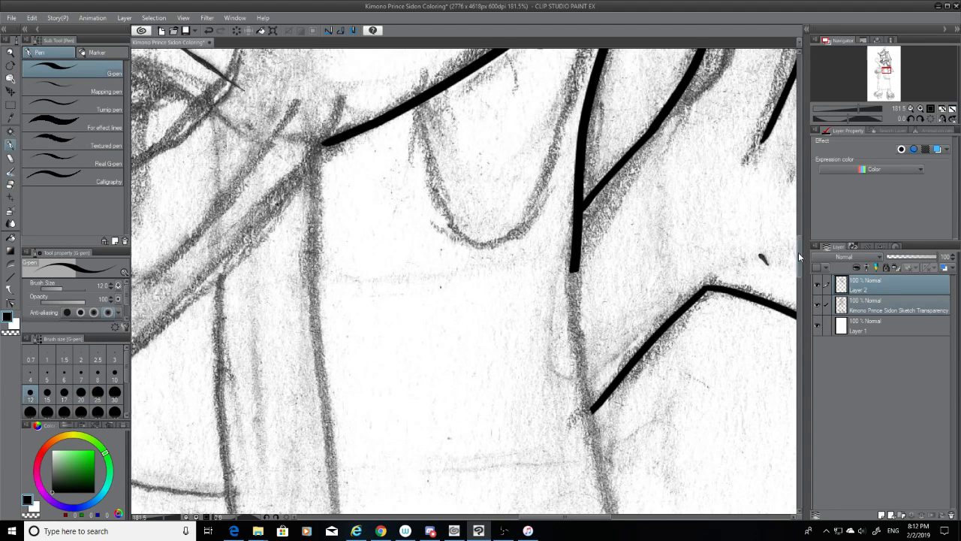
drag(800, 251, 799, 263)
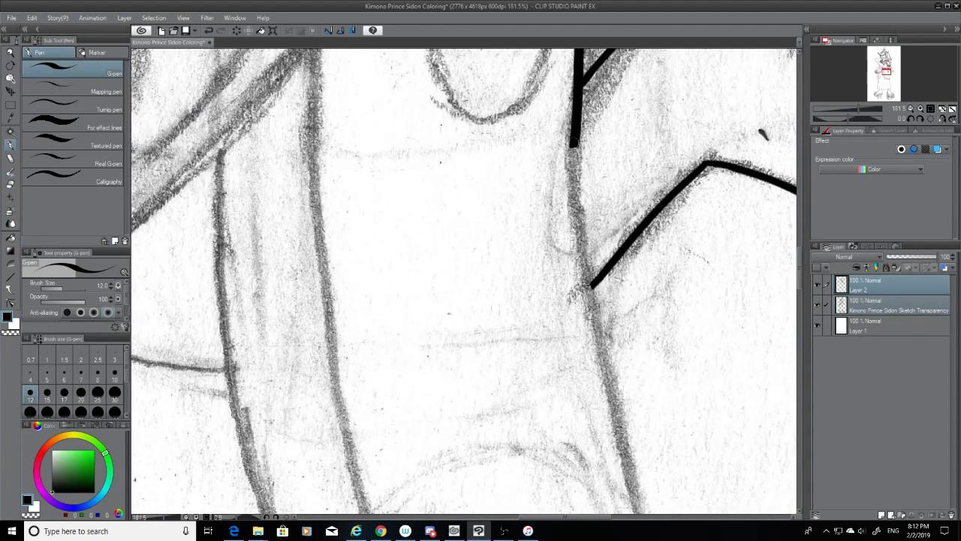
mouse_move(574, 144)
mouse_down()
mouse_move(591, 386)
mouse_move(633, 481)
mouse_up()
key(ctrl+z)
drag(575, 141, 647, 510)
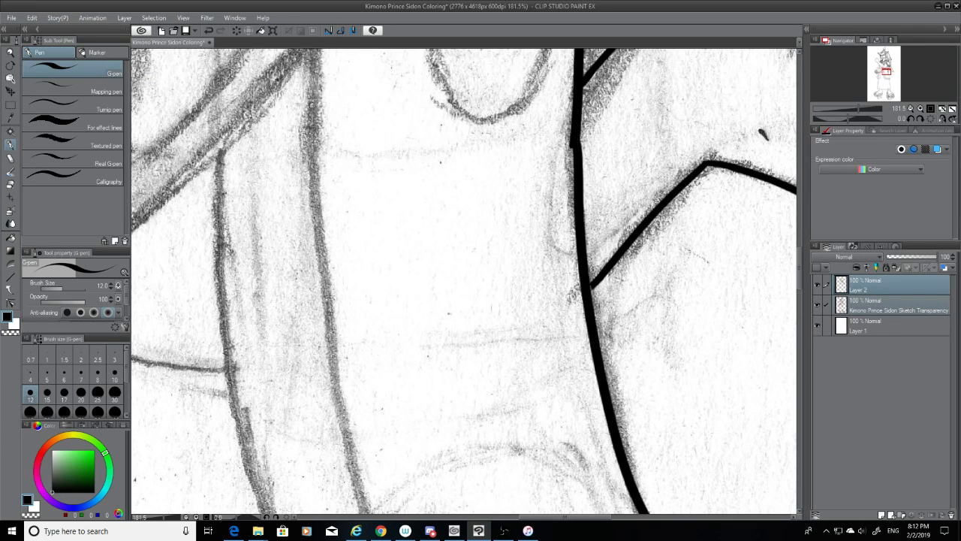
key(ctrl+z)
drag(574, 135, 646, 497)
key(ctrl+z)
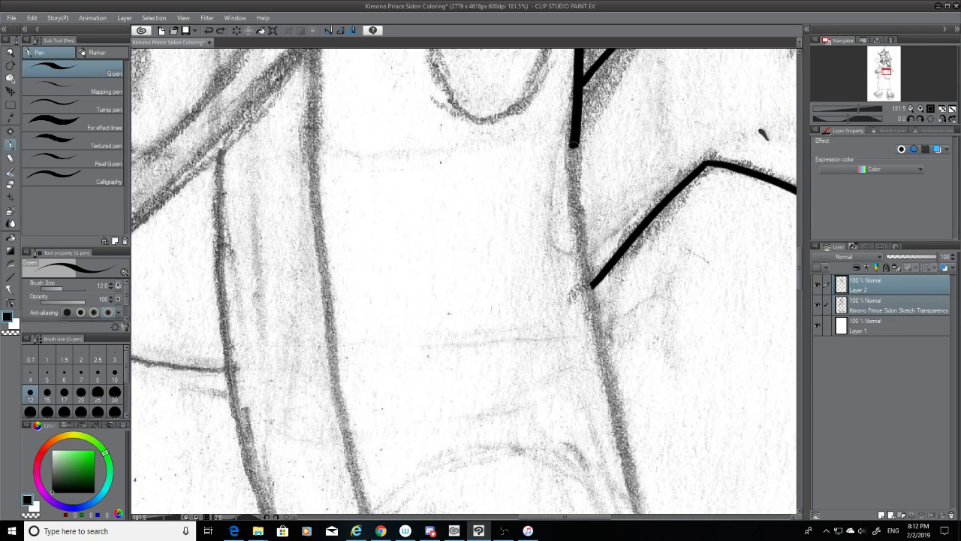
drag(574, 143, 639, 485)
key(ctrl+z)
drag(574, 142, 647, 512)
key(ctrl+z)
drag(574, 143, 639, 513)
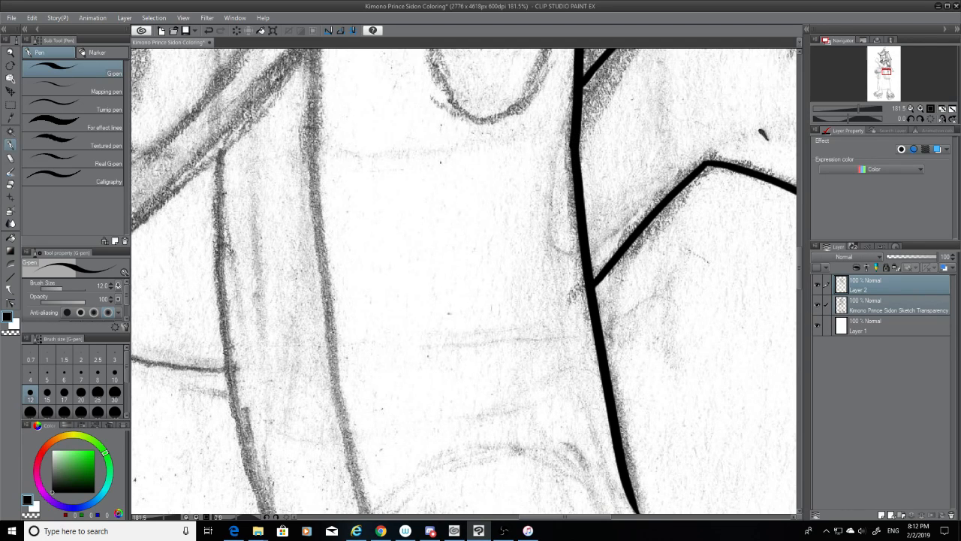
Hide the sketch layer, smooth the joint between the two torso strokes with the G-pen, and show the sketch again
click(10, 183)
click(817, 305)
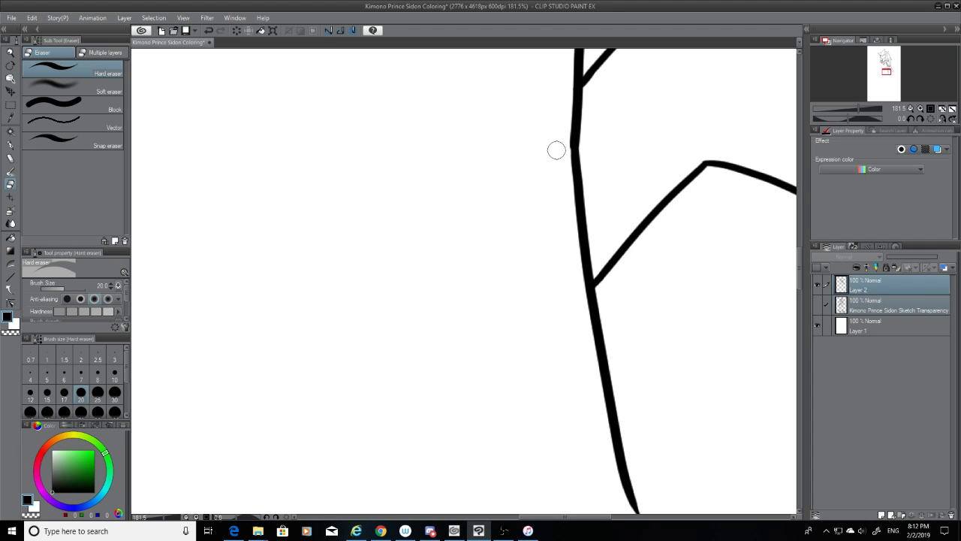
click(10, 144)
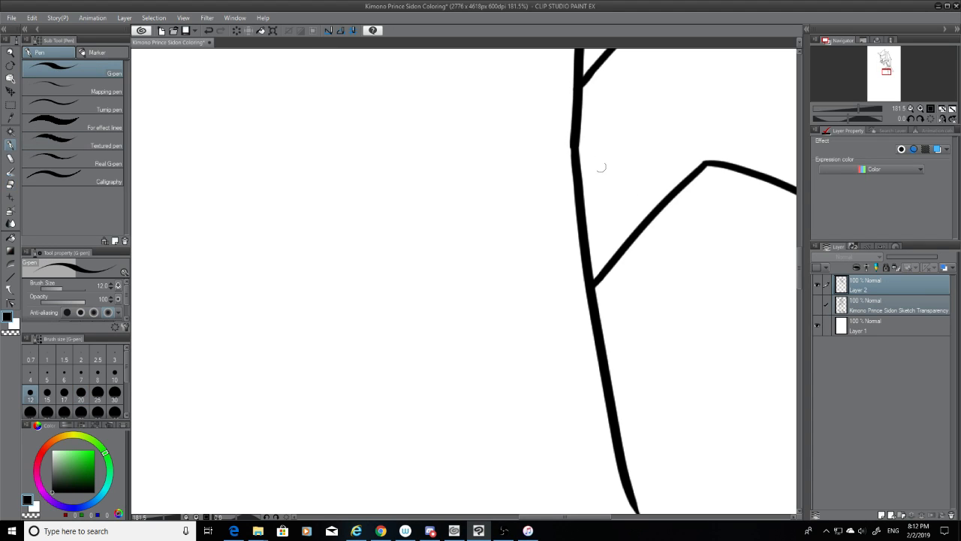
drag(574, 141, 576, 155)
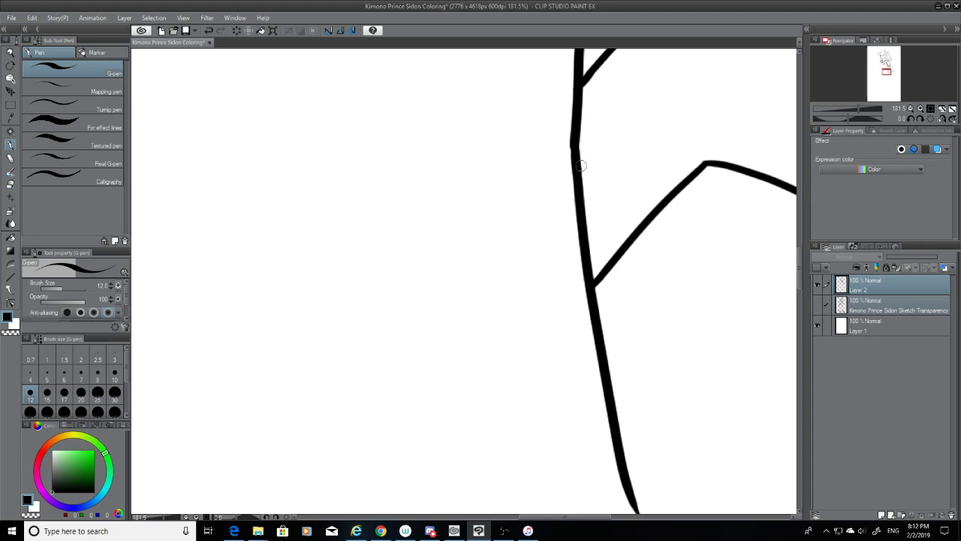
drag(799, 267, 801, 282)
click(817, 304)
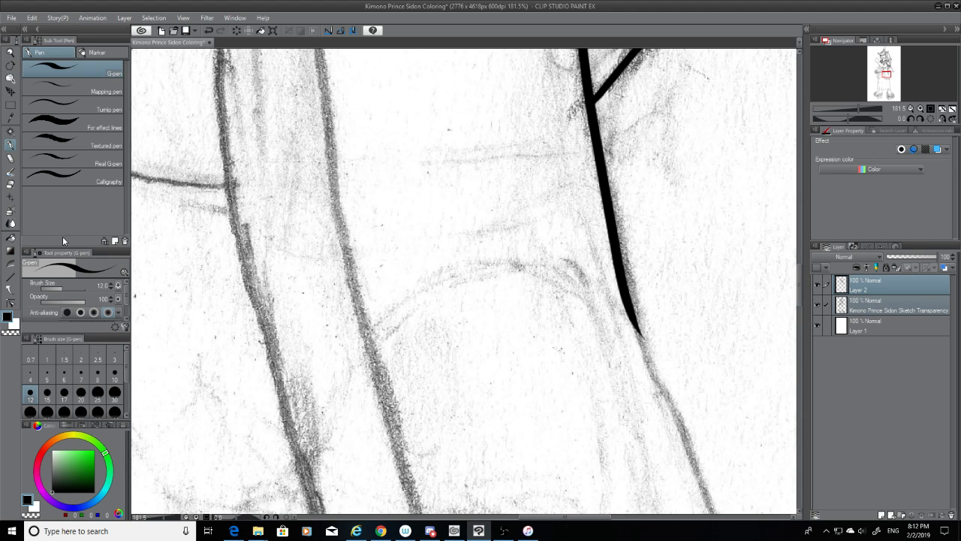
Erase the lower end of the torso line with the Hard eraser, back to just below the angled line's junction
click(10, 186)
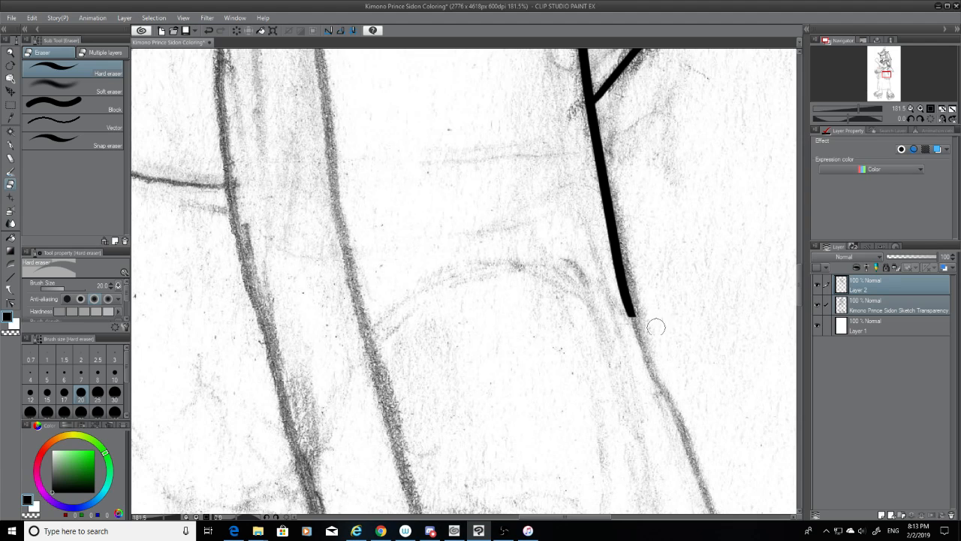
drag(642, 329, 612, 252)
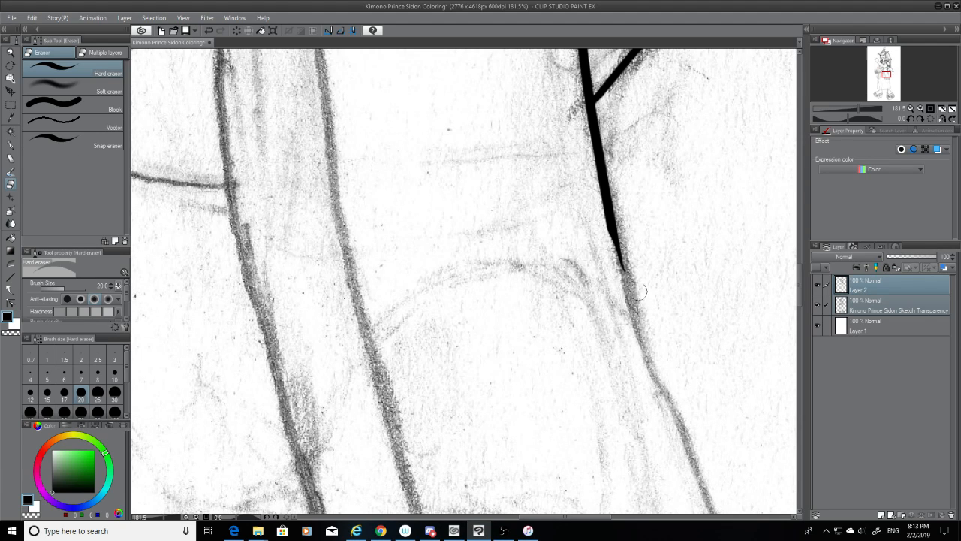
drag(637, 291, 608, 218)
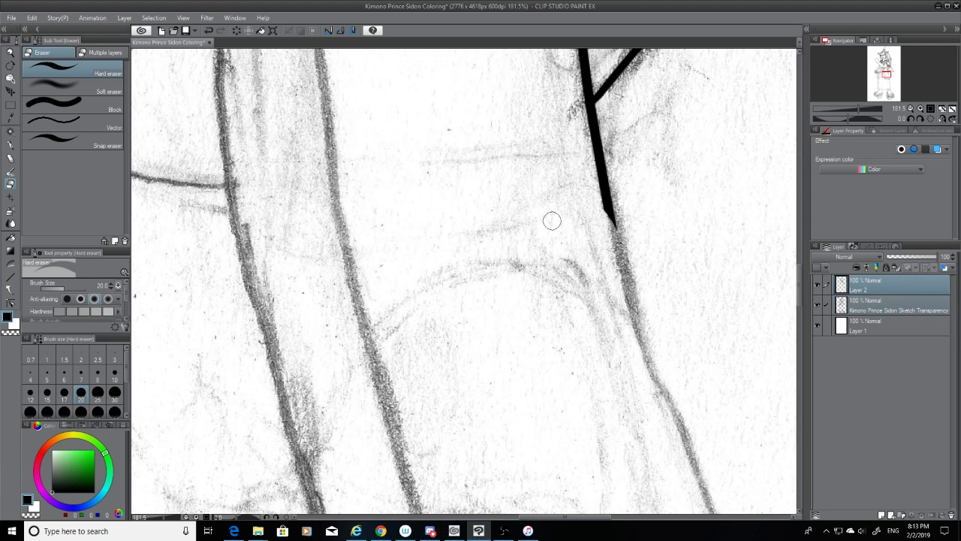
Extend the torso line with the G-pen from its trimmed end down along the outward-curving sketch line, redoing the stroke until it fits
click(11, 144)
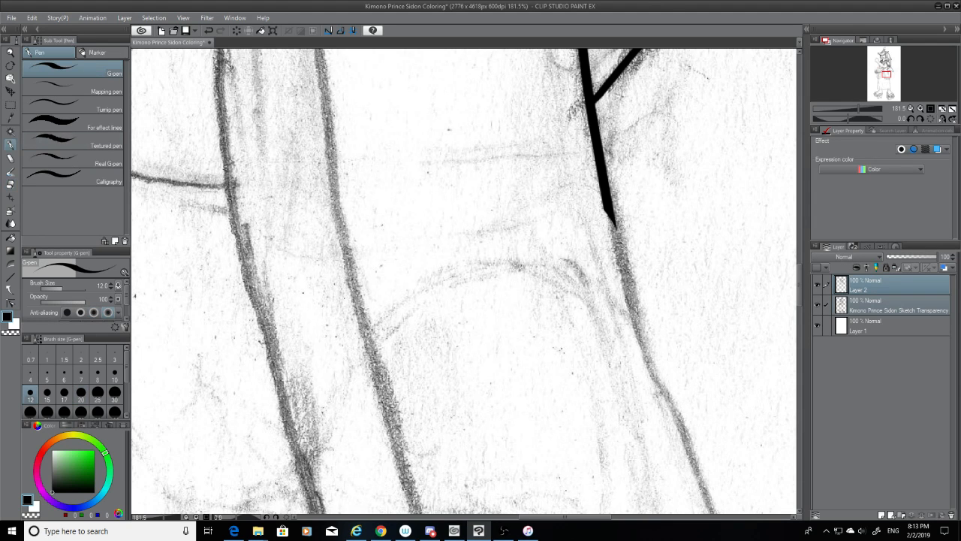
drag(804, 290, 803, 289)
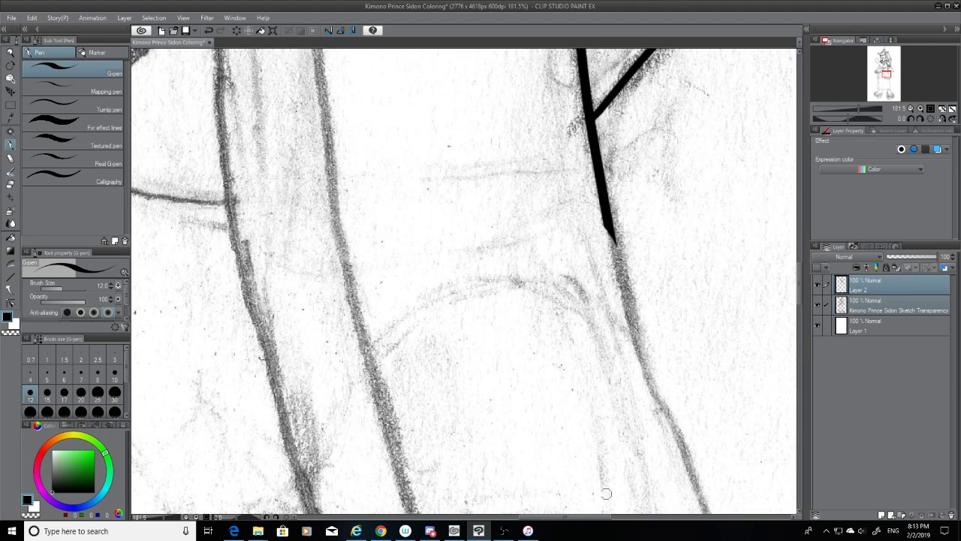
drag(600, 517, 621, 519)
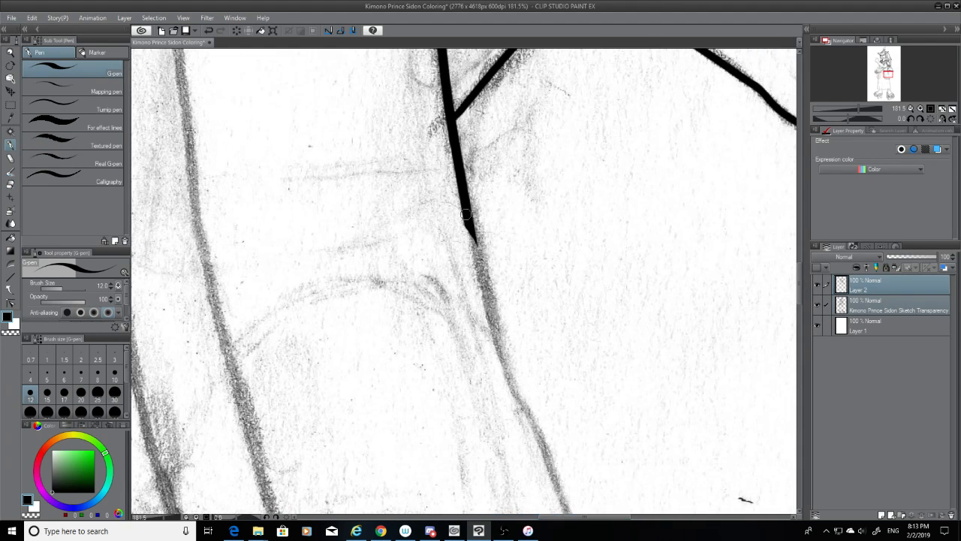
drag(466, 214, 535, 485)
key(ctrl+z)
mouse_move(461, 213)
mouse_down()
mouse_move(502, 351)
mouse_move(577, 497)
mouse_up()
key(ctrl+z)
mouse_move(467, 212)
mouse_down()
mouse_move(530, 413)
mouse_move(589, 496)
mouse_up()
key(ctrl+z)
drag(469, 212, 558, 497)
key(ctrl+z)
drag(469, 217, 578, 513)
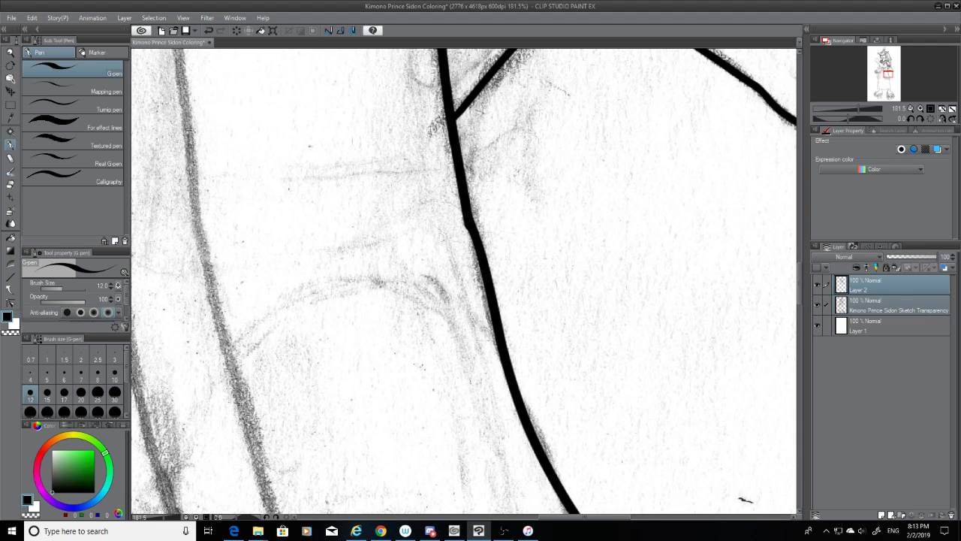
Redraw the torso line's lower extension with the G-pen along the outward-curving sketch line, undoing and repeating the stroke until it fits
key(ctrl+z)
drag(469, 217, 558, 503)
key(ctrl+z)
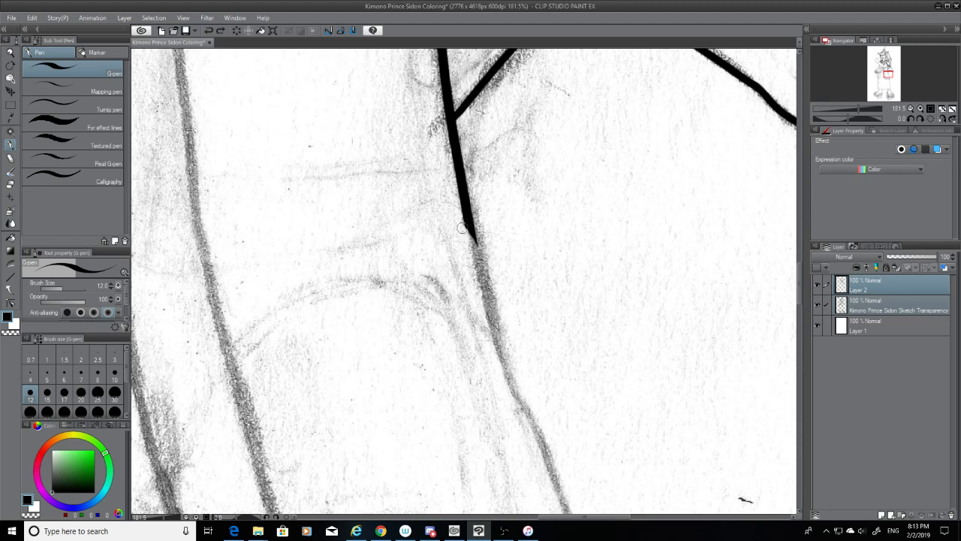
mouse_move(466, 219)
mouse_down()
mouse_move(546, 423)
mouse_move(604, 514)
mouse_up()
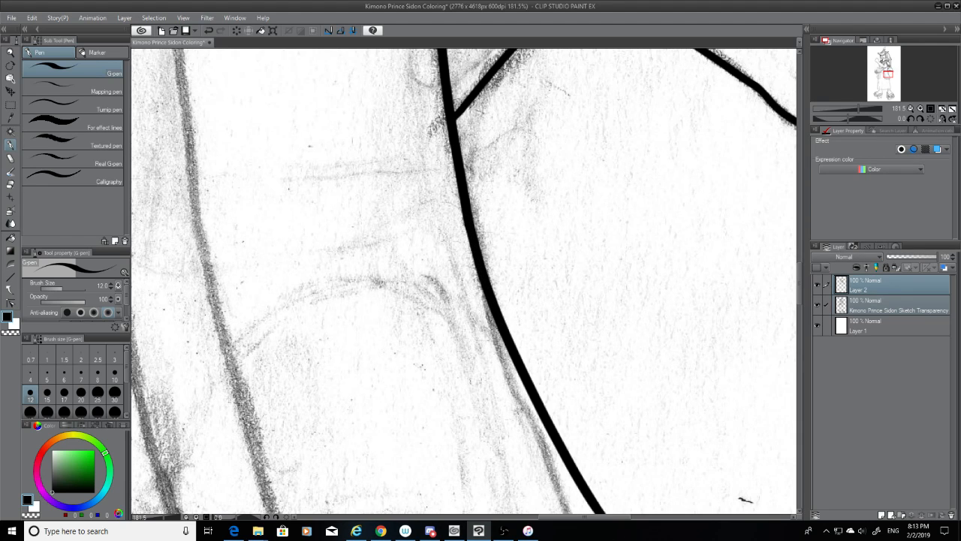
key(ctrl+z)
mouse_move(466, 212)
mouse_down()
mouse_move(474, 281)
mouse_move(540, 513)
mouse_up()
key(ctrl+z)
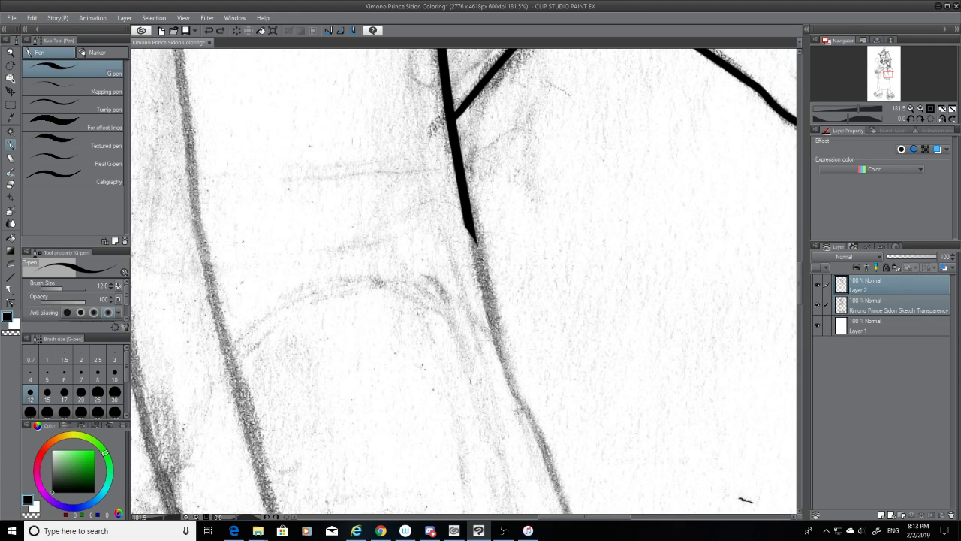
drag(467, 223, 589, 501)
key(ctrl+z)
drag(467, 219, 563, 485)
key(ctrl+z)
drag(466, 219, 570, 538)
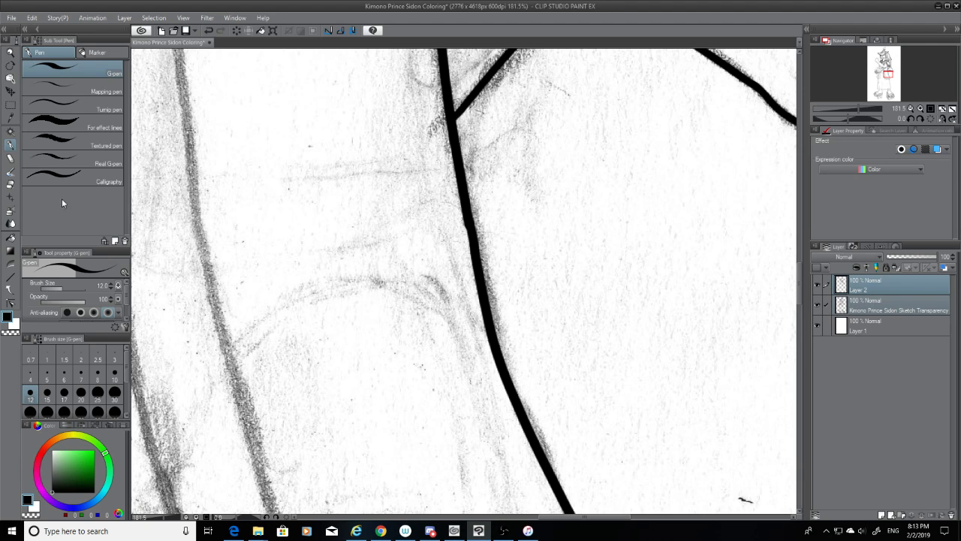
Hide the sketch layer, clean the bump at the torso line's joint with the Hard eraser, and show the sketch again
click(11, 183)
click(817, 304)
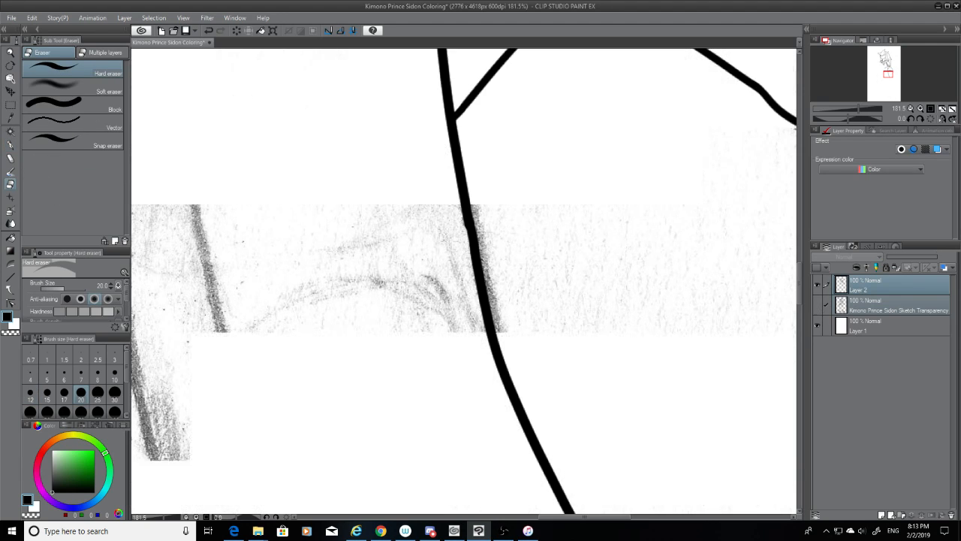
mouse_move(457, 232)
mouse_down()
mouse_move(451, 220)
mouse_move(459, 237)
mouse_up()
click(11, 144)
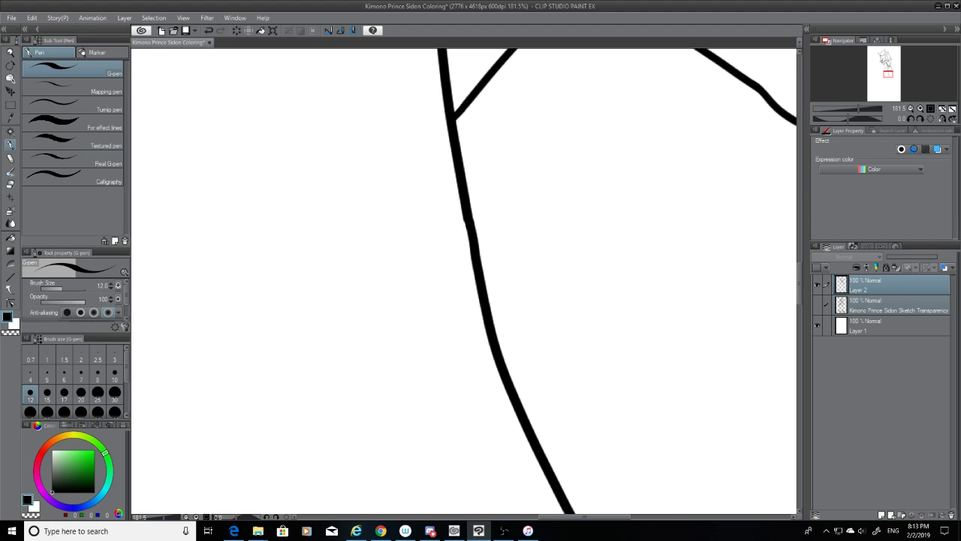
scroll(801, 291, down, 5)
click(817, 304)
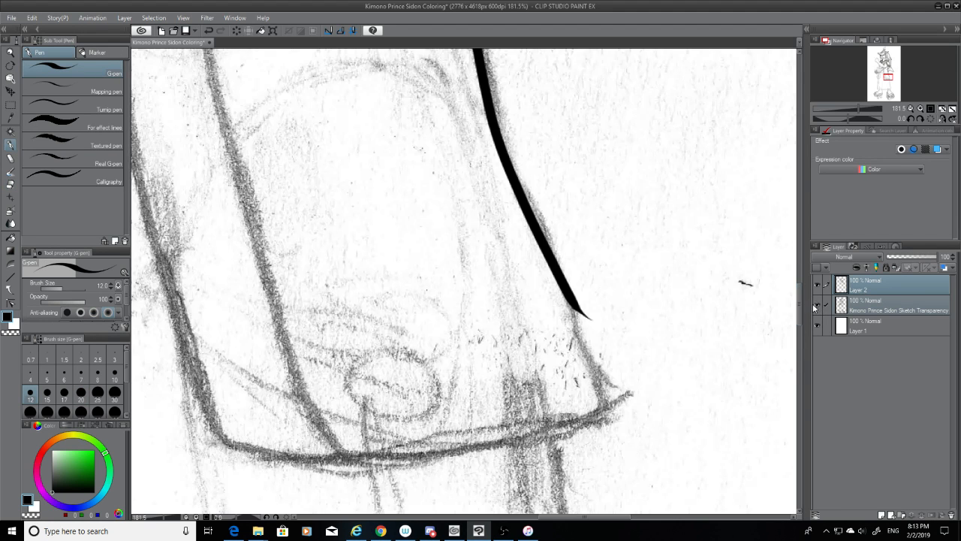
Trim the torso line's tapered end and extend it with the G-pen to the garment's outer hem corner, redoing the stroke until it fits
click(11, 184)
mouse_move(607, 324)
mouse_down()
mouse_move(579, 306)
mouse_move(588, 325)
mouse_move(581, 277)
mouse_up()
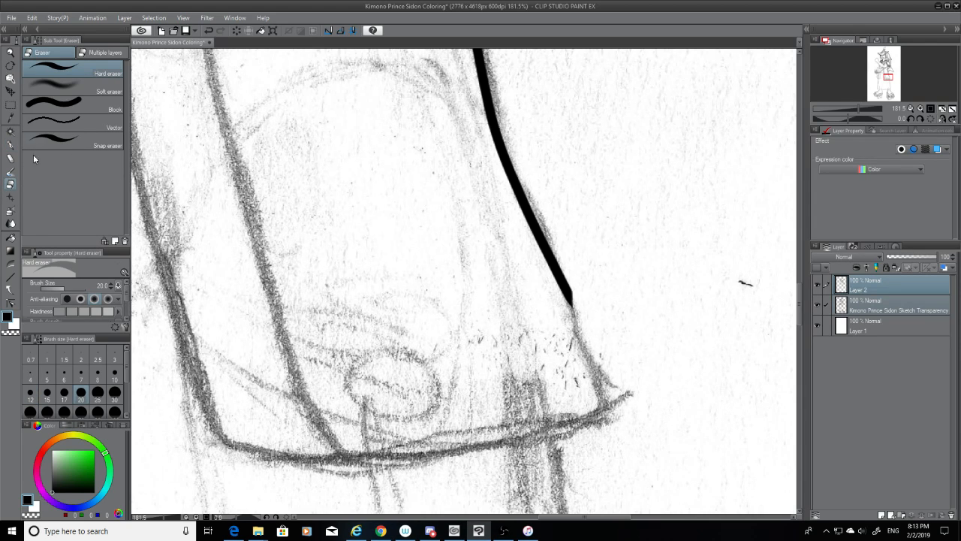
click(10, 145)
drag(572, 302, 623, 379)
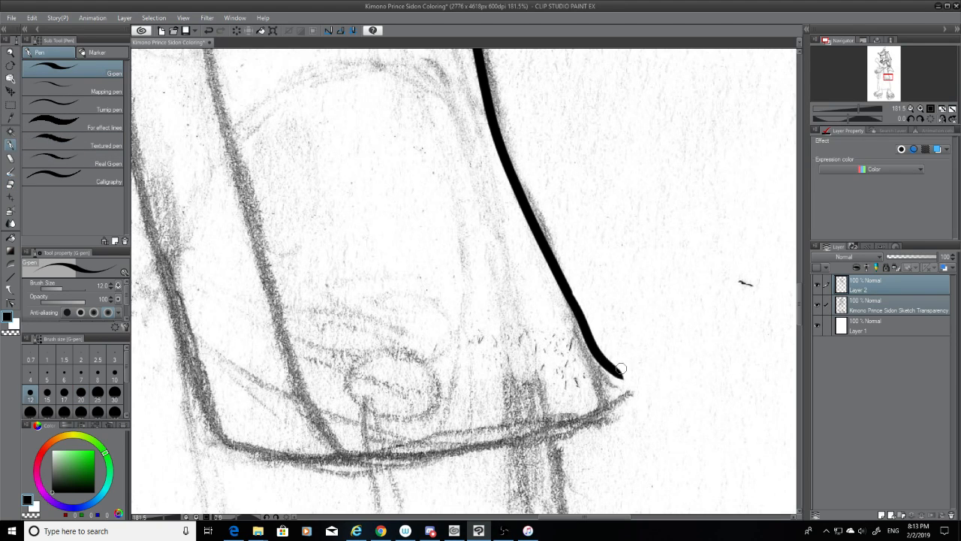
key(ctrl+z)
mouse_move(572, 302)
mouse_down()
mouse_move(580, 329)
mouse_move(627, 405)
mouse_up()
key(ctrl+z)
drag(572, 302, 639, 412)
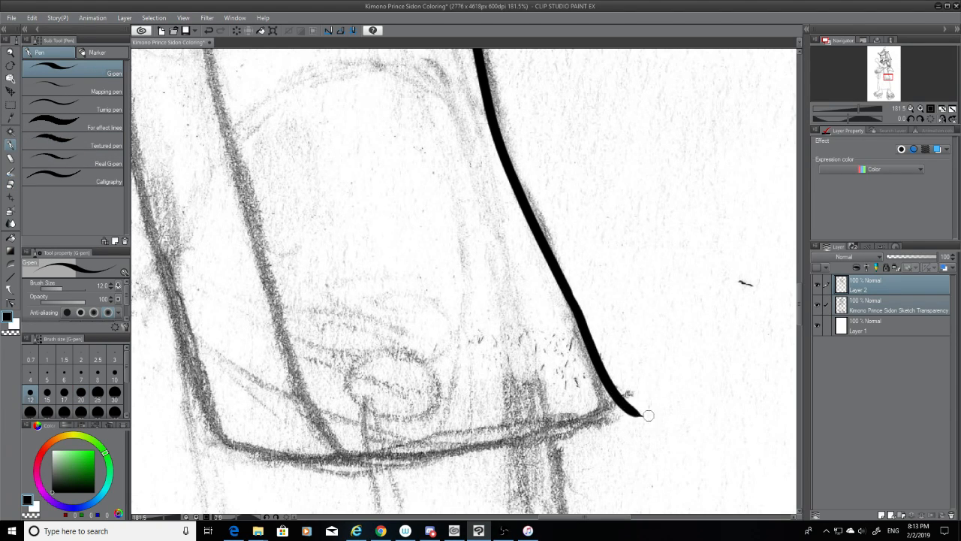
key(ctrl+z)
drag(572, 302, 636, 408)
key(ctrl+z)
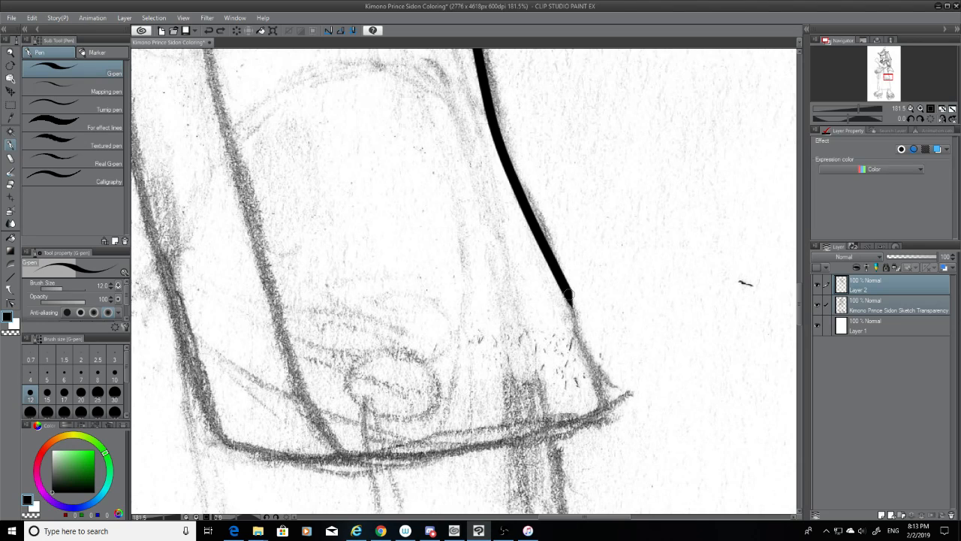
drag(573, 302, 643, 415)
key(ctrl+z)
drag(569, 295, 634, 402)
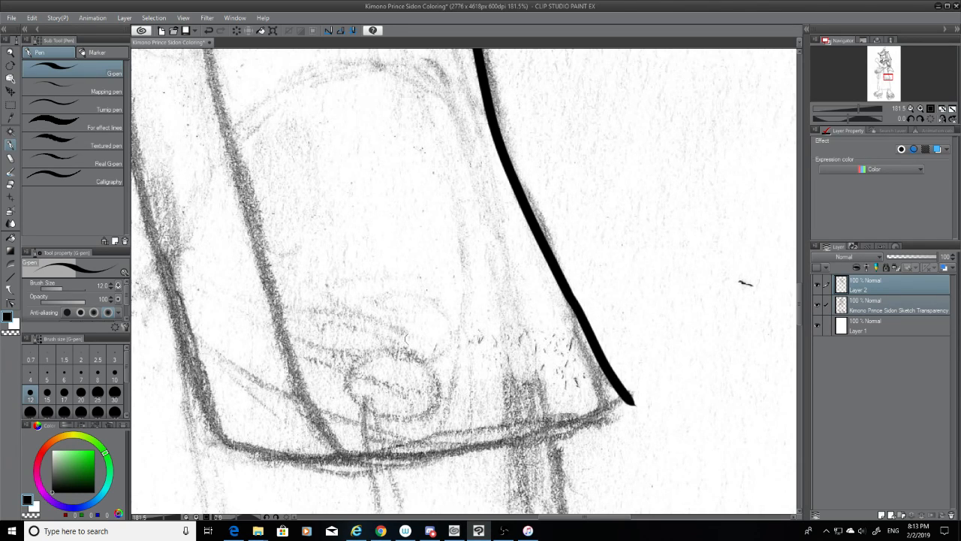
Trim the line's tip at the hem corner and ink the curved hem with the G-pen across to the far sketch line
click(11, 185)
drag(629, 405, 634, 400)
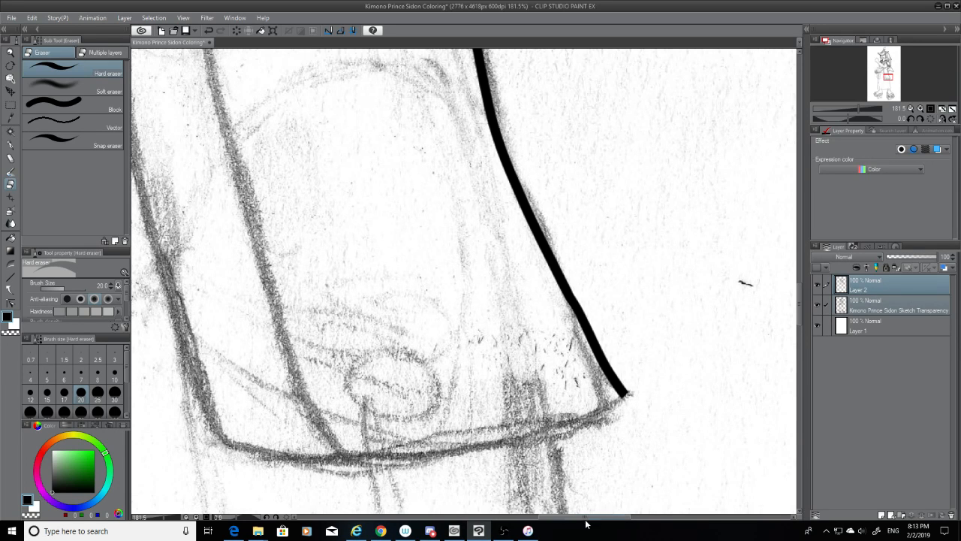
drag(585, 521, 565, 521)
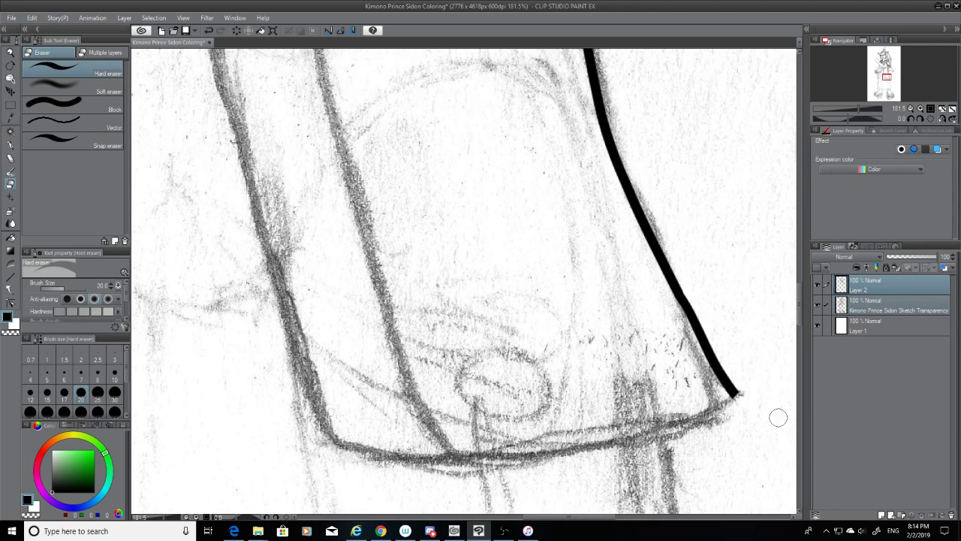
click(10, 146)
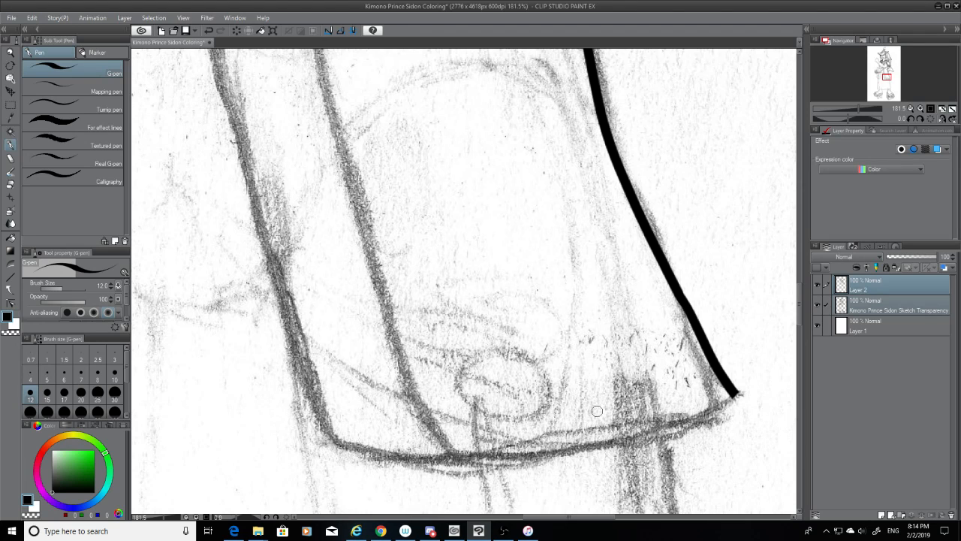
mouse_move(736, 393)
mouse_down()
mouse_move(645, 431)
mouse_move(343, 425)
mouse_up()
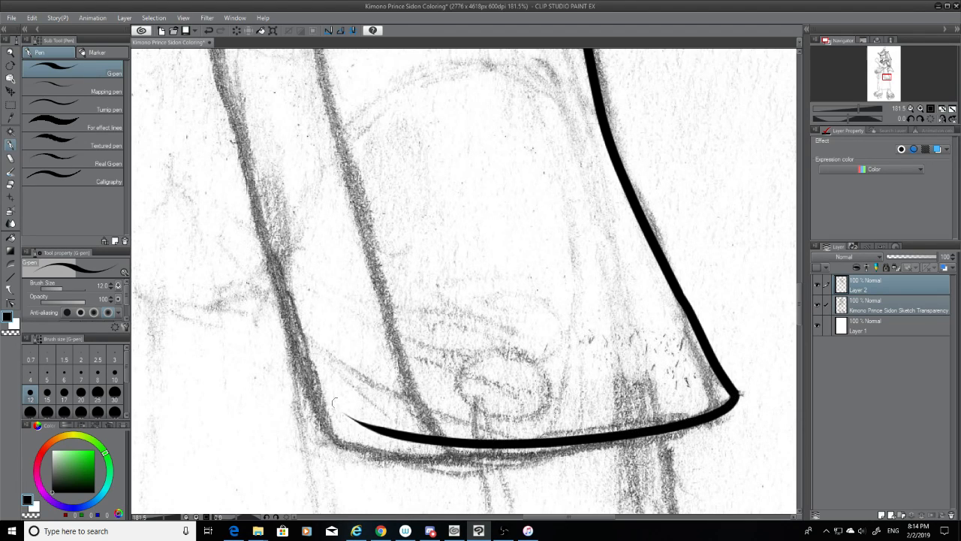
key(ctrl+z)
drag(734, 392, 375, 433)
key(ctrl+z)
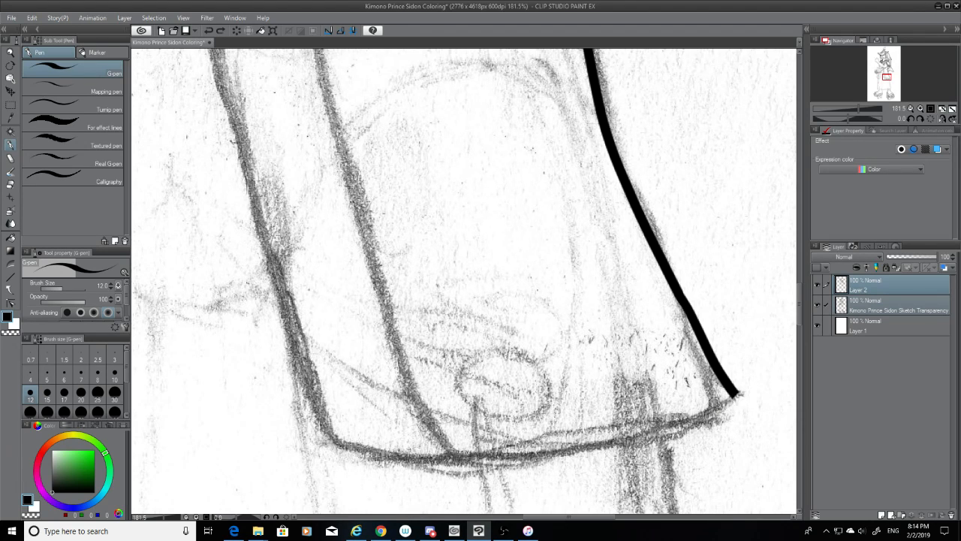
mouse_move(736, 392)
mouse_down()
mouse_move(593, 447)
mouse_move(275, 427)
mouse_move(365, 450)
mouse_move(710, 408)
mouse_move(646, 436)
mouse_up()
key(ctrl+z)
key(ctrl+z)
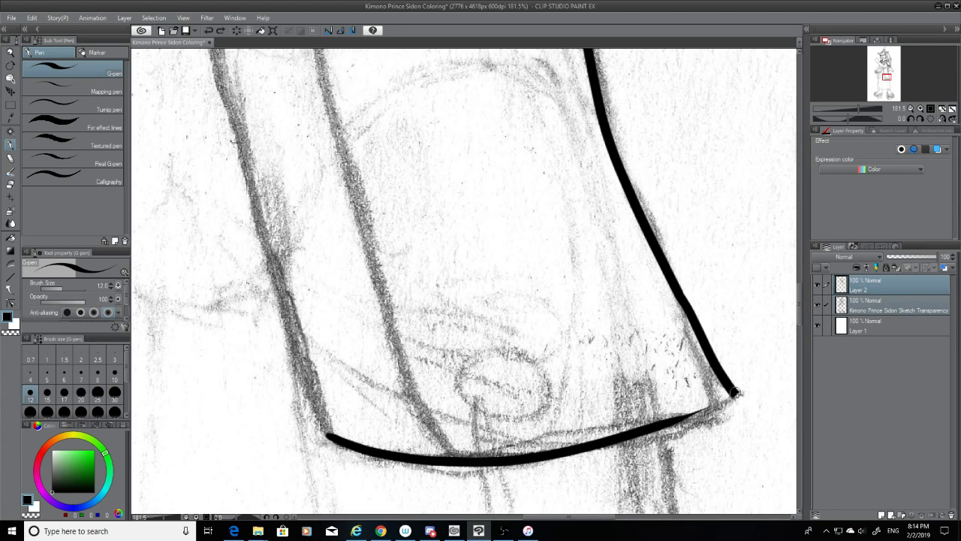
drag(735, 392, 664, 433)
key(ctrl+z)
drag(736, 392, 638, 437)
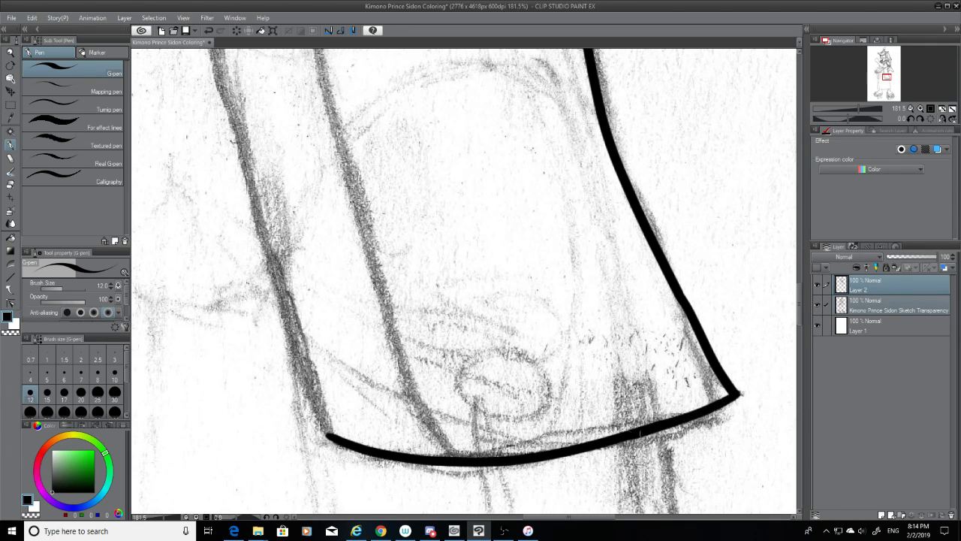
Ink the lower edge of the diagonal band with the G-pen from the inked waist junction toward the fist, redoing the stroke until it fits
click(618, 518)
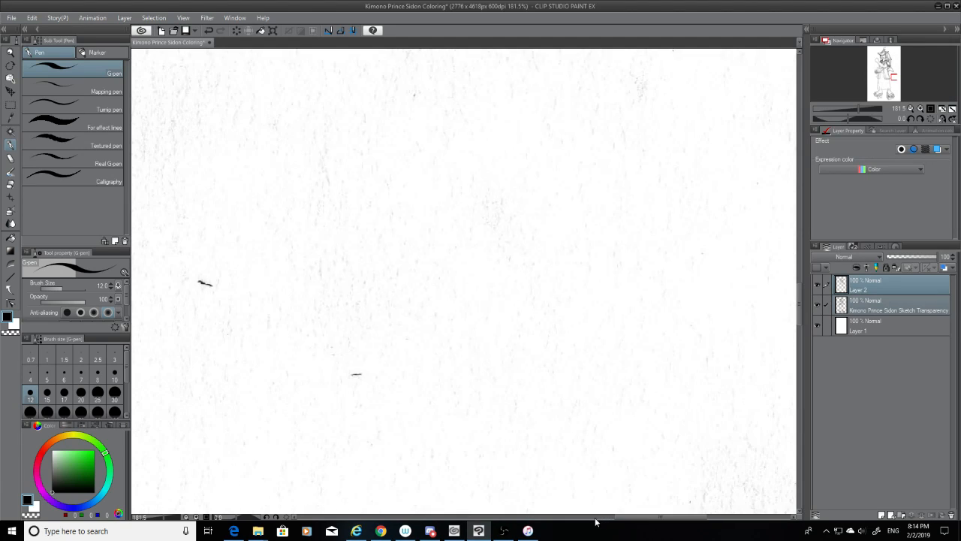
click(604, 519)
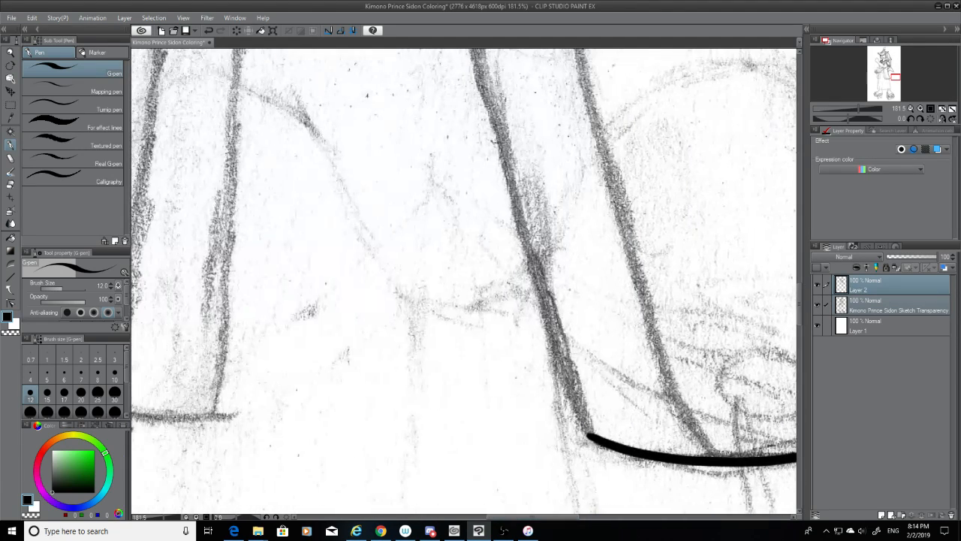
drag(799, 295, 800, 236)
mouse_move(577, 193)
mouse_down()
mouse_move(561, 225)
mouse_move(290, 488)
mouse_up()
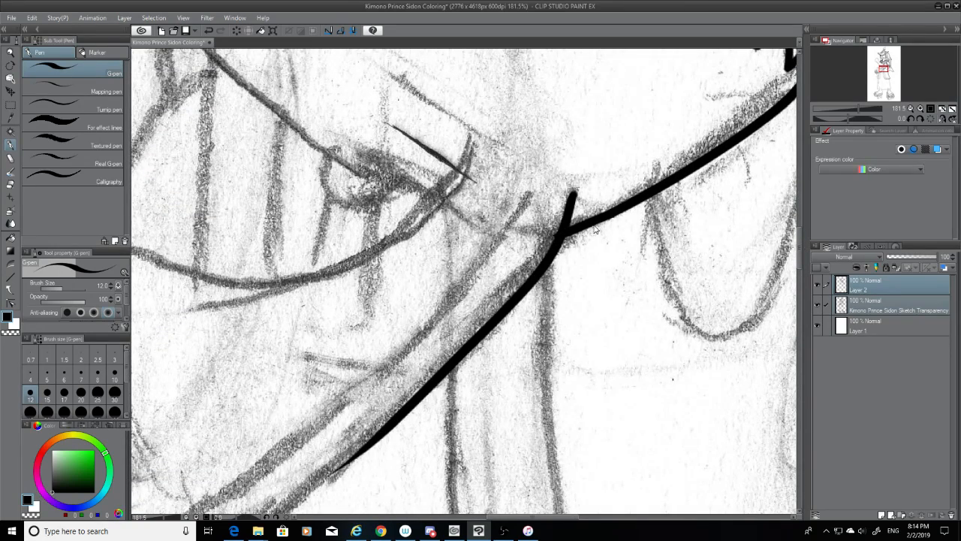
key(ctrl+z)
drag(576, 192, 281, 485)
key(ctrl+z)
drag(577, 192, 274, 505)
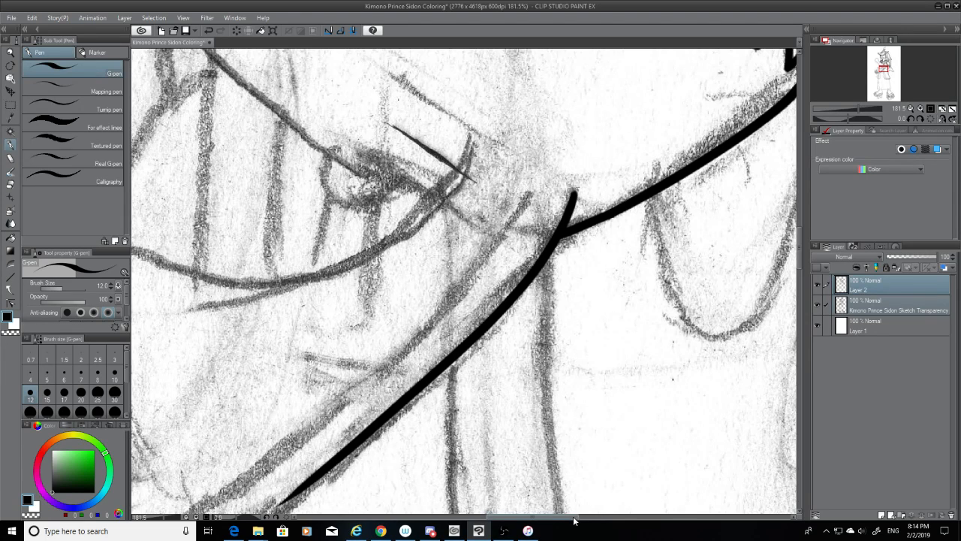
Continue the diagonal band's lower edge with the G-pen down to just before the fist, redoing the stroke until it joins smoothly
drag(583, 518, 548, 517)
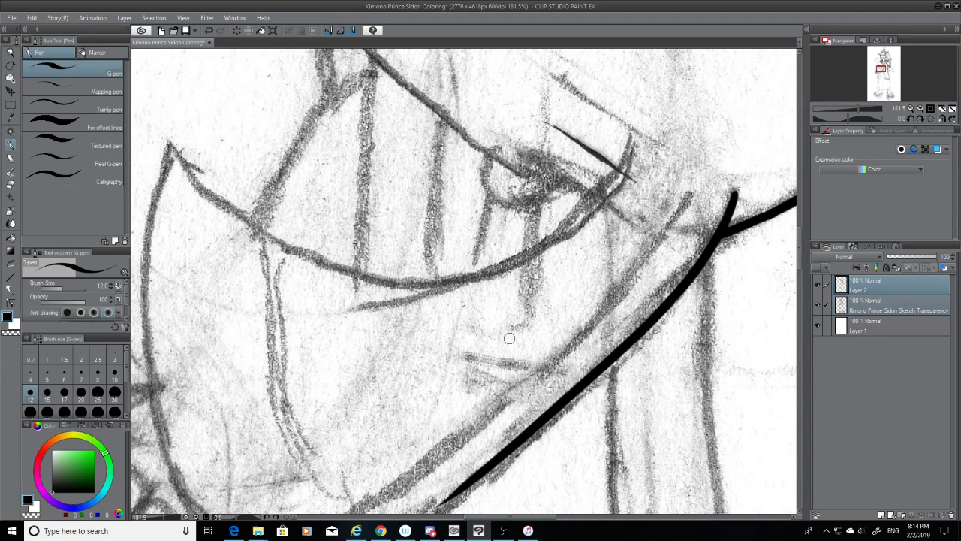
drag(798, 234, 802, 249)
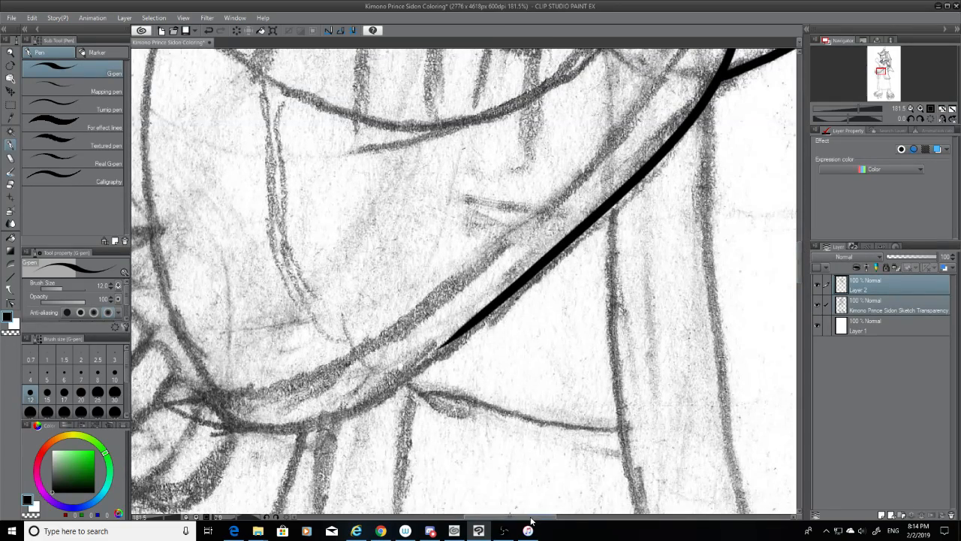
drag(544, 517, 503, 517)
drag(683, 313, 493, 432)
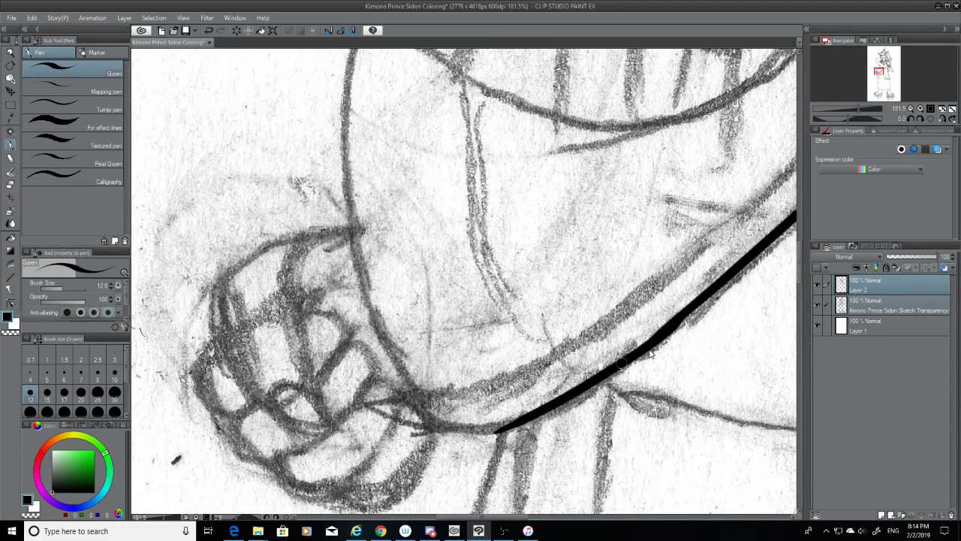
key(ctrl+z)
drag(687, 311, 452, 436)
key(ctrl+z)
drag(687, 316, 491, 434)
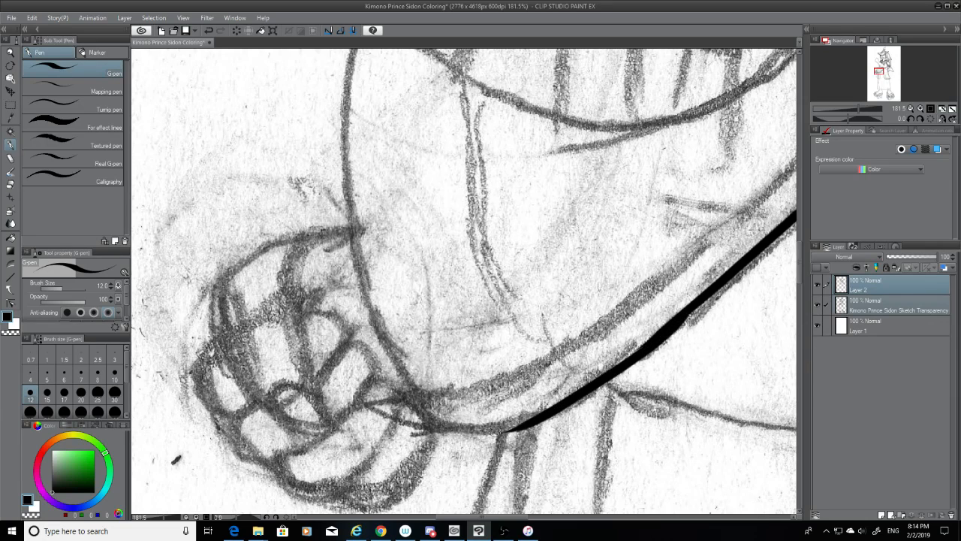
key(ctrl+z)
drag(702, 305, 504, 431)
key(ctrl+z)
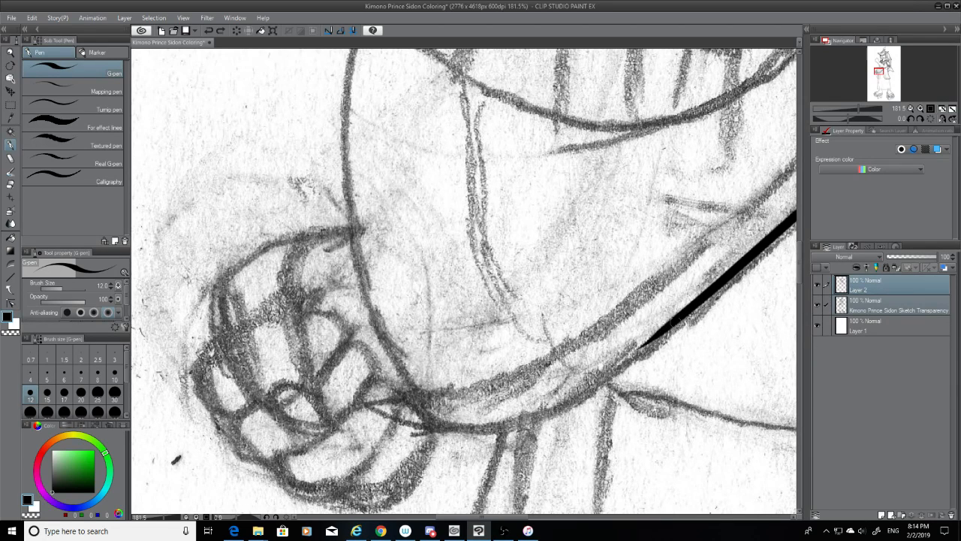
mouse_move(682, 312)
mouse_down()
mouse_move(601, 386)
mouse_move(466, 446)
mouse_up()
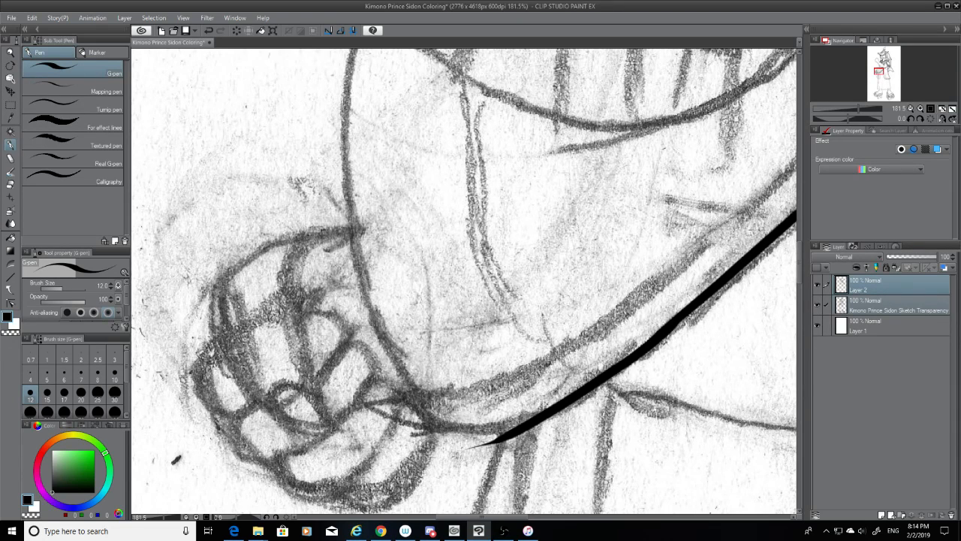
Trim the diagonal line's tapered end with the Hard eraser and join it to the fist with a curved G-pen stroke
click(12, 184)
drag(469, 447, 535, 422)
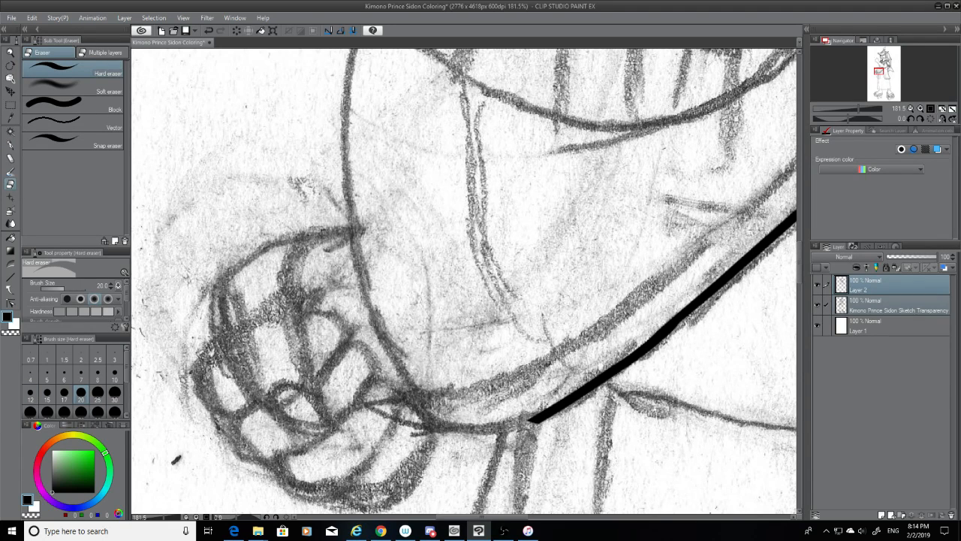
click(10, 145)
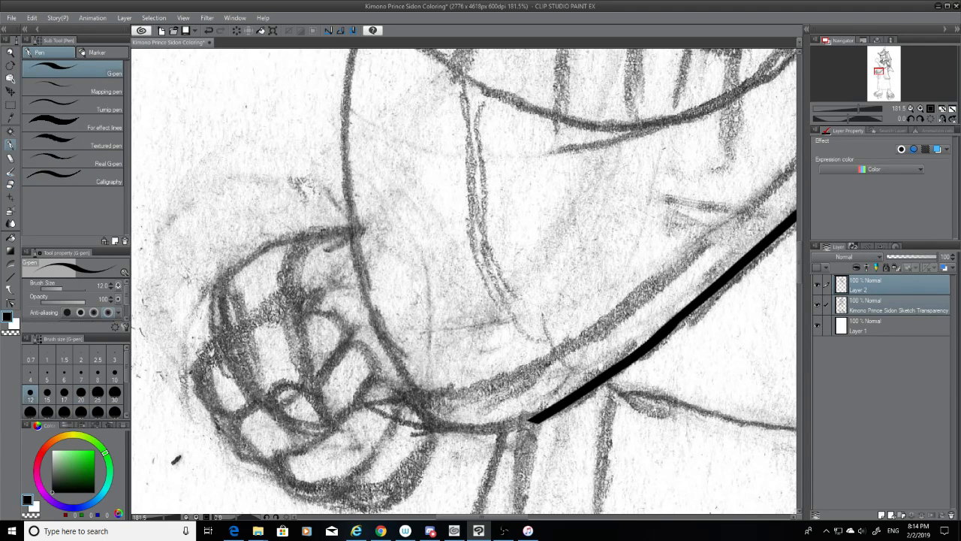
drag(366, 403, 597, 424)
key(ctrl+z)
drag(363, 402, 537, 422)
key(ctrl+z)
drag(365, 403, 552, 414)
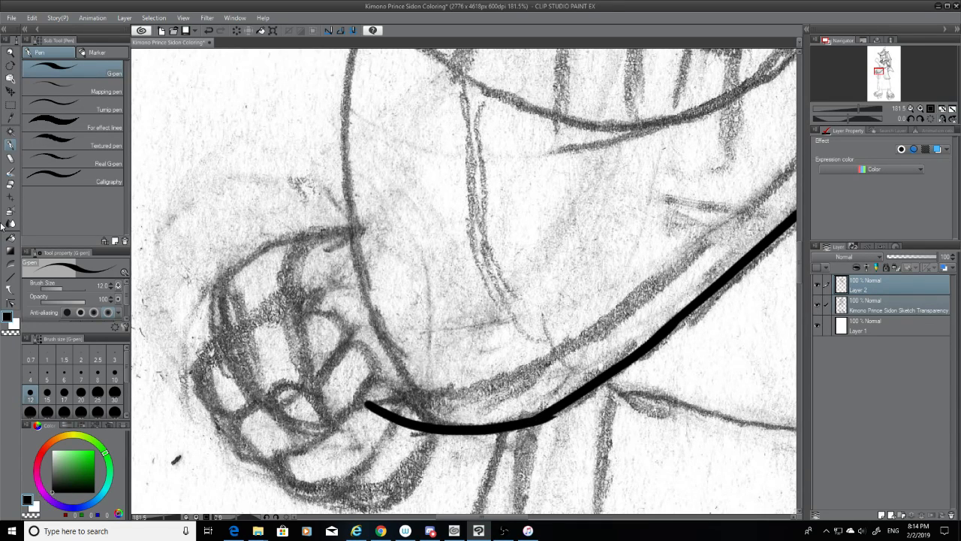
Hide the sketch layer and remove the small spur at the bend in the diagonal band's lower edge with the Hard eraser
click(10, 185)
click(817, 304)
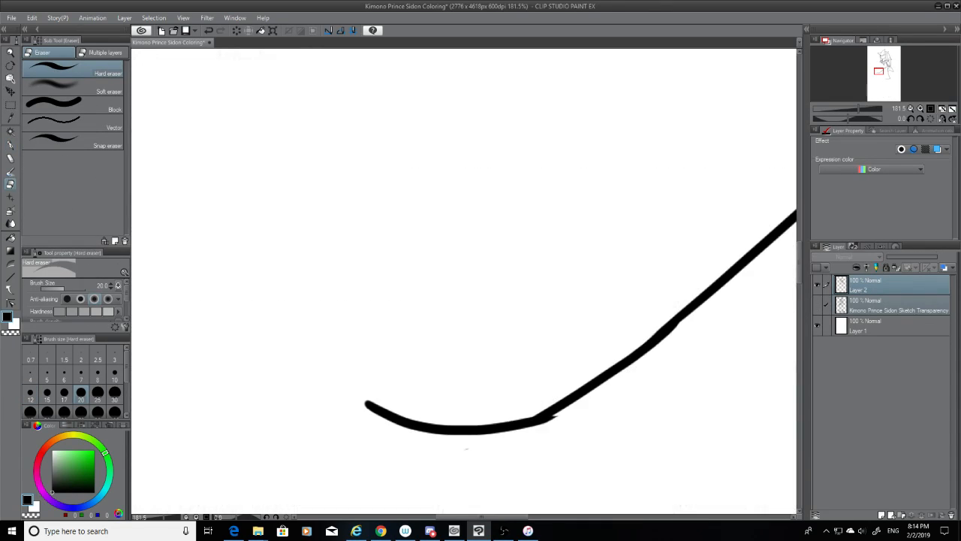
mouse_move(565, 419)
mouse_down()
mouse_move(553, 423)
mouse_move(564, 421)
mouse_up()
Try to smooth the joint midway along the diagonal band's lower edge with short G-pen strokes
drag(481, 516, 510, 516)
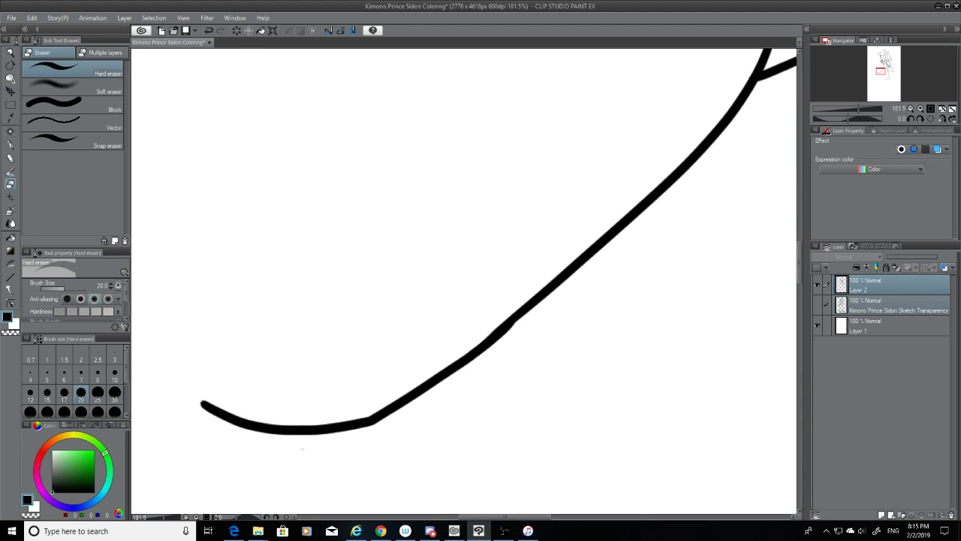
click(10, 145)
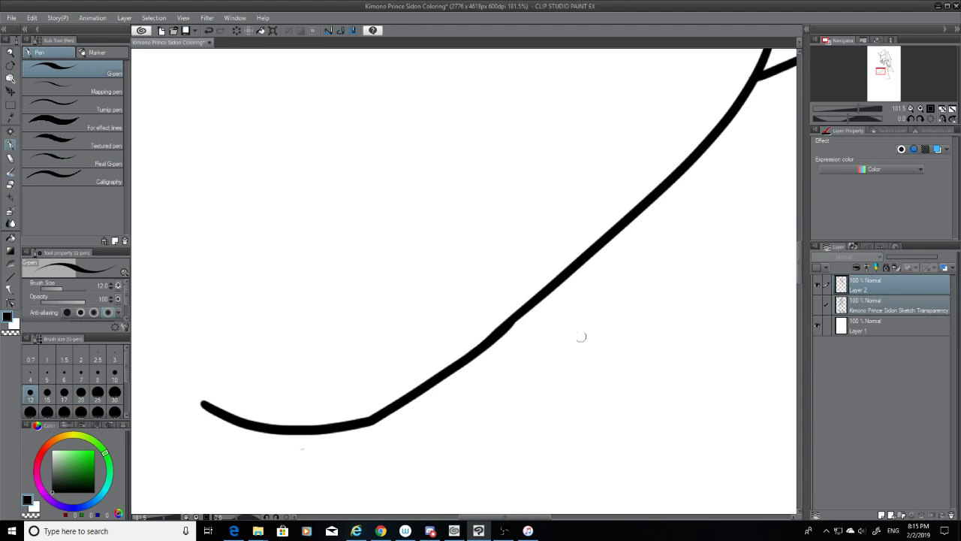
mouse_move(537, 308)
mouse_down()
mouse_move(490, 345)
mouse_move(497, 335)
mouse_up()
key(ctrl+z)
key(ctrl+z)
key(ctrl+z)
drag(535, 306, 496, 333)
key(ctrl+z)
drag(538, 299, 498, 333)
key(ctrl+z)
Show the sketch layer and ink the diagonal band's upper edge with the G-pen from the fist tip to midway, redoing the stroke until it fits
click(817, 305)
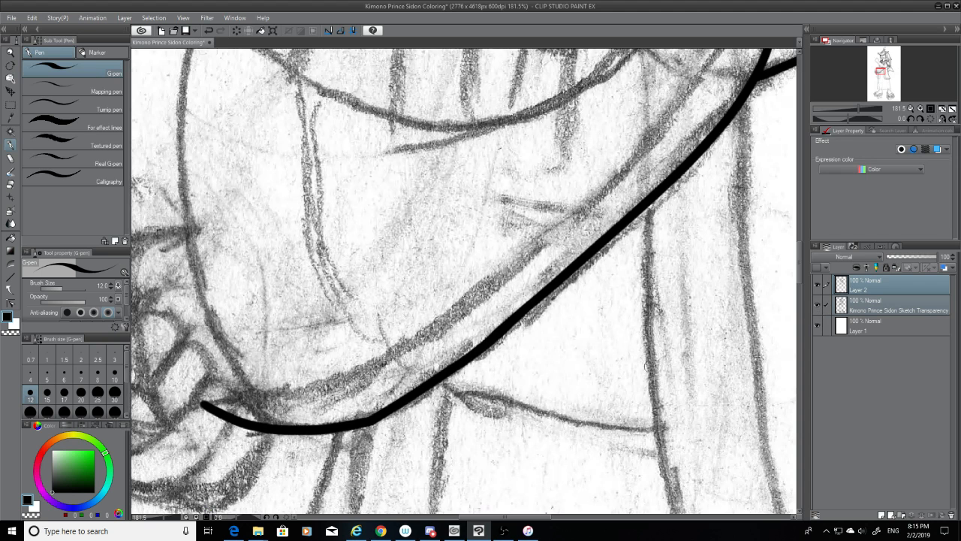
mouse_move(203, 405)
mouse_down()
mouse_move(267, 394)
mouse_move(599, 239)
mouse_up()
key(ctrl+z)
mouse_move(203, 405)
mouse_down()
mouse_move(452, 297)
mouse_move(566, 204)
mouse_up()
key(ctrl+z)
drag(203, 406, 569, 205)
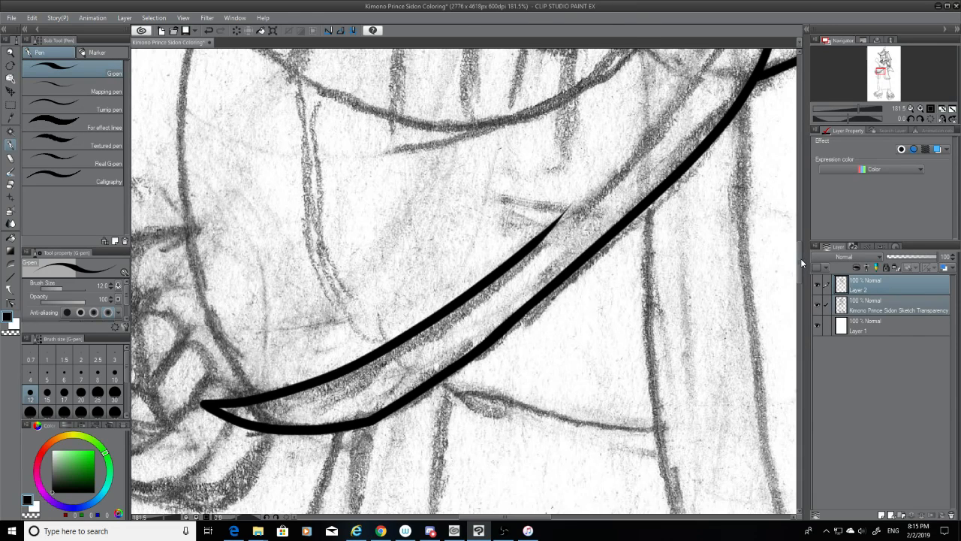
Continue the diagonal band's upper edge with the G-pen up to the waist, redoing the stroke until it follows the sketch
drag(801, 258, 800, 246)
mouse_move(725, 173)
mouse_down()
mouse_move(626, 295)
mouse_move(552, 365)
mouse_move(509, 384)
mouse_move(760, 192)
mouse_up()
key(ctrl+z)
click(12, 185)
click(11, 144)
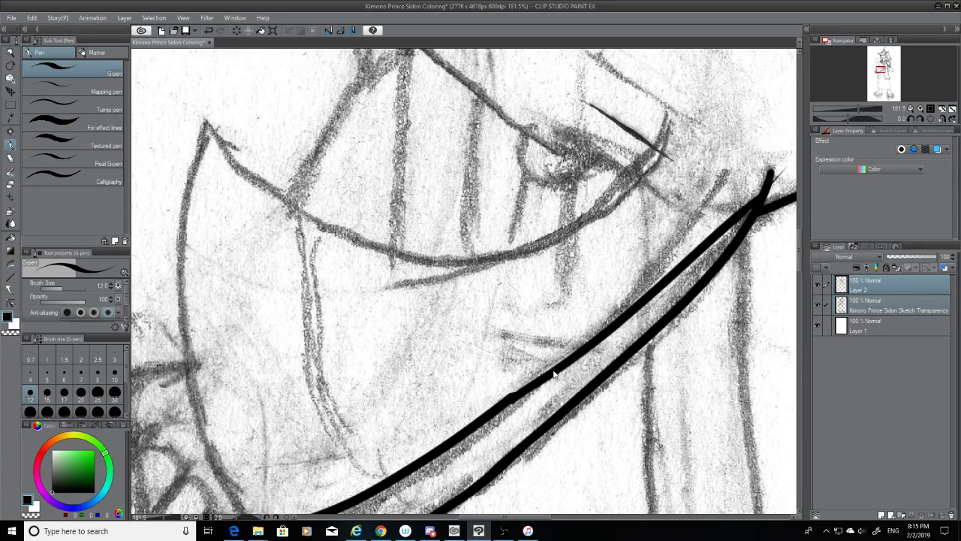
key(ctrl+z)
drag(511, 396, 749, 137)
key(ctrl+z)
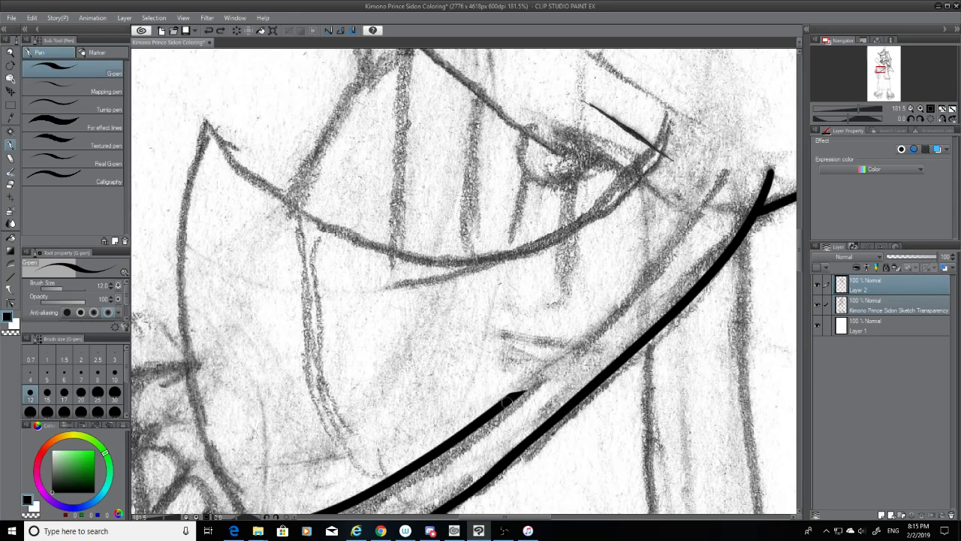
drag(513, 395, 742, 149)
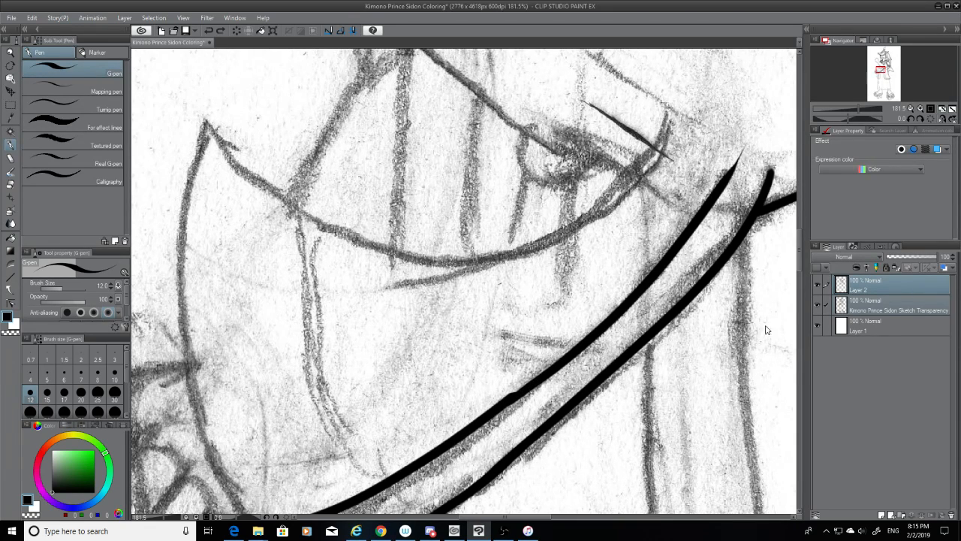
Hide the sketch layer, shave the bump off the joint in the band's upper edge with the Hard eraser and smooth it with the G-pen
click(817, 304)
scroll(800, 261, down, 3)
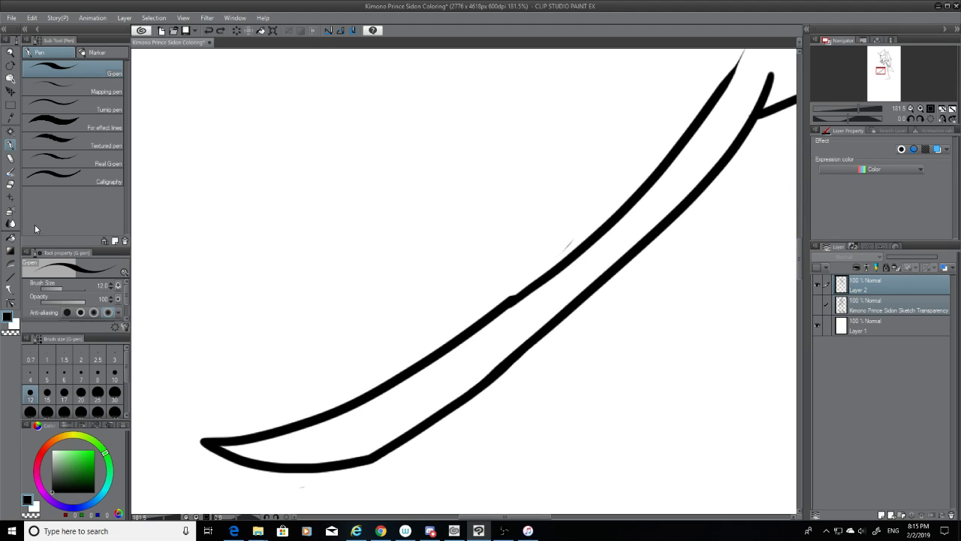
click(9, 185)
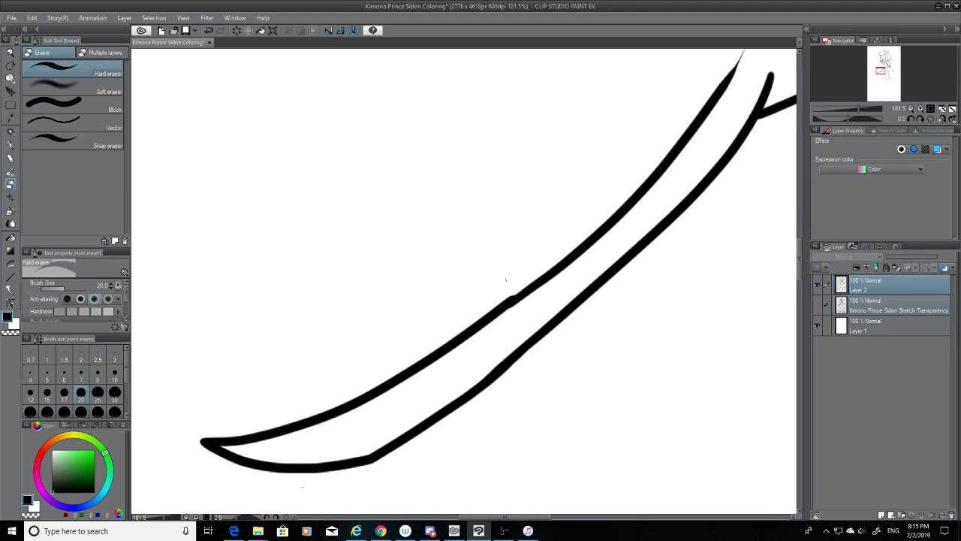
drag(519, 291, 425, 346)
key(ctrl+z)
drag(506, 292, 451, 330)
drag(533, 309, 498, 332)
key(ctrl+z)
click(9, 144)
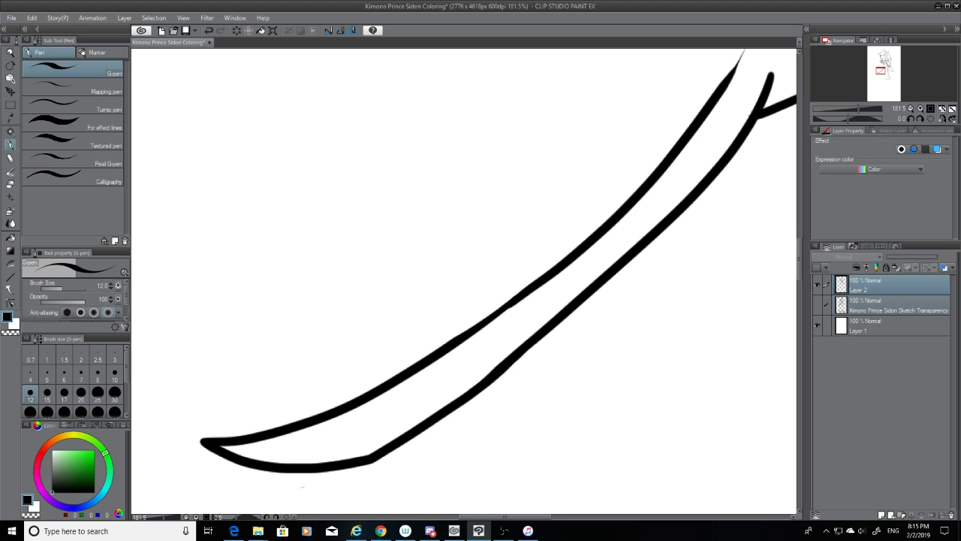
drag(532, 289, 460, 331)
Show the sketch layer and trim the tapered waist end of the band's upper edge with the Hard eraser
drag(535, 517, 548, 516)
drag(800, 300, 800, 253)
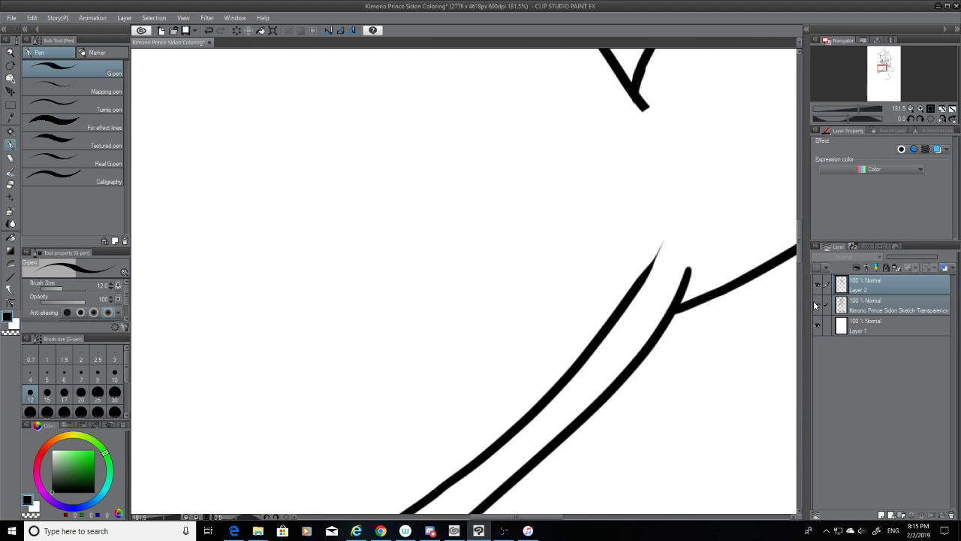
click(817, 304)
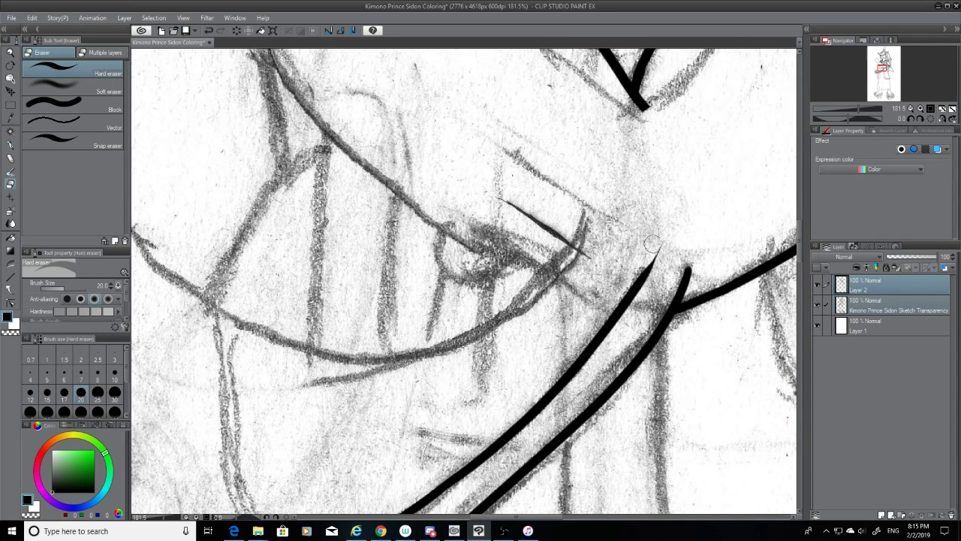
drag(657, 250, 651, 265)
click(818, 300)
click(817, 301)
Set the G-pen size to 10, ink the wide U-shaped curve above the diagonal band and check it with the sketch layer hidden
scroll(464, 288, left, 3)
click(10, 145)
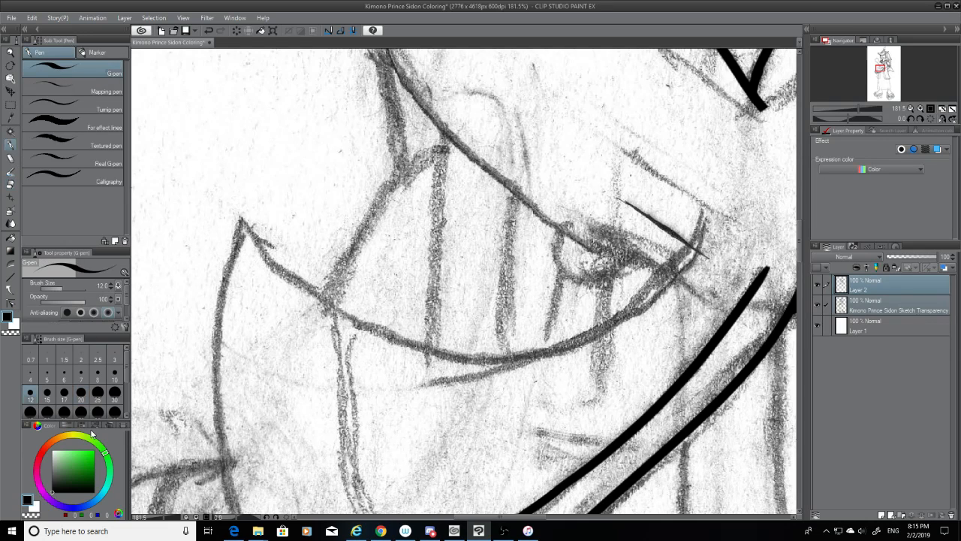
click(114, 372)
mouse_move(240, 218)
mouse_down()
mouse_move(476, 342)
mouse_move(570, 341)
mouse_up()
key(ctrl+z)
mouse_move(240, 218)
mouse_down()
mouse_move(362, 321)
mouse_move(652, 290)
mouse_move(705, 218)
mouse_up()
click(819, 304)
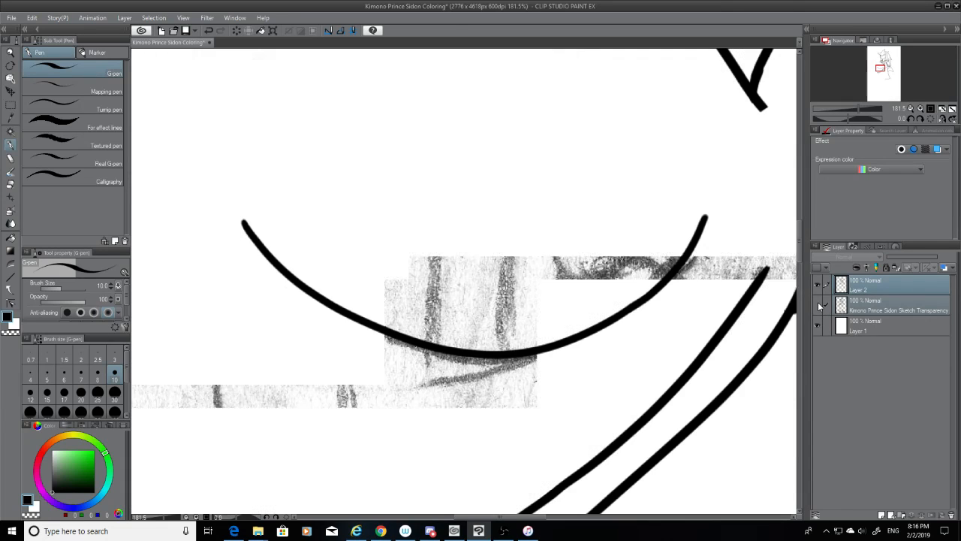
click(818, 303)
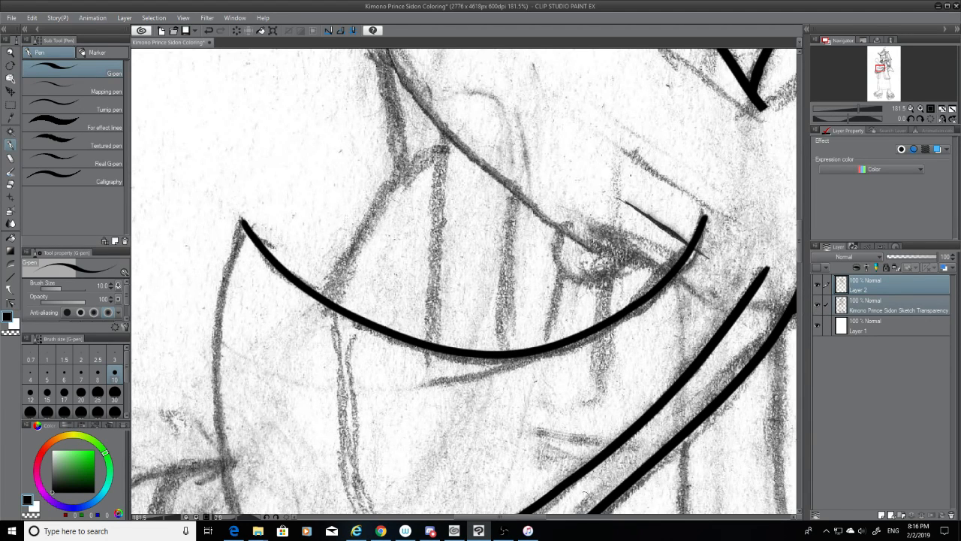
Ink the curved side edge with the G-pen from the wide curve's pointed outer corner down to the band beside the fist, redoing the stroke repeatedly
drag(540, 517, 494, 521)
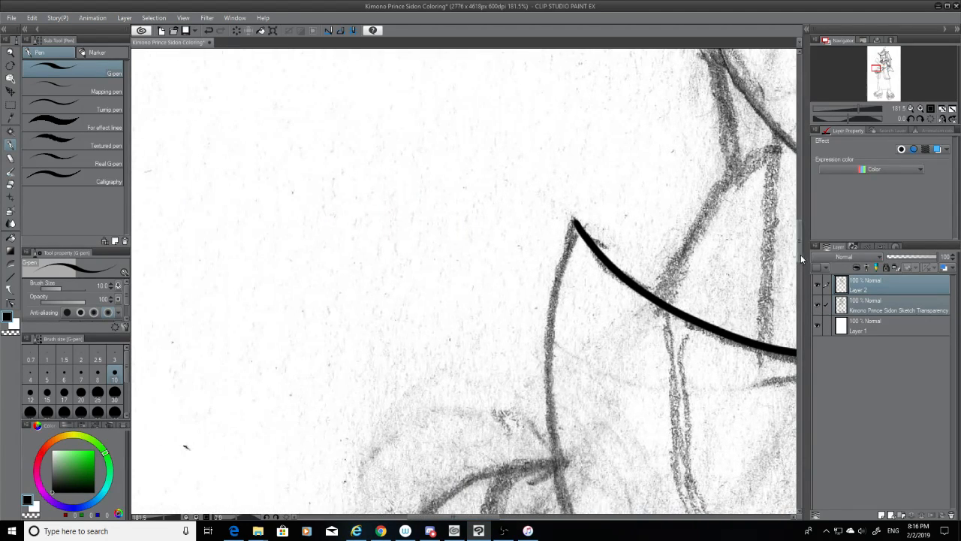
drag(801, 258, 801, 268)
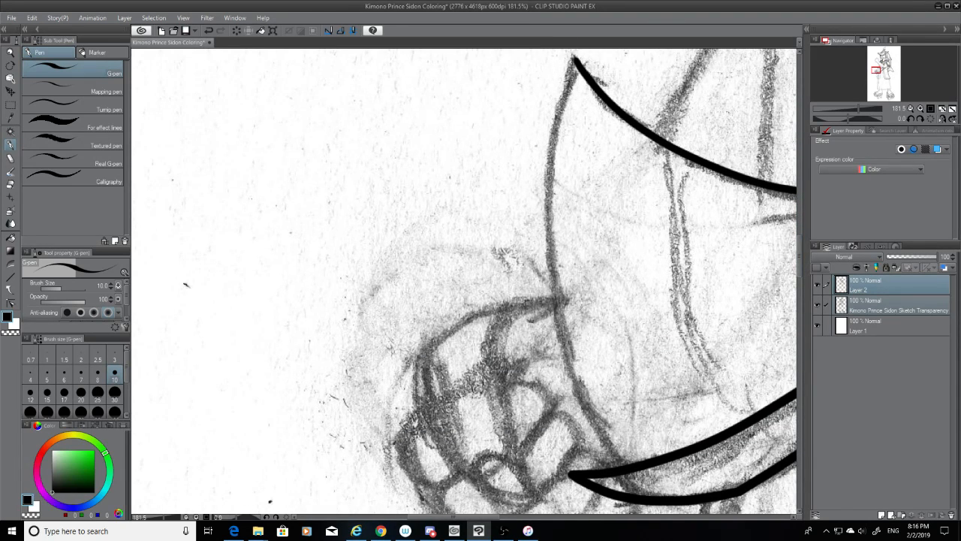
drag(573, 60, 560, 450)
key(ctrl+z)
mouse_move(572, 59)
mouse_down()
mouse_move(566, 403)
mouse_move(580, 468)
mouse_up()
key(ctrl+z)
mouse_move(573, 60)
mouse_down()
mouse_move(560, 375)
mouse_move(585, 449)
mouse_up()
key(ctrl+z)
drag(575, 58, 617, 418)
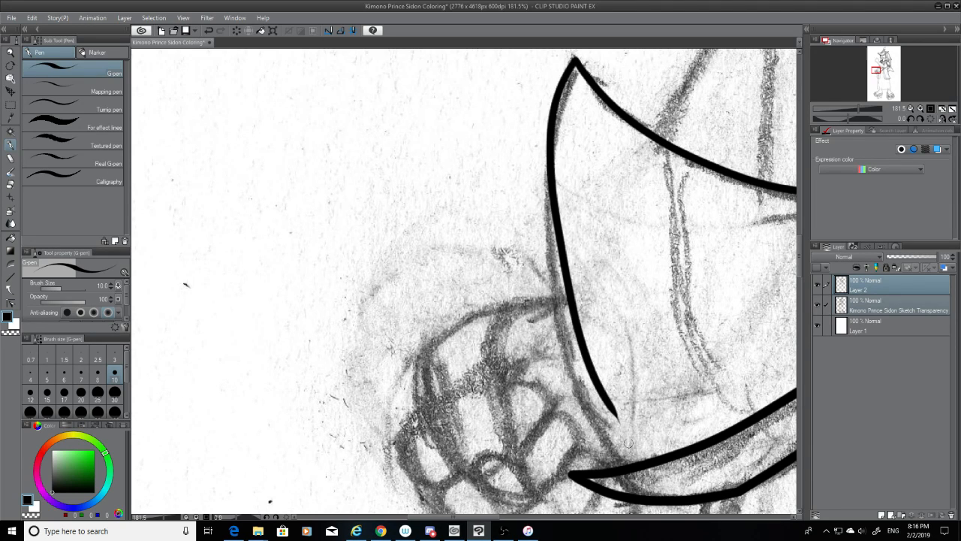
key(ctrl+z)
mouse_move(574, 58)
mouse_down()
mouse_move(551, 261)
mouse_move(599, 467)
mouse_up()
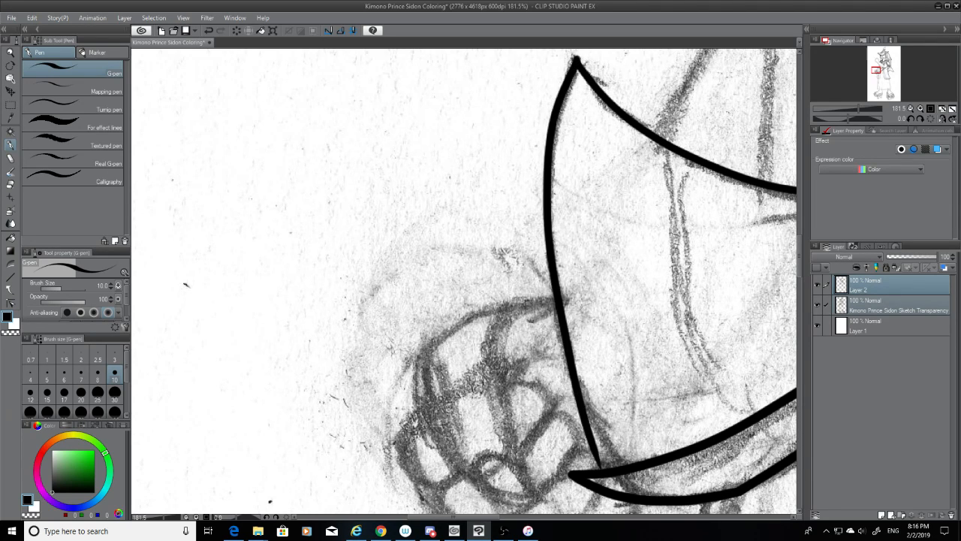
key(ctrl+z)
mouse_move(574, 59)
mouse_down()
mouse_move(541, 154)
mouse_move(603, 467)
mouse_up()
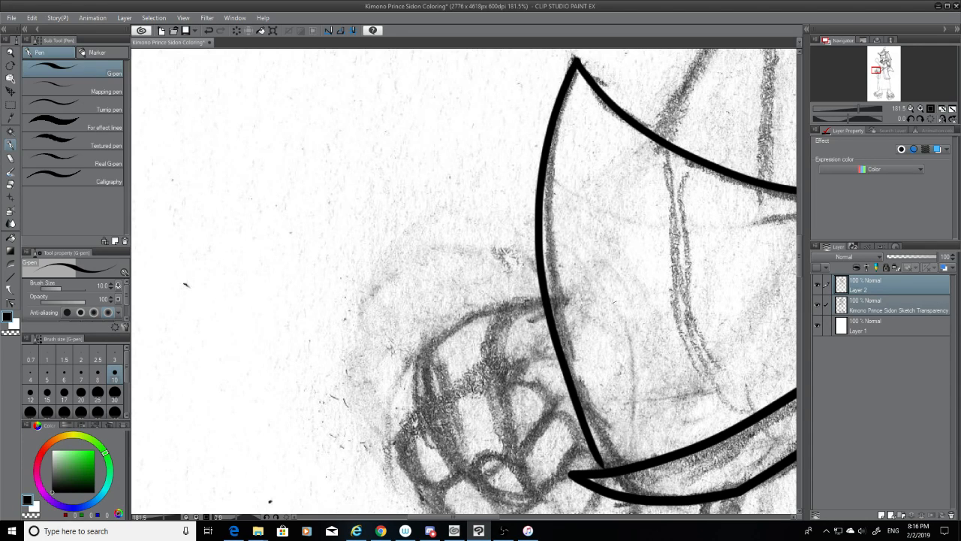
key(ctrl+z)
mouse_move(574, 59)
mouse_down()
mouse_move(547, 277)
mouse_move(604, 458)
mouse_up()
key(ctrl+z)
mouse_move(574, 59)
mouse_down()
mouse_move(558, 123)
mouse_move(609, 460)
mouse_up()
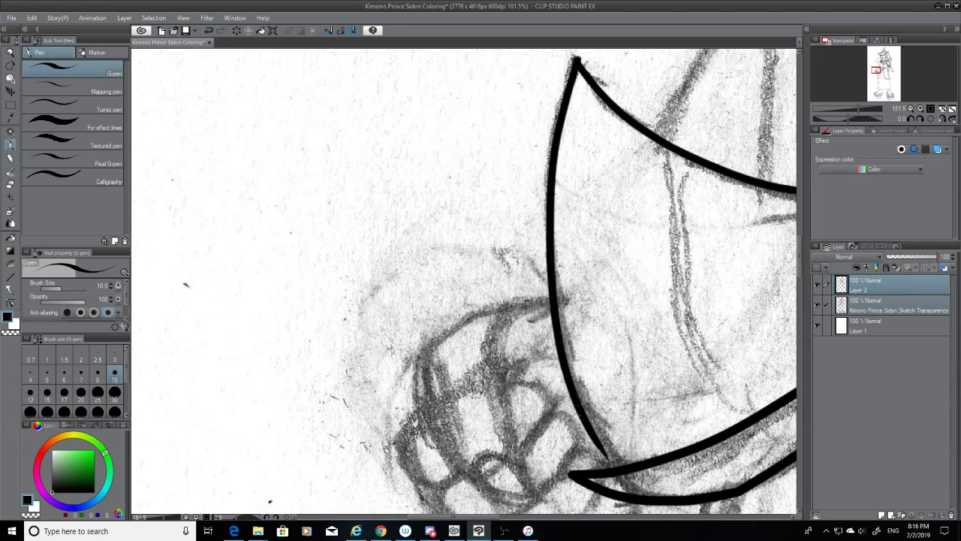
key(ctrl+z)
mouse_move(574, 59)
mouse_down()
mouse_move(591, 437)
mouse_move(607, 461)
mouse_up()
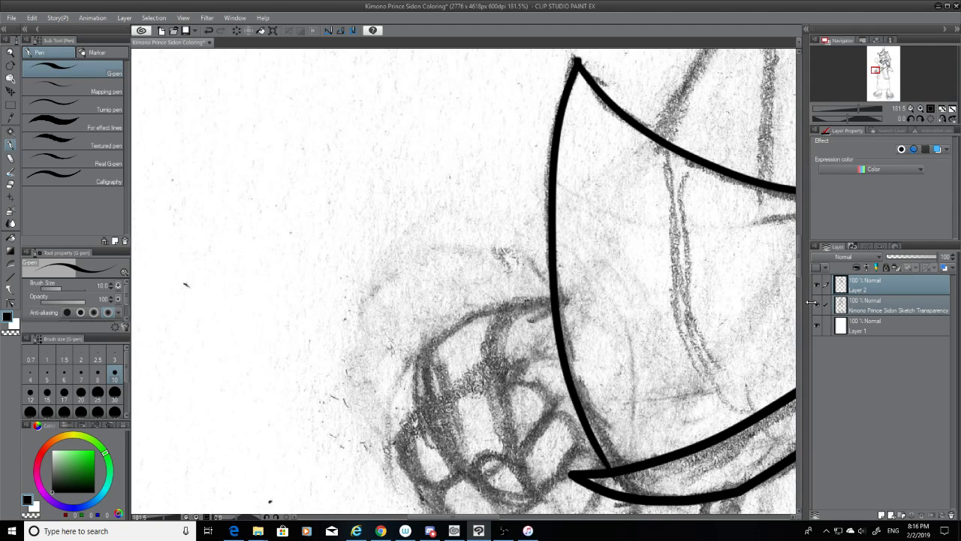
key(ctrl+z)
mouse_move(574, 59)
mouse_down()
mouse_move(560, 397)
mouse_move(578, 466)
mouse_up()
key(ctrl+z)
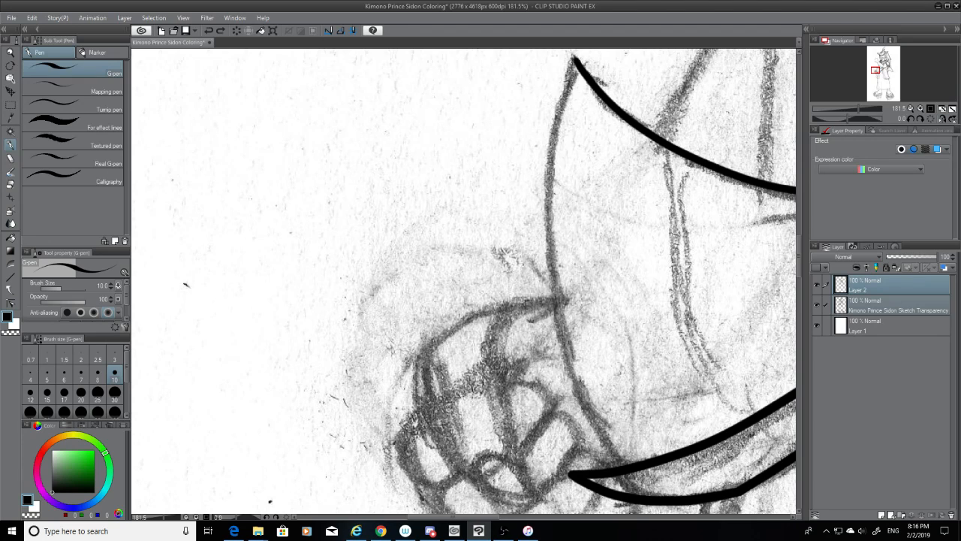
drag(574, 59, 609, 465)
key(ctrl+z)
drag(575, 58, 610, 473)
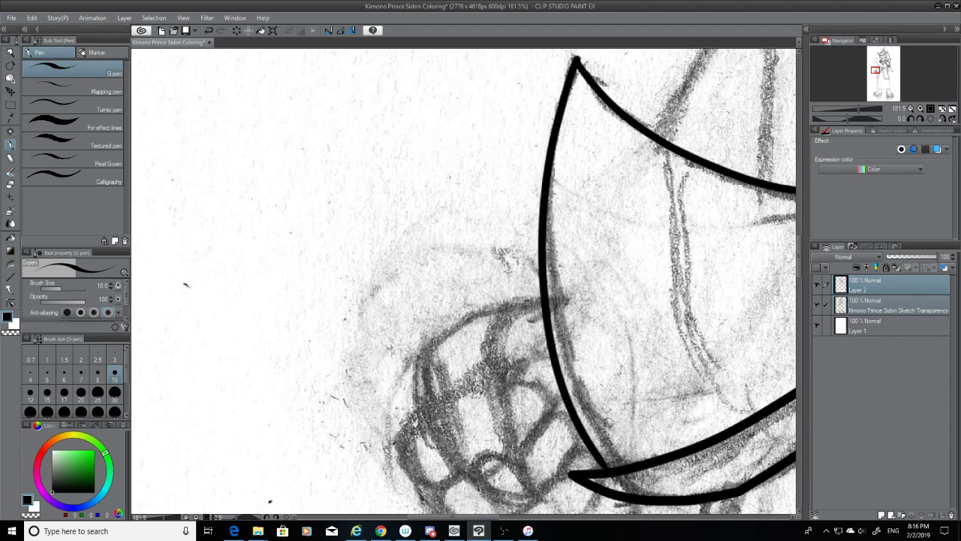
key(ctrl+z)
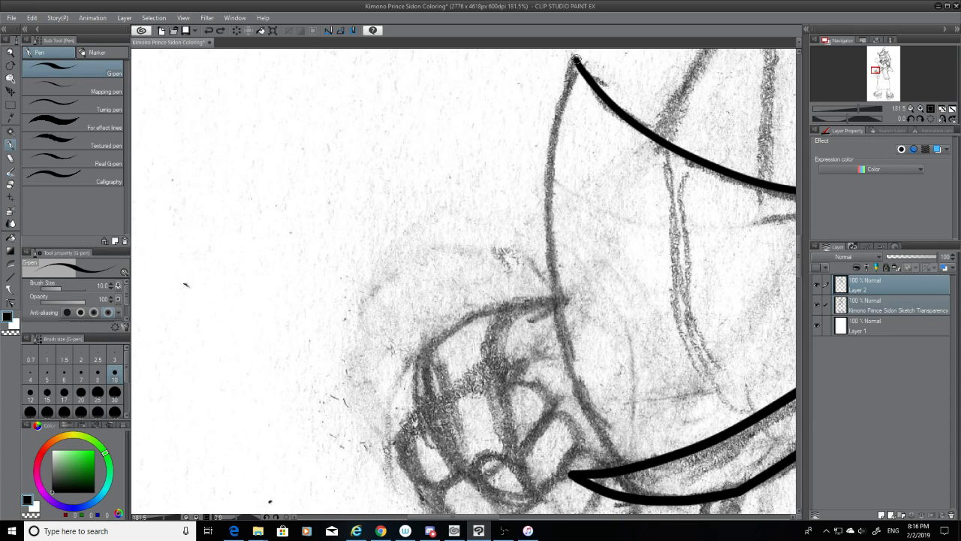
mouse_move(578, 60)
mouse_down()
mouse_move(575, 272)
mouse_move(627, 434)
mouse_up()
key(ctrl+z)
drag(575, 57, 582, 467)
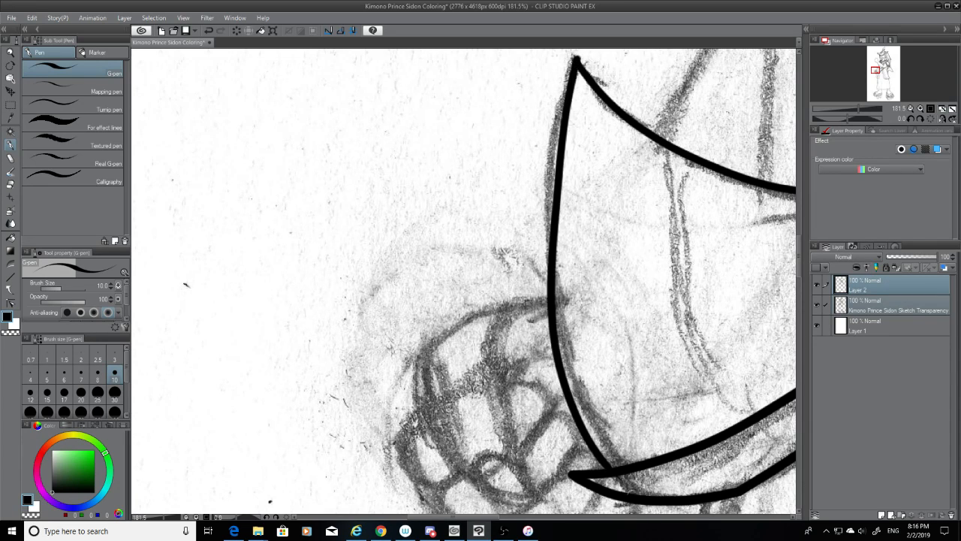
key(ctrl+z)
mouse_move(575, 57)
mouse_down()
mouse_move(554, 268)
mouse_move(595, 468)
mouse_up()
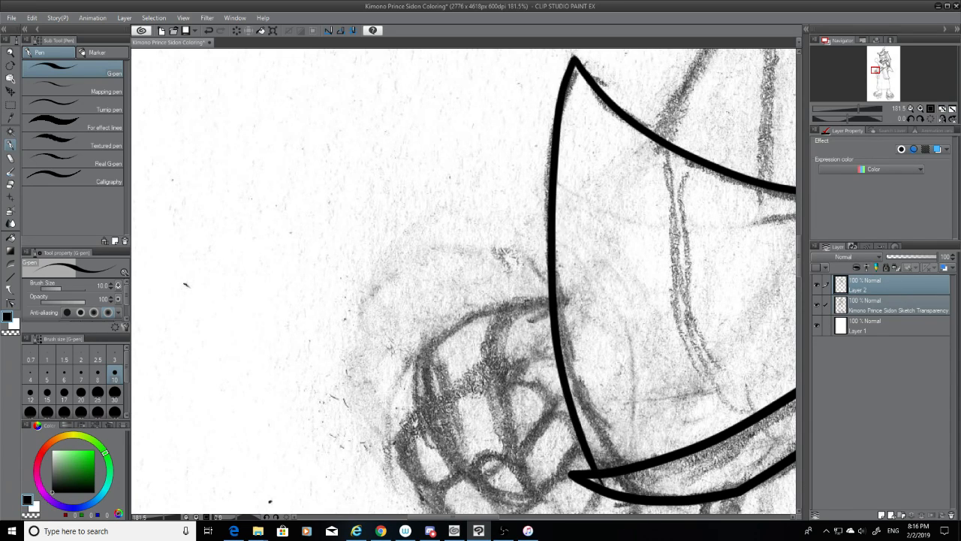
key(ctrl+z)
mouse_move(575, 57)
mouse_down()
mouse_move(543, 210)
mouse_move(621, 456)
mouse_up()
key(ctrl+z)
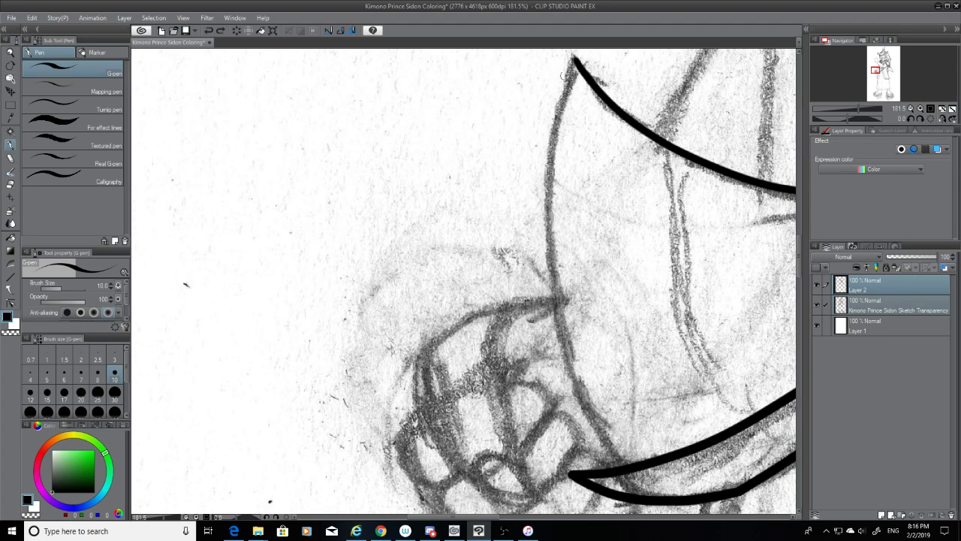
drag(575, 57, 593, 465)
key(ctrl+z)
mouse_move(575, 57)
mouse_down()
mouse_move(564, 88)
mouse_move(601, 484)
mouse_up()
key(ctrl+z)
drag(575, 57, 597, 474)
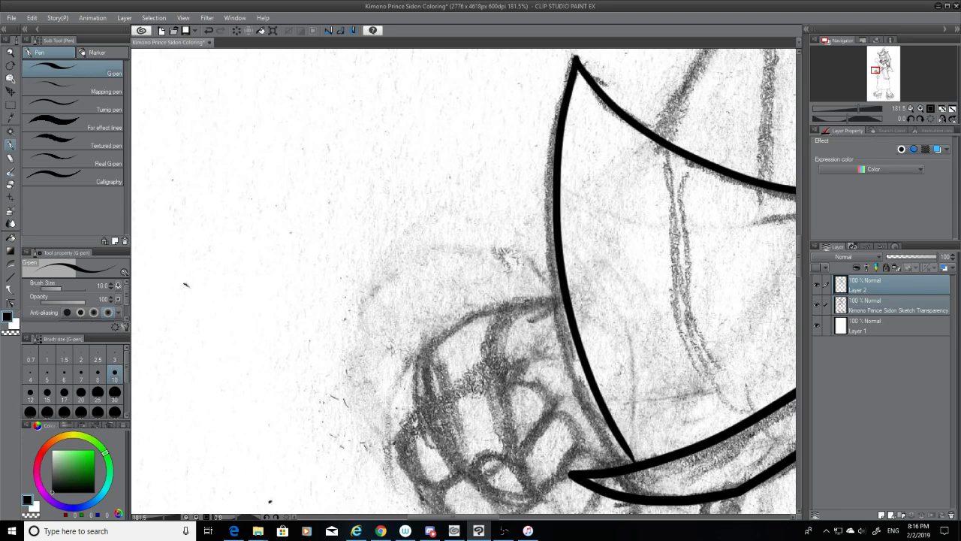
key(ctrl+z)
mouse_move(575, 57)
mouse_down()
mouse_move(575, 403)
mouse_move(600, 475)
mouse_up()
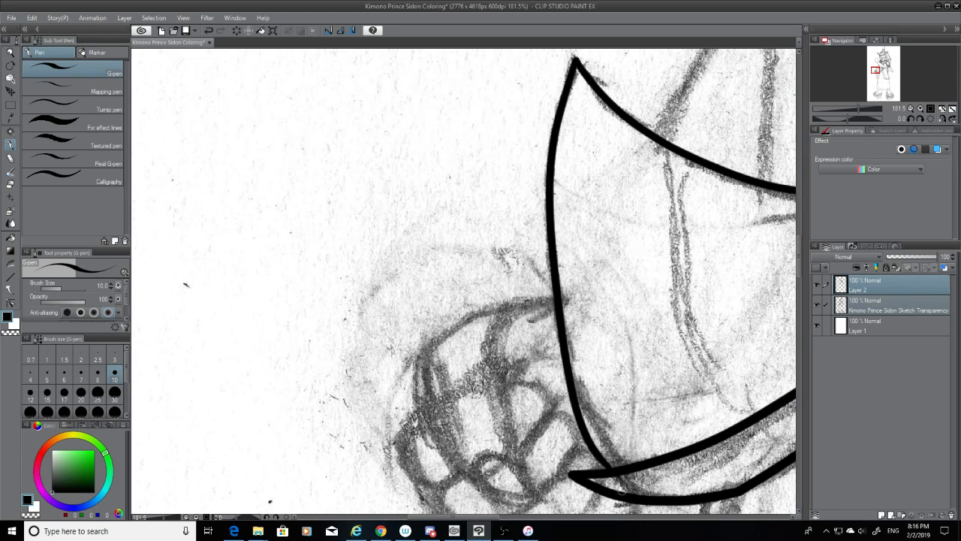
key(ctrl+z)
mouse_move(575, 57)
mouse_down()
mouse_move(560, 122)
mouse_move(600, 469)
mouse_up()
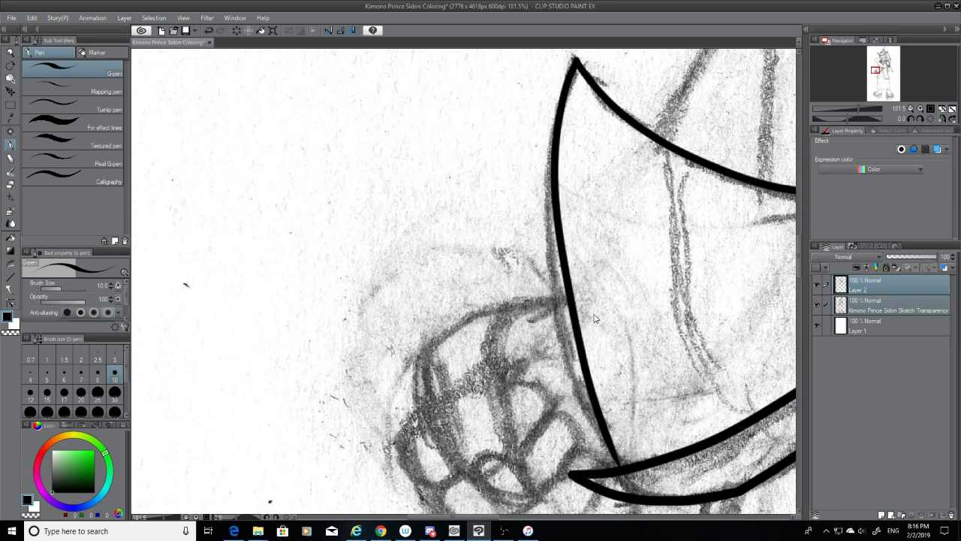
key(ctrl+z)
mouse_move(575, 58)
mouse_down()
mouse_move(557, 141)
mouse_move(593, 452)
mouse_up()
key(ctrl+z)
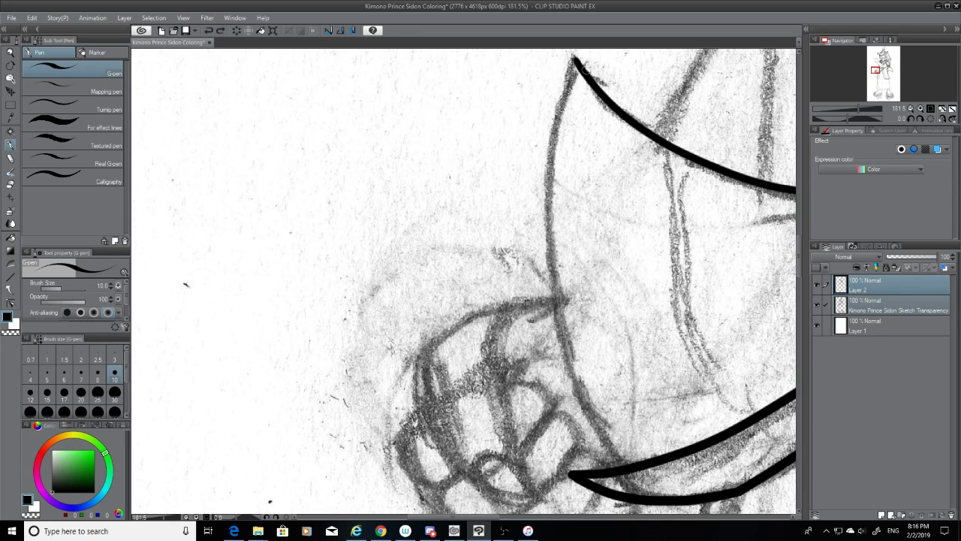
drag(576, 58, 600, 458)
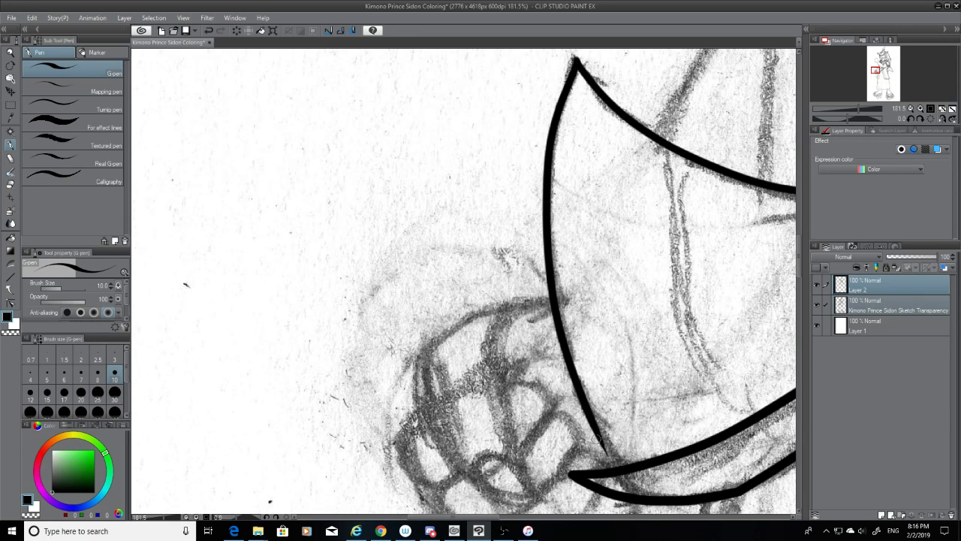
key(ctrl+z)
mouse_move(575, 58)
mouse_down()
mouse_move(549, 161)
mouse_move(596, 443)
mouse_move(623, 470)
mouse_up()
key(ctrl+z)
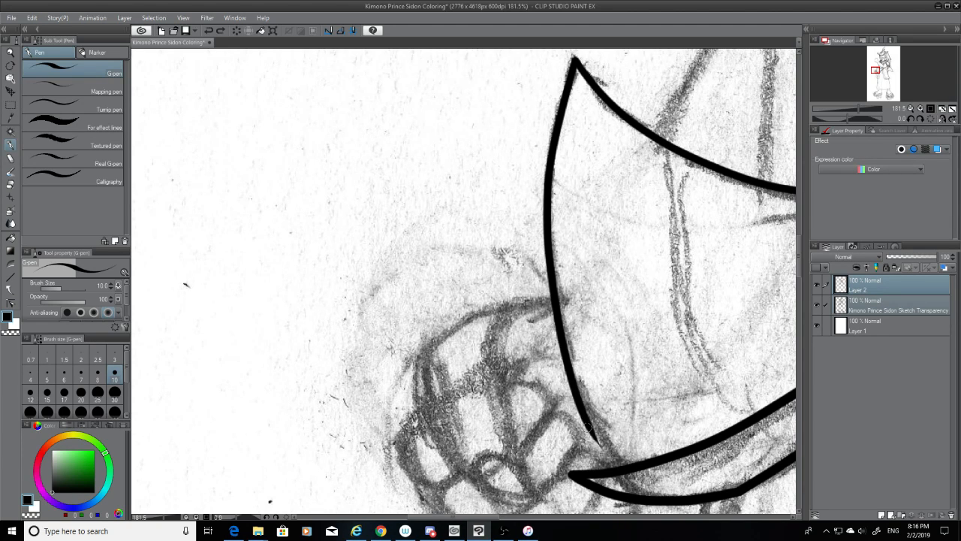
Extend the curved side edge with the G-pen down to the band's upper edge and check it with the sketch layer hidden
drag(583, 419, 623, 466)
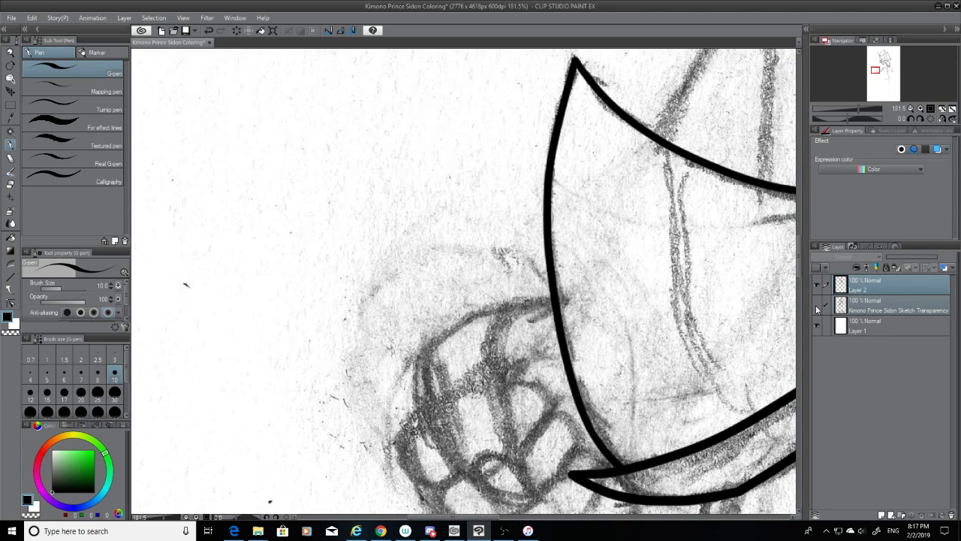
click(816, 305)
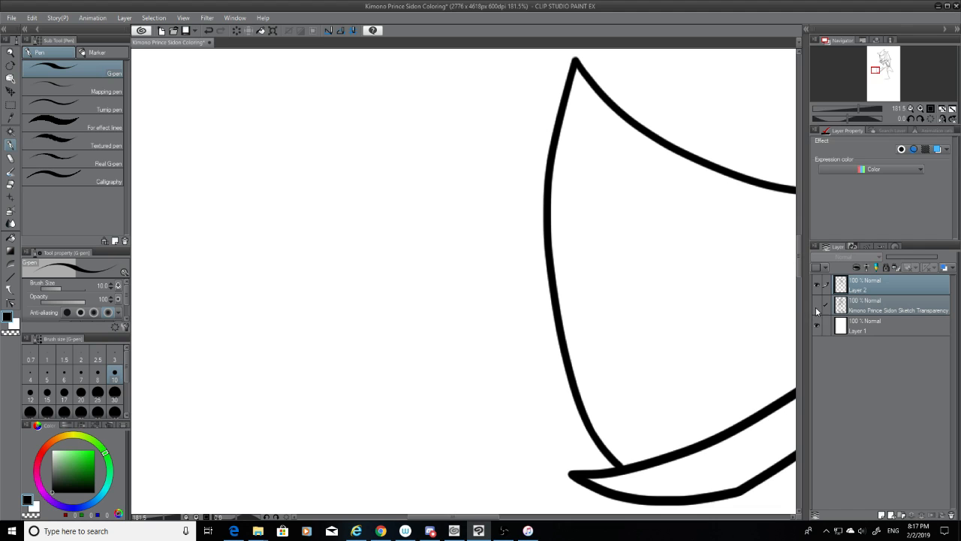
click(816, 305)
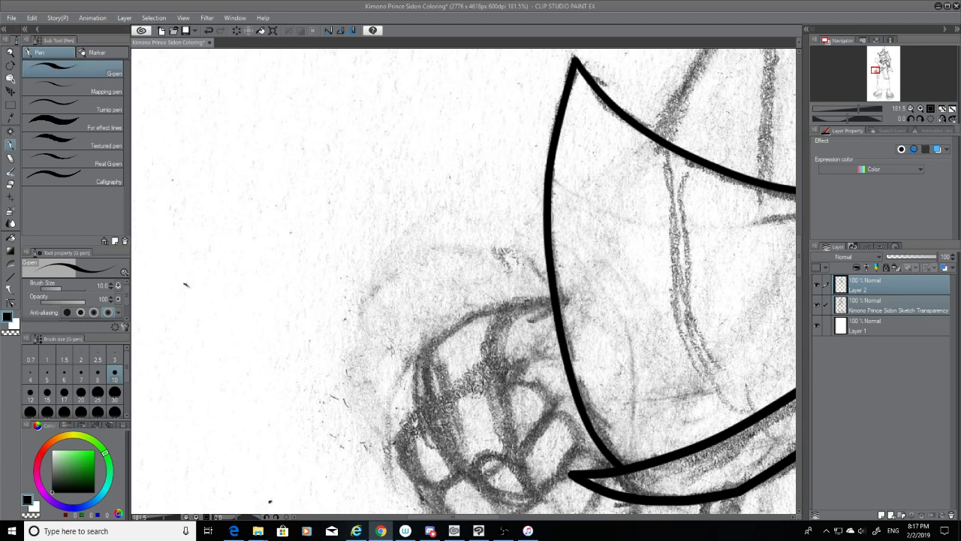
Erase the band's pointed outer tip and the lower edge up to its bend with the Hard eraser
click(11, 184)
drag(799, 260, 798, 268)
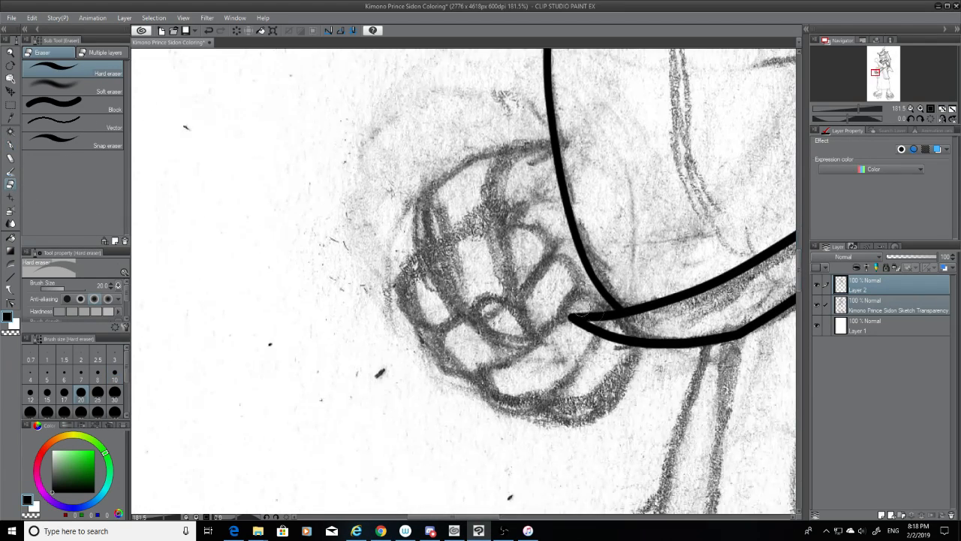
mouse_move(567, 304)
mouse_down()
mouse_move(612, 342)
mouse_move(584, 308)
mouse_move(626, 329)
mouse_move(610, 310)
mouse_move(660, 319)
mouse_move(611, 338)
mouse_move(648, 344)
mouse_move(636, 349)
mouse_move(736, 347)
mouse_move(755, 342)
mouse_move(702, 338)
mouse_move(755, 330)
mouse_up()
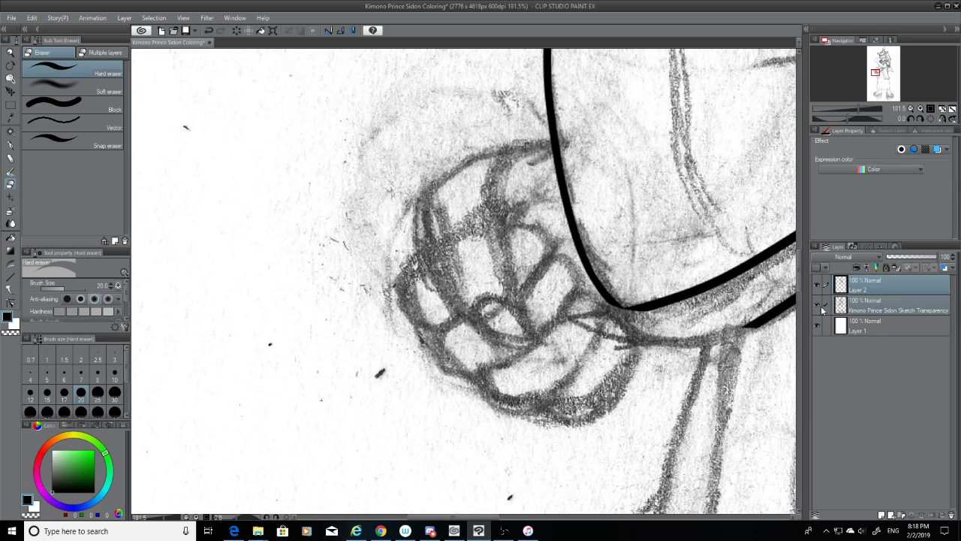
click(817, 304)
click(818, 303)
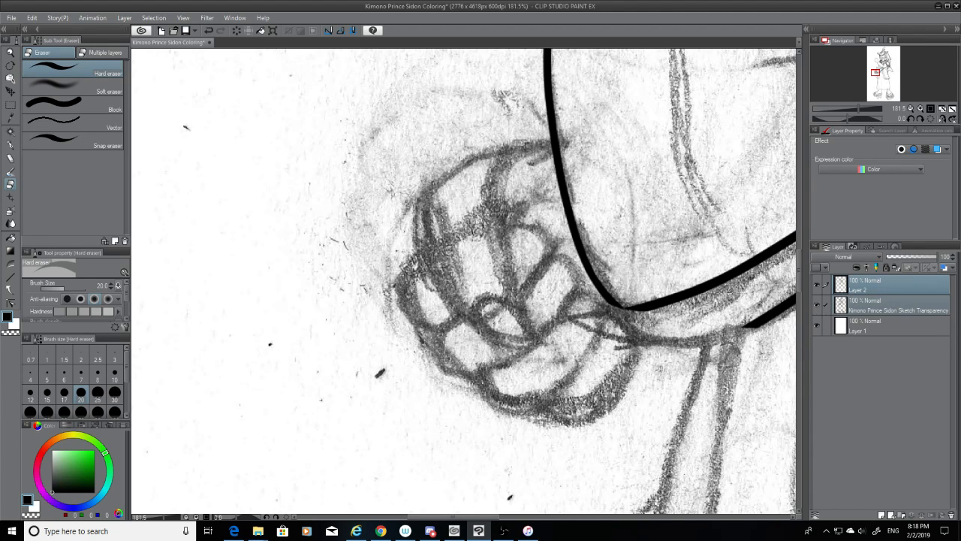
Ink a new lower band edge with the G-pen from the side edge's foot to the bend and check it with the sketch layer hidden
click(12, 145)
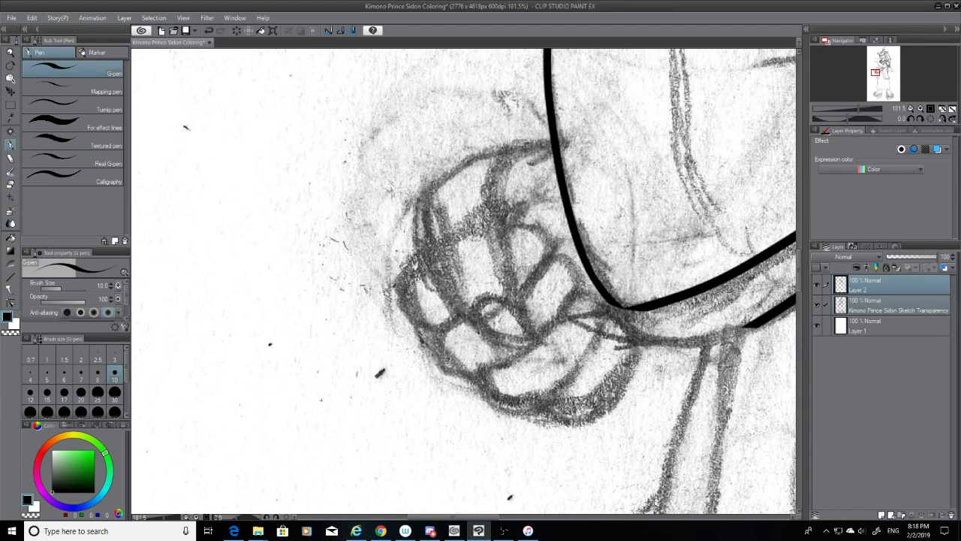
key(ctrl+z)
mouse_move(609, 302)
mouse_down()
mouse_move(640, 323)
mouse_move(637, 313)
mouse_move(649, 317)
mouse_move(647, 326)
mouse_move(754, 341)
mouse_up()
key(ctrl+z)
key(ctrl+z)
key(ctrl+z)
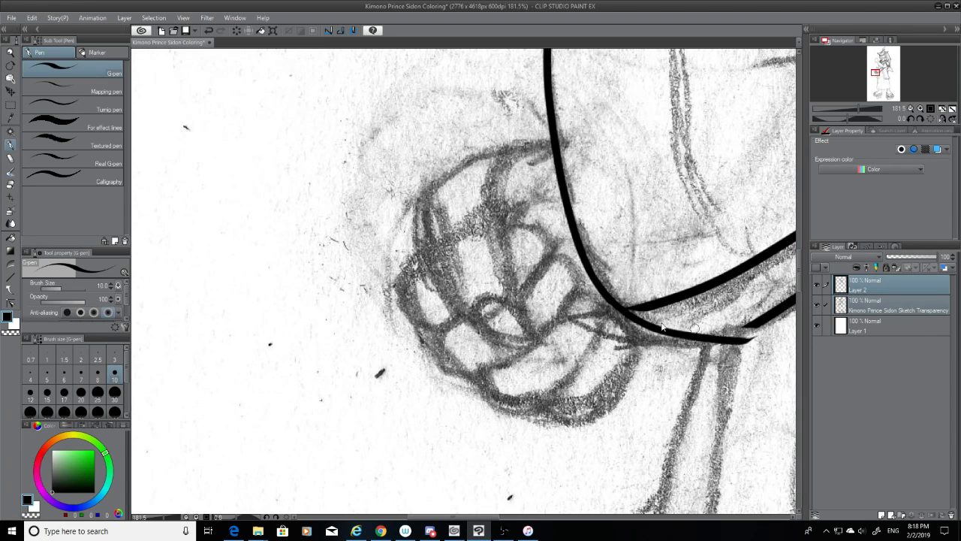
key(ctrl+z)
mouse_move(613, 301)
mouse_down()
mouse_move(728, 331)
mouse_move(760, 334)
mouse_up()
key(ctrl+z)
drag(670, 319, 763, 330)
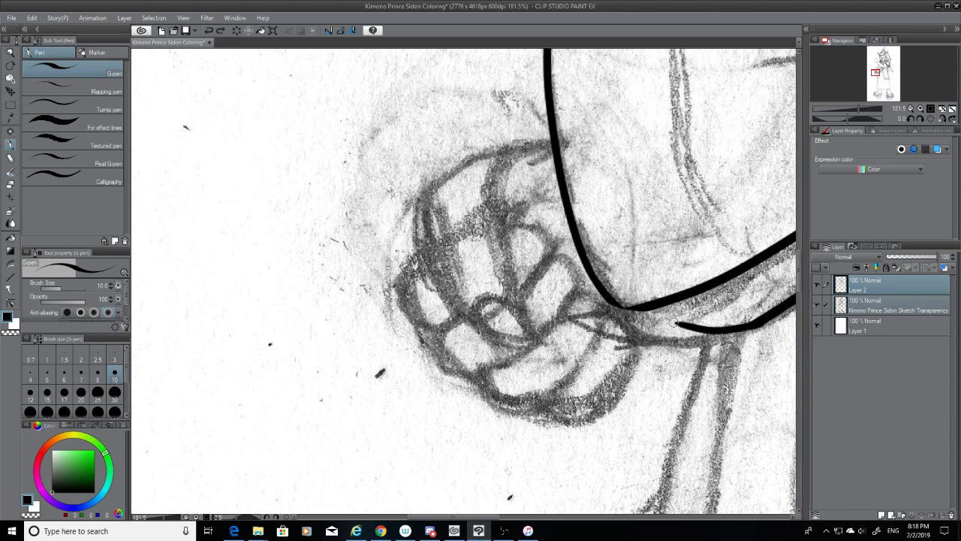
key(ctrl+z)
drag(619, 308, 760, 327)
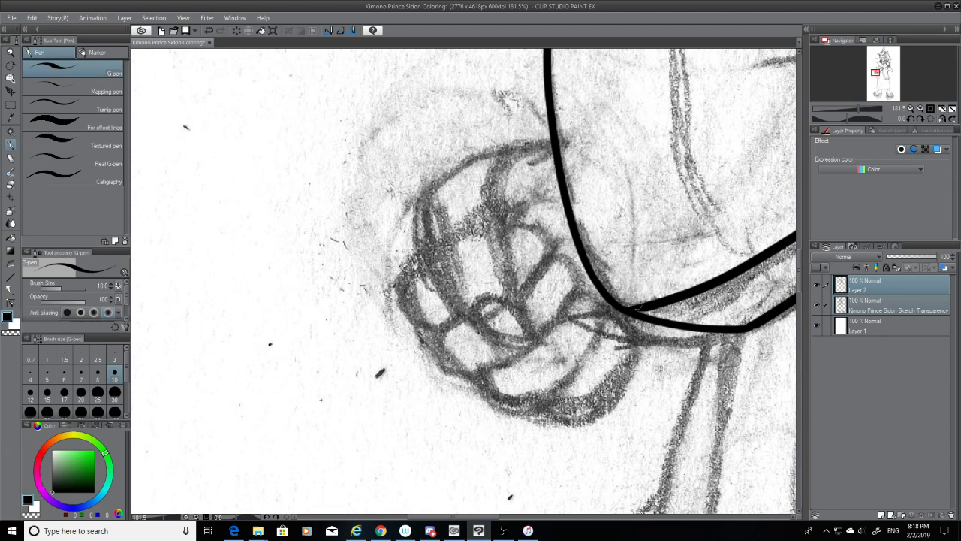
click(817, 304)
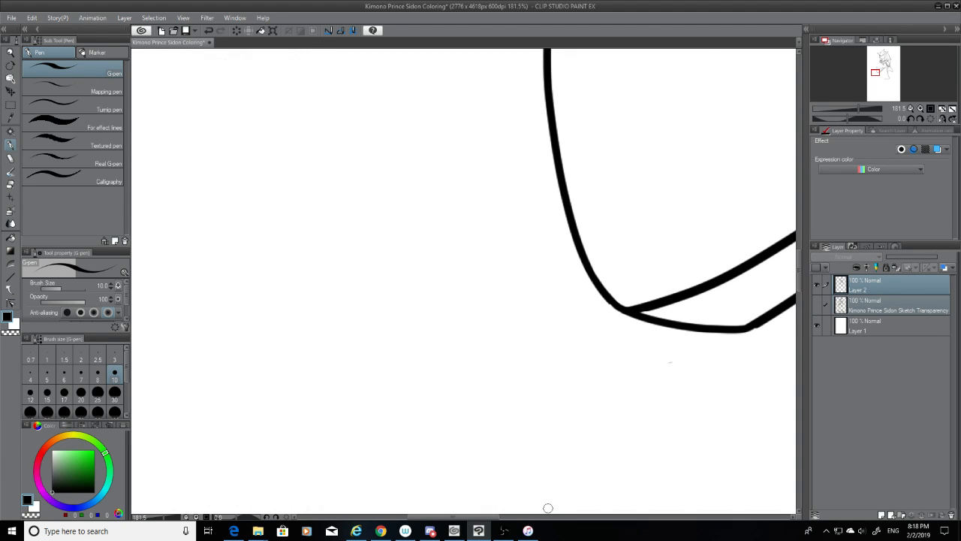
scroll(548, 509, down, 5)
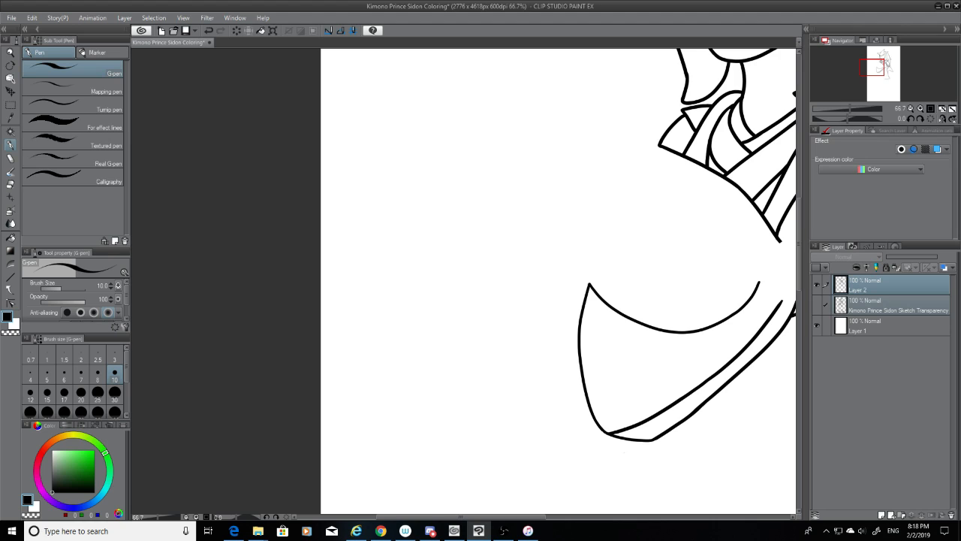
Undo the redrawn outer end of the band to restore its original pointed tip
key(alt+Tab)
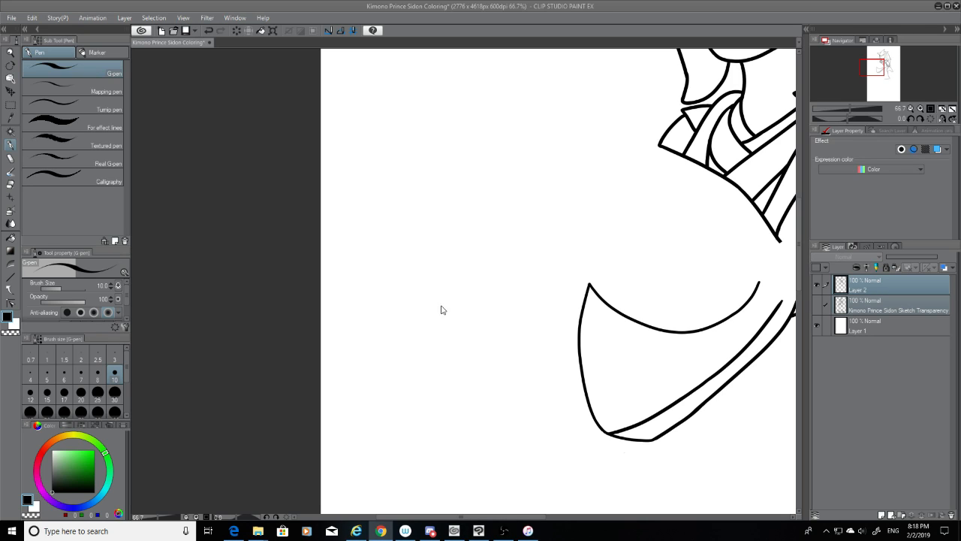
click(254, 324)
key(ctrl+z)
mouse_move(653, 440)
mouse_down()
mouse_move(609, 444)
mouse_move(600, 435)
mouse_move(610, 444)
mouse_up()
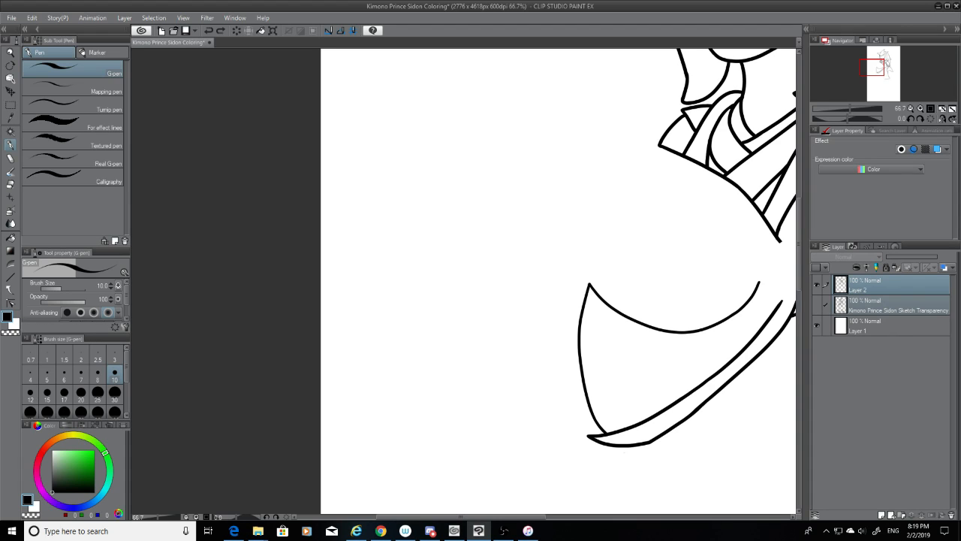
key(alt+Tab)
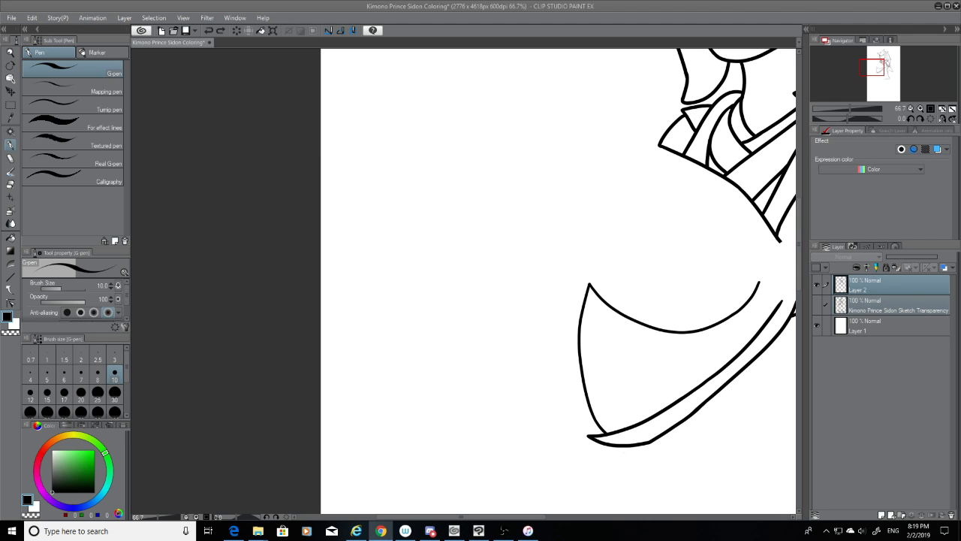
Show the sketch layer and remove the inked side edge between the wide curve's pointed corner and the band
click(816, 304)
scroll(695, 385, up, 2)
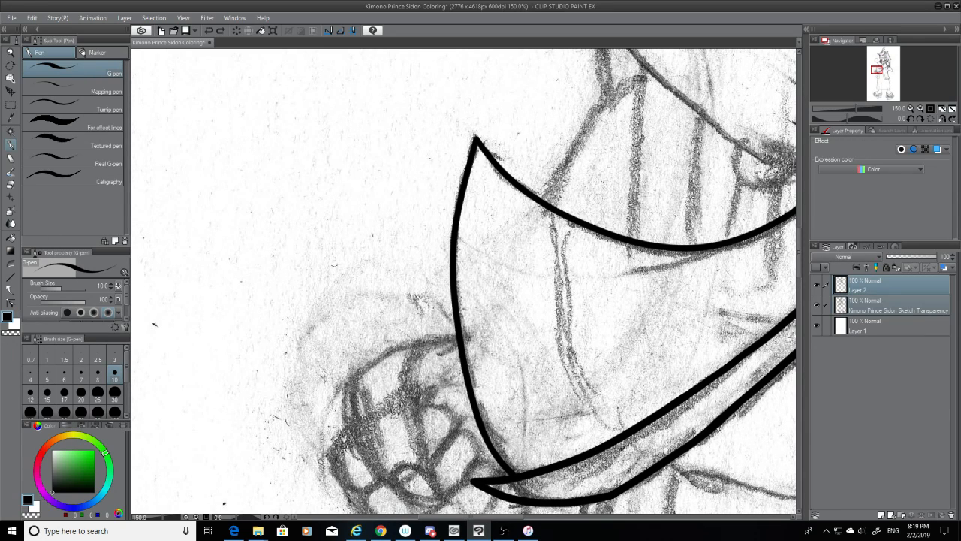
click(12, 184)
mouse_move(463, 182)
mouse_down()
mouse_move(476, 158)
mouse_move(471, 139)
mouse_move(451, 178)
mouse_move(464, 368)
mouse_move(488, 459)
mouse_move(510, 471)
mouse_move(518, 467)
mouse_move(461, 375)
mouse_move(454, 225)
mouse_move(466, 153)
mouse_move(472, 142)
mouse_move(484, 150)
mouse_up()
key(ctrl+z)
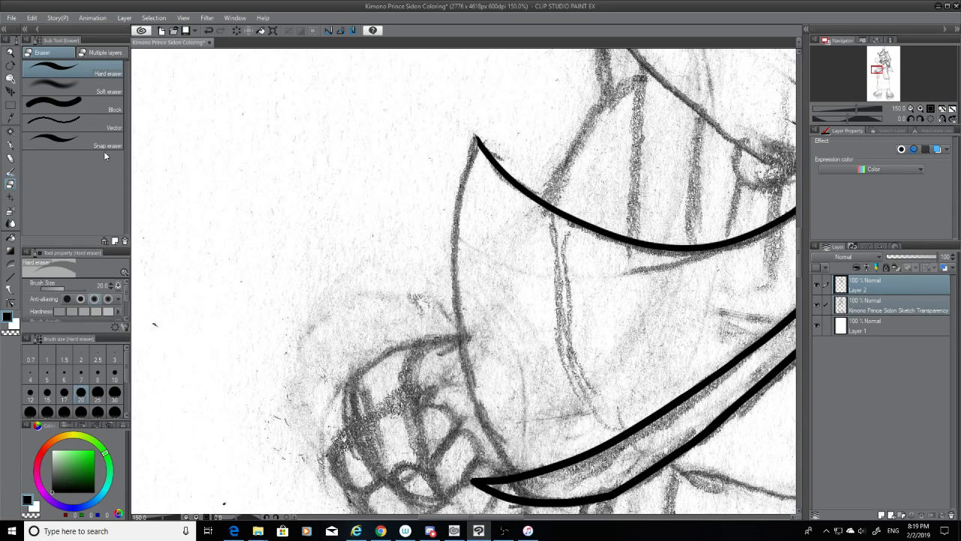
key(w)
click(817, 304)
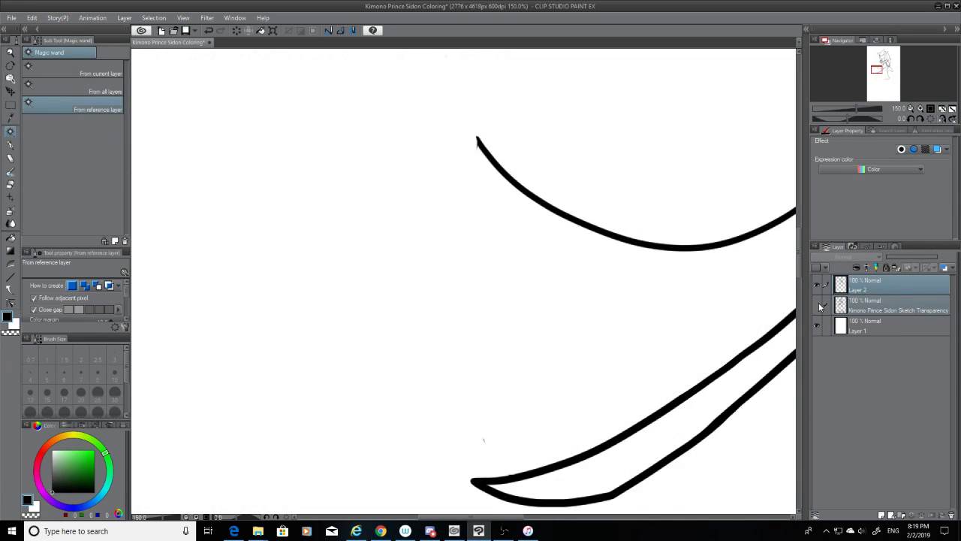
click(818, 304)
click(10, 184)
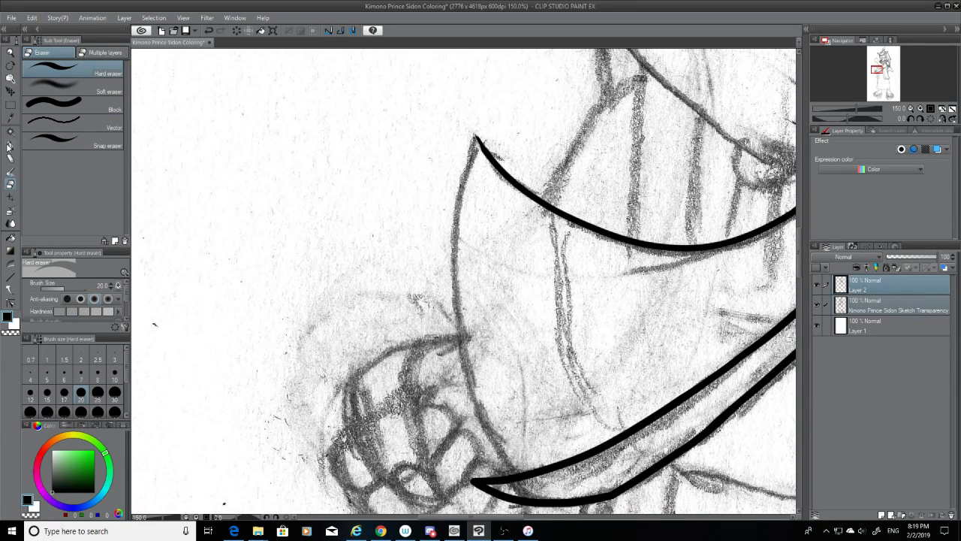
Extend the wide curve's pointed outer corner slightly upward and outward with the G-pen, comparing the versions with and without the extension
key(p)
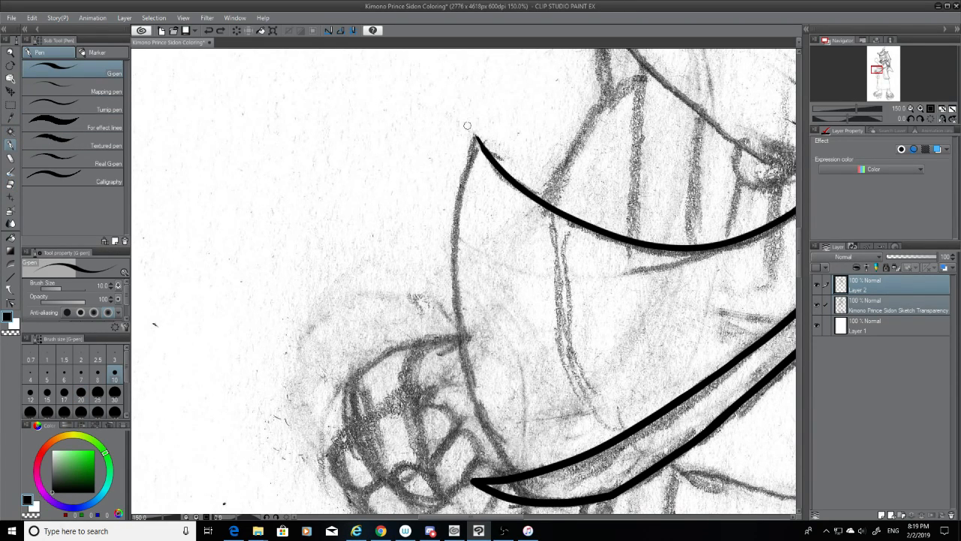
drag(467, 126, 491, 157)
key(ctrl+z)
key(ctrl+y)
key(ctrl+z)
key(ctrl+z)
key(ctrl+y)
key(ctrl+z)
key(ctrl+y)
key(ctrl+z)
key(ctrl+y)
key(ctrl+z)
key(ctrl+y)
Try a straighter side edge from the extended corner, undo it and restore the corner extension
mouse_move(469, 129)
mouse_down()
mouse_move(461, 171)
mouse_move(473, 426)
mouse_up()
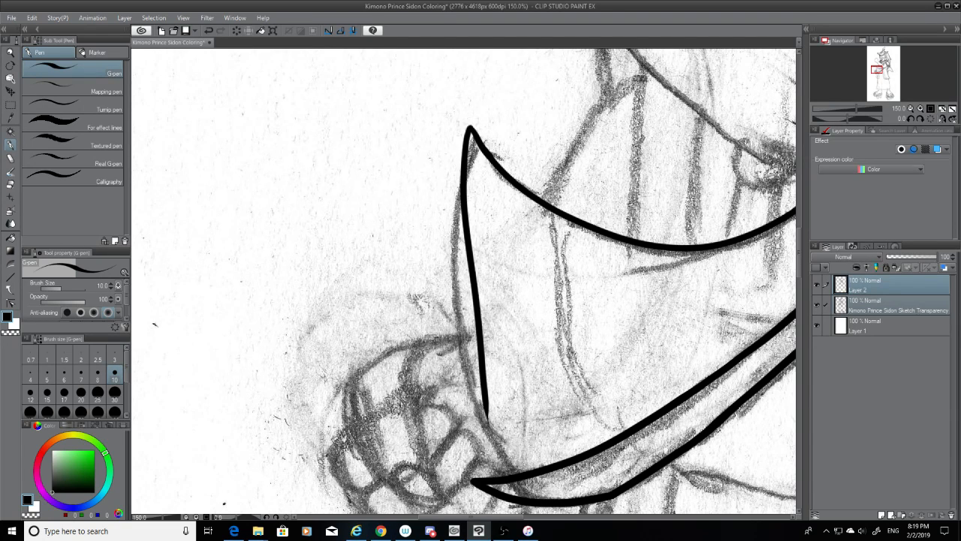
key(ctrl+z)
key(ctrl+z)
key(ctrl+y)
key(ctrl+z)
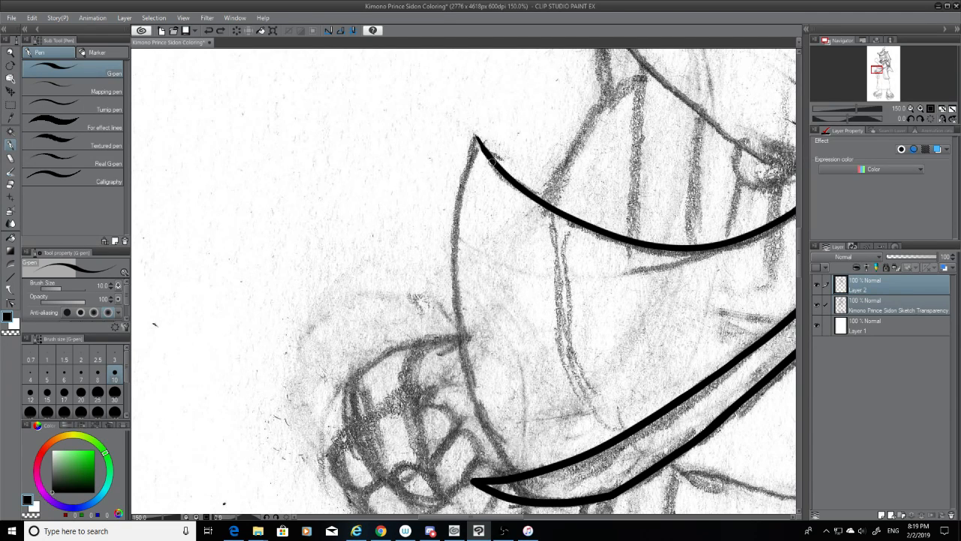
key(ctrl+y)
key(ctrl+z)
click(488, 158)
key(ctrl+y)
key(ctrl+z)
key(ctrl+y)
key(ctrl+z)
key(ctrl+y)
Ink the gently curved side edge with the G-pen from the extended corner down past the fist, redoing the stroke until it follows the sketch
drag(469, 129, 454, 284)
key(ctrl+z)
drag(469, 126, 472, 464)
key(ctrl+z)
mouse_move(469, 126)
mouse_down()
mouse_move(479, 190)
mouse_move(472, 462)
mouse_up()
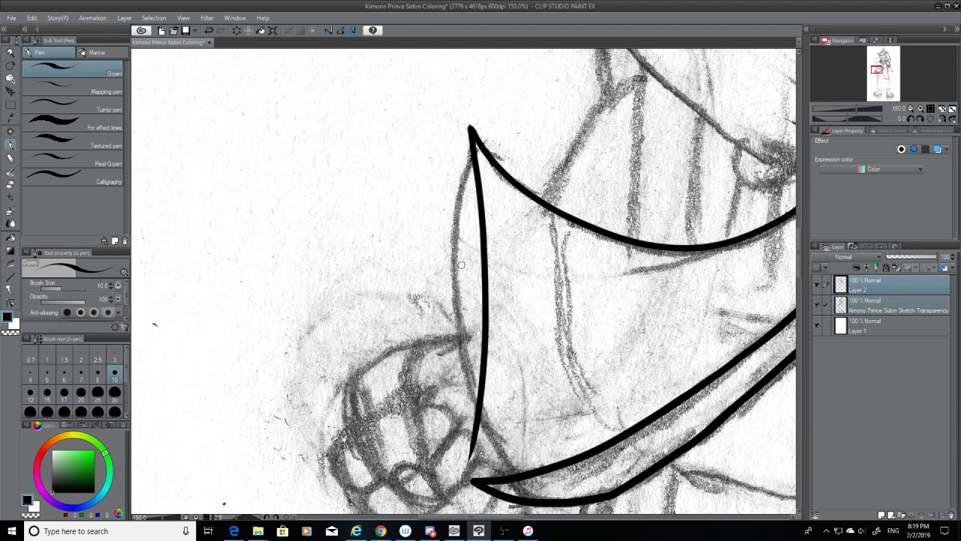
key(ctrl+z)
mouse_move(470, 127)
mouse_down()
mouse_move(462, 208)
mouse_move(483, 450)
mouse_up()
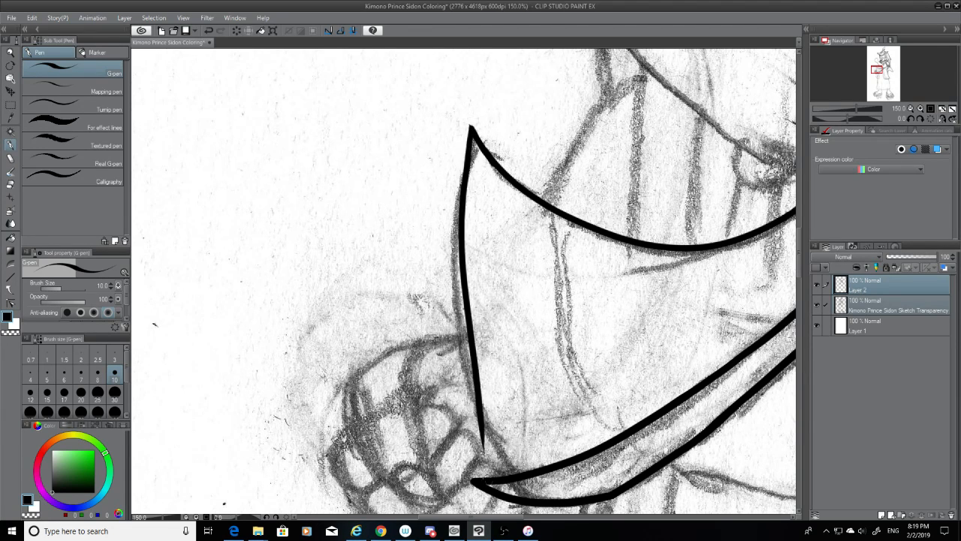
Join the side edge's lower end to the band's pointed tip with a short curve and hide the sketch layer to check it
drag(477, 398, 476, 472)
key(ctrl+z)
drag(480, 401, 476, 464)
click(817, 304)
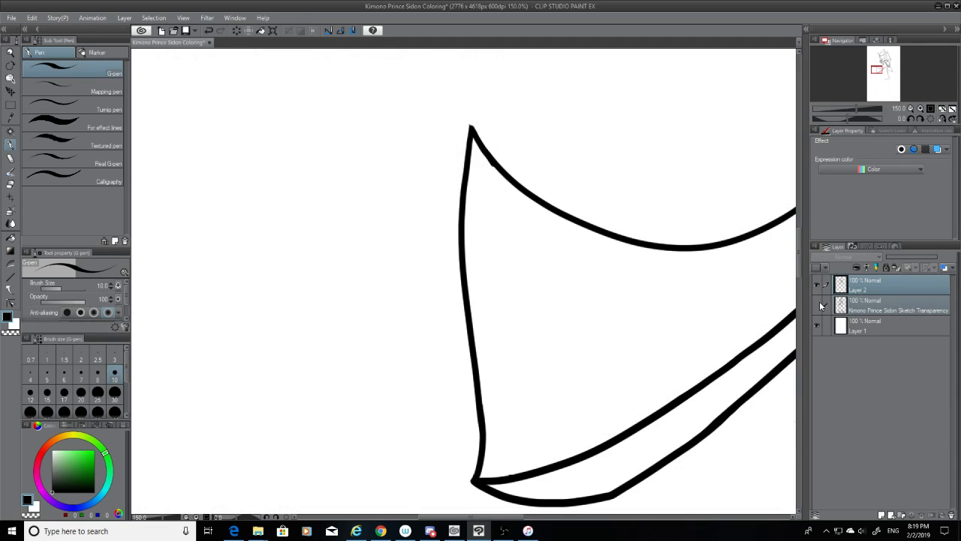
Shave the bump off the wide curve just below its pointed corner with the Hard eraser and show the sketch layer
click(10, 184)
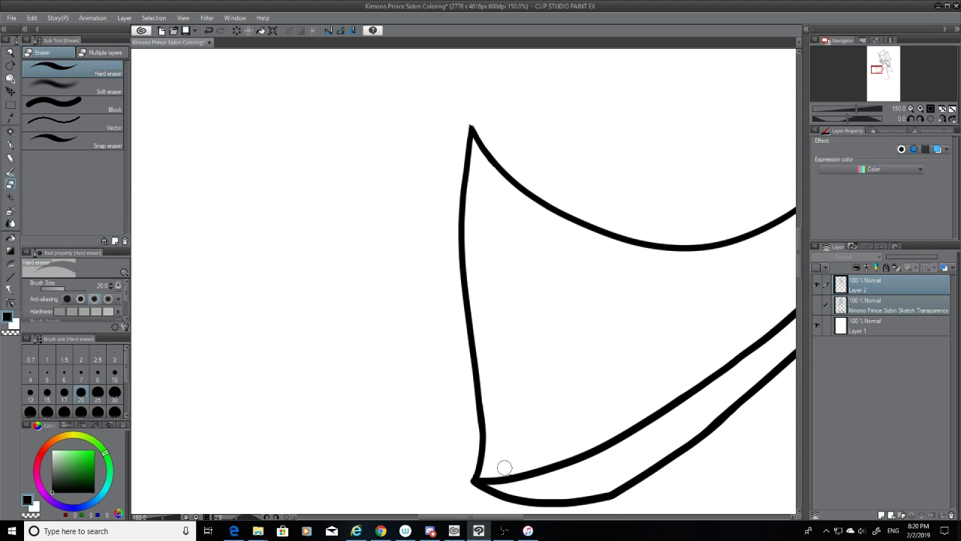
scroll(799, 262, down, 3)
click(816, 304)
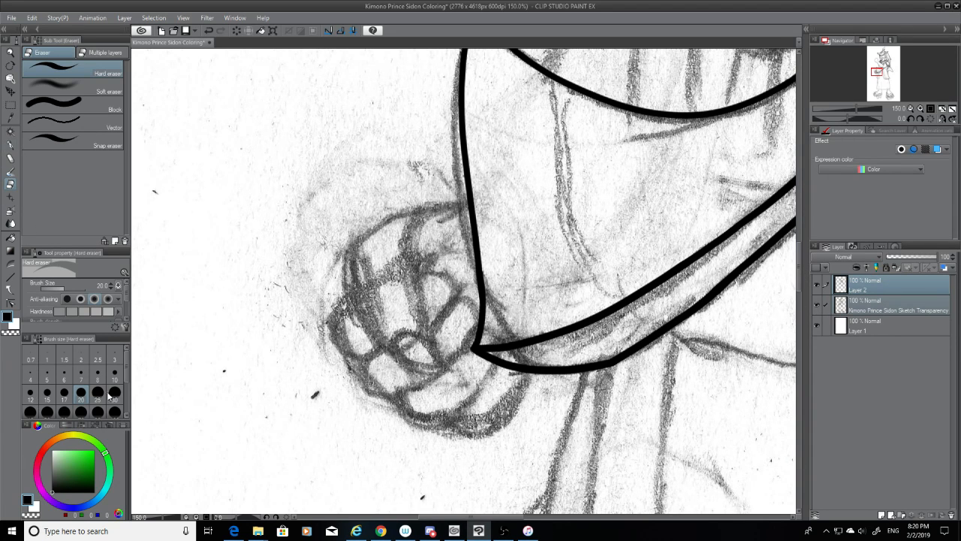
Set the G-pen size to 12 and try a first stroke along the fist's upper contour
click(11, 147)
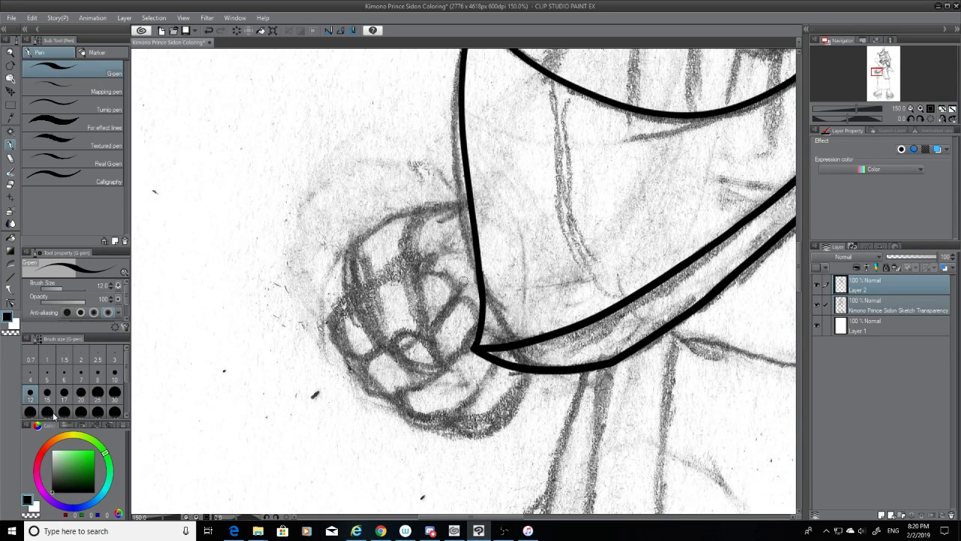
key(alt+Tab)
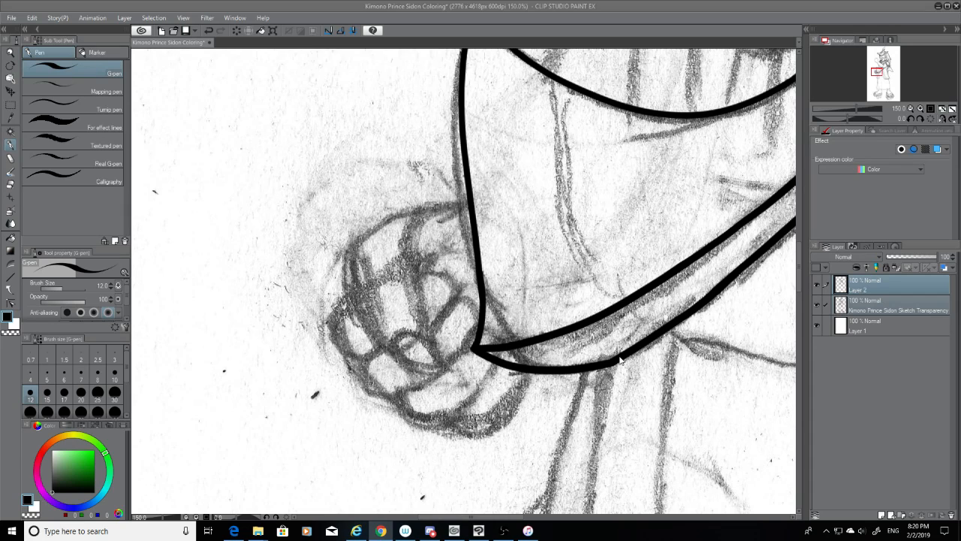
key(alt+Tab)
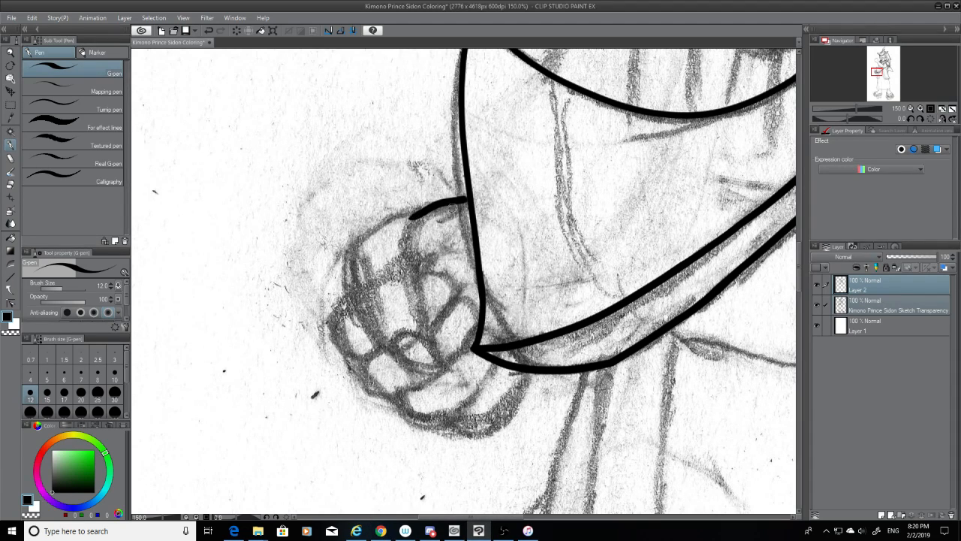
drag(471, 201, 368, 237)
key(ctrl+z)
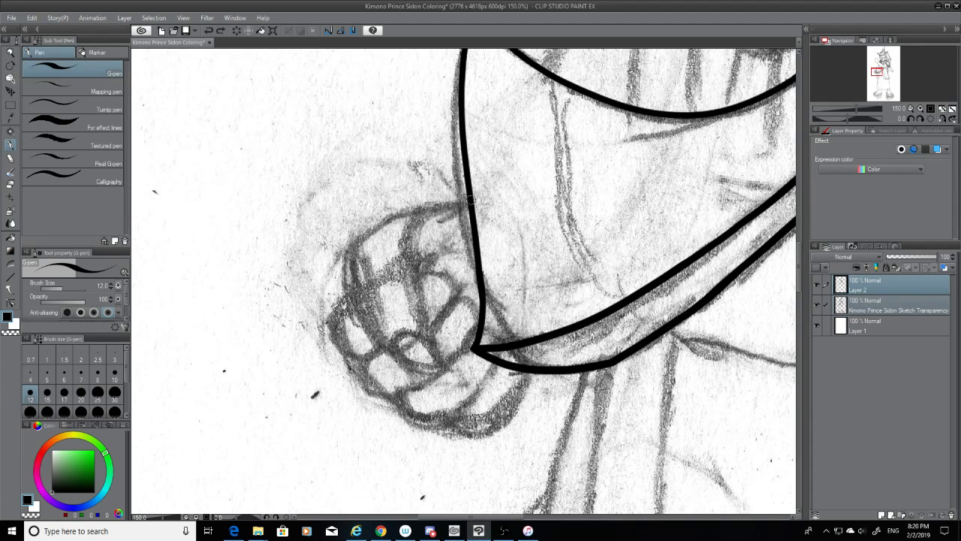
Try to ink the fist's upper contour and outer side as one outline running down toward the curled fingers
mouse_move(469, 199)
mouse_down()
mouse_move(422, 205)
mouse_move(365, 249)
mouse_move(349, 247)
mouse_move(386, 341)
mouse_up()
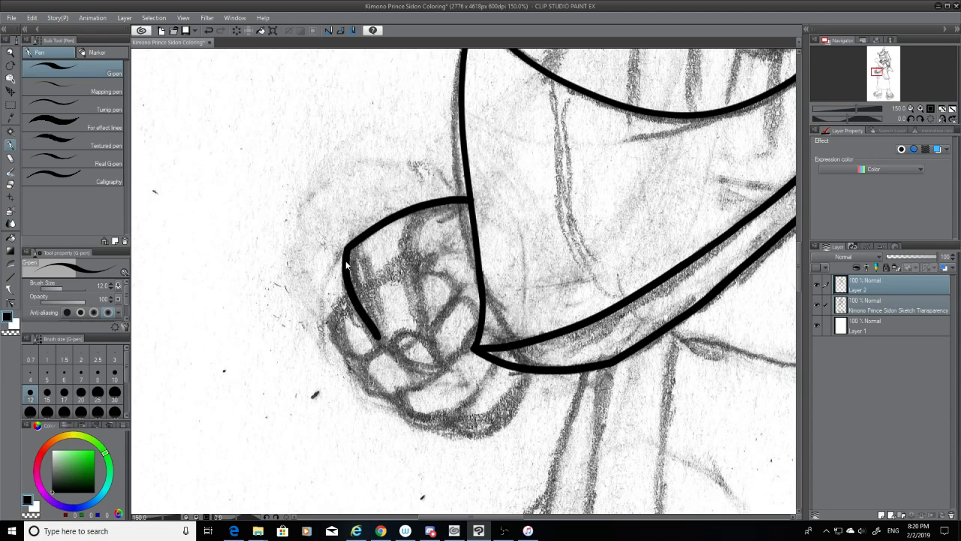
key(ctrl+z)
drag(345, 249, 391, 357)
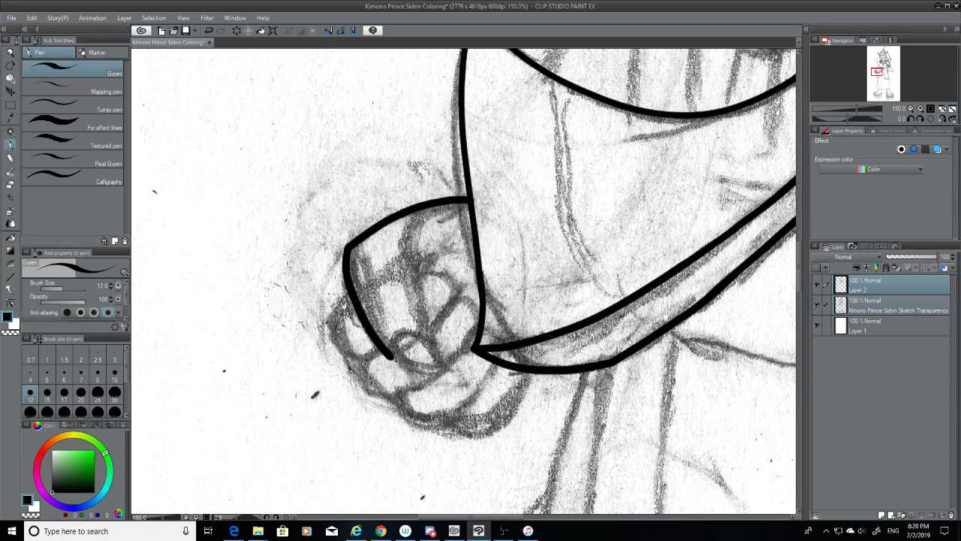
key(ctrl+z)
key(ctrl+z)
Ink the fist's upper contour with the G-pen between the side edge and the outer knuckle, undoing the unwanted attempts
mouse_move(353, 246)
mouse_down()
mouse_move(458, 201)
mouse_move(441, 205)
mouse_up()
key(ctrl+z)
key(ctrl+z)
key(ctrl+z)
key(ctrl+z)
key(ctrl+z)
key(ctrl+z)
key(ctrl+z)
key(ctrl+z)
key(ctrl+z)
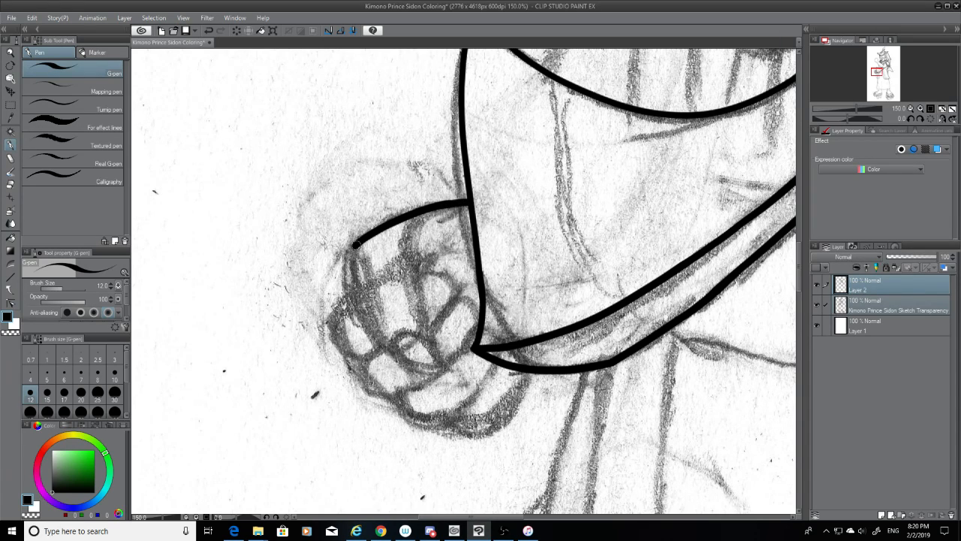
Ink the fist's curved outer side from the knuckle down toward the curled fingers, redoing the stroke once
mouse_move(357, 244)
mouse_down()
mouse_move(386, 338)
mouse_move(405, 362)
mouse_up()
key(ctrl+z)
drag(356, 246, 399, 361)
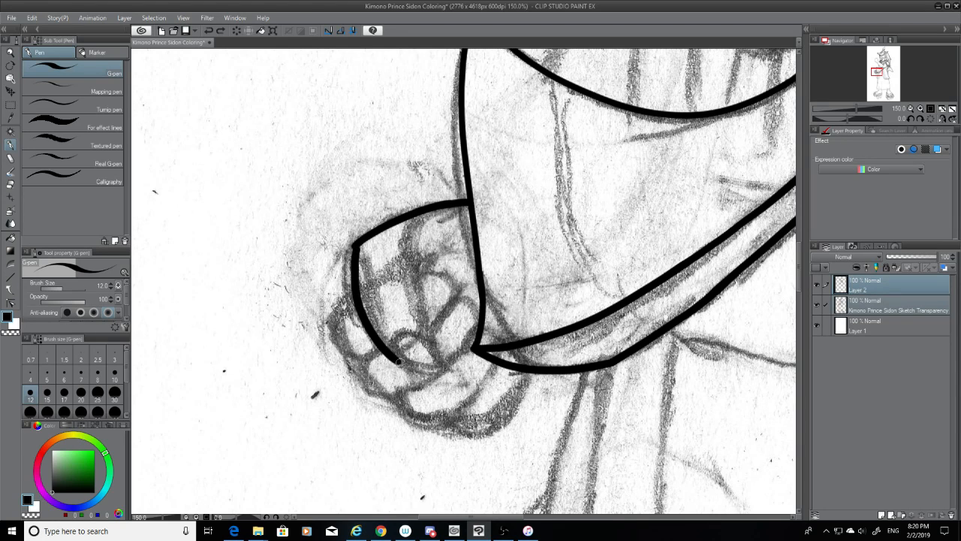
Redo the fist's curved outer side and ink the short, nearly vertical finger line inside the fist
key(ctrl+z)
mouse_move(353, 244)
mouse_down()
mouse_move(378, 339)
mouse_move(408, 356)
mouse_up()
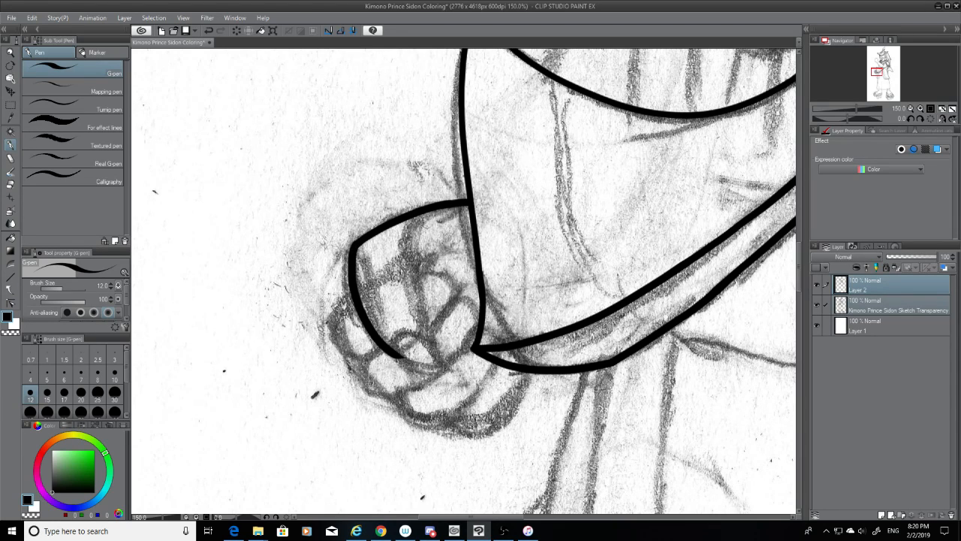
drag(407, 252, 440, 363)
key(ctrl+z)
drag(408, 252, 432, 334)
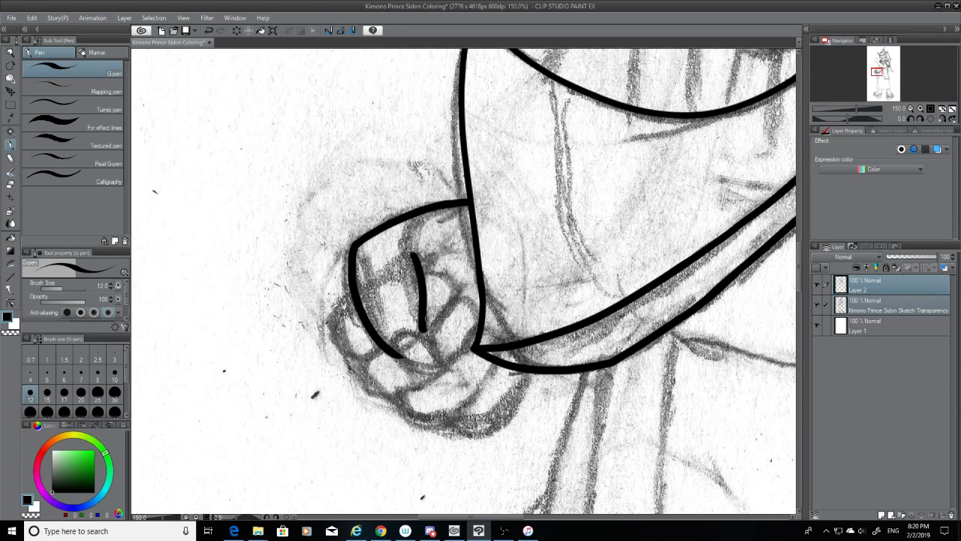
key(ctrl+z)
drag(413, 255, 425, 333)
key(ctrl+z)
key(ctrl+z)
key(ctrl+z)
Ink the rounded finger segment attached to the inner finger line, redoing its strokes until it follows the sketch
drag(419, 264, 446, 311)
key(ctrl+z)
mouse_move(419, 265)
mouse_down()
mouse_move(455, 282)
mouse_move(447, 310)
mouse_up()
key(ctrl+z)
mouse_move(419, 264)
mouse_down()
mouse_move(454, 301)
mouse_move(425, 331)
mouse_up()
key(ctrl+z)
key(ctrl+z)
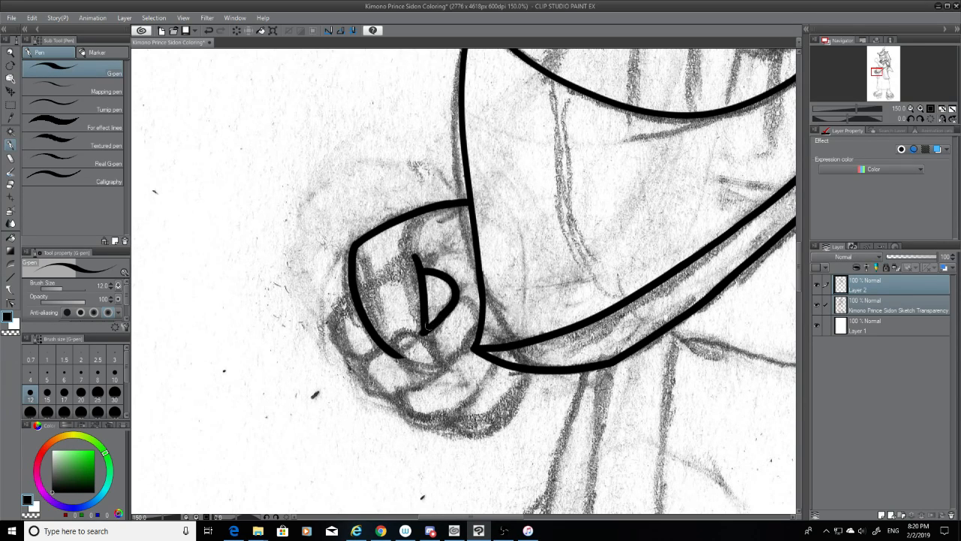
key(ctrl+z)
key(ctrl+z)
mouse_move(426, 276)
mouse_down()
mouse_move(440, 322)
mouse_move(446, 316)
mouse_move(427, 330)
mouse_up()
key(ctrl+z)
key(ctrl+z)
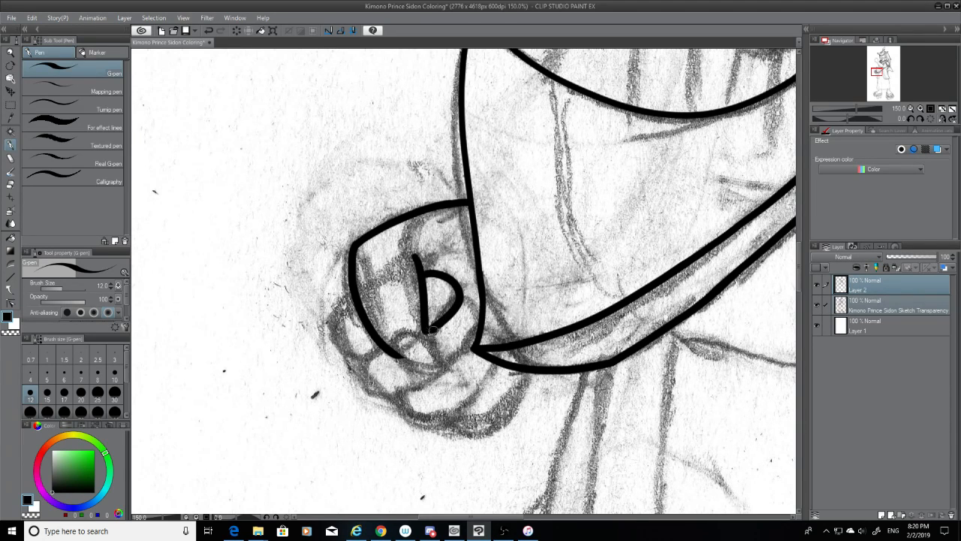
key(ctrl+z)
drag(443, 322, 431, 329)
Ink the finger arc meeting the kimono's side edge and the curled finger bumps along the fist's outer lower side
mouse_move(460, 298)
mouse_down()
mouse_move(481, 318)
mouse_move(489, 305)
mouse_up()
key(ctrl+z)
key(ctrl+z)
key(ctrl+z)
mouse_move(350, 293)
mouse_down()
mouse_move(333, 329)
mouse_move(389, 348)
mouse_move(339, 307)
mouse_move(380, 350)
mouse_up()
key(ctrl+z)
key(ctrl+z)
mouse_move(352, 289)
mouse_down()
mouse_move(332, 331)
mouse_move(385, 342)
mouse_move(367, 354)
mouse_move(385, 345)
mouse_move(354, 356)
mouse_move(400, 393)
mouse_move(432, 379)
mouse_up()
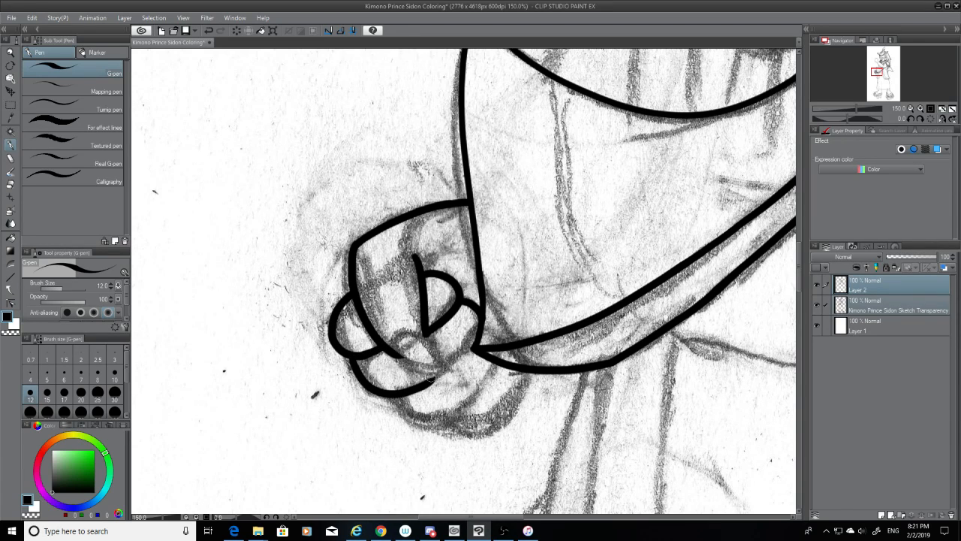
Trim the lower end of the fist's outer line and try a small rounded fingertip with the G-pen at size 10
click(115, 372)
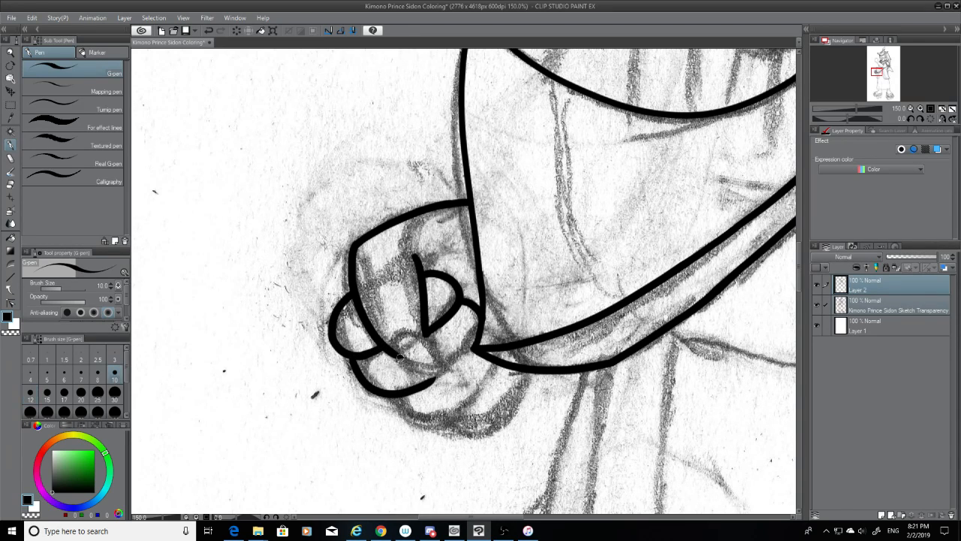
key(e)
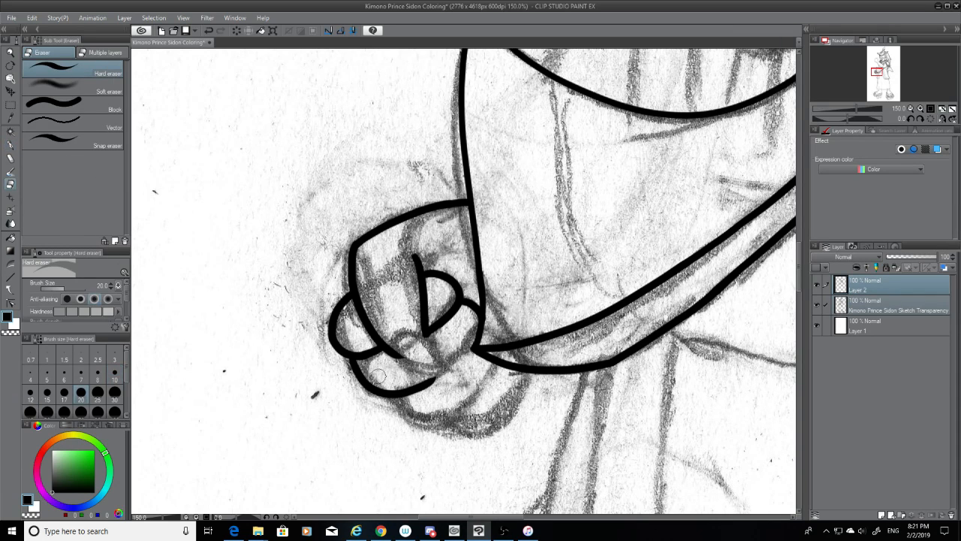
click(10, 145)
mouse_move(398, 353)
mouse_down()
mouse_move(427, 346)
mouse_move(443, 358)
mouse_up()
key(ctrl+z)
key(ctrl+z)
key(ctrl+z)
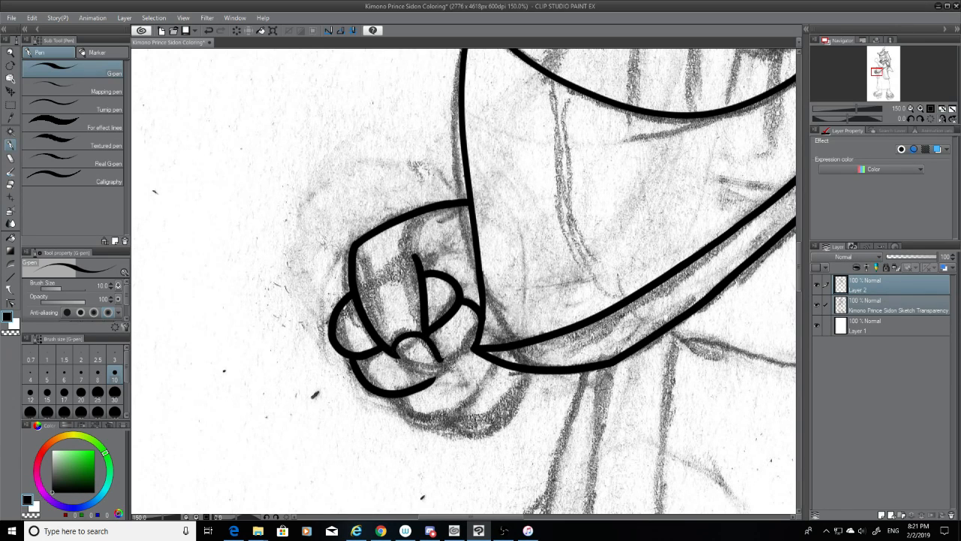
key(ctrl+z)
drag(395, 338, 439, 370)
key(ctrl+z)
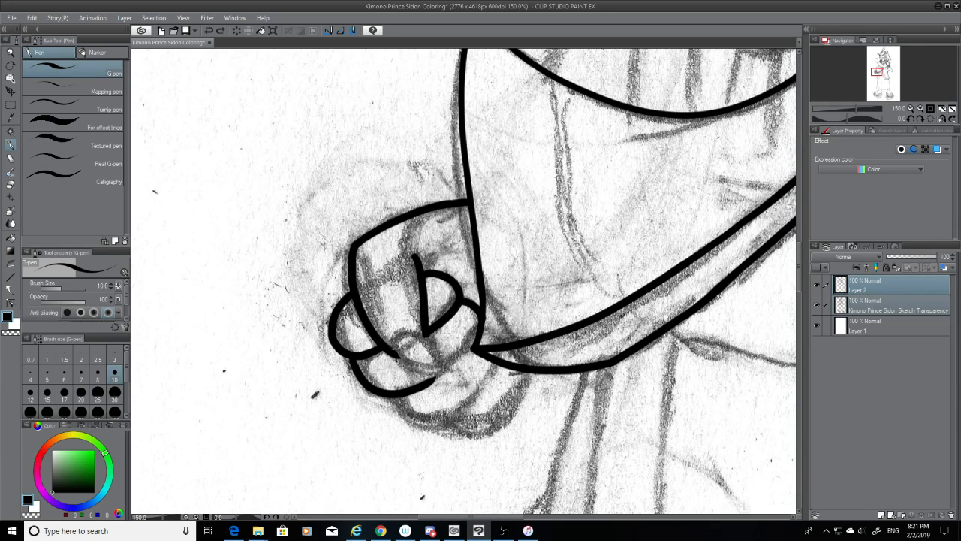
Ink the small pointed fingertip at the fist's centre with curves meeting at its lower tip
mouse_move(394, 338)
mouse_down()
mouse_move(403, 362)
mouse_move(449, 373)
mouse_up()
mouse_move(393, 345)
mouse_down()
mouse_move(432, 344)
mouse_move(453, 365)
mouse_move(444, 371)
mouse_up()
key(ctrl+z)
key(ctrl+z)
key(ctrl+z)
key(ctrl+z)
key(ctrl+z)
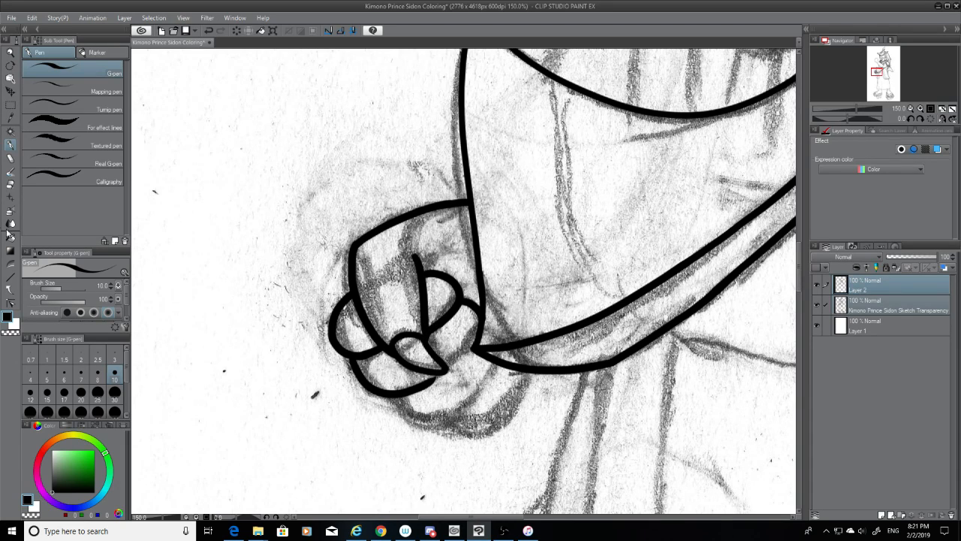
Set the G-pen size to 12 and extend the curled finger's lower contour up to the corner of the diagonal band
click(38, 391)
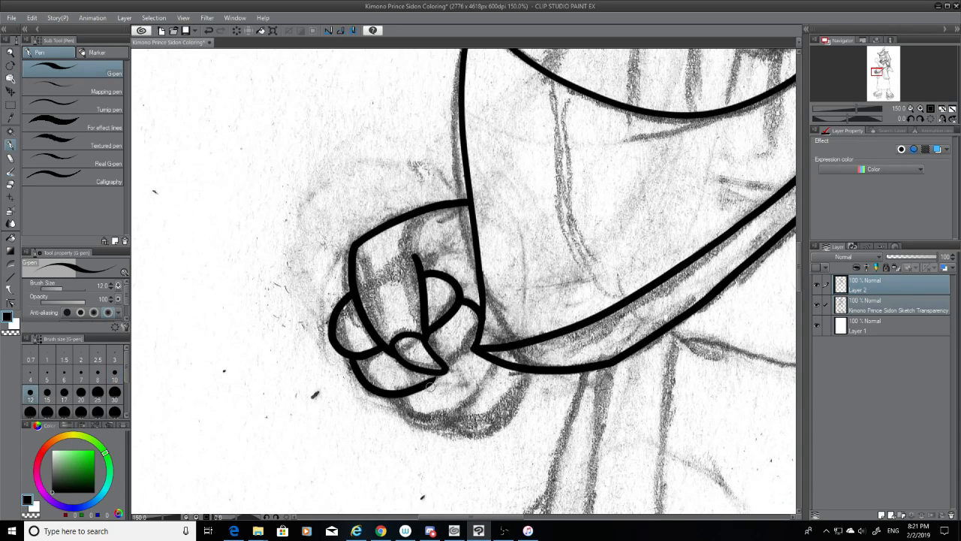
mouse_move(438, 375)
mouse_down()
mouse_move(428, 385)
mouse_move(473, 336)
mouse_move(448, 370)
mouse_up()
key(ctrl+z)
key(ctrl+z)
key(ctrl+z)
key(ctrl+z)
key(ctrl+z)
Ink the curved finger line descending from the diagonal band's lower corner, undoing strokes that overshoot the sketch
mouse_move(478, 341)
mouse_down()
mouse_move(448, 369)
mouse_move(486, 337)
mouse_move(384, 446)
mouse_up()
key(ctrl+z)
key(ctrl+z)
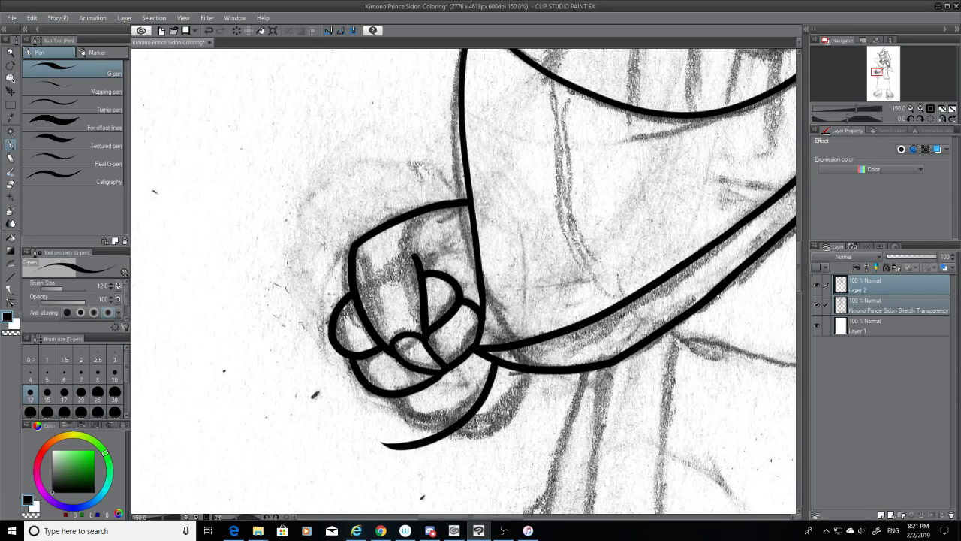
key(ctrl+z)
mouse_move(493, 363)
mouse_down()
mouse_move(383, 416)
mouse_move(492, 387)
mouse_move(496, 372)
mouse_up()
key(ctrl+z)
key(ctrl+z)
Ink the fist's lowest finger curves up to the diagonal band and check the line art with the sketch layer temporarily hidden
mouse_move(396, 400)
mouse_down()
mouse_move(404, 413)
mouse_move(488, 375)
mouse_move(407, 425)
mouse_move(487, 382)
mouse_move(480, 389)
mouse_up()
key(ctrl+z)
key(ctrl+z)
key(ctrl+z)
key(ctrl+z)
mouse_move(438, 420)
mouse_down()
mouse_move(458, 432)
mouse_move(532, 366)
mouse_up()
key(ctrl+z)
drag(441, 420, 532, 368)
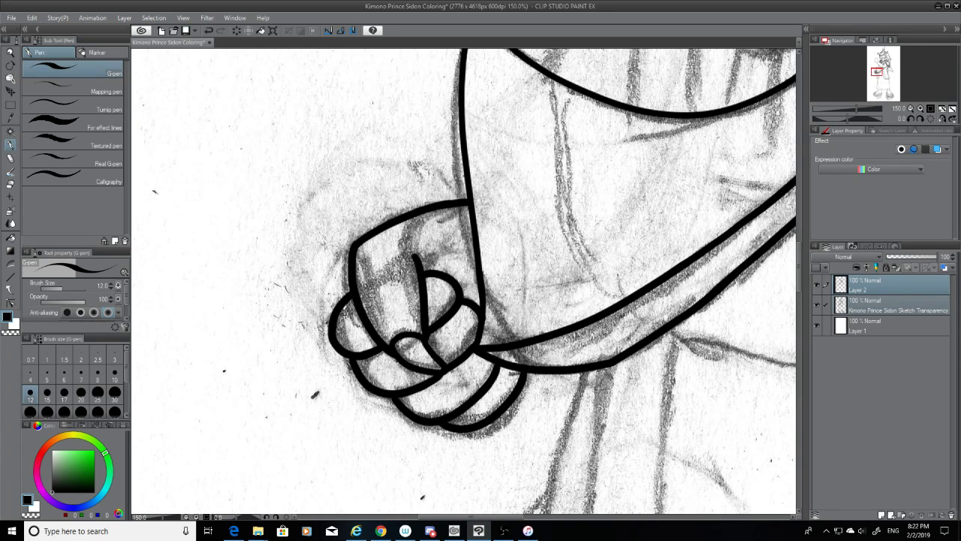
click(817, 304)
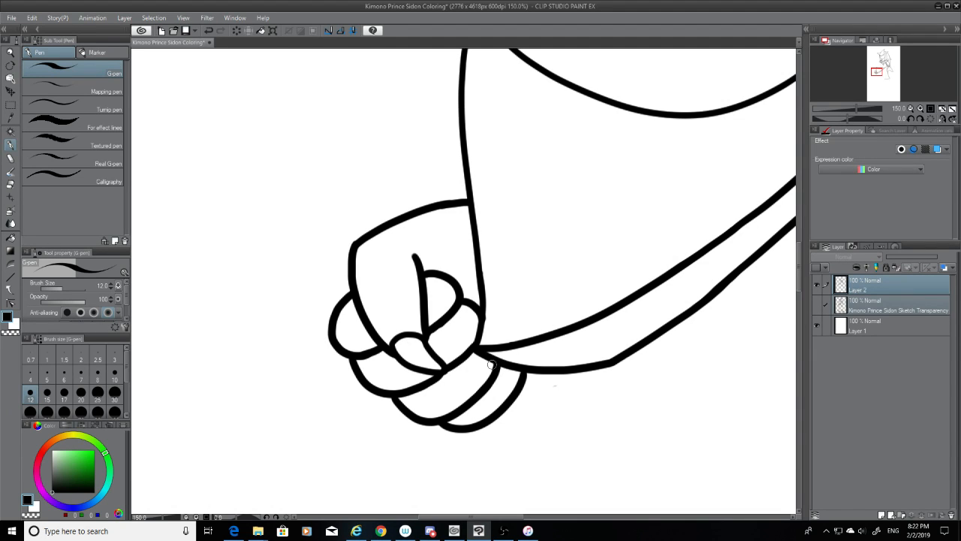
click(817, 303)
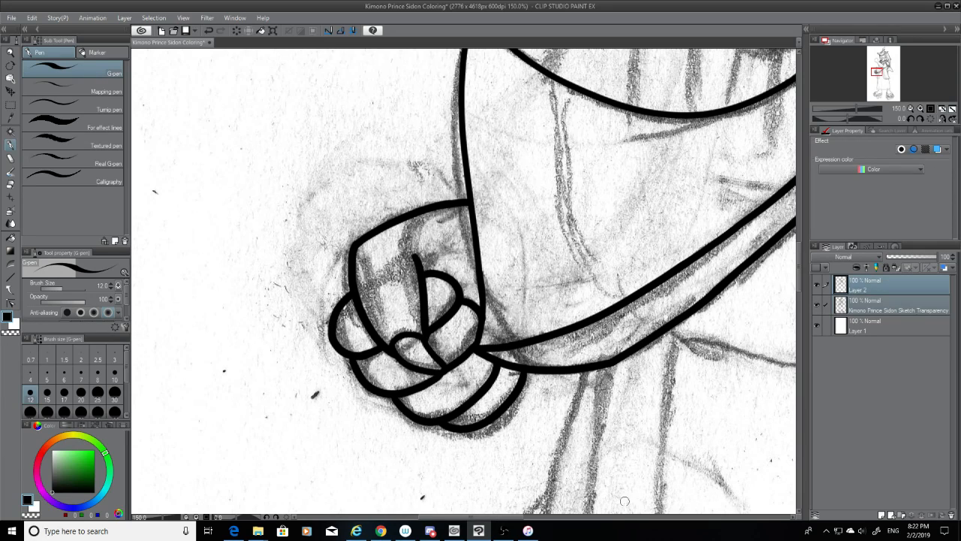
Ink the U-shaped bottom of the hanging loop under the chest line, undoing the trial strokes for its side
drag(530, 519, 631, 520)
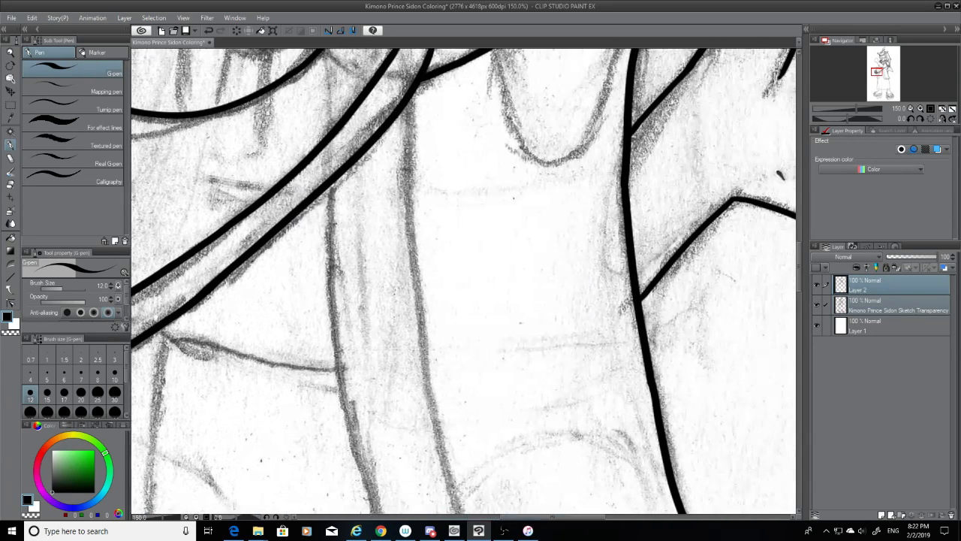
drag(800, 260, 801, 243)
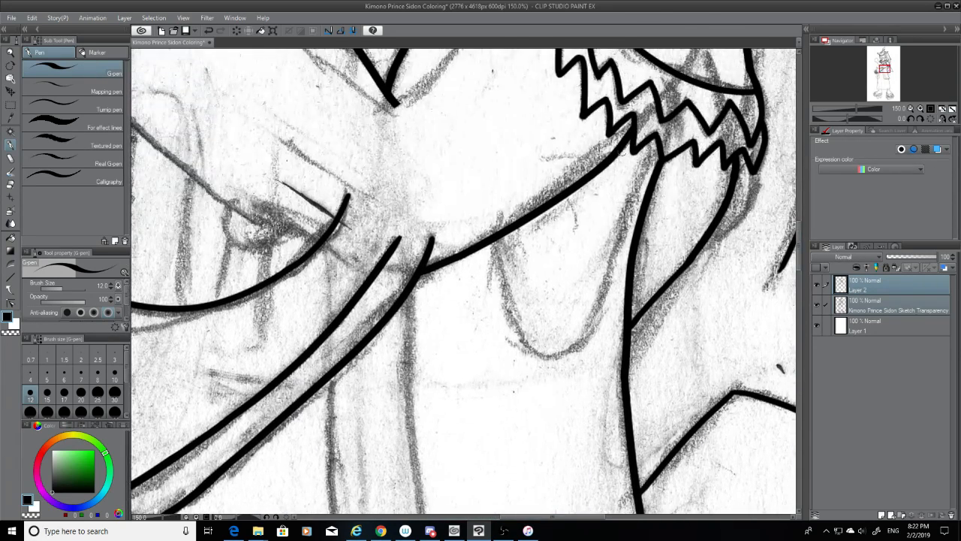
drag(658, 140, 550, 352)
key(ctrl+z)
mouse_move(658, 138)
mouse_down()
mouse_move(594, 325)
mouse_move(547, 403)
mouse_move(646, 160)
mouse_move(533, 387)
mouse_up()
key(ctrl+z)
key(ctrl+z)
drag(647, 139, 559, 346)
key(ctrl+z)
drag(651, 136, 563, 351)
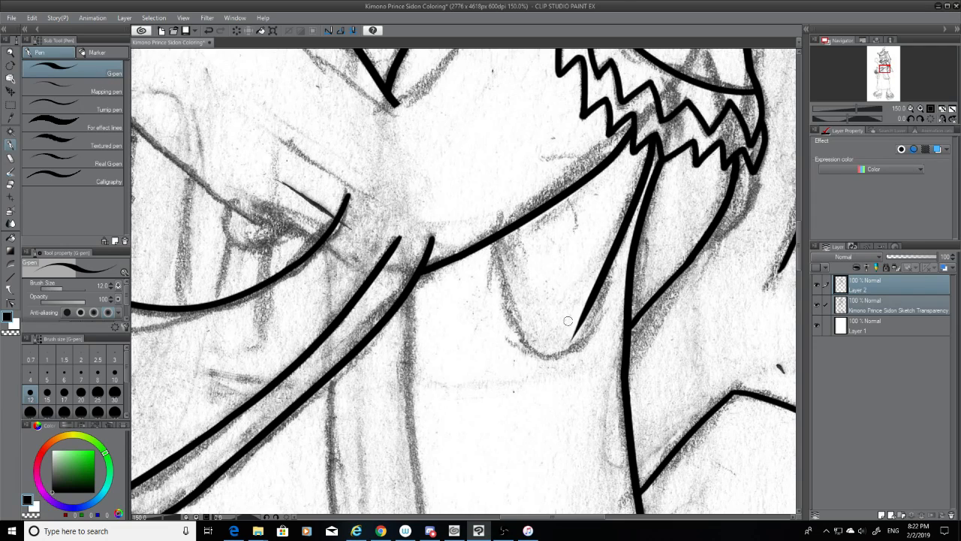
key(ctrl+z)
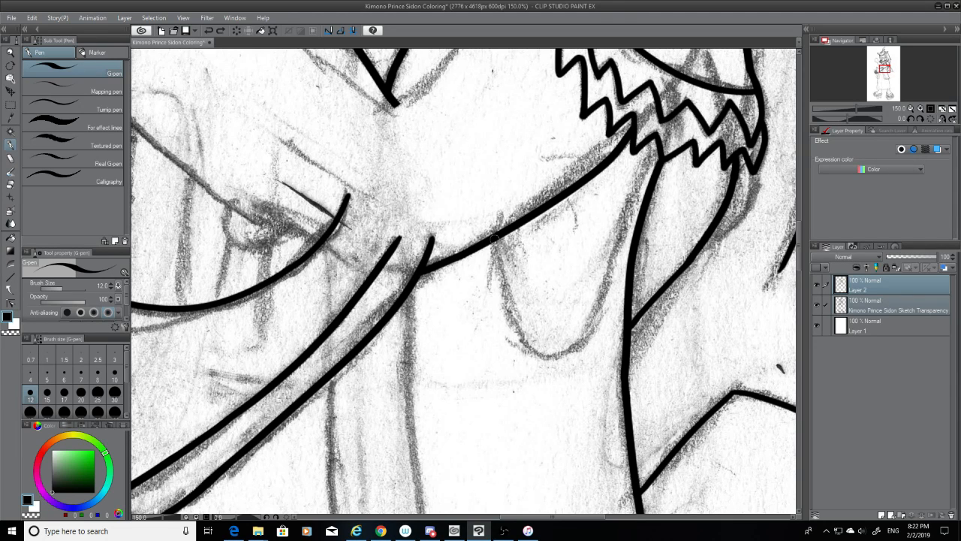
drag(493, 239, 590, 315)
Ink the loop's long side from the zigzag trim down to its U-shaped bottom, checking it with the sketch temporarily hidden
drag(651, 143, 572, 335)
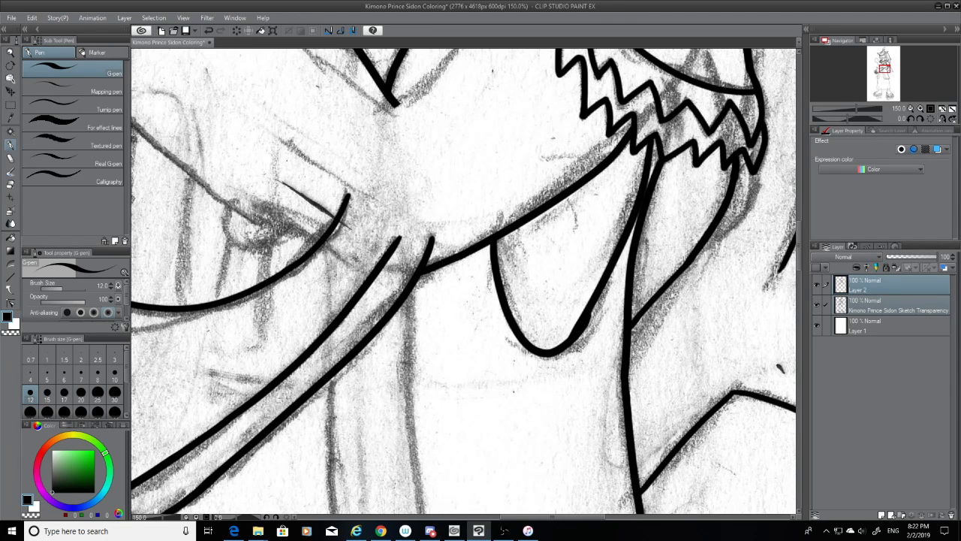
key(ctrl+z)
drag(650, 142, 579, 350)
key(ctrl+z)
drag(651, 141, 596, 321)
key(ctrl+z)
drag(646, 143, 582, 359)
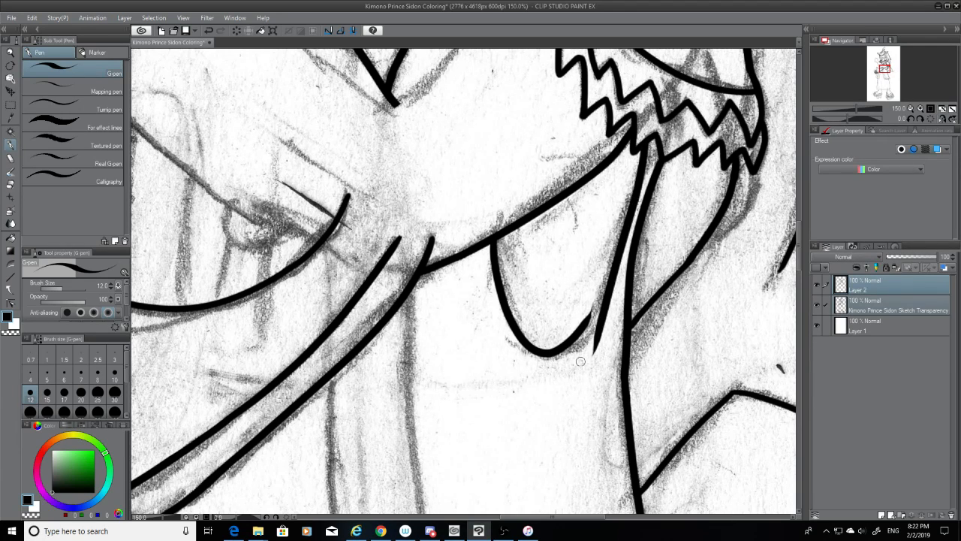
key(ctrl+z)
drag(649, 141, 582, 328)
key(ctrl+z)
drag(600, 294, 581, 321)
key(ctrl+z)
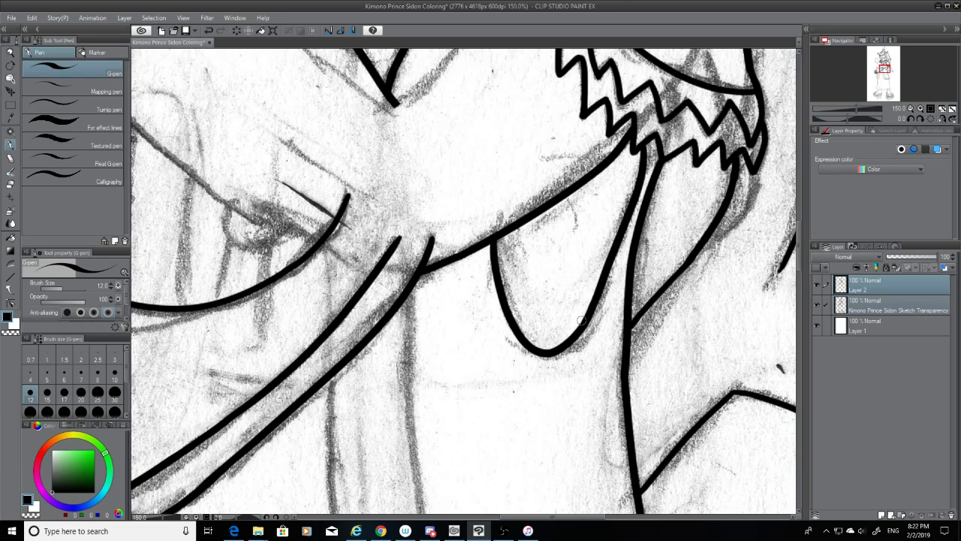
click(820, 305)
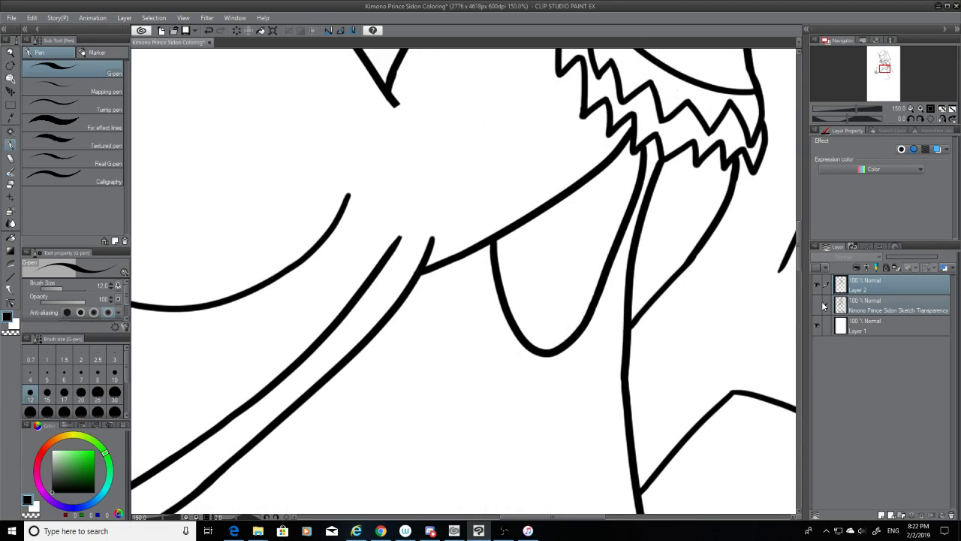
click(820, 305)
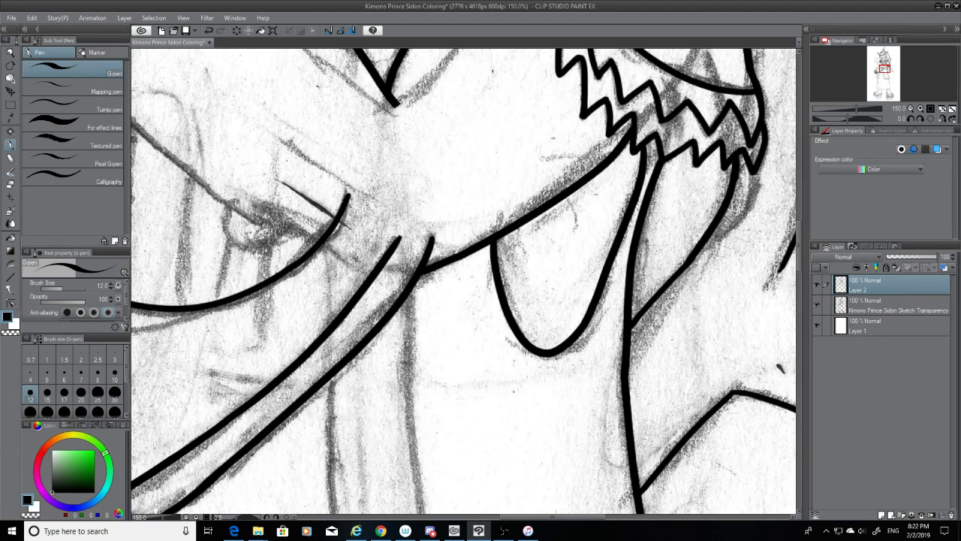
Try to ink the long sloping contour above the sleeve opening in one stroke down to the opening's inner tip
drag(597, 516, 556, 517)
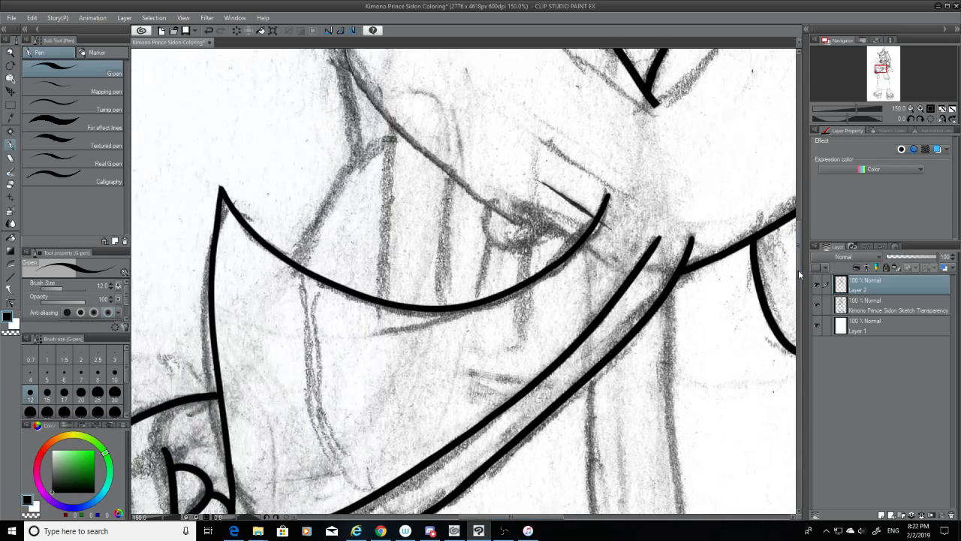
drag(798, 259, 798, 238)
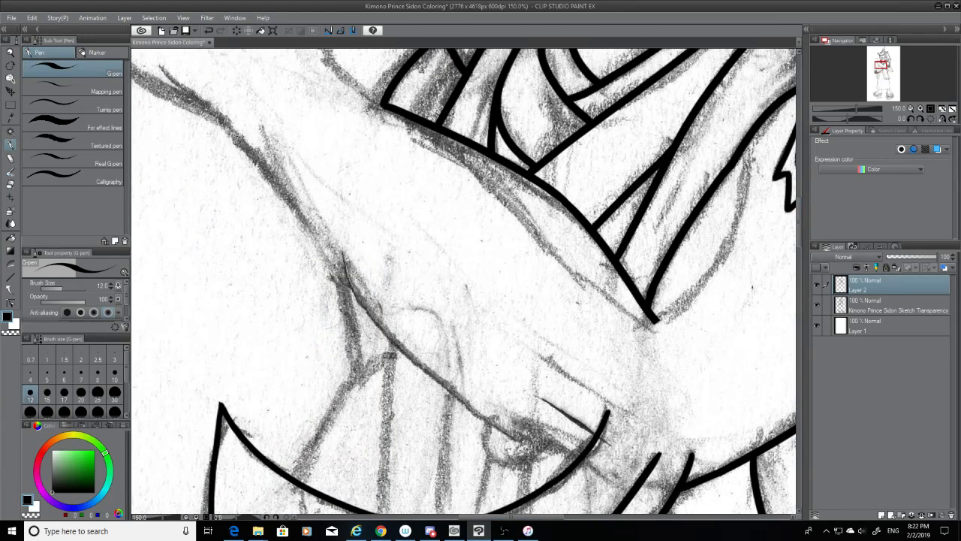
mouse_move(237, 140)
mouse_down()
mouse_move(321, 280)
mouse_move(533, 471)
mouse_up()
key(ctrl+z)
mouse_move(256, 153)
mouse_down()
mouse_move(350, 291)
mouse_move(512, 471)
mouse_up()
key(ctrl+z)
mouse_move(267, 160)
mouse_down()
mouse_move(314, 256)
mouse_move(555, 460)
mouse_up()
key(ctrl+z)
drag(237, 139, 583, 453)
key(ctrl+z)
drag(252, 152, 593, 448)
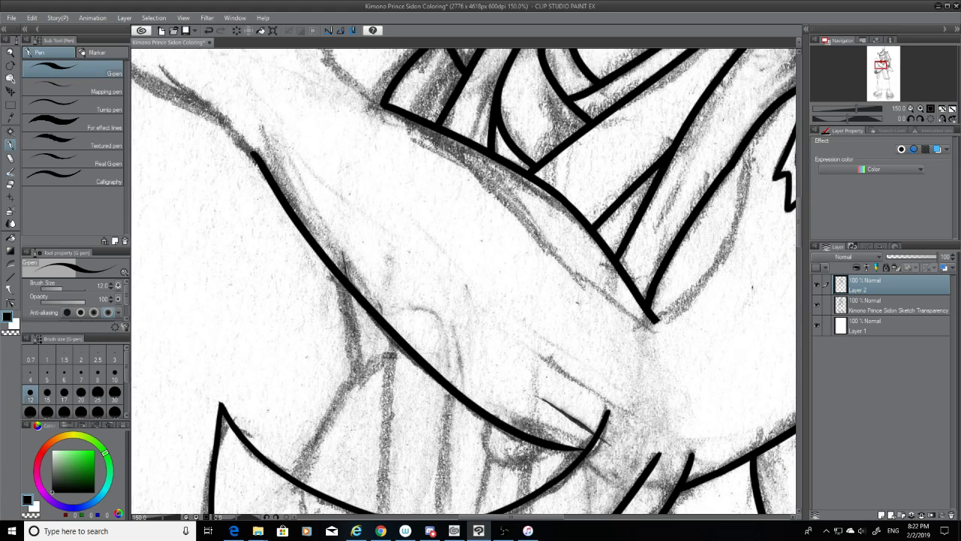
drag(799, 231, 794, 245)
key(ctrl+z)
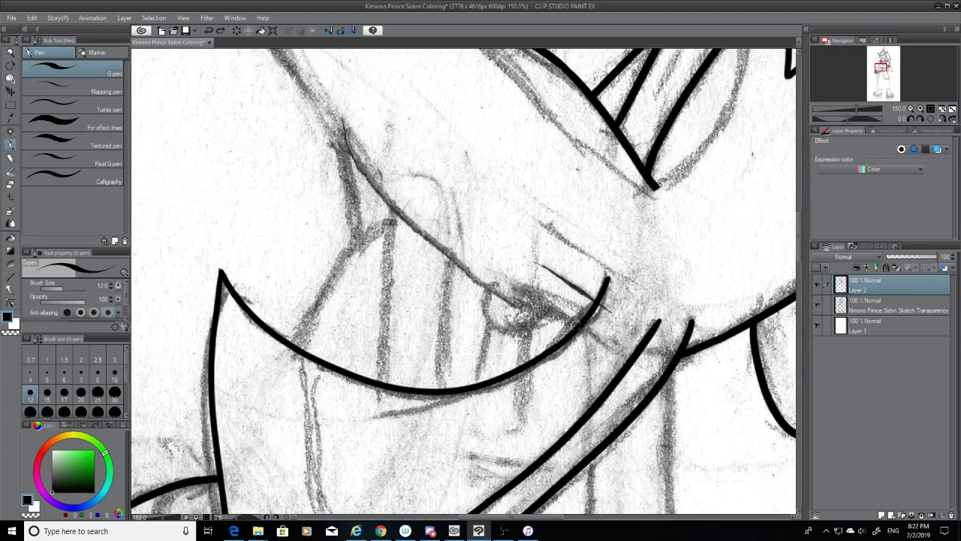
Try shorter strokes for the sloping contour, starting lower on the arm and ending at the sleeve opening's inner tip
mouse_move(579, 330)
mouse_down()
mouse_move(507, 286)
mouse_move(391, 167)
mouse_up()
key(ctrl+z)
mouse_move(315, 116)
mouse_down()
mouse_move(386, 204)
mouse_move(545, 331)
mouse_up()
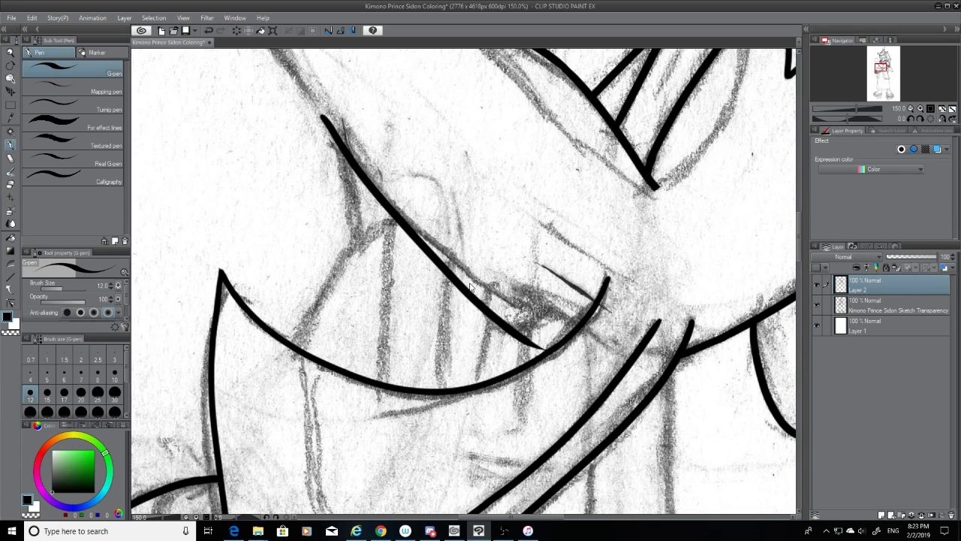
key(ctrl+z)
drag(327, 124, 565, 328)
key(ctrl+z)
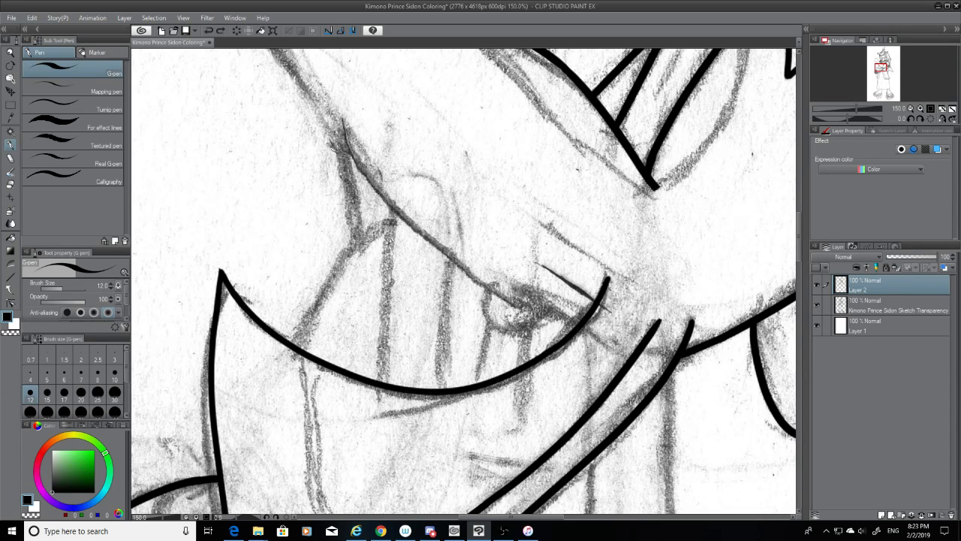
mouse_move(330, 132)
mouse_down()
mouse_move(484, 296)
mouse_move(593, 343)
mouse_up()
key(ctrl+z)
mouse_move(334, 132)
mouse_down()
mouse_move(515, 286)
mouse_move(589, 316)
mouse_up()
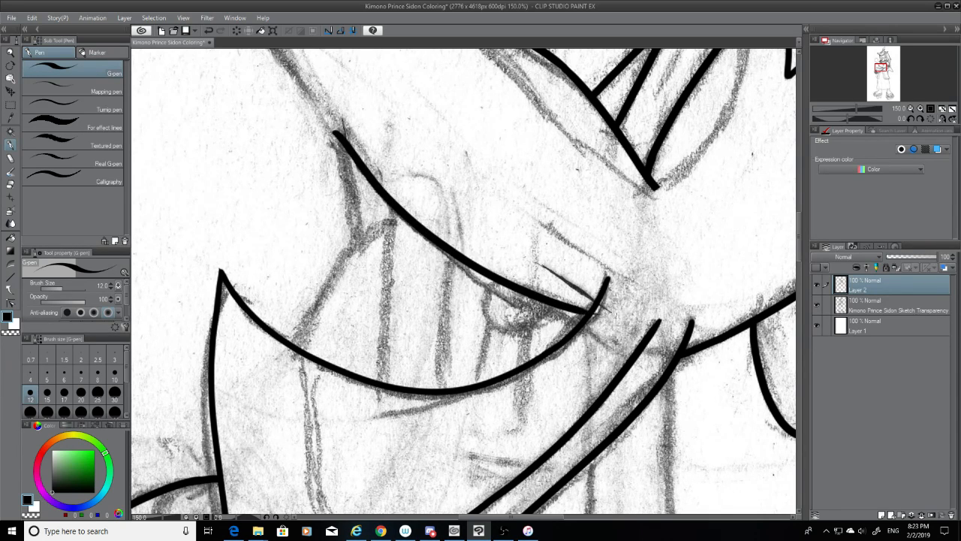
key(ctrl+z)
drag(338, 132, 587, 318)
key(ctrl+z)
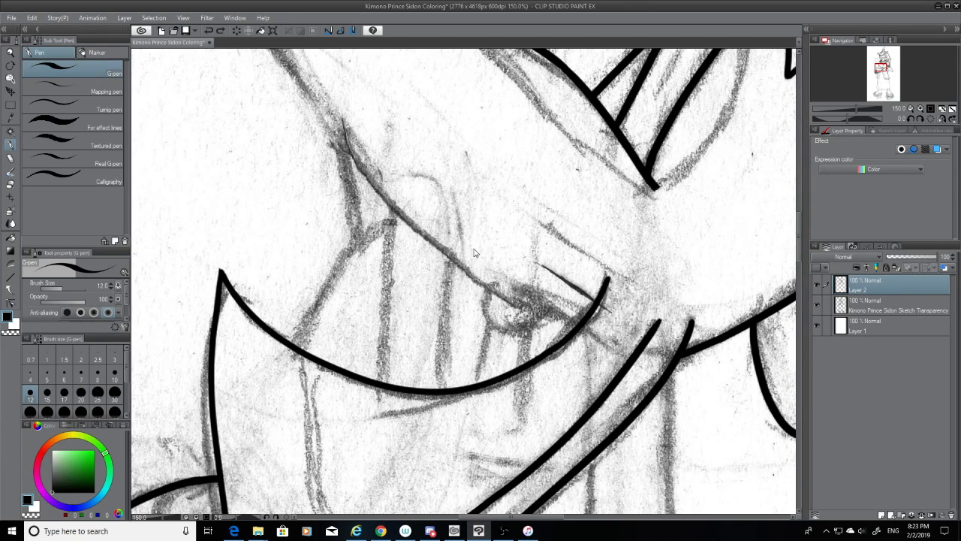
Try to ink the sloping contour above the sleeve opening with a separate end stroke toward the inner tip, checking it with the sketch hidden
drag(318, 113, 593, 342)
key(ctrl+z)
mouse_move(325, 117)
mouse_down()
mouse_move(453, 268)
mouse_move(570, 327)
mouse_move(538, 320)
mouse_move(592, 326)
mouse_up()
key(ctrl+z)
key(ctrl+z)
key(ctrl+z)
mouse_move(529, 314)
mouse_down()
mouse_move(586, 325)
mouse_move(582, 316)
mouse_move(580, 330)
mouse_up()
key(ctrl+z)
key(ctrl+z)
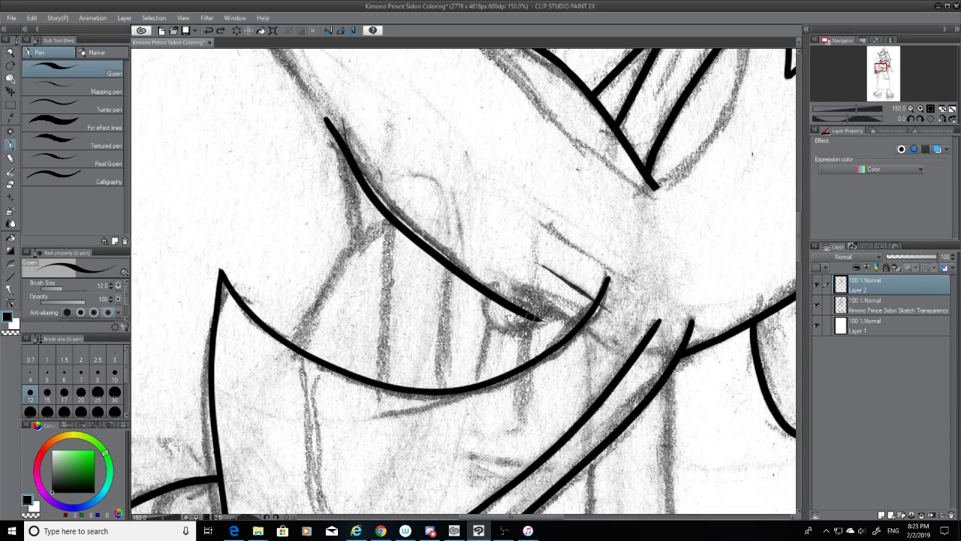
drag(529, 314, 576, 328)
click(816, 305)
click(816, 305)
key(ctrl+z)
key(ctrl+z)
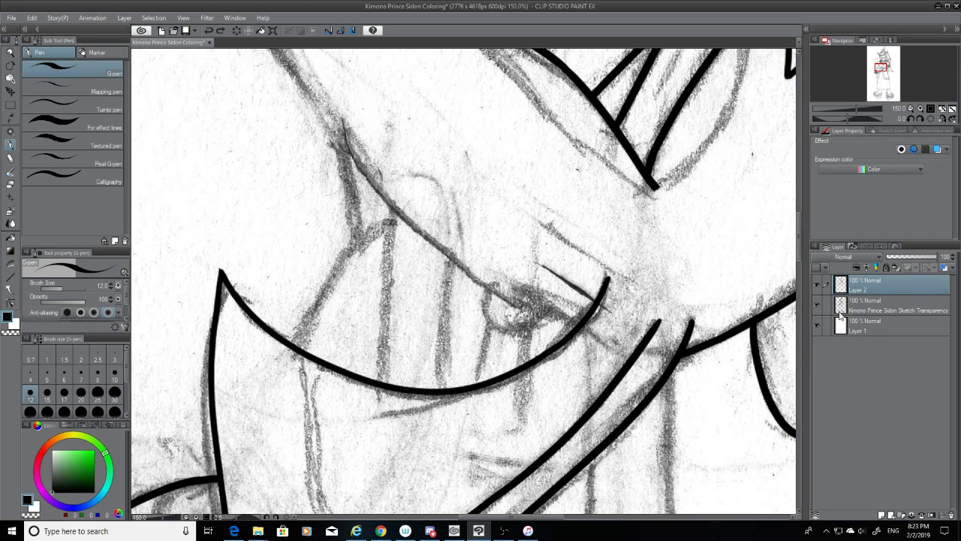
Ink the long sloping contour from higher up on the arm down toward the sleeve opening's inner tip
scroll(799, 256, up, 1)
scroll(799, 255, up, 3)
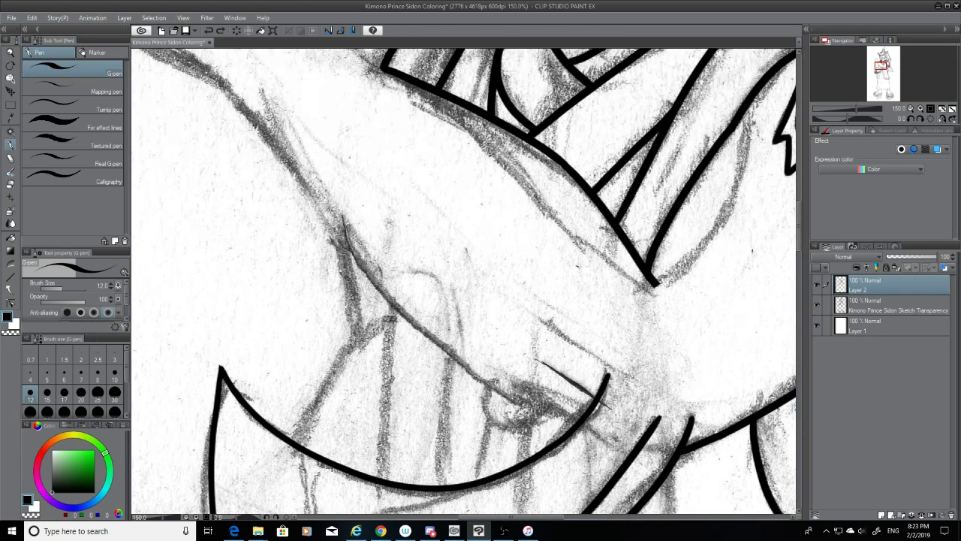
drag(249, 106, 518, 379)
key(ctrl+z)
mouse_move(237, 100)
mouse_down()
mouse_move(529, 404)
mouse_move(588, 422)
mouse_up()
key(ctrl+z)
Ink the sloping contour's end up to the sleeve opening's edge and erase the overshoot with the sketch temporarily hidden
drag(505, 398, 582, 415)
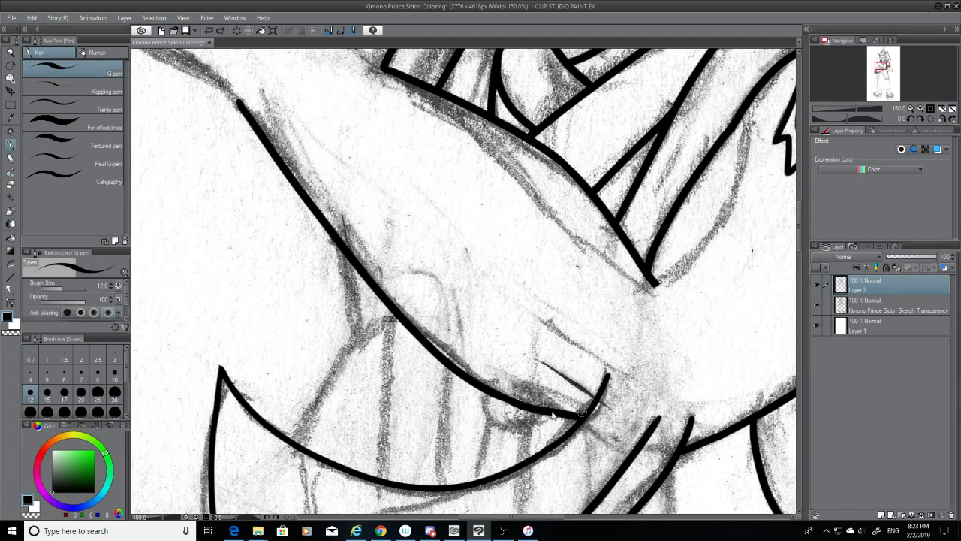
key(ctrl+z)
drag(509, 396, 592, 417)
key(ctrl+z)
drag(499, 394, 588, 415)
click(817, 304)
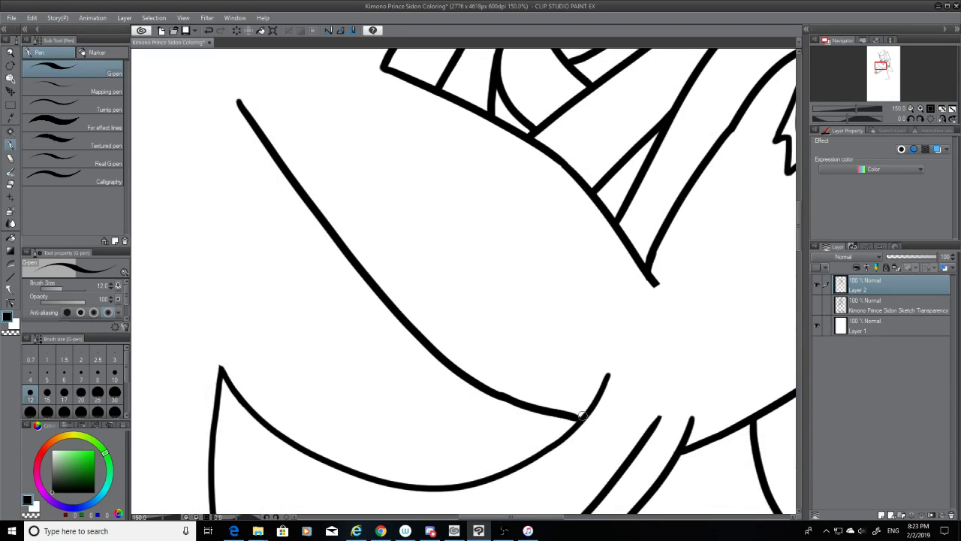
key(ctrl+z)
drag(494, 393, 582, 422)
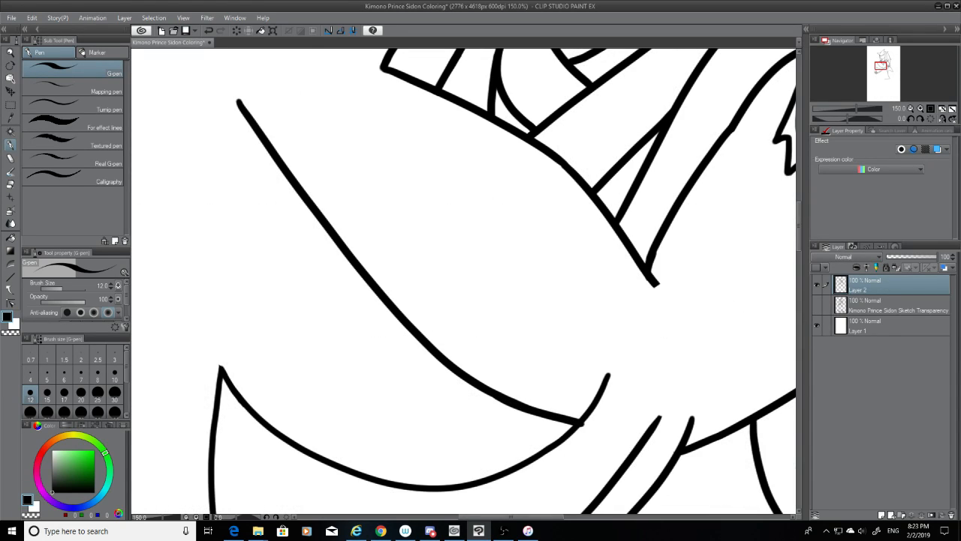
click(10, 185)
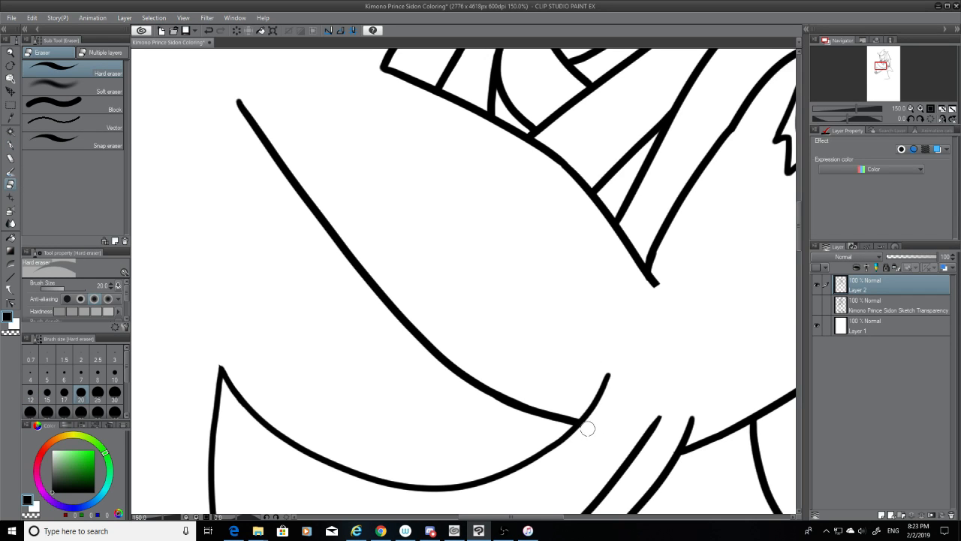
click(818, 304)
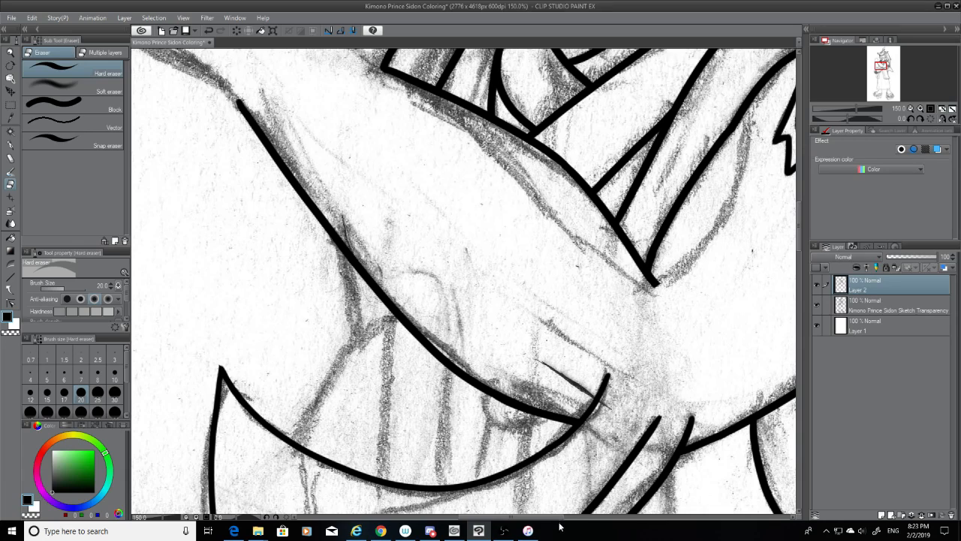
Ink a curved line from the sleeve opening's lower edge up to the sloping contour
drag(556, 516, 540, 517)
click(11, 144)
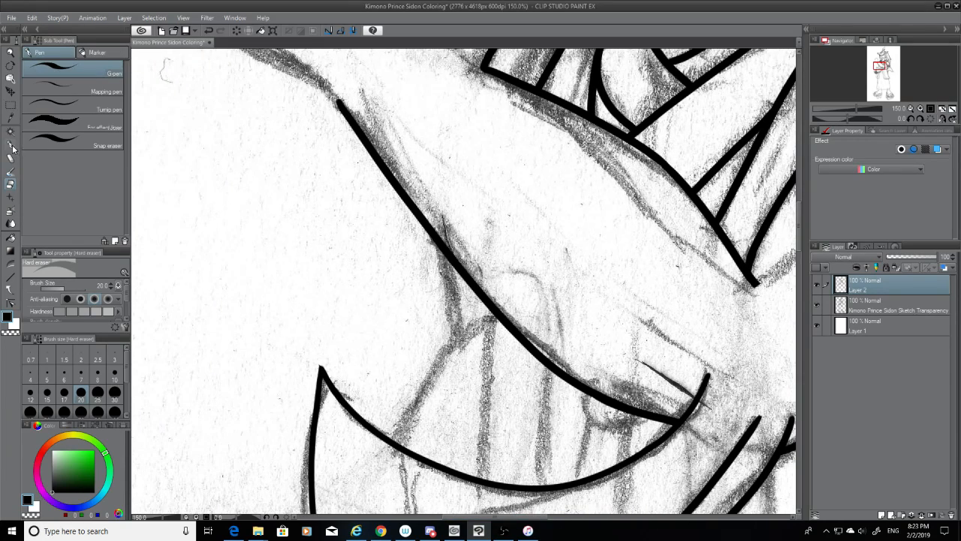
mouse_move(801, 222)
mouse_down()
mouse_move(799, 212)
mouse_move(796, 268)
mouse_move(800, 231)
mouse_up()
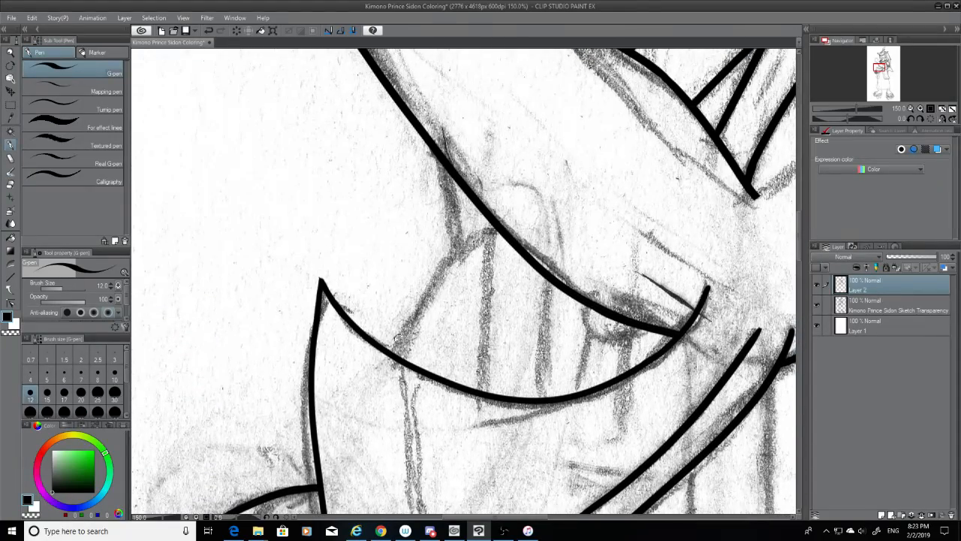
drag(406, 359, 494, 228)
key(ctrl+z)
mouse_move(404, 362)
mouse_down()
mouse_move(492, 228)
mouse_move(459, 272)
mouse_up()
key(ctrl+z)
Erase the curved line's upper tip so it stops short of the contour, and touch up its base at the opening's edge
click(12, 183)
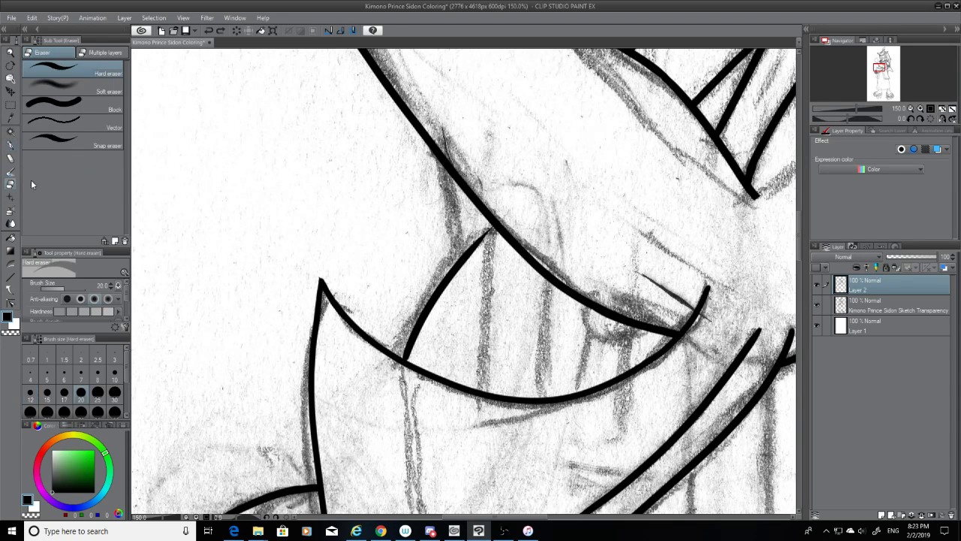
click(818, 300)
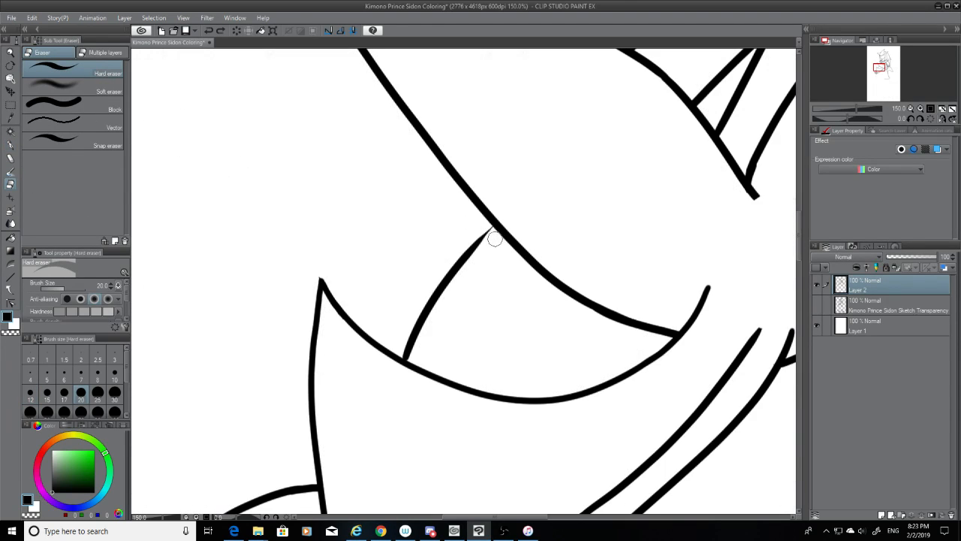
drag(496, 235, 481, 221)
click(817, 304)
click(11, 145)
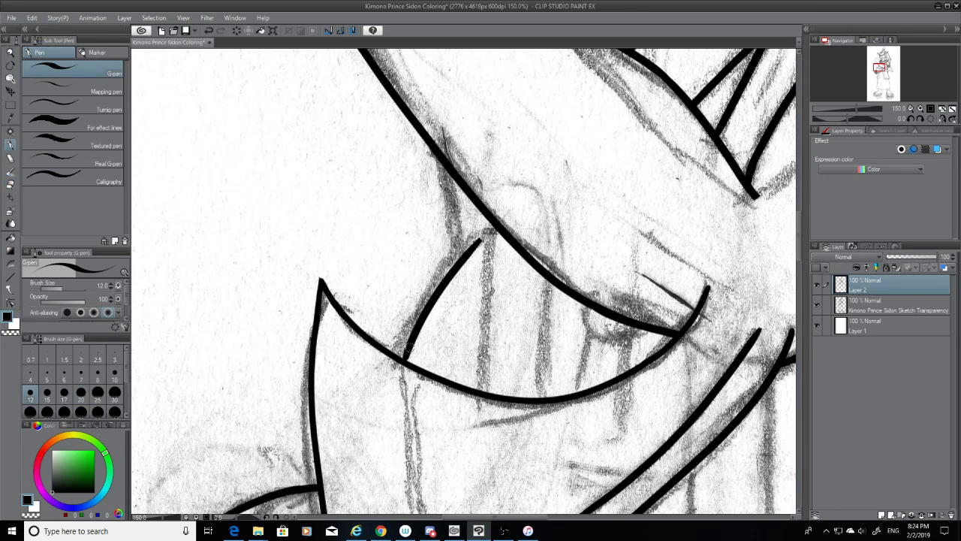
key(ctrl+z)
drag(410, 345, 404, 362)
key(ctrl+z)
Ink the short line joining the sloping contour to the curved line, and refine their junction with the sketch temporarily hidden
drag(447, 163, 479, 247)
key(ctrl+z)
drag(450, 170, 471, 252)
key(ctrl+z)
mouse_move(448, 167)
mouse_down()
mouse_move(476, 248)
mouse_move(458, 167)
mouse_up()
key(ctrl+z)
key(ctrl+z)
drag(461, 254, 447, 171)
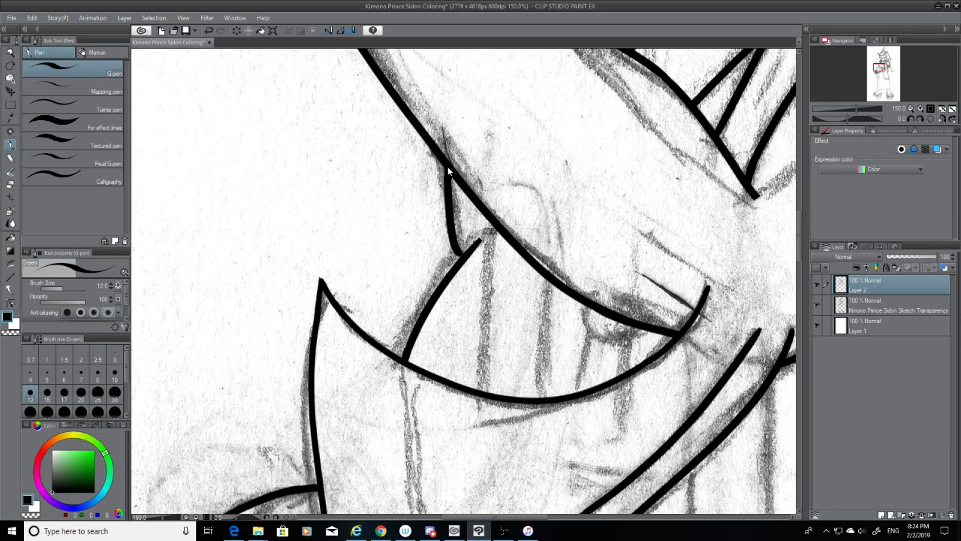
click(817, 305)
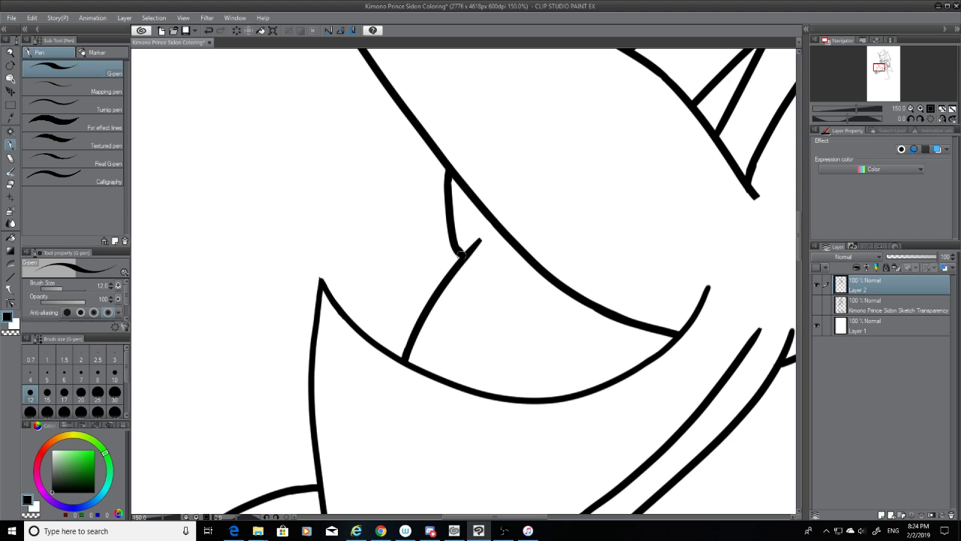
key(ctrl+z)
drag(455, 249, 462, 257)
click(818, 305)
Ink the first near-vertical line inside the sleeve opening, from the sloping contour down to the opening's lower edge
drag(489, 218, 498, 389)
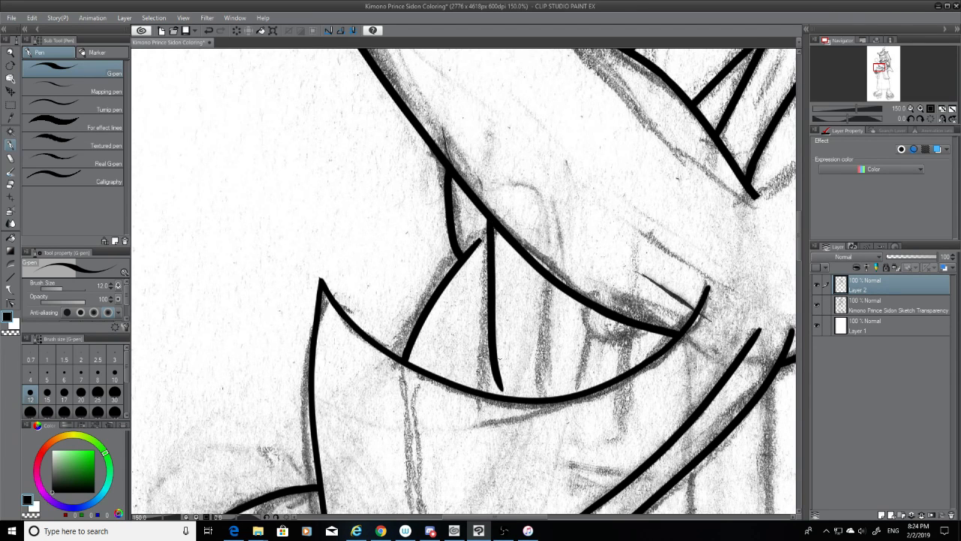
key(ctrl+z)
drag(488, 220, 494, 375)
key(ctrl+z)
drag(489, 219, 485, 392)
key(ctrl+z)
drag(493, 219, 489, 393)
key(ctrl+z)
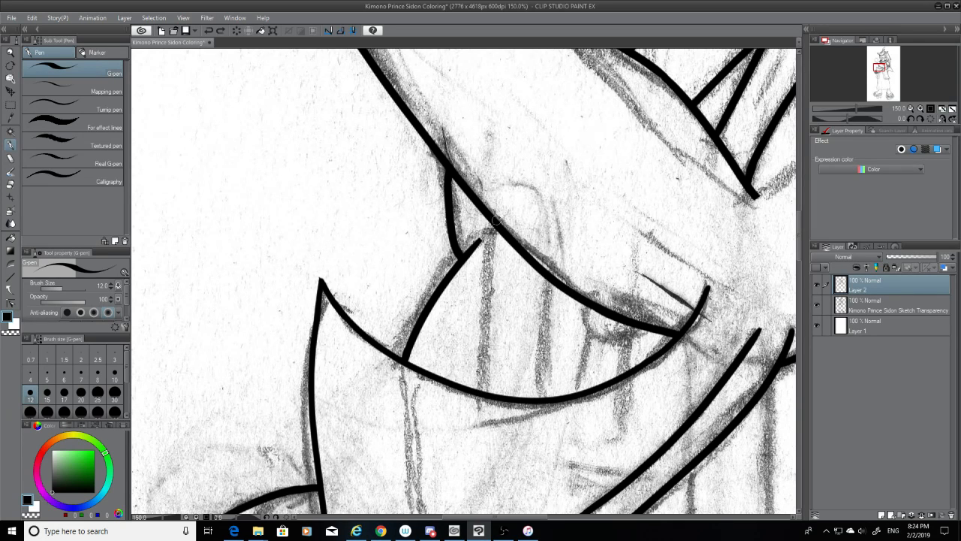
drag(494, 220, 486, 390)
key(ctrl+z)
drag(493, 220, 489, 379)
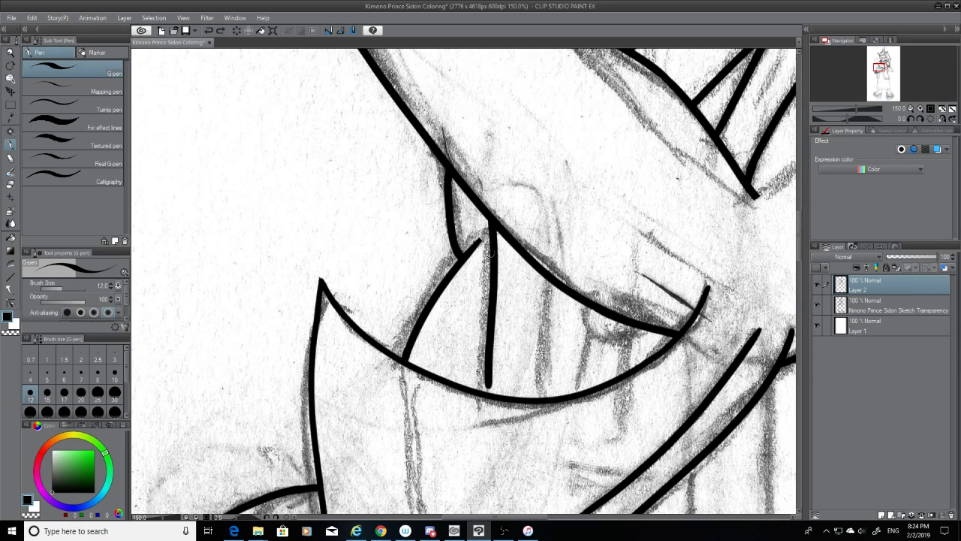
key(ctrl+z)
drag(494, 226, 479, 391)
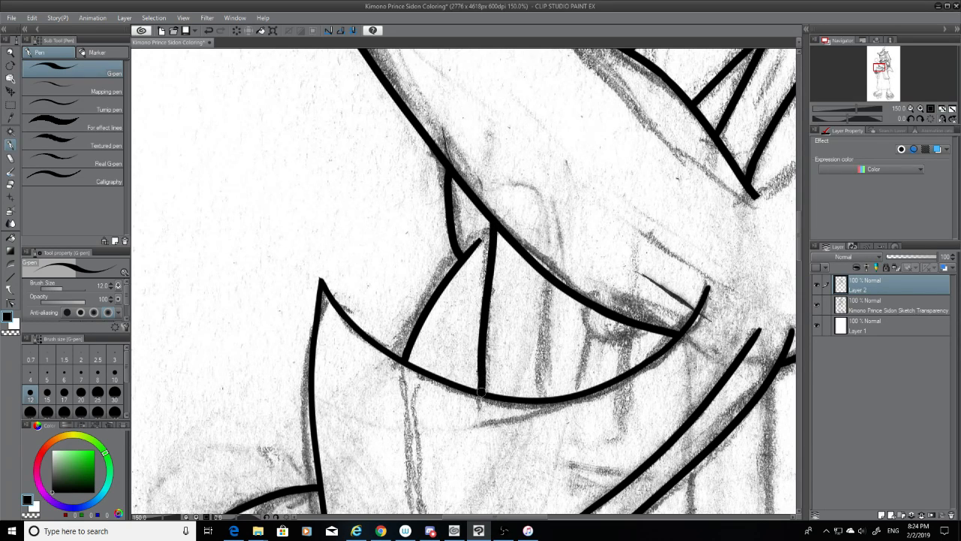
Ink the second near-vertical line inside the sleeve opening down to its lower edge, checking it with the sketch temporarily hidden
mouse_move(549, 278)
mouse_down()
mouse_move(550, 390)
mouse_move(548, 284)
mouse_move(537, 397)
mouse_up()
key(ctrl+z)
key(ctrl+z)
drag(549, 279, 562, 387)
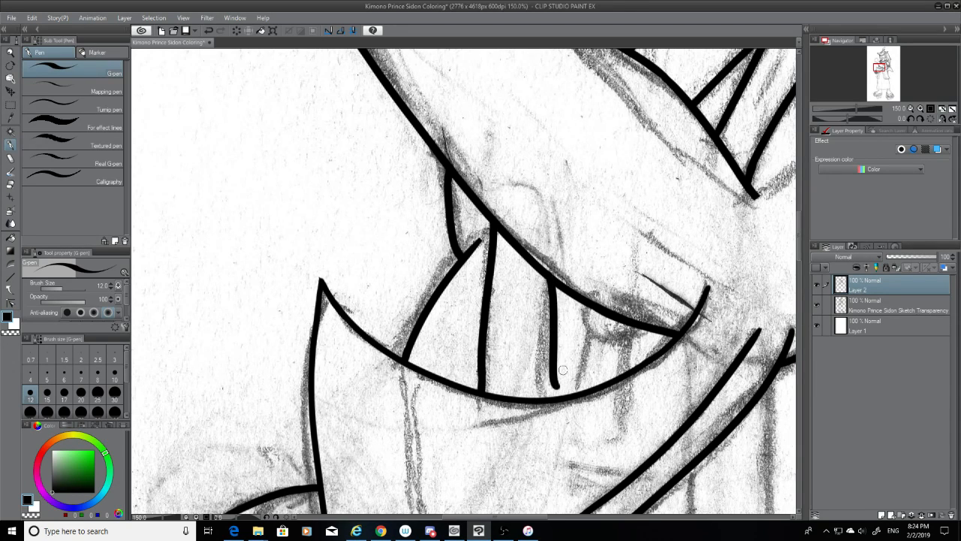
key(ctrl+z)
drag(550, 283, 552, 390)
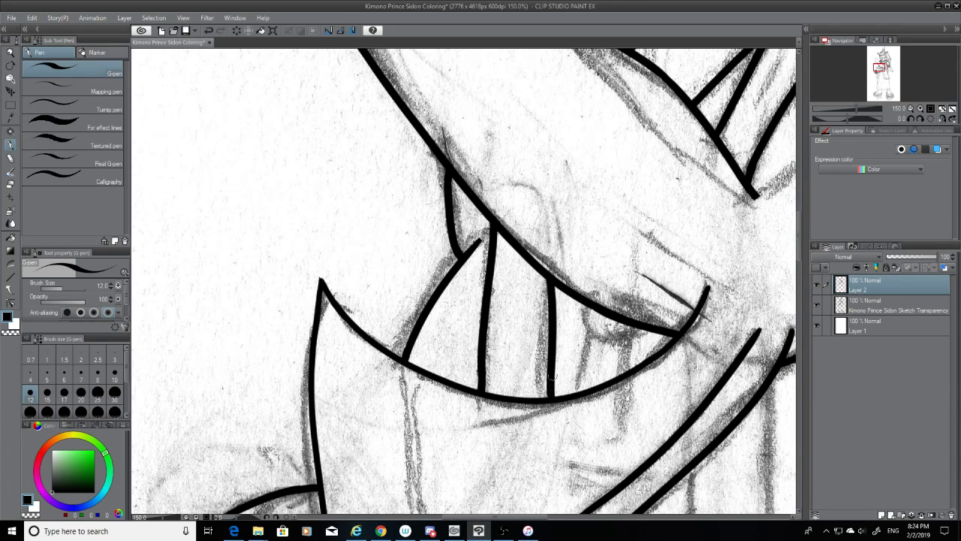
key(ctrl+z)
drag(549, 279, 547, 401)
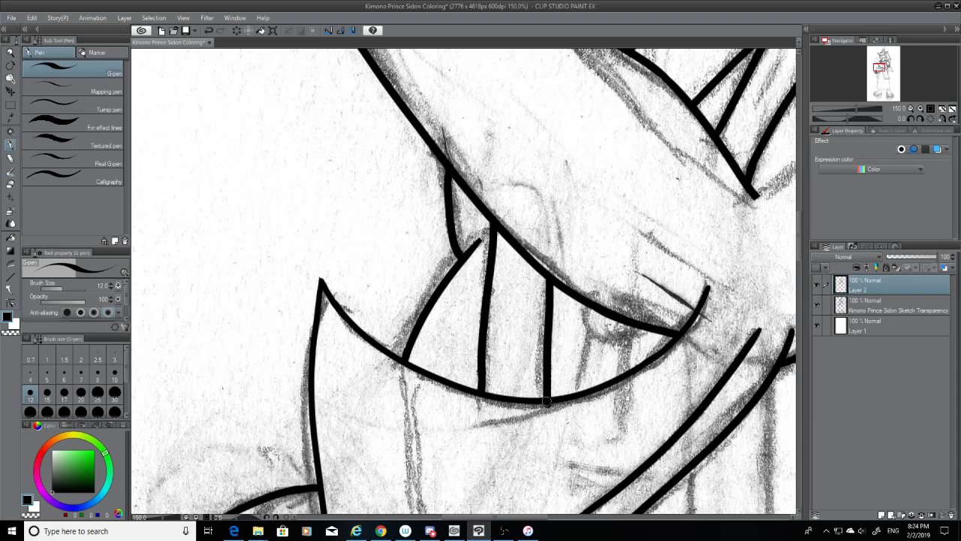
click(11, 184)
click(815, 305)
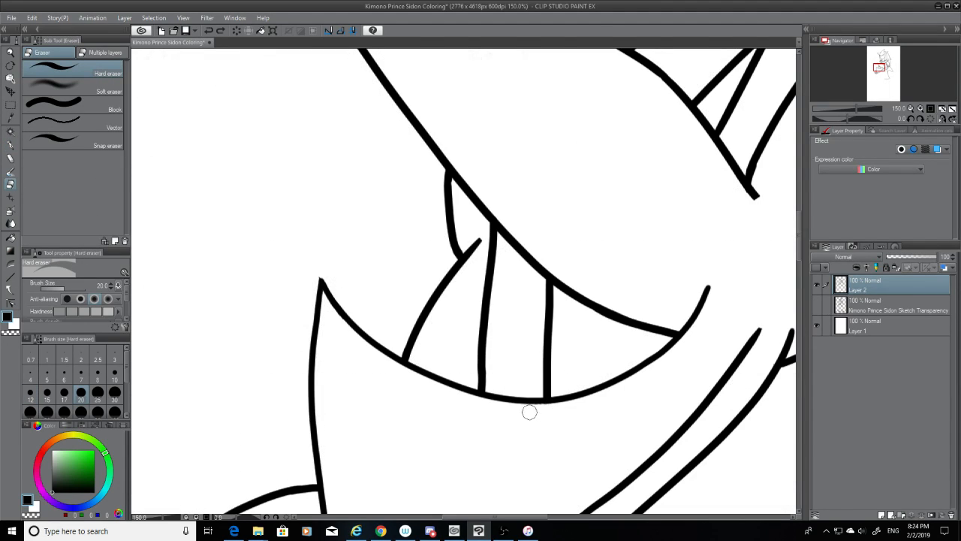
click(825, 303)
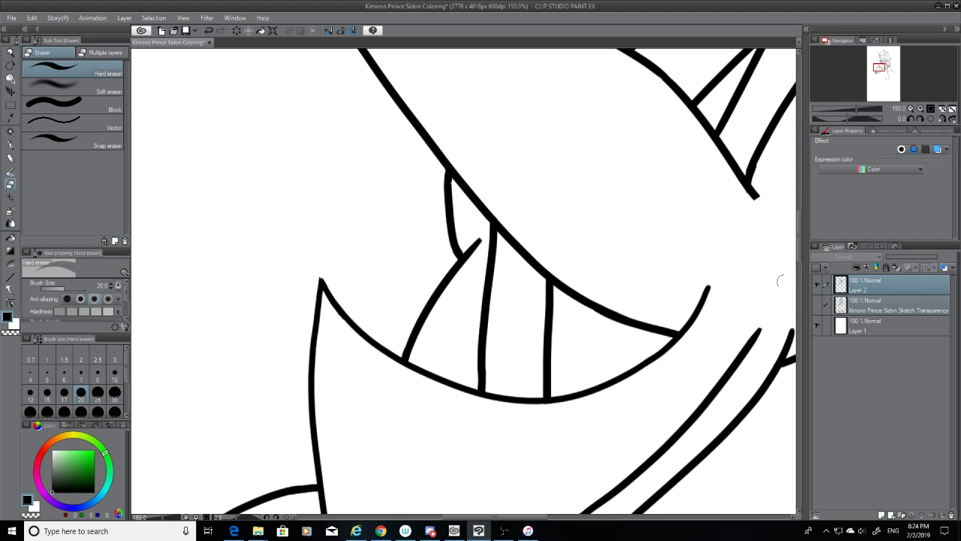
click(816, 304)
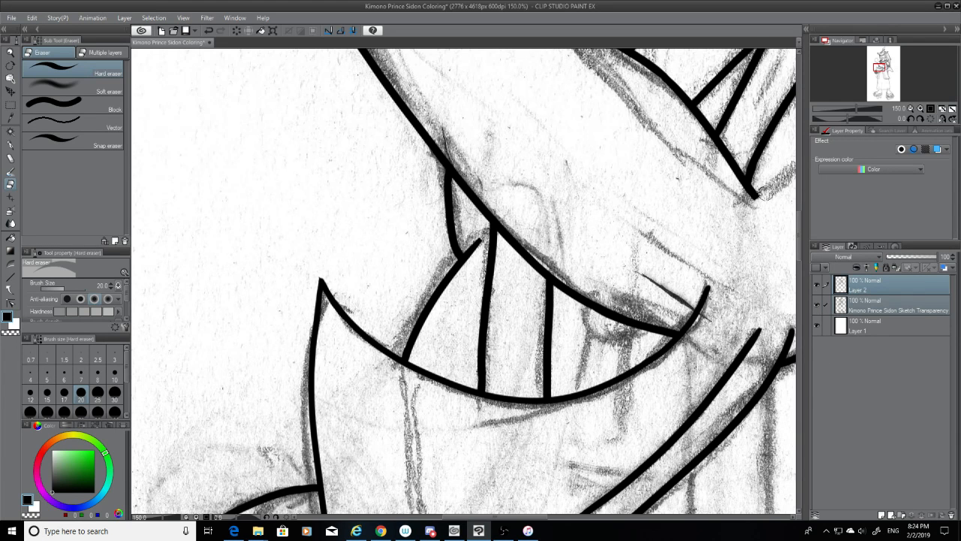
Ink a small half-round shape under the sloping contour near the opening's inner tip with the G-pen at size 10
click(11, 145)
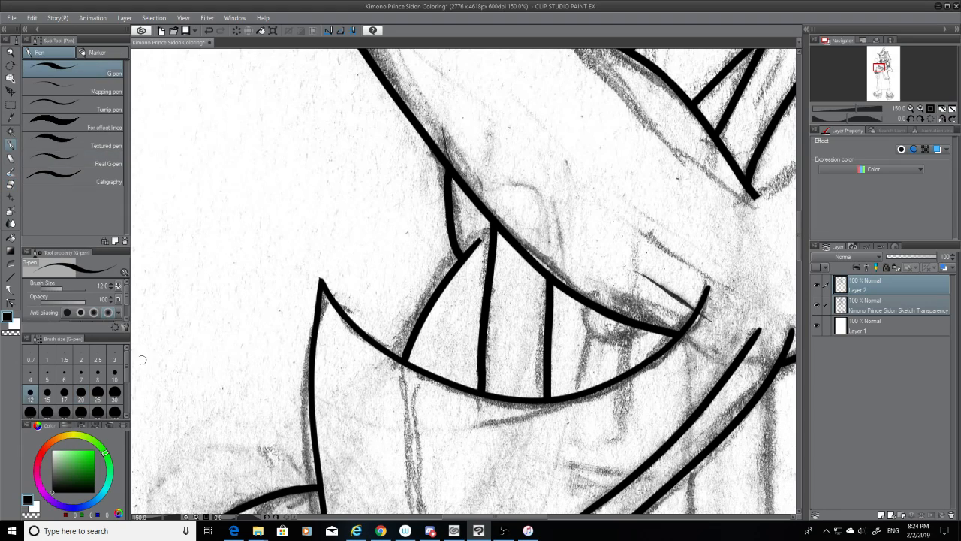
drag(591, 305, 639, 338)
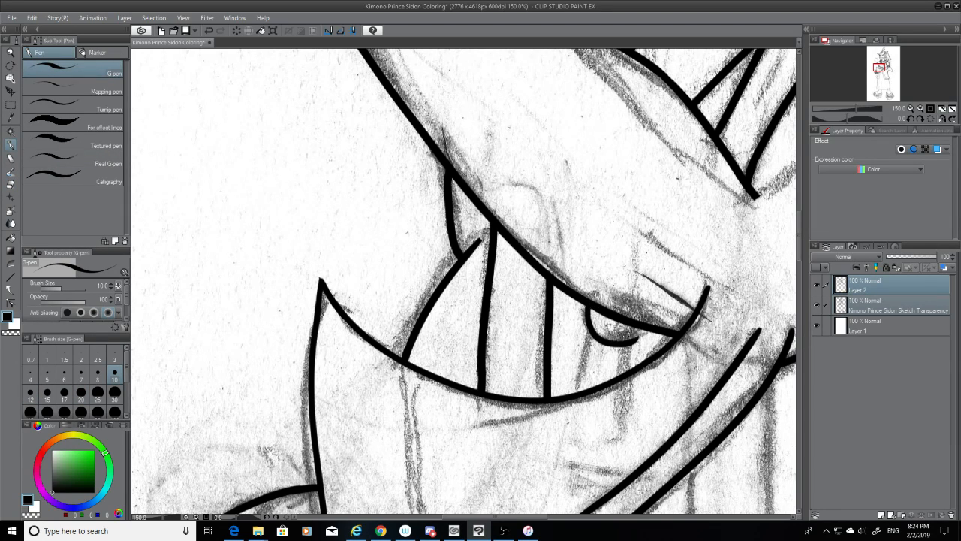
key(ctrl+z)
drag(584, 308, 635, 331)
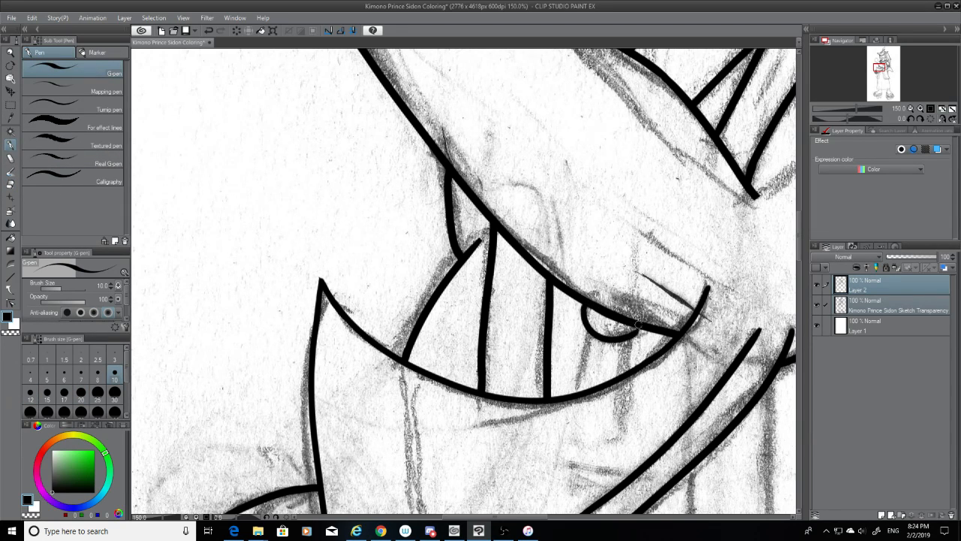
key(ctrl+z)
Ink a short slanted line from the outer side of the half-round shape down to the sleeve opening's lower edge
mouse_move(583, 308)
mouse_down()
mouse_move(633, 331)
mouse_move(573, 393)
mouse_up()
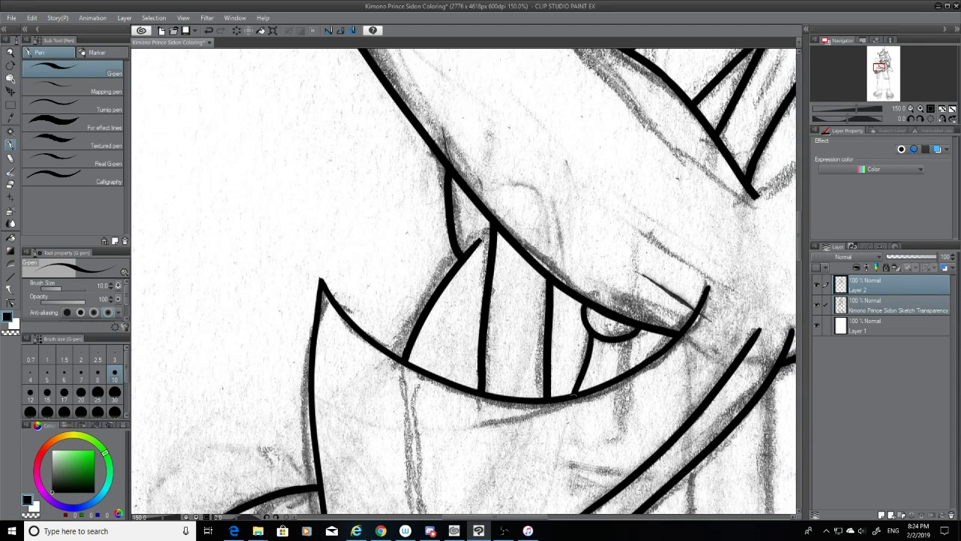
key(ctrl+z)
drag(593, 329, 574, 392)
drag(630, 335, 623, 378)
key(ctrl+z)
key(ctrl+z)
drag(593, 328, 576, 392)
key(ctrl+z)
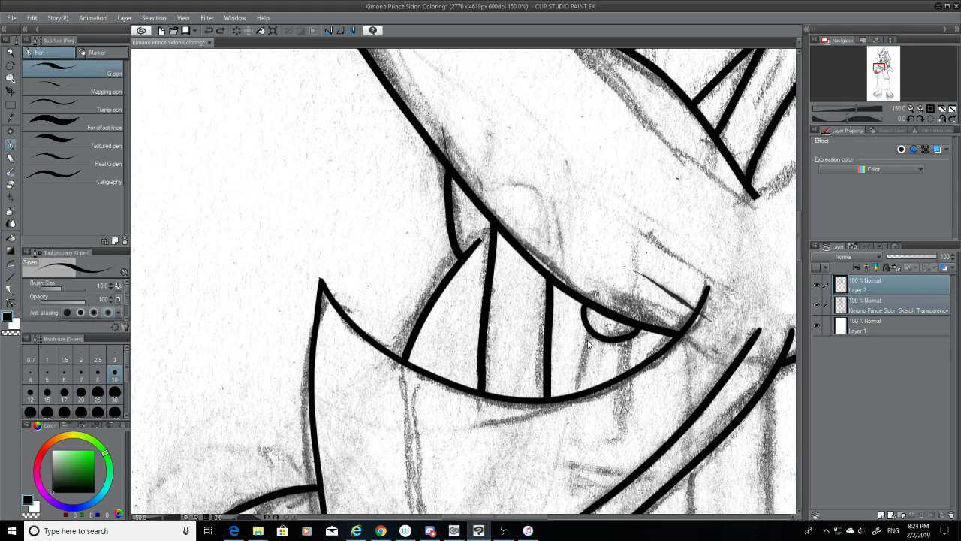
drag(592, 330, 575, 392)
key(ctrl+z)
drag(590, 328, 573, 393)
key(ctrl+z)
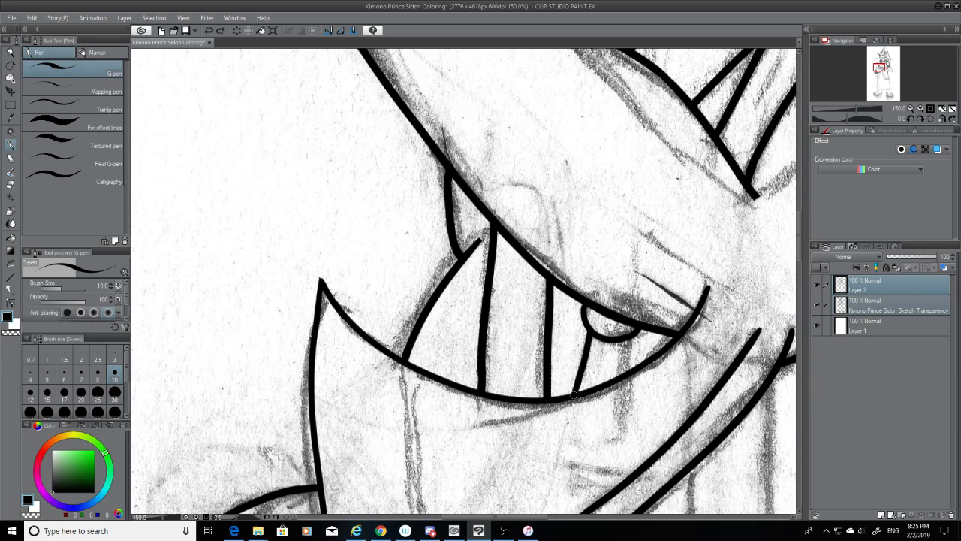
Ink a short line from the half-round shape's inner side to the opening's lower edge, checking it with the sketch temporarily hidden
drag(635, 336, 625, 371)
key(ctrl+z)
drag(629, 335, 626, 371)
click(817, 304)
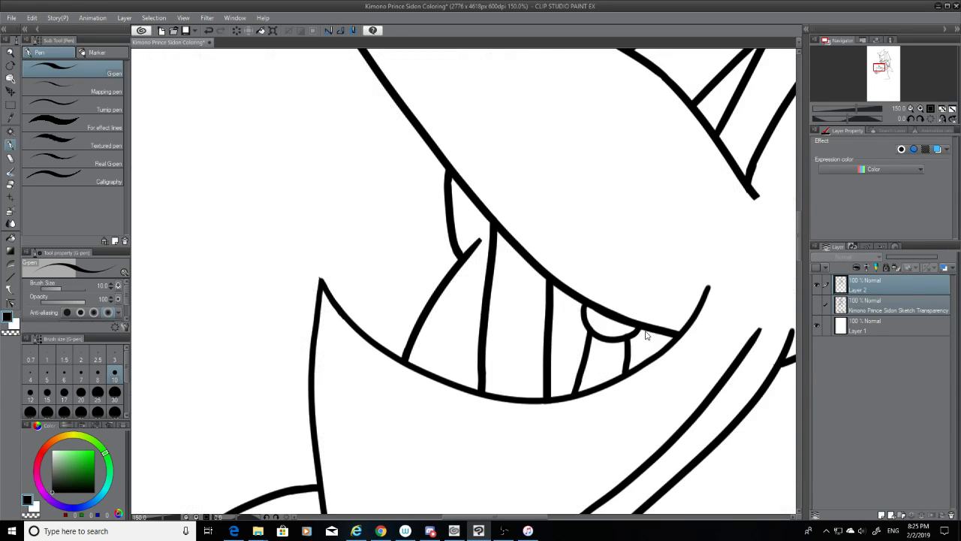
key(ctrl+z)
drag(629, 335, 626, 369)
key(ctrl+z)
drag(544, 517, 575, 518)
click(817, 304)
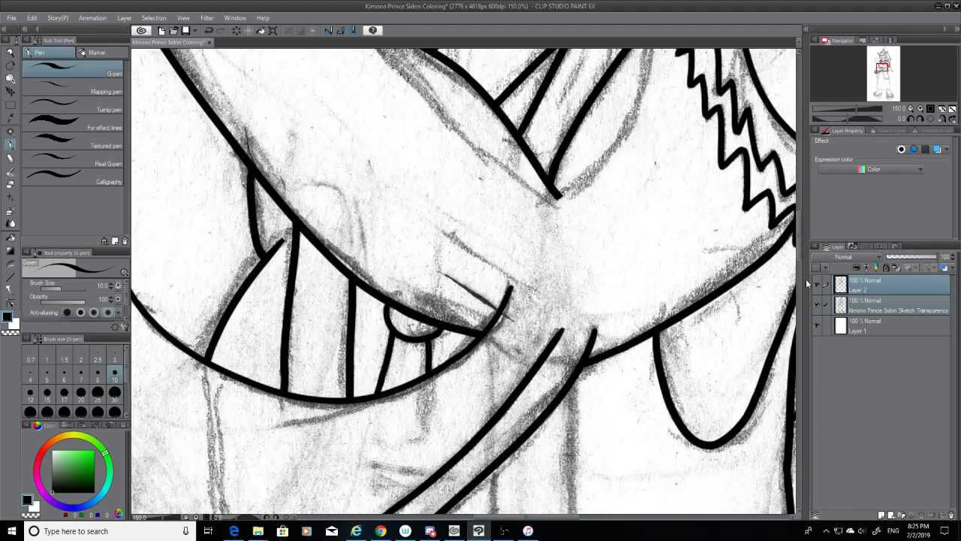
Erase the line overshoot at the V-shaped tip of the kimono collar with the hard eraser at size 20
drag(797, 227, 797, 204)
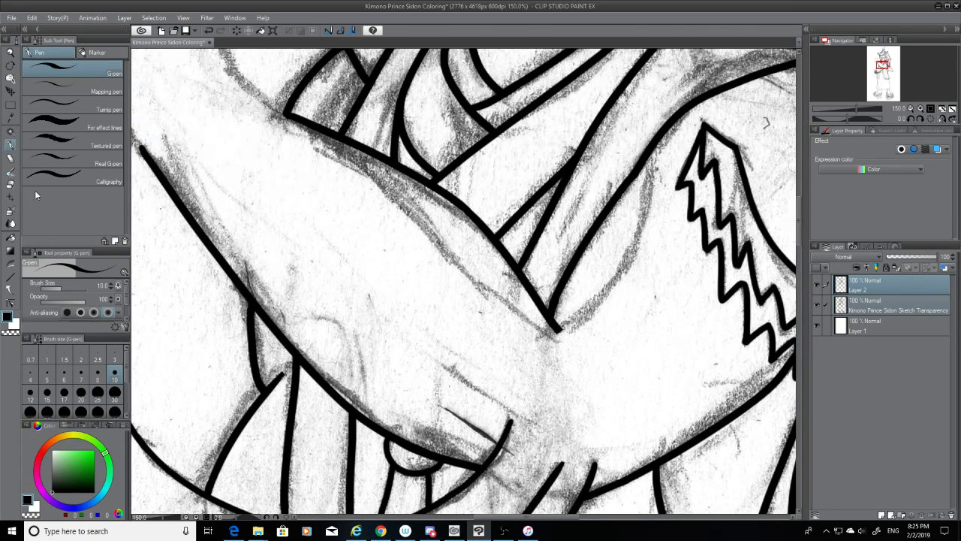
click(14, 183)
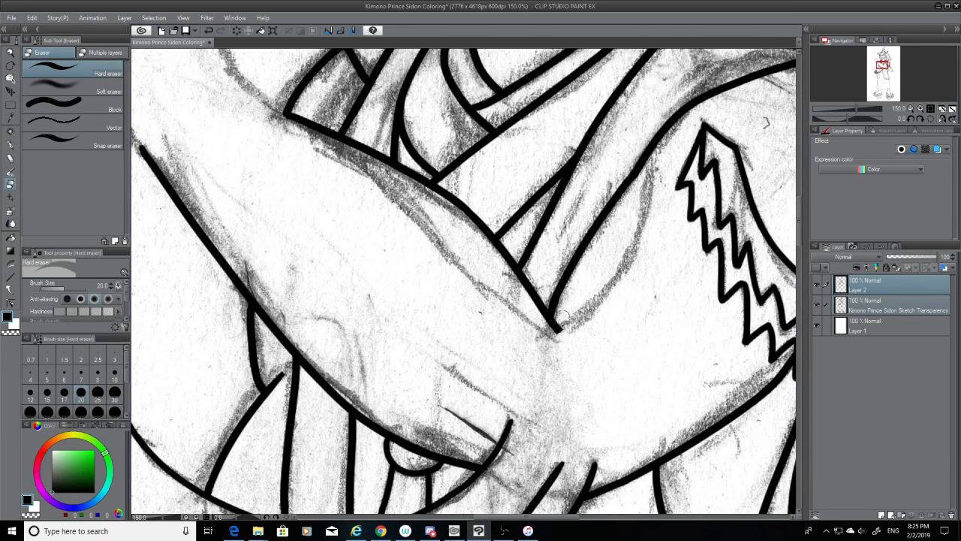
drag(562, 320, 564, 336)
Try to ink the raised fist's face-side contour from the top notch toward the collar with the G-pen at size 10
drag(801, 223, 800, 208)
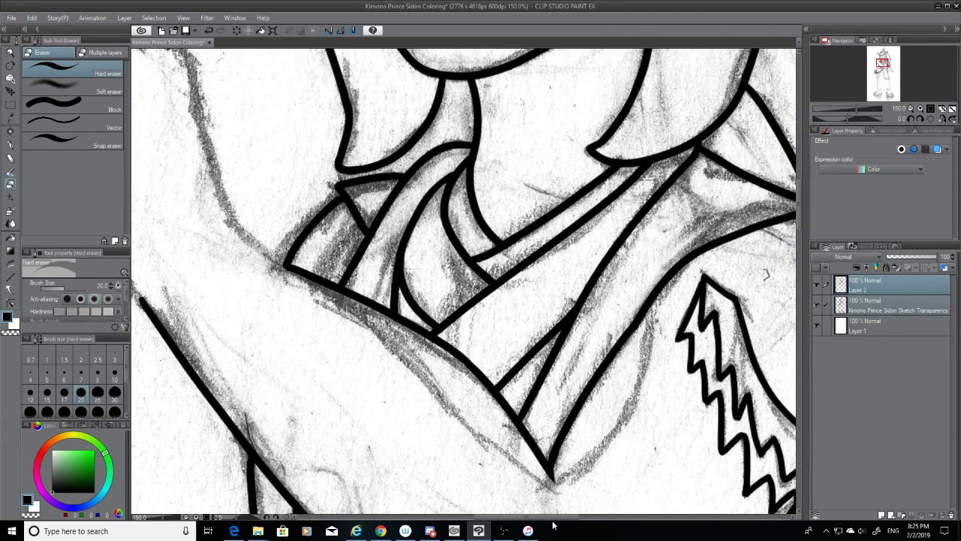
drag(553, 524, 528, 524)
drag(799, 223, 799, 214)
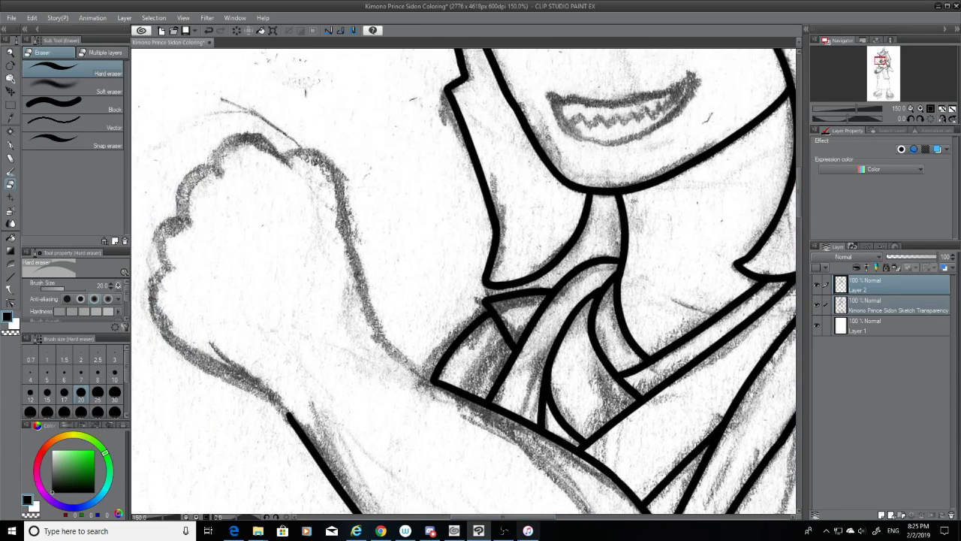
drag(519, 524, 491, 523)
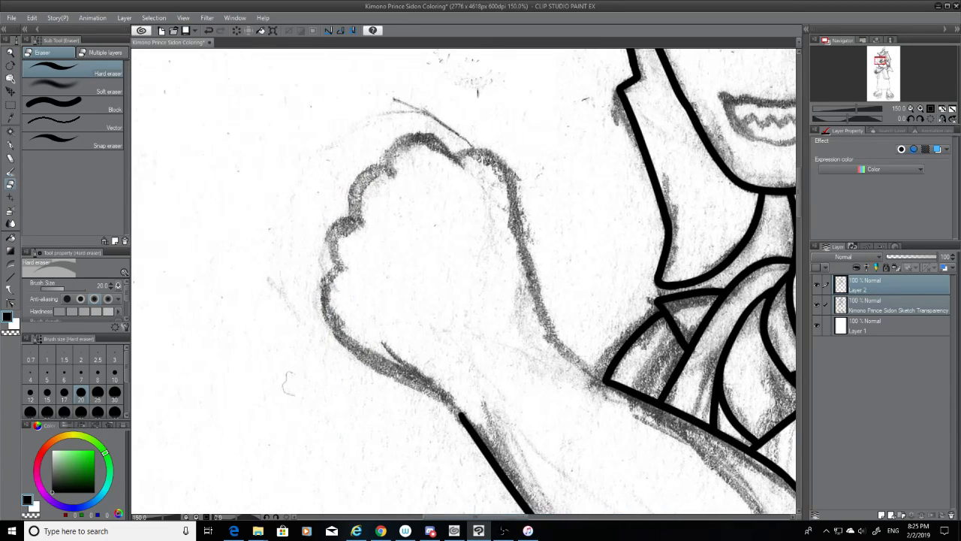
click(10, 145)
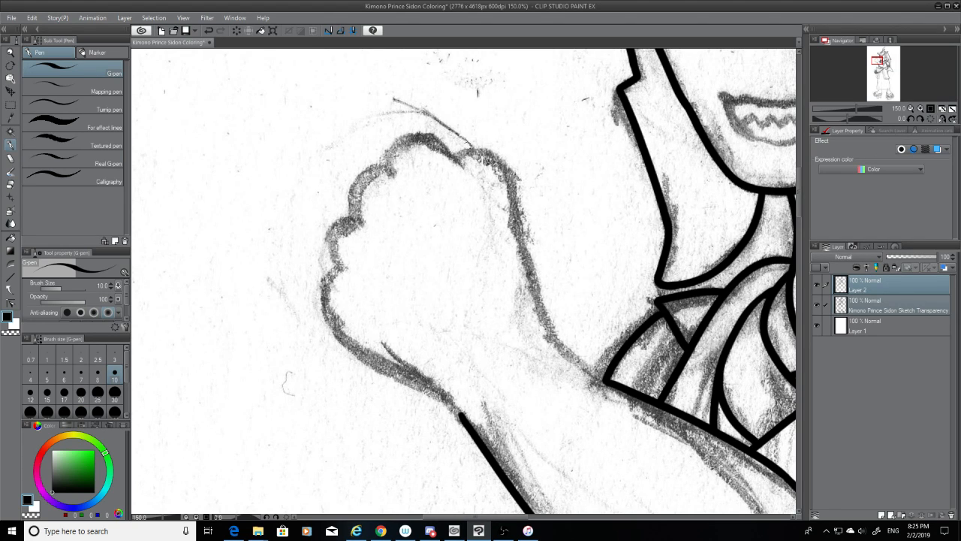
drag(460, 142, 556, 276)
key(ctrl+z)
drag(453, 153, 562, 295)
key(ctrl+z)
mouse_move(456, 139)
mouse_down()
mouse_move(540, 259)
mouse_move(487, 167)
mouse_move(561, 295)
mouse_up()
key(ctrl+z)
key(ctrl+z)
mouse_move(454, 159)
mouse_down()
mouse_move(533, 281)
mouse_move(459, 157)
mouse_move(528, 252)
mouse_move(589, 362)
mouse_up()
key(ctrl+z)
key(ctrl+z)
Ink the rounded top bump of the raised fist nearest the face with the G-pen at size 12
click(30, 391)
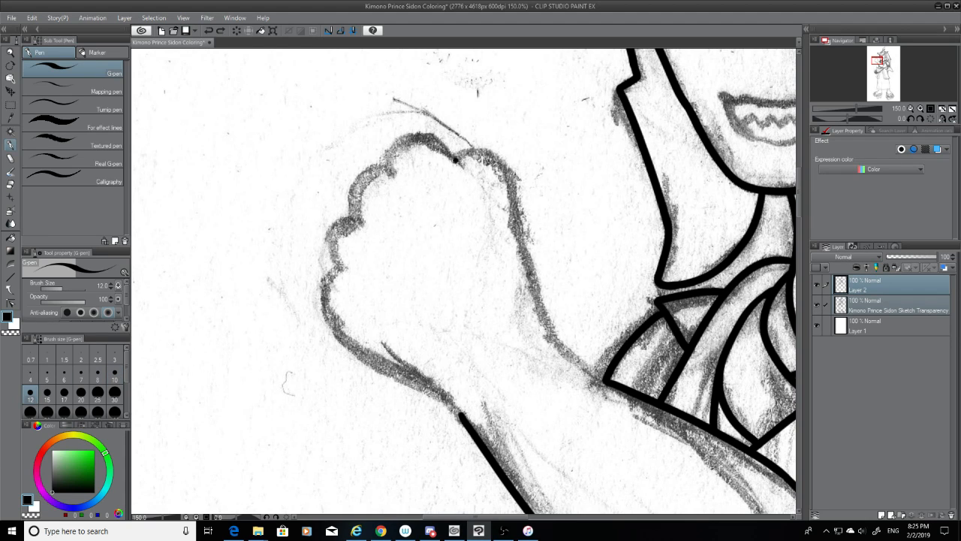
drag(453, 155, 523, 282)
key(ctrl+z)
drag(452, 151, 545, 253)
key(ctrl+z)
drag(455, 155, 525, 242)
key(ctrl+z)
mouse_move(453, 153)
mouse_down()
mouse_move(519, 217)
mouse_move(549, 296)
mouse_up()
key(ctrl+z)
drag(515, 212, 596, 365)
key(ctrl+z)
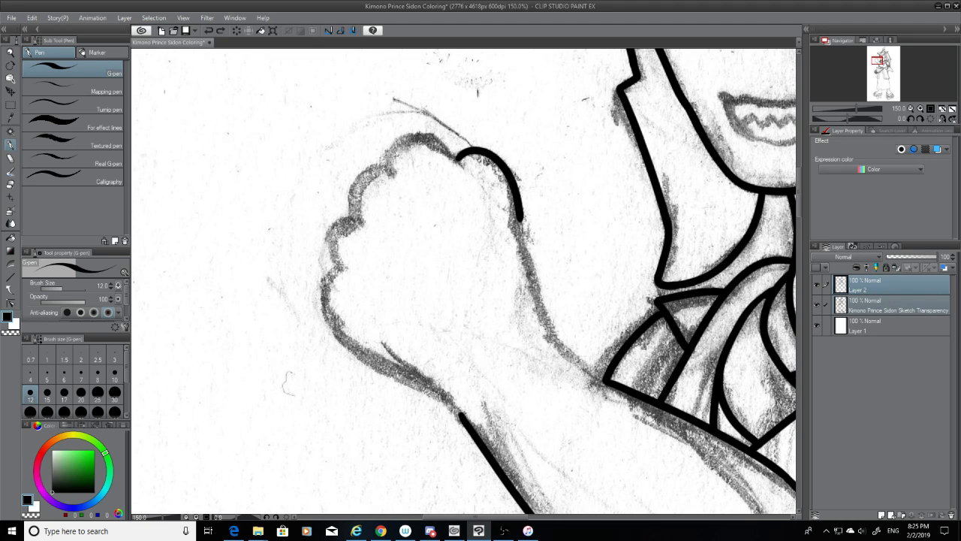
Ink the curved wrist contour from the face-side bump down to the collar's outer corner, checking it with the sketch temporarily hidden
drag(519, 215, 601, 379)
key(ctrl+z)
drag(520, 218, 601, 379)
key(ctrl+z)
drag(525, 232, 599, 375)
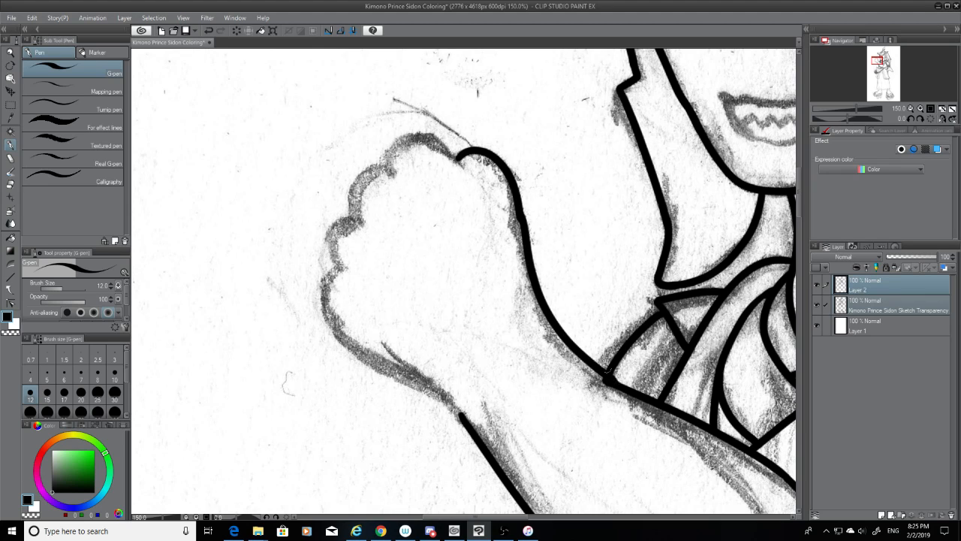
key(ctrl+z)
drag(520, 214, 598, 373)
key(ctrl+z)
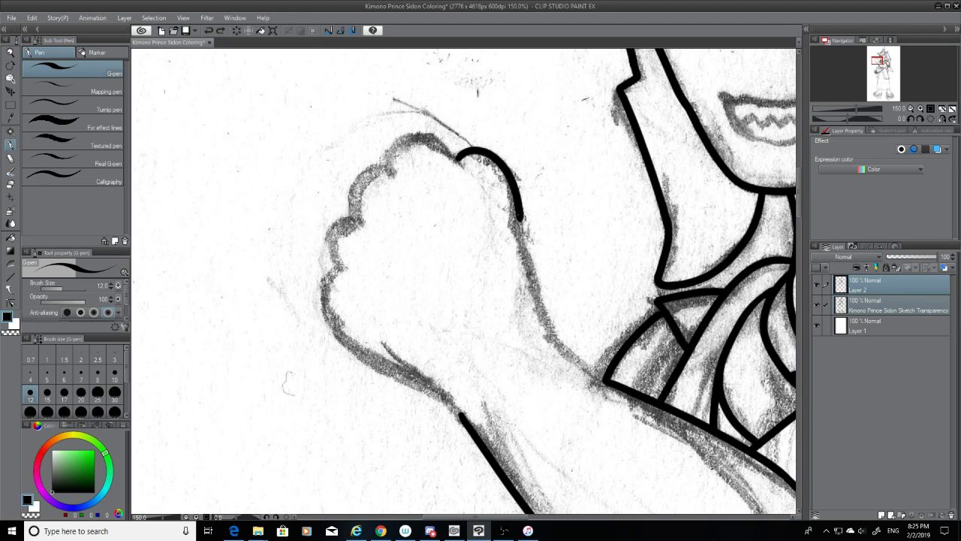
mouse_move(520, 214)
mouse_down()
mouse_move(602, 380)
mouse_move(591, 369)
mouse_move(606, 382)
mouse_move(590, 371)
mouse_move(611, 384)
mouse_move(587, 369)
mouse_move(609, 376)
mouse_up()
key(ctrl+z)
key(ctrl+z)
key(ctrl+z)
key(ctrl+z)
key(ctrl+z)
key(ctrl+z)
key(ctrl+z)
key(ctrl+z)
key(ctrl+z)
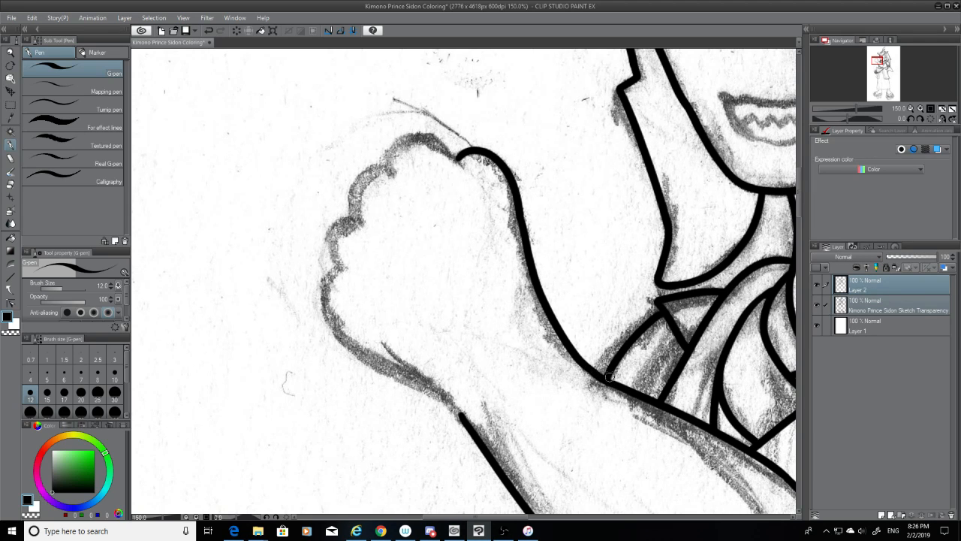
click(817, 304)
click(817, 304)
Ink the second rounded bump along the top of the raised fist, joining it to the face-side bump
drag(382, 165, 459, 158)
key(ctrl+z)
drag(382, 163, 460, 157)
key(ctrl+z)
drag(382, 162, 461, 156)
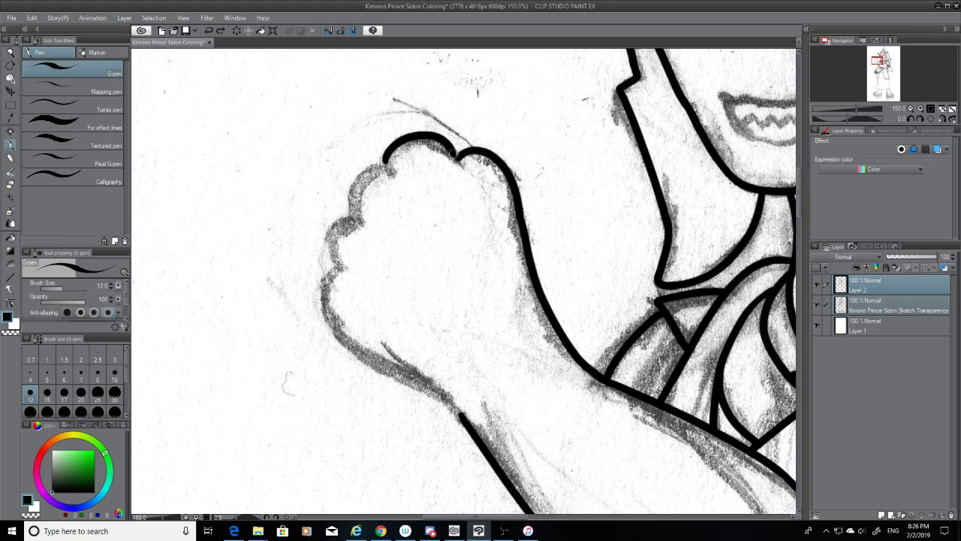
click(459, 156)
Ink the third rounded knuckle on the upper outer edge of the raised fist
click(385, 167)
drag(385, 166, 349, 218)
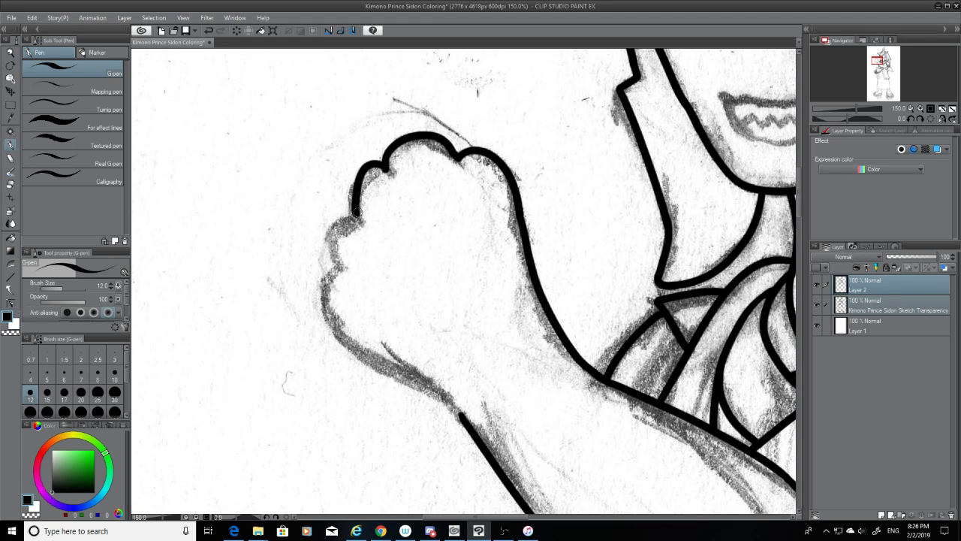
key(ctrl+z)
mouse_move(385, 167)
mouse_down()
mouse_move(363, 174)
mouse_move(352, 211)
mouse_move(325, 241)
mouse_move(326, 267)
mouse_up()
key(ctrl+z)
mouse_move(352, 216)
mouse_down()
mouse_move(330, 244)
mouse_move(329, 273)
mouse_up()
key(ctrl+z)
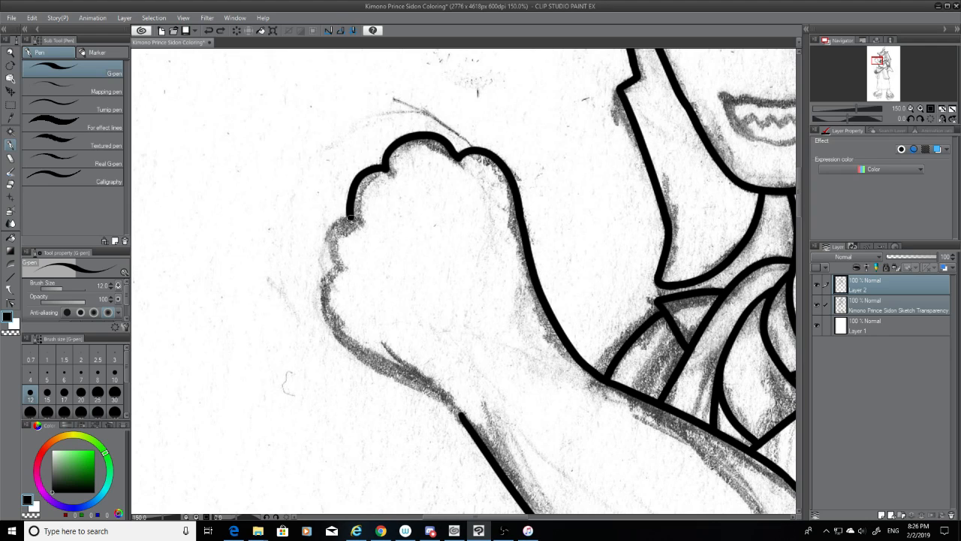
Ink the fourth, smaller knuckle on the outer edge of the raised fist below the third one
drag(351, 217, 338, 258)
key(ctrl+z)
drag(351, 217, 339, 257)
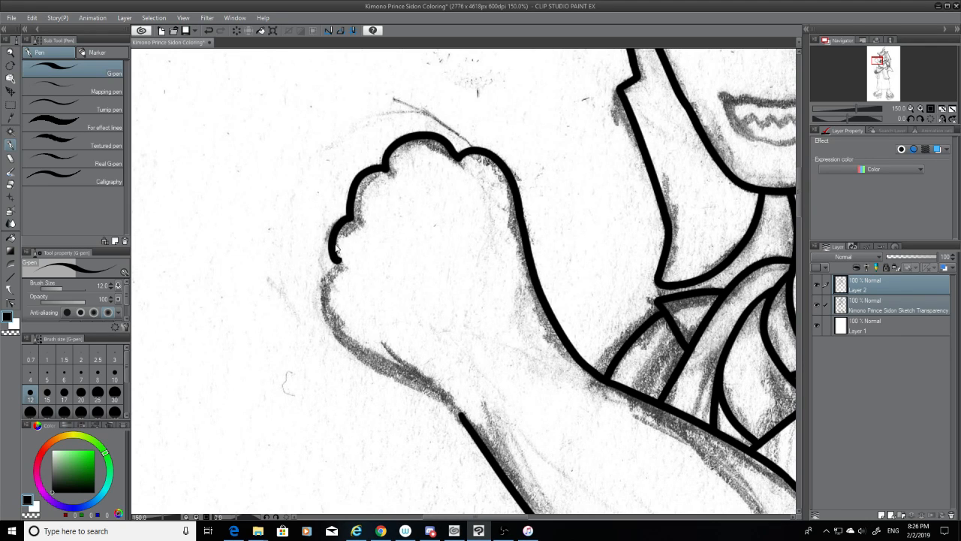
key(ctrl+z)
drag(351, 217, 331, 263)
key(ctrl+z)
mouse_move(350, 217)
mouse_down()
mouse_move(331, 265)
mouse_move(330, 317)
mouse_up()
key(ctrl+z)
key(ctrl+z)
Try to ink the fist's lower contour in one stroke from the fourth knuckle toward the forearm line
drag(333, 268, 362, 344)
key(ctrl+z)
drag(333, 267, 366, 352)
key(ctrl+z)
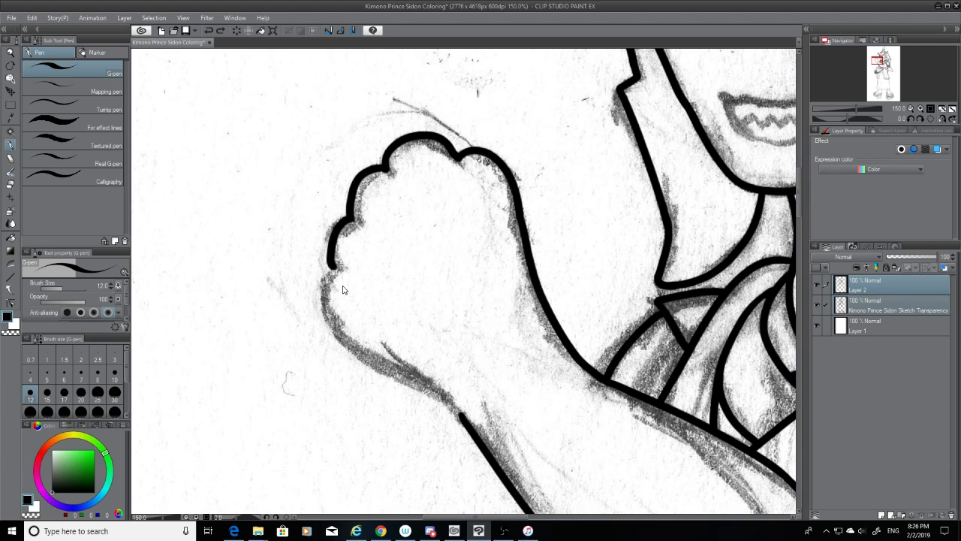
mouse_move(331, 265)
mouse_down()
mouse_move(366, 366)
mouse_move(412, 384)
mouse_up()
key(ctrl+z)
mouse_move(332, 264)
mouse_down()
mouse_move(332, 286)
mouse_move(439, 379)
mouse_up()
key(ctrl+z)
drag(333, 267, 445, 392)
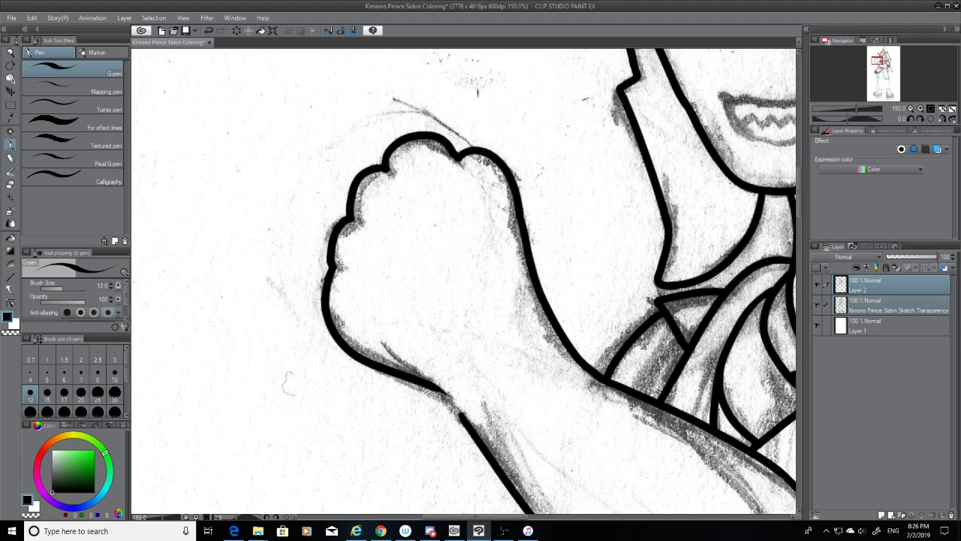
key(ctrl+z)
Ink the short outer segment of the fist directly below the fourth knuckle
mouse_move(335, 265)
mouse_down()
mouse_move(321, 301)
mouse_move(355, 322)
mouse_move(320, 295)
mouse_move(340, 329)
mouse_up()
key(ctrl+z)
key(ctrl+z)
drag(333, 264, 338, 322)
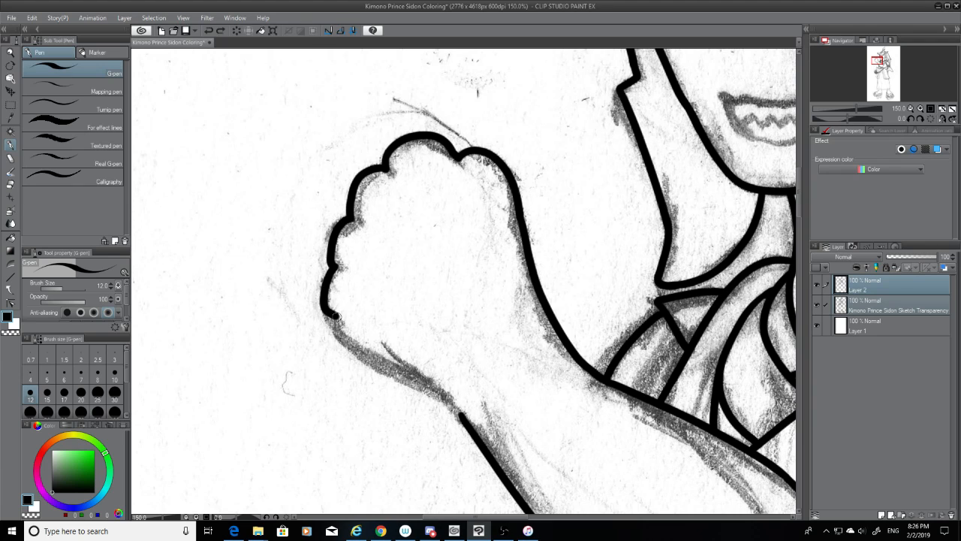
key(ctrl+z)
drag(332, 265, 316, 308)
key(ctrl+z)
drag(333, 264, 325, 312)
key(ctrl+z)
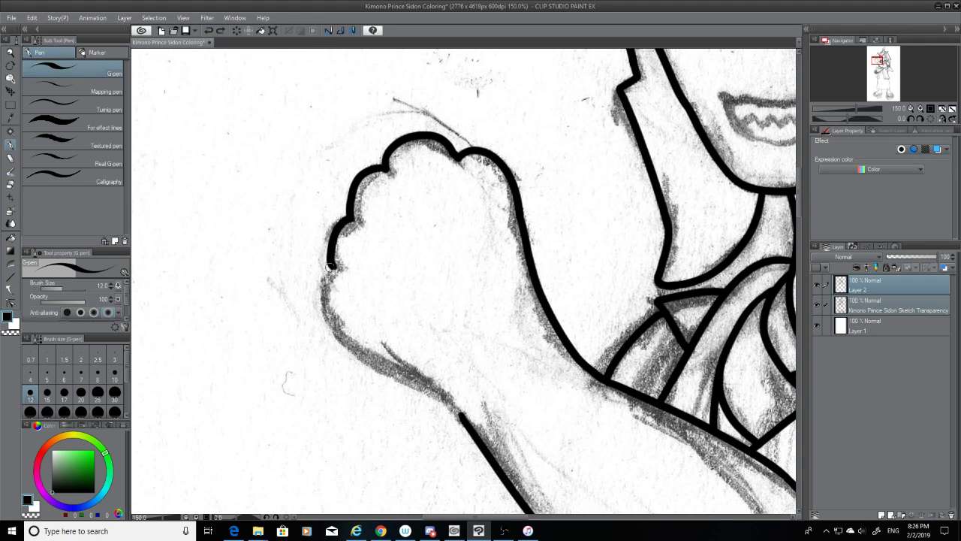
drag(331, 266, 323, 300)
key(ctrl+z)
mouse_move(332, 263)
mouse_down()
mouse_move(329, 311)
mouse_move(335, 267)
mouse_move(328, 318)
mouse_up()
key(ctrl+z)
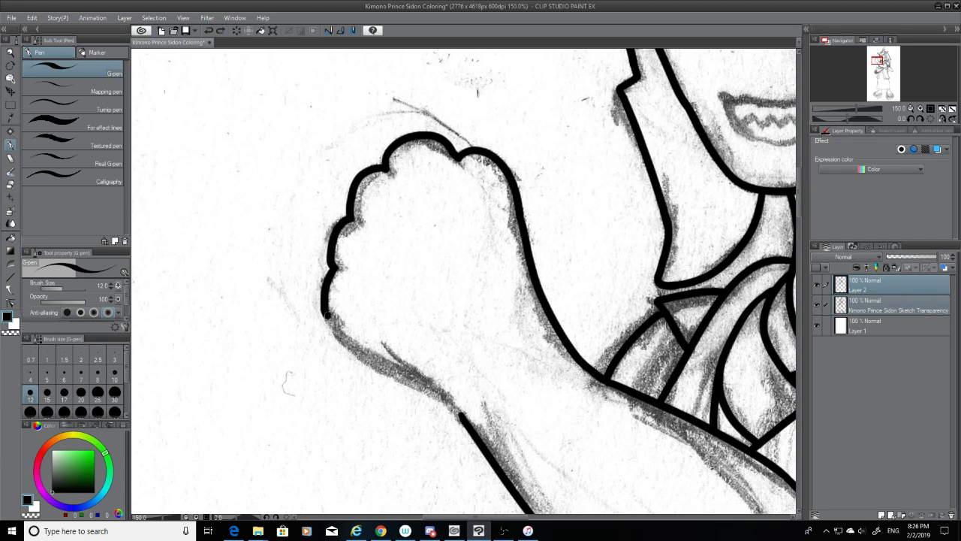
Ink the fist's lower contour from the short outer segment down to the existing forearm line
key(e)
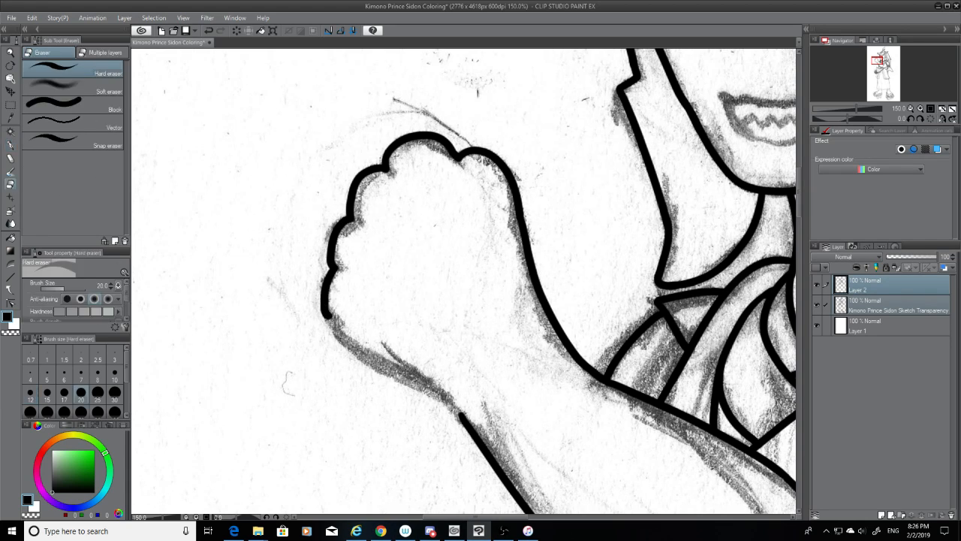
mouse_move(335, 319)
mouse_down()
mouse_move(337, 307)
mouse_move(342, 335)
mouse_move(470, 404)
mouse_up()
key(p)
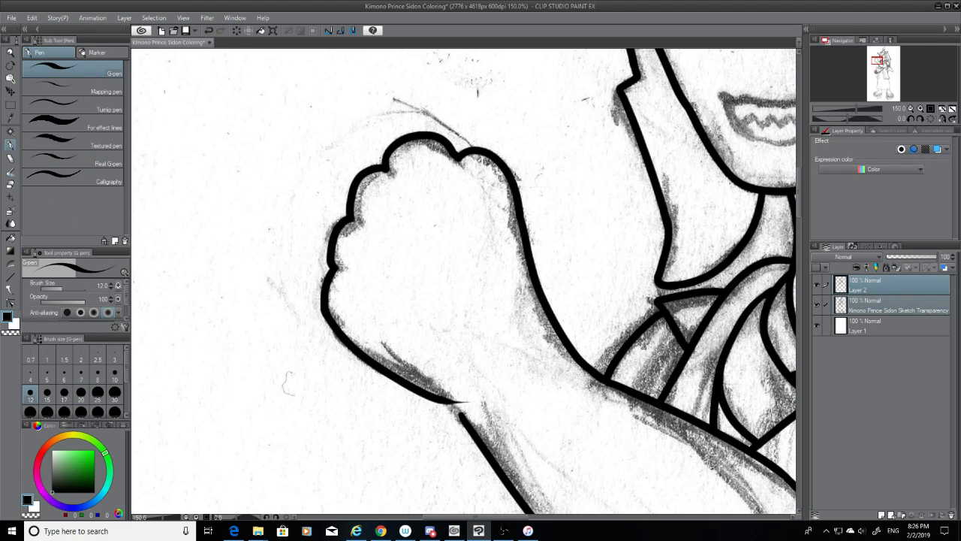
key(ctrl+z)
mouse_move(324, 310)
mouse_down()
mouse_move(361, 356)
mouse_move(440, 405)
mouse_up()
key(ctrl+z)
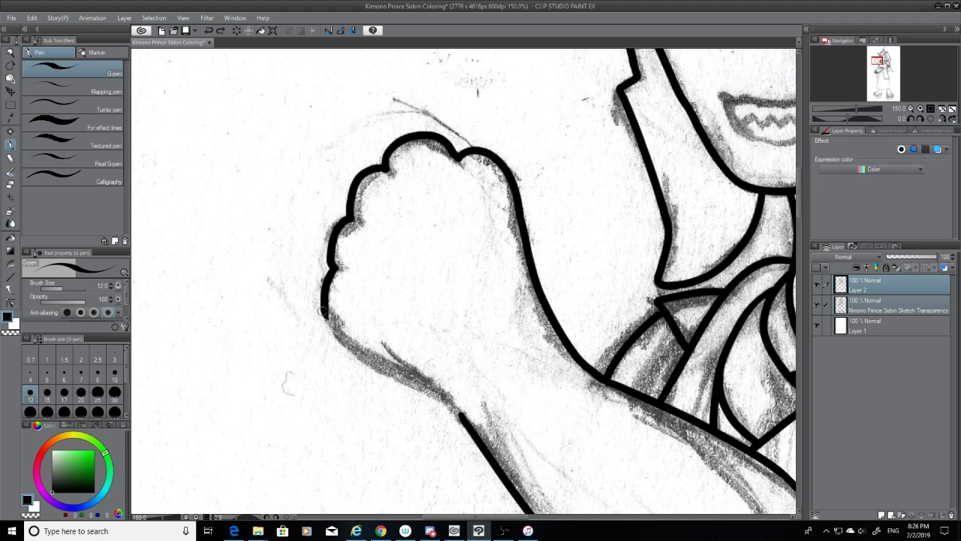
drag(324, 311, 456, 407)
key(ctrl+z)
drag(324, 312, 457, 411)
key(ctrl+z)
drag(324, 311, 455, 409)
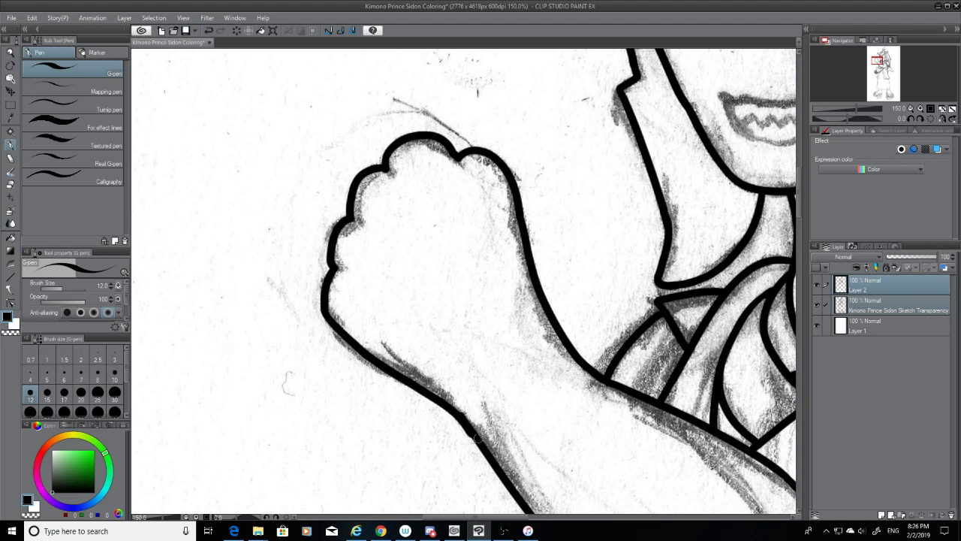
key(ctrl+z)
mouse_move(325, 311)
mouse_down()
mouse_move(463, 415)
mouse_move(491, 454)
mouse_up()
key(ctrl+z)
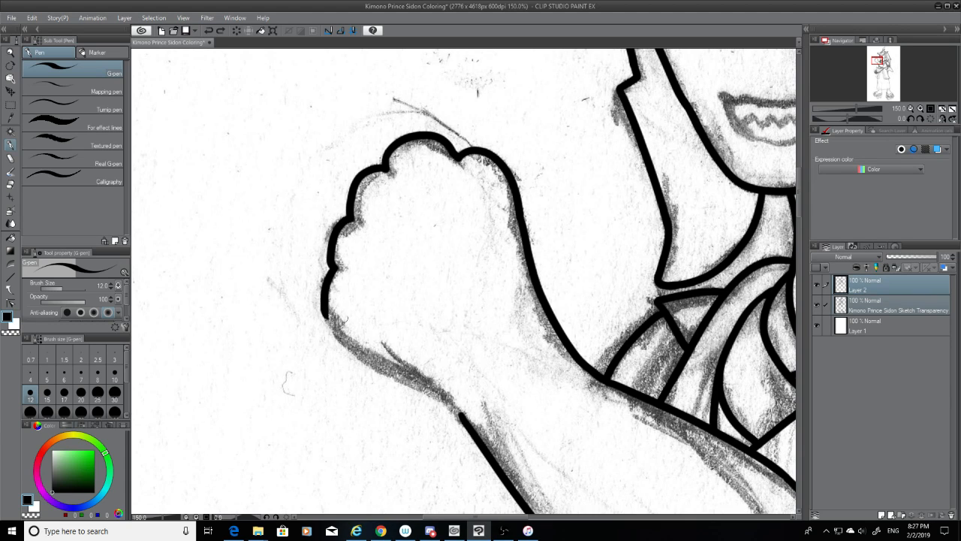
mouse_move(325, 310)
mouse_down()
mouse_move(442, 397)
mouse_move(483, 442)
mouse_up()
key(ctrl+z)
mouse_move(325, 311)
mouse_down()
mouse_move(386, 365)
mouse_move(494, 446)
mouse_up()
key(ctrl+z)
drag(324, 311, 475, 431)
Hide the sketch layer and clean up the joint between the fist's lower contour and the forearm line with the hard eraser at size 20
click(817, 305)
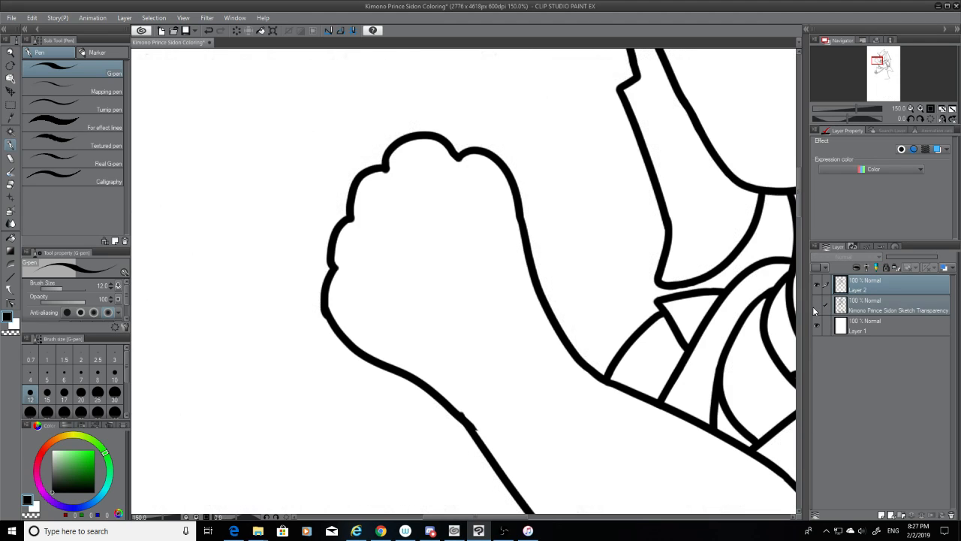
click(13, 182)
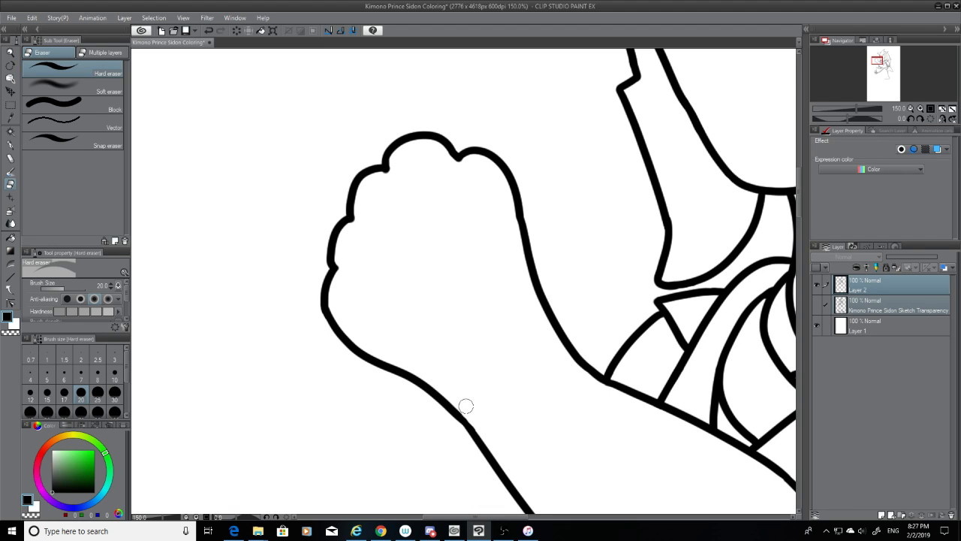
mouse_move(465, 407)
mouse_down()
mouse_move(488, 438)
mouse_move(481, 442)
mouse_up()
key(p)
key(ctrl+z)
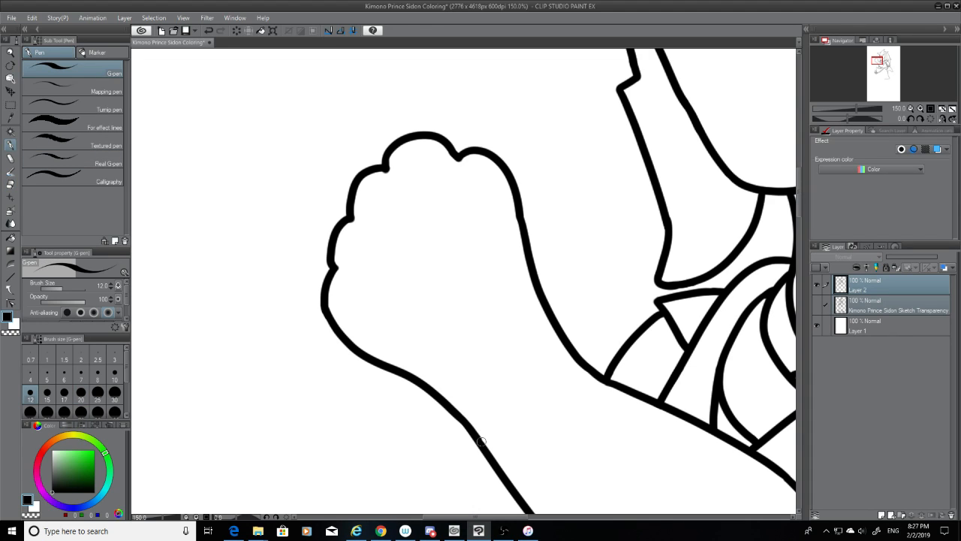
click(817, 304)
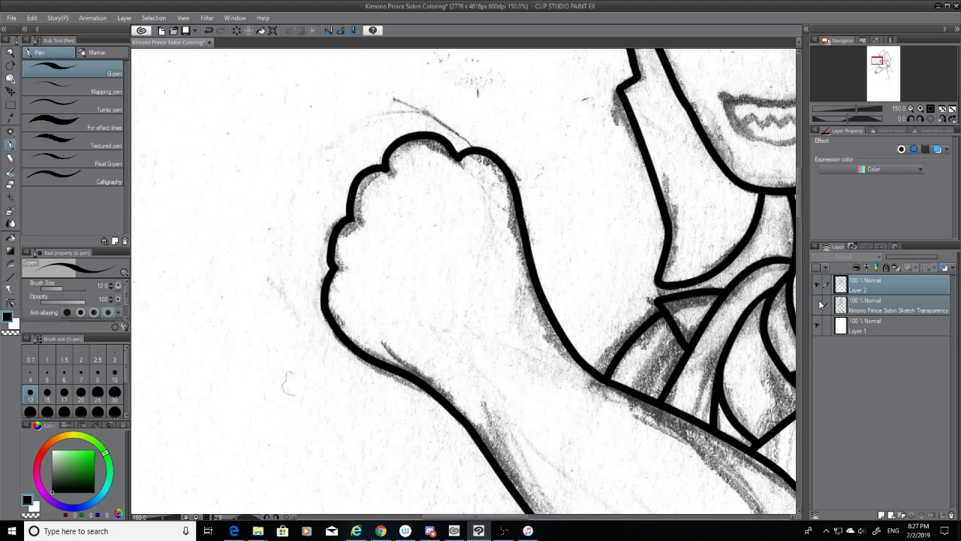
click(818, 304)
click(12, 185)
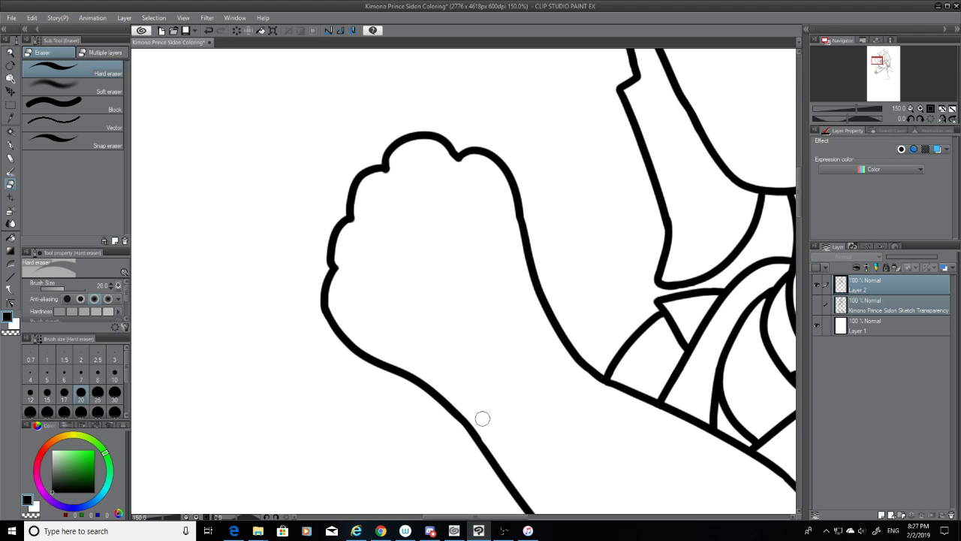
Try to touch up the forearm line just below the joint with the G-pen, undo the changes, and show the sketch layer again
drag(526, 516, 538, 517)
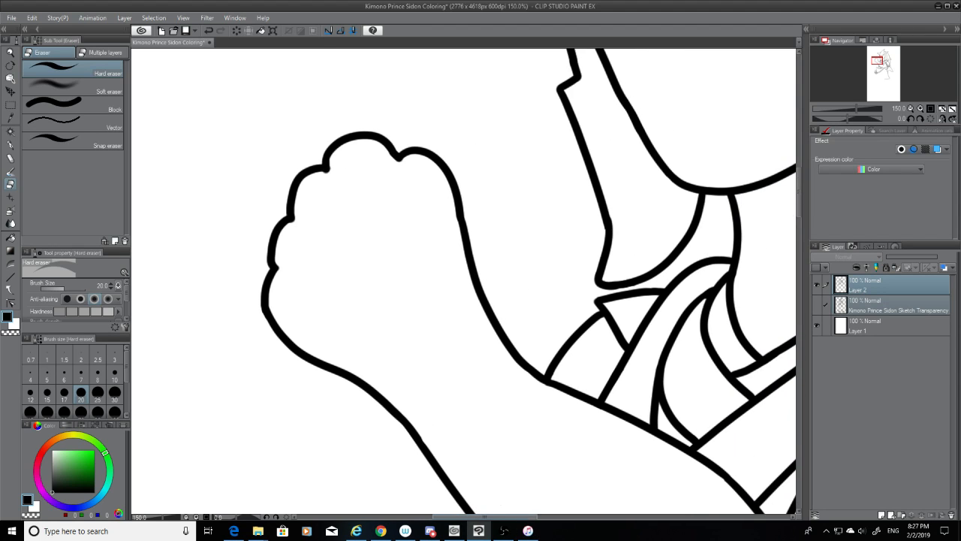
click(10, 144)
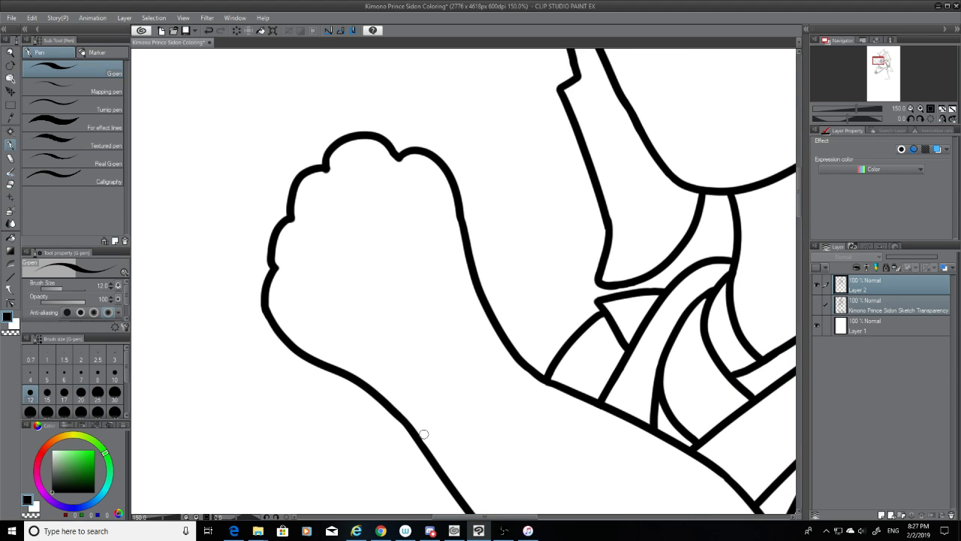
drag(418, 434, 429, 451)
key(ctrl+z)
key(ctrl+z)
key(ctrl+z)
click(817, 304)
drag(517, 516, 554, 517)
drag(799, 209, 808, 286)
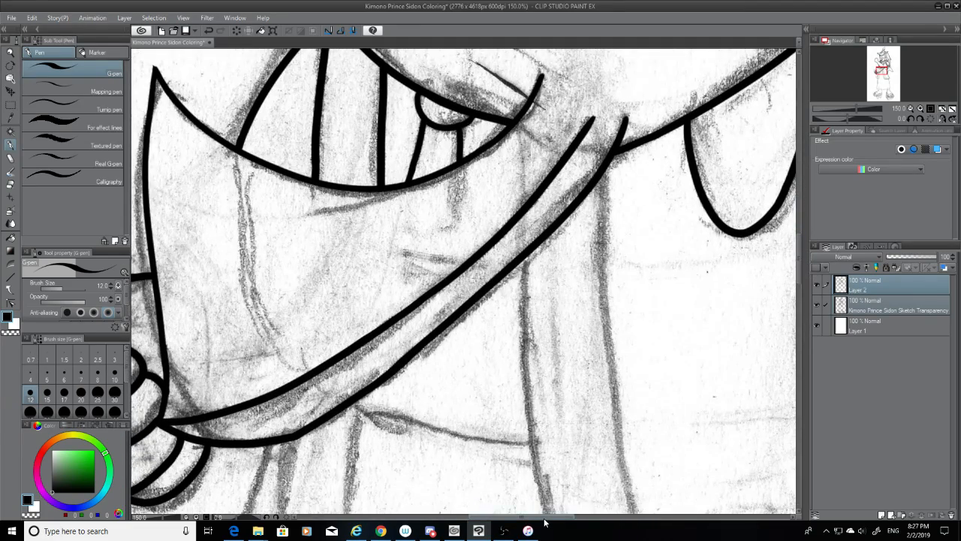
mouse_move(549, 518)
mouse_down()
mouse_move(516, 518)
mouse_move(538, 519)
mouse_up()
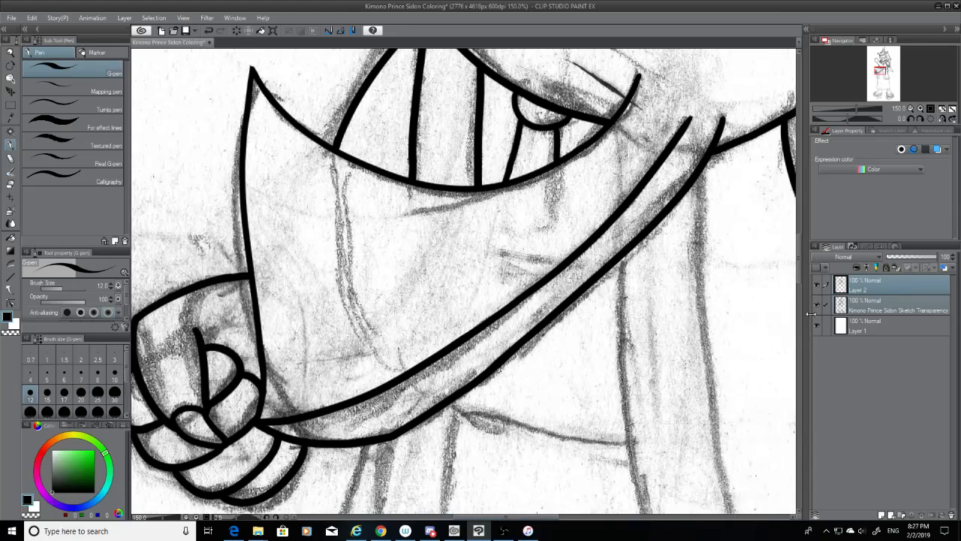
drag(800, 263, 801, 271)
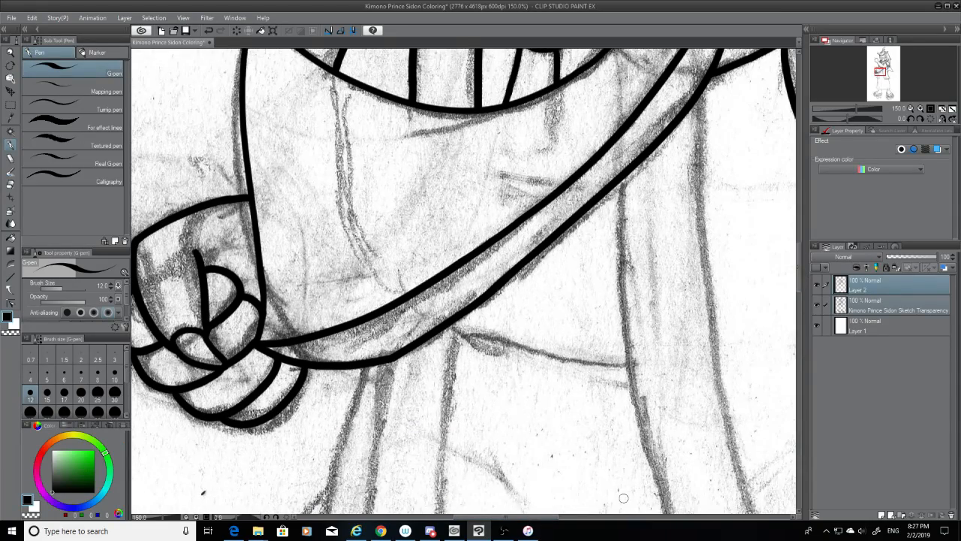
Hide the sketch layer and review the inked line art of the whole figure
scroll(623, 498, down, 6)
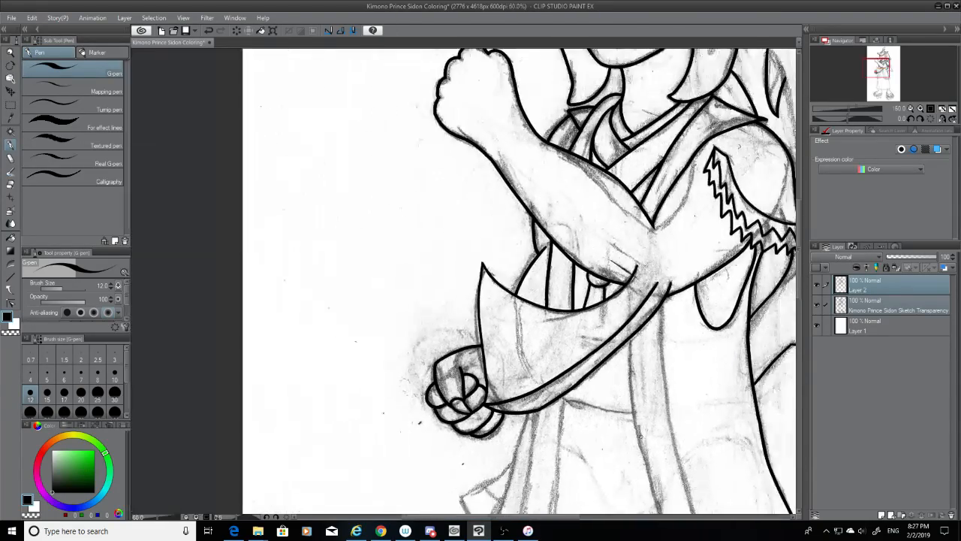
scroll(623, 498, down, 1)
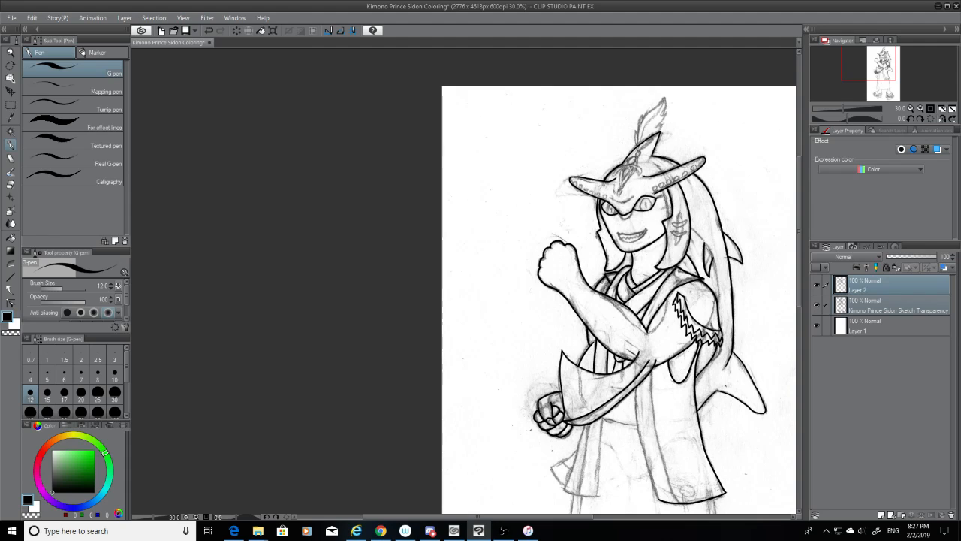
click(817, 302)
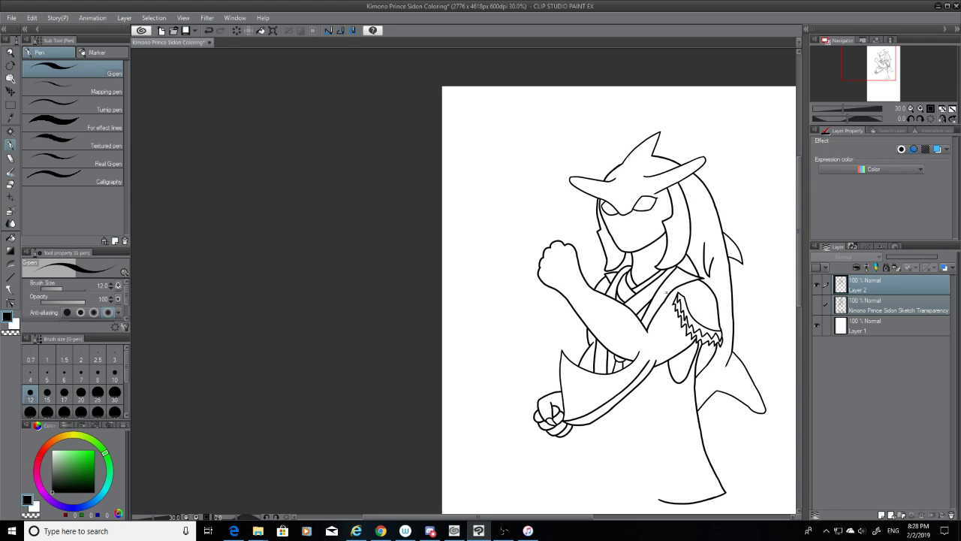
Switch to Internet Explorer and examine the Takamaru trophy image's robe and hakama among the image results as a clothing reference
click(356, 527)
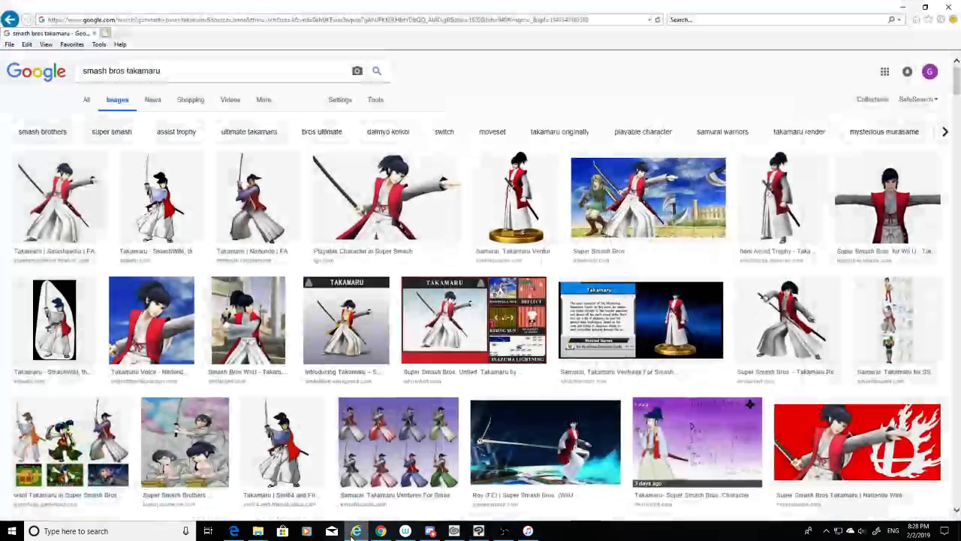
click(545, 207)
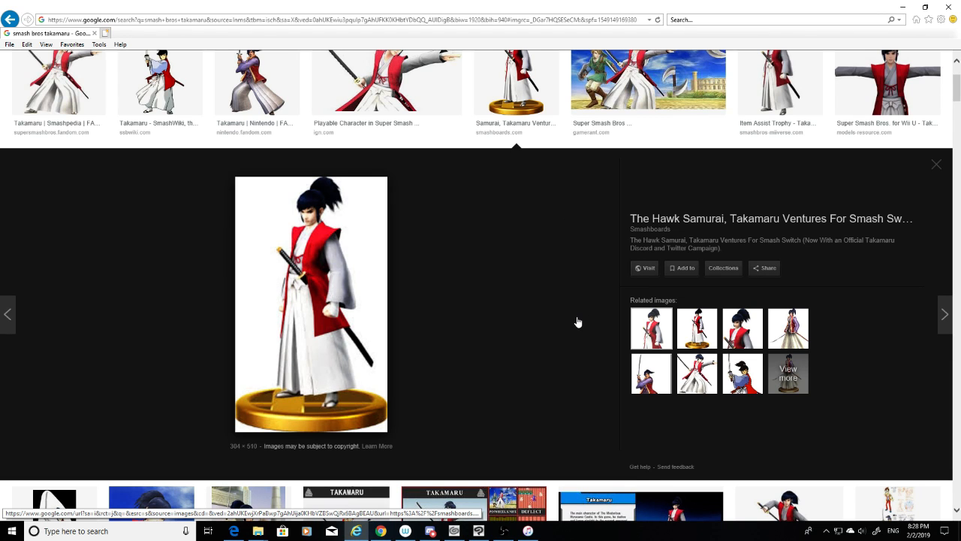
scroll(576, 322, down, 2)
scroll(578, 322, down, 2)
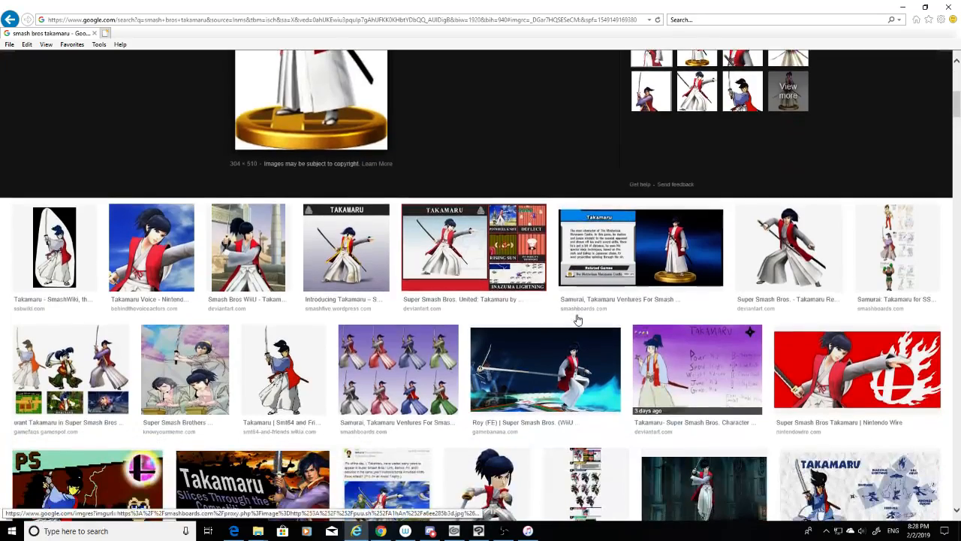
scroll(578, 316, down, 1)
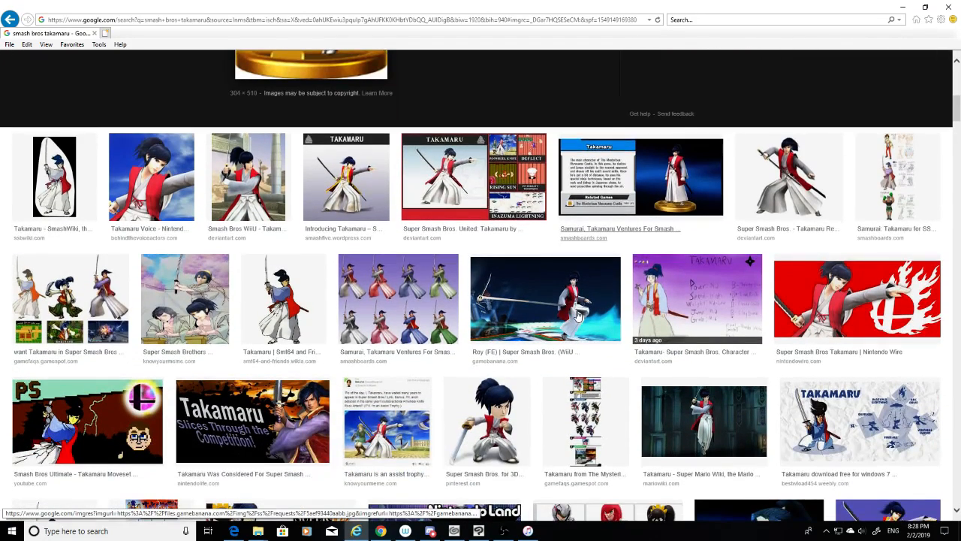
scroll(576, 315, up, 3)
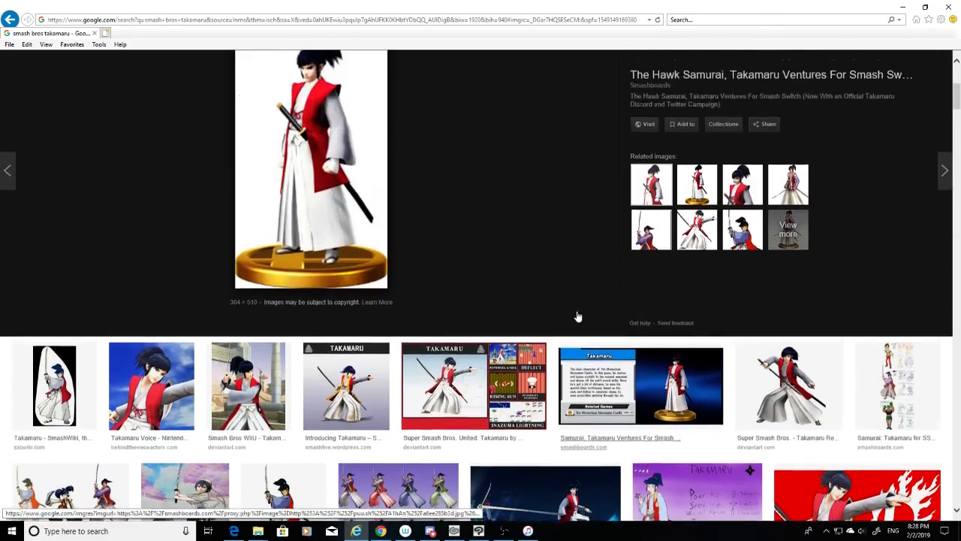
scroll(576, 315, up, 1)
scroll(462, 279, up, 1)
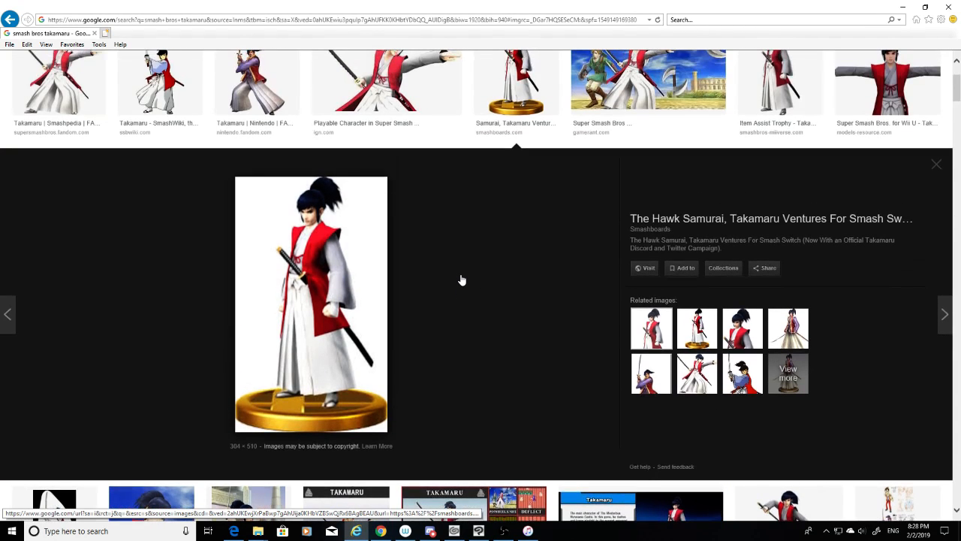
scroll(462, 279, up, 2)
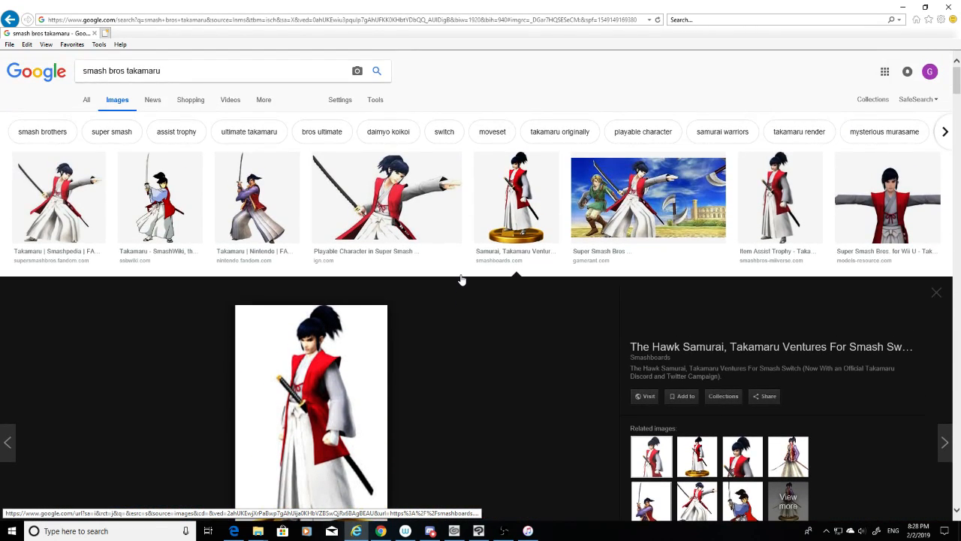
scroll(465, 278, down, 2)
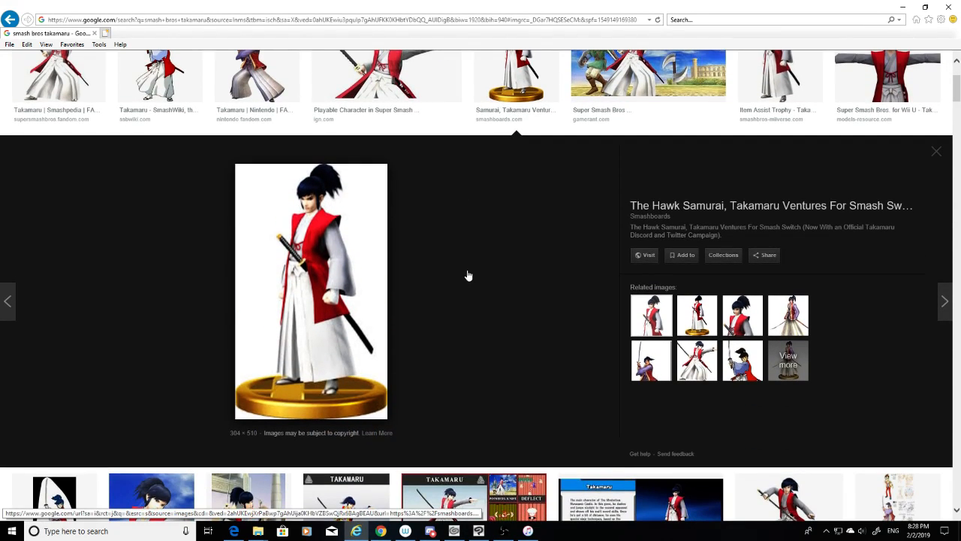
Compare the purple-sleeved Takamaru render and the Wii U model image with the trophy image, and return to Clip Studio Paint
click(787, 317)
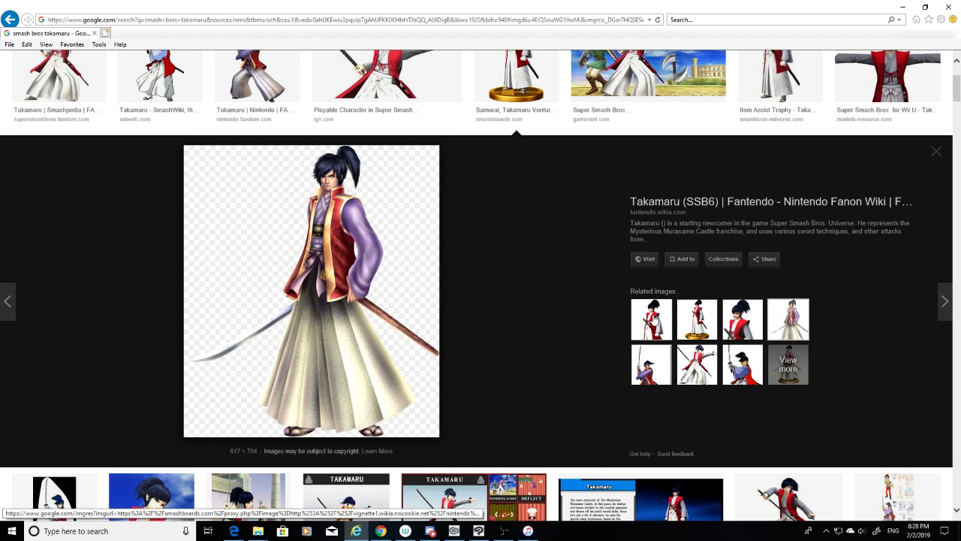
click(654, 320)
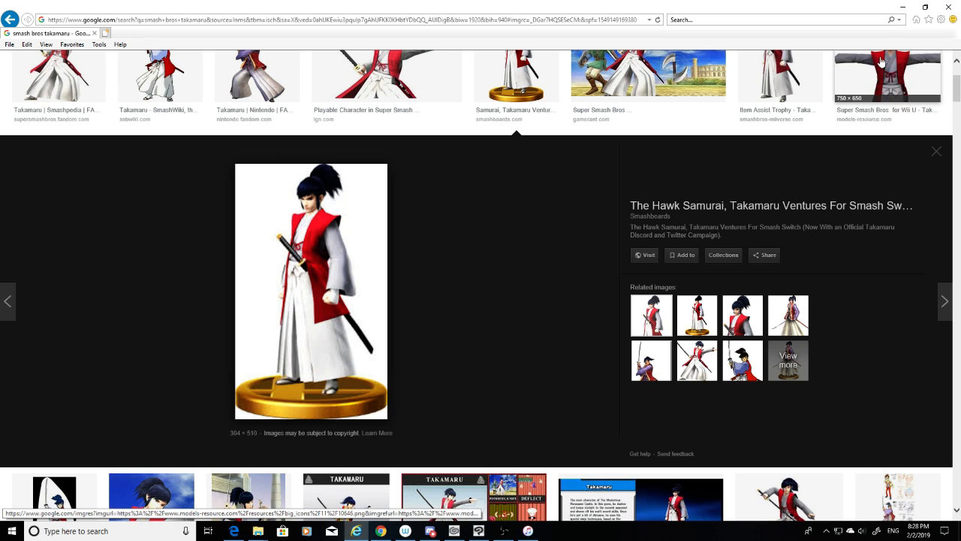
scroll(882, 61, up, 2)
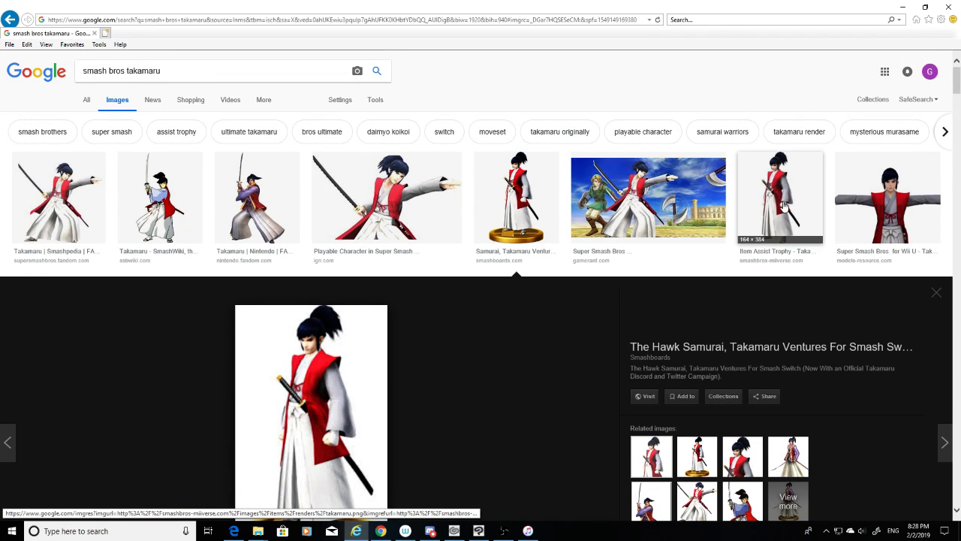
click(894, 202)
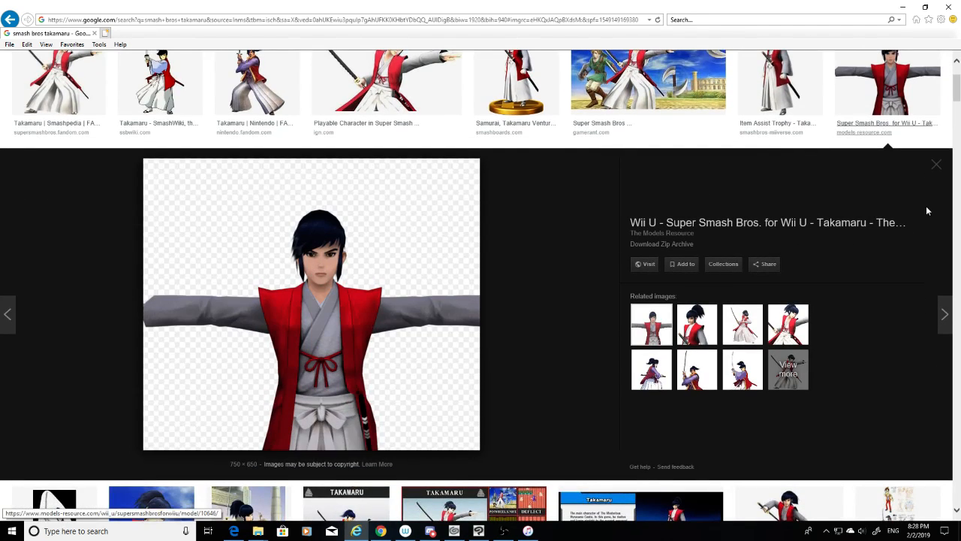
click(909, 6)
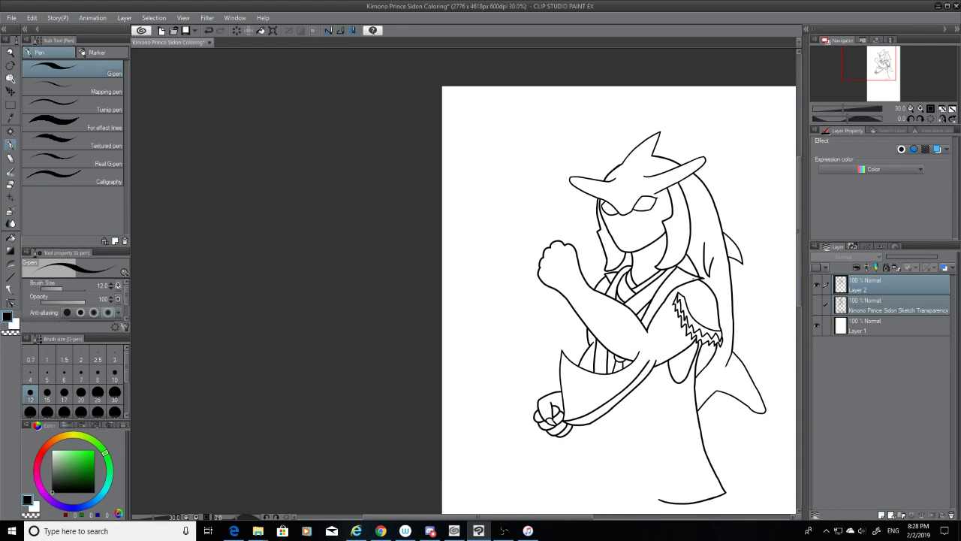
Show the sketch layer again and ink the upper edge of the small flared flap below the lower fist with the G-pen at size 10
scroll(689, 411, up, 3)
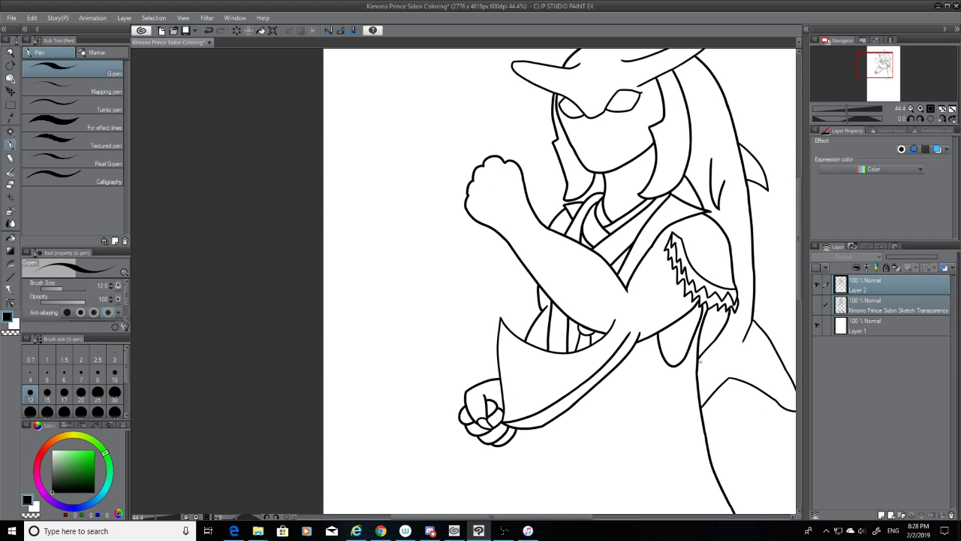
click(817, 306)
mouse_move(800, 234)
mouse_down()
mouse_move(800, 280)
mouse_move(805, 264)
mouse_up()
scroll(525, 394, up, 5)
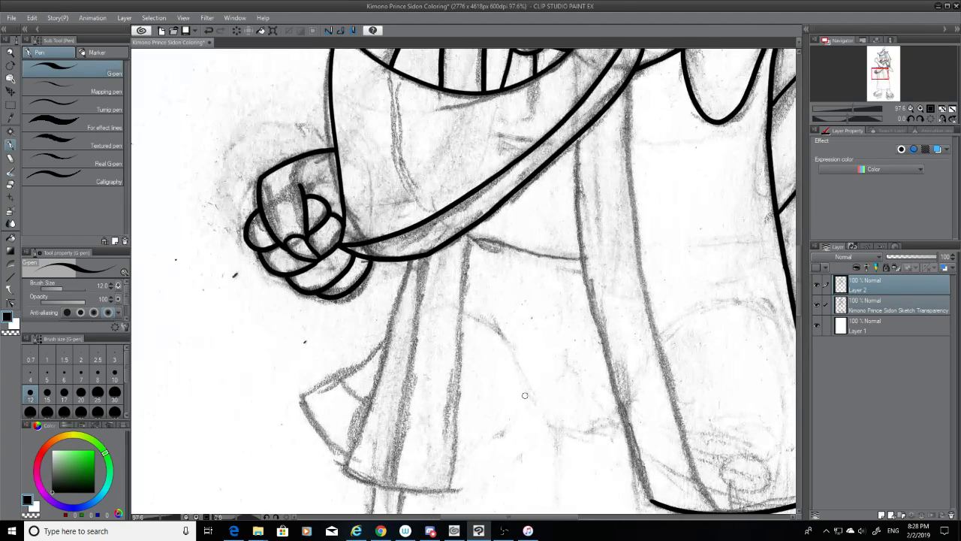
click(114, 379)
drag(450, 516, 425, 517)
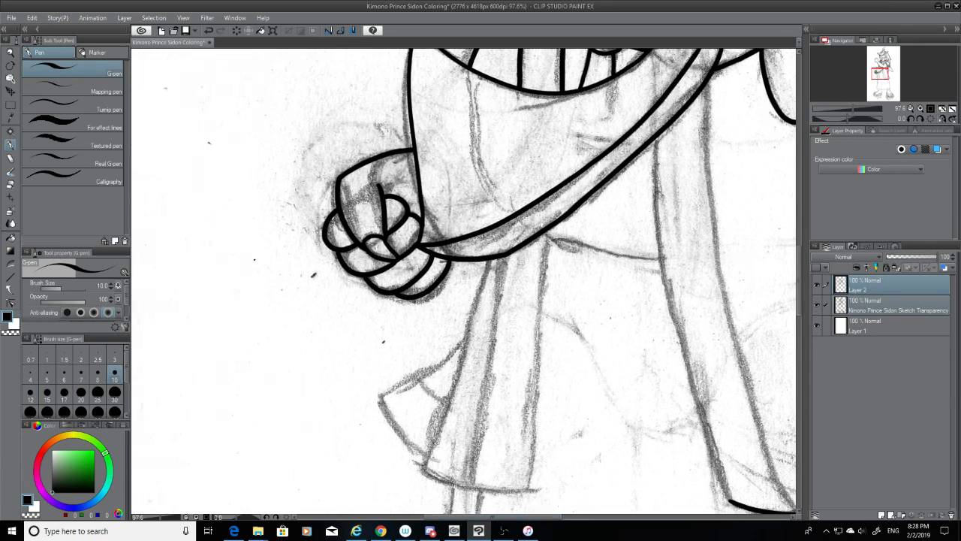
mouse_move(464, 338)
mouse_down()
mouse_move(380, 396)
mouse_move(425, 458)
mouse_up()
key(ctrl+z)
key(ctrl+z)
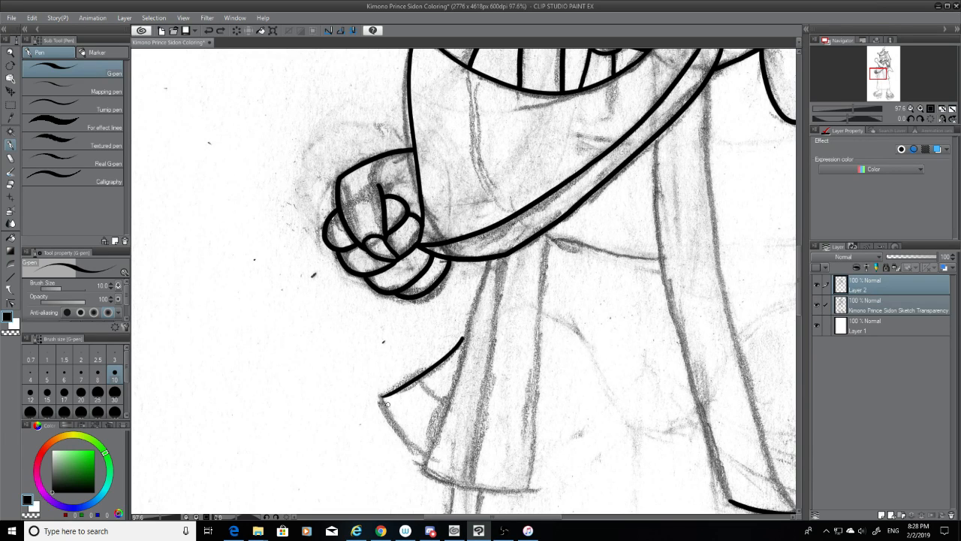
Ink the flap's curved outer edge from its pointed corner down toward the hem
drag(381, 397, 431, 460)
key(ctrl+z)
drag(382, 397, 427, 463)
key(ctrl+z)
drag(382, 397, 432, 456)
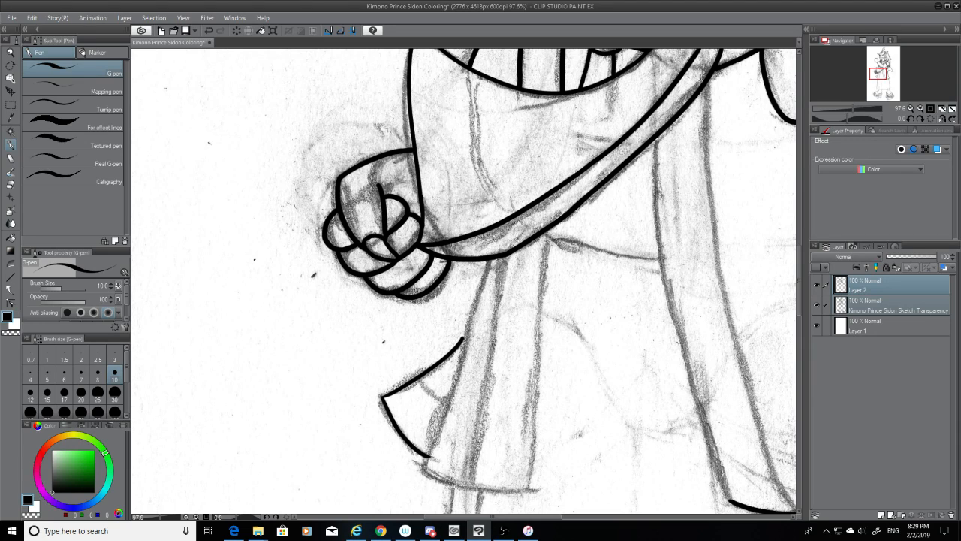
Clean up the flap's outline with the hard eraser at size 20 while the sketch layer is hidden, and show the sketch again
click(11, 184)
click(817, 304)
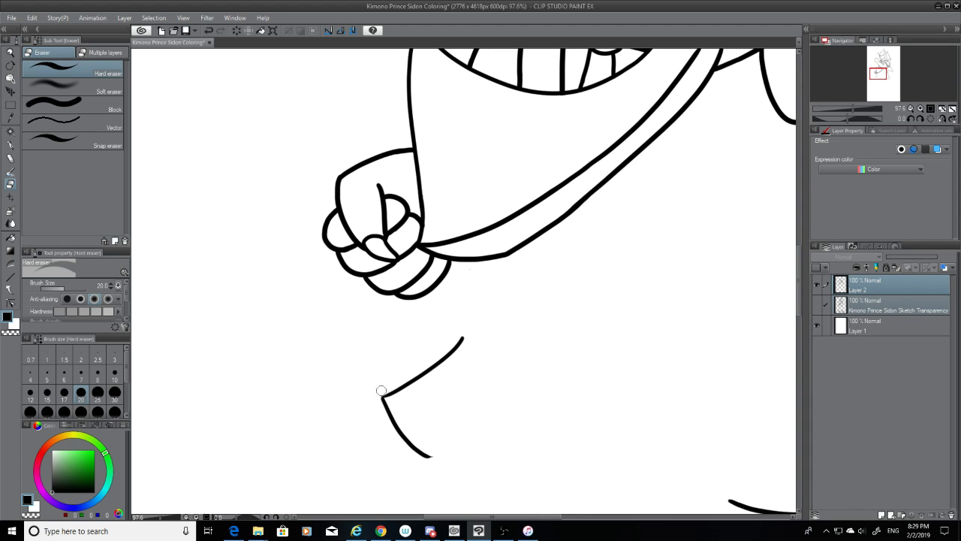
click(817, 306)
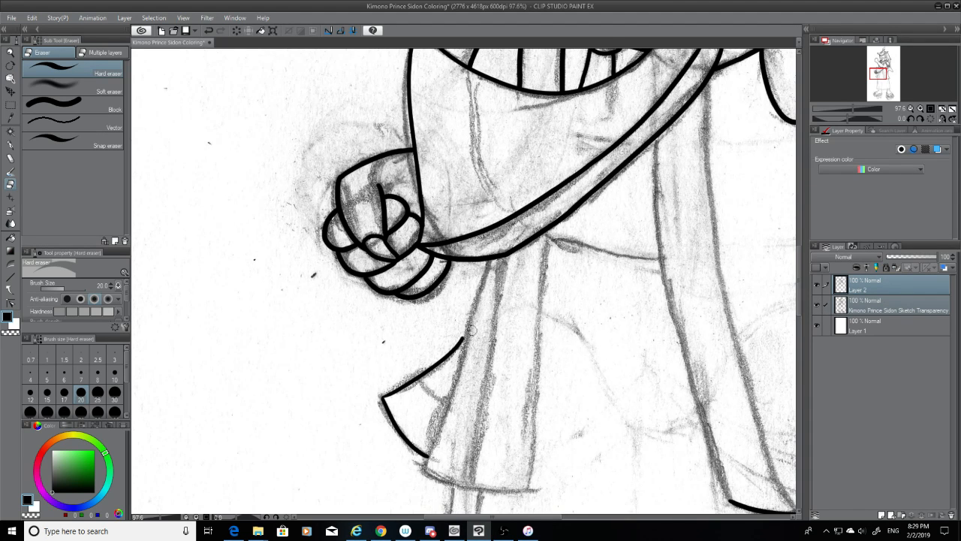
Extend the upper end of the flap's top edge to the adjoining hanging cloth line with the G-pen, checking it without the sketch layer
click(10, 144)
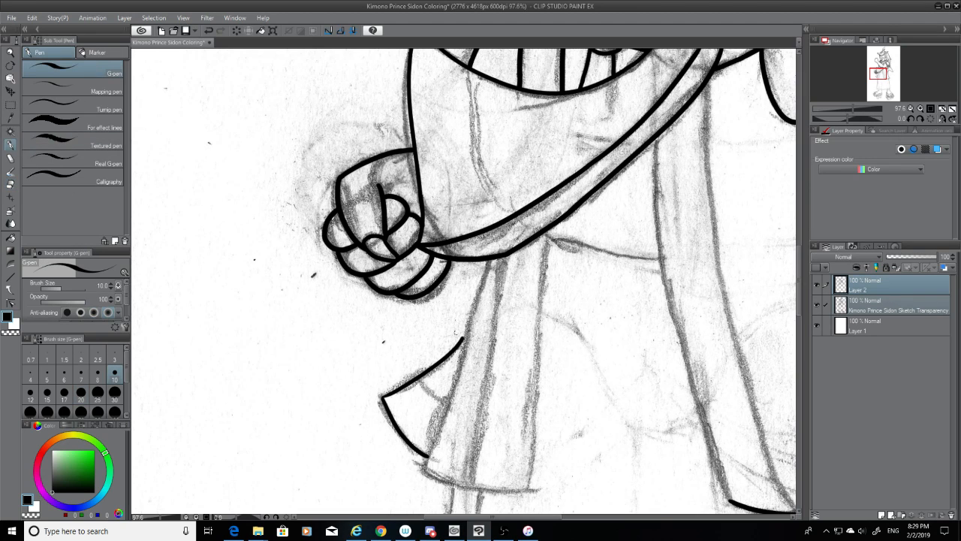
key(ctrl+z)
drag(466, 332, 456, 343)
click(817, 304)
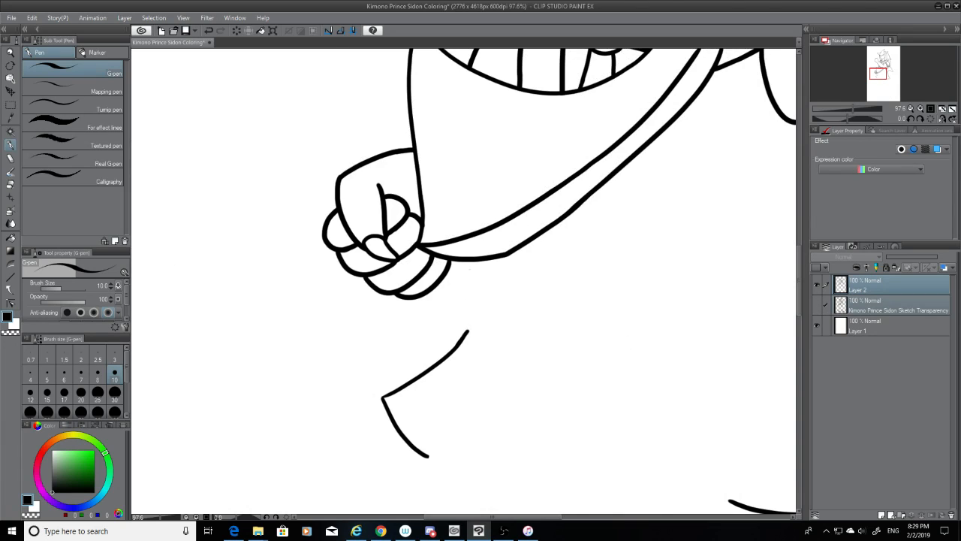
key(ctrl+z)
drag(467, 331, 459, 342)
key(ctrl+z)
key(ctrl+z)
click(817, 305)
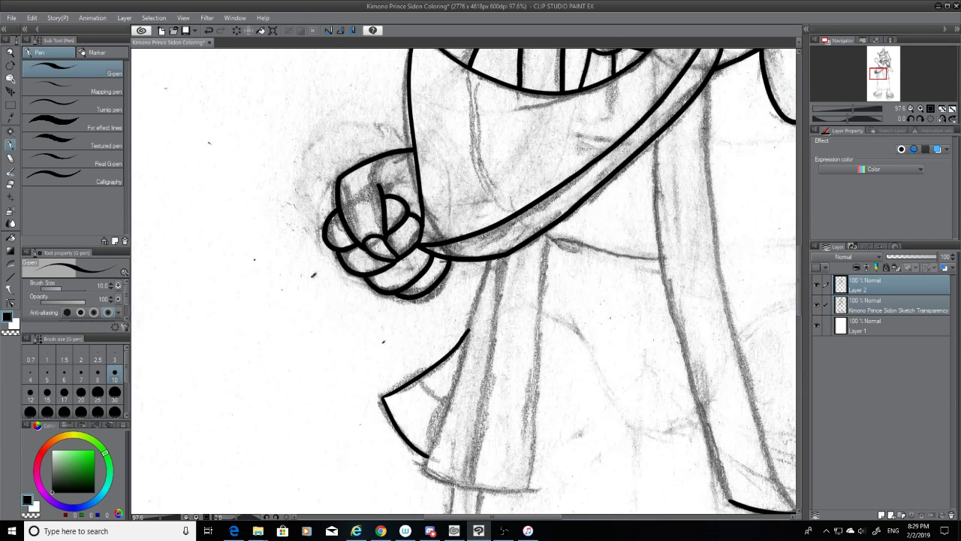
Try to trim the upper end of the flap's top edge with the hard eraser and undo the stroke
click(10, 186)
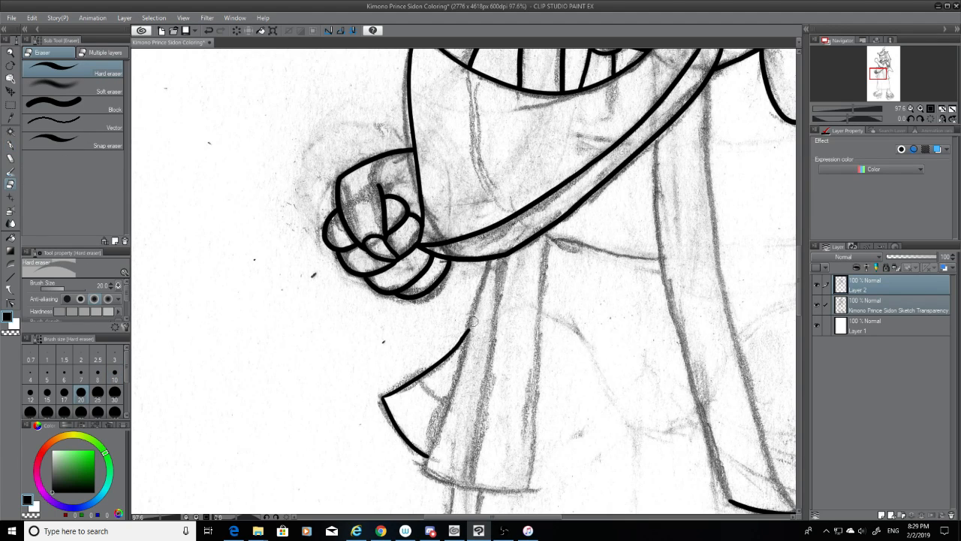
drag(473, 321, 467, 349)
key(ctrl+z)
Ink the hanging cloth's outer edge from the sleeve's lower contour down past the flap with the G-pen at size 12
scroll(465, 360, up, 5)
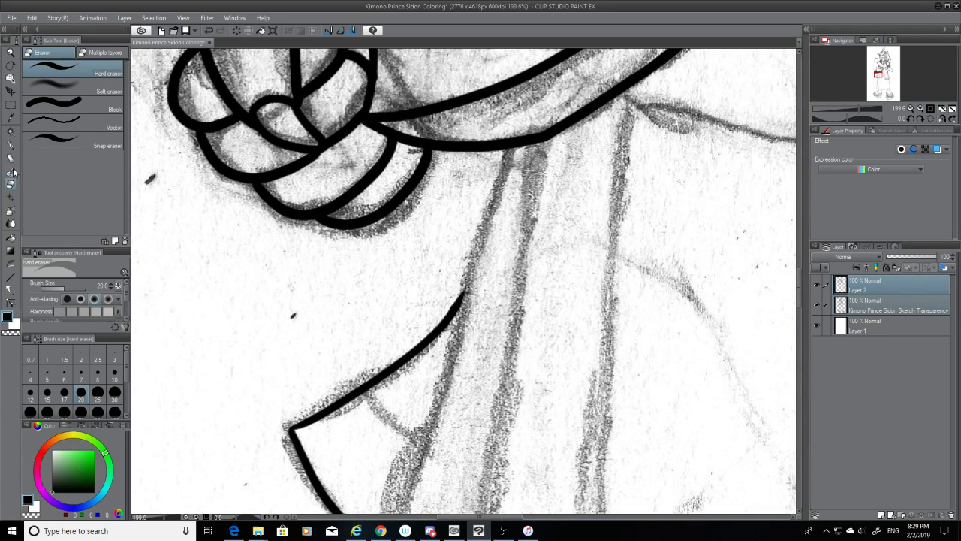
click(11, 145)
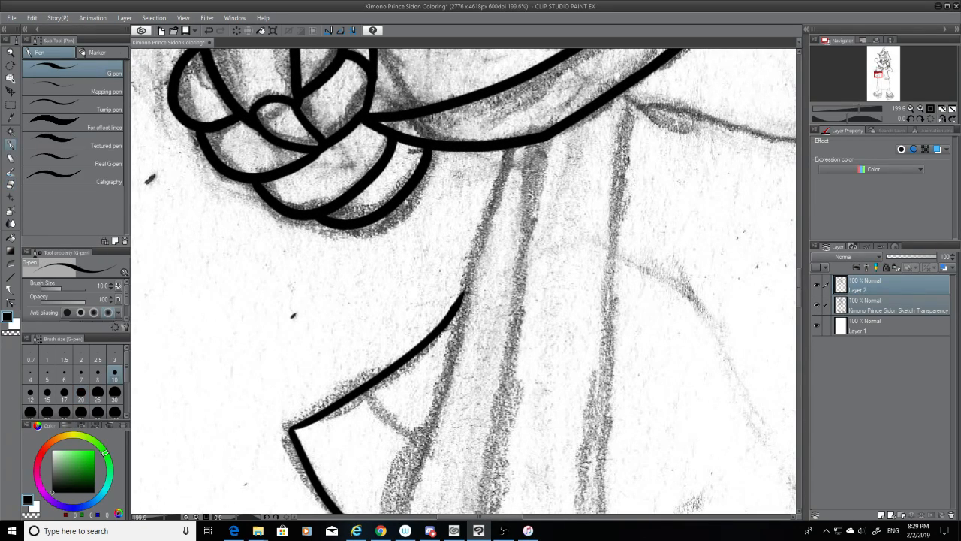
click(30, 392)
drag(512, 146, 411, 459)
key(ctrl+z)
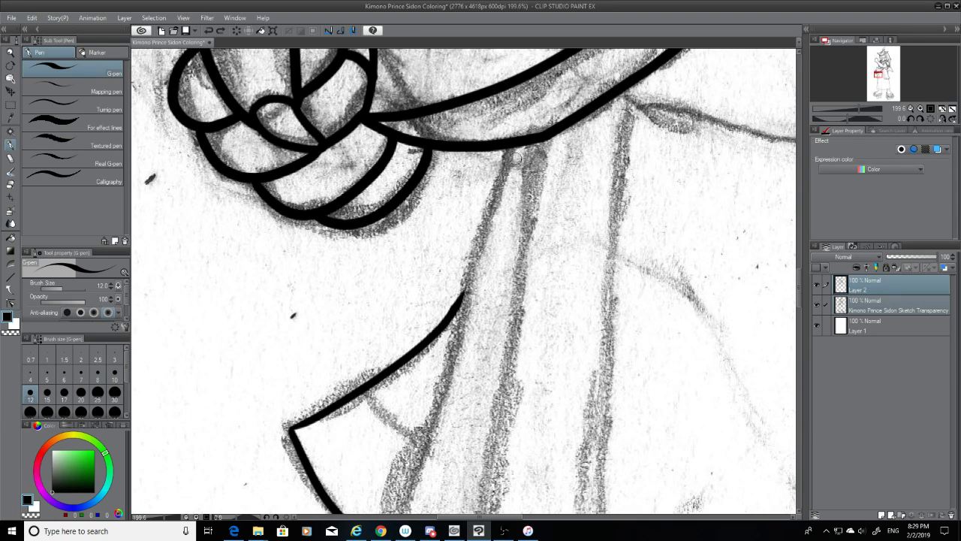
mouse_move(511, 144)
mouse_down()
mouse_move(472, 266)
mouse_move(419, 517)
mouse_up()
key(ctrl+z)
drag(509, 147, 405, 473)
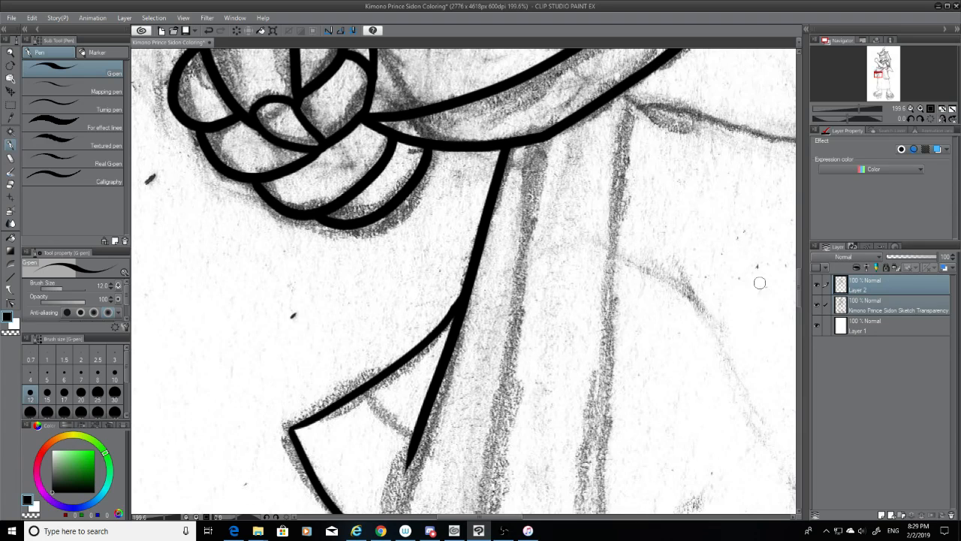
Hide the sketch layer, erase the stray mark beside the new cloth edge with the hard eraser, and show the sketch again
click(817, 303)
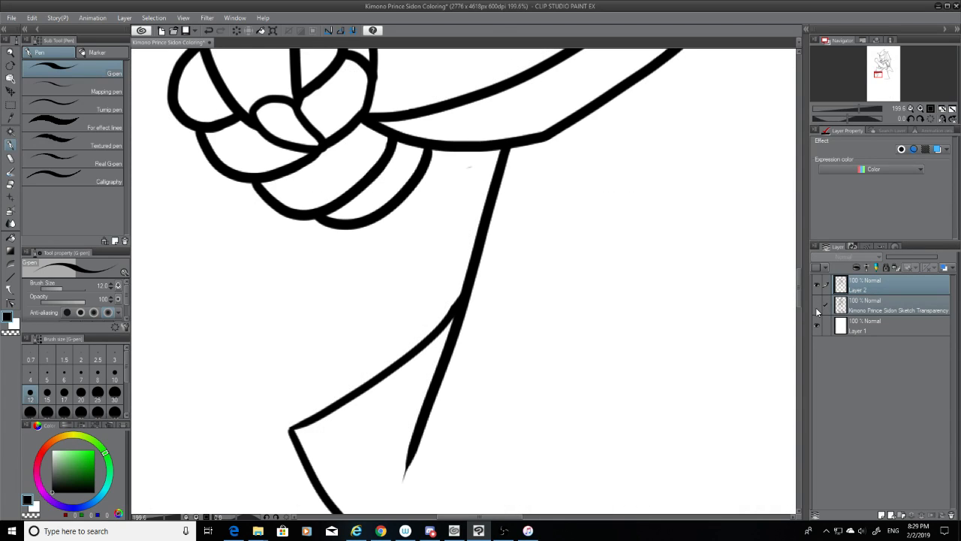
click(11, 184)
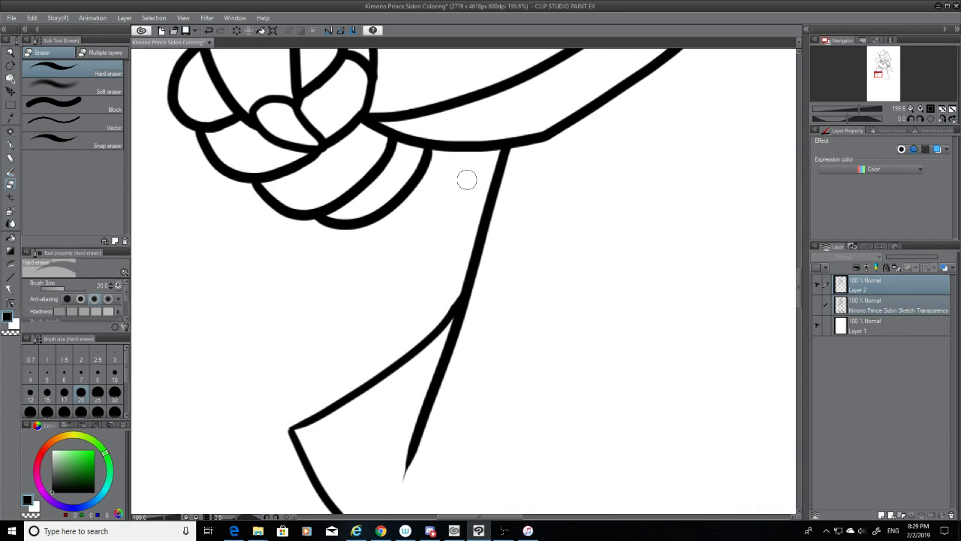
click(817, 303)
Ink the hanging cloth's outer edge from beside the flap down to its lower corner and along the hem with the G-pen at size 12
drag(799, 283, 798, 298)
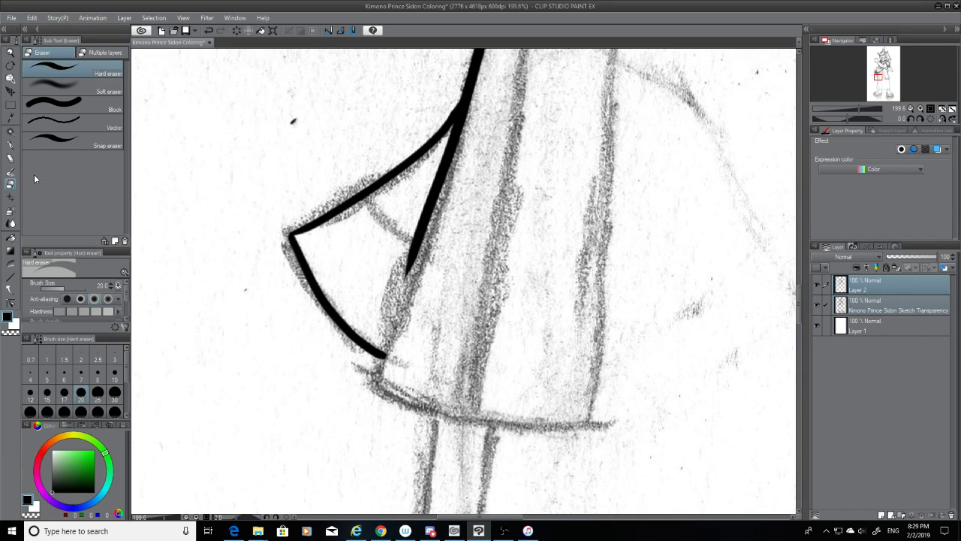
click(10, 145)
drag(412, 257, 367, 415)
key(ctrl+z)
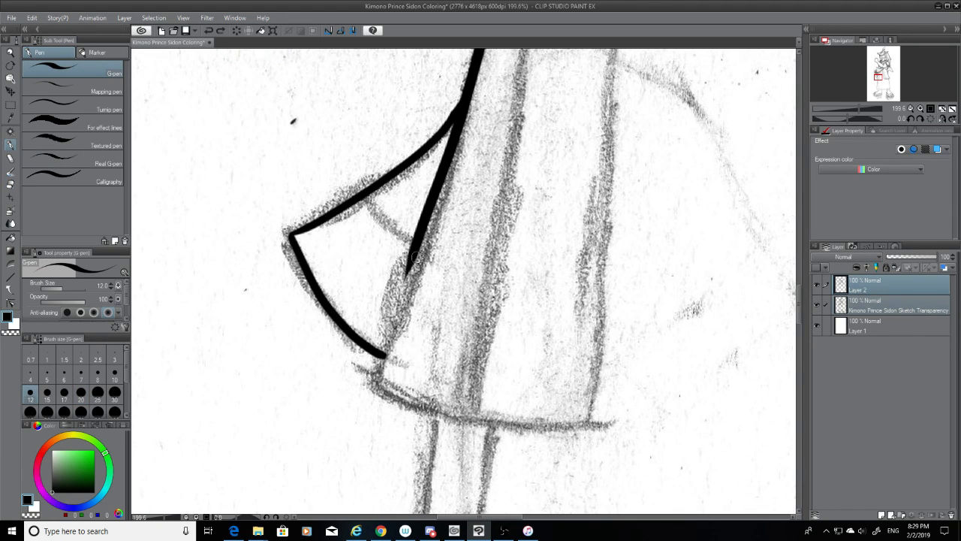
drag(412, 257, 382, 397)
key(ctrl+z)
drag(415, 245, 373, 390)
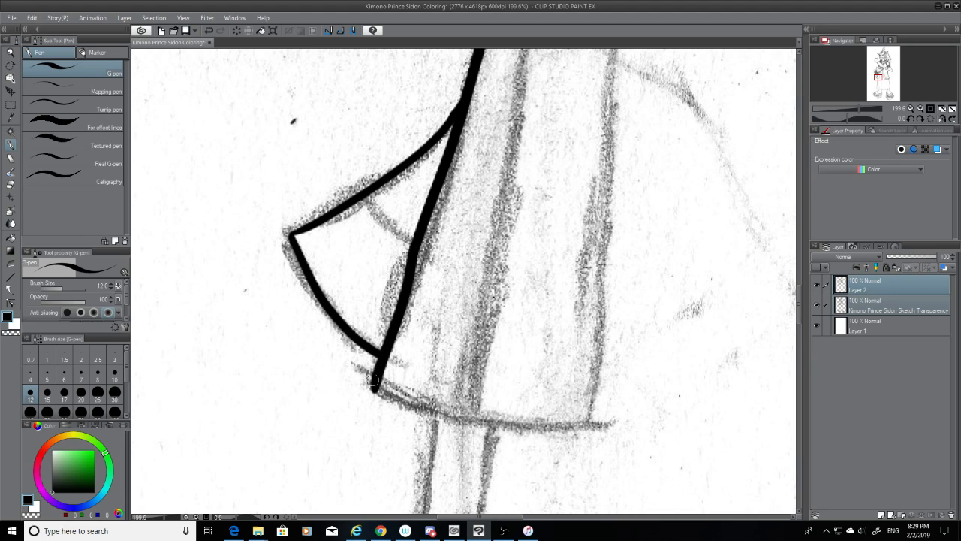
key(ctrl+z)
mouse_move(415, 245)
mouse_down()
mouse_move(371, 389)
mouse_move(488, 427)
mouse_move(567, 431)
mouse_move(598, 419)
mouse_up()
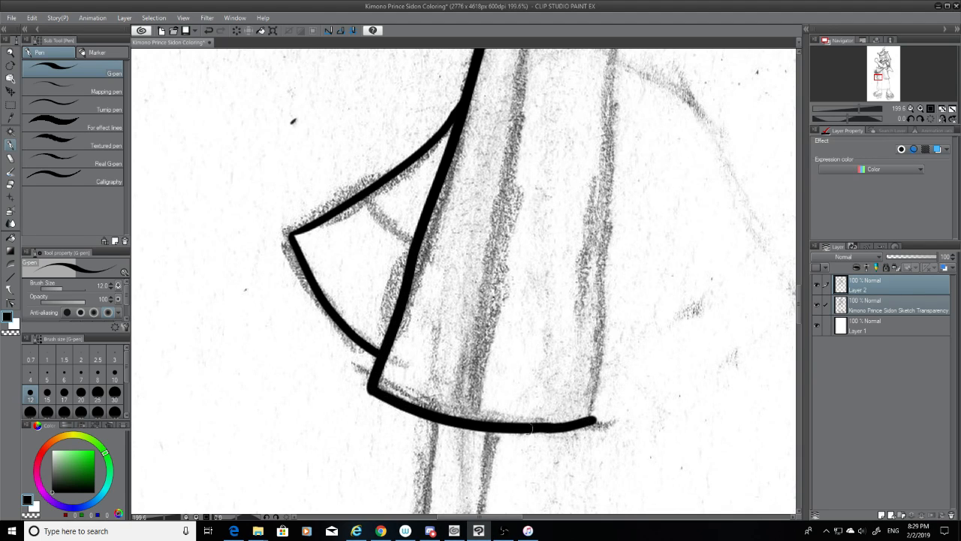
Redraw the end of the hanging cloth's hem farthest from the flap with the G-pen, checking it without the sketch layer
key(ctrl+z)
drag(529, 428, 595, 418)
key(ctrl+z)
key(ctrl+z)
drag(536, 428, 601, 420)
key(ctrl+z)
key(ctrl+z)
click(816, 303)
key(ctrl+z)
drag(536, 428, 584, 423)
click(816, 304)
Ink the hanging cloth's inner edge from the sleeve's lower contour down to the hem with the G-pen, redoing the stroke until it follows the sketch
scroll(559, 357, down, 5)
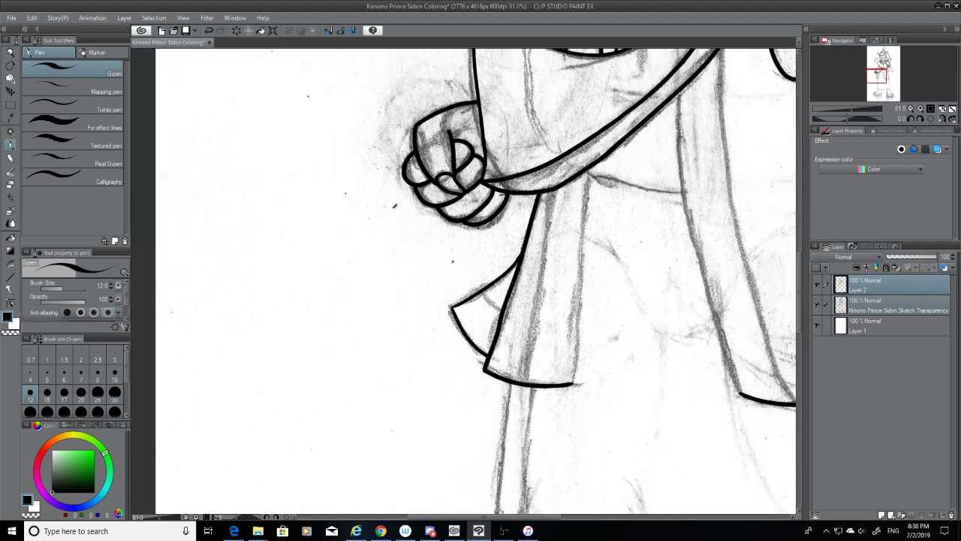
scroll(721, 342, up, 3)
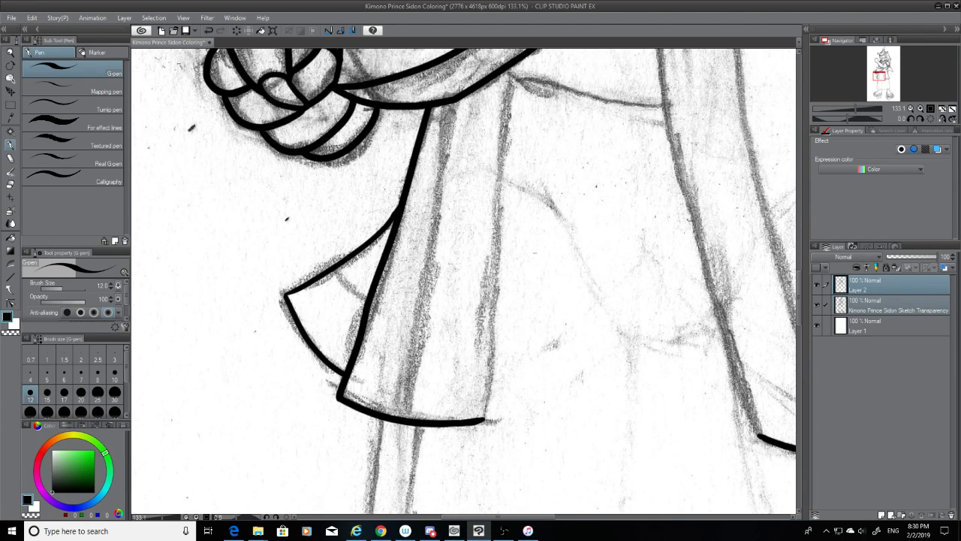
drag(513, 63, 483, 417)
key(ctrl+z)
drag(511, 63, 456, 449)
key(ctrl+z)
drag(514, 65, 487, 422)
key(ctrl+z)
drag(514, 64, 478, 458)
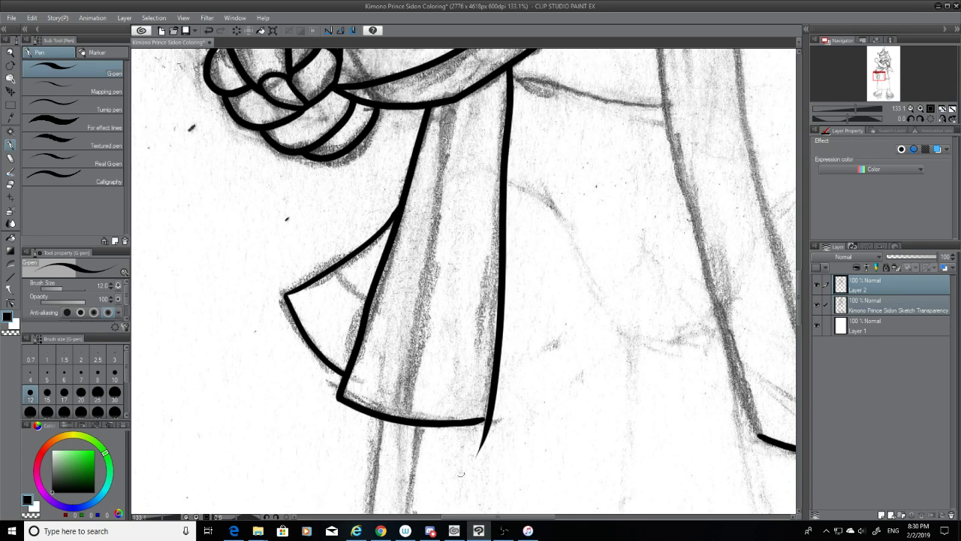
key(ctrl+z)
drag(514, 62, 471, 407)
key(ctrl+z)
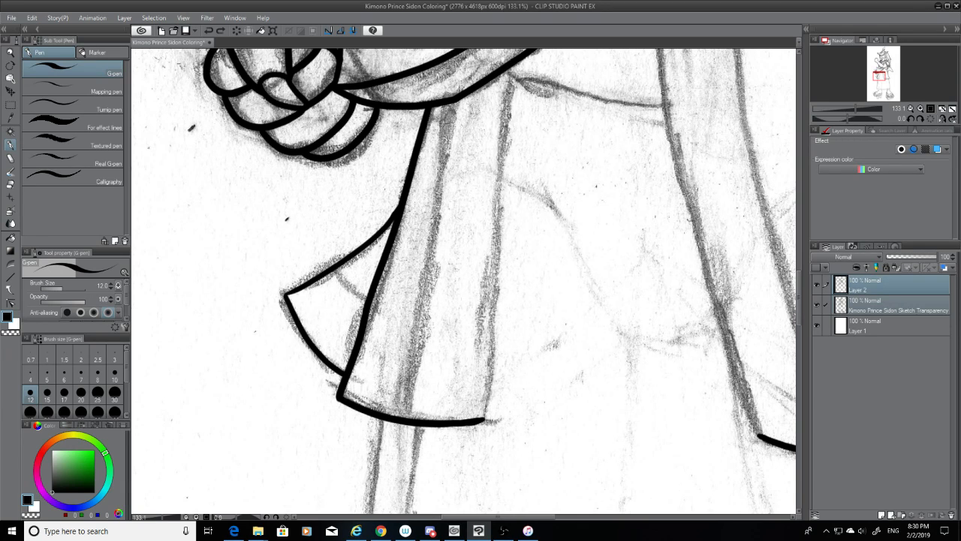
drag(512, 64, 473, 392)
key(ctrl+z)
drag(509, 61, 478, 448)
Check the cloth without the sketch layer and close the gap between its inner edge and the hem with the G-pen
click(818, 304)
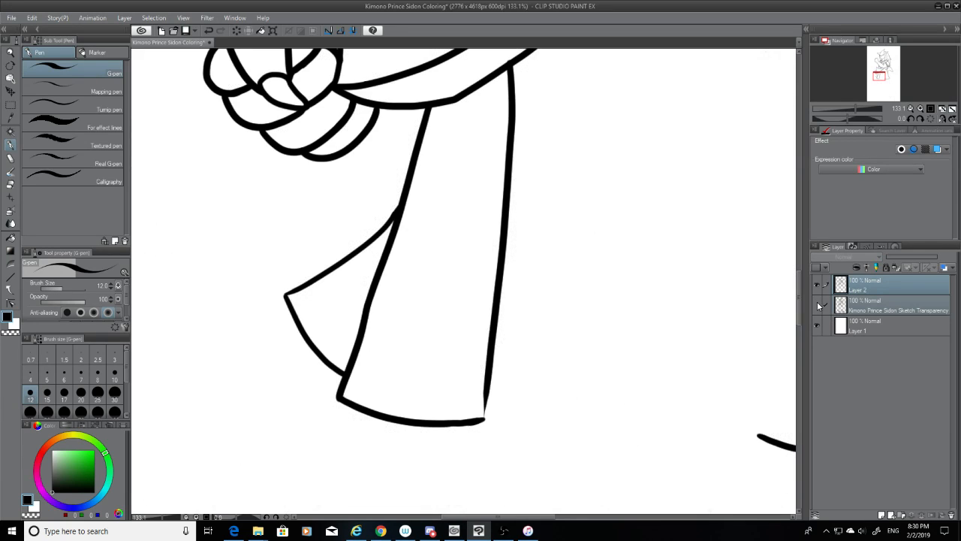
click(9, 161)
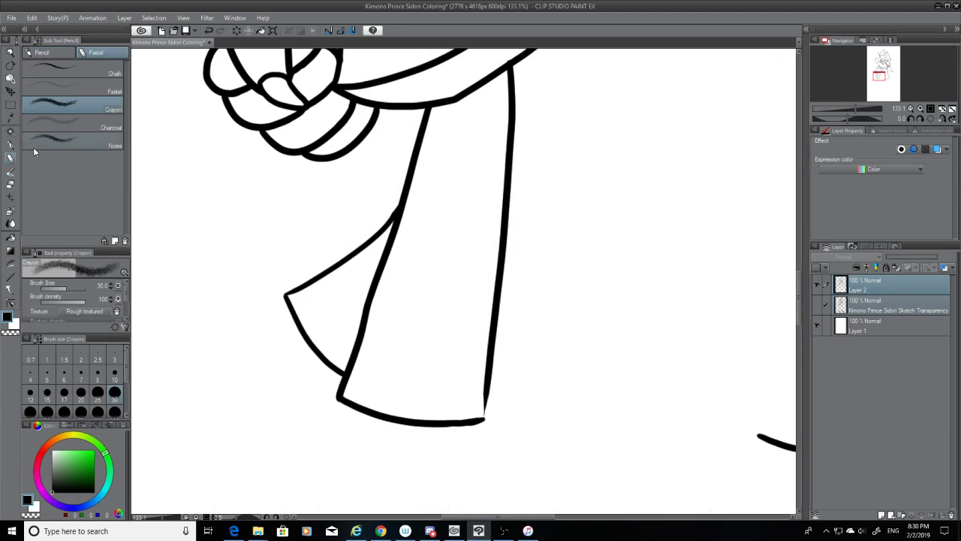
click(11, 184)
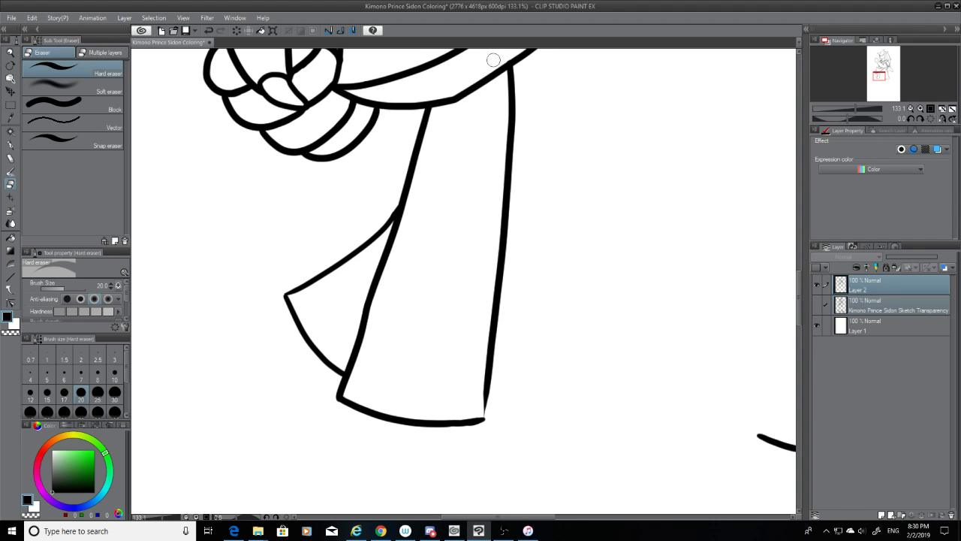
click(817, 304)
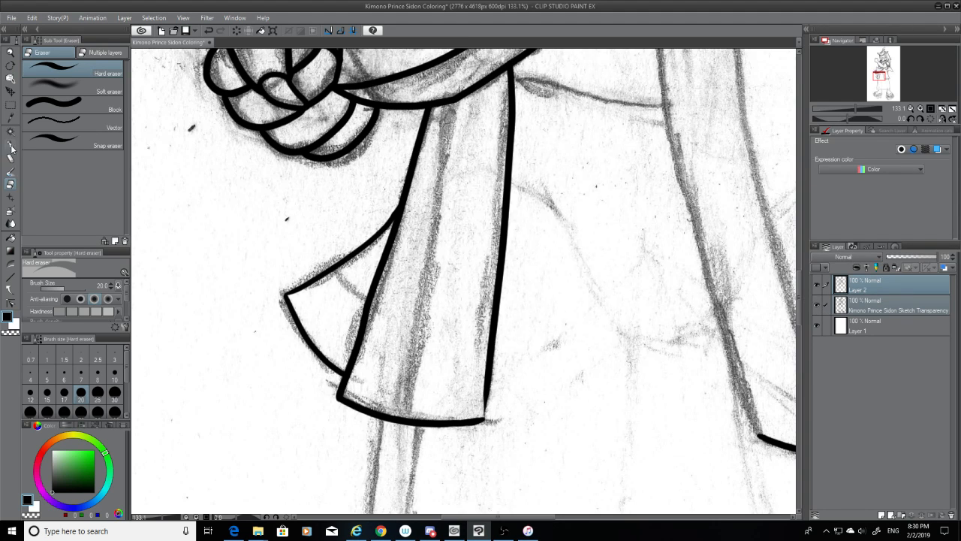
click(10, 145)
drag(487, 380, 486, 422)
key(ctrl+z)
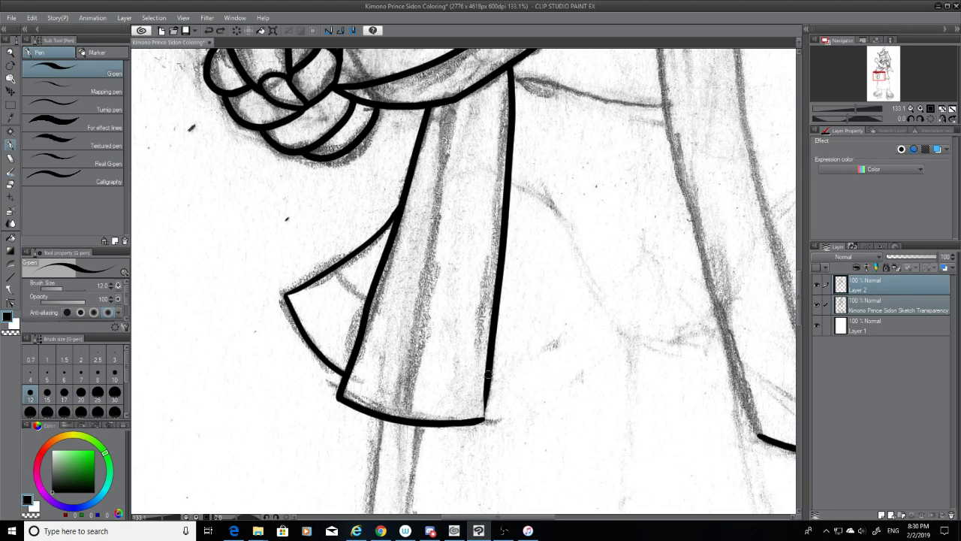
drag(488, 377, 484, 414)
key(ctrl+z)
drag(487, 378, 484, 415)
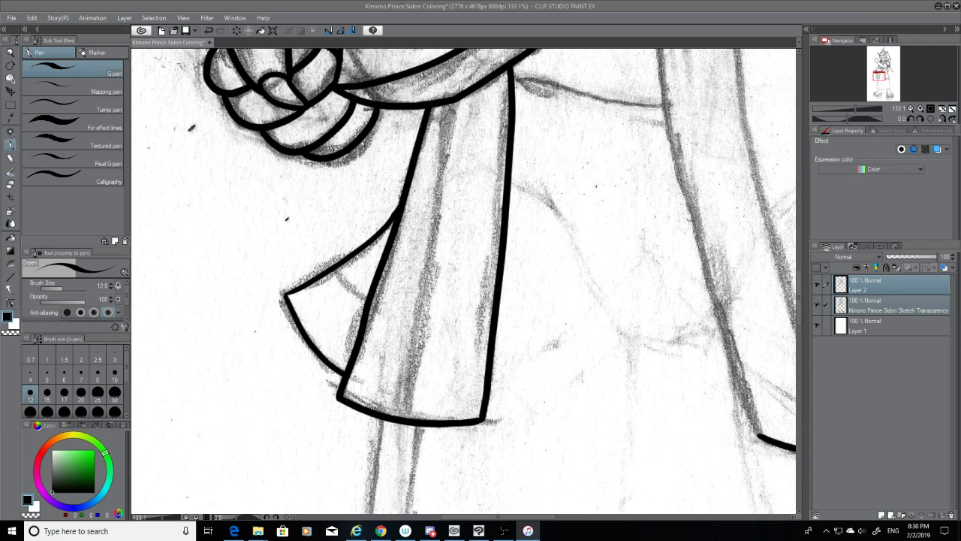
Ink the curved line from the hanging cloth's upper end across to the sketched long strip with the G-pen, checking it without the sketch layer
key(alt+Tab)
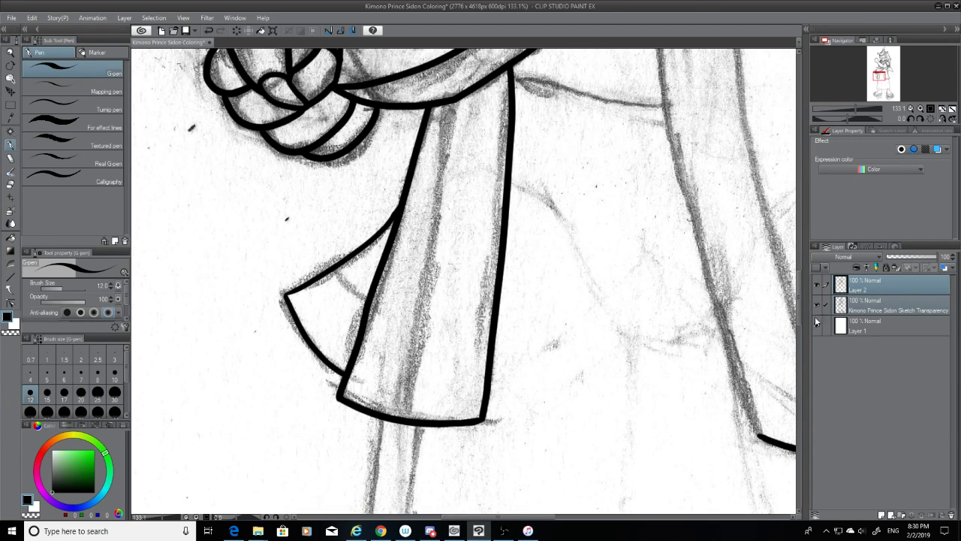
drag(800, 285, 801, 239)
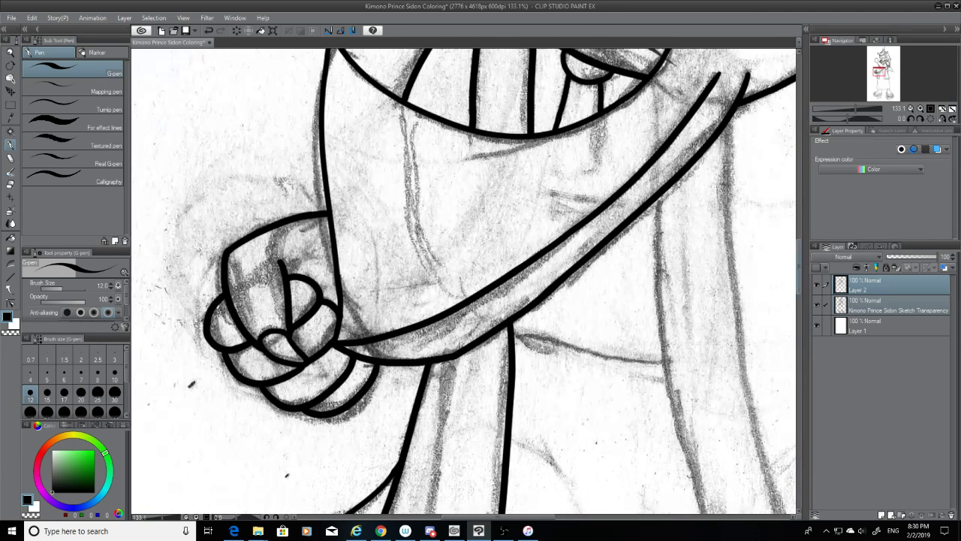
mouse_move(514, 333)
mouse_down()
mouse_move(699, 370)
mouse_move(676, 363)
mouse_move(681, 377)
mouse_up()
click(11, 184)
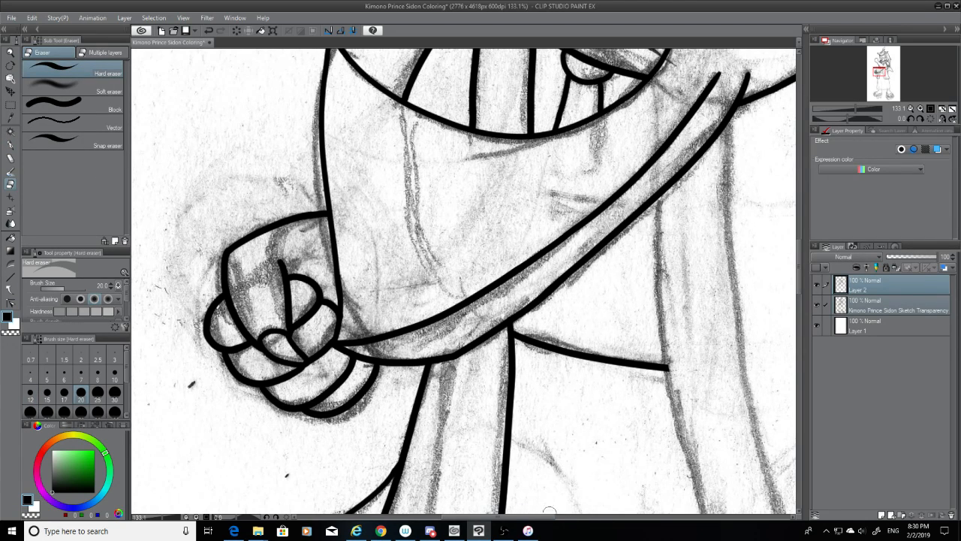
drag(551, 517, 576, 518)
click(817, 306)
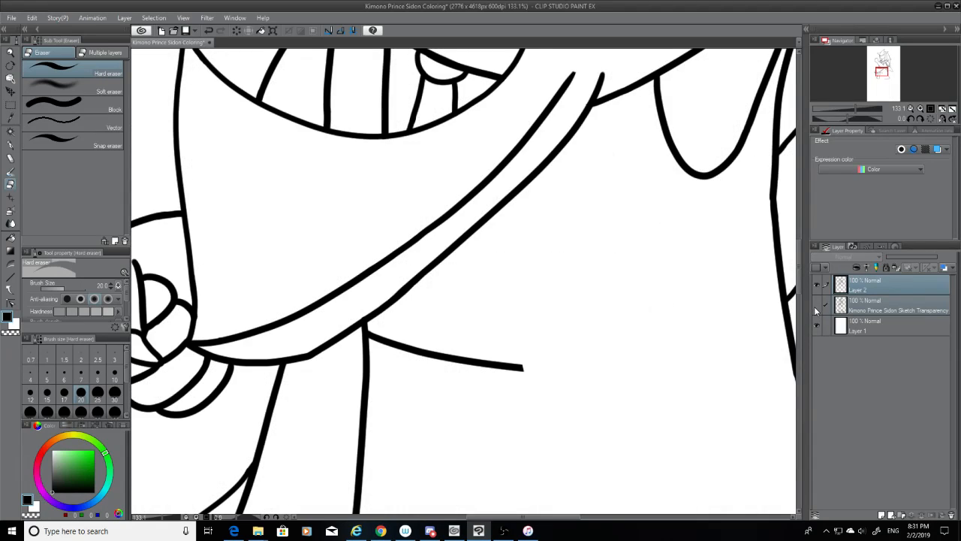
click(816, 306)
Ink the upper parts of both edges of the long strip below the sleeve's contour with the G-pen
click(10, 144)
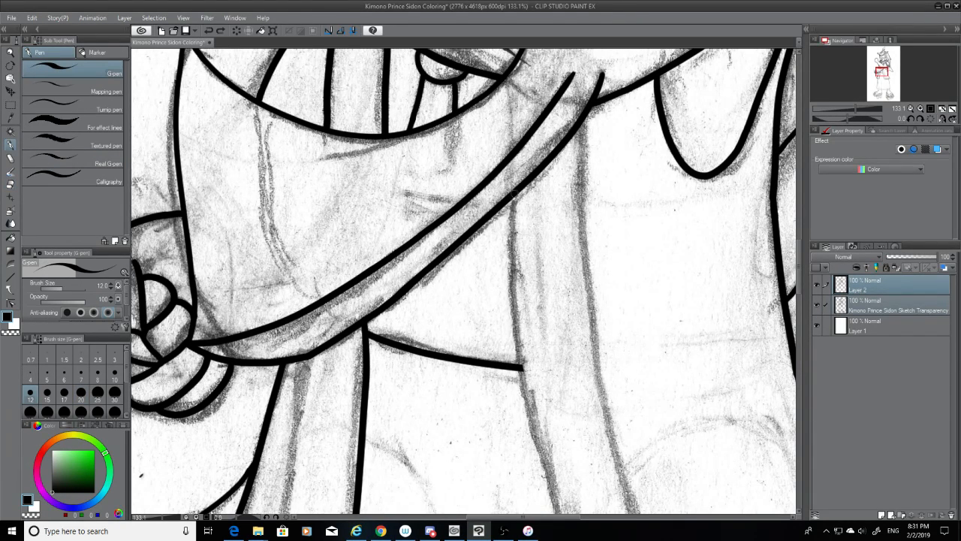
drag(514, 194, 562, 480)
key(ctrl+z)
drag(514, 196, 554, 482)
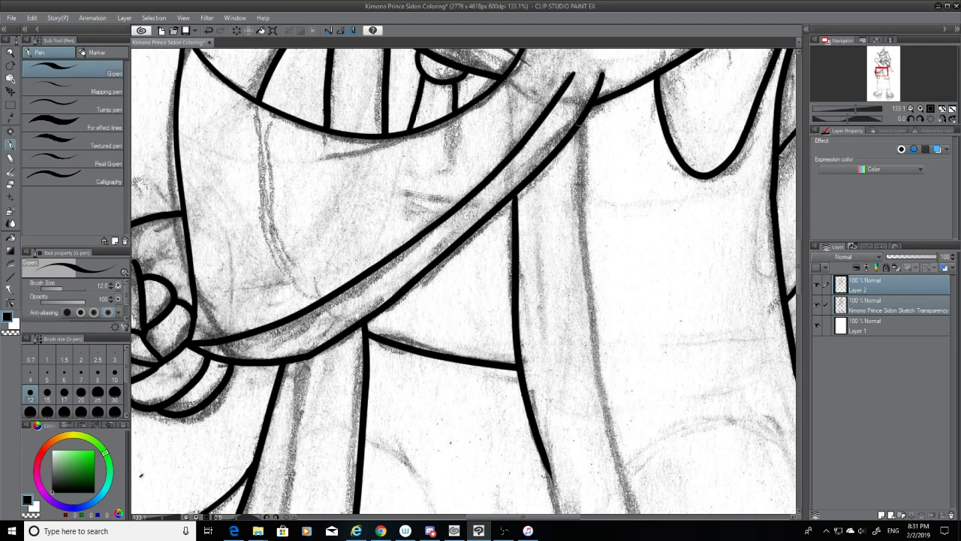
drag(588, 108, 605, 398)
key(ctrl+z)
drag(583, 118, 633, 514)
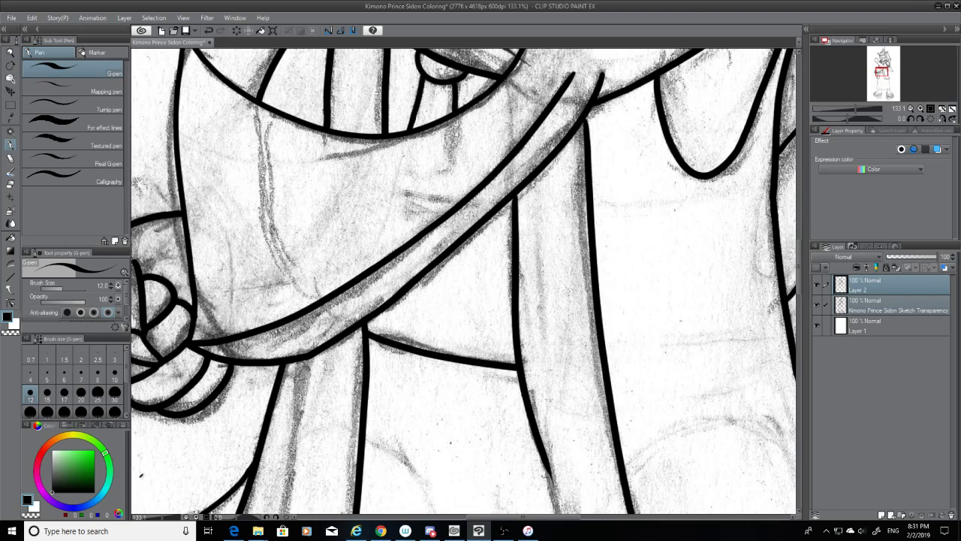
key(ctrl+z)
drag(584, 117, 624, 514)
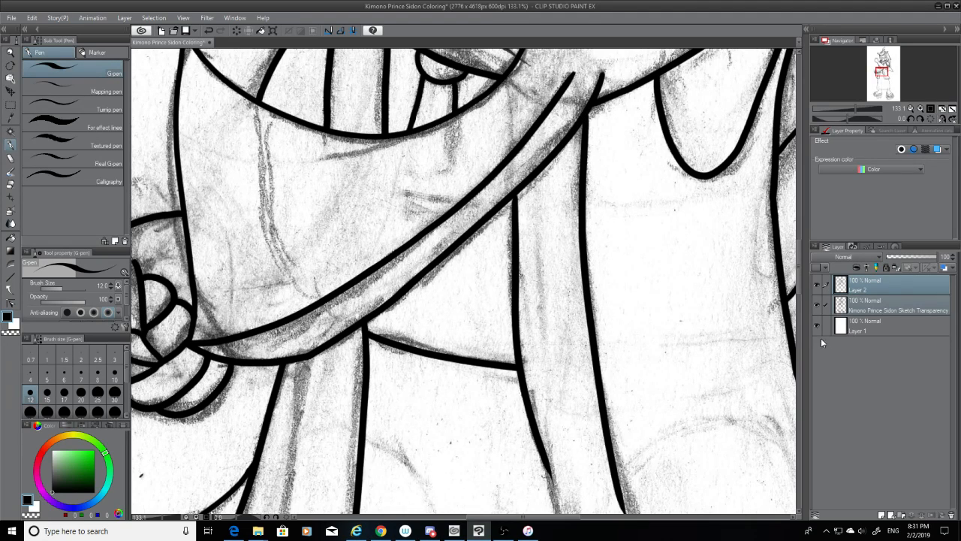
Trim the tapered lower ends of both long strip edges with the hard eraser at size 20, checking them without the sketch layer
scroll(801, 293, down, 6)
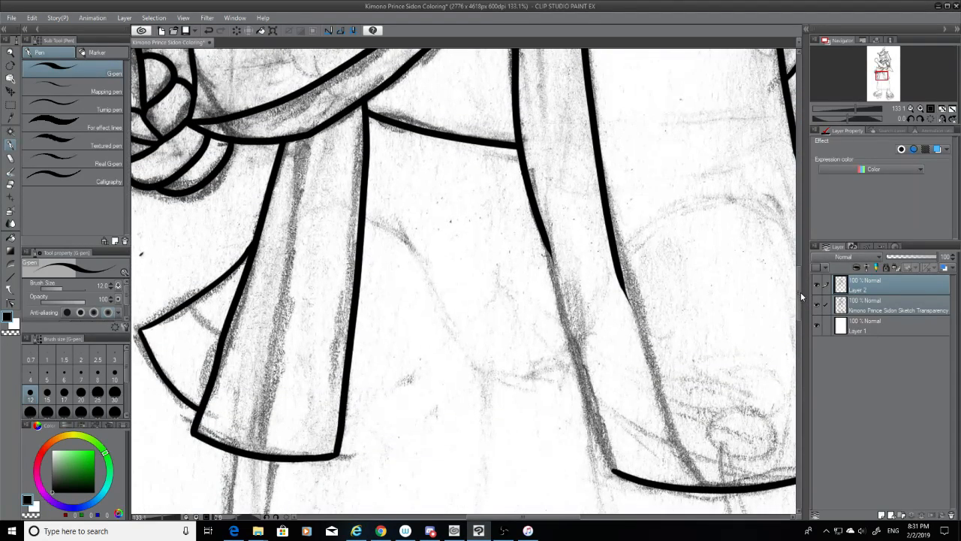
scroll(799, 285, up, 4)
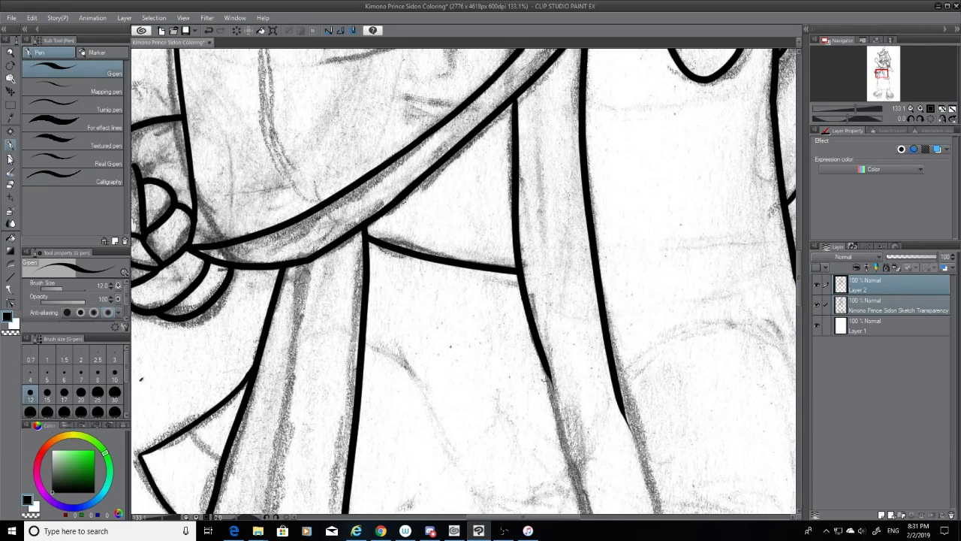
click(10, 184)
mouse_move(624, 425)
mouse_down()
mouse_move(622, 412)
mouse_move(633, 437)
mouse_move(579, 290)
mouse_move(615, 363)
mouse_move(595, 310)
mouse_up()
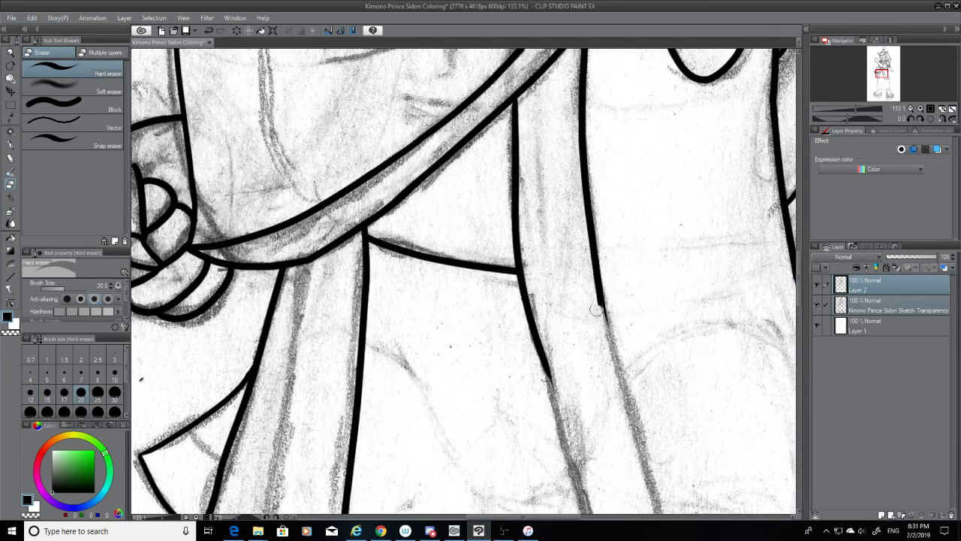
click(818, 304)
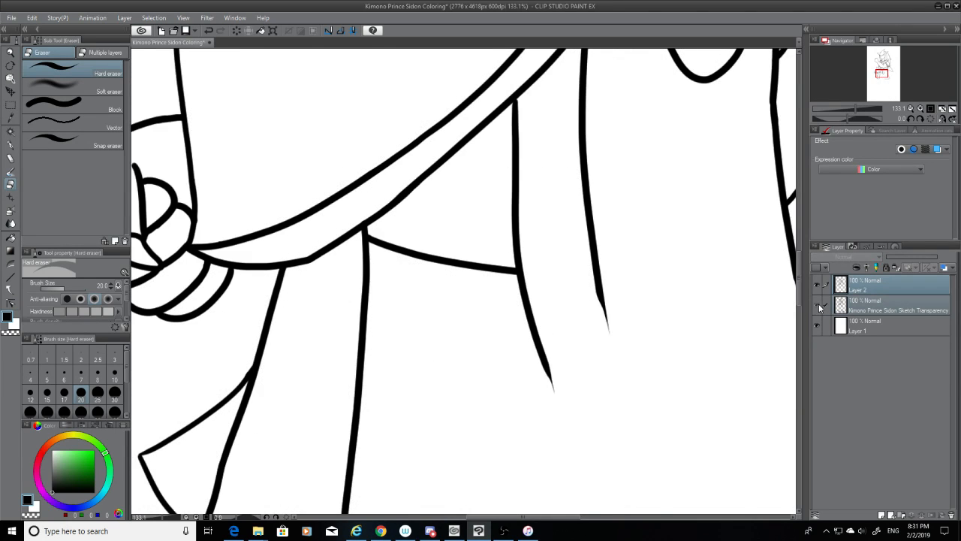
click(819, 303)
drag(542, 384, 552, 373)
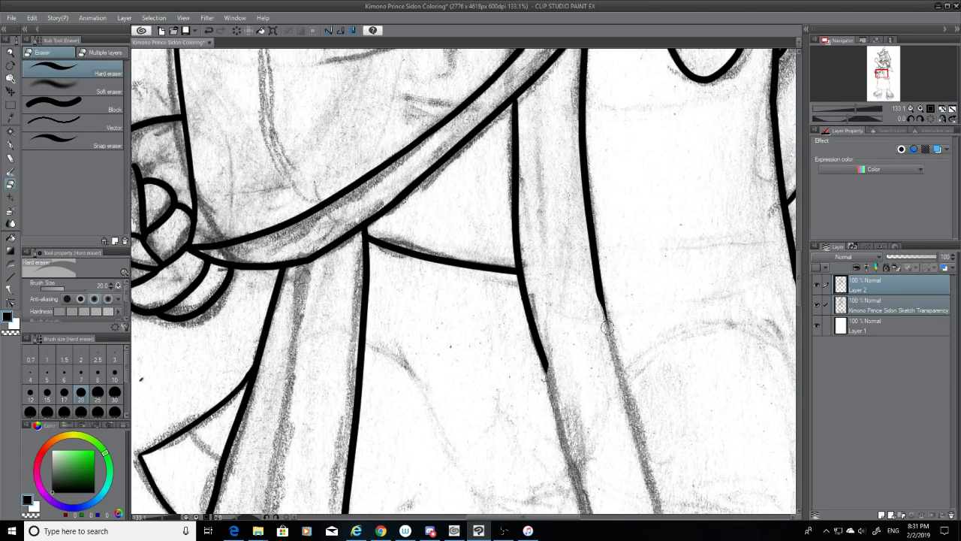
drag(608, 327, 598, 301)
Extend the long strip's far edge from its trimmed end down across the curved hem line with the G-pen, checking it without the sketch layer
key(p)
scroll(801, 291, down, 4)
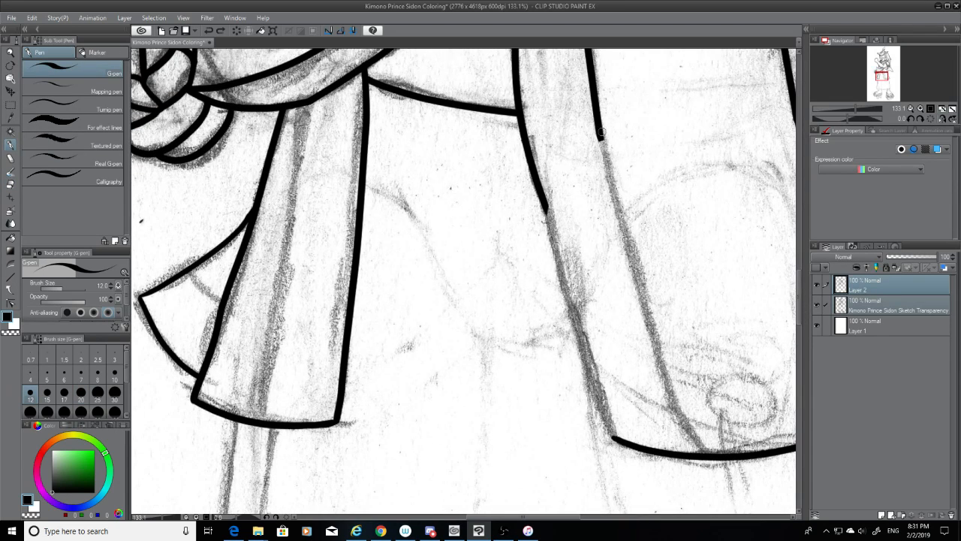
drag(601, 134, 703, 479)
key(ctrl+z)
drag(601, 134, 722, 471)
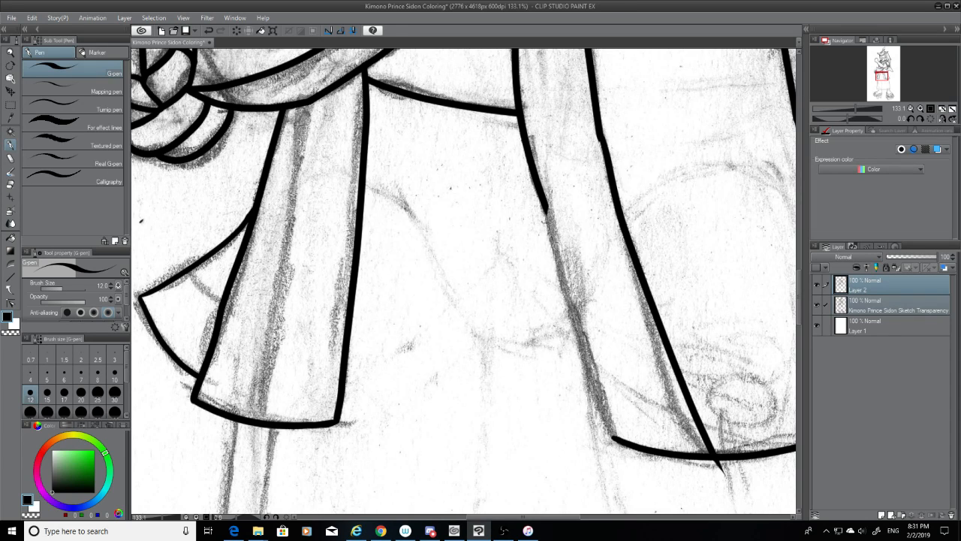
key(ctrl+z)
drag(603, 143, 713, 471)
key(ctrl+z)
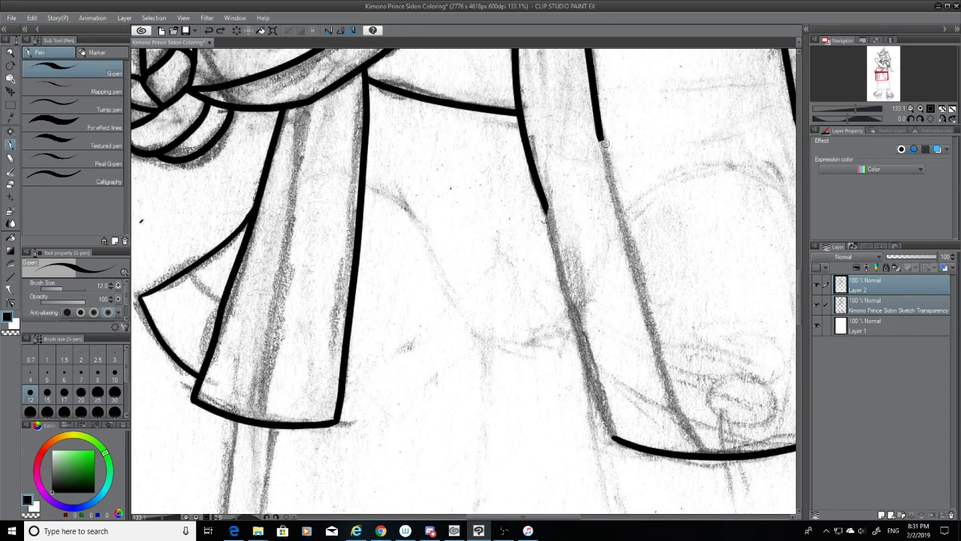
mouse_move(604, 144)
mouse_down()
mouse_move(605, 177)
mouse_move(712, 446)
mouse_up()
key(ctrl+z)
mouse_move(602, 139)
mouse_down()
mouse_move(646, 310)
mouse_move(703, 447)
mouse_up()
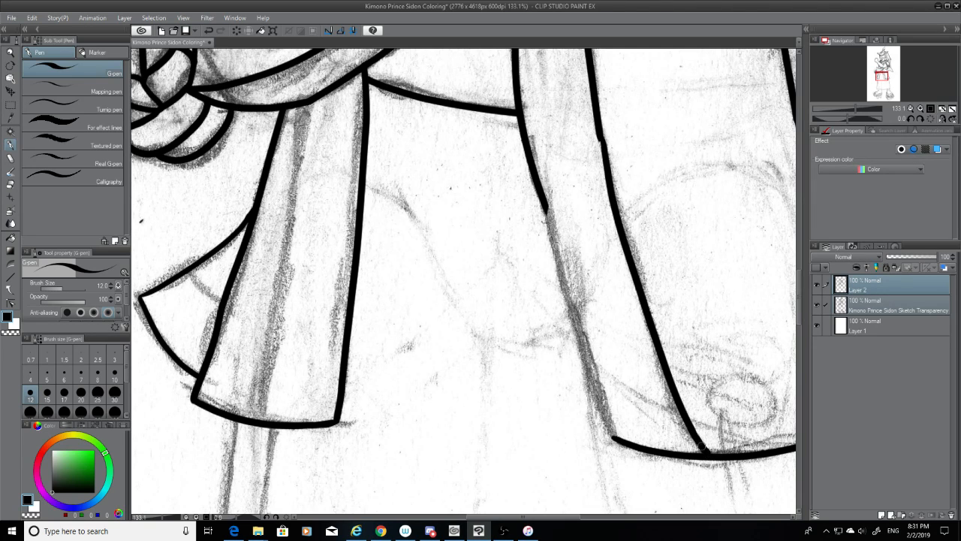
click(817, 305)
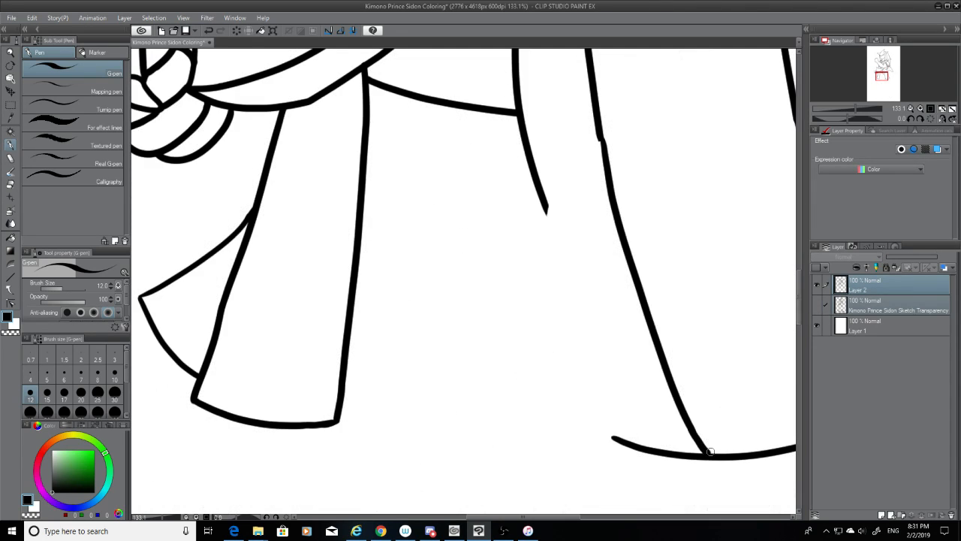
key(ctrl+z)
key(ctrl+z)
key(ctrl+z)
drag(601, 134, 713, 472)
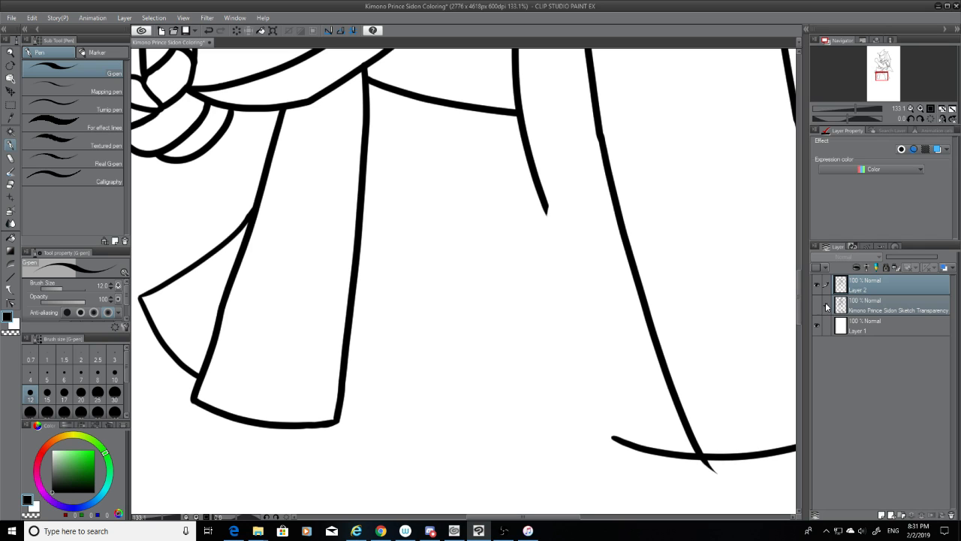
click(818, 304)
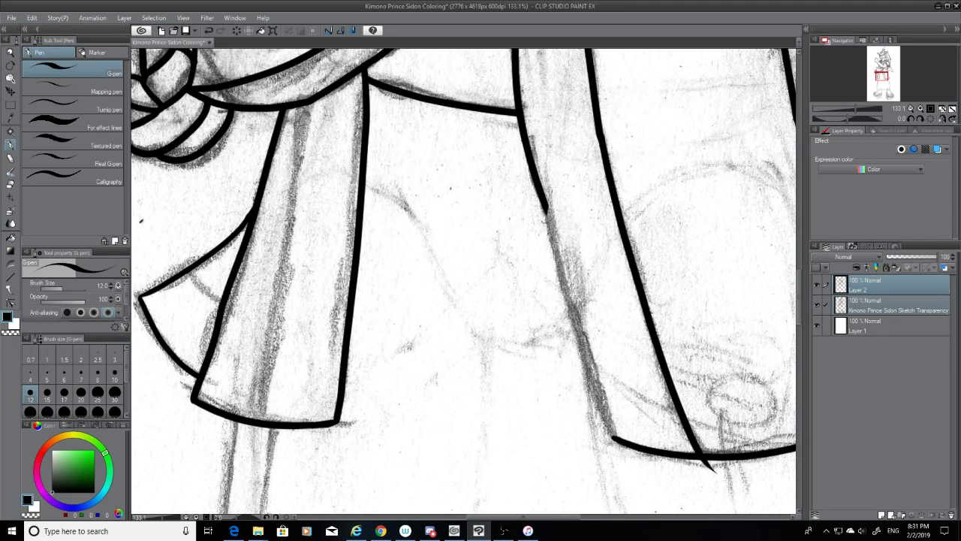
Erase the far strip edge's overshoot below the curved hem line with the hard eraser at size 20, with the sketch layer hidden
click(11, 184)
scroll(804, 301, down, 2)
click(817, 305)
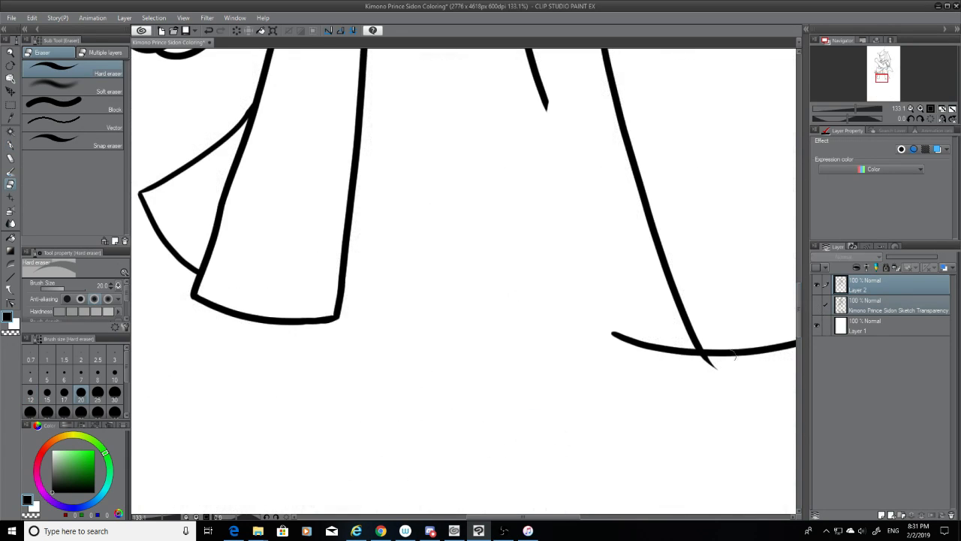
mouse_move(708, 365)
mouse_down()
mouse_move(699, 360)
mouse_move(709, 362)
mouse_up()
drag(712, 364, 701, 362)
click(817, 305)
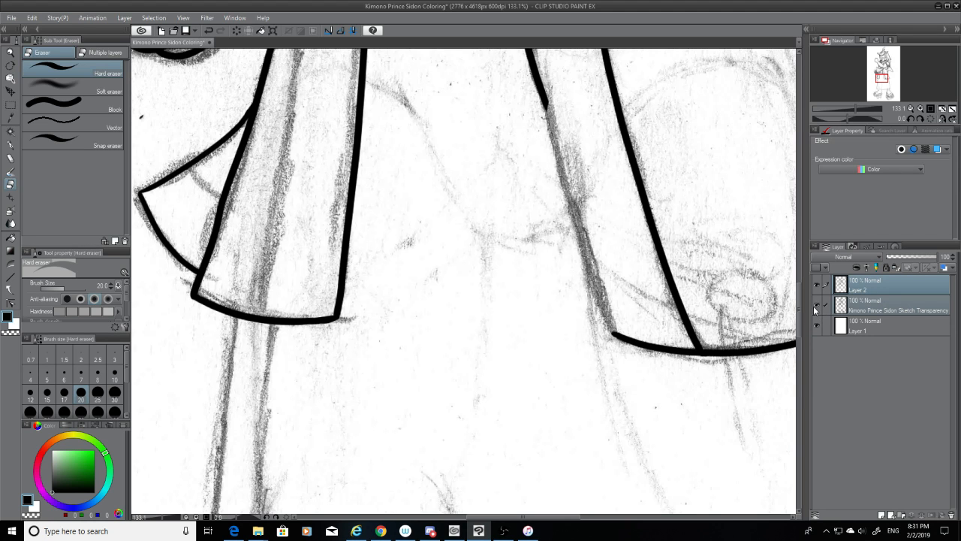
Ink the long strip's near edge from its trimmed end down to the hem line with the G-pen, redoing the stroke until it fits
scroll(797, 290, up, 3)
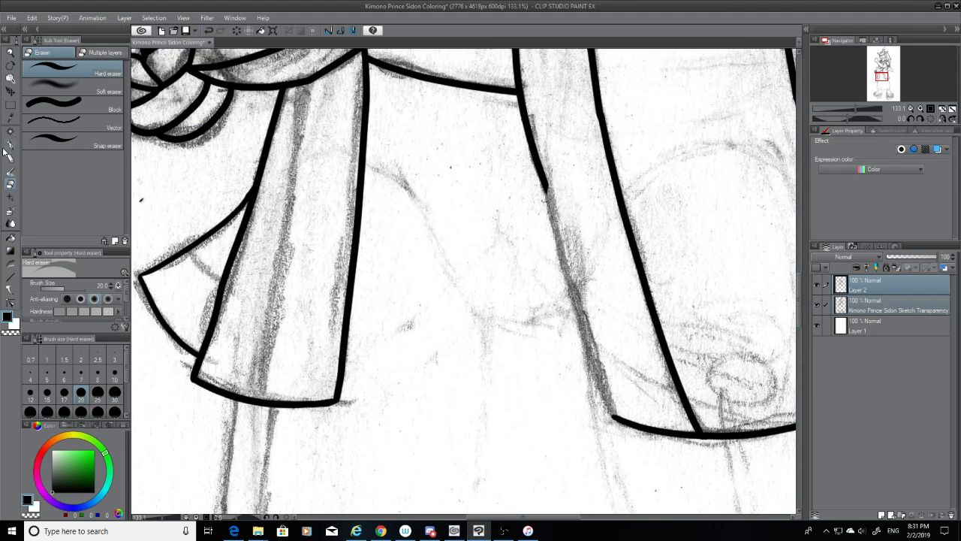
click(9, 145)
drag(538, 180, 593, 406)
key(ctrl+z)
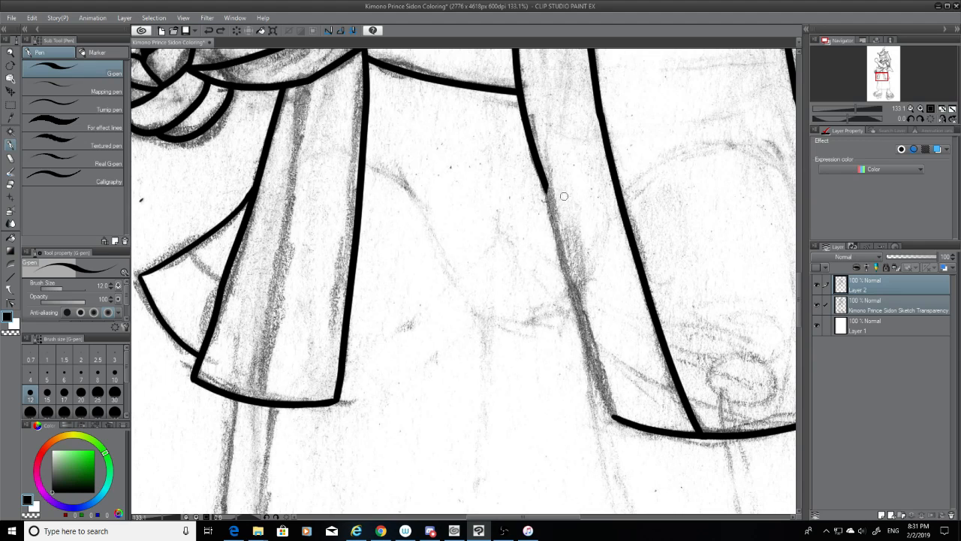
drag(545, 181, 623, 416)
key(ctrl+z)
drag(543, 188, 609, 432)
key(ctrl+z)
drag(546, 183, 601, 465)
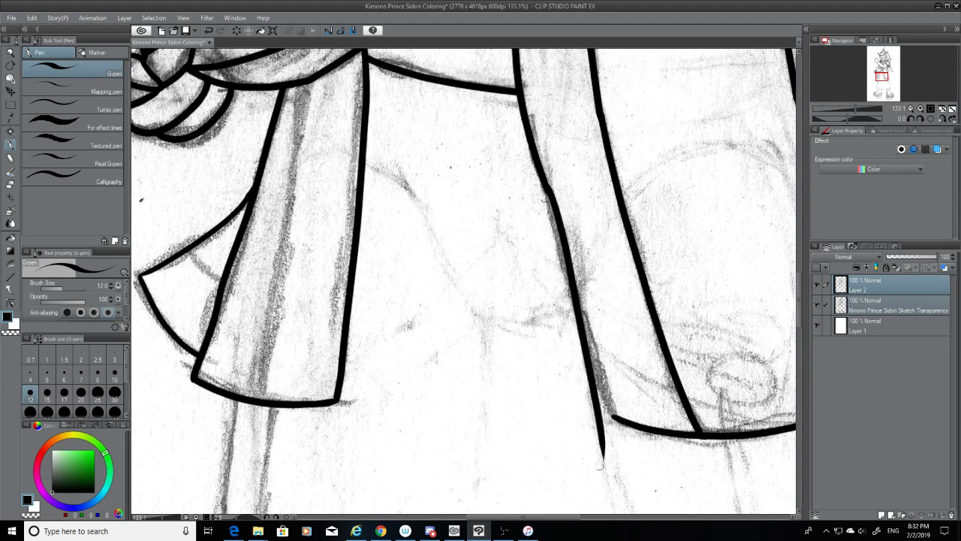
key(ctrl+z)
drag(542, 183, 618, 461)
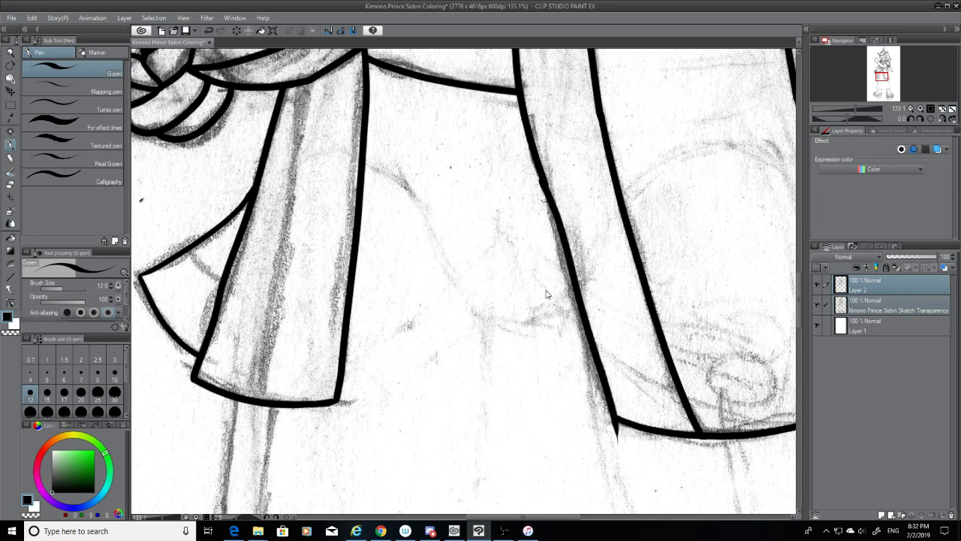
key(ctrl+z)
drag(542, 178, 612, 460)
key(ctrl+z)
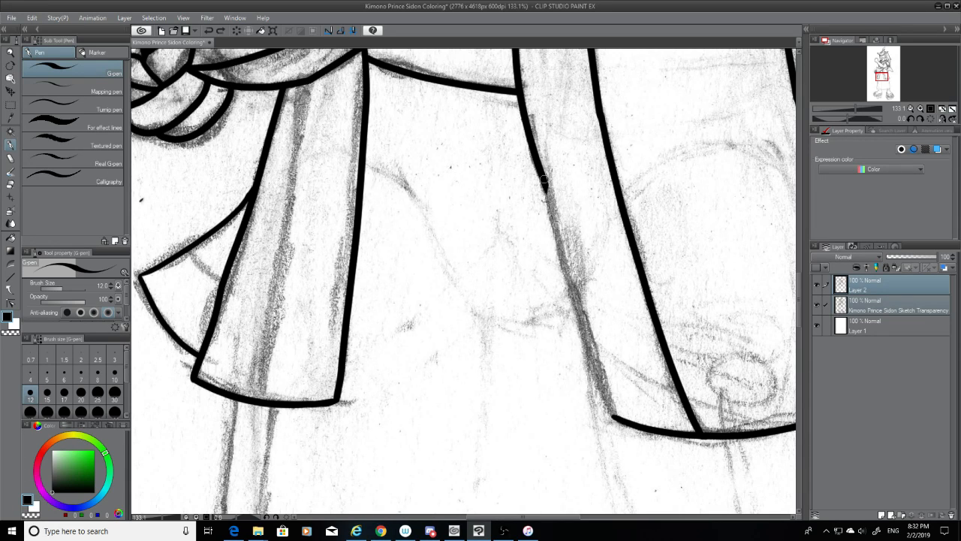
drag(544, 180, 613, 422)
key(ctrl+z)
mouse_move(542, 189)
mouse_down()
mouse_move(563, 227)
mouse_move(617, 428)
mouse_up()
key(ctrl+z)
mouse_move(544, 180)
mouse_down()
mouse_move(613, 419)
mouse_move(562, 193)
mouse_move(554, 203)
mouse_move(623, 417)
mouse_up()
key(ctrl+z)
key(ctrl+z)
key(ctrl+z)
drag(542, 179, 612, 415)
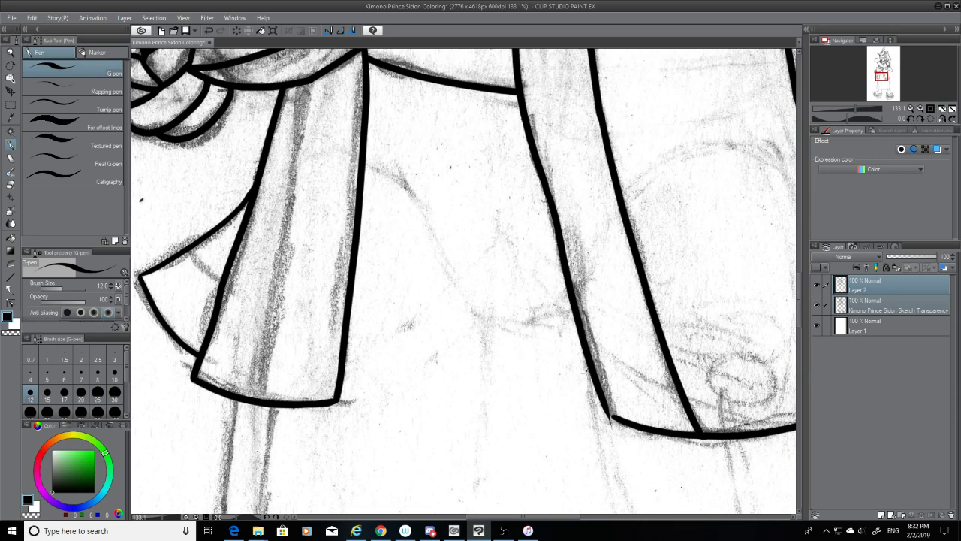
Trim the pointed tail at the near strip edge's lower end with the hard eraser, checking it with the sketch layer hidden
click(817, 304)
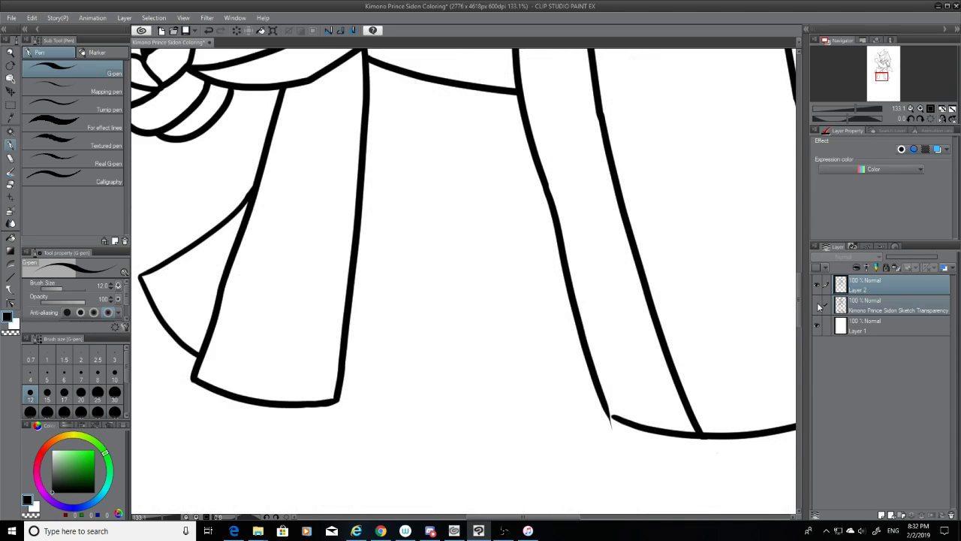
click(11, 183)
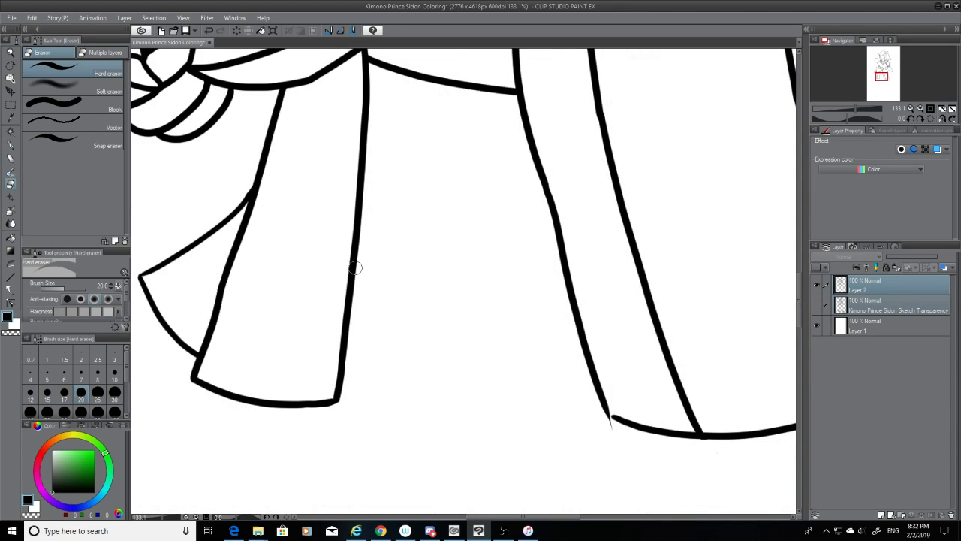
click(10, 147)
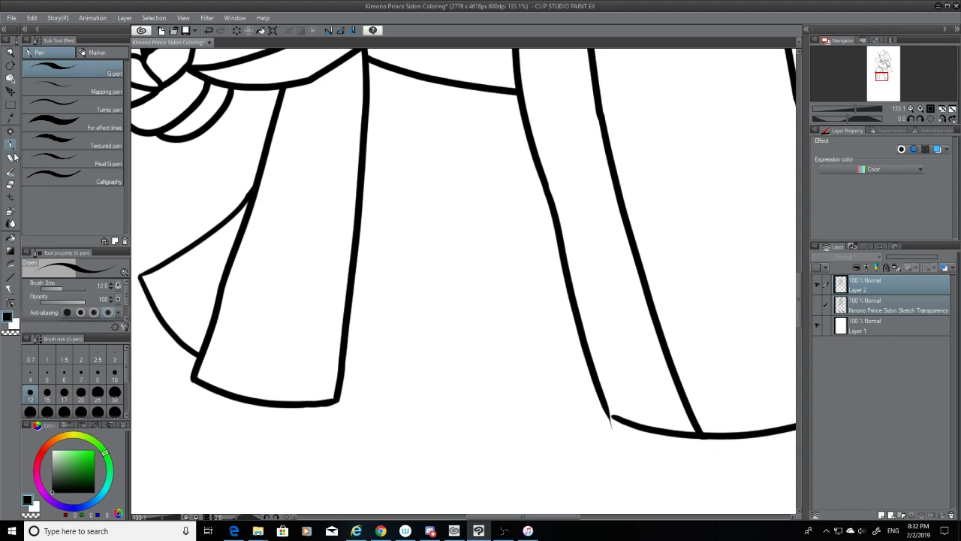
click(10, 185)
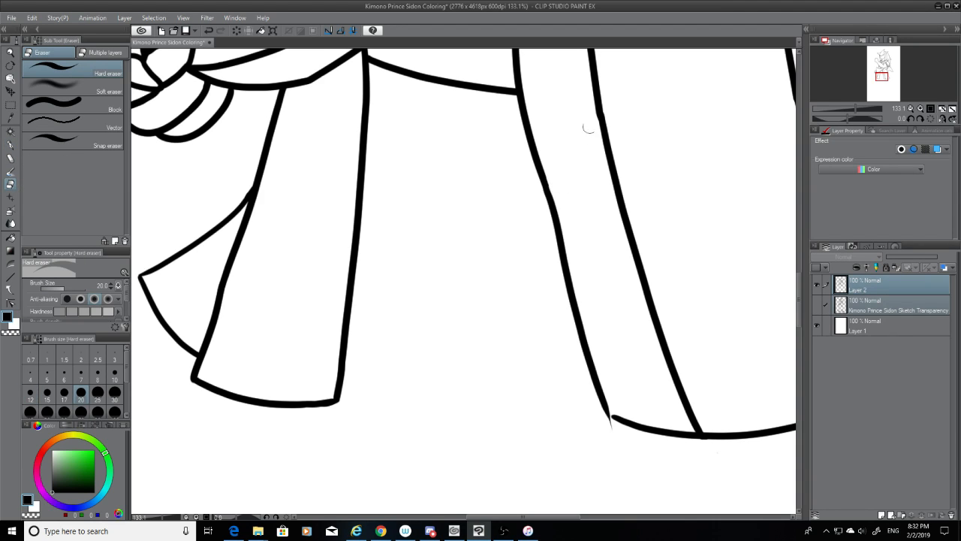
click(816, 306)
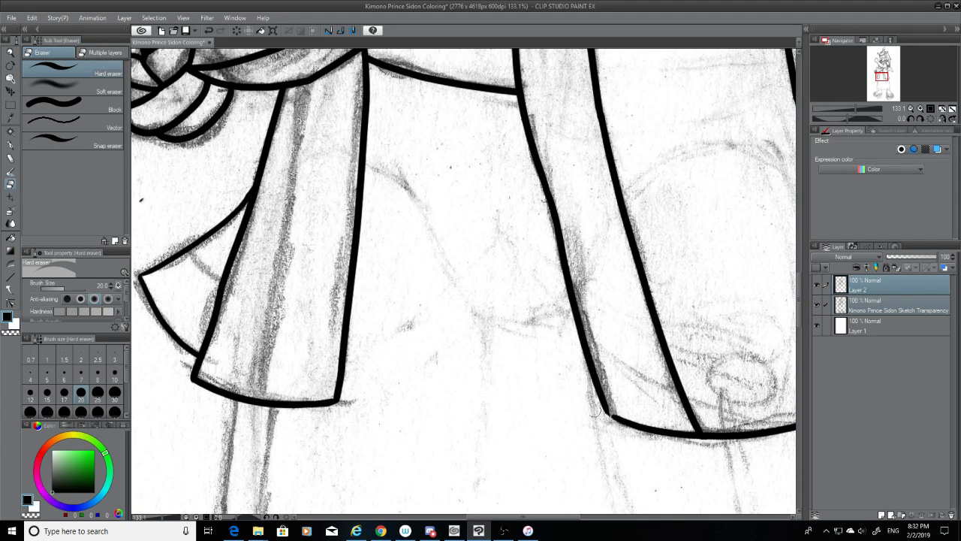
Join the near strip edge to the hem line in a clean corner with the G-pen, checking it without the sketch layer
key(p)
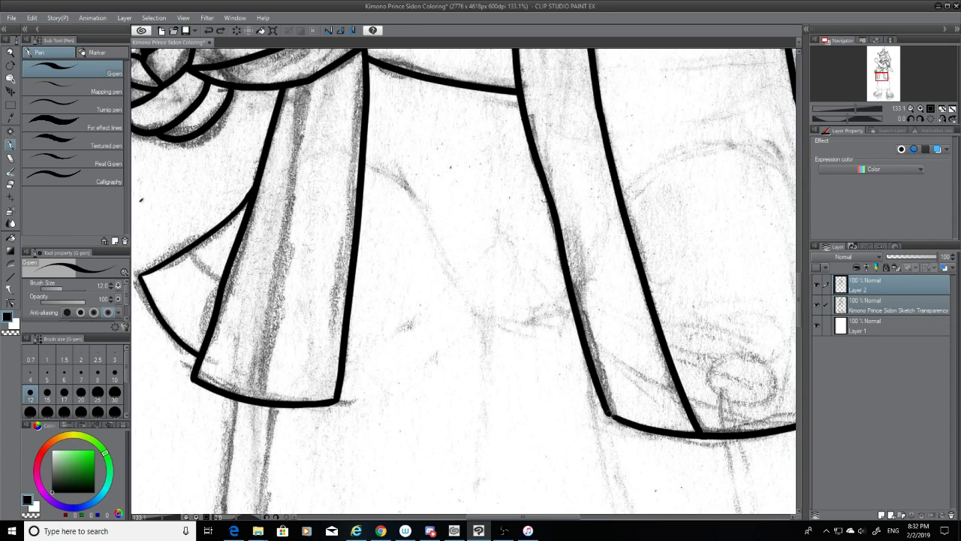
click(816, 305)
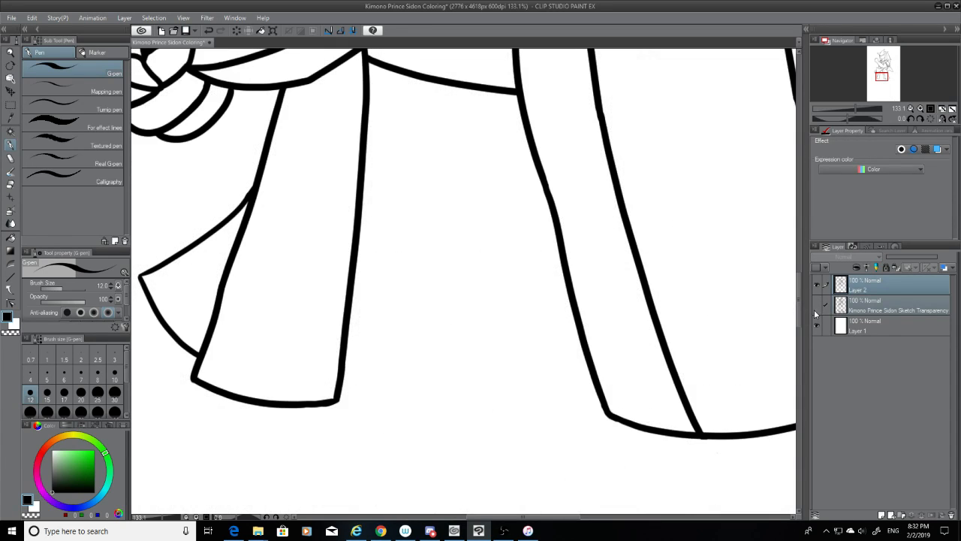
key(ctrl+z)
drag(612, 416, 603, 399)
click(817, 304)
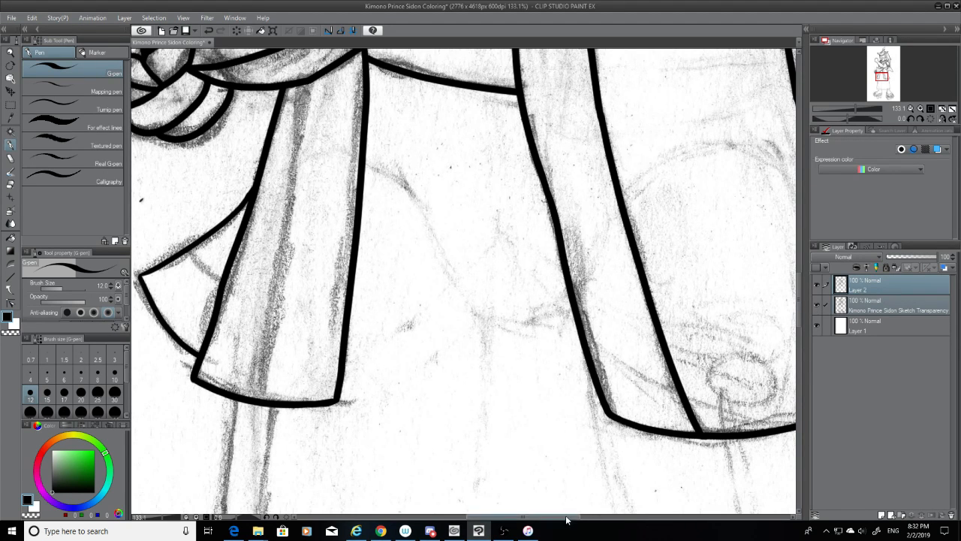
Ink the hanging cloth's inner fold line from the sash down across its hem with the G-pen, checking it without the sketch layer
drag(566, 516, 523, 515)
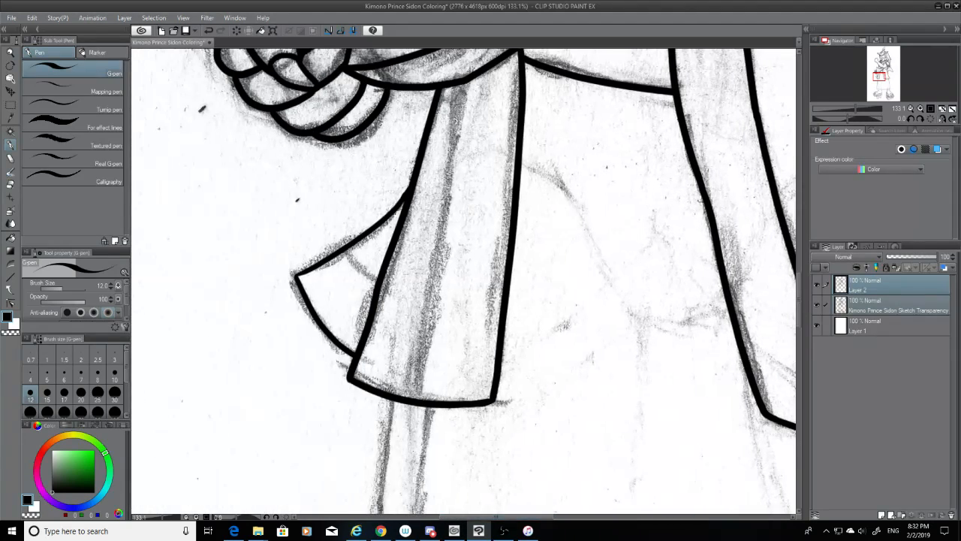
drag(799, 286, 799, 273)
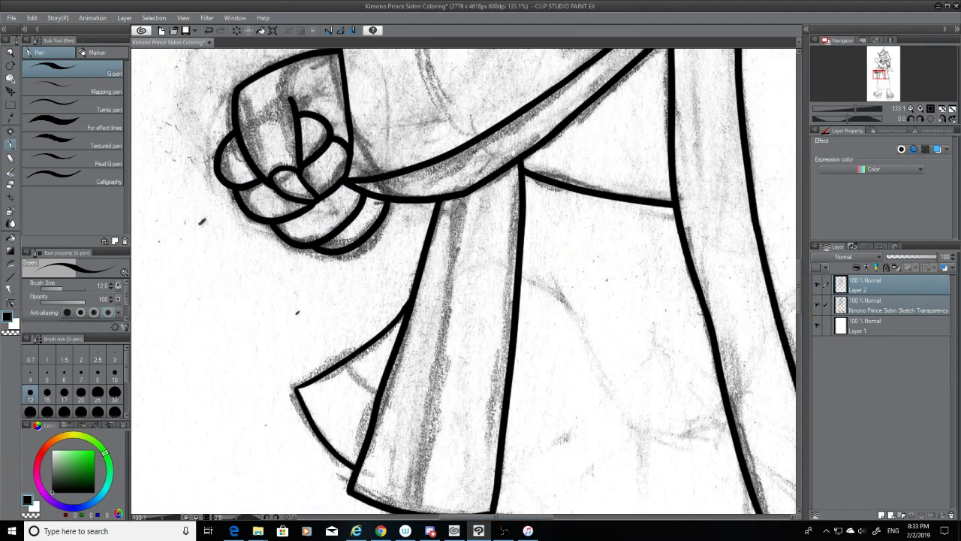
drag(458, 197, 402, 499)
key(ctrl+z)
mouse_move(798, 280)
mouse_down()
mouse_move(798, 295)
mouse_move(800, 275)
mouse_up()
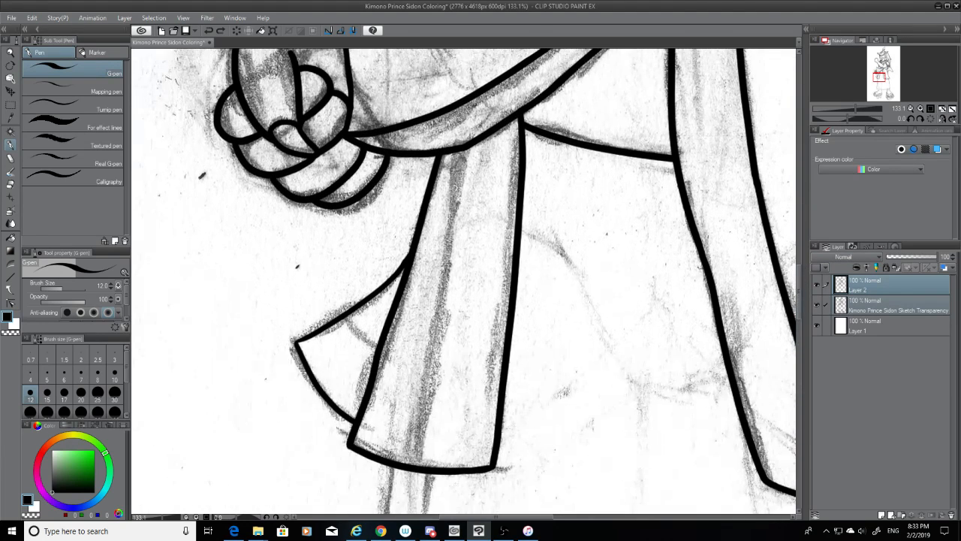
drag(464, 150, 406, 497)
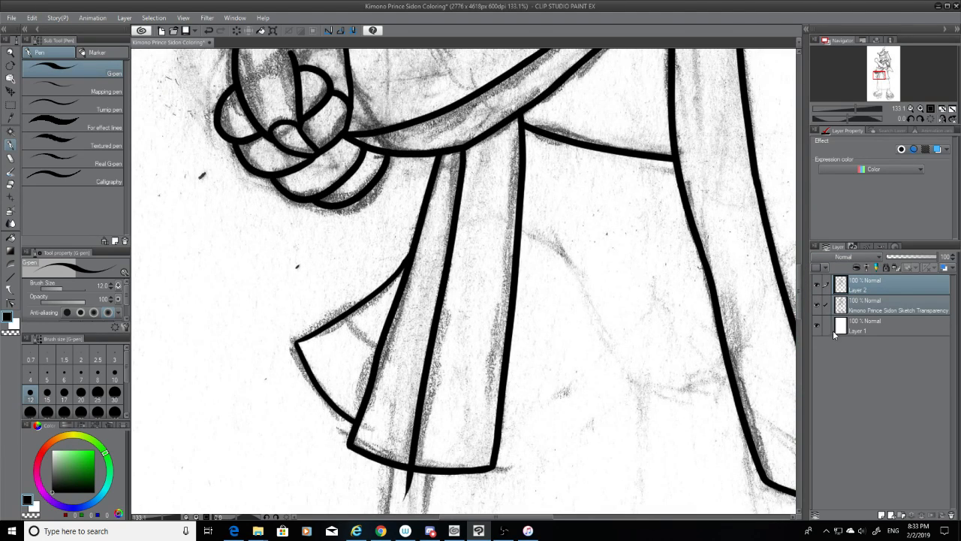
click(817, 304)
click(817, 304)
drag(799, 302, 799, 316)
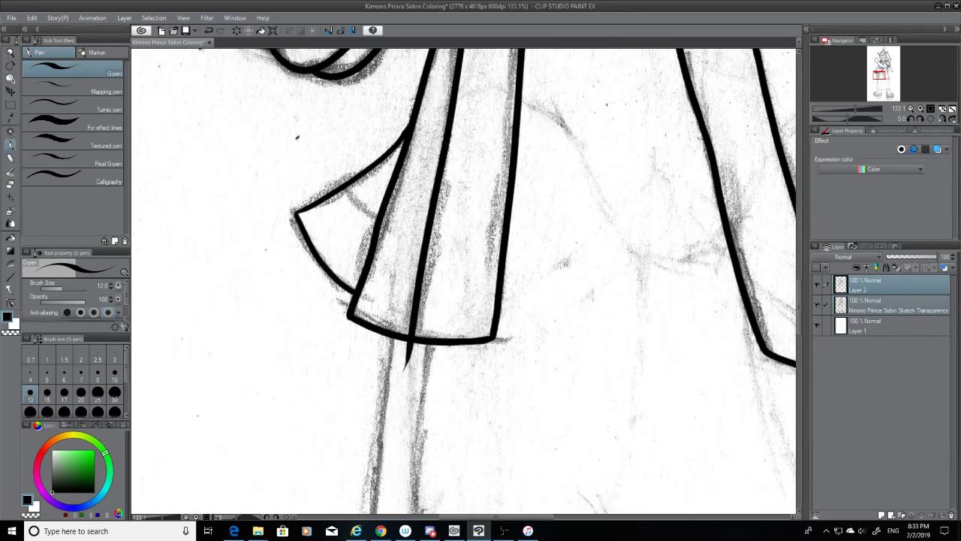
Erase the stray line end hanging below the hem of the narrow cloth panel with the Hard eraser
click(10, 184)
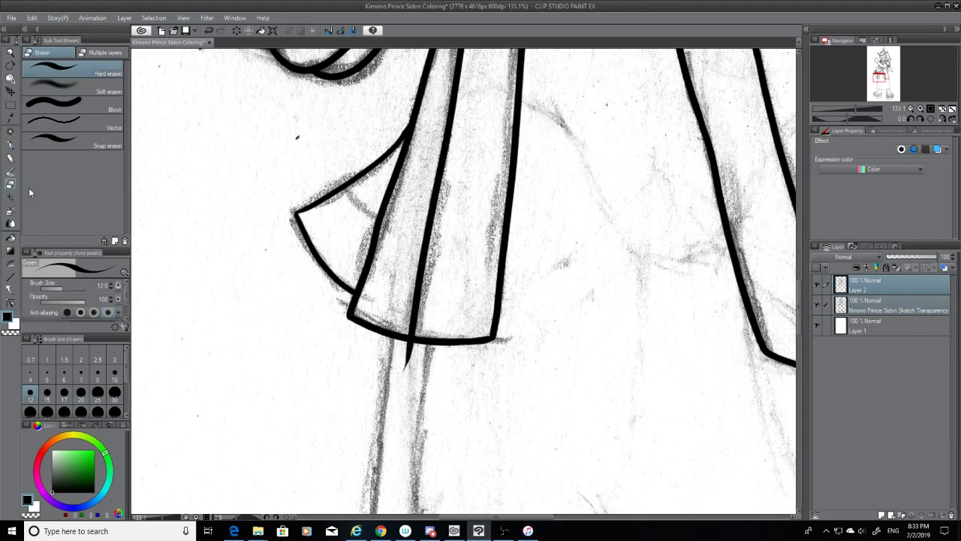
drag(397, 361, 406, 350)
drag(800, 284, 817, 302)
Make Layer 2 the only selected layer, and hide the sketch temporarily to clean the speck below the cloth panel's hem
click(852, 305)
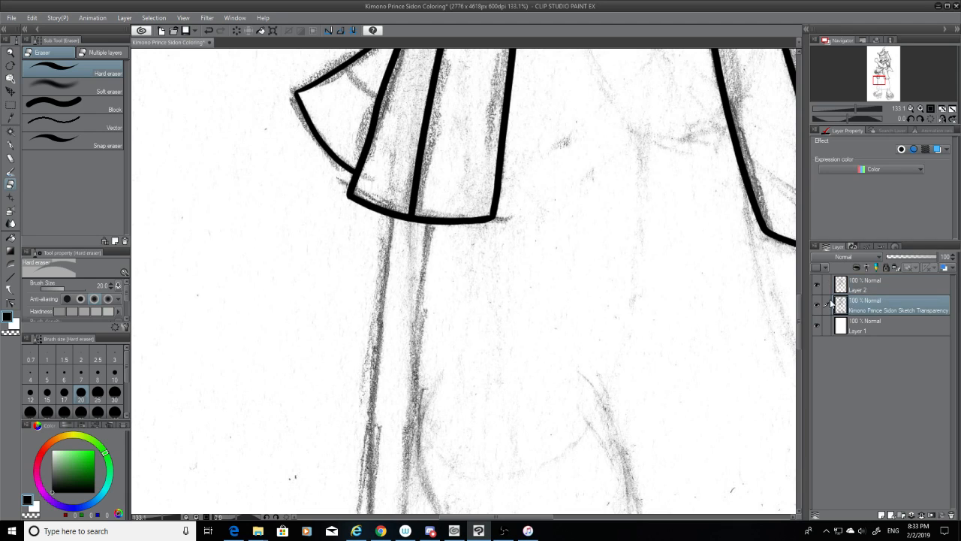
click(854, 290)
click(816, 300)
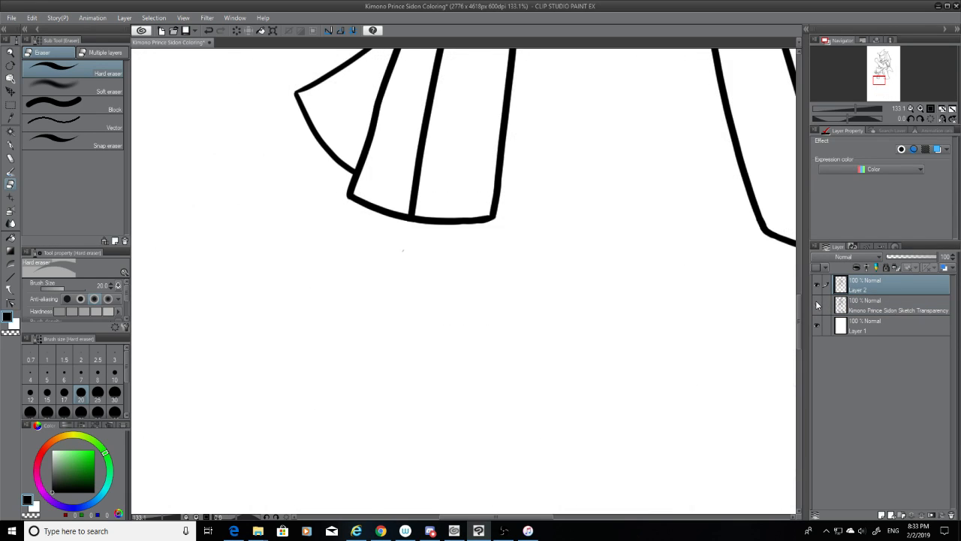
click(816, 300)
click(817, 302)
click(818, 302)
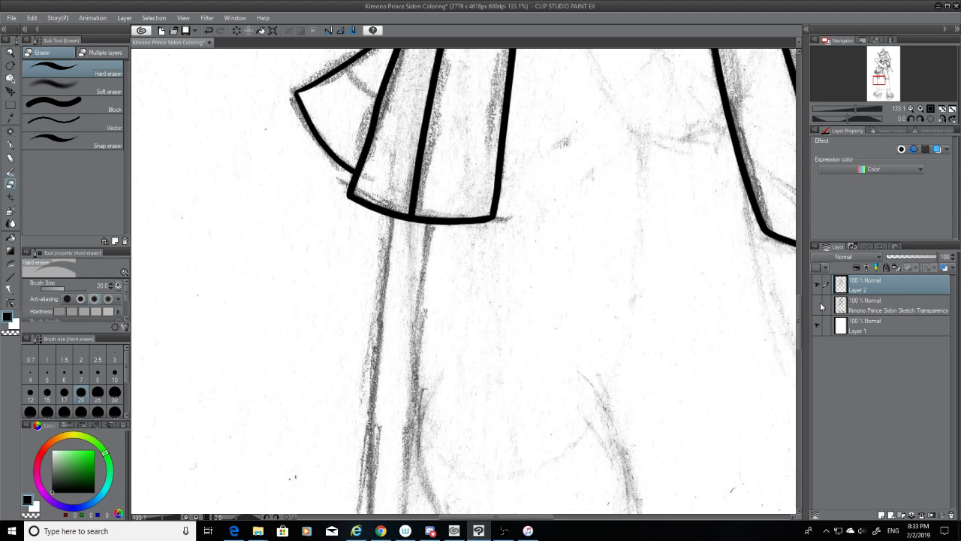
click(818, 302)
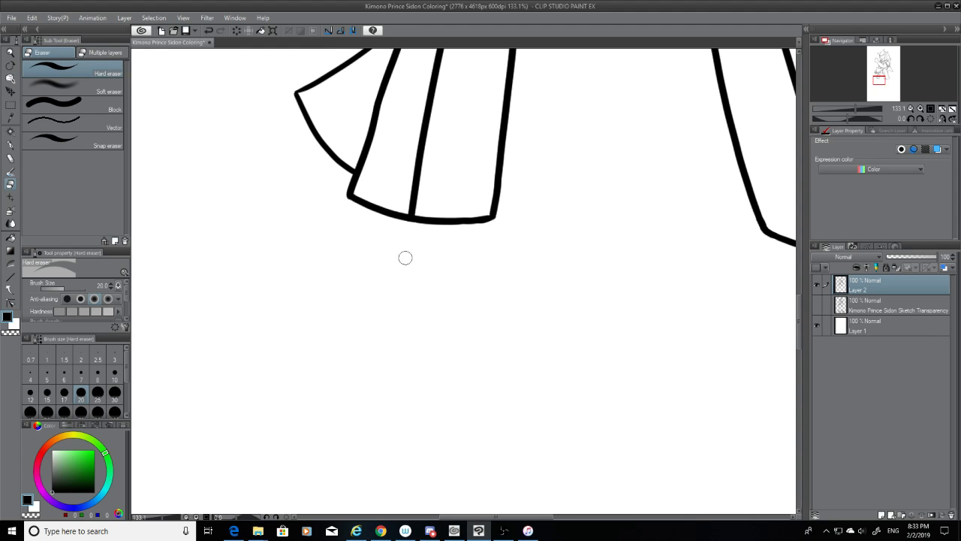
click(825, 305)
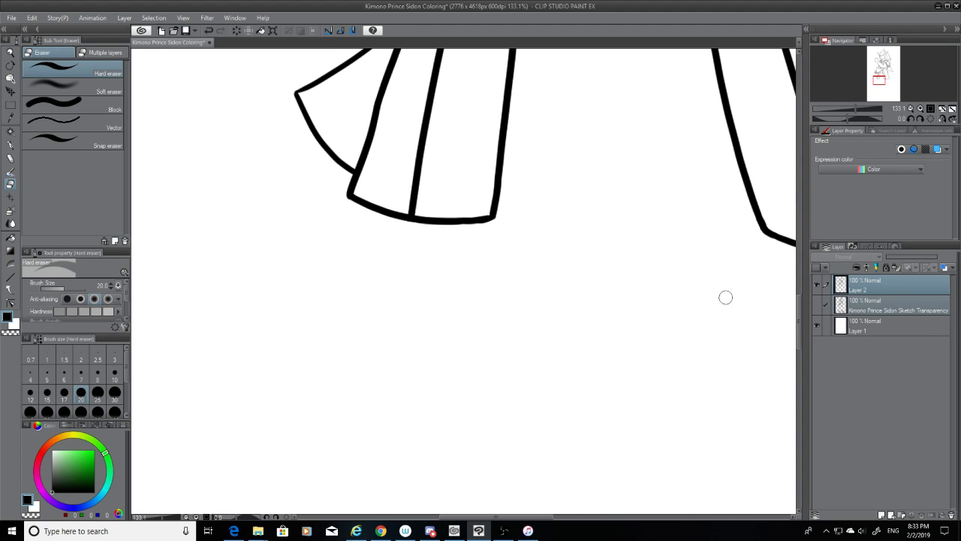
click(818, 305)
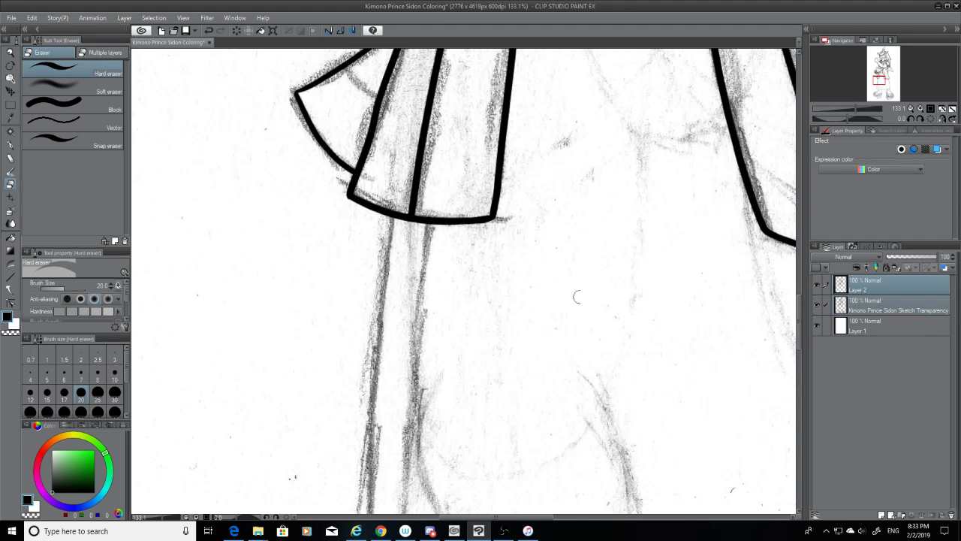
click(825, 305)
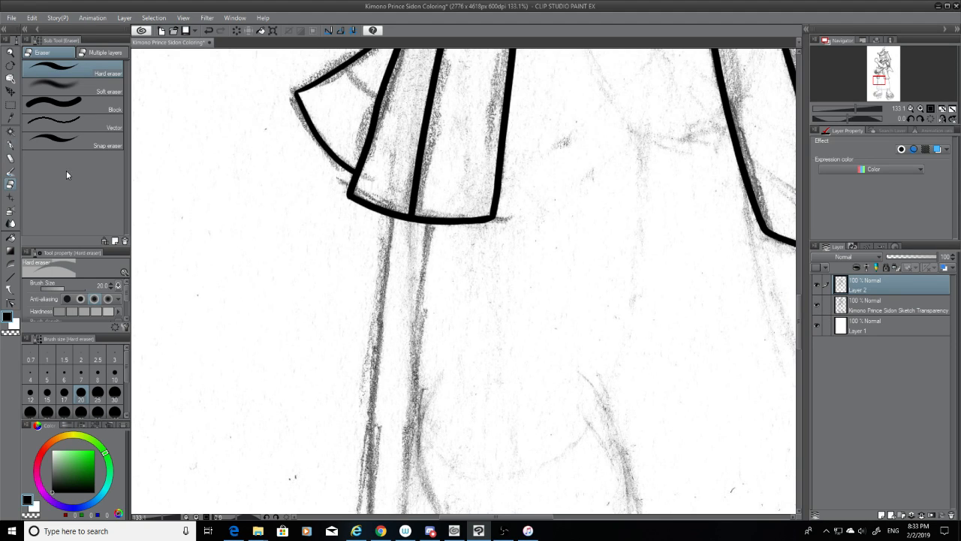
Try to ink the kimono's long left edge with the G-pen, from the cloth panel's hem to the bottom corner
click(12, 145)
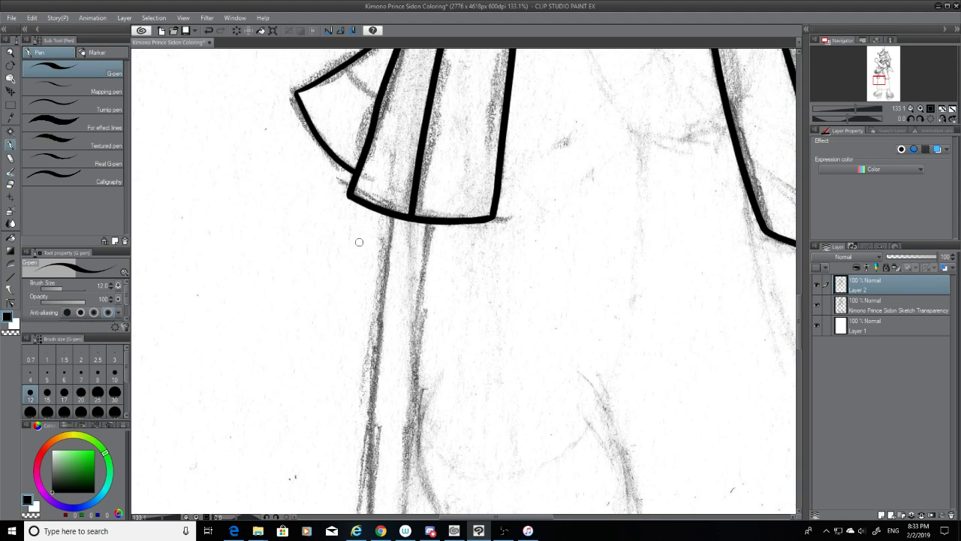
drag(388, 216, 356, 530)
key(ctrl+z)
drag(393, 215, 367, 539)
drag(797, 307, 801, 357)
drag(358, 162, 353, 398)
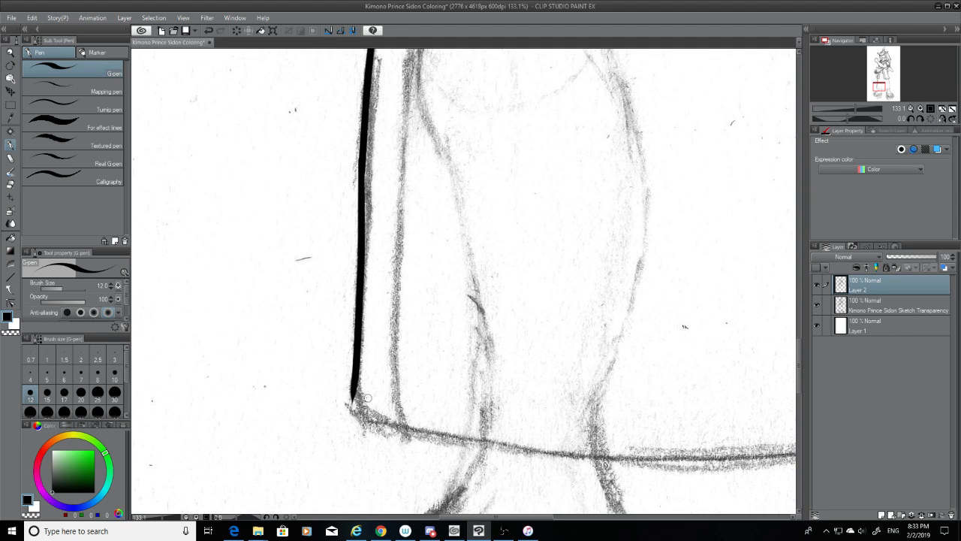
key(ctrl+z)
drag(363, 160, 345, 455)
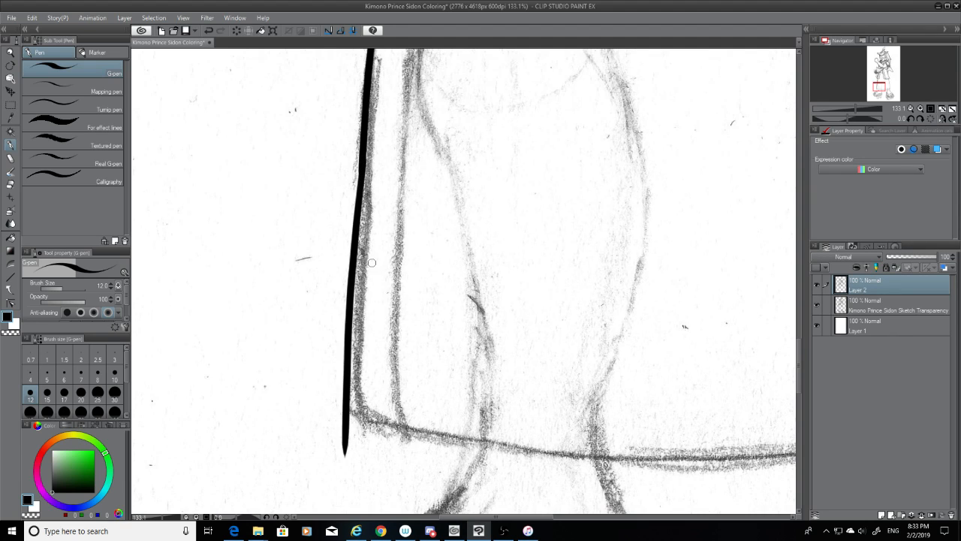
click(816, 305)
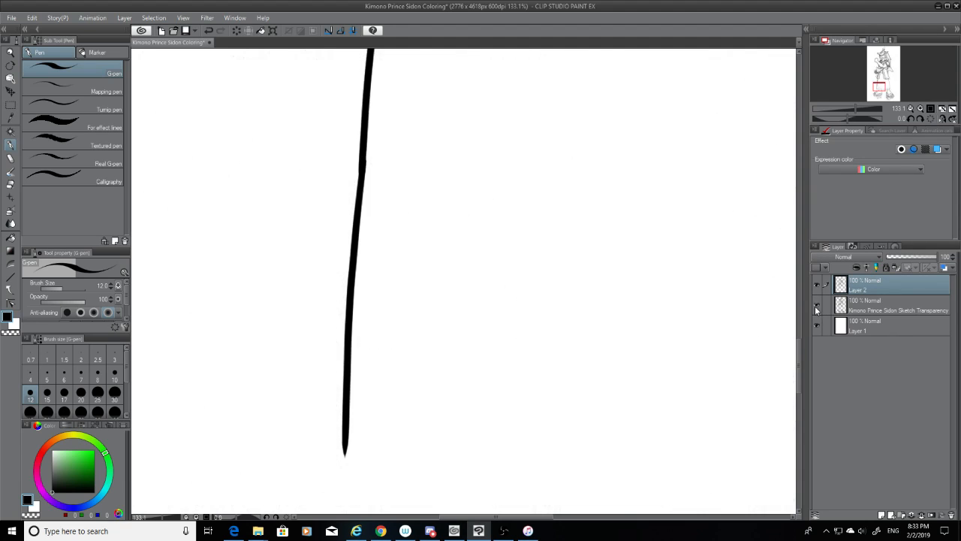
click(816, 305)
key(ctrl+z)
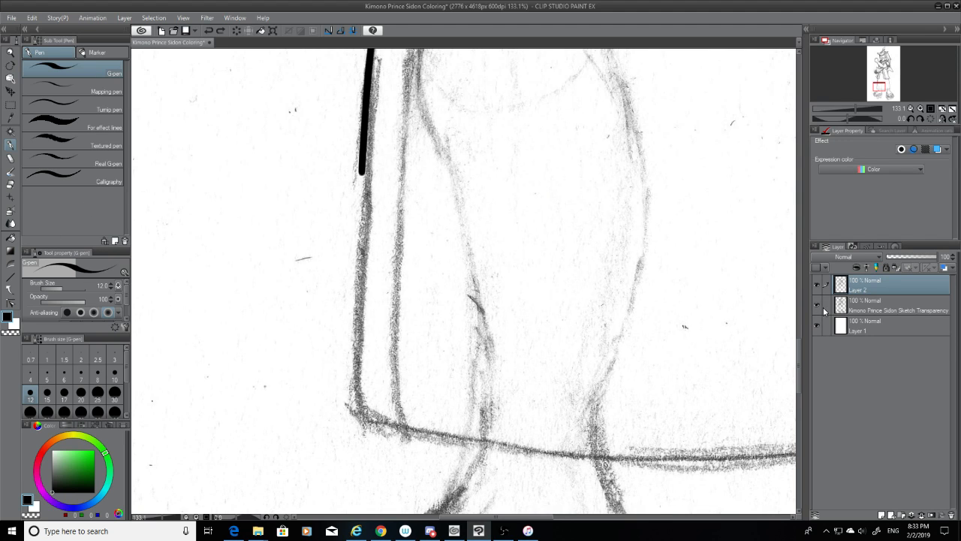
mouse_move(797, 350)
mouse_down()
mouse_move(802, 304)
mouse_move(804, 321)
mouse_up()
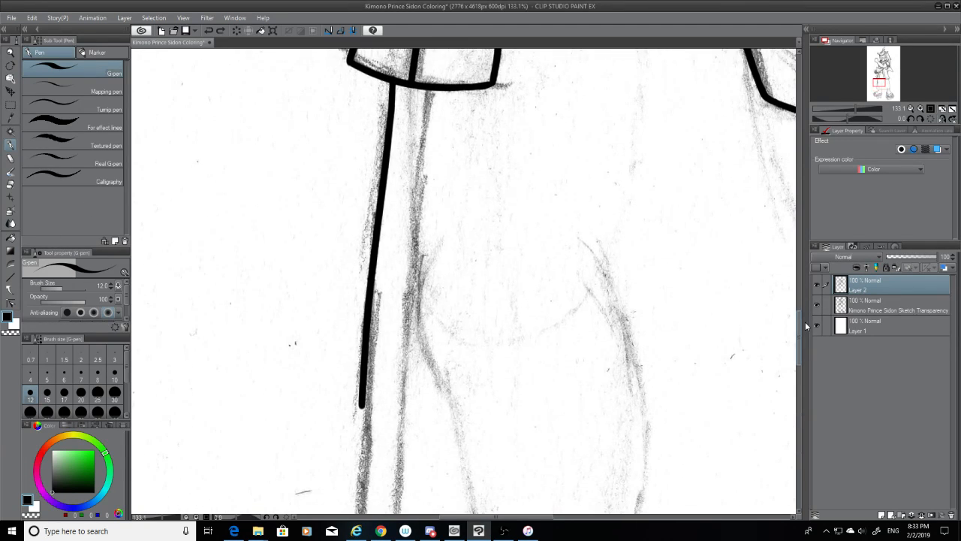
key(ctrl+z)
Ink the kimono's long left edge over the sketch with the size 12 G-pen, from the cloth panel's hem to the bottom corner
drag(389, 76, 363, 518)
drag(798, 333, 802, 368)
drag(366, 239, 354, 394)
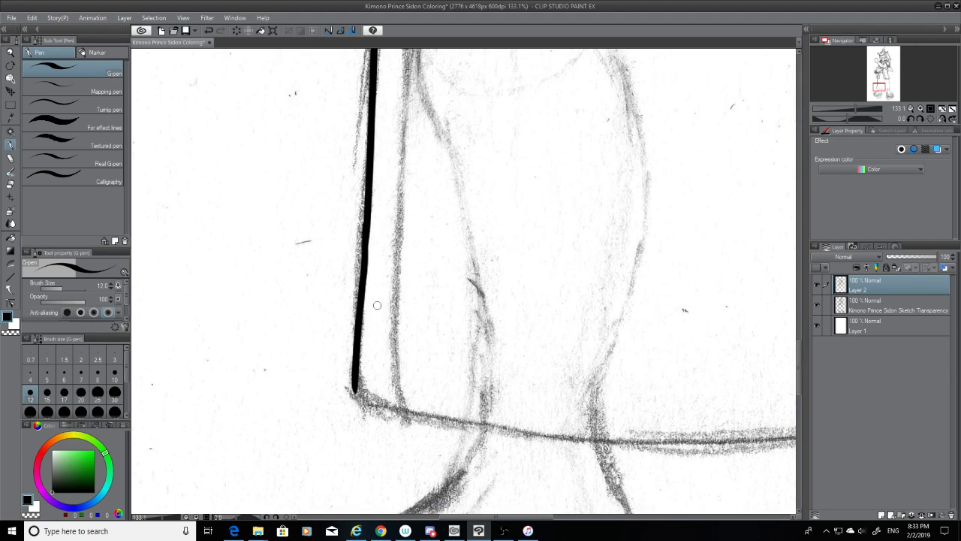
key(ctrl+z)
drag(365, 223, 354, 394)
key(ctrl+z)
drag(362, 225, 353, 417)
key(ctrl+z)
drag(366, 218, 356, 400)
key(ctrl+z)
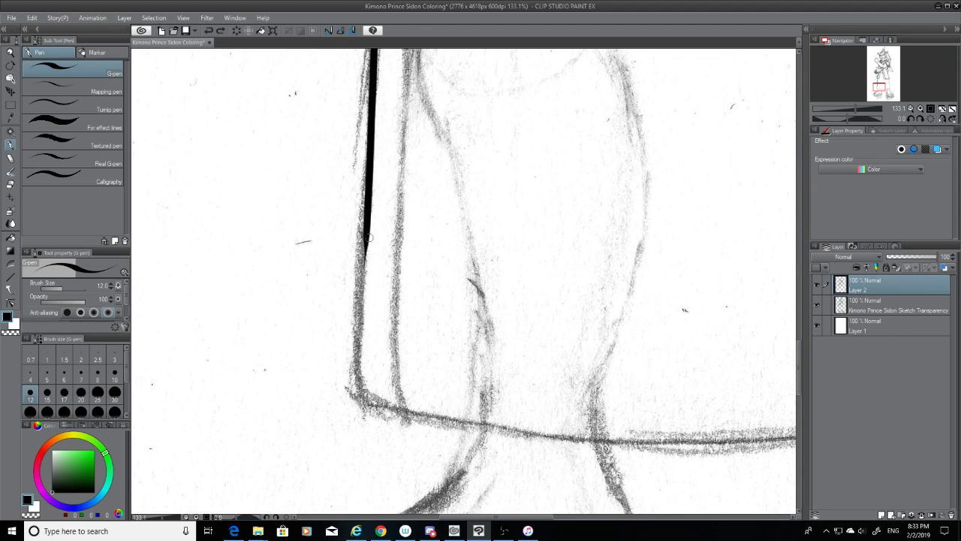
drag(370, 222, 354, 406)
key(ctrl+z)
drag(368, 219, 357, 387)
key(ctrl+z)
drag(368, 219, 358, 406)
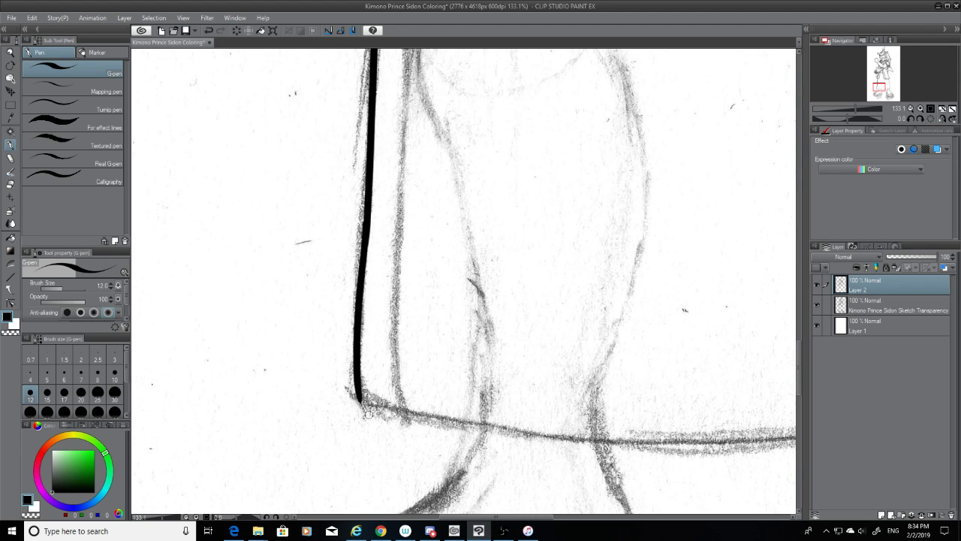
Check the inked left edge with the sketch layer hidden, show the sketch again, and trim the line's pointed lower tip
click(817, 303)
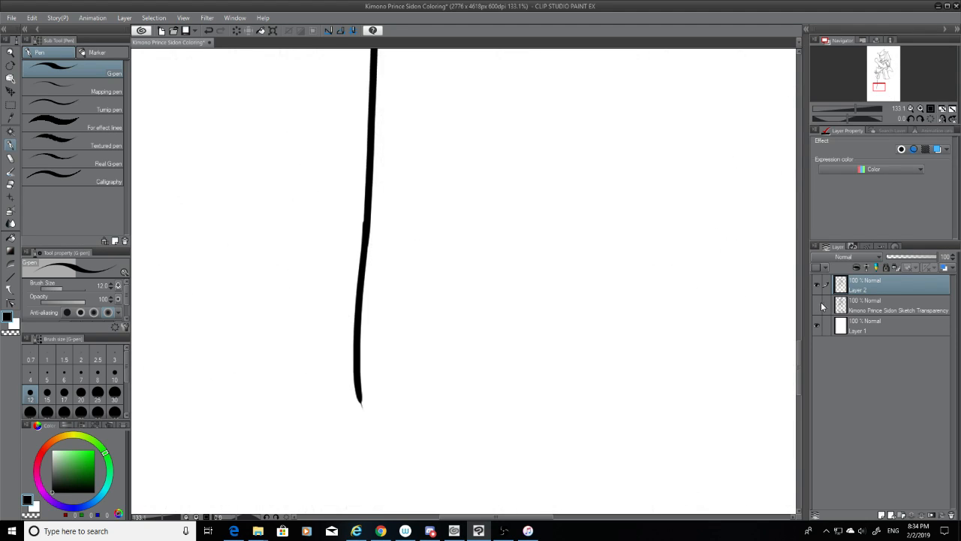
click(817, 305)
click(817, 305)
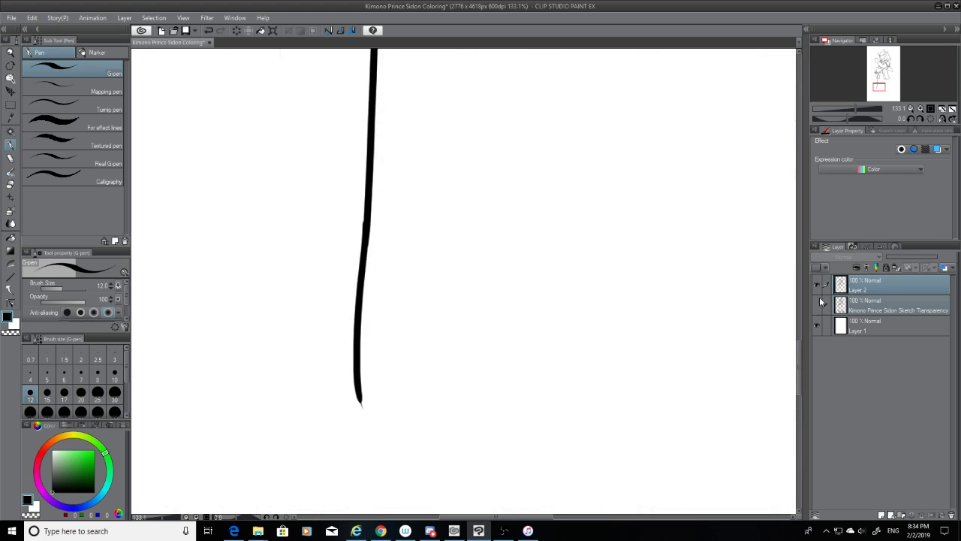
click(825, 305)
click(818, 305)
click(819, 305)
click(826, 307)
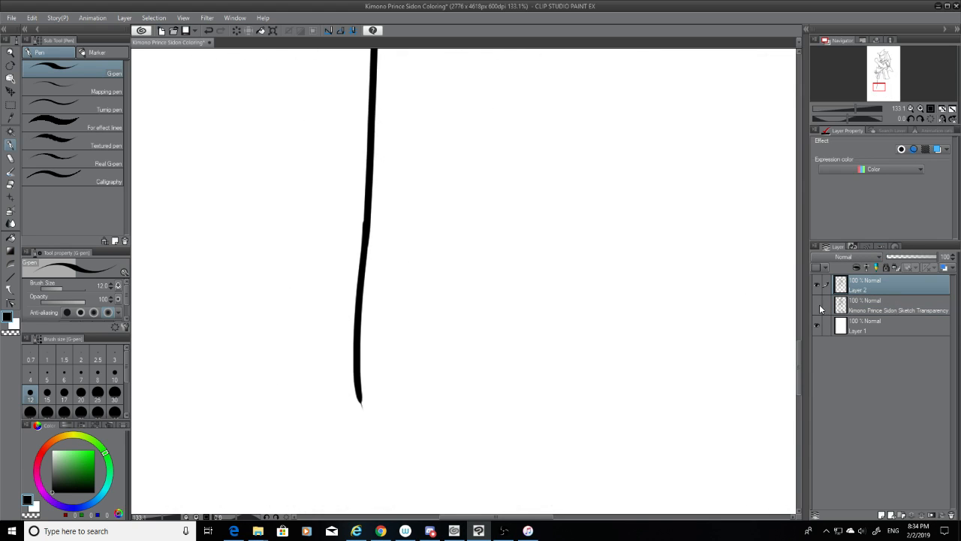
click(818, 305)
click(10, 186)
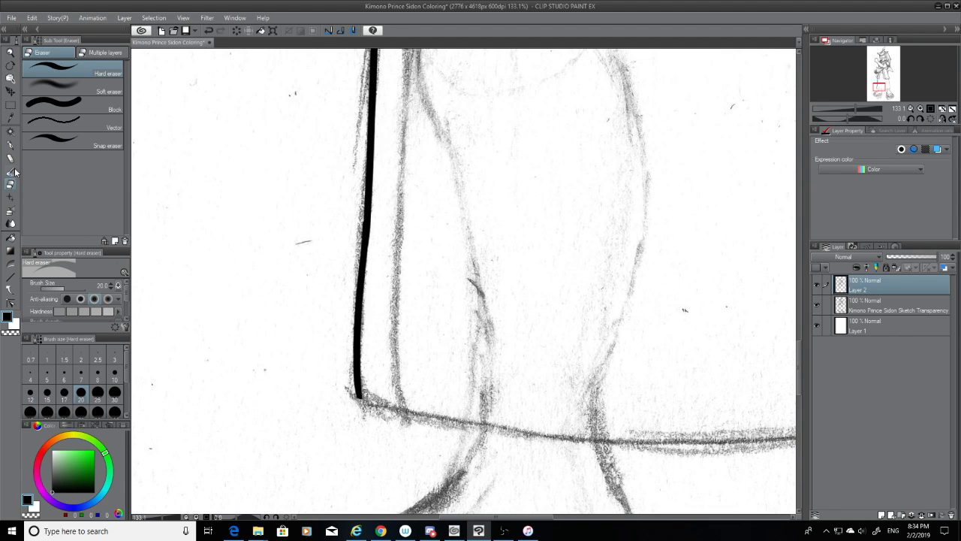
key(p)
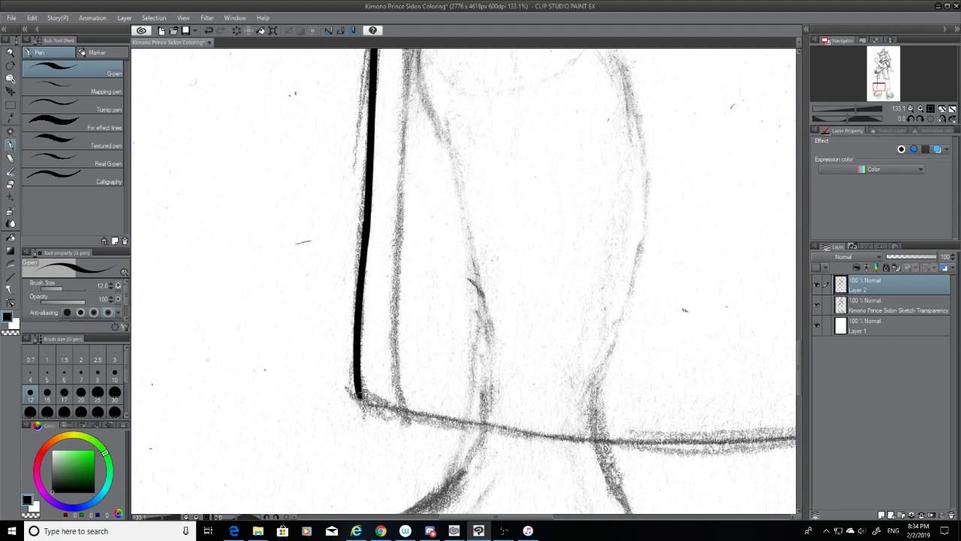
Try to ink the kimono's bottom hem with the G-pen, starting from the lower left corner
drag(359, 395, 794, 450)
key(ctrl+z)
mouse_move(359, 396)
mouse_down()
mouse_move(636, 445)
mouse_move(794, 445)
mouse_up()
mouse_move(562, 528)
mouse_down()
mouse_move(600, 526)
mouse_move(473, 526)
mouse_up()
key(ctrl+z)
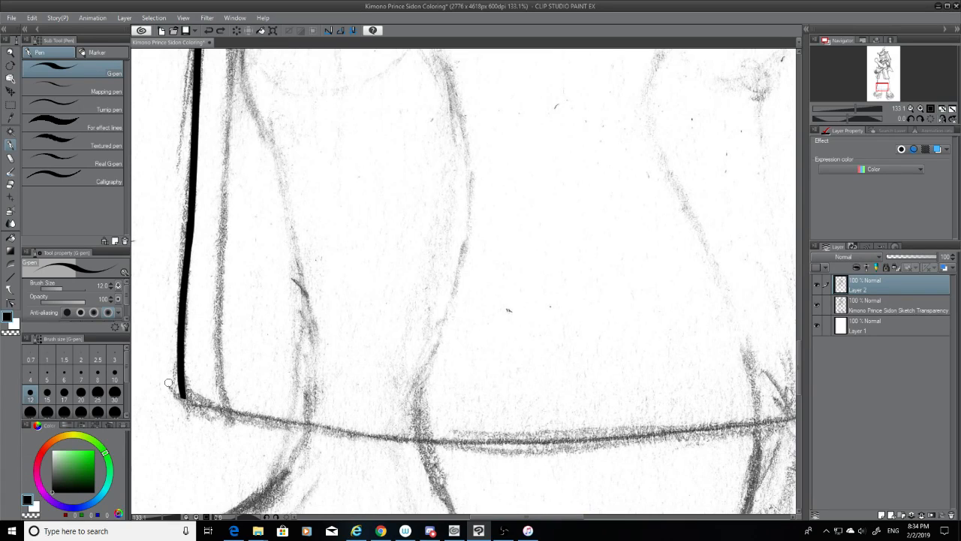
Shorten the lower end of the kimono's left edge line slightly with the Hard eraser
click(10, 185)
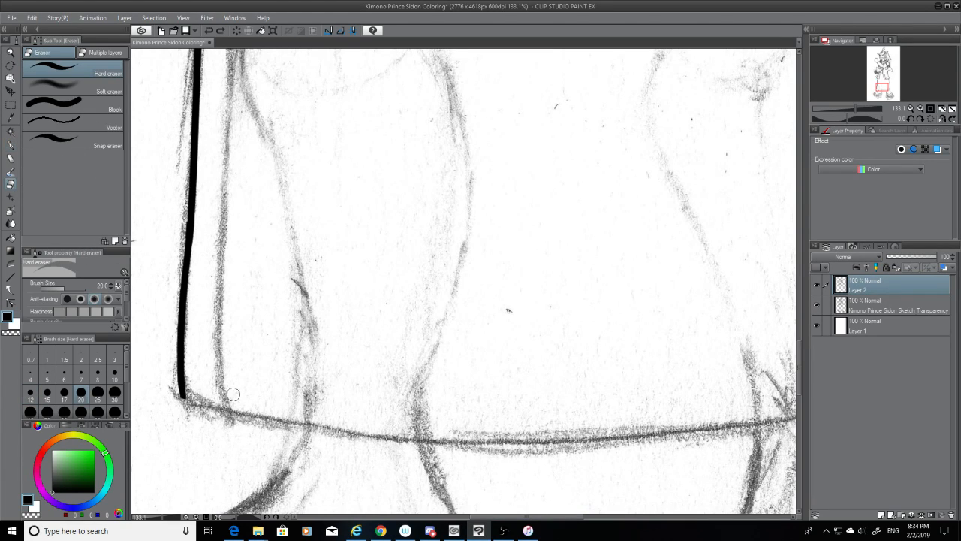
mouse_move(171, 397)
mouse_down()
mouse_move(193, 391)
mouse_move(342, 436)
mouse_move(648, 443)
mouse_up()
click(11, 144)
key(ctrl+z)
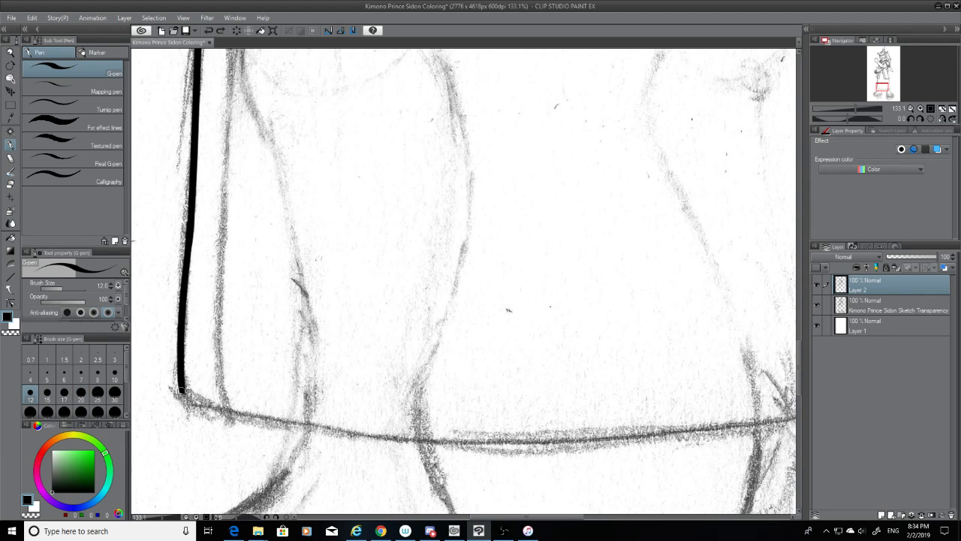
Ink the kimono's curved bottom hem with the G-pen from the lower left corner toward the right leg, redrawing until it follows the sketch
mouse_move(180, 390)
mouse_down()
mouse_move(284, 434)
mouse_move(719, 411)
mouse_up()
key(ctrl+z)
drag(180, 390, 756, 409)
key(ctrl+z)
drag(181, 391, 736, 439)
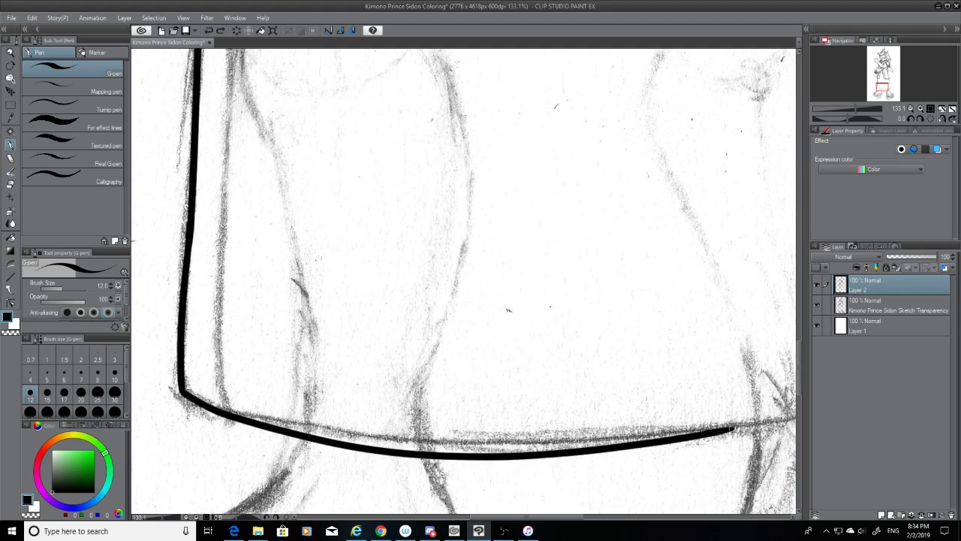
key(ctrl+z)
mouse_move(181, 390)
mouse_down()
mouse_move(389, 441)
mouse_move(732, 440)
mouse_up()
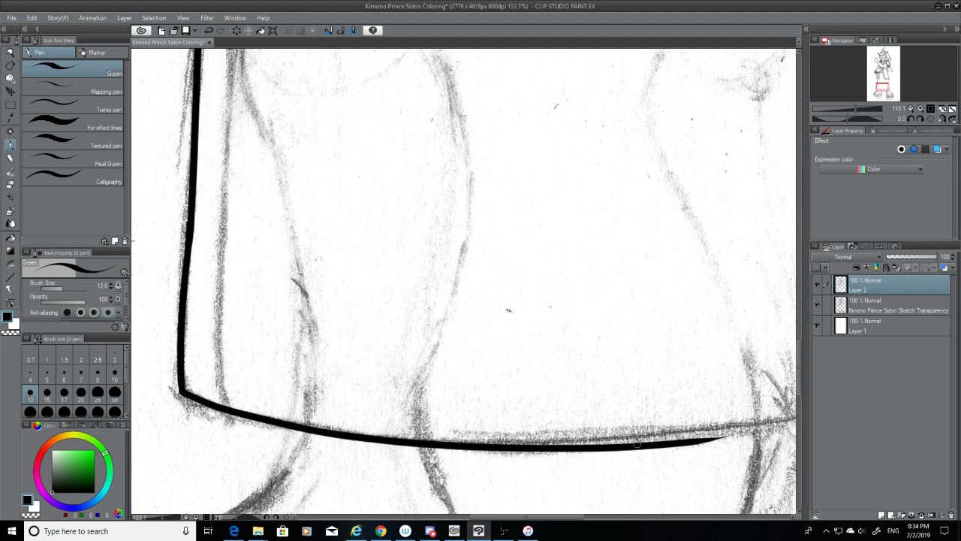
key(ctrl+z)
mouse_move(181, 390)
mouse_down()
mouse_move(536, 440)
mouse_move(714, 416)
mouse_up()
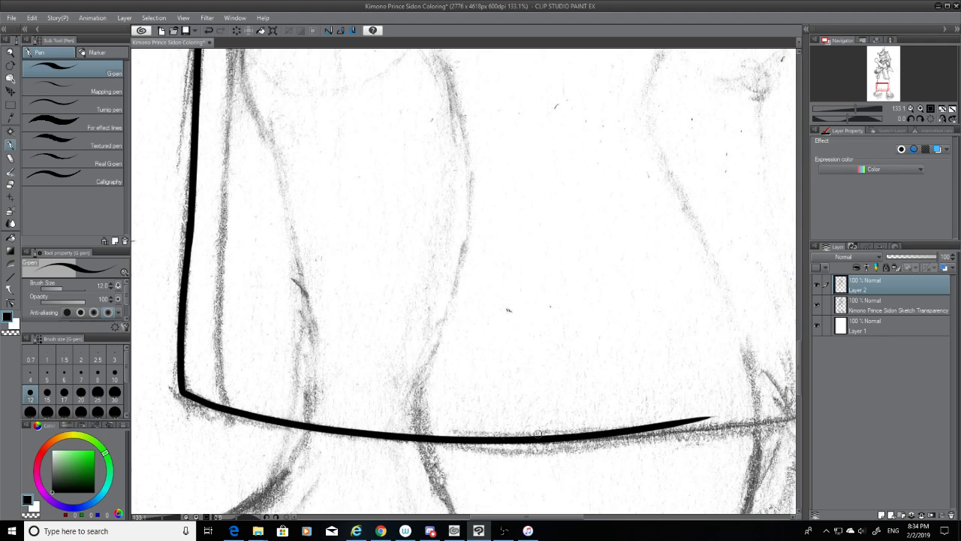
key(ctrl+z)
mouse_move(180, 390)
mouse_down()
mouse_move(454, 449)
mouse_move(736, 422)
mouse_up()
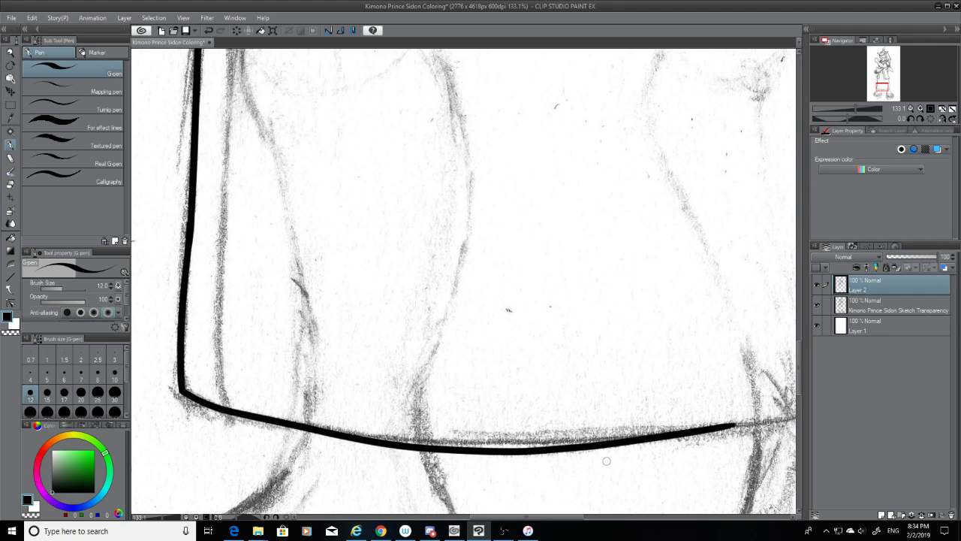
key(ctrl+z)
mouse_move(180, 390)
mouse_down()
mouse_move(223, 410)
mouse_move(700, 439)
mouse_move(781, 425)
mouse_up()
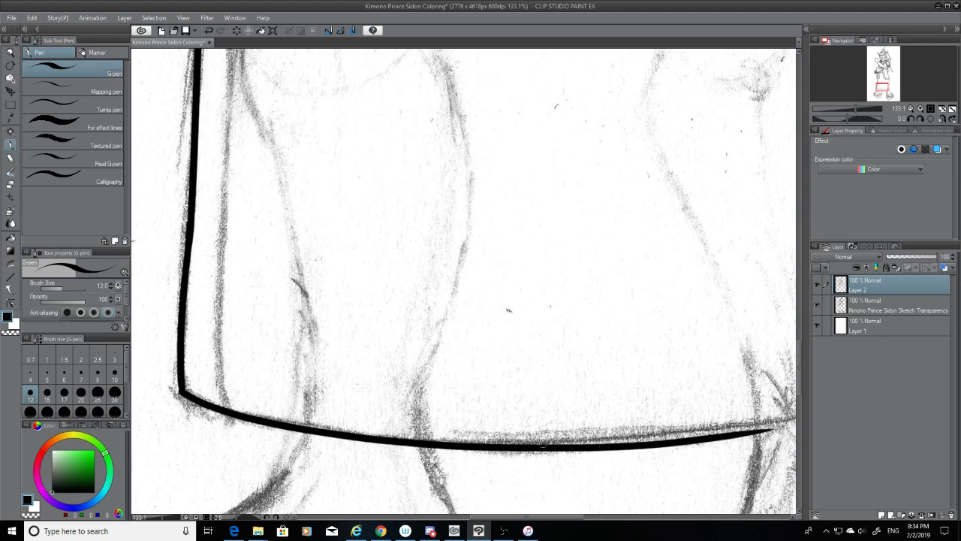
key(ctrl+z)
mouse_move(180, 390)
mouse_down()
mouse_move(527, 443)
mouse_move(769, 430)
mouse_up()
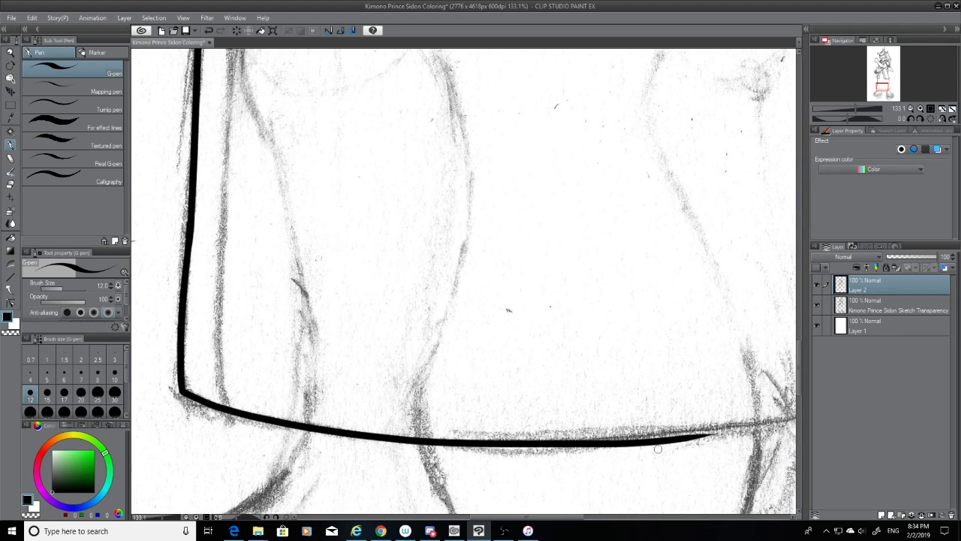
key(ctrl+z)
drag(180, 391, 202, 422)
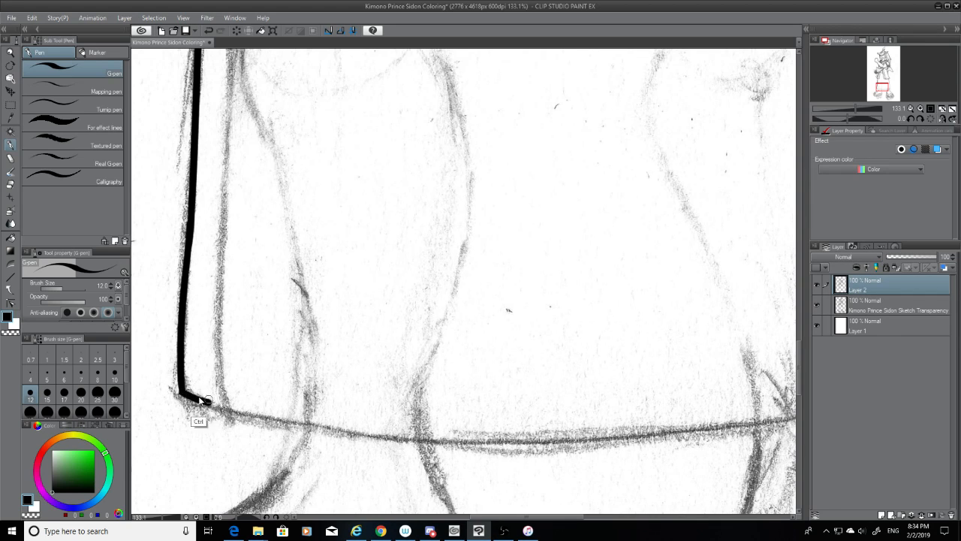
key(ctrl+z)
drag(180, 390, 725, 422)
key(ctrl+z)
mouse_move(181, 391)
mouse_down()
mouse_move(518, 440)
mouse_move(724, 428)
mouse_up()
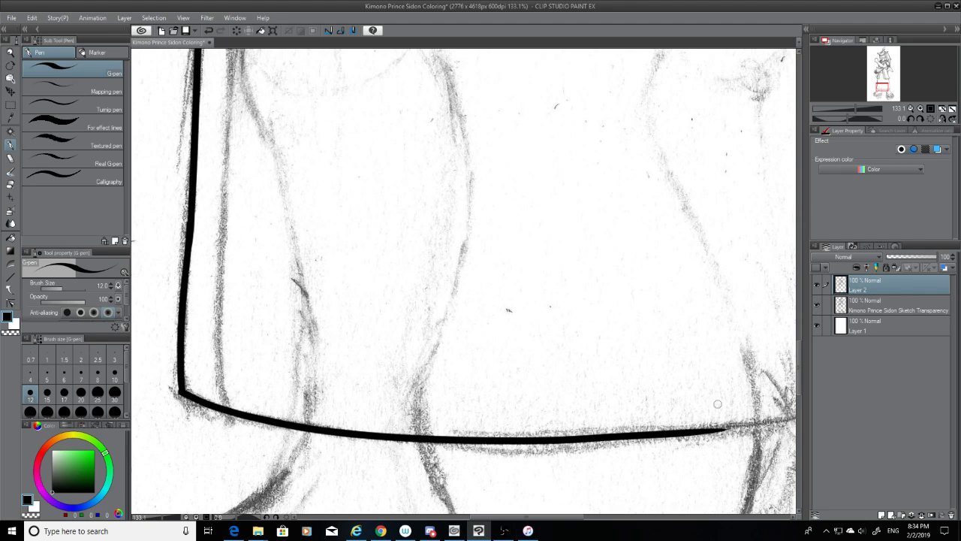
Hide the sketch layer to inspect the kimono's inked lower left corner and bottom hem
click(816, 304)
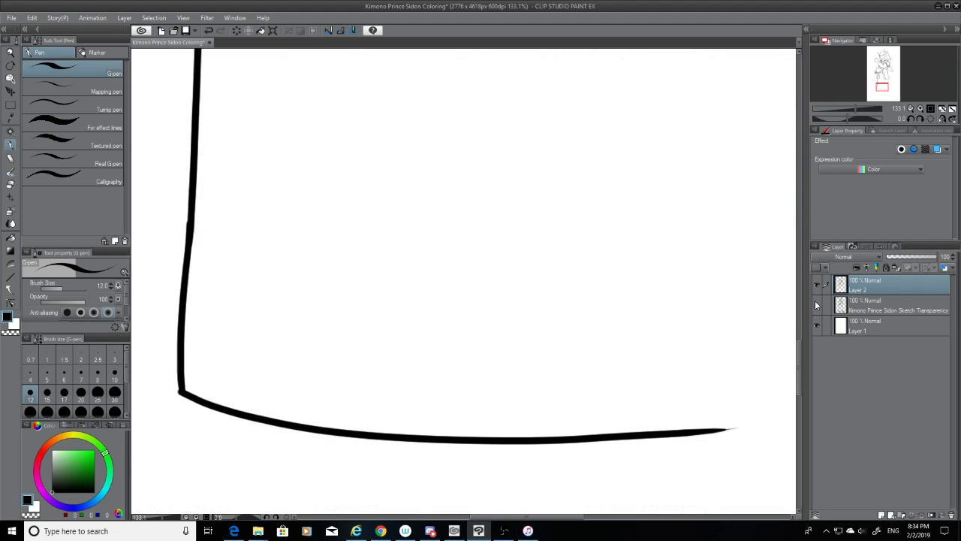
click(11, 184)
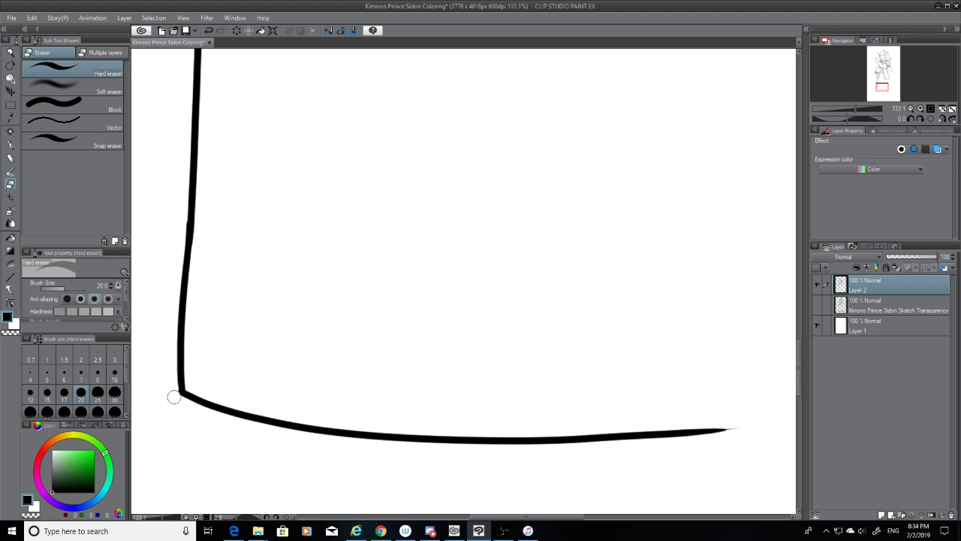
click(11, 144)
Show the sketch again and ink the rest of the bottom hem from its right corner with the G-pen, redrawing until it joins smoothly
drag(518, 520, 554, 520)
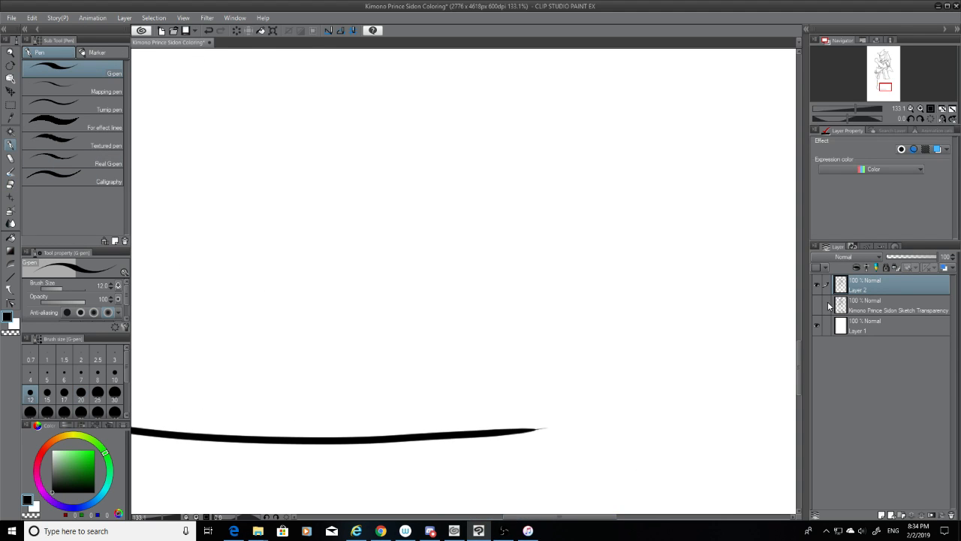
click(817, 305)
drag(725, 390, 504, 433)
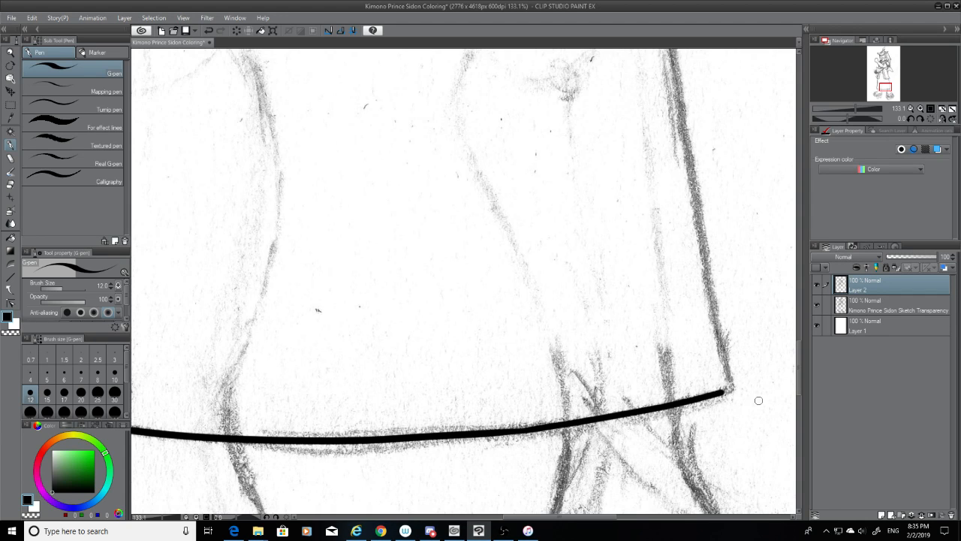
key(ctrl+z)
drag(732, 389, 477, 437)
key(ctrl+z)
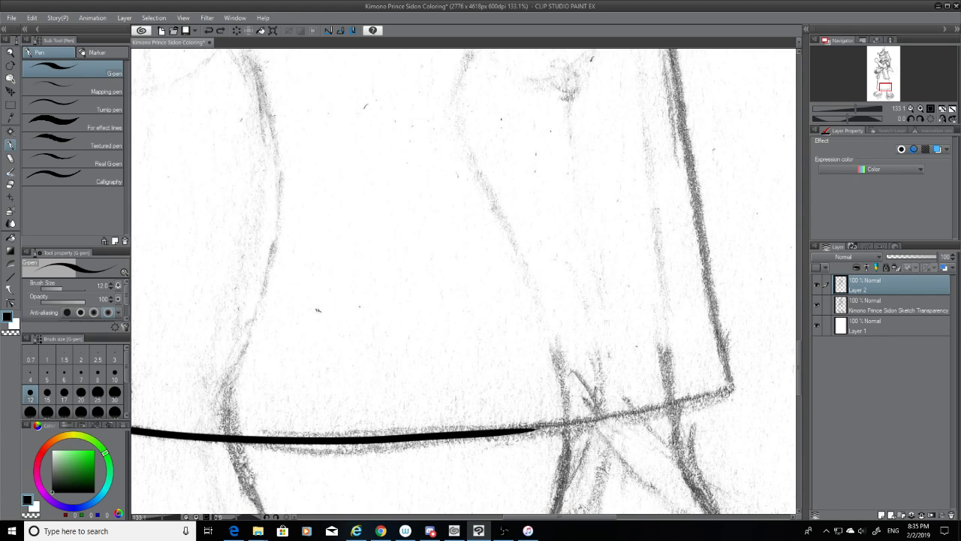
drag(732, 389, 539, 433)
key(ctrl+z)
drag(732, 389, 491, 433)
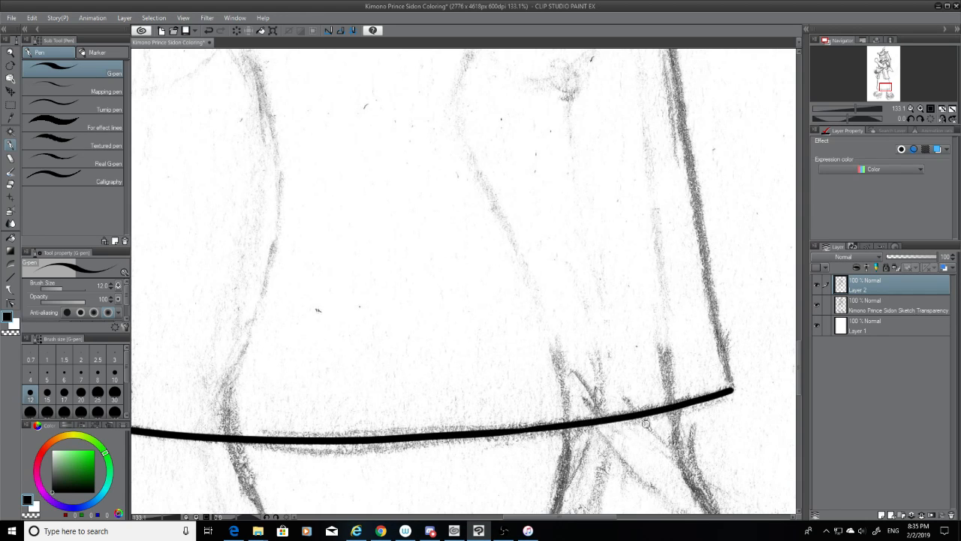
Smooth the join in the bottom hem near the right leg with short G-pen strokes while the sketch layer is hidden, then show the sketch
click(825, 305)
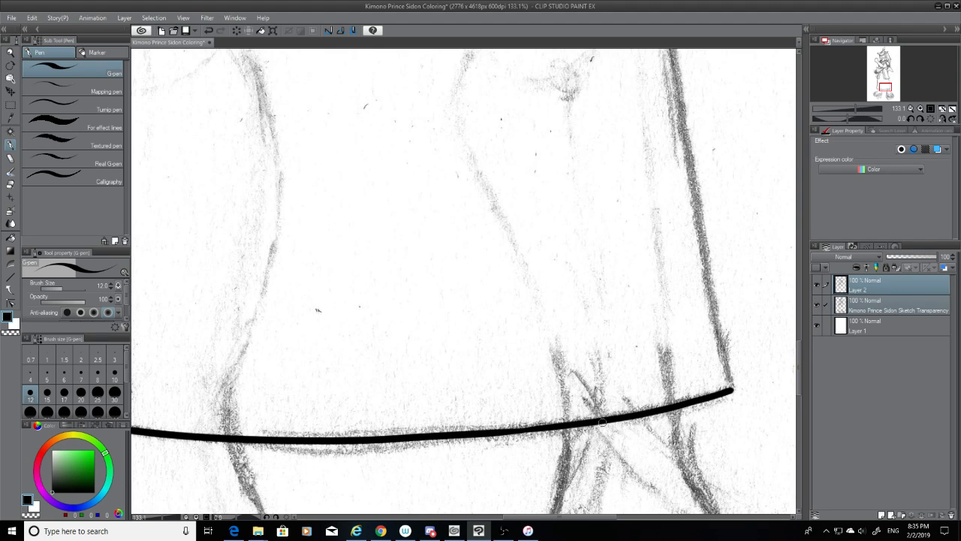
click(817, 304)
mouse_move(552, 427)
mouse_down()
mouse_move(443, 436)
mouse_move(455, 437)
mouse_up()
key(ctrl+z)
key(ctrl+z)
key(ctrl+z)
key(ctrl+z)
drag(586, 425, 454, 435)
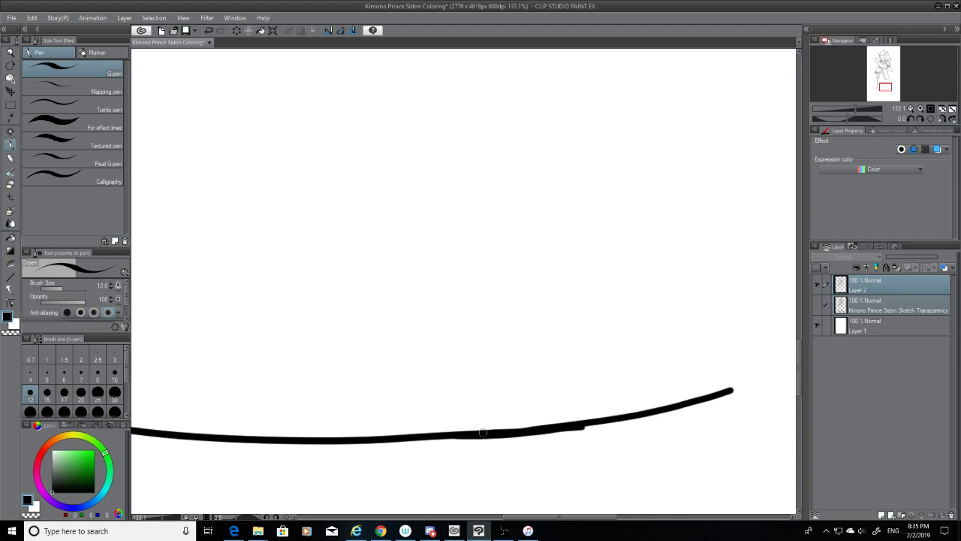
key(ctrl+z)
drag(585, 425, 442, 435)
key(ctrl+z)
drag(577, 423, 470, 436)
key(ctrl+z)
drag(586, 425, 442, 436)
key(ctrl+z)
drag(564, 423, 426, 435)
key(ctrl+z)
drag(560, 425, 457, 435)
click(816, 304)
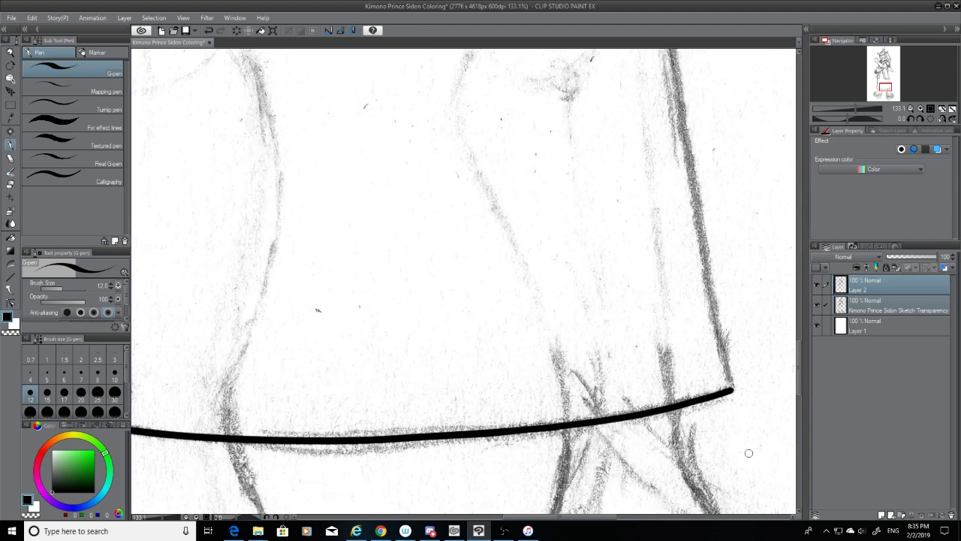
Ink the upper part of the kimono's right edge with the G-pen, running down from the right sleeve's hem
drag(606, 518, 630, 517)
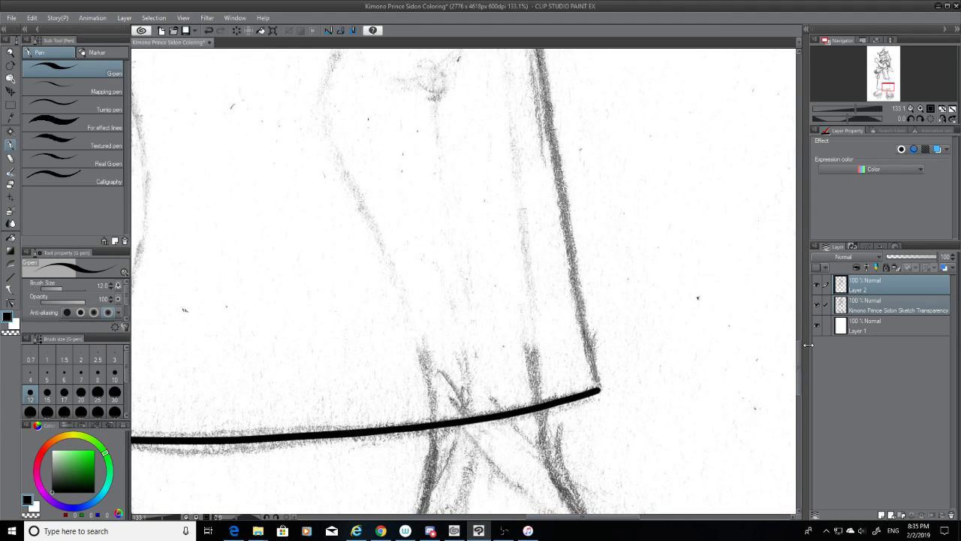
drag(798, 360, 800, 312)
drag(526, 224, 554, 507)
key(ctrl+z)
drag(515, 213, 551, 514)
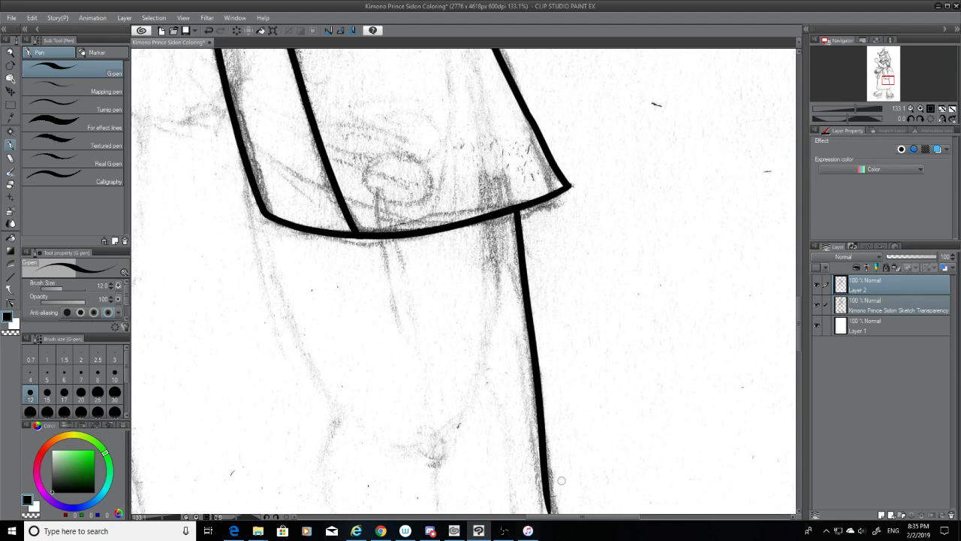
Trim the pointed lower end of the right edge line with the Hard eraser and check it with the sketch layer hidden
drag(797, 326, 799, 348)
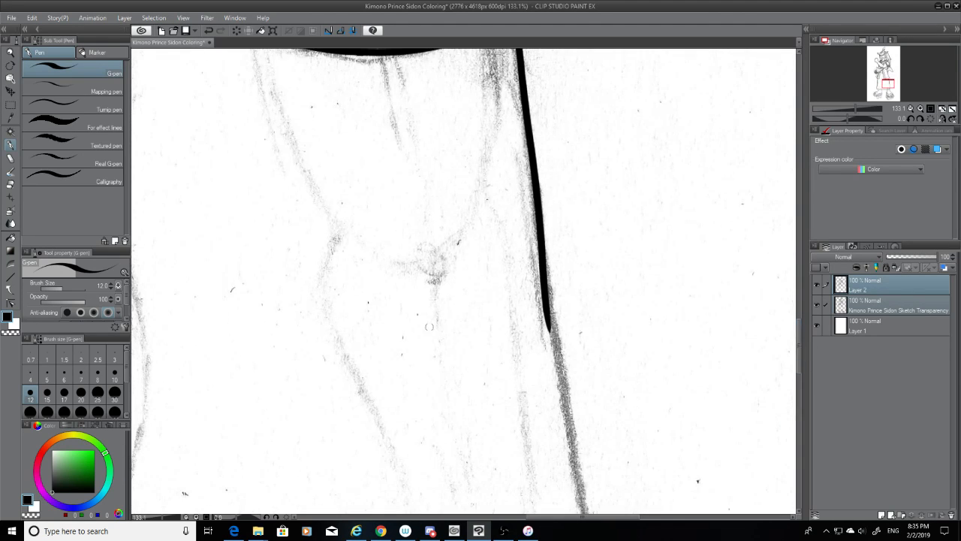
click(11, 185)
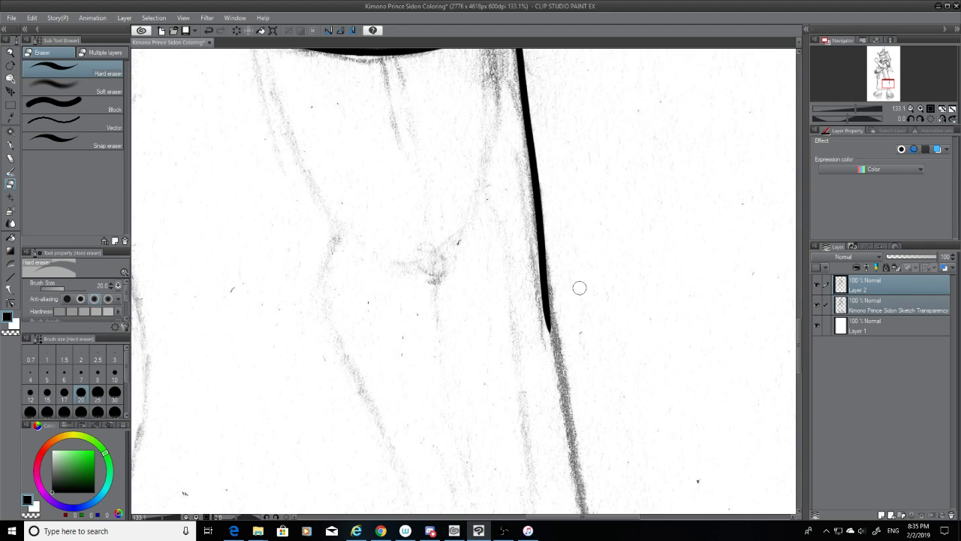
drag(552, 336, 543, 277)
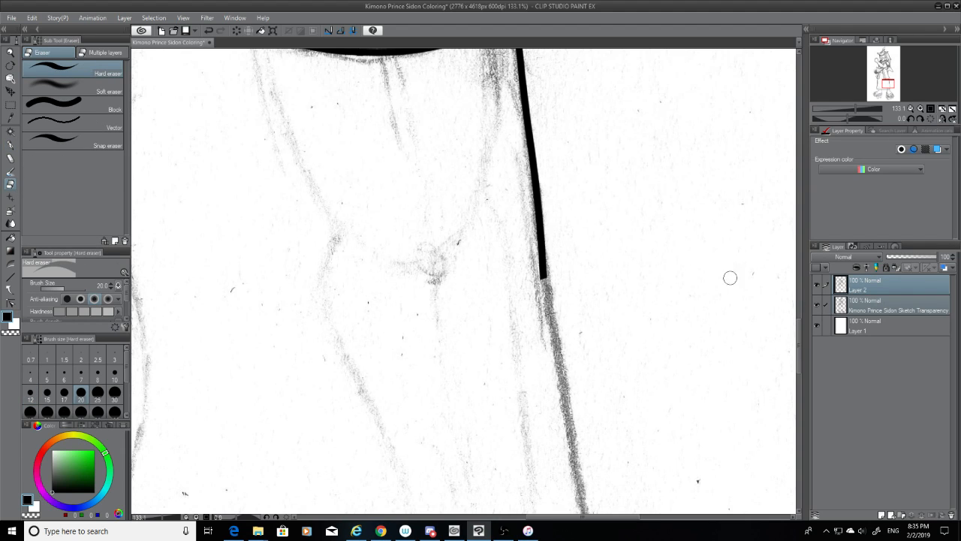
click(817, 306)
click(817, 306)
Continue the kimono's right edge down to the hem's right corner with the G-pen, redrawing until it follows the sketch
key(p)
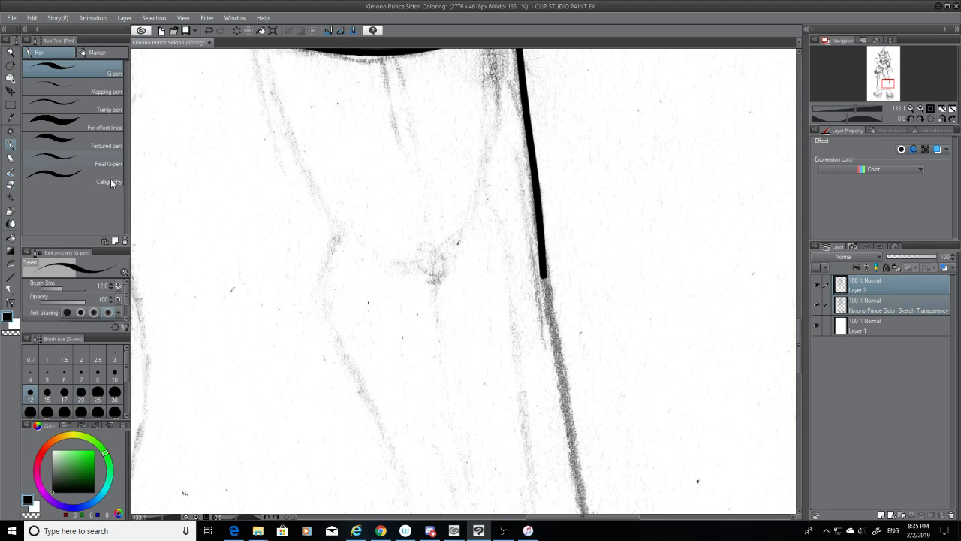
drag(799, 331, 801, 347)
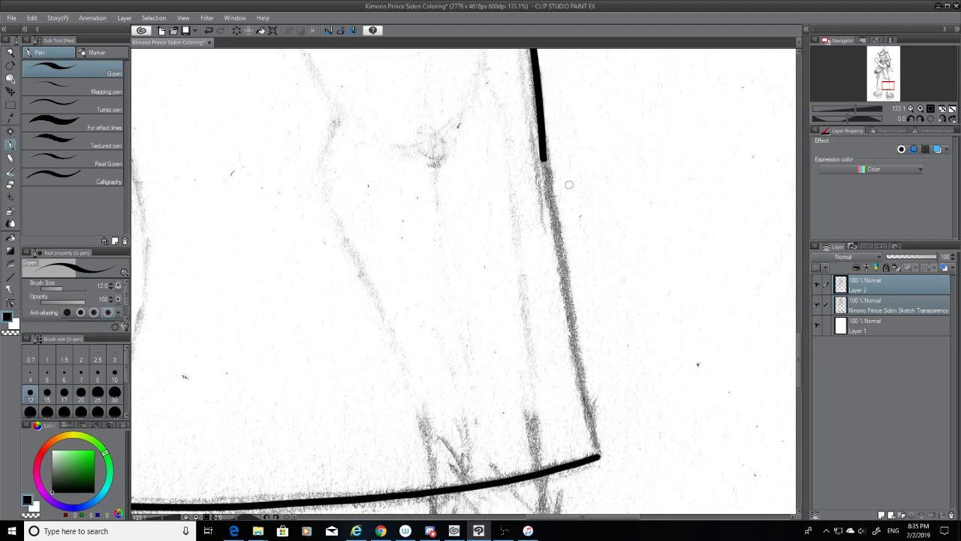
drag(542, 153, 606, 445)
key(ctrl+z)
mouse_move(543, 155)
mouse_down()
mouse_move(579, 365)
mouse_move(605, 451)
mouse_up()
key(ctrl+z)
drag(543, 155, 605, 455)
key(ctrl+z)
drag(542, 155, 598, 455)
key(ctrl+z)
drag(542, 156, 602, 459)
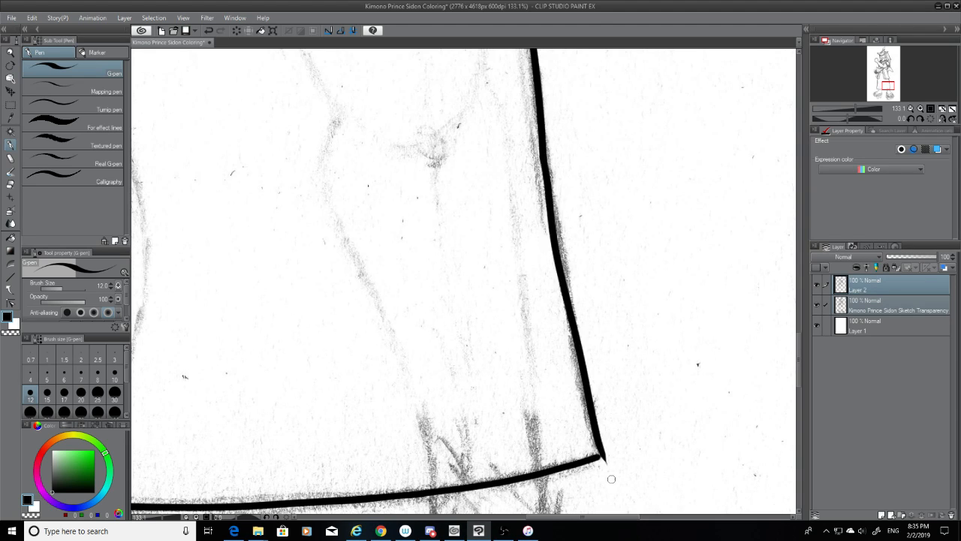
Hide the sketch layer, erase the spur at the hem's lower right corner with the Hard eraser, and show the sketch again
click(818, 304)
click(816, 305)
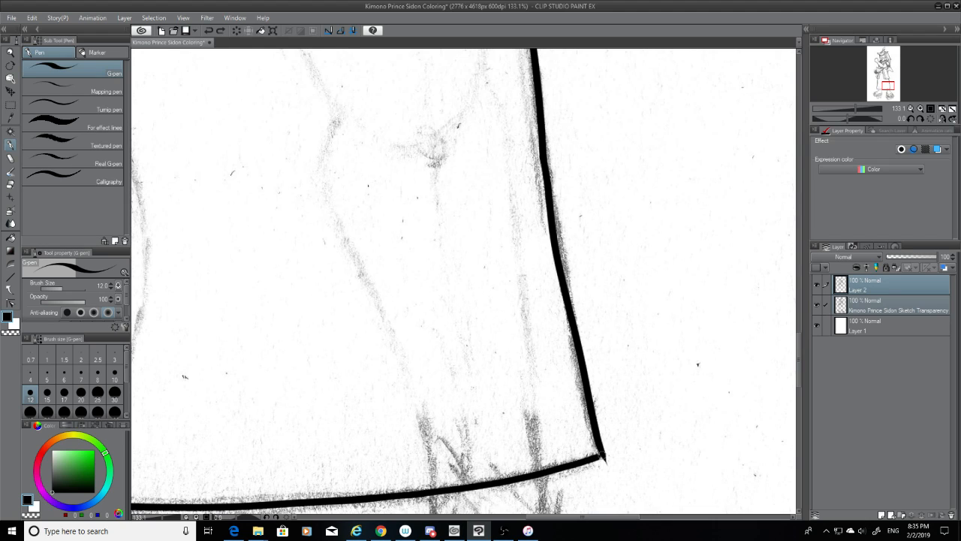
click(818, 305)
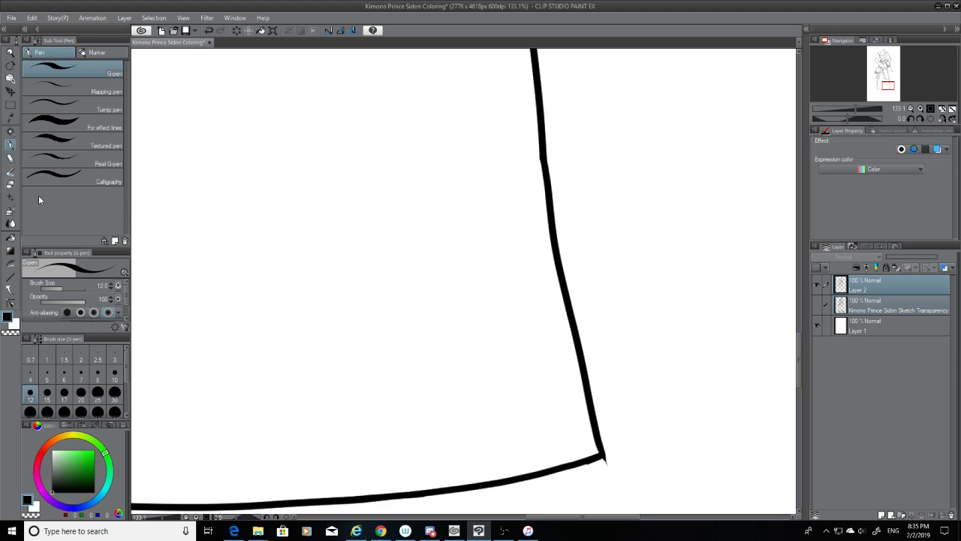
key(e)
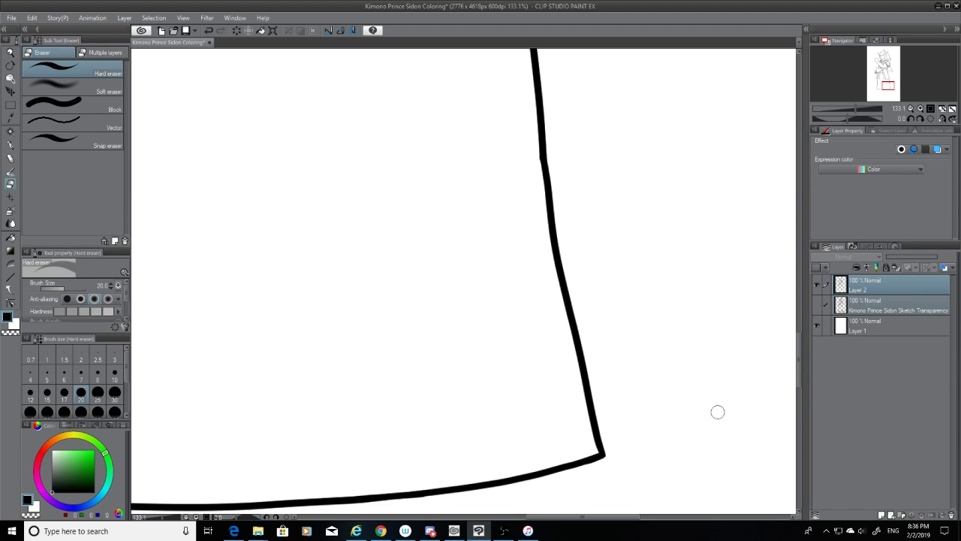
click(817, 305)
Ink the upper part of the inner trim line beside the kimono's left edge with the G-pen, starting below the left sleeve
mouse_move(798, 340)
mouse_down()
mouse_move(800, 369)
mouse_move(803, 357)
mouse_up()
drag(610, 520, 566, 520)
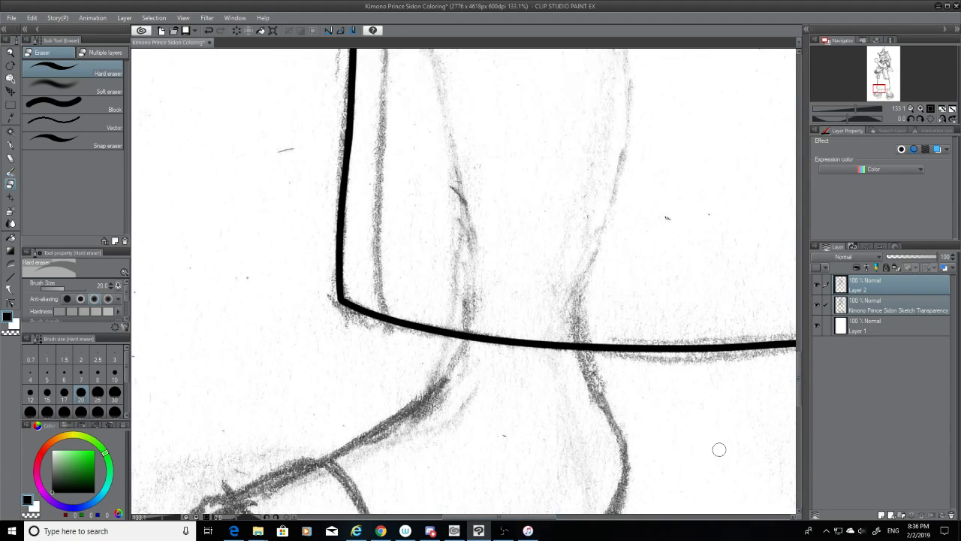
click(797, 347)
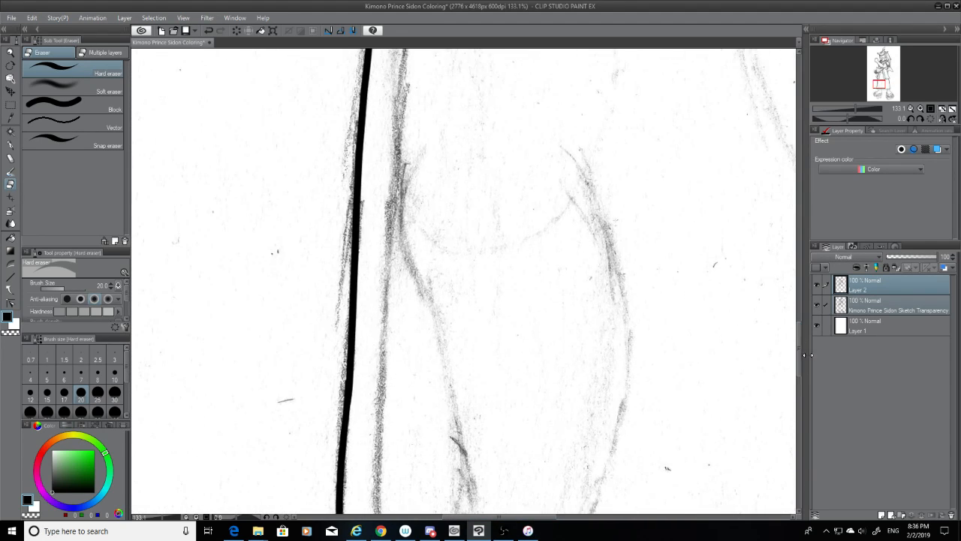
drag(798, 335, 798, 296)
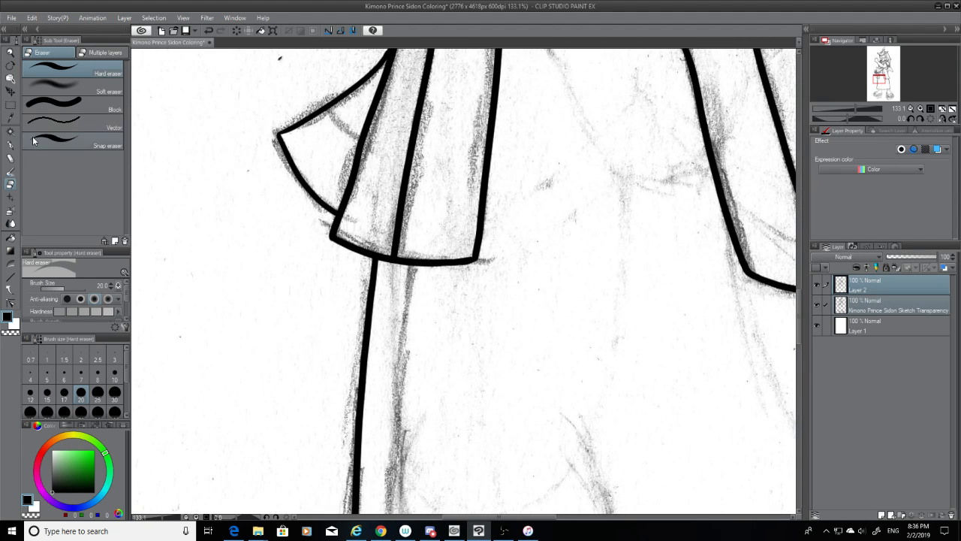
key(p)
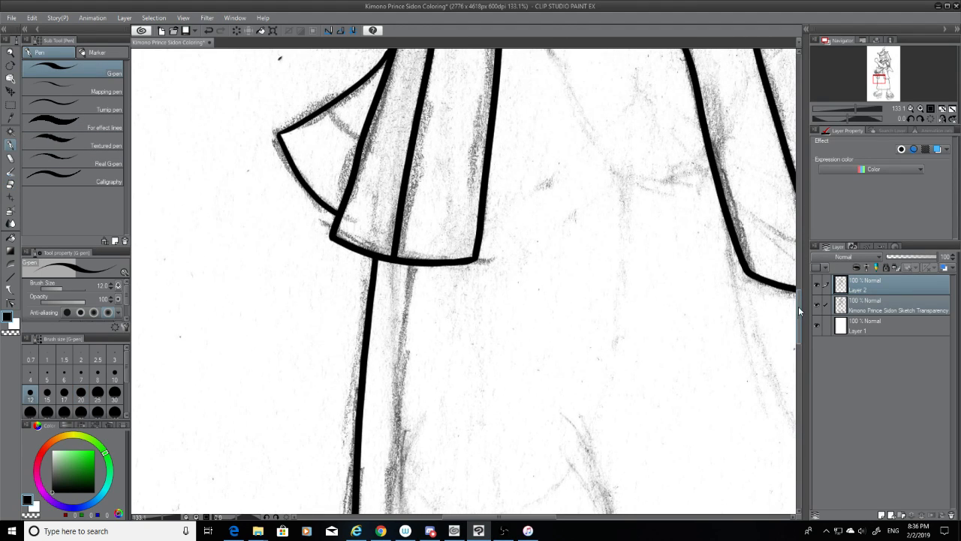
scroll(799, 307, down, 3)
scroll(799, 314, down, 3)
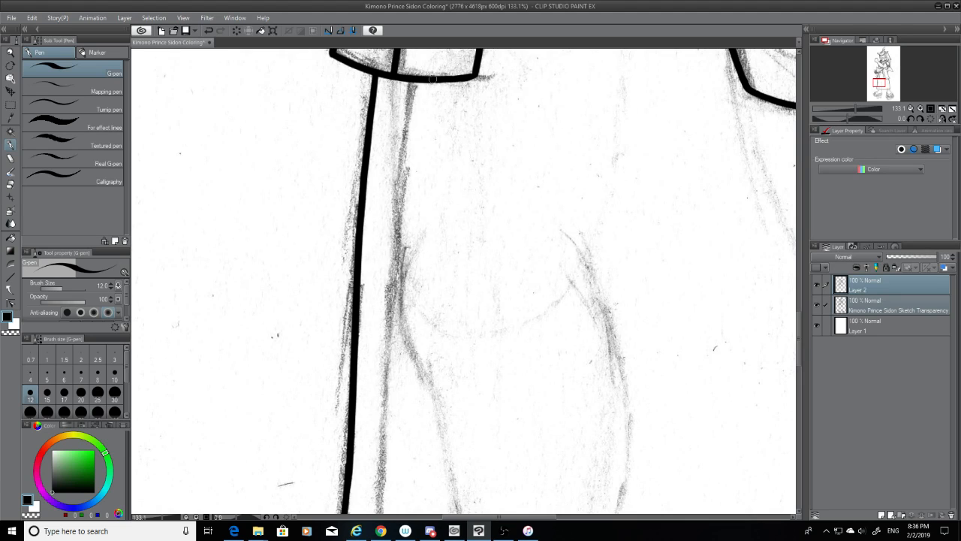
drag(412, 80, 374, 518)
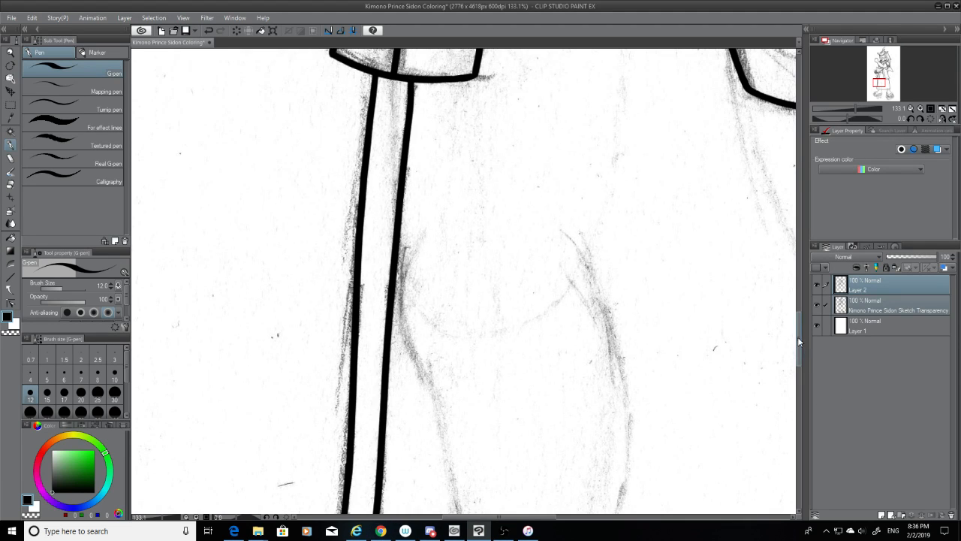
Try to extend the inner trim line down to the bottom hem with the G-pen
scroll(799, 347, down, 6)
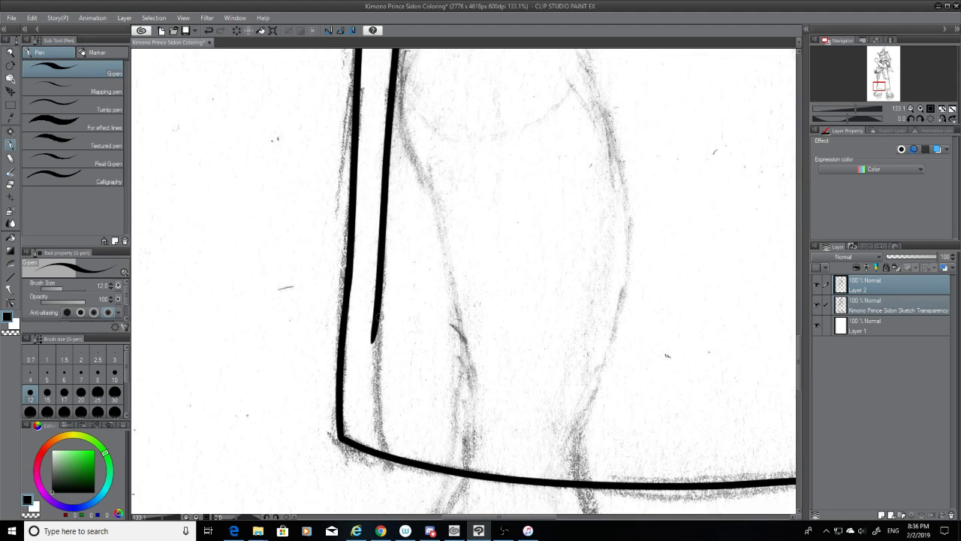
drag(379, 313, 382, 474)
key(ctrl+z)
drag(374, 309, 378, 464)
key(ctrl+z)
drag(374, 309, 377, 425)
key(ctrl+z)
Trim the lower tip of the inner trim line with the Hard eraser
click(10, 185)
mouse_move(366, 344)
mouse_down()
mouse_move(363, 305)
mouse_move(381, 317)
mouse_move(373, 317)
mouse_move(382, 449)
mouse_up()
Ink the lower part of the inner trim line across the bottom hem with the G-pen, redrawing until it continues the upper stroke cleanly
click(11, 145)
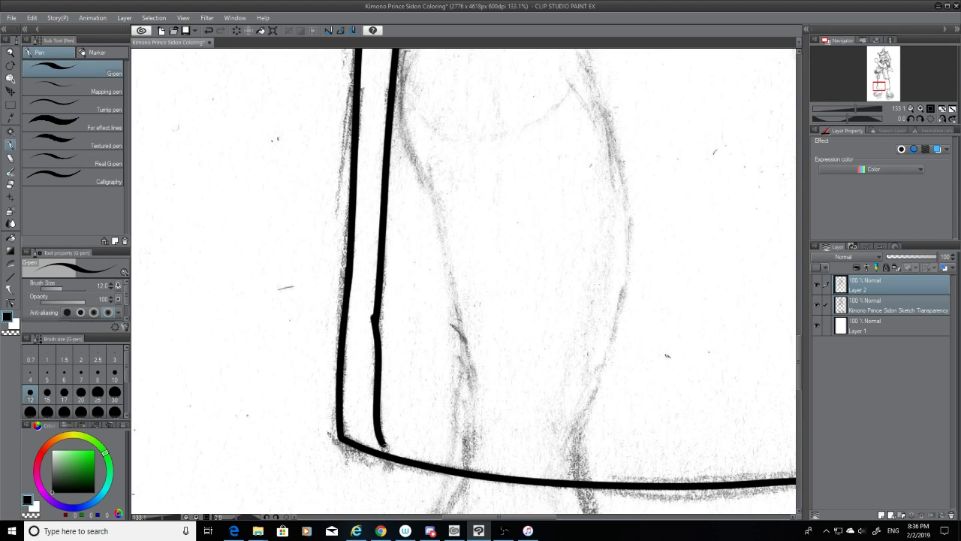
key(ctrl+z)
drag(376, 336, 384, 441)
key(ctrl+z)
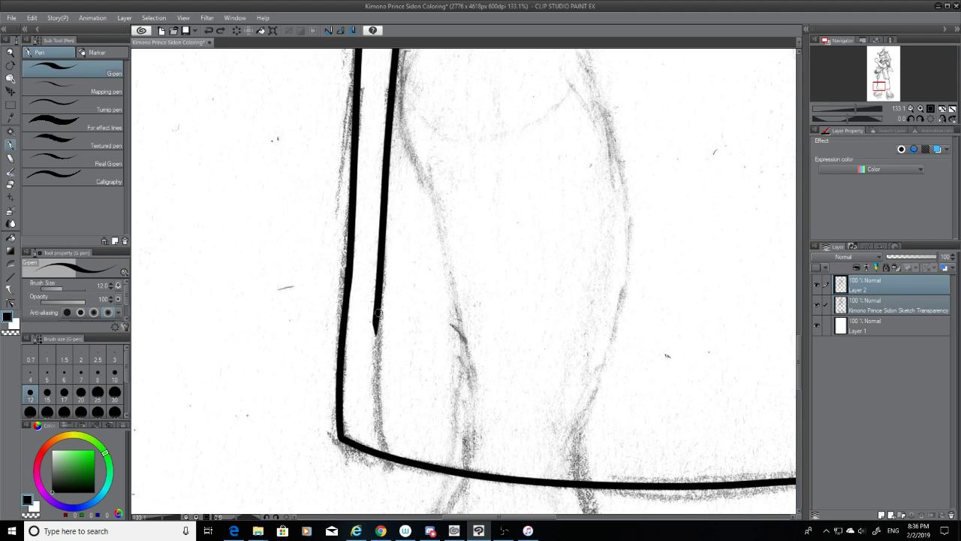
drag(375, 336, 383, 437)
key(ctrl+z)
drag(374, 335, 379, 452)
key(ctrl+z)
drag(376, 337, 381, 454)
key(ctrl+z)
drag(375, 337, 382, 454)
key(ctrl+z)
drag(376, 335, 392, 460)
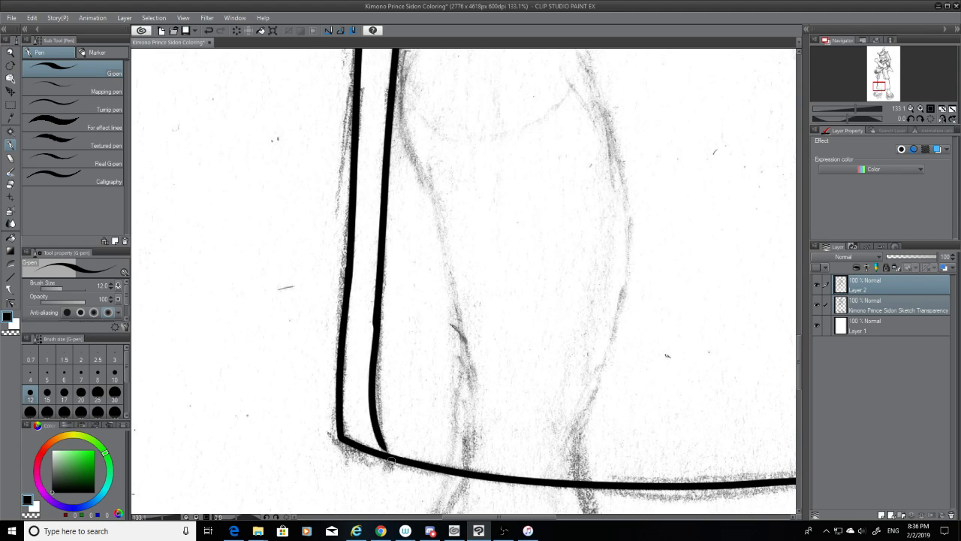
key(ctrl+z)
drag(376, 335, 380, 452)
key(ctrl+z)
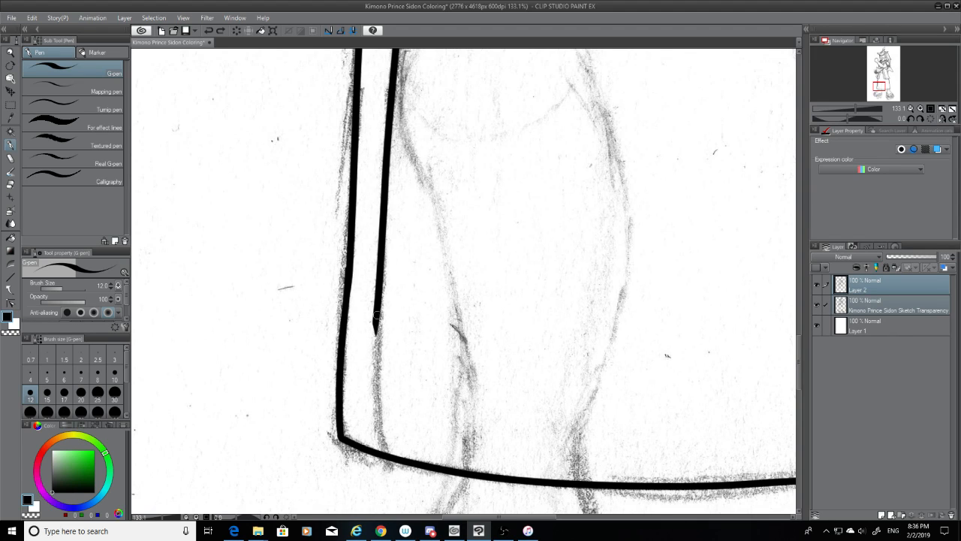
drag(375, 335, 380, 452)
key(ctrl+z)
drag(375, 335, 380, 452)
key(ctrl+z)
drag(376, 335, 367, 450)
key(ctrl+z)
drag(375, 335, 368, 452)
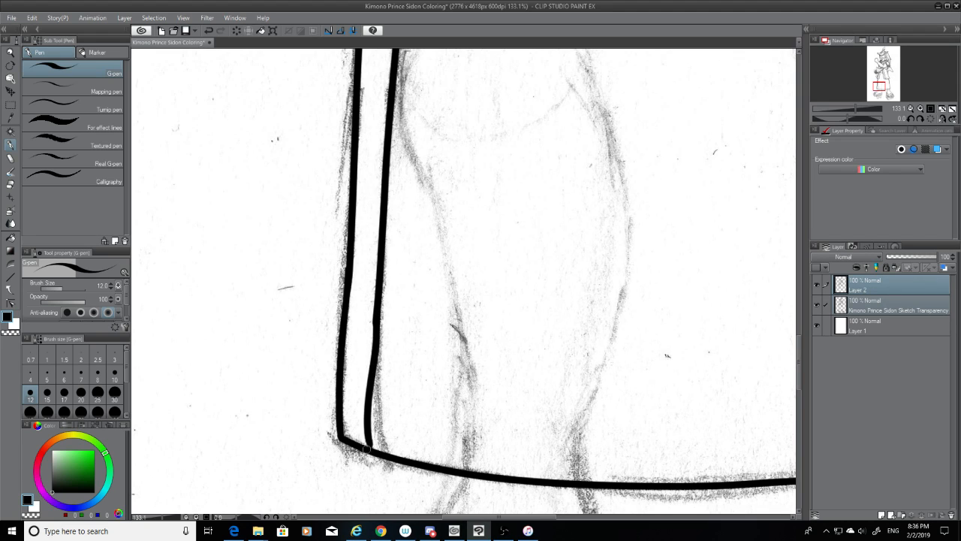
key(ctrl+z)
drag(375, 335, 375, 454)
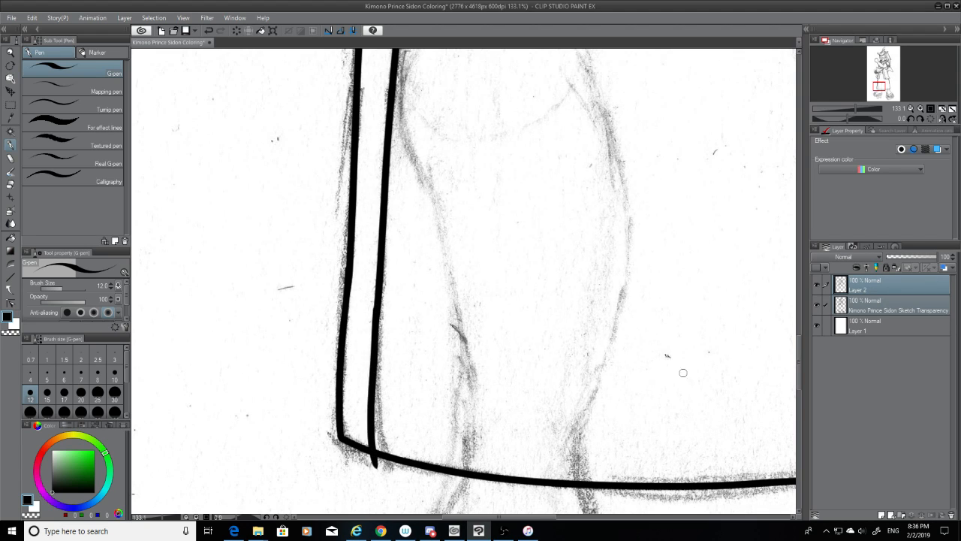
Erase the inner trim line's overshoot below the bottom hem with the Hard eraser, hiding the sketch layer while cleaning up
click(818, 304)
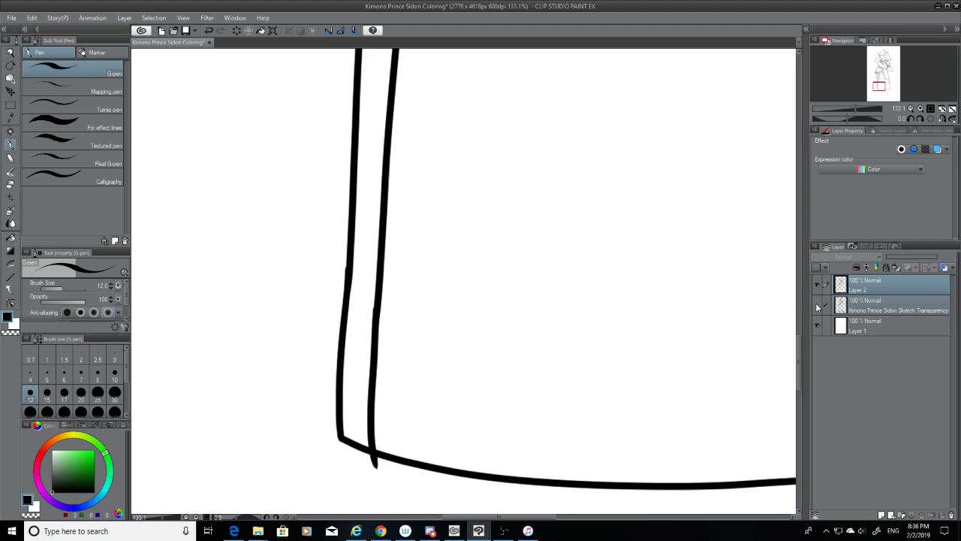
click(9, 184)
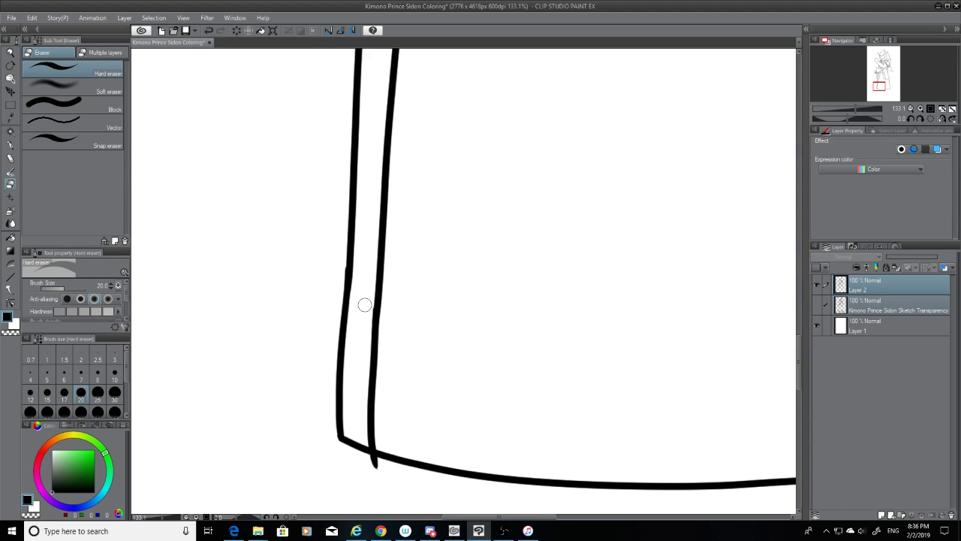
drag(367, 304, 365, 330)
key(ctrl+z)
key(ctrl+z)
drag(340, 263, 338, 286)
key(ctrl+z)
drag(380, 471, 370, 460)
click(817, 306)
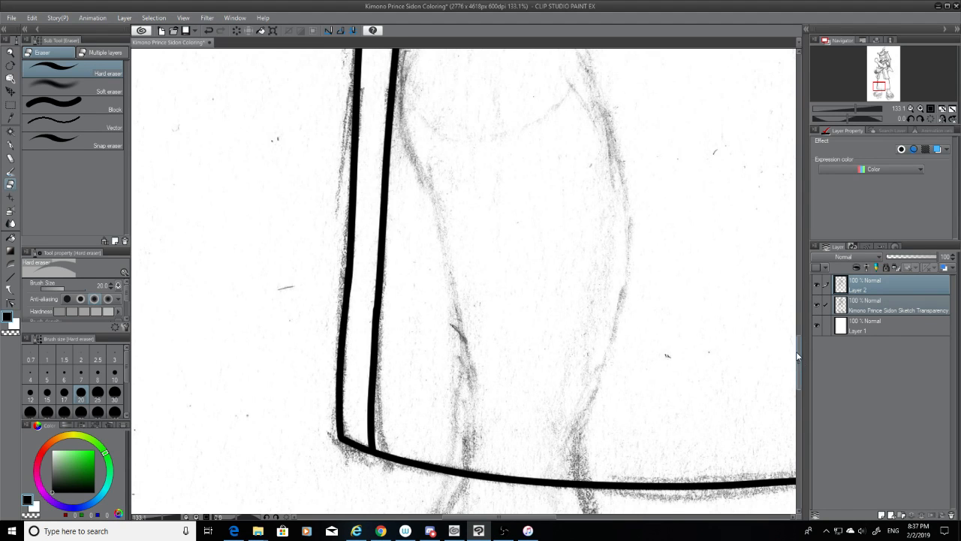
Ink the front ankle and instep line from the hem to the sandal strap with the G-pen, redrawing until smooth, and trim its tip
scroll(802, 387, down, 5)
key(p)
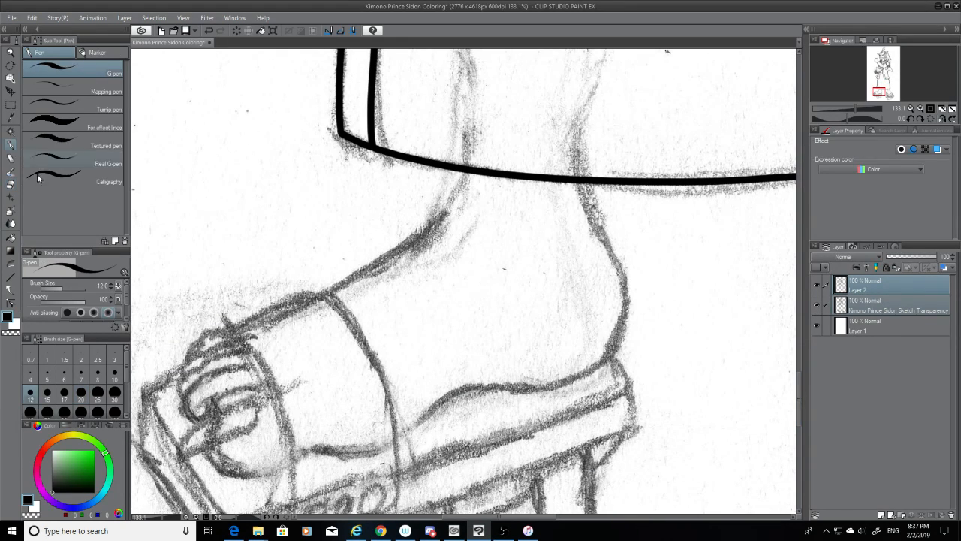
mouse_move(464, 166)
mouse_down()
mouse_move(346, 293)
mouse_move(296, 318)
mouse_up()
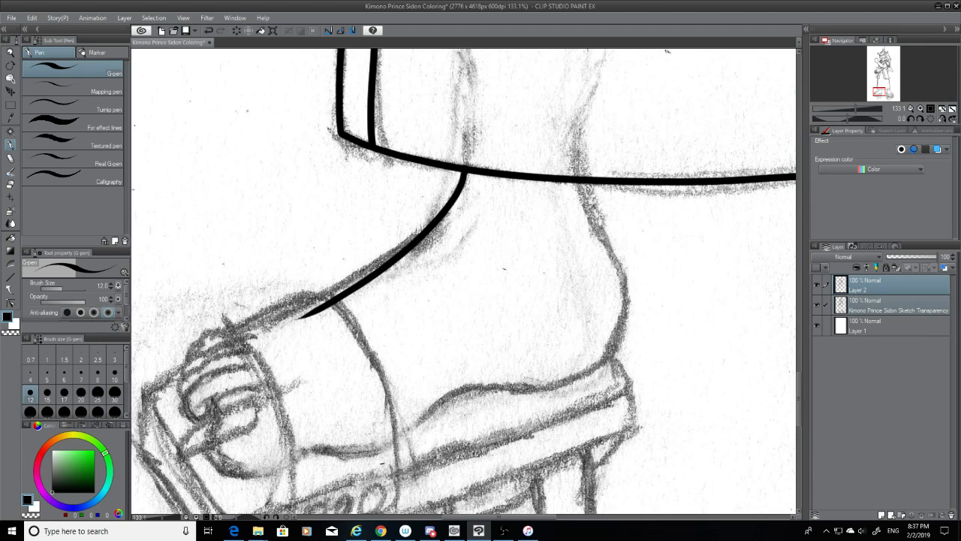
key(ctrl+z)
drag(459, 174, 297, 316)
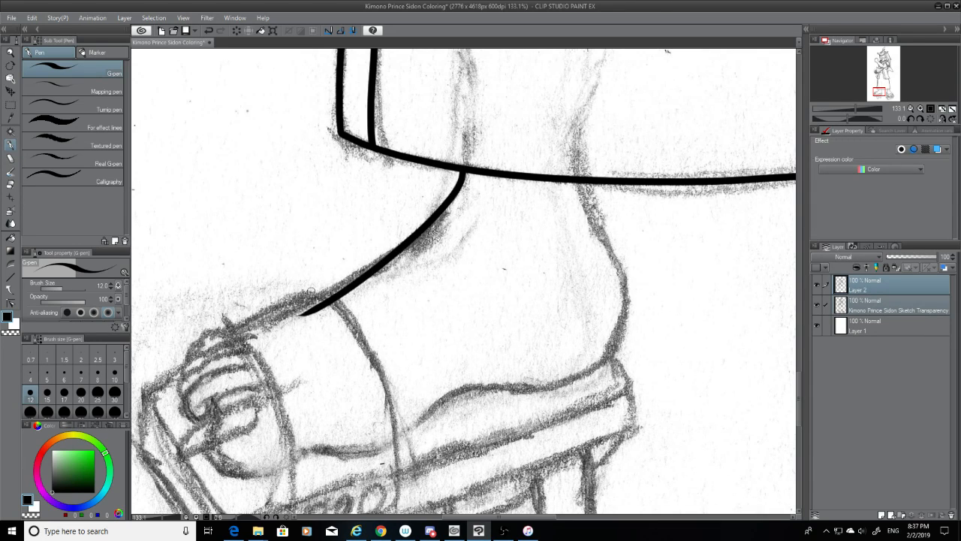
key(ctrl+z)
drag(464, 171, 323, 297)
key(ctrl+z)
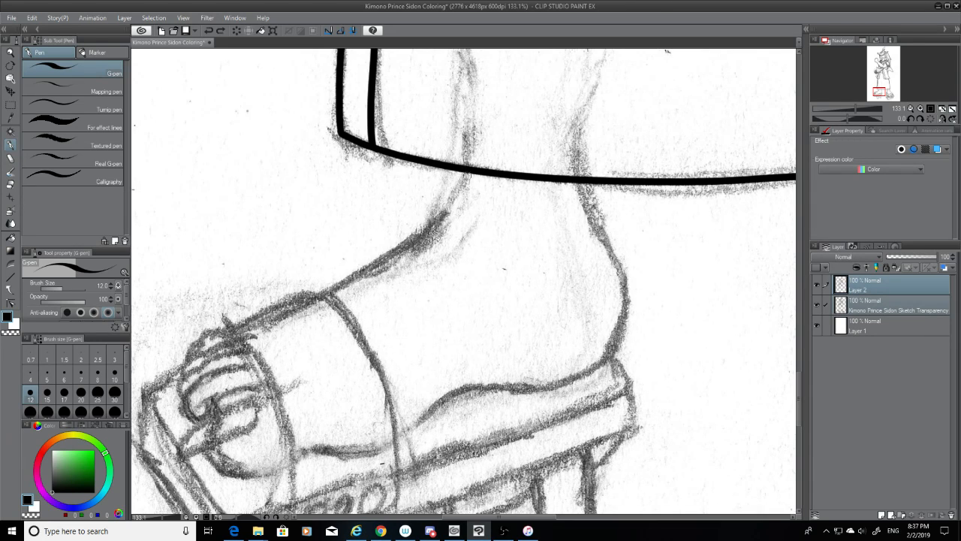
drag(464, 173, 322, 296)
key(ctrl+z)
drag(460, 188, 435, 216)
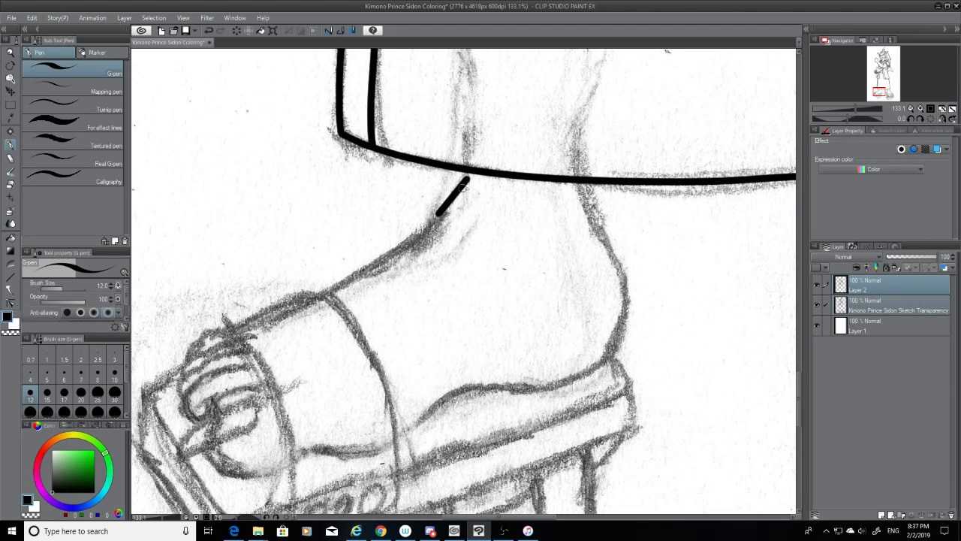
key(ctrl+z)
drag(463, 174, 321, 293)
key(ctrl+z)
mouse_move(461, 188)
mouse_down()
mouse_move(427, 227)
mouse_move(350, 283)
mouse_up()
key(ctrl+z)
drag(455, 188, 315, 297)
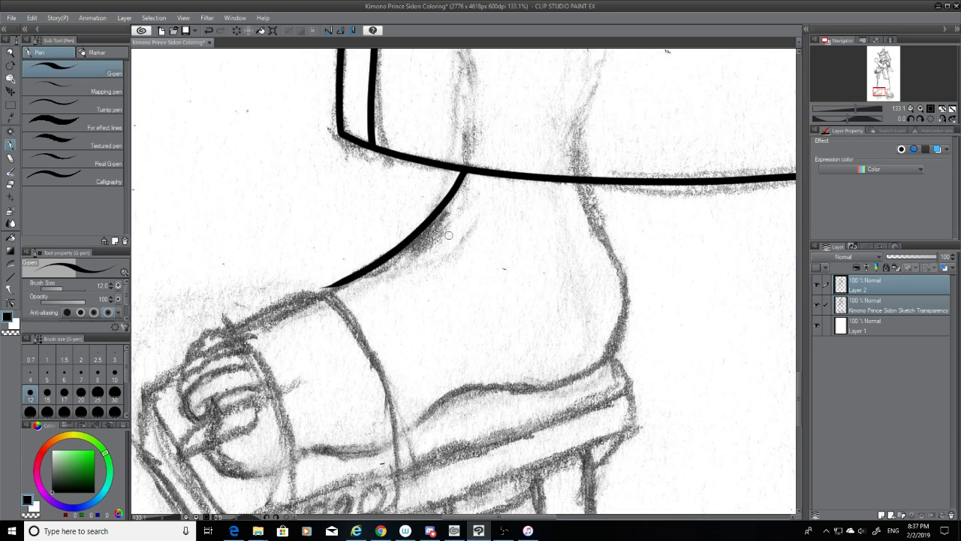
key(ctrl+z)
mouse_move(464, 172)
mouse_down()
mouse_move(430, 216)
mouse_move(316, 302)
mouse_up()
key(ctrl+z)
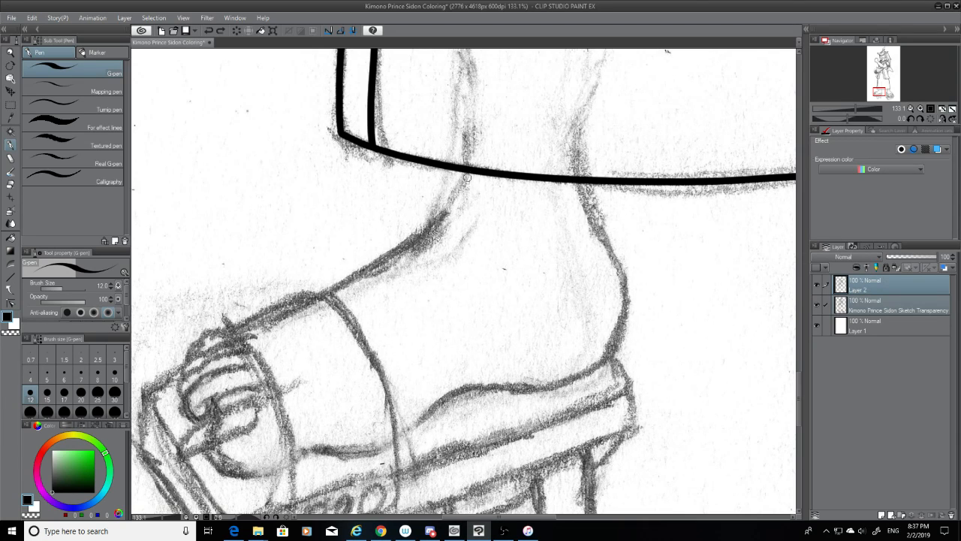
drag(464, 172, 320, 300)
key(ctrl+z)
mouse_move(466, 172)
mouse_down()
mouse_move(458, 187)
mouse_move(308, 284)
mouse_up()
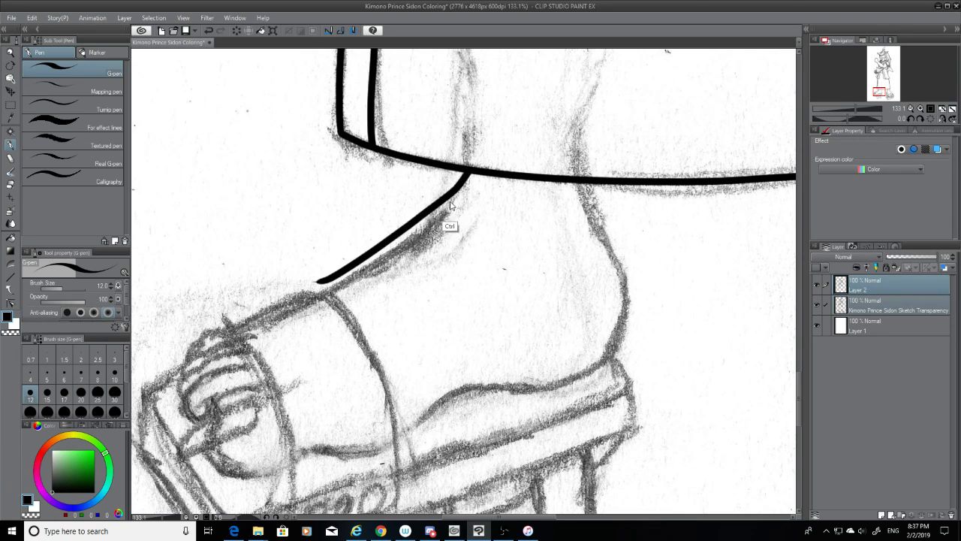
key(ctrl+z)
mouse_move(467, 172)
mouse_down()
mouse_move(411, 242)
mouse_move(325, 301)
mouse_up()
key(ctrl+z)
drag(464, 175, 320, 298)
key(ctrl+z)
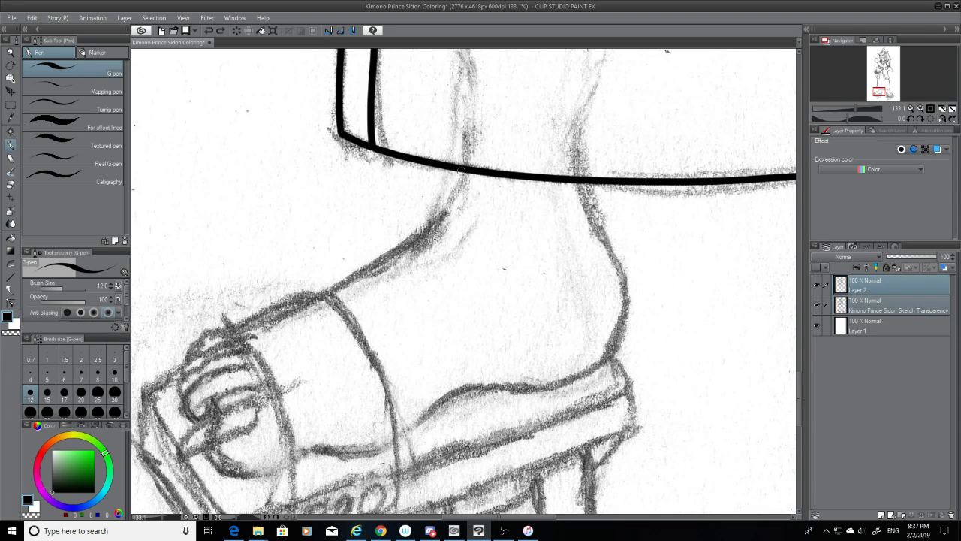
mouse_move(466, 172)
mouse_down()
mouse_move(357, 278)
mouse_move(319, 299)
mouse_up()
key(ctrl+z)
mouse_move(467, 172)
mouse_down()
mouse_move(331, 285)
mouse_move(302, 297)
mouse_up()
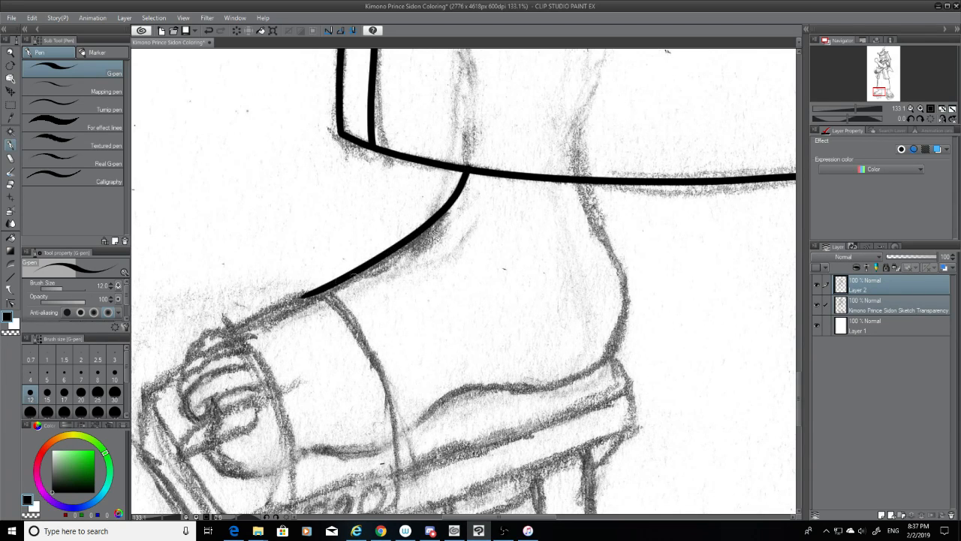
key(ctrl+z)
drag(467, 172, 311, 298)
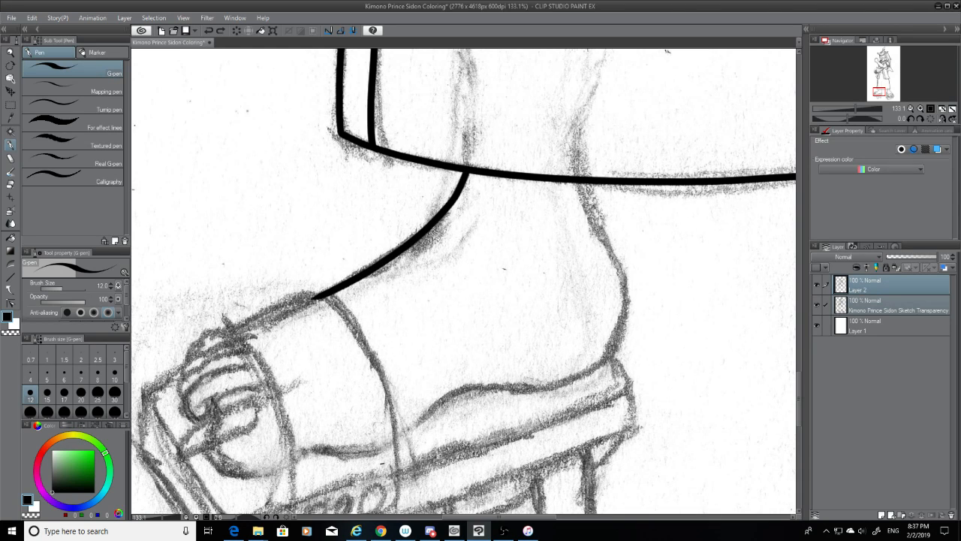
key(e)
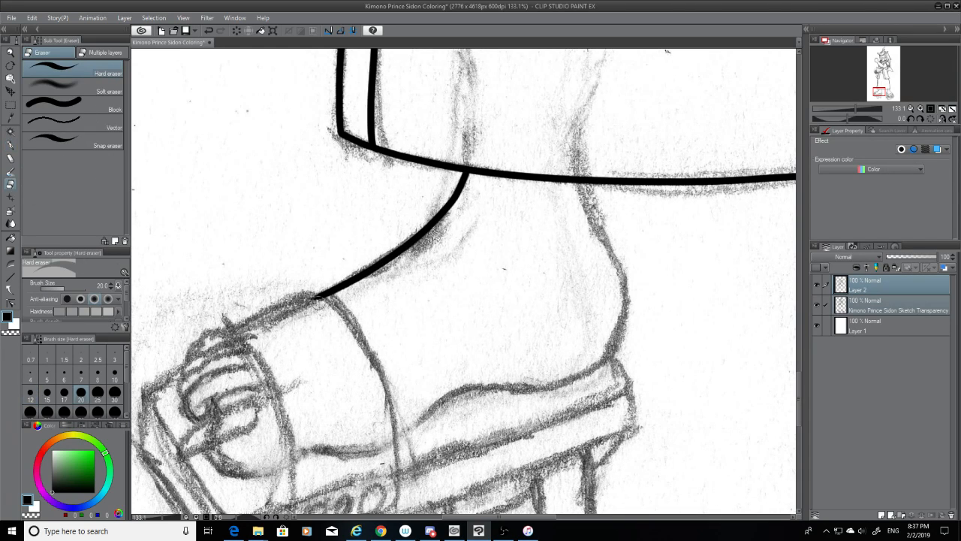
drag(309, 299, 325, 293)
Try to ink the back of the ankle and heel from the hem down to the sandal in one G-pen stroke
click(11, 144)
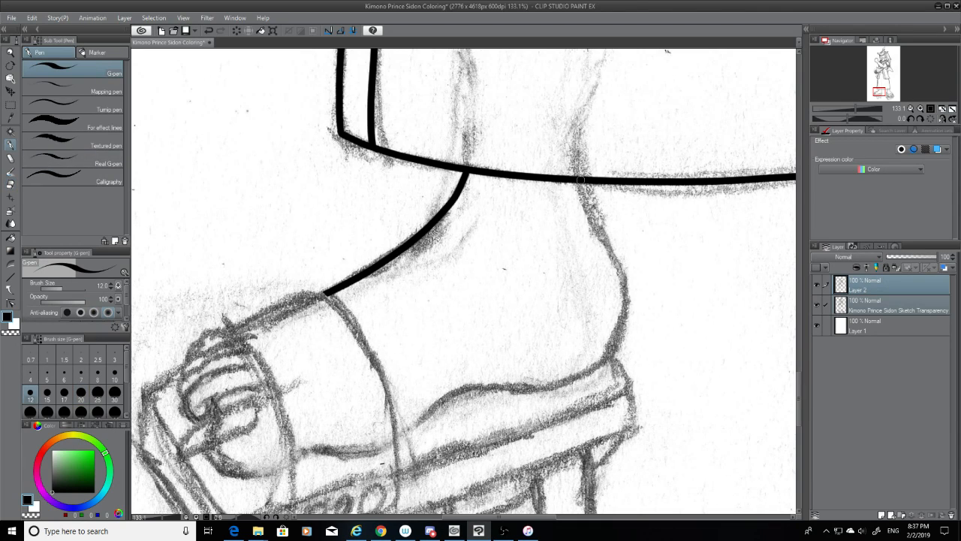
drag(580, 180, 637, 291)
key(ctrl+z)
drag(582, 181, 632, 319)
key(ctrl+z)
mouse_move(584, 183)
mouse_down()
mouse_move(625, 307)
mouse_move(588, 371)
mouse_up()
key(ctrl+z)
mouse_move(581, 180)
mouse_down()
mouse_move(596, 213)
mouse_move(581, 365)
mouse_up()
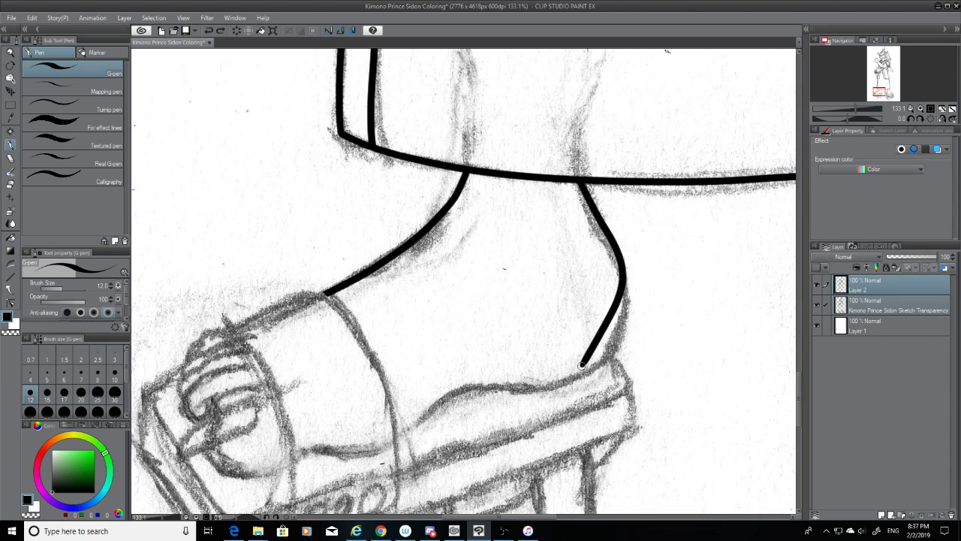
key(ctrl+z)
mouse_move(578, 180)
mouse_down()
mouse_move(592, 211)
mouse_move(609, 362)
mouse_move(586, 382)
mouse_up()
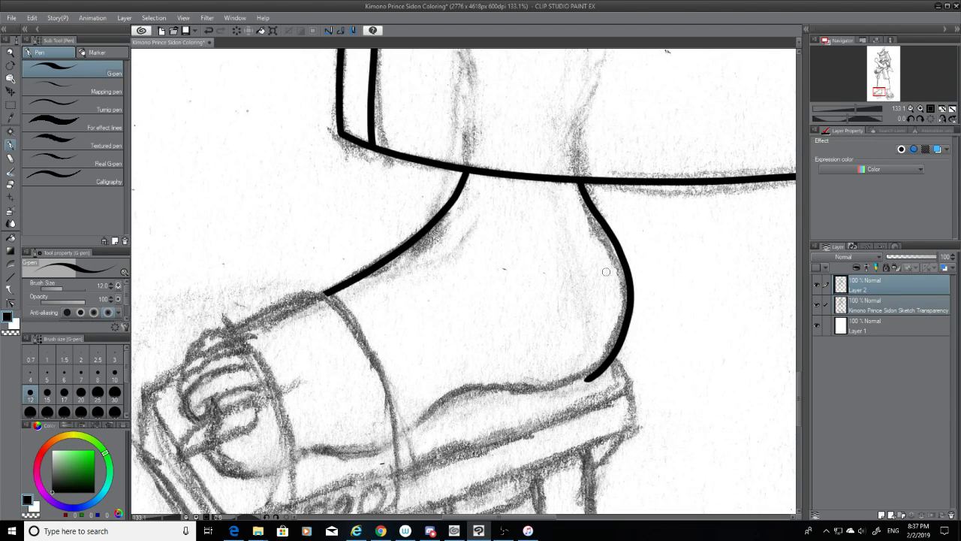
key(ctrl+z)
mouse_move(577, 178)
mouse_down()
mouse_move(622, 304)
mouse_move(588, 386)
mouse_up()
key(ctrl+z)
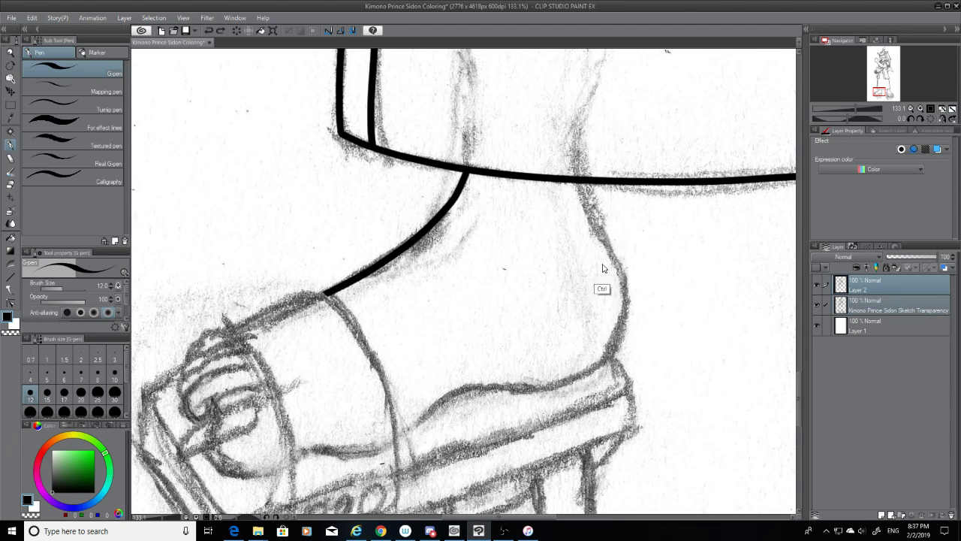
drag(578, 180, 553, 385)
key(ctrl+z)
mouse_move(578, 180)
mouse_down()
mouse_move(629, 283)
mouse_move(571, 387)
mouse_up()
key(ctrl+z)
drag(579, 181, 604, 234)
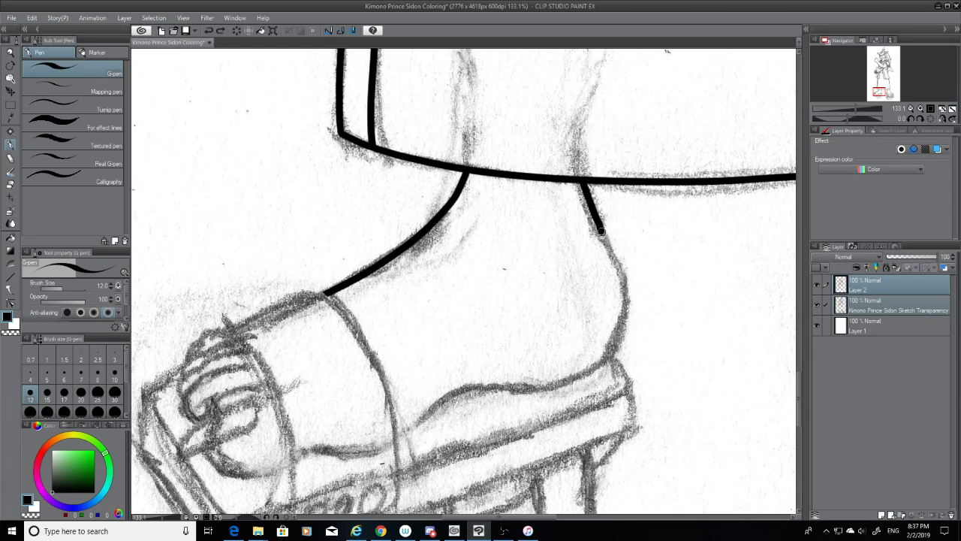
key(ctrl+z)
mouse_move(579, 180)
mouse_down()
mouse_move(636, 302)
mouse_move(612, 357)
mouse_up()
key(ctrl+z)
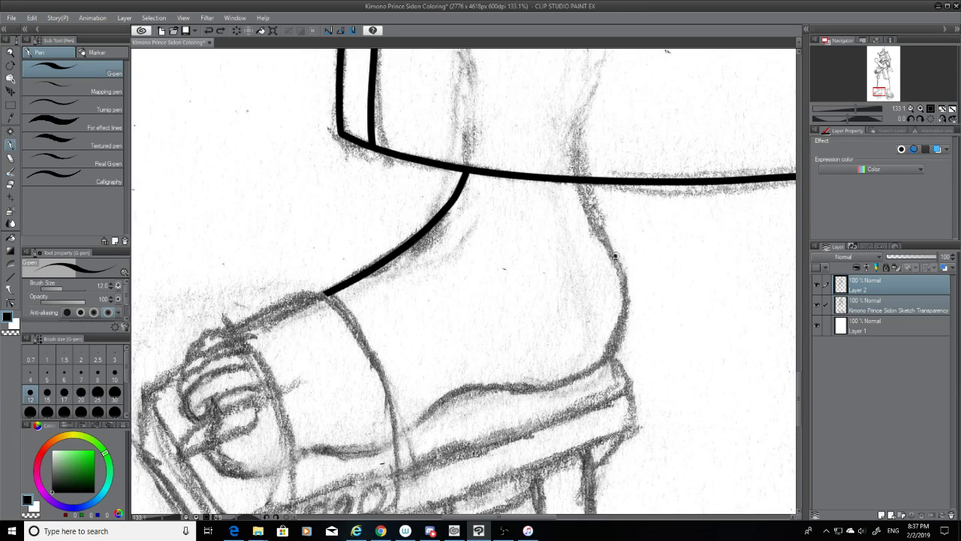
Ink only the lower heel curve with the G-pen, from mid-heel around to the top edge of the sandal
drag(621, 266, 532, 403)
key(ctrl+z)
drag(620, 270, 526, 389)
key(ctrl+z)
drag(621, 275, 547, 387)
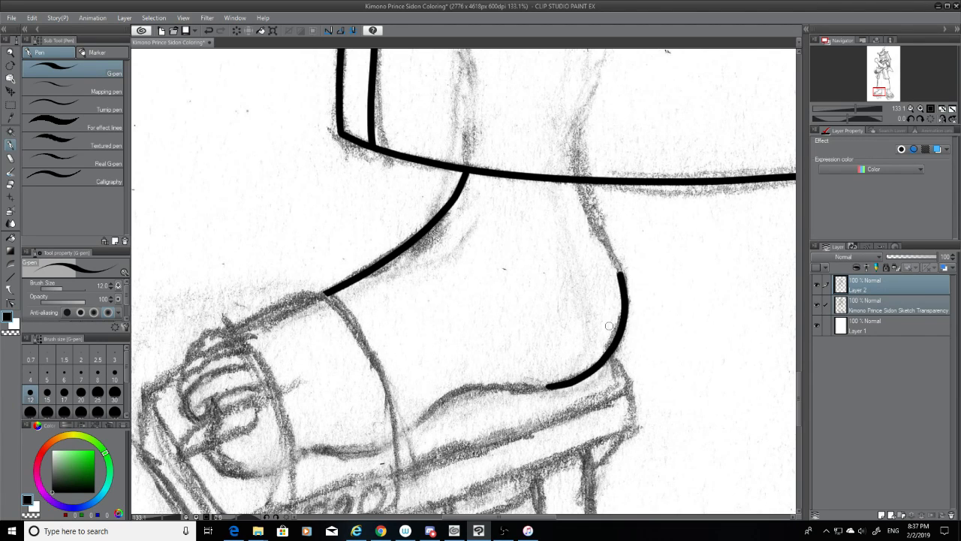
Try to join the hem to the lower heel curve with a separate G-pen stroke, then undo both parts of the heel line
drag(584, 181, 622, 279)
key(ctrl+z)
drag(584, 181, 619, 272)
key(ctrl+z)
key(ctrl+y)
key(ctrl+z)
drag(584, 180, 621, 276)
key(ctrl+z)
drag(584, 180, 621, 277)
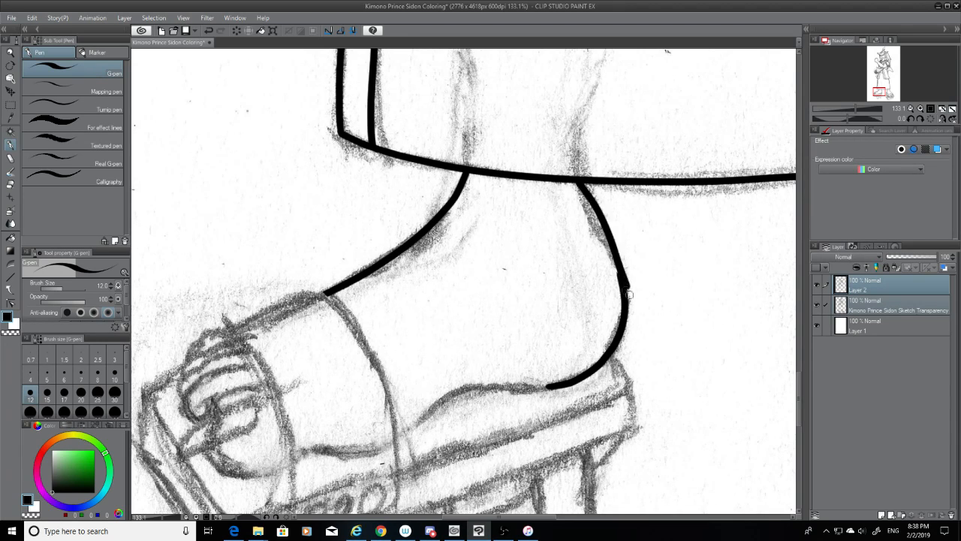
key(ctrl+z)
drag(585, 183, 622, 279)
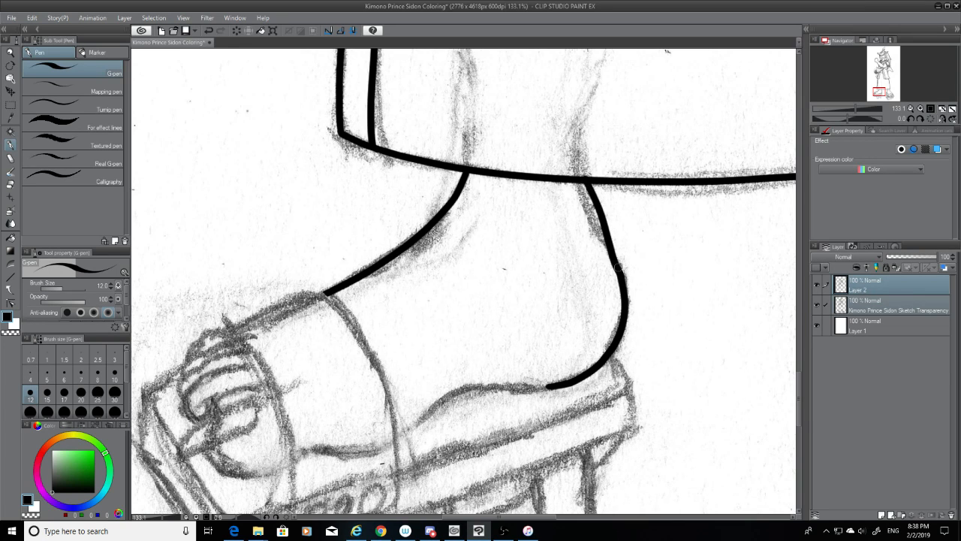
key(ctrl+z)
drag(538, 517, 563, 522)
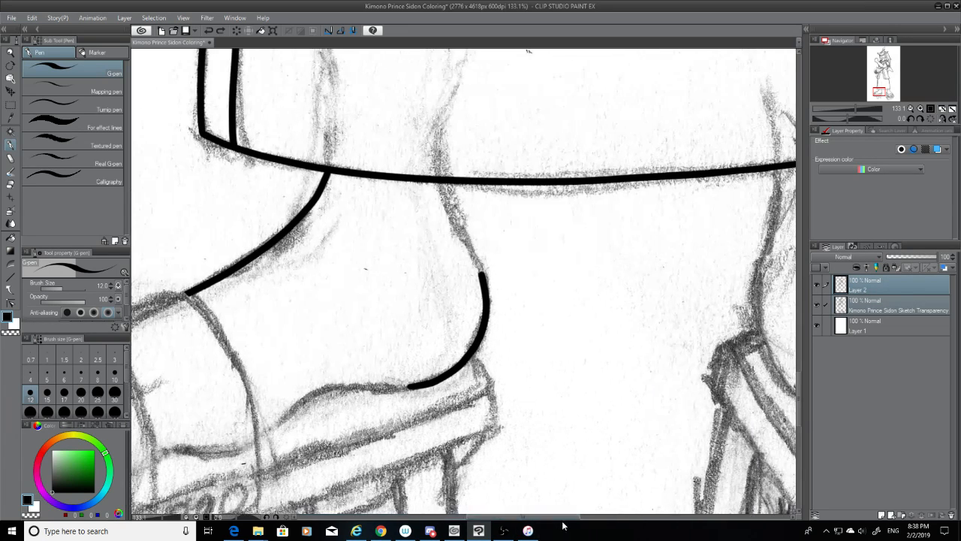
drag(448, 182, 484, 278)
key(ctrl+z)
drag(445, 186, 459, 225)
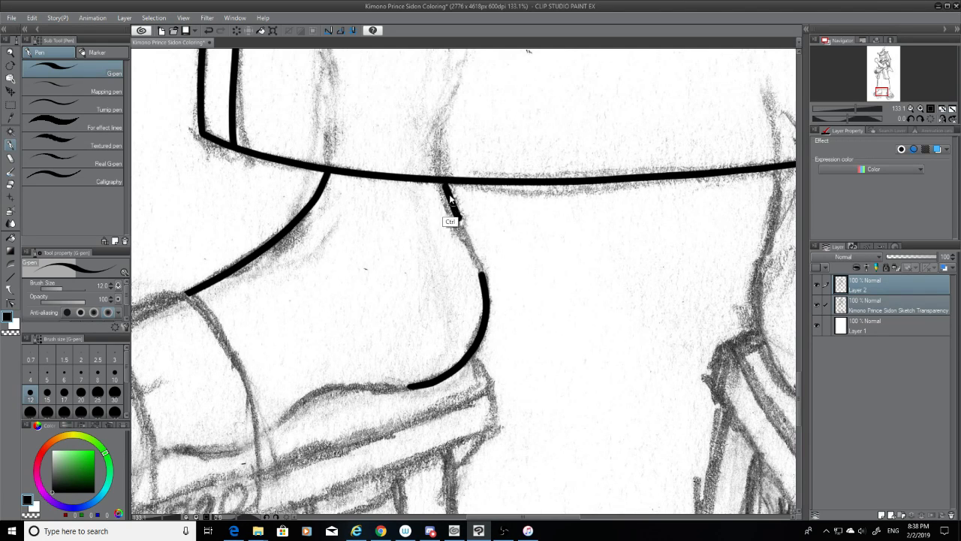
key(ctrl+z)
drag(441, 180, 483, 278)
key(ctrl+z)
key(ctrl+z)
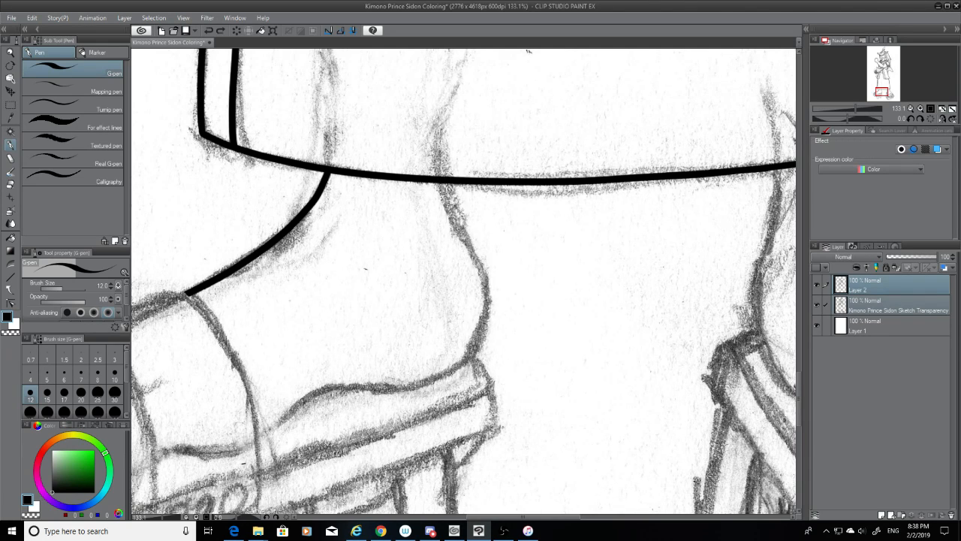
Ink the back of the ankle and heel as one continuous G-pen line from the hem to the sandal, redrawing until it follows the sketch
mouse_move(442, 181)
mouse_down()
mouse_move(494, 299)
mouse_move(450, 204)
mouse_move(492, 335)
mouse_up()
key(ctrl+z)
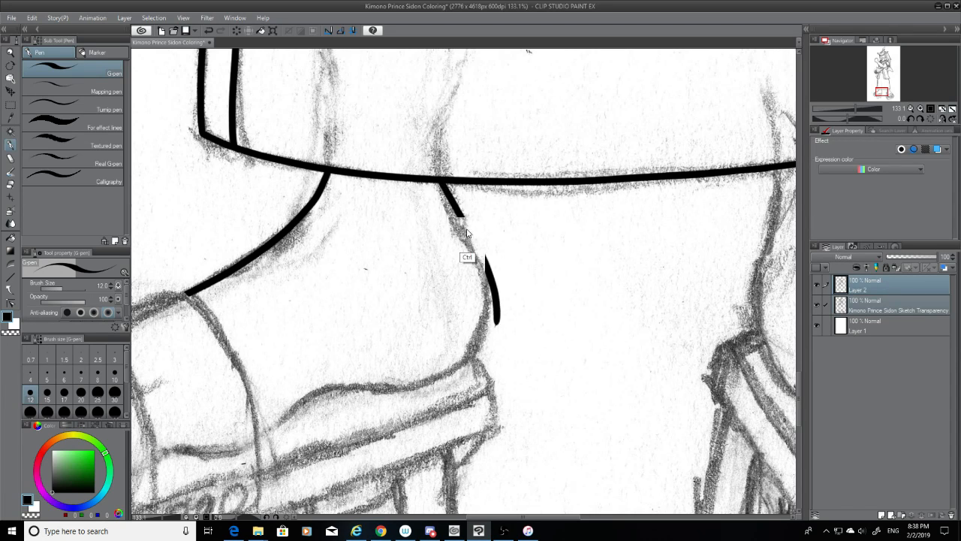
key(ctrl+z)
drag(443, 180, 484, 338)
key(ctrl+z)
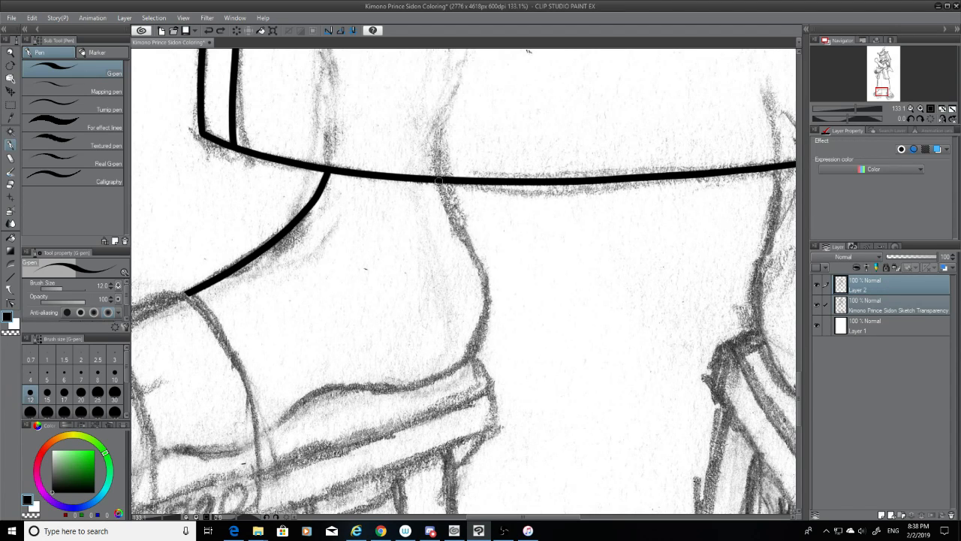
drag(443, 181, 481, 350)
key(ctrl+z)
drag(441, 180, 459, 371)
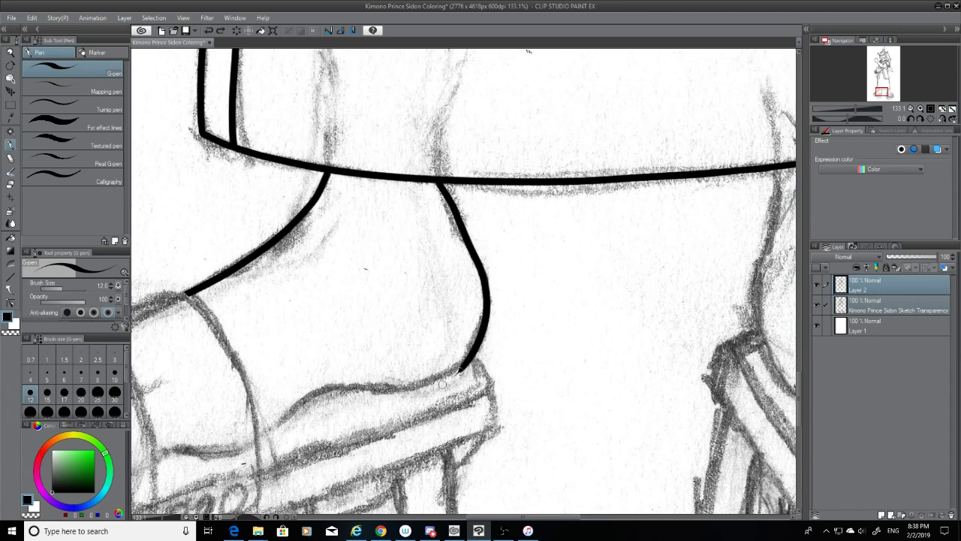
Erase the top end of the heel line with the Hard eraser and redraw it with the G-pen to meet the hem more vertically
click(11, 185)
click(817, 304)
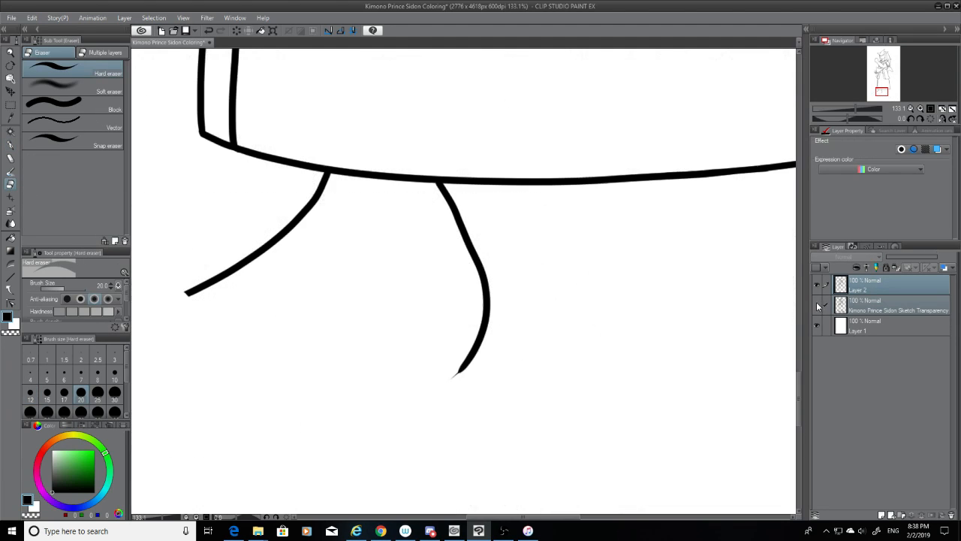
click(817, 304)
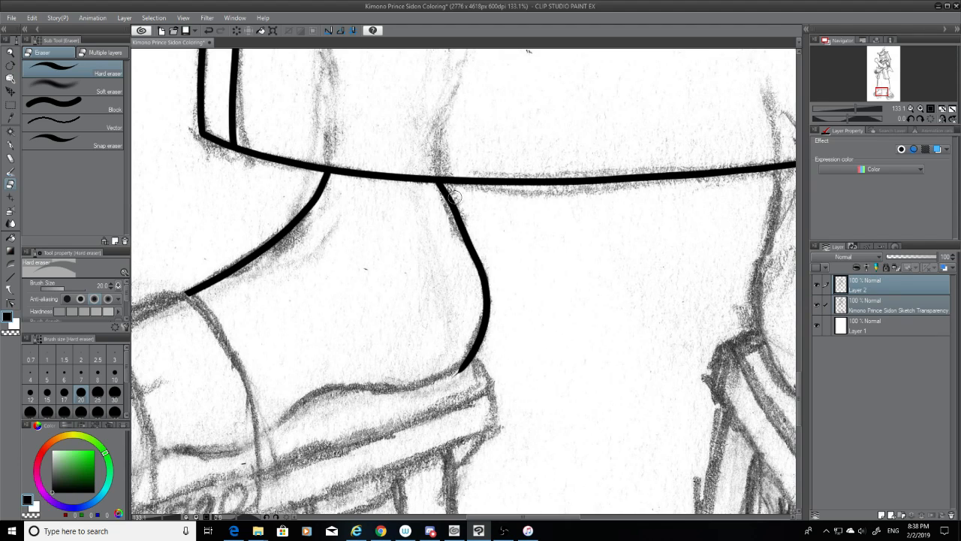
mouse_move(453, 197)
mouse_down()
mouse_move(443, 188)
mouse_move(445, 211)
mouse_up()
click(12, 145)
drag(455, 213, 450, 180)
key(ctrl+z)
key(ctrl+z)
key(ctrl+z)
key(ctrl+z)
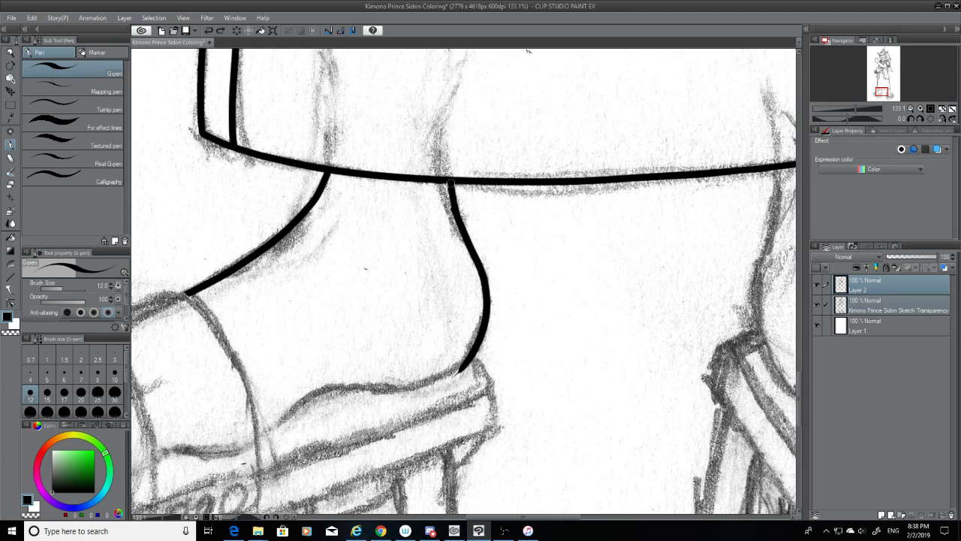
key(ctrl+z)
drag(455, 214, 451, 180)
Check the line art with the sketch hidden and trim the heel line's lower tip with the Hard eraser at size 20
click(818, 306)
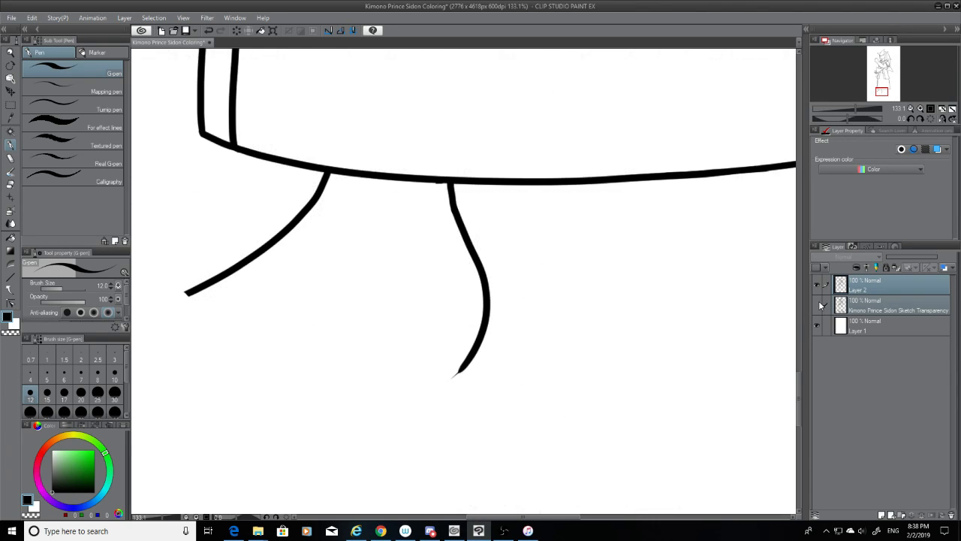
click(11, 184)
click(81, 373)
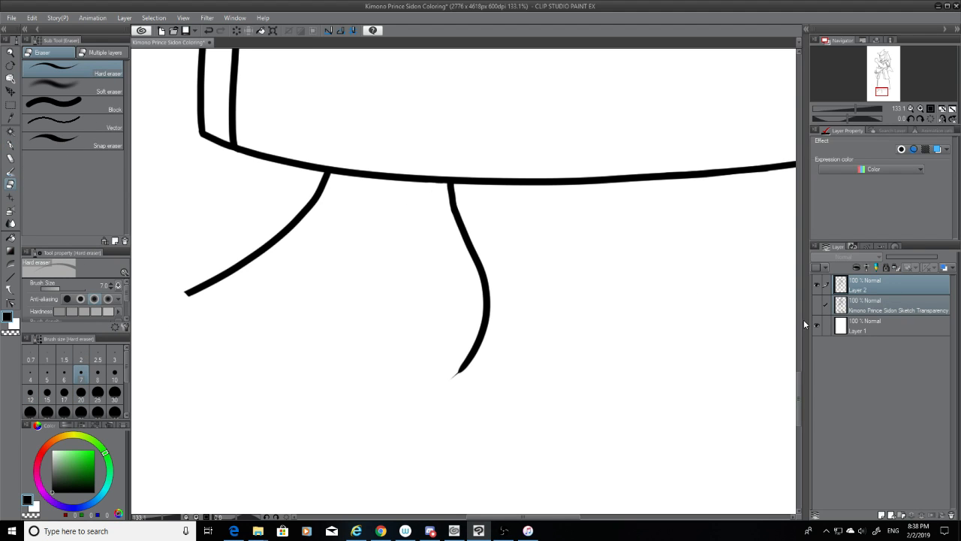
click(817, 306)
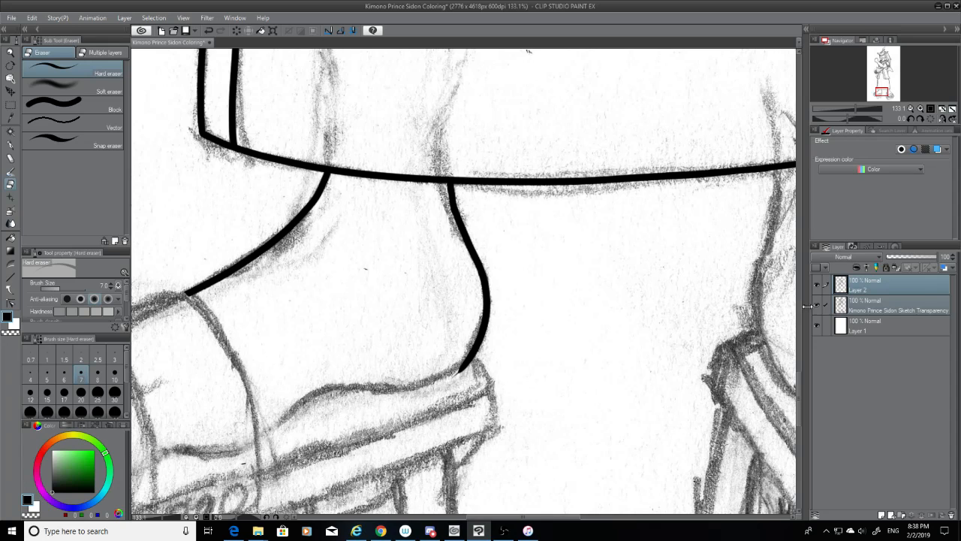
click(81, 392)
drag(449, 371, 470, 366)
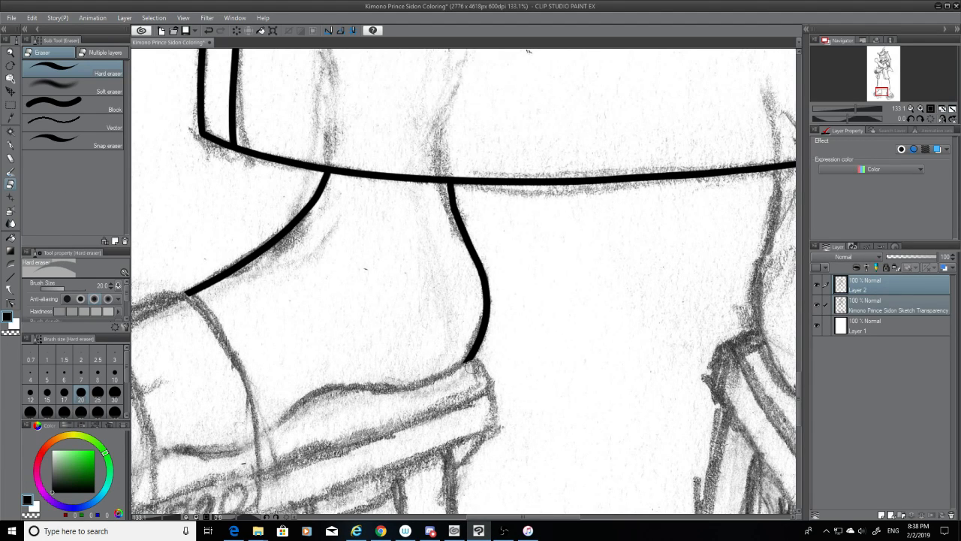
Ink the underside of the heel with the G-pen from the heel line's lower end to mid-foot, redrawing until it follows the sketch
scroll(572, 519, left, 3)
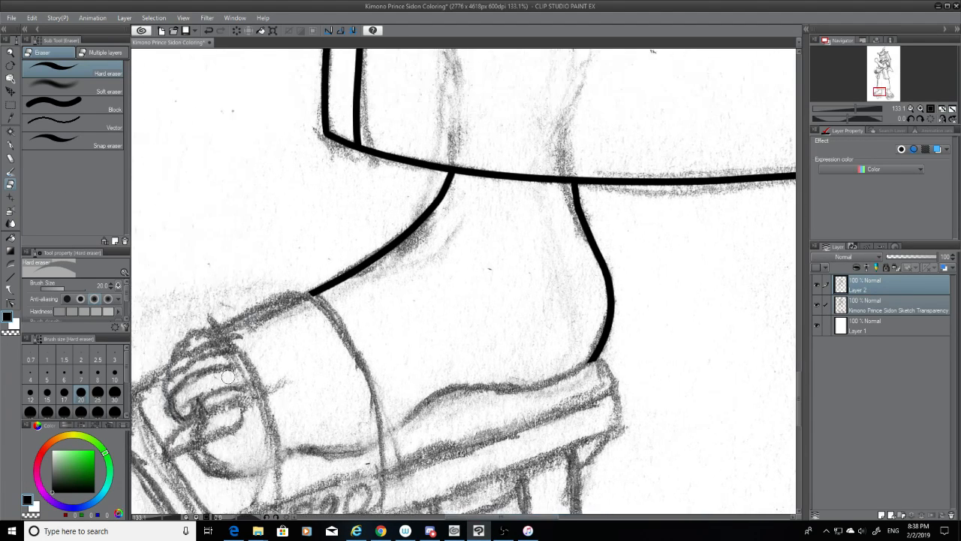
key(p)
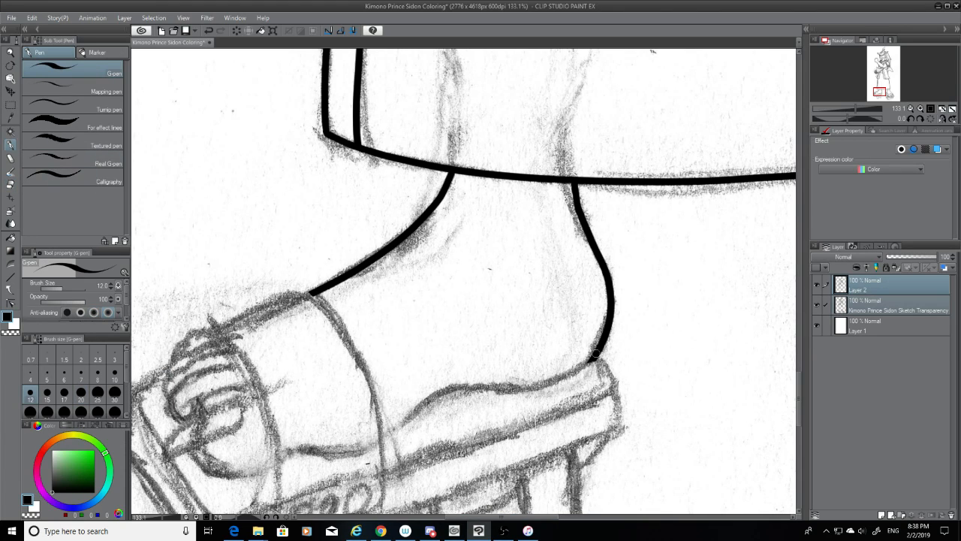
drag(595, 356, 454, 387)
key(ctrl+z)
mouse_move(597, 357)
mouse_down()
mouse_move(453, 389)
mouse_move(534, 387)
mouse_move(439, 389)
mouse_up()
key(ctrl+z)
key(ctrl+z)
mouse_move(597, 359)
mouse_down()
mouse_move(524, 388)
mouse_move(458, 390)
mouse_up()
click(817, 303)
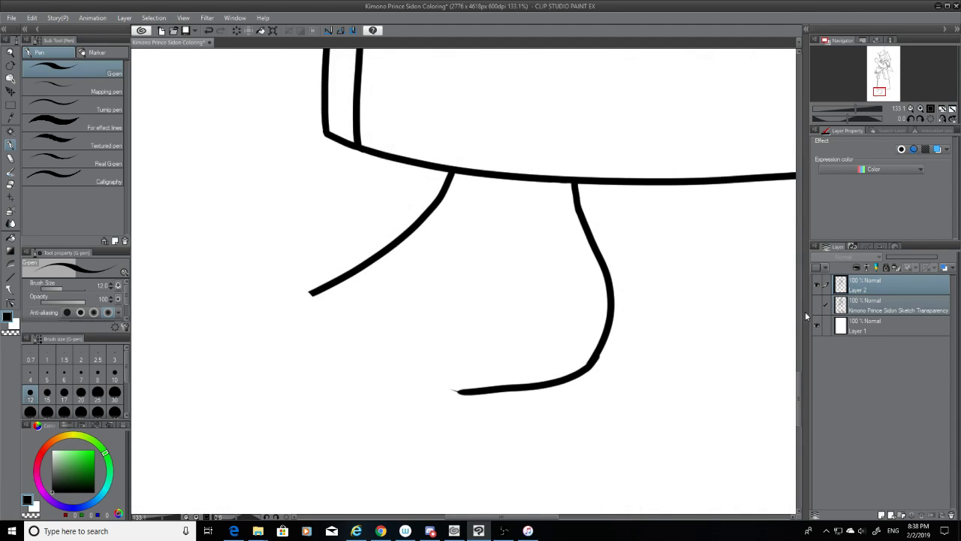
click(817, 303)
key(ctrl+z)
drag(593, 357, 470, 389)
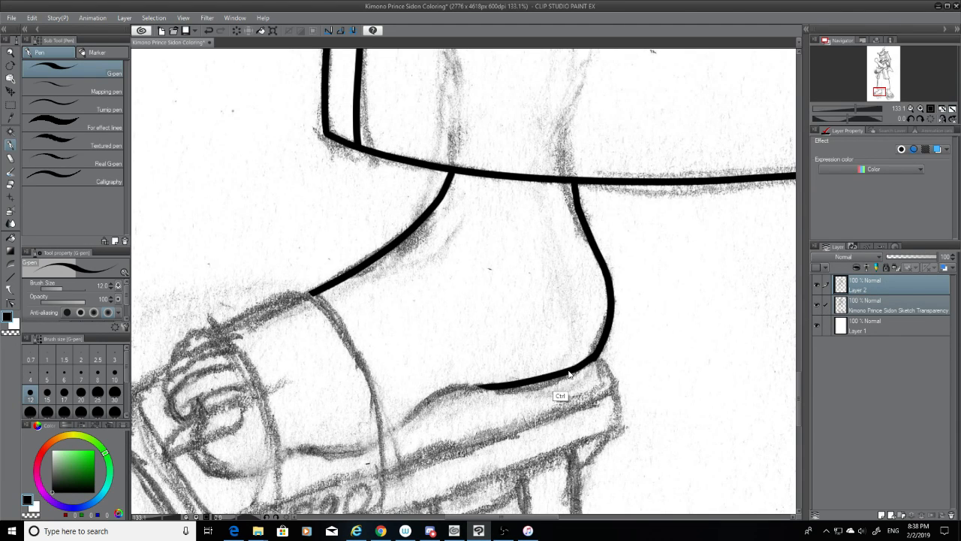
key(ctrl+z)
mouse_move(595, 359)
mouse_down()
mouse_move(479, 387)
mouse_move(392, 433)
mouse_up()
key(ctrl+z)
Continue the sole line along the arch down to the sandal strap's rear edge, redrawing the G-pen stroke until it fits
drag(495, 388, 372, 437)
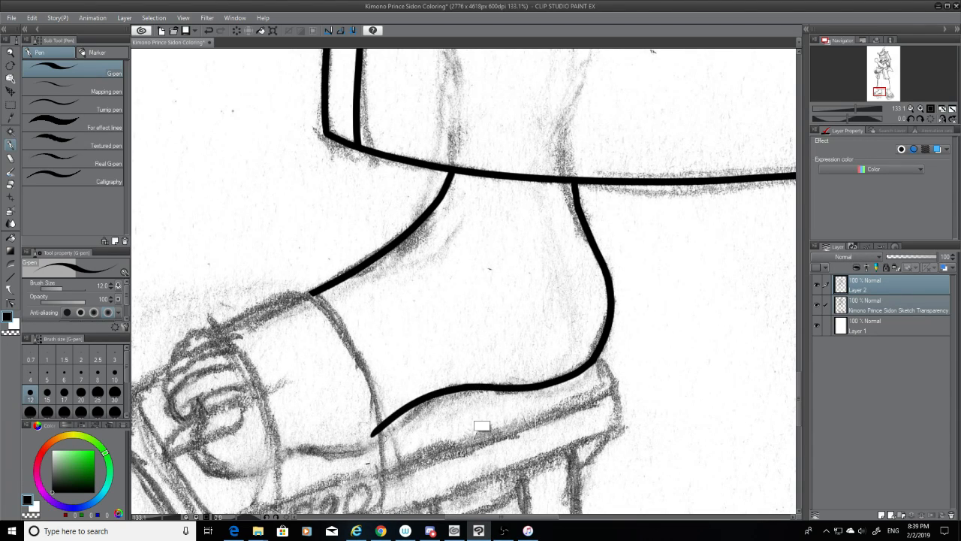
key(ctrl+z)
drag(497, 388, 392, 448)
key(ctrl+z)
mouse_move(497, 388)
mouse_down()
mouse_move(432, 392)
mouse_move(382, 439)
mouse_up()
key(ctrl+z)
key(ctrl+z)
key(ctrl+z)
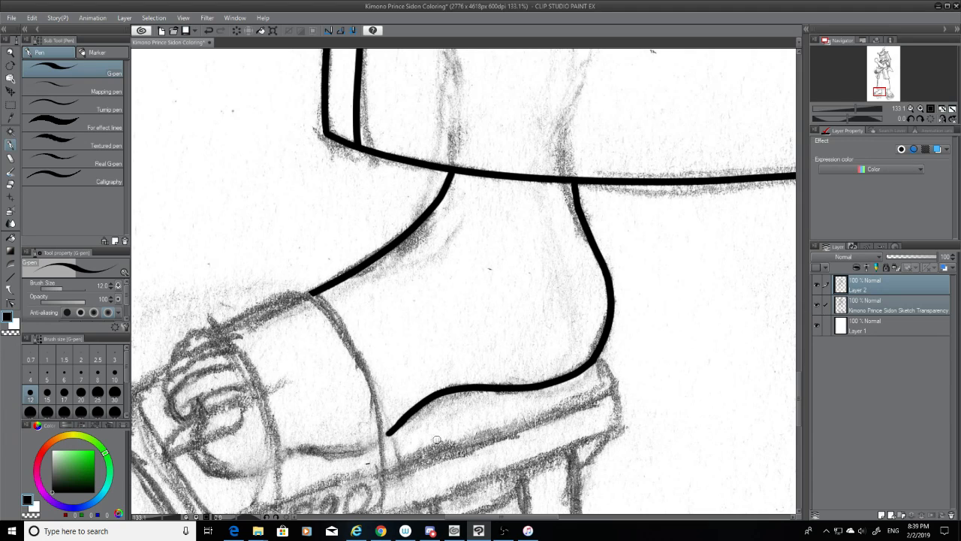
Inspect the foot lines with the sketch hidden and touch up the heel-to-sole corner with the Hard eraser and G-pen
click(817, 305)
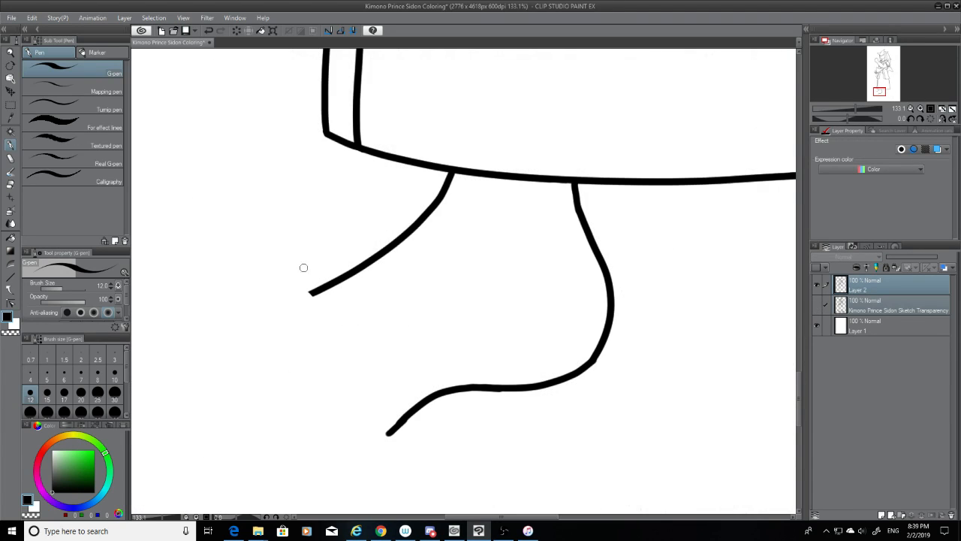
click(10, 184)
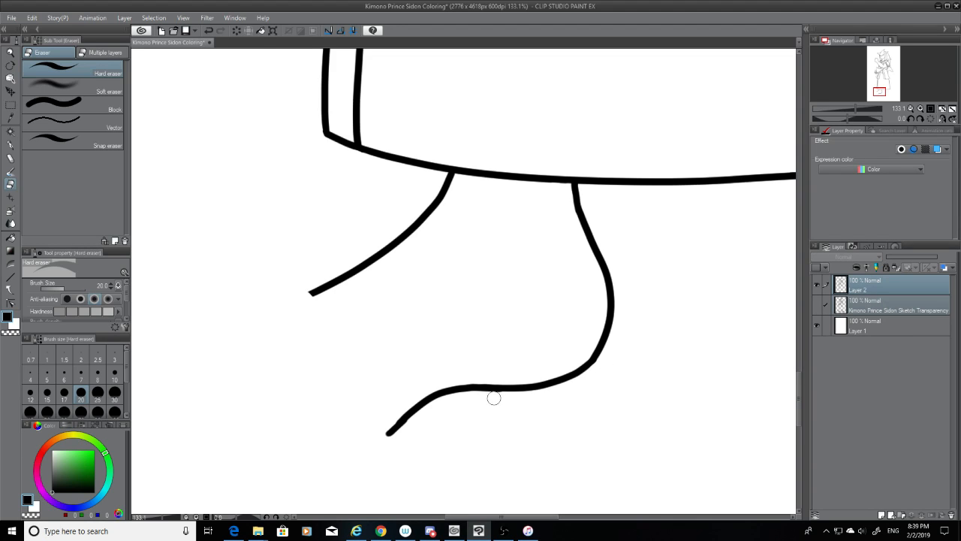
key(ctrl+z)
click(10, 144)
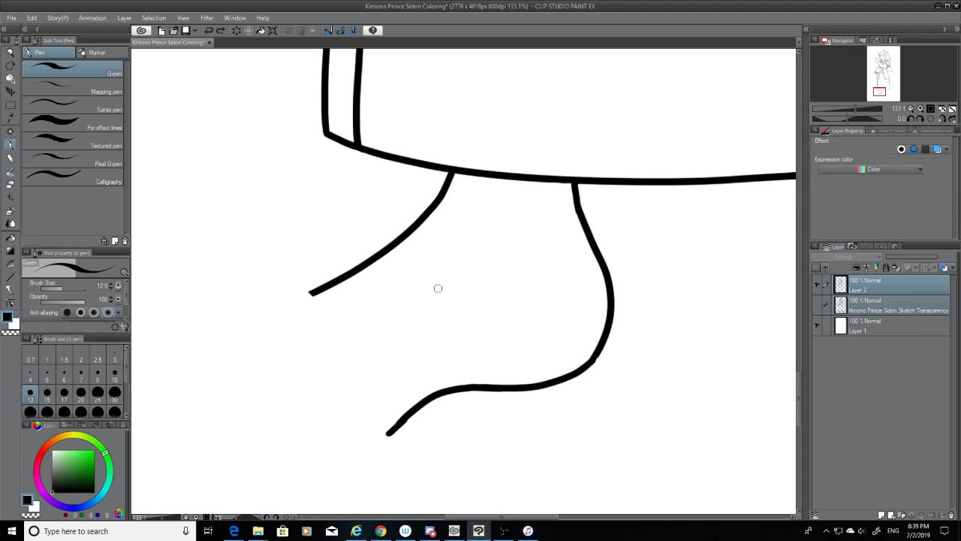
click(11, 184)
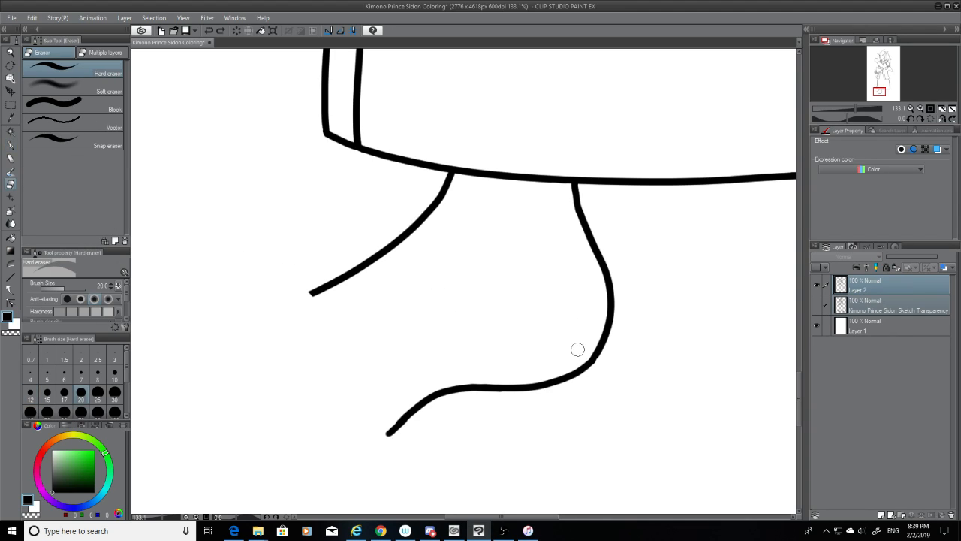
click(596, 370)
click(816, 305)
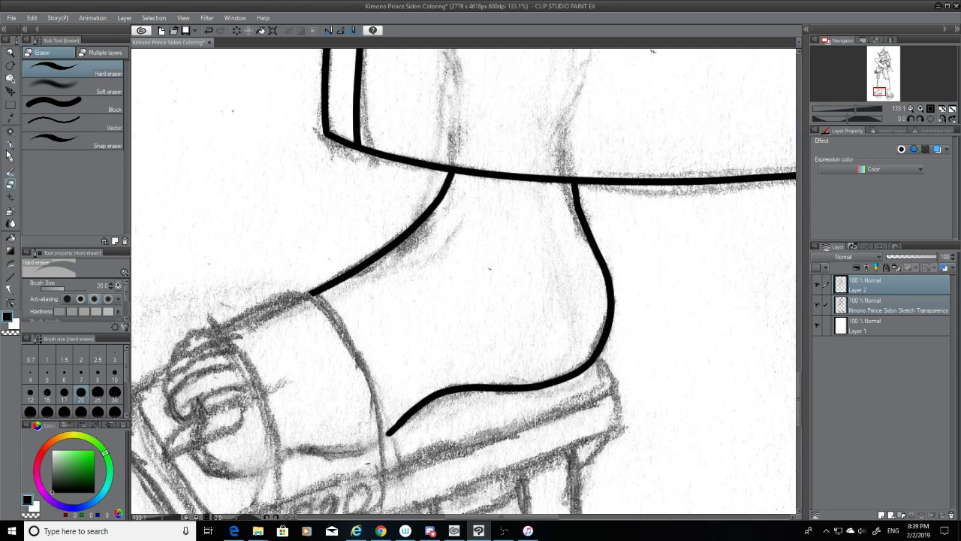
click(10, 145)
drag(600, 349, 592, 362)
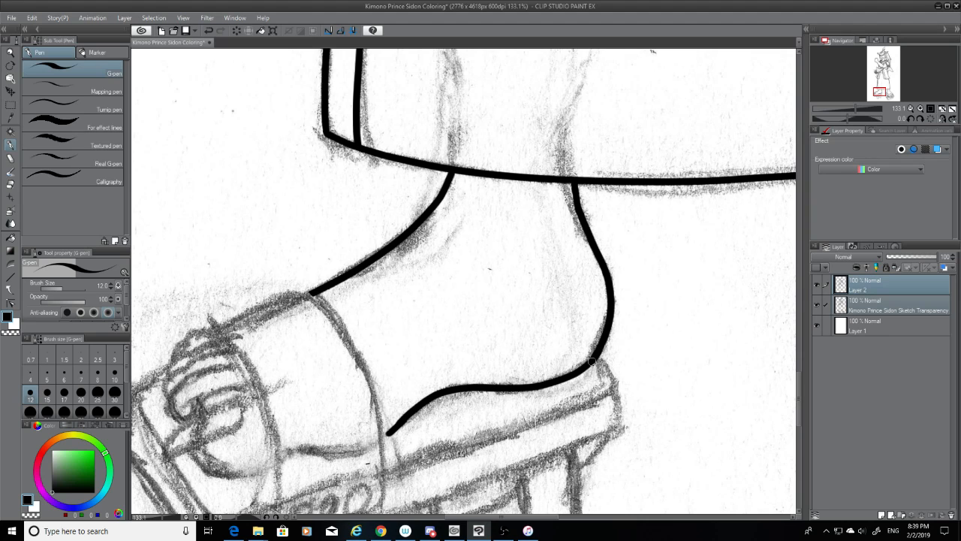
Ink the sandal strap's rear edge with the G-pen as one curve from the instep line down across the sole
drag(557, 518, 512, 518)
mouse_move(492, 291)
mouse_down()
mouse_move(518, 316)
mouse_move(579, 472)
mouse_up()
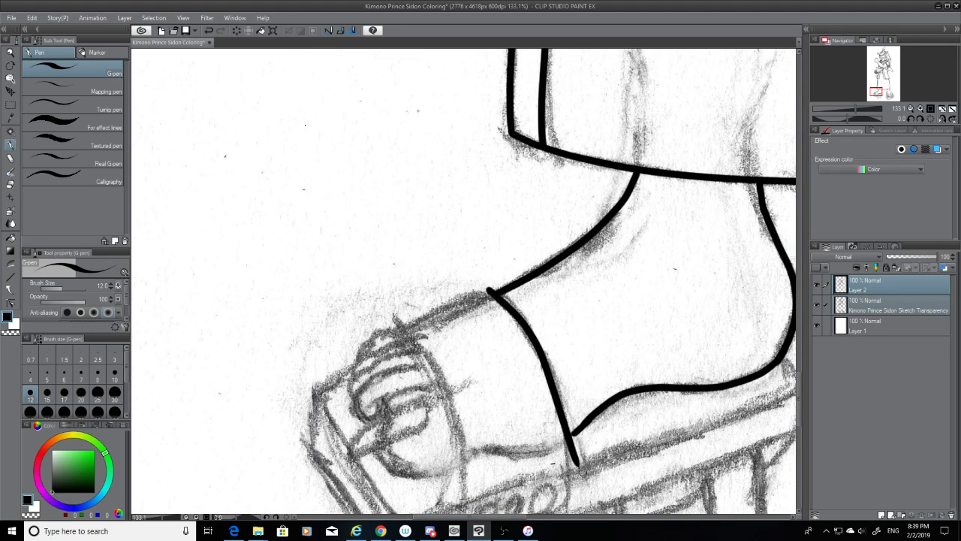
key(ctrl+z)
mouse_move(493, 289)
mouse_down()
mouse_move(547, 392)
mouse_move(572, 470)
mouse_up()
key(ctrl+z)
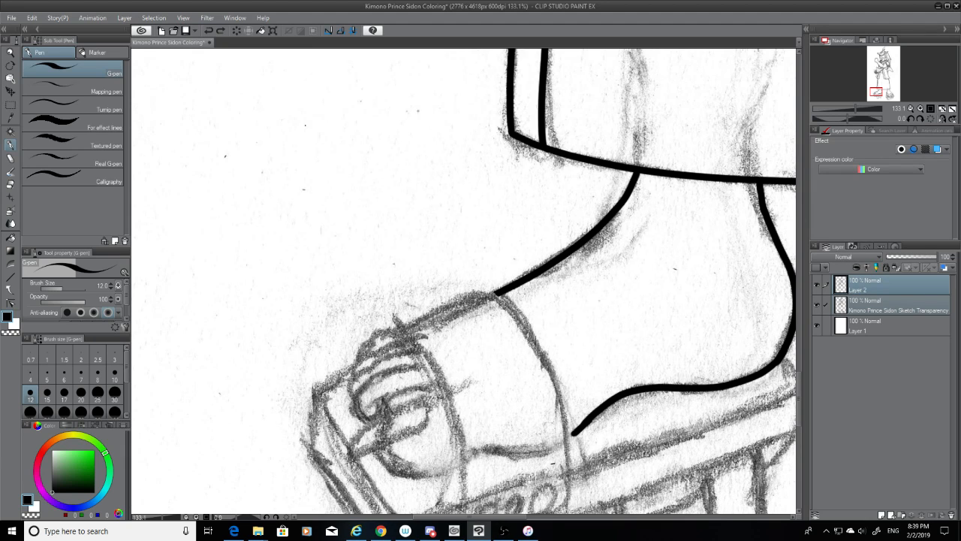
drag(494, 290, 559, 476)
key(ctrl+z)
drag(497, 292, 572, 499)
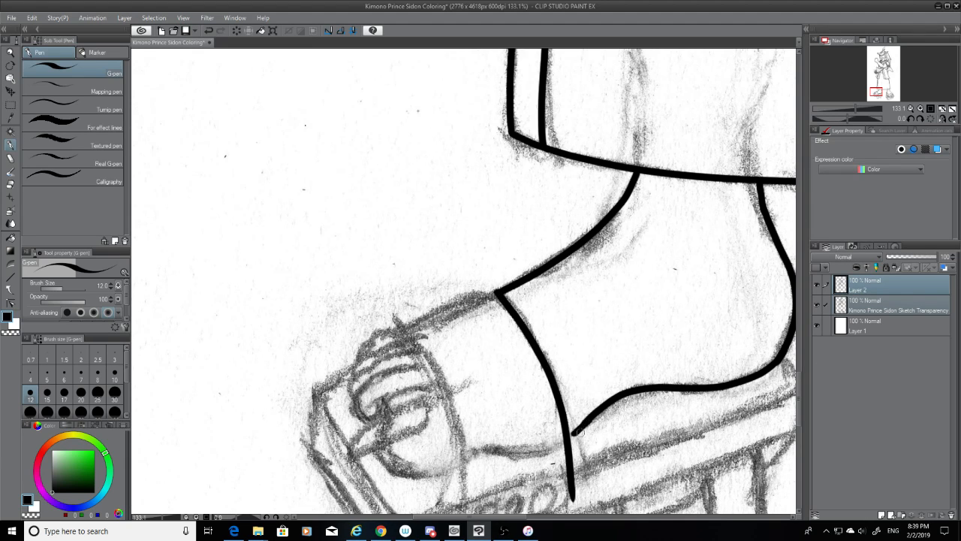
Extend the sole line to meet the strap's rear edge and check the join with the sketch hidden
drag(576, 432, 566, 439)
click(817, 305)
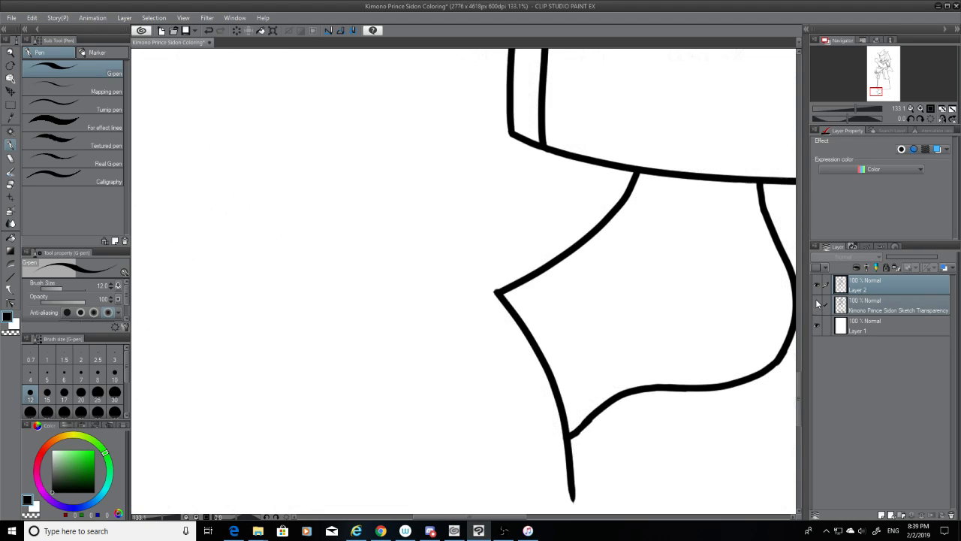
click(816, 303)
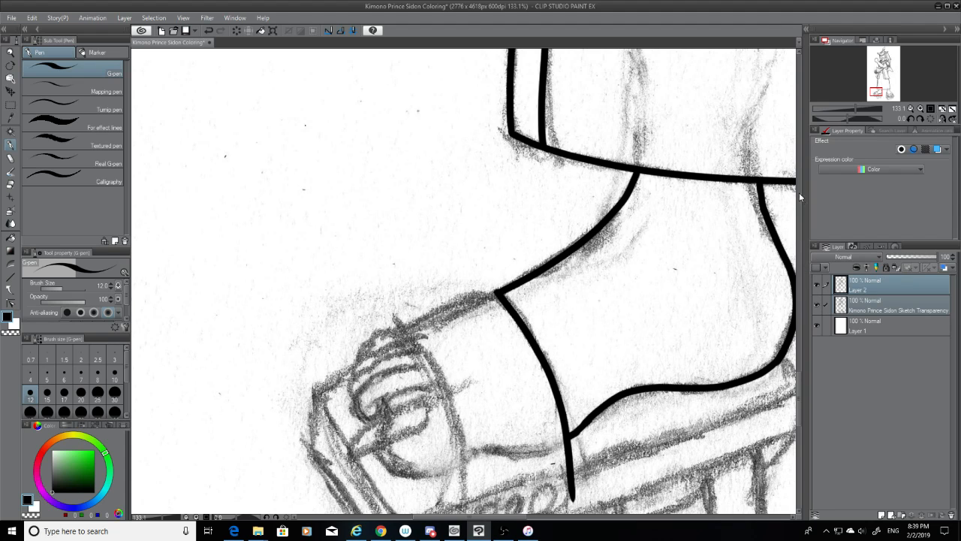
Erase the lower end of the strap's rear edge and redraw it with the G-pen, curving inward to the sandal's lower edge
drag(795, 378, 798, 421)
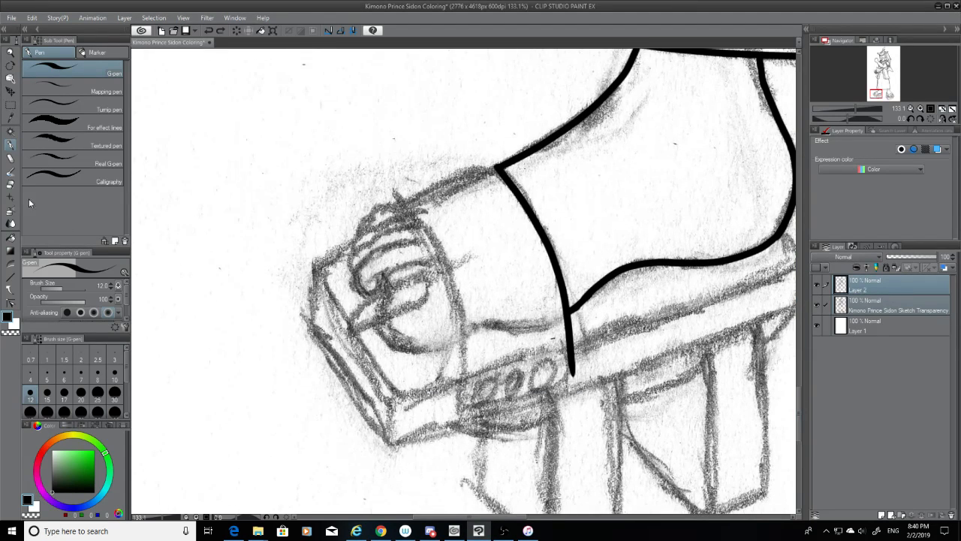
key(e)
drag(580, 344, 576, 374)
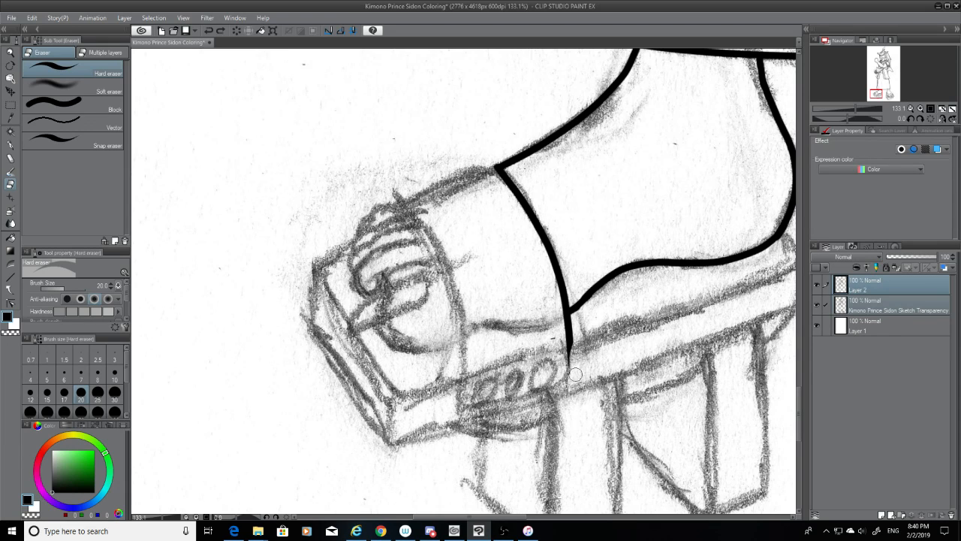
click(10, 146)
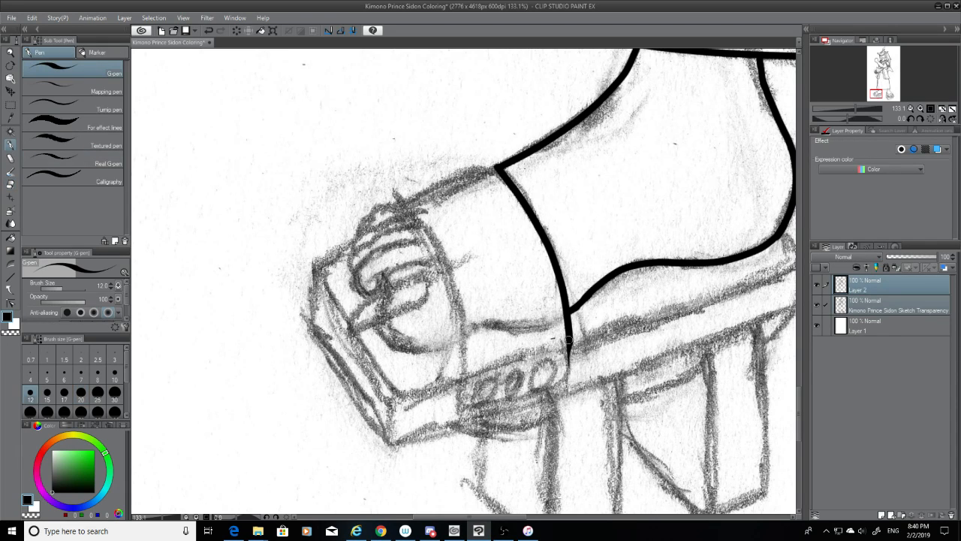
drag(569, 340, 565, 381)
key(ctrl+z)
drag(569, 340, 565, 381)
key(ctrl+z)
drag(569, 341, 566, 377)
key(ctrl+z)
drag(569, 341, 564, 375)
key(ctrl+z)
mouse_move(569, 340)
mouse_down()
mouse_move(565, 383)
mouse_move(464, 405)
mouse_up()
key(ctrl+z)
Ink the strap's bottom edge along the side of the sandal with the G-pen and trim its front end with the Hard eraser
drag(565, 382, 472, 409)
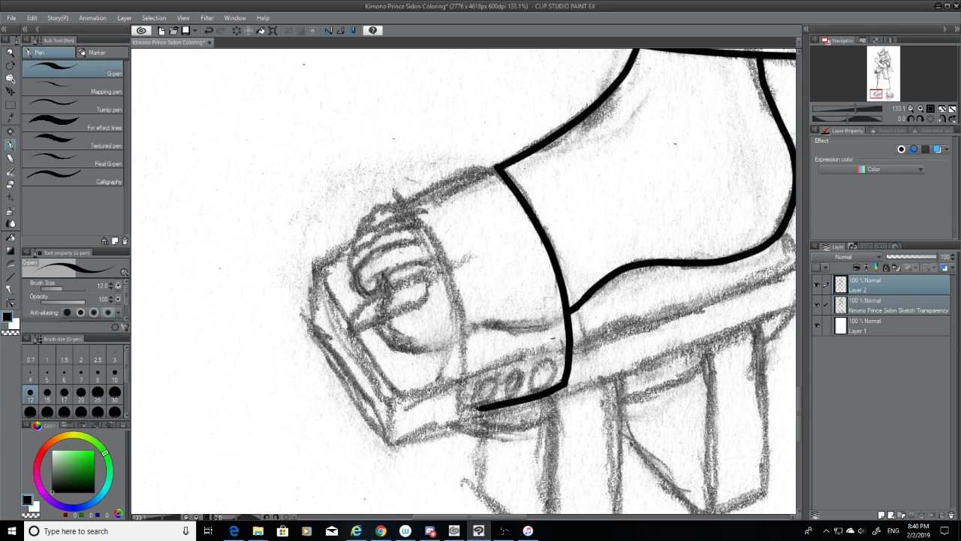
key(ctrl+z)
drag(565, 383, 443, 409)
key(ctrl+z)
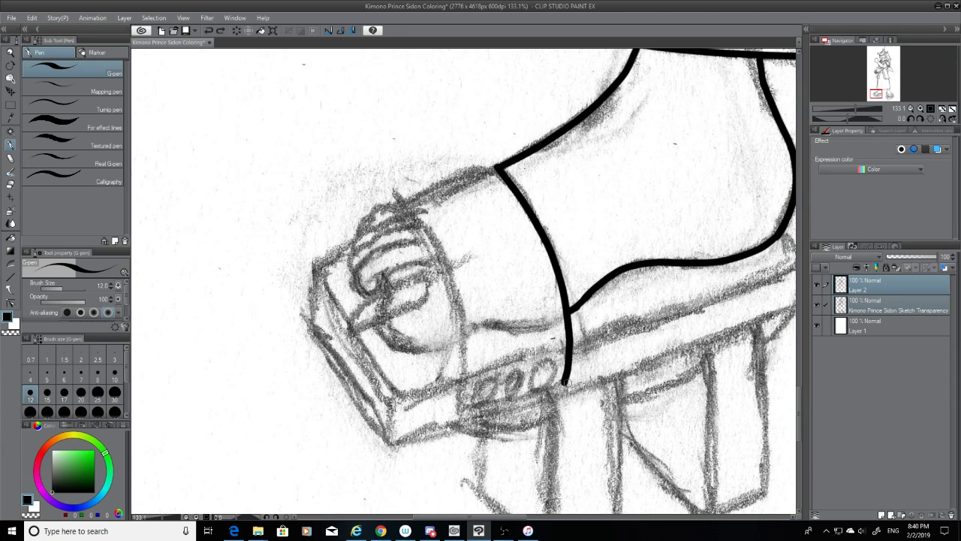
drag(565, 381, 461, 415)
key(ctrl+z)
drag(565, 383, 461, 401)
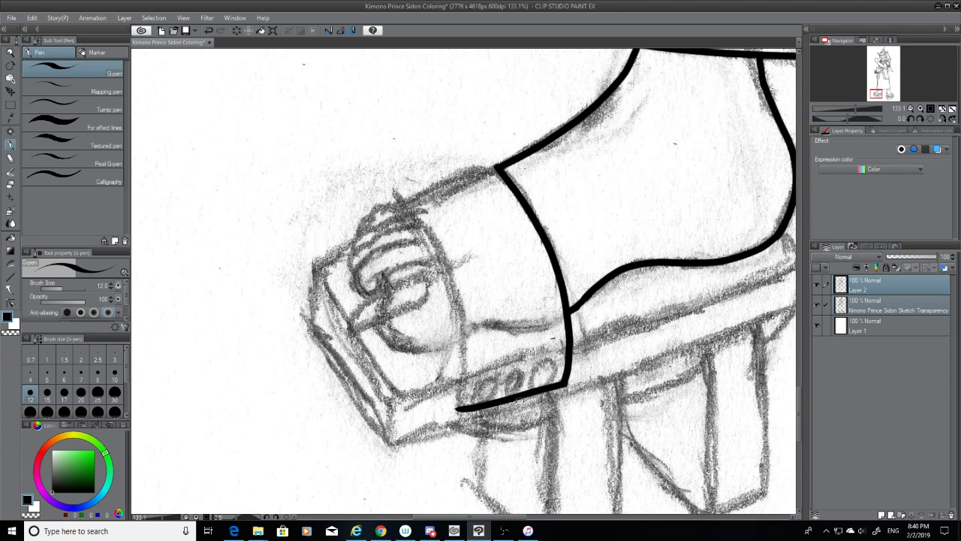
key(ctrl+z)
drag(565, 383, 479, 415)
key(ctrl+z)
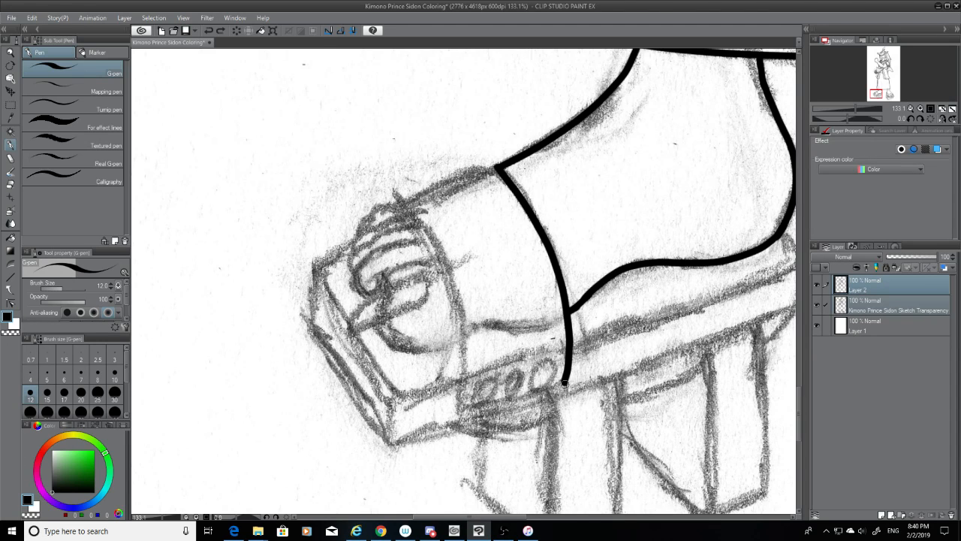
mouse_move(565, 383)
mouse_down()
mouse_move(443, 418)
mouse_move(465, 427)
mouse_move(449, 426)
mouse_up()
click(12, 184)
key(ctrl+z)
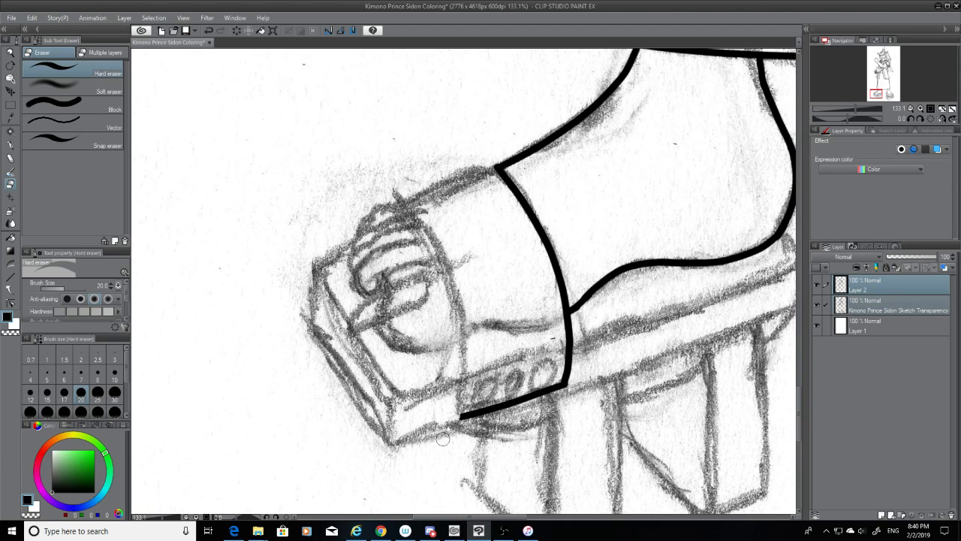
click(11, 144)
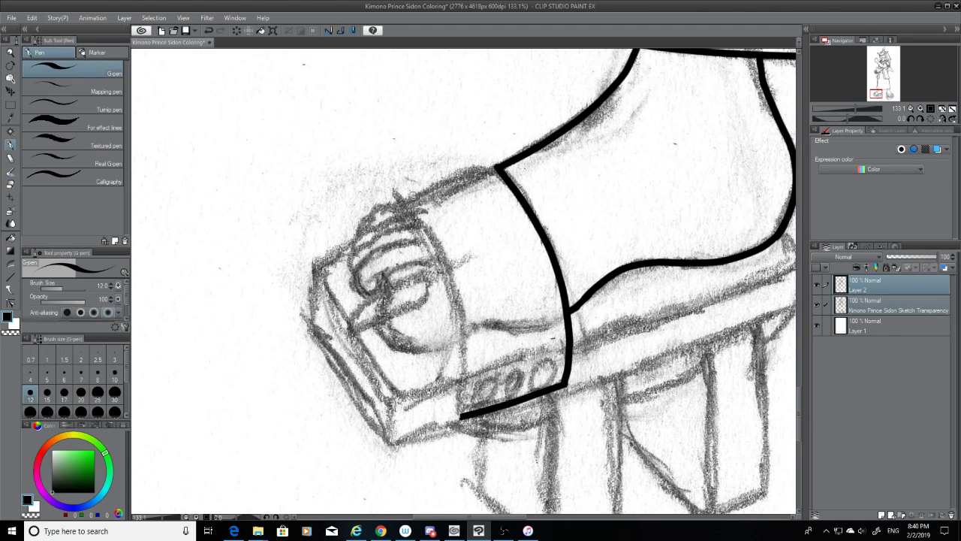
Ink the strap's front edge from above the toes to the bottom front corner with the G-pen, and check it with the sketch hidden
drag(409, 197, 453, 353)
key(ctrl+z)
click(818, 302)
click(817, 302)
drag(396, 198, 460, 409)
key(ctrl+z)
mouse_move(395, 197)
mouse_down()
mouse_move(440, 279)
mouse_move(460, 385)
mouse_up()
key(ctrl+z)
drag(398, 194, 460, 411)
key(ctrl+z)
drag(397, 198, 460, 396)
key(ctrl+z)
mouse_move(401, 197)
mouse_down()
mouse_move(466, 389)
mouse_move(461, 411)
mouse_up()
key(ctrl+z)
drag(466, 373, 462, 411)
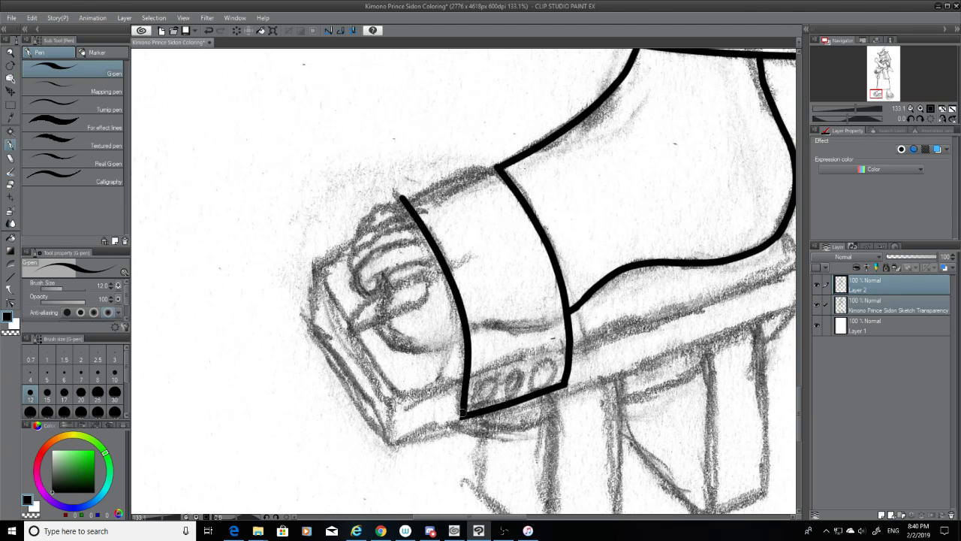
click(817, 304)
click(817, 303)
click(817, 303)
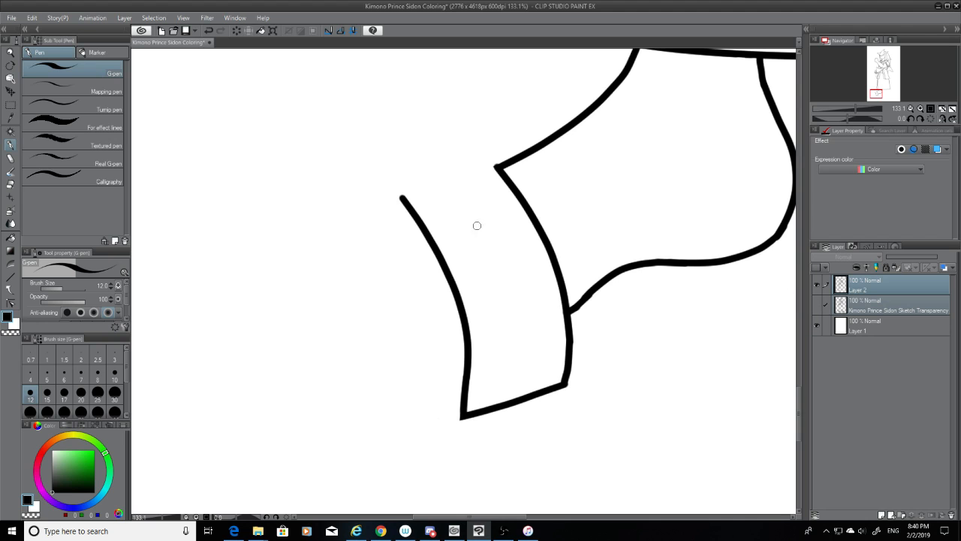
click(816, 304)
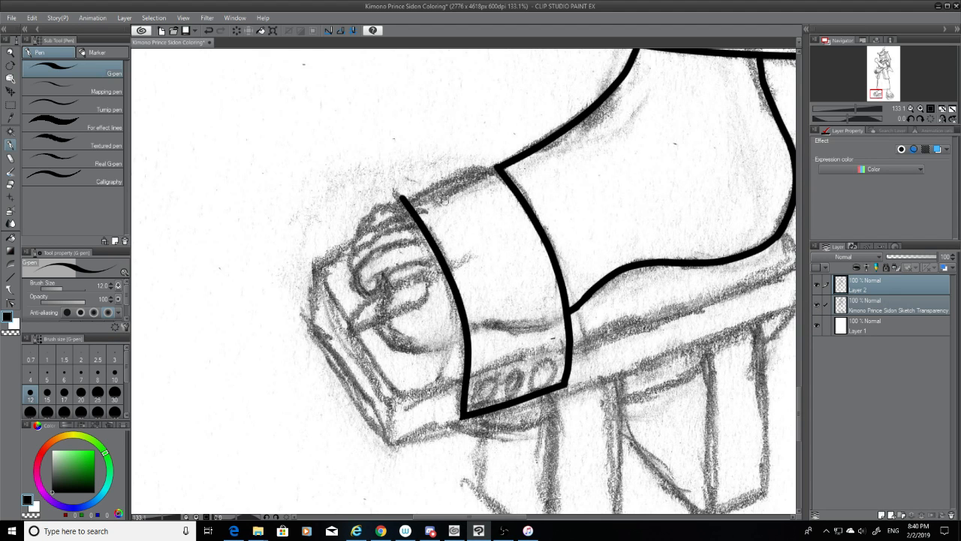
Ink the strap's top edge between its front edge and the instep line, and hide the sketch layer to check the outline
mouse_move(404, 199)
mouse_down()
mouse_move(506, 165)
mouse_move(460, 182)
mouse_move(493, 168)
mouse_up()
key(ctrl+z)
key(ctrl+z)
key(ctrl+z)
drag(406, 201, 496, 166)
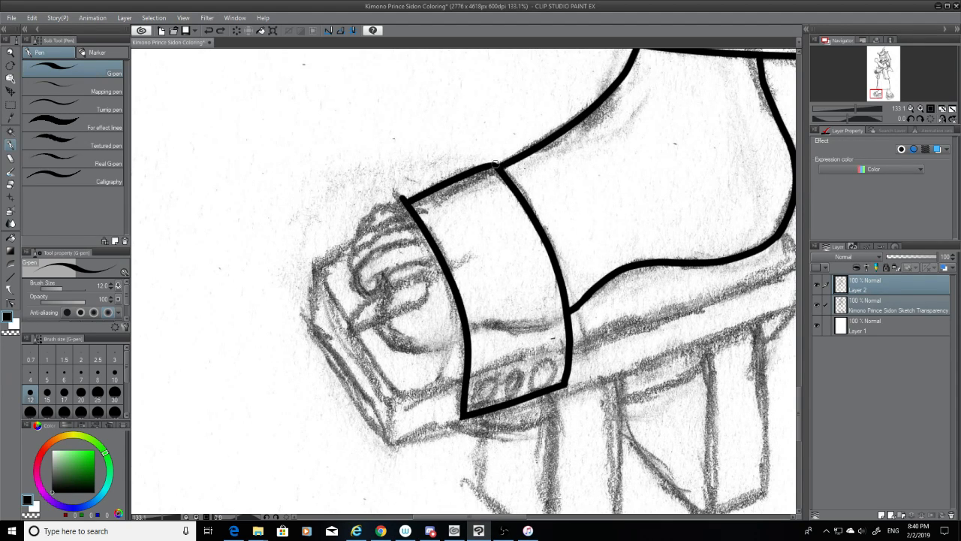
click(817, 303)
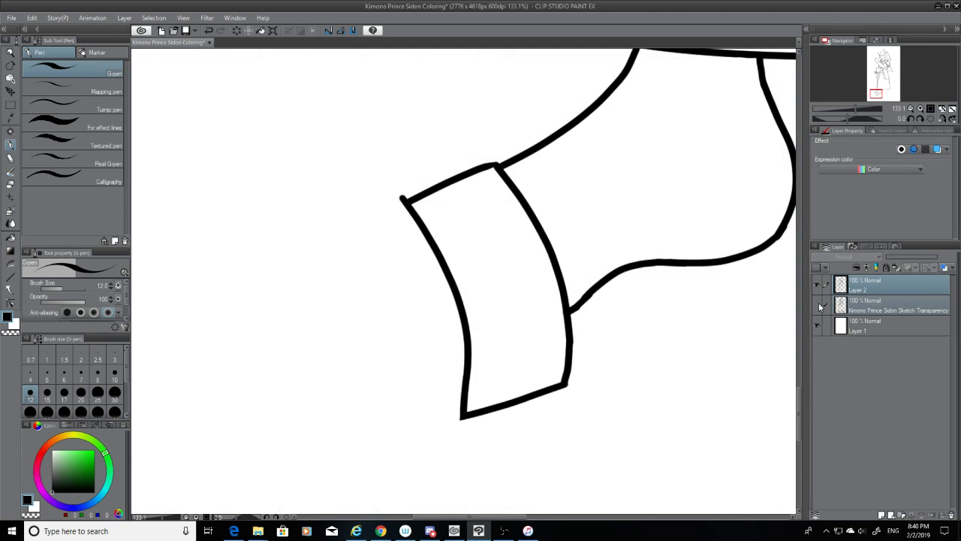
Show the sketch, trim the strap's top front corner with the Hard eraser, and ink the curve over the top of the toes
click(817, 304)
click(11, 190)
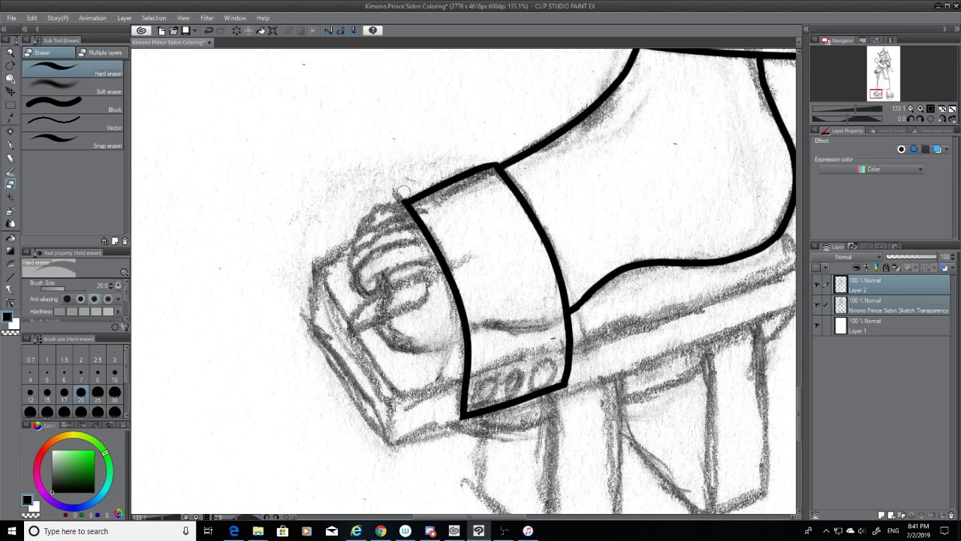
click(10, 144)
drag(406, 203, 364, 227)
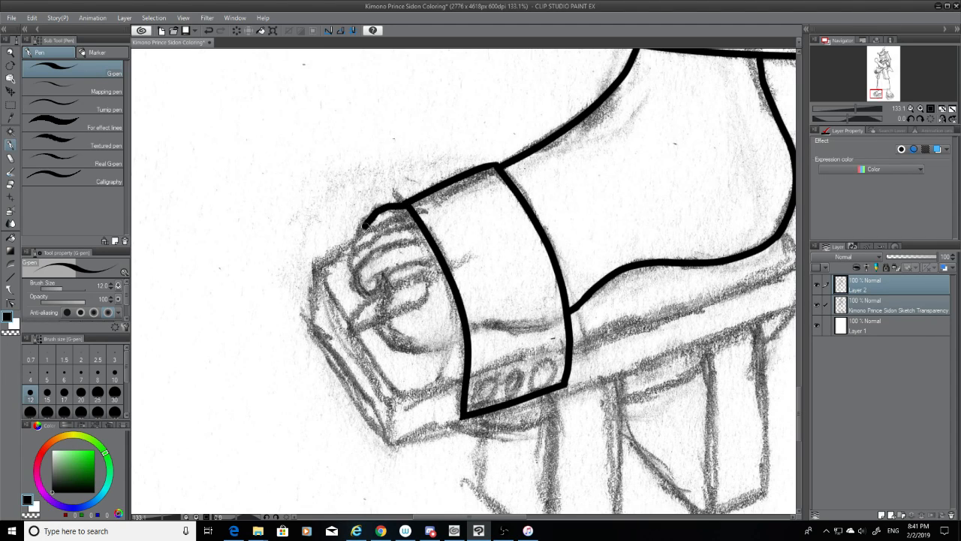
key(ctrl+z)
drag(406, 203, 365, 228)
key(ctrl+z)
mouse_move(407, 203)
mouse_down()
mouse_move(384, 207)
mouse_move(364, 228)
mouse_up()
key(ctrl+z)
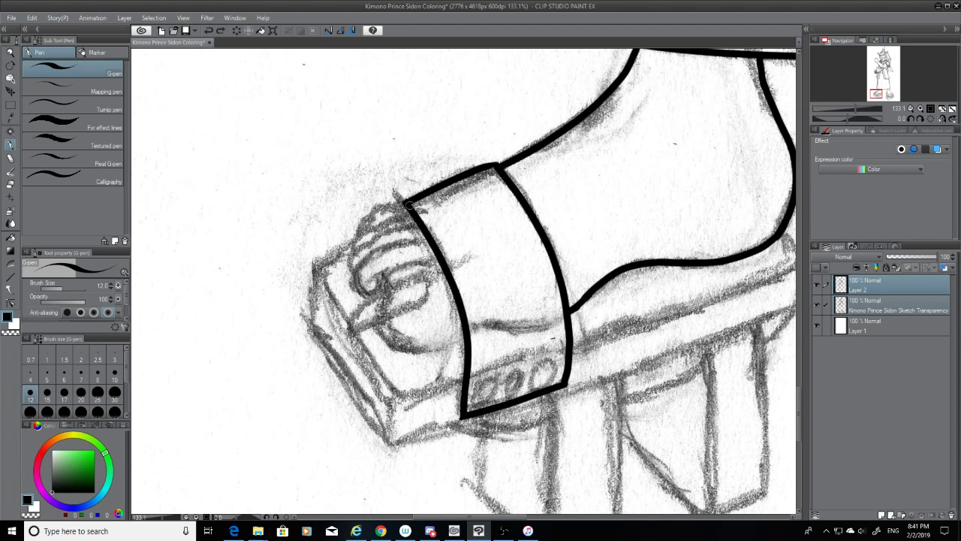
drag(406, 204, 358, 235)
key(ctrl+z)
key(ctrl+z)
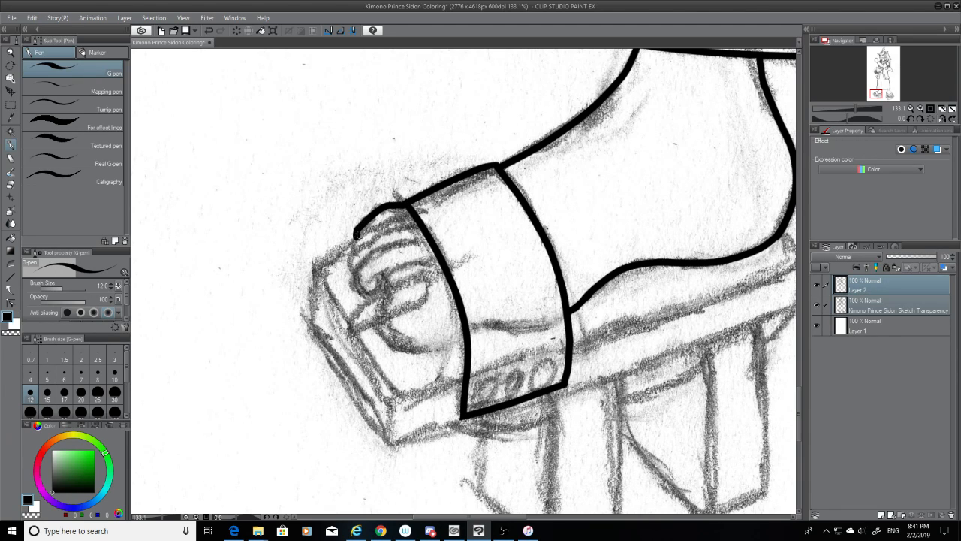
key(ctrl+z)
drag(411, 212, 358, 246)
key(ctrl+z)
drag(410, 211, 355, 244)
mouse_move(418, 218)
mouse_down()
mouse_move(364, 246)
mouse_move(355, 275)
mouse_up()
key(ctrl+z)
key(ctrl+z)
Ink the bumpy front outline of the small toes down to the big toe with the G-pen
mouse_move(358, 239)
mouse_down()
mouse_move(353, 273)
mouse_move(368, 293)
mouse_up()
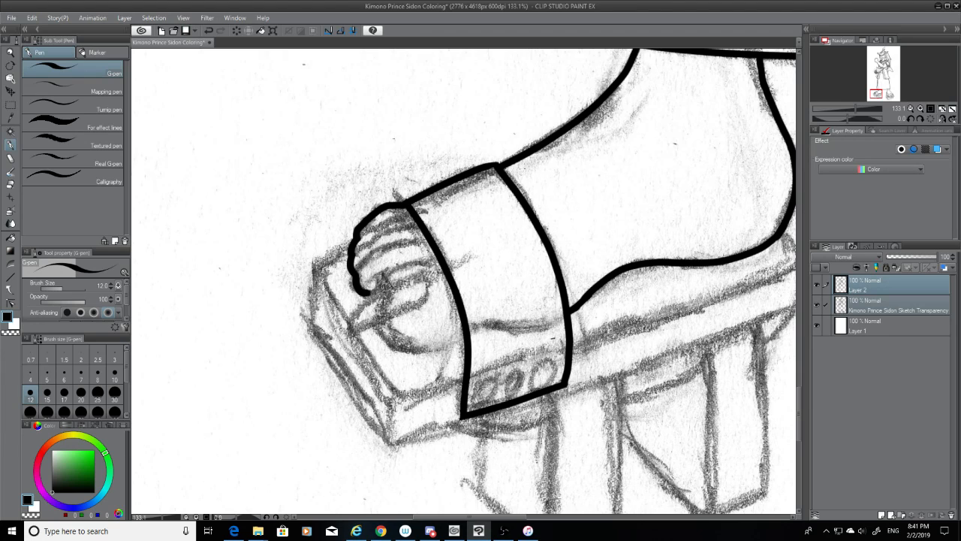
drag(379, 286, 440, 268)
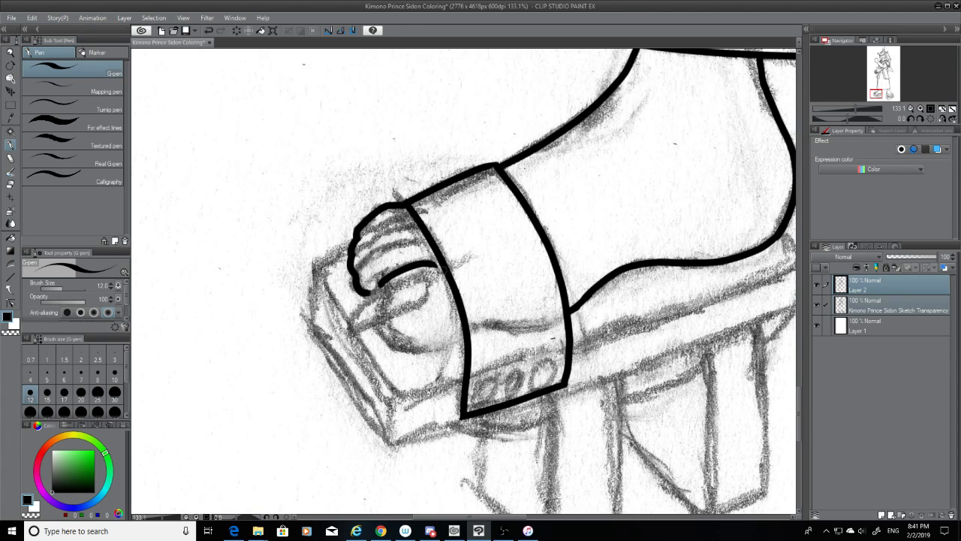
key(ctrl+z)
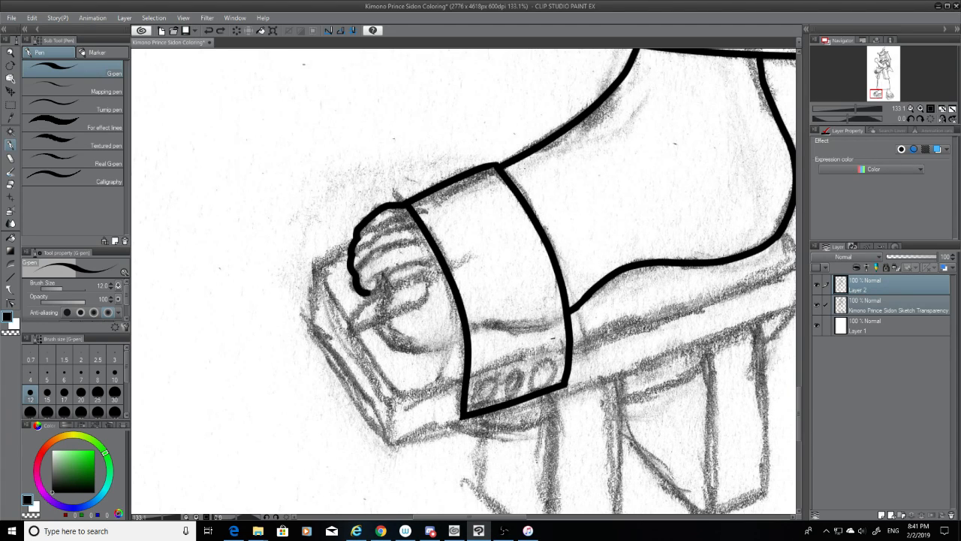
Ink the big toe's long pointed nail as a closed outline with the G-pen at size 10
click(114, 371)
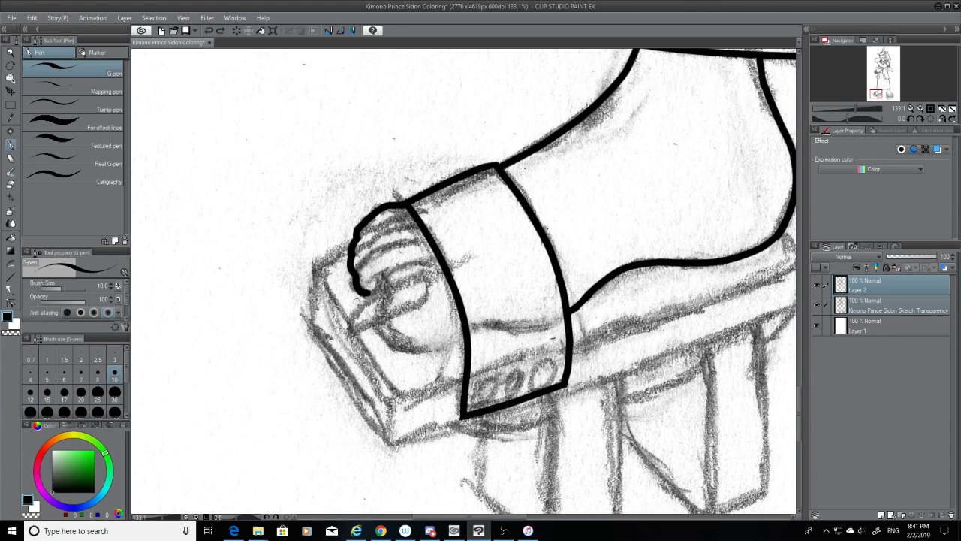
drag(353, 316, 422, 276)
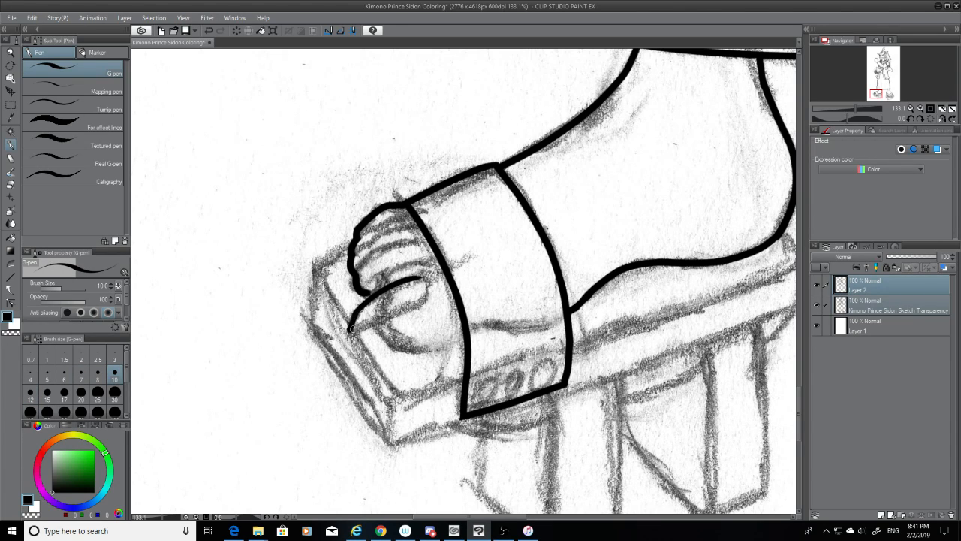
mouse_move(354, 314)
mouse_down()
mouse_move(349, 329)
mouse_move(432, 293)
mouse_up()
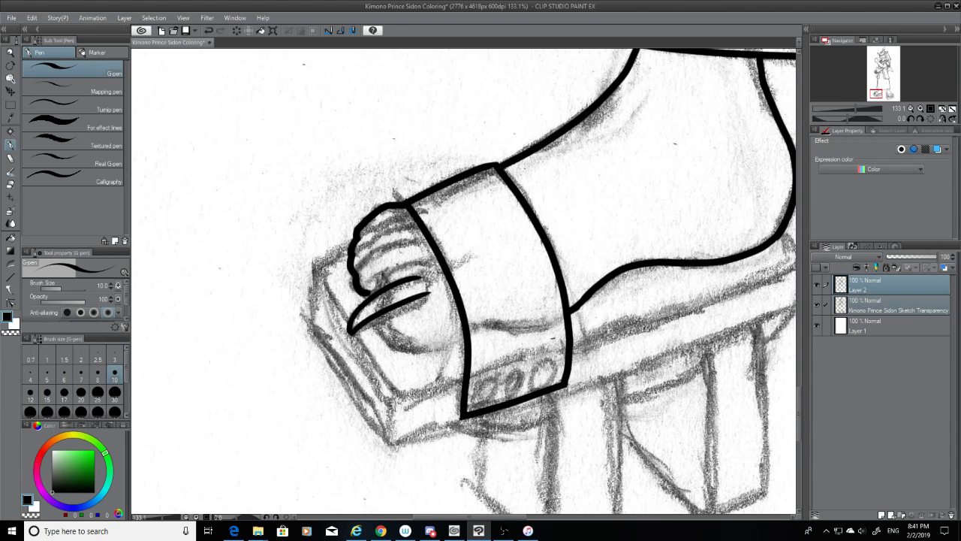
key(ctrl+z)
drag(347, 335, 436, 291)
key(ctrl+z)
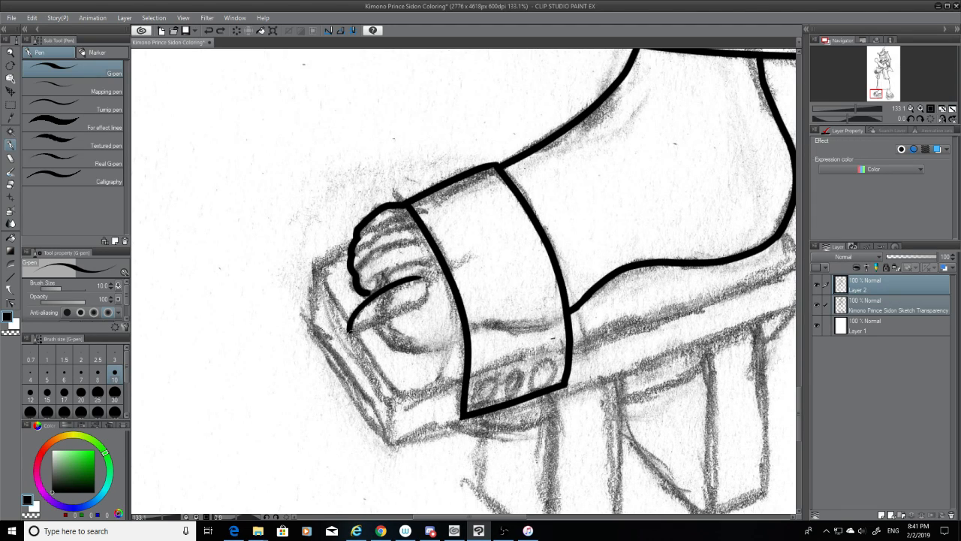
mouse_move(349, 331)
mouse_down()
mouse_move(428, 303)
mouse_move(431, 287)
mouse_move(426, 301)
mouse_up()
key(ctrl+z)
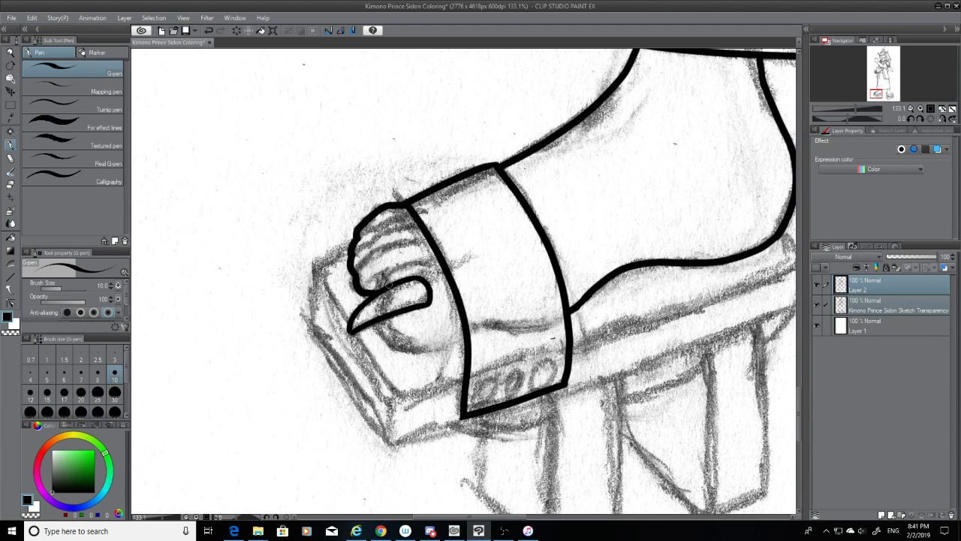
Ink a short line above the big toenail, erase the small toes' lower outline end, and set the G-pen to size 12
mouse_move(375, 292)
mouse_down()
mouse_move(394, 277)
mouse_move(389, 283)
mouse_up()
key(ctrl+z)
key(ctrl+z)
click(10, 186)
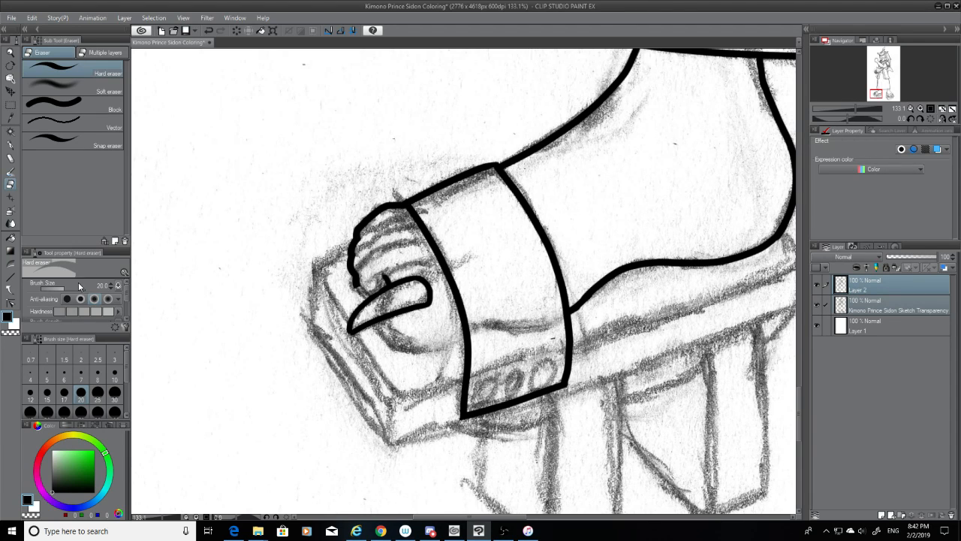
key(p)
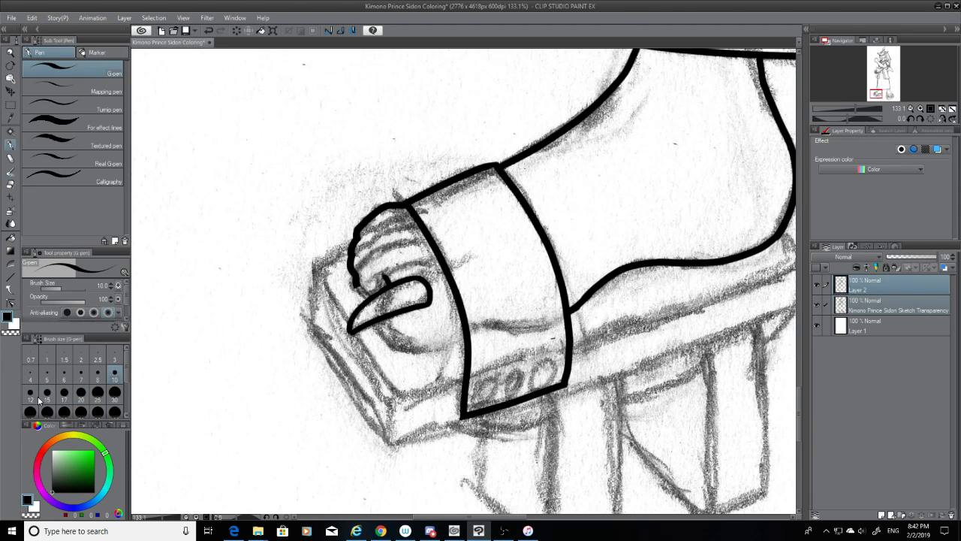
click(30, 393)
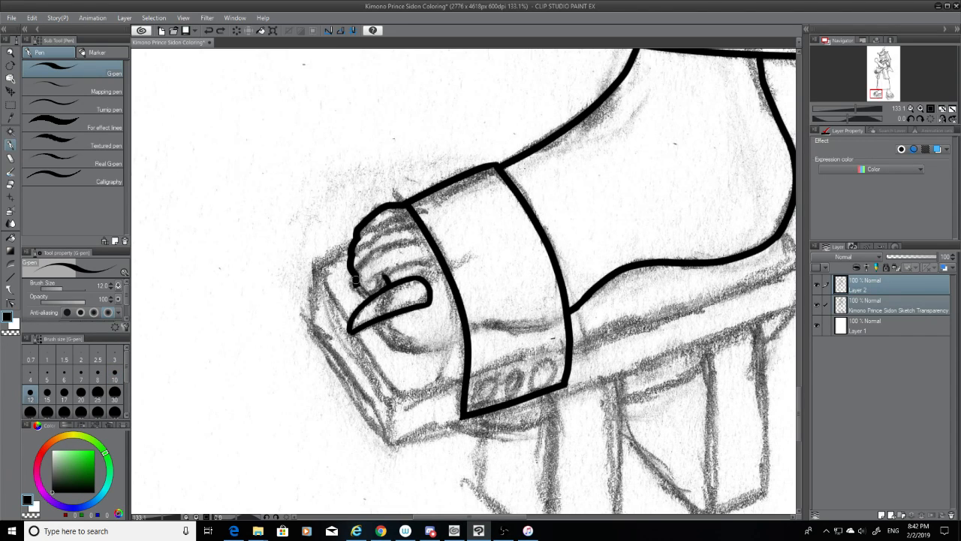
Join the small toes' outline to the big toenail with the sketch hidden, touching it up with the G-pen at size 10
click(817, 306)
click(118, 373)
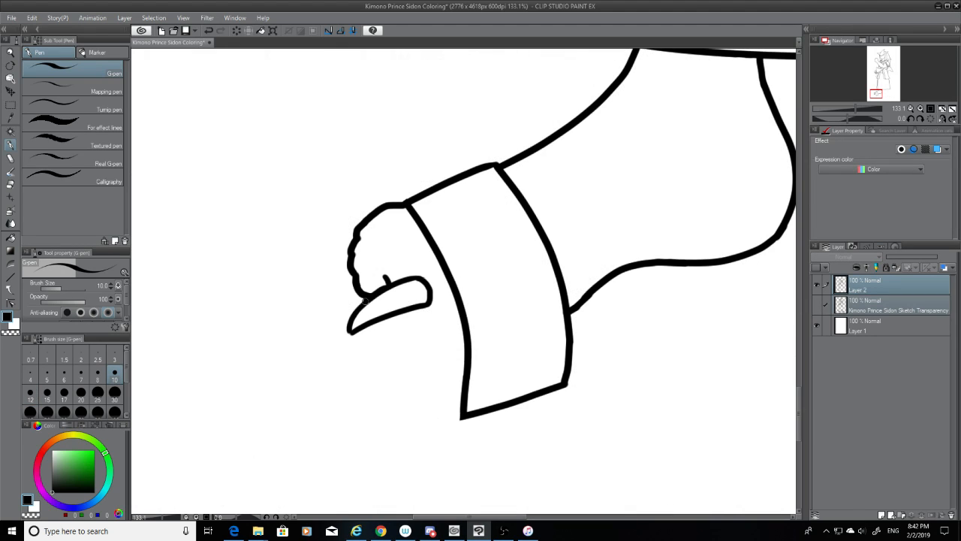
key(ctrl+z)
drag(383, 289, 376, 295)
click(817, 305)
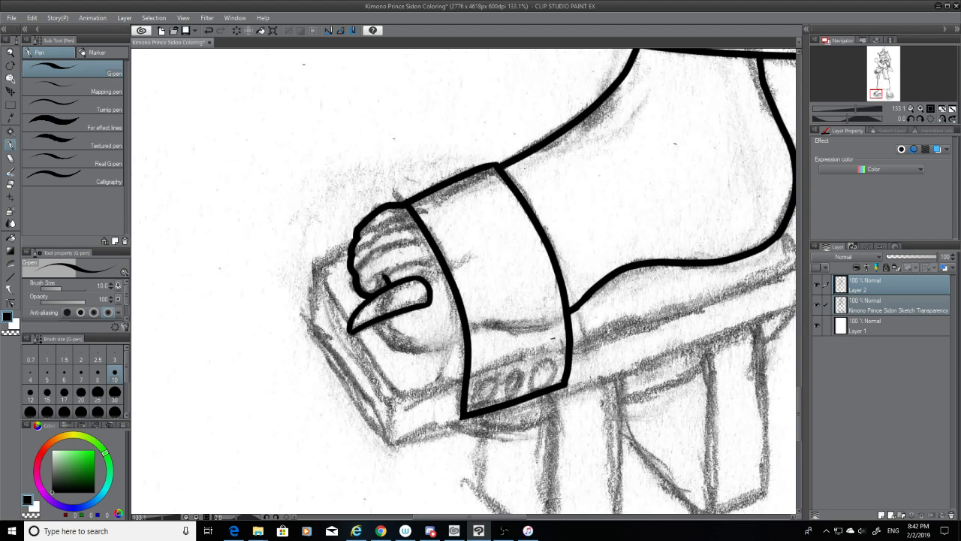
Ink the second toe's nail above the big toenail and the short line running back to the strap
drag(385, 277, 435, 270)
key(ctrl+z)
key(ctrl+z)
key(ctrl+z)
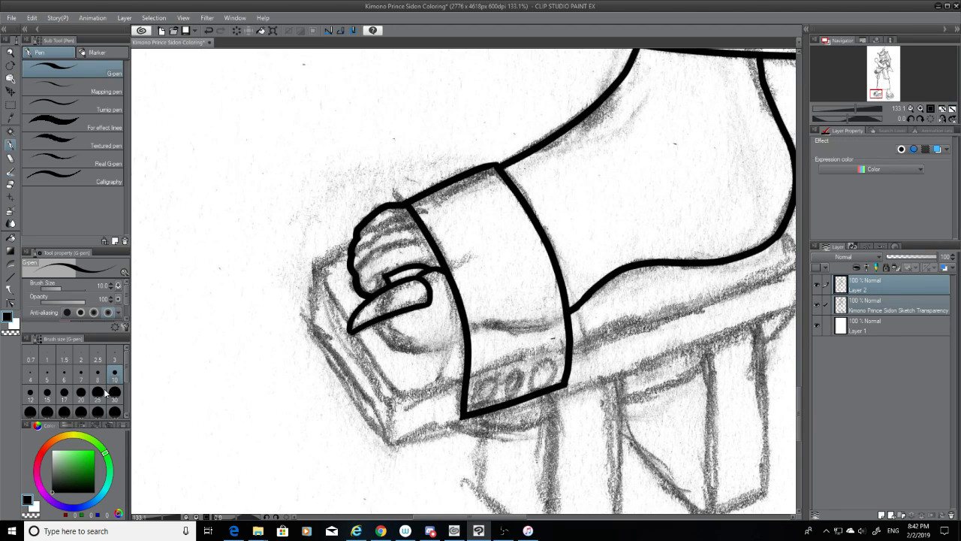
Ink the big toe's rounded underside from the nail to the strap's front edge with the G-pen at size 12
click(30, 392)
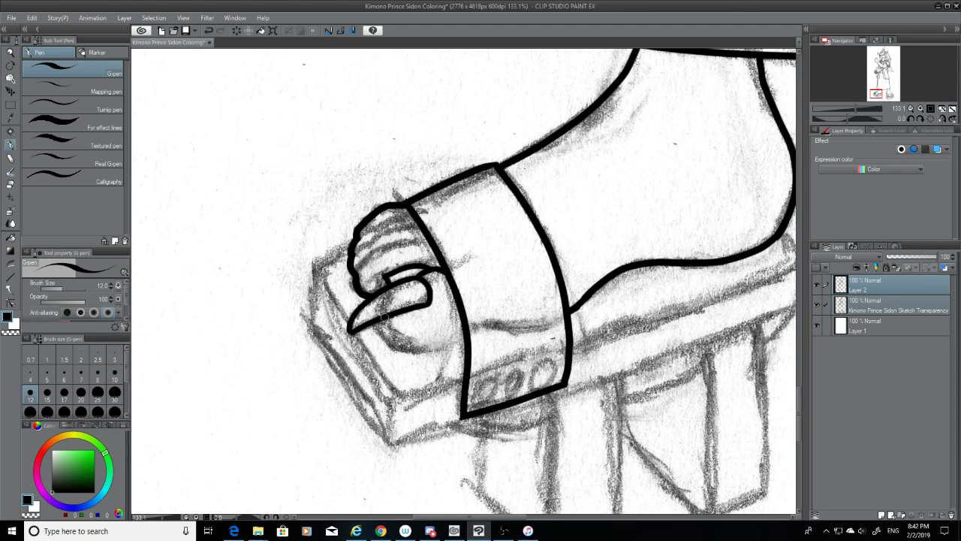
mouse_move(385, 318)
mouse_down()
mouse_move(389, 337)
mouse_move(464, 349)
mouse_up()
key(ctrl+z)
mouse_move(382, 315)
mouse_down()
mouse_move(389, 337)
mouse_move(466, 347)
mouse_up()
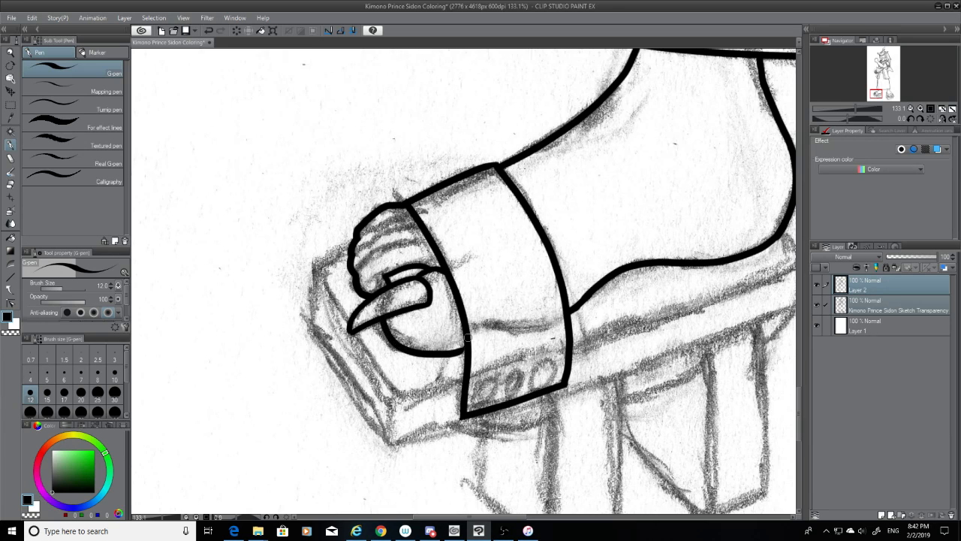
key(ctrl+z)
mouse_move(381, 315)
mouse_down()
mouse_move(454, 347)
mouse_move(473, 324)
mouse_up()
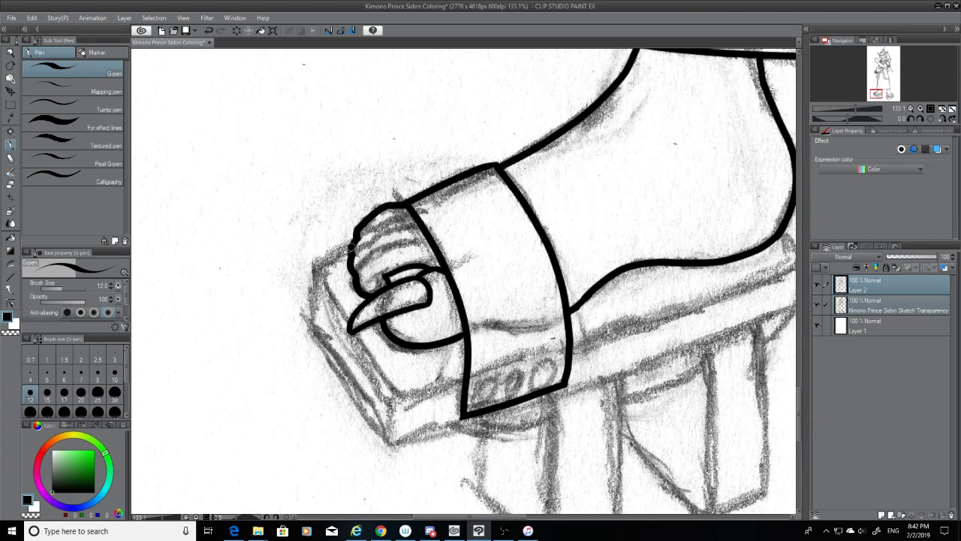
Ink the sandal's top face with straight G-pen lines from the toes around the front and long side to the heel
shift+click(314, 264)
shift+click(398, 398)
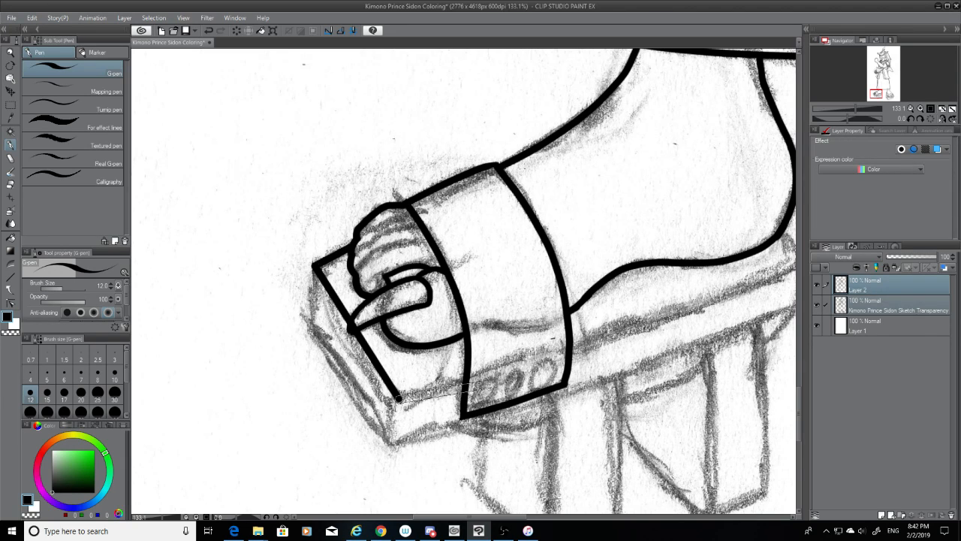
mouse_move(487, 518)
mouse_down()
mouse_move(544, 516)
mouse_move(506, 516)
mouse_up()
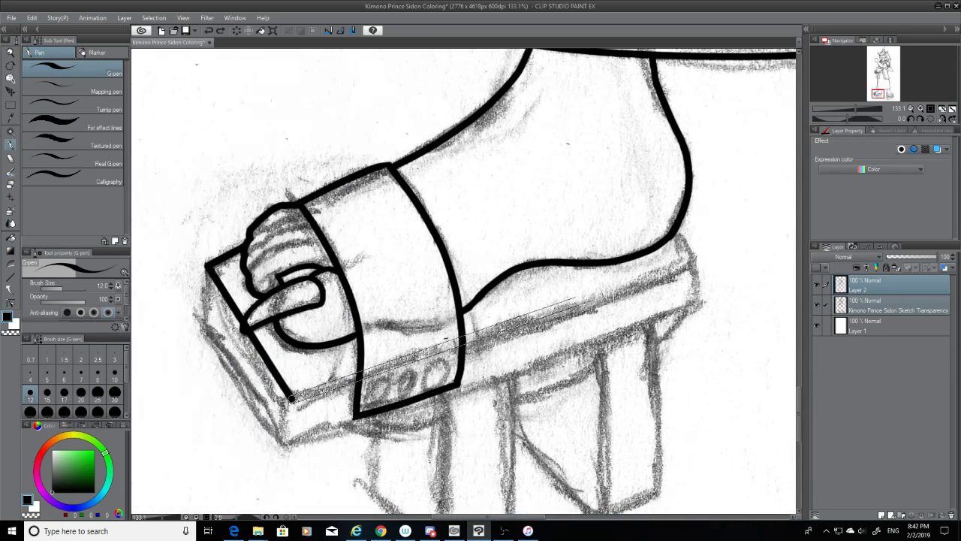
shift+click(695, 263)
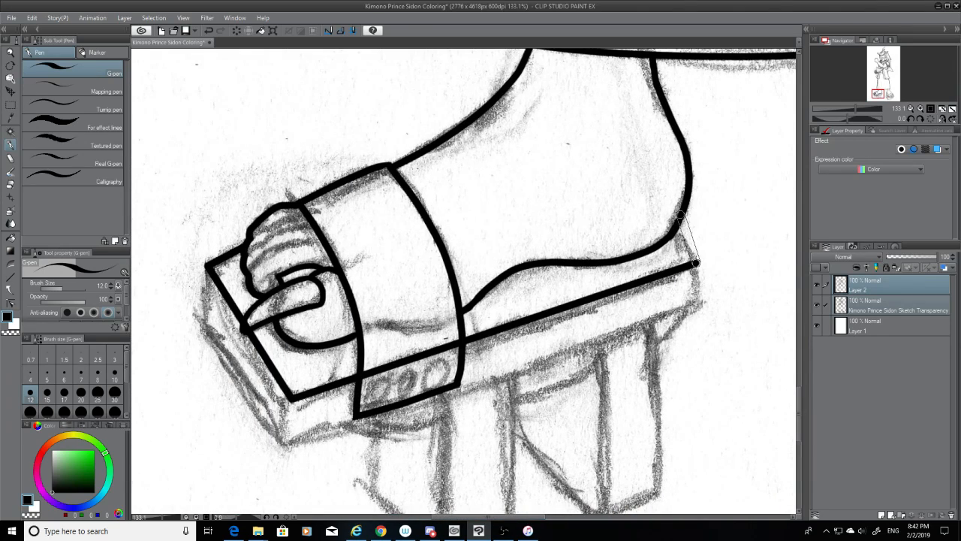
shift+click(674, 232)
Ink the sandal's thickness with straight lines along the vertical corners, the long bottom edge and the front bottom edge
shift+click(697, 306)
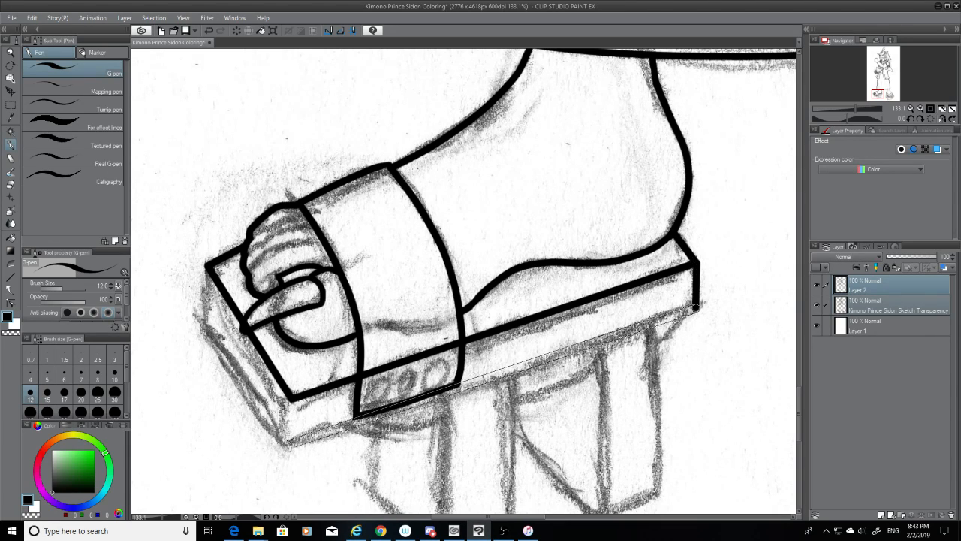
shift+click(287, 448)
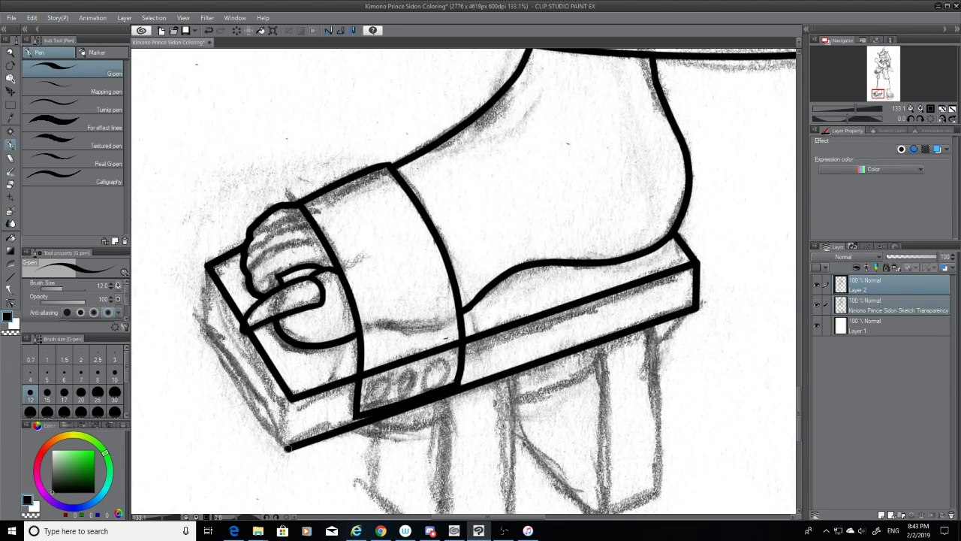
shift+click(204, 324)
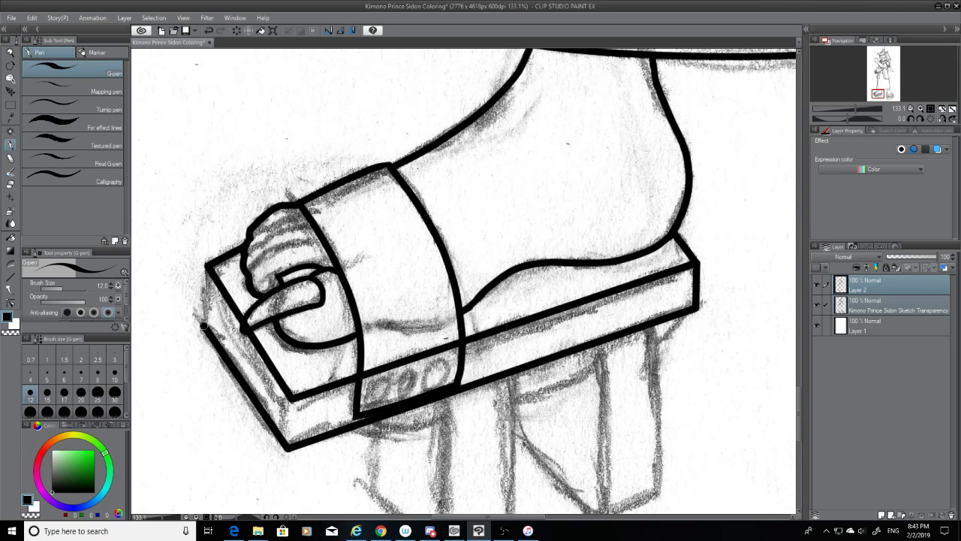
shift+click(205, 264)
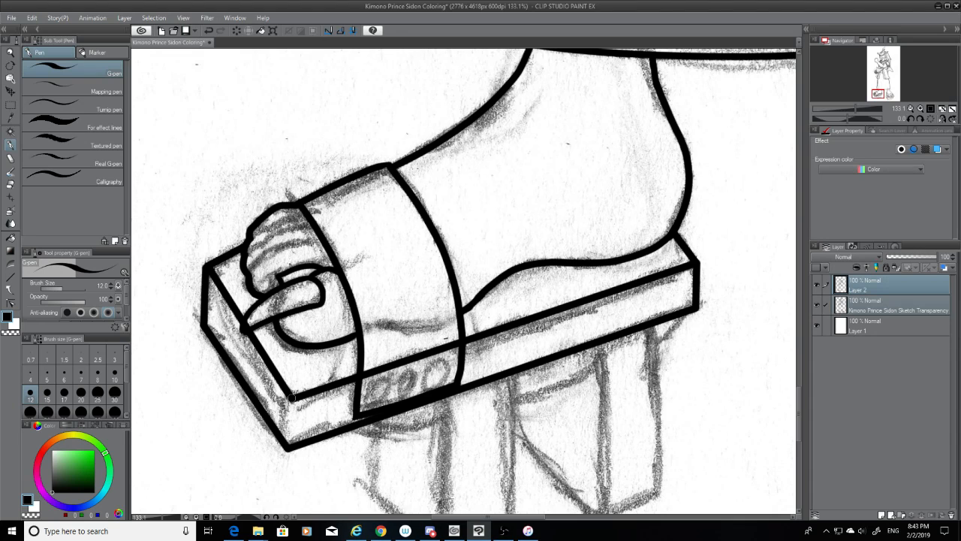
shift+click(287, 447)
Clean up the lines around the big toenail with the Hard eraser at size 7, and hide the sketch to check them
scroll(242, 330, up, 2)
key(e)
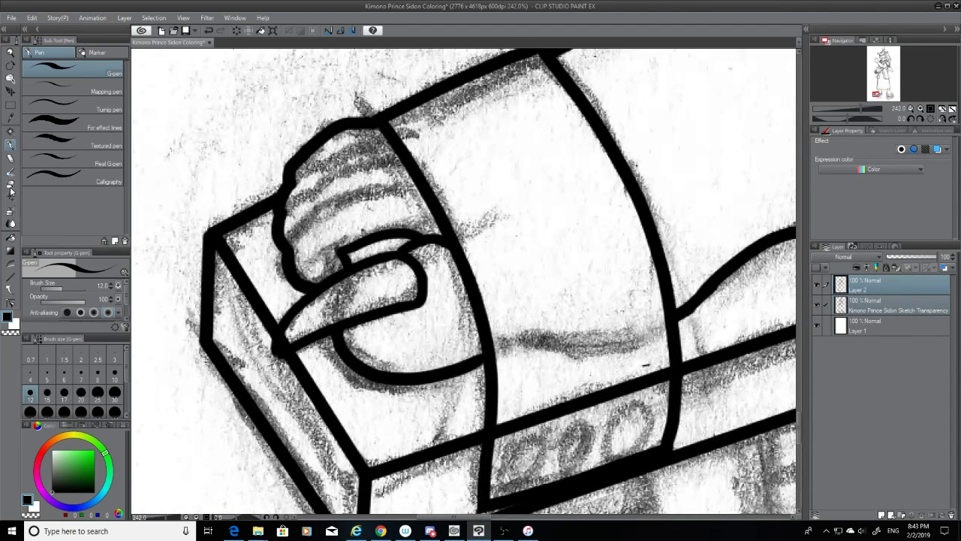
click(80, 373)
scroll(316, 331, up, 2)
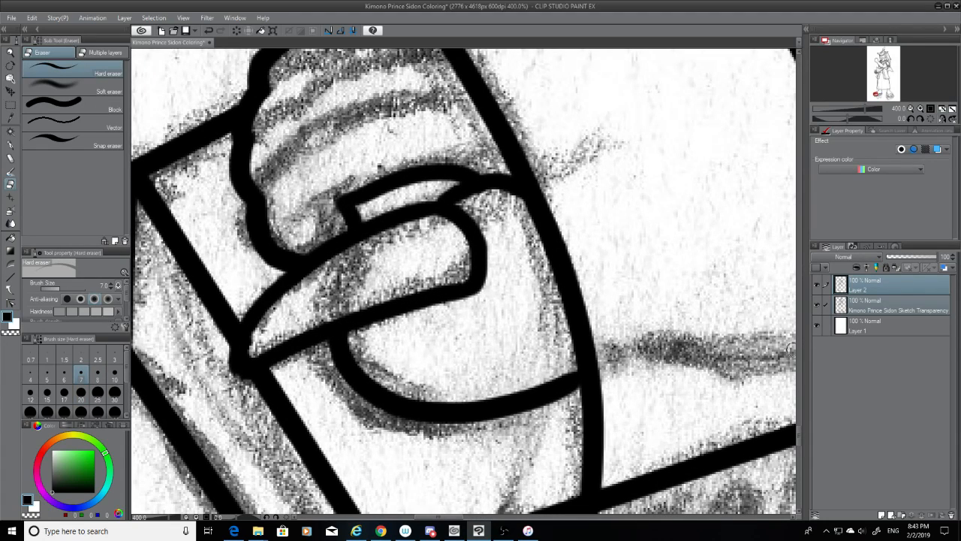
click(816, 304)
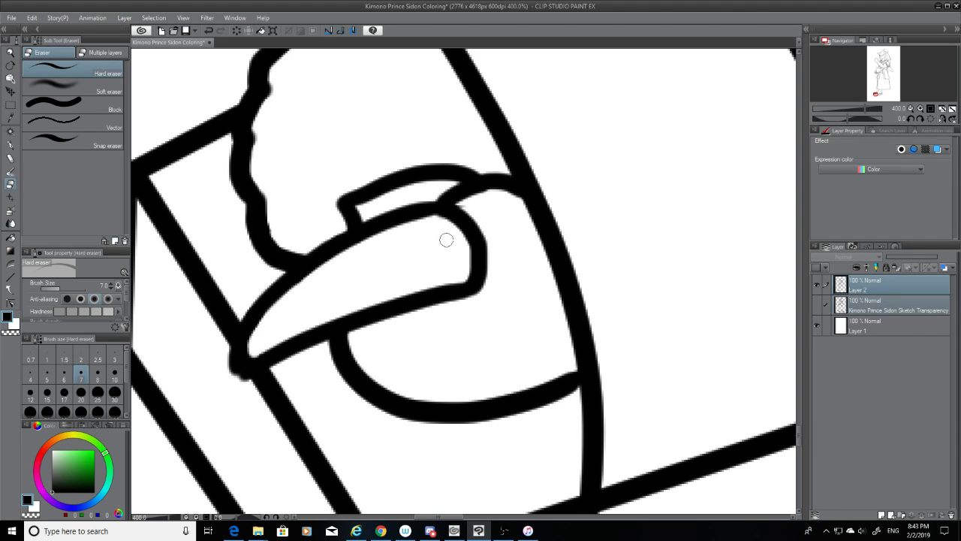
scroll(464, 204, down, 5)
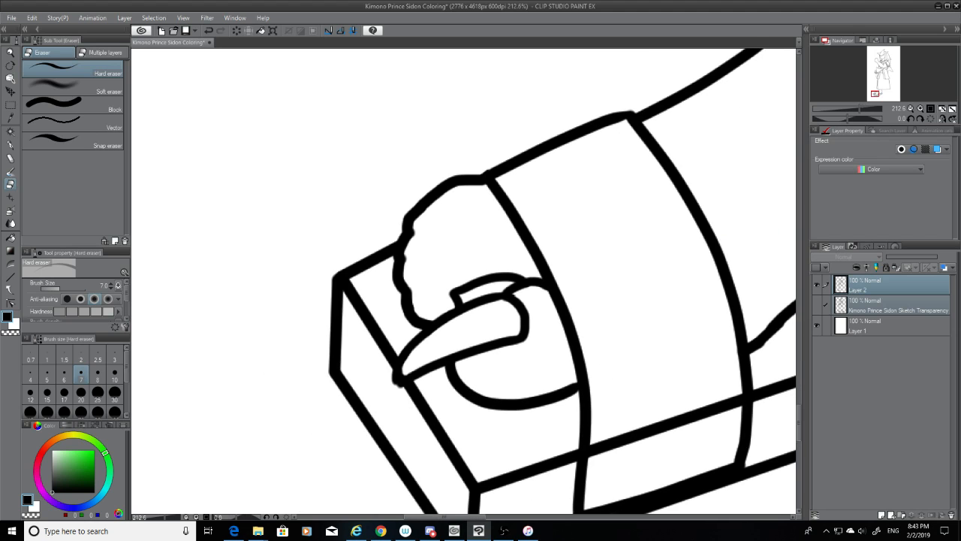
Erase the platform edge crossing the strap with the Hard eraser at size 20, and trim the leftover stubs at both strap edges
click(81, 391)
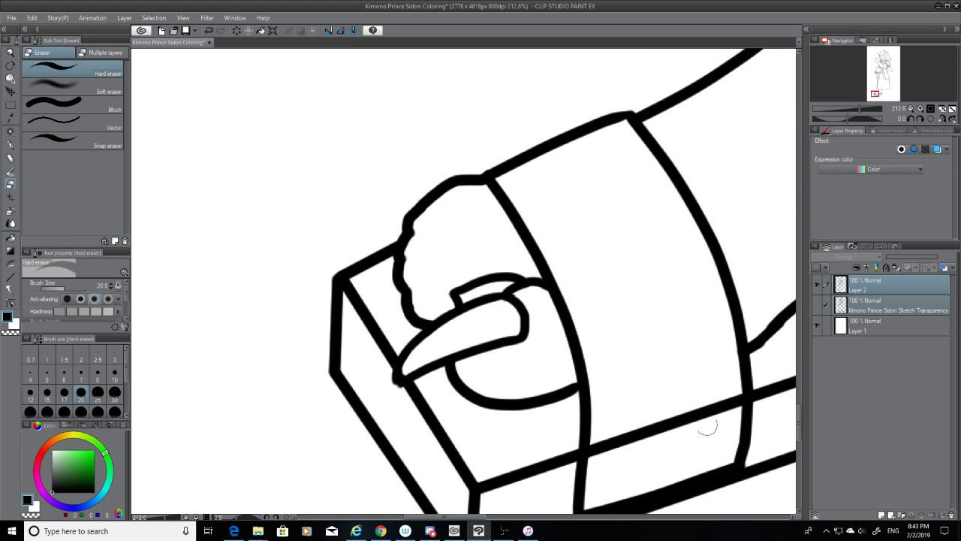
mouse_move(726, 399)
mouse_down()
mouse_move(579, 455)
mouse_move(598, 449)
mouse_up()
key(ctrl+z)
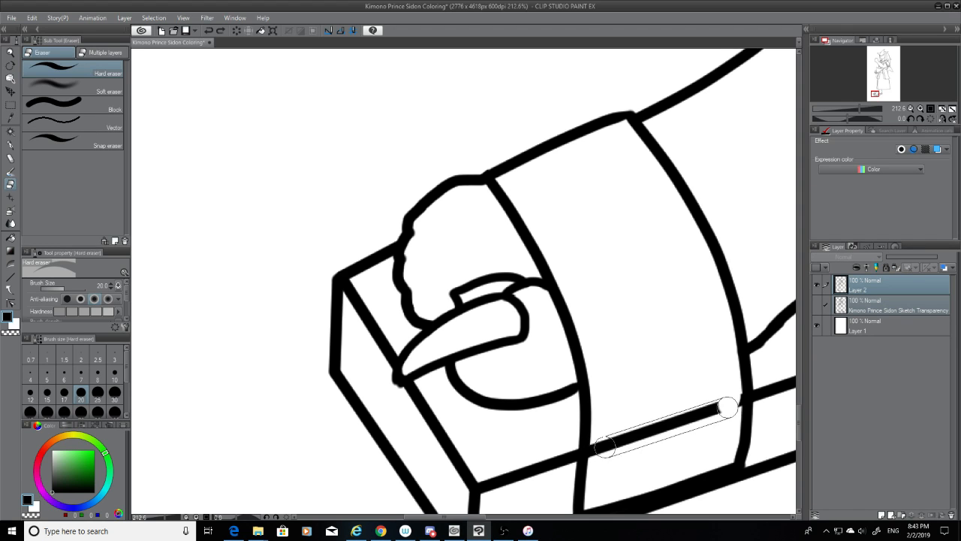
key(ctrl+y)
scroll(605, 451, up, 2)
scroll(607, 455, up, 3)
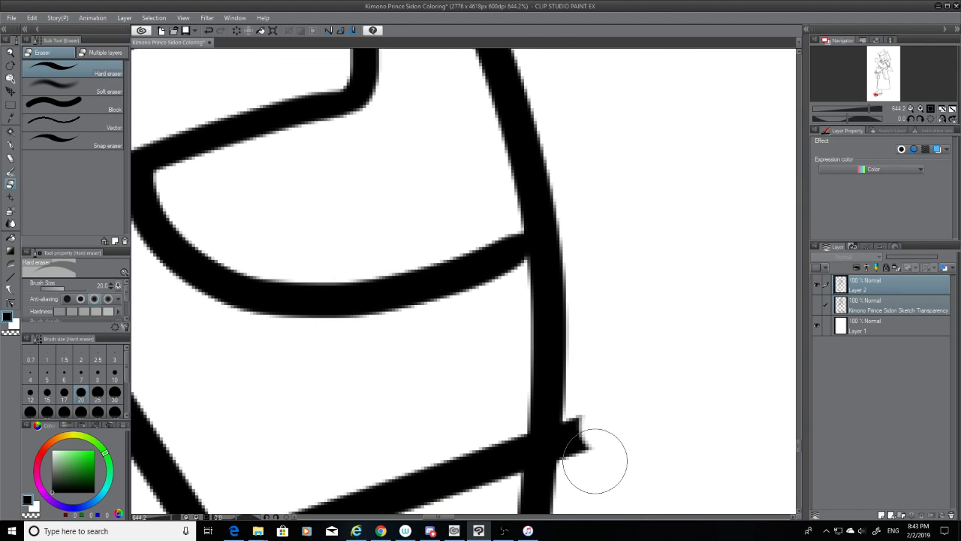
mouse_move(597, 456)
mouse_down()
mouse_move(594, 427)
mouse_move(590, 461)
mouse_up()
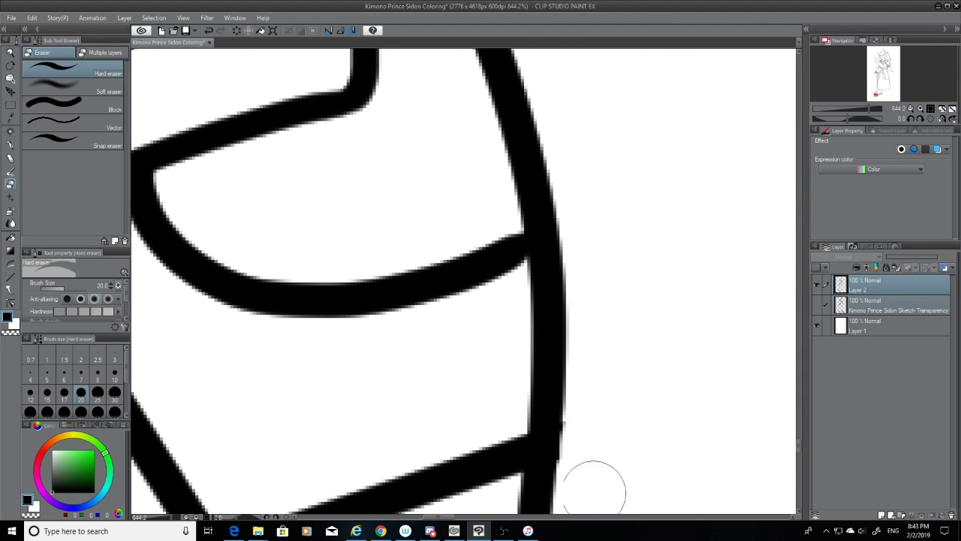
drag(441, 517, 452, 518)
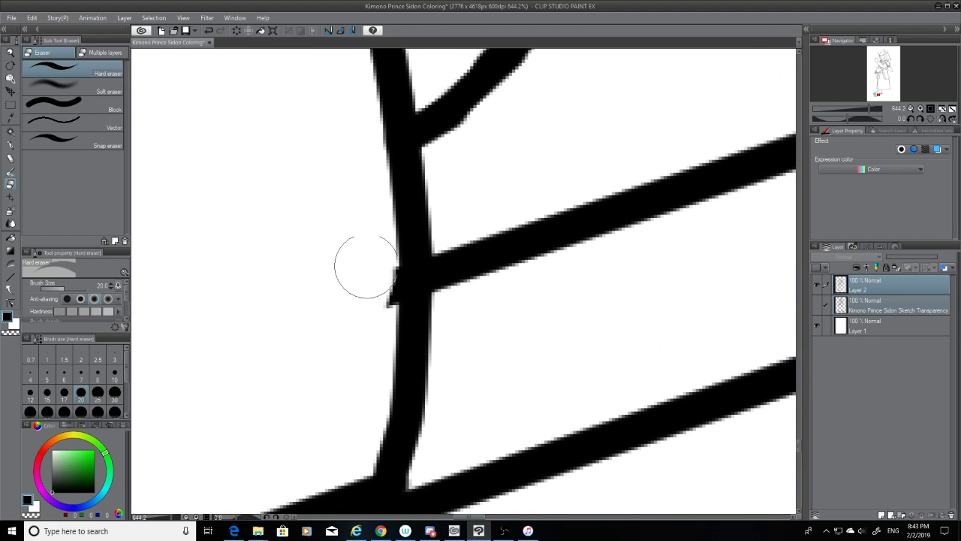
drag(365, 268, 365, 278)
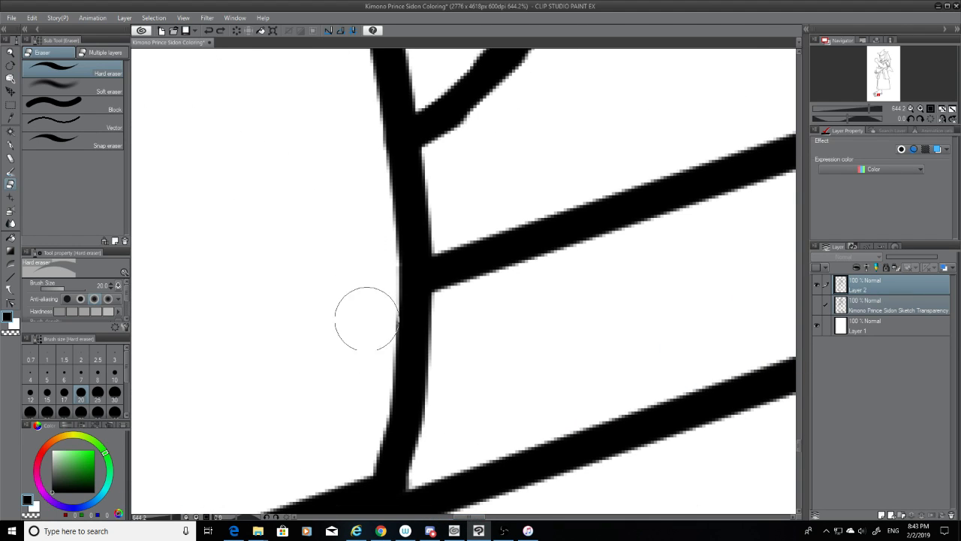
Trim the uneven outline where the heel meets the sandal with the Hard eraser at size 7
scroll(337, 338, down, 4)
scroll(339, 332, down, 2)
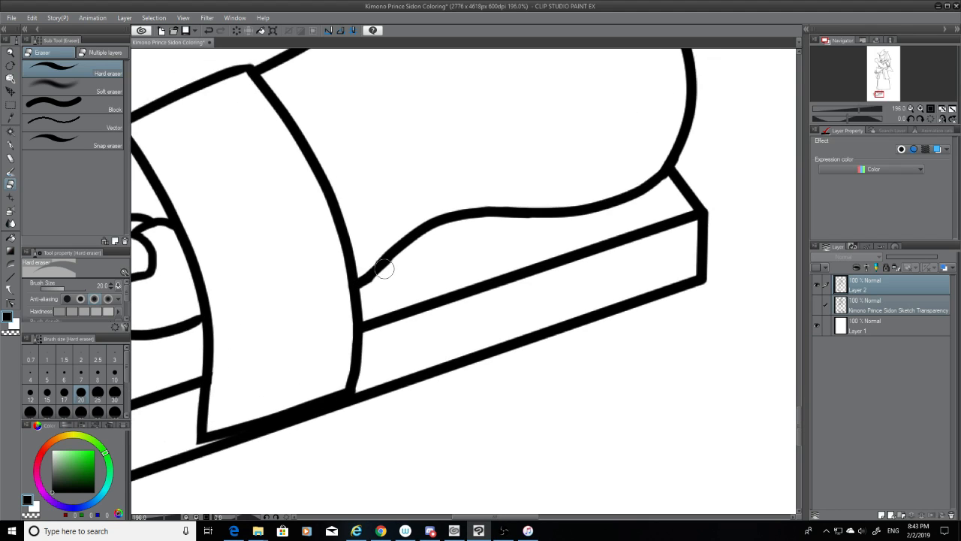
scroll(386, 266, up, 5)
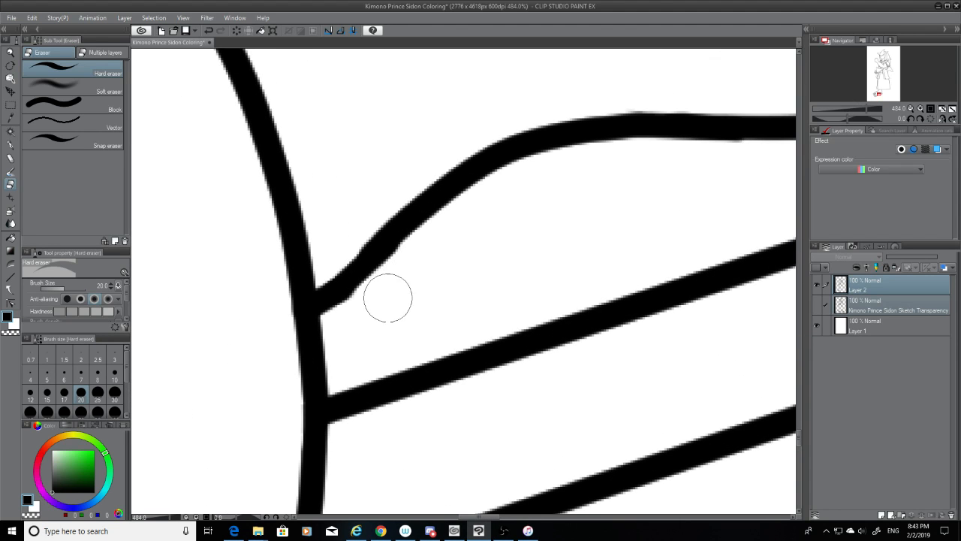
scroll(433, 290, down, 5)
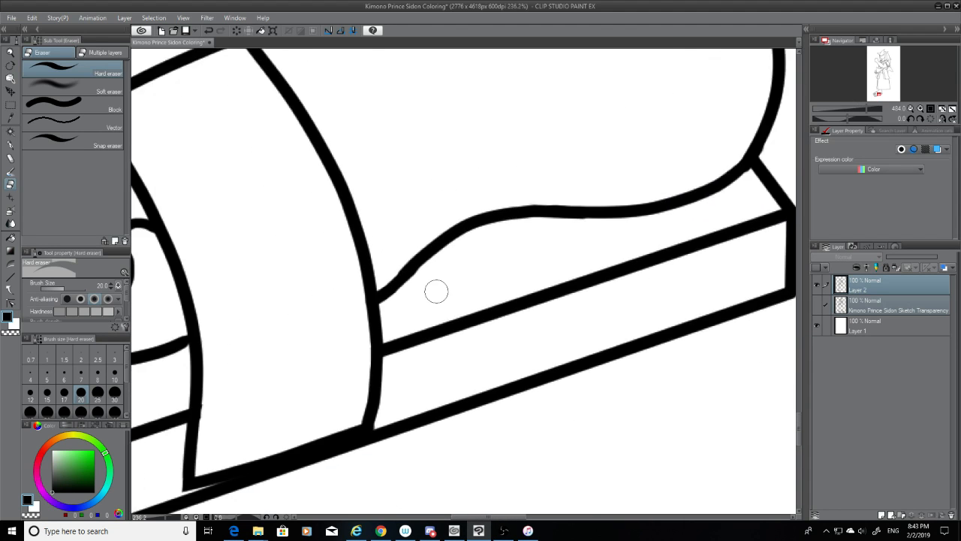
scroll(679, 177, up, 1)
scroll(679, 196, up, 3)
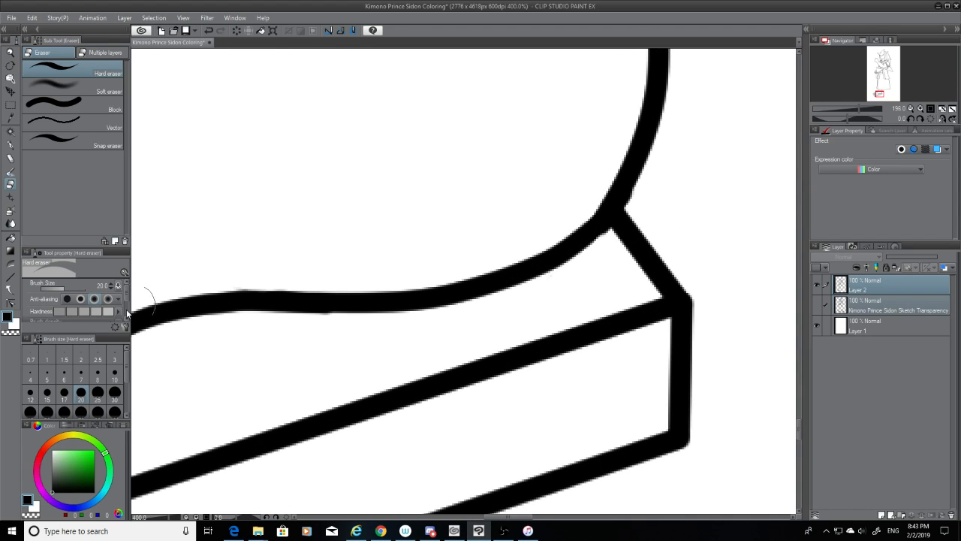
key(bracketleft)
key(bracketleft)
key(bracketleft)
key(bracketleft)
key(bracketleft)
key(bracketleft)
scroll(518, 240, up, 3)
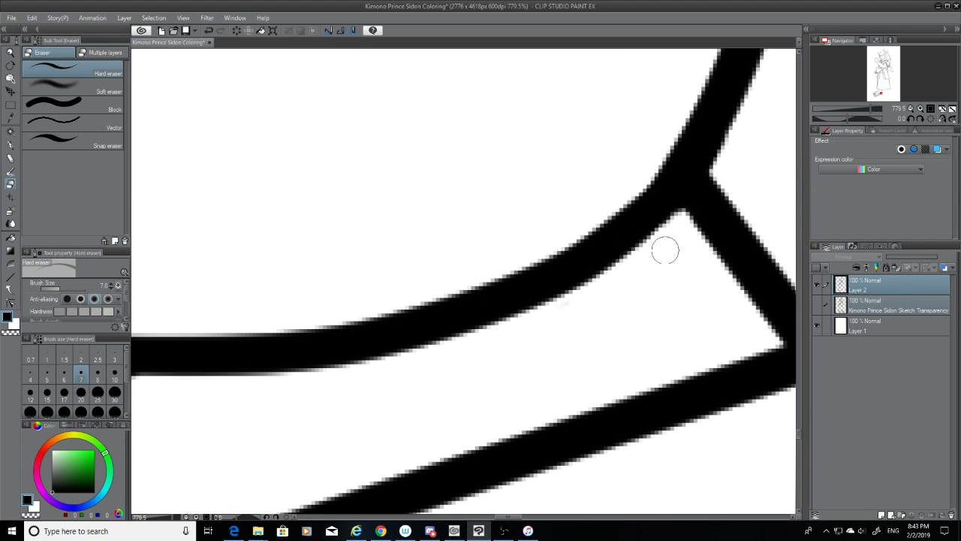
Smooth the foot's sole line between the heel and the strap with the size 7 Hard eraser, and check the whole foot
scroll(613, 300, down, 4)
scroll(601, 308, down, 2)
scroll(480, 323, up, 5)
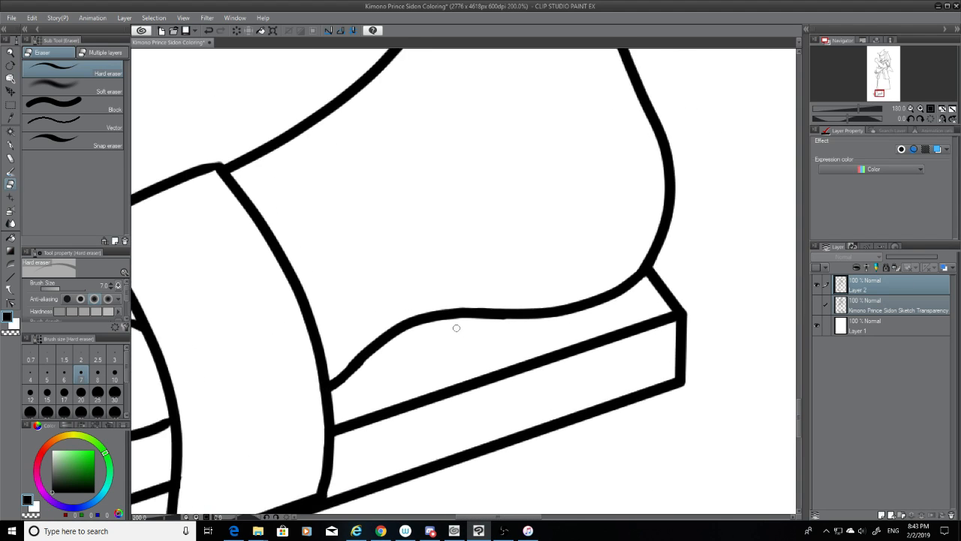
scroll(518, 320, up, 1)
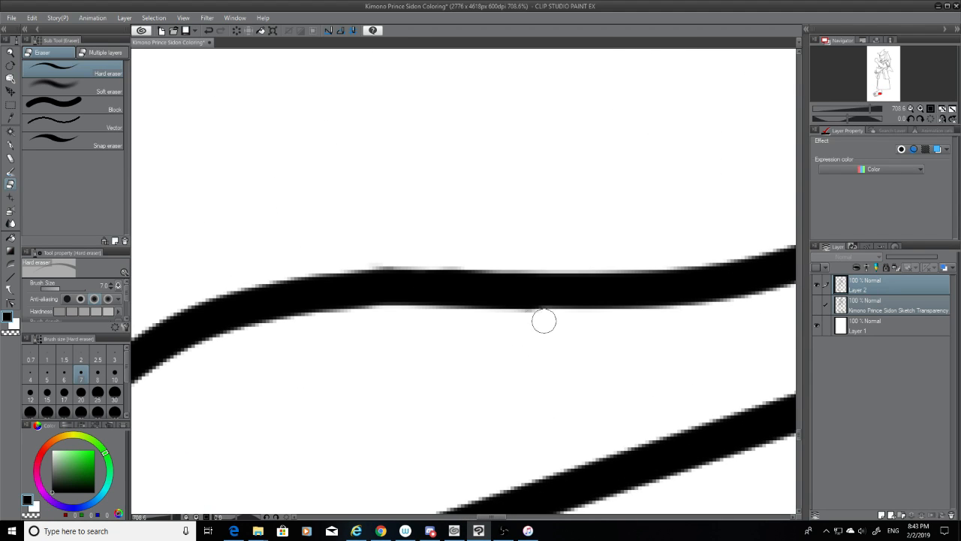
scroll(467, 330, down, 6)
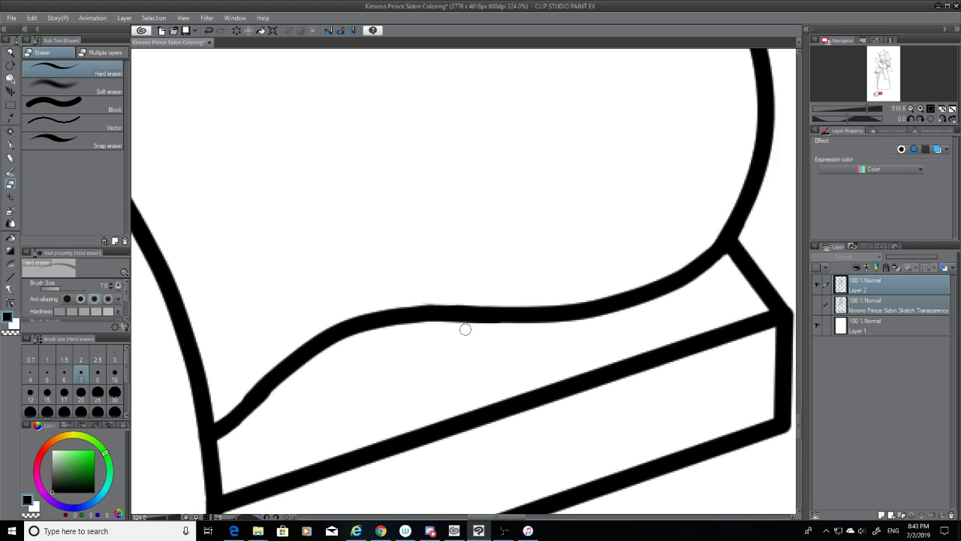
scroll(379, 364, up, 5)
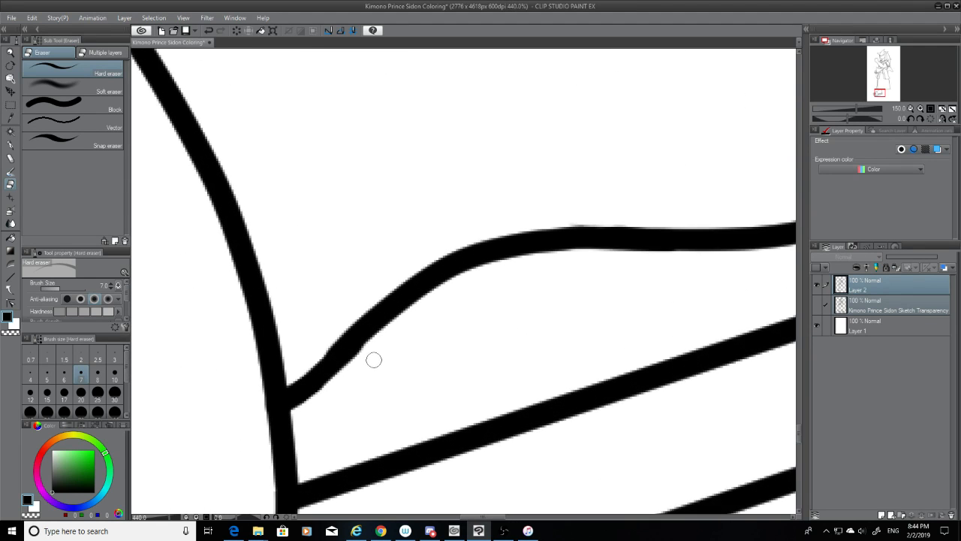
scroll(308, 338, down, 5)
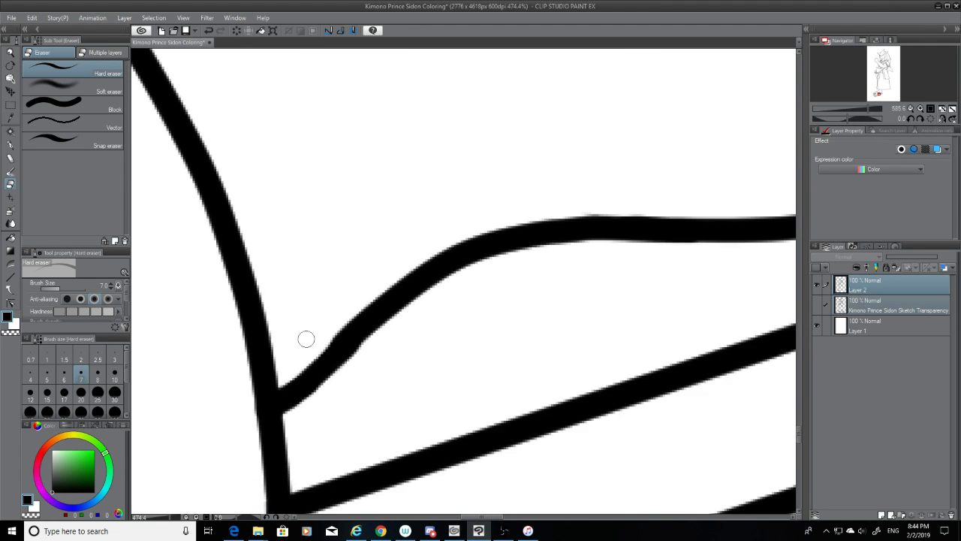
scroll(310, 332, down, 2)
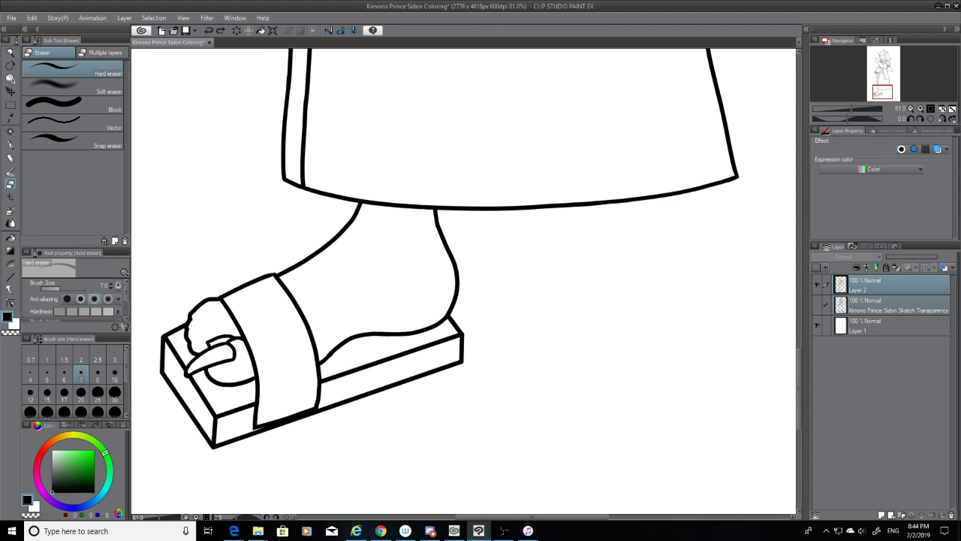
Show the sketch layer again, set the Hard eraser back to size 20 and switch to the G-pen
drag(571, 518, 524, 517)
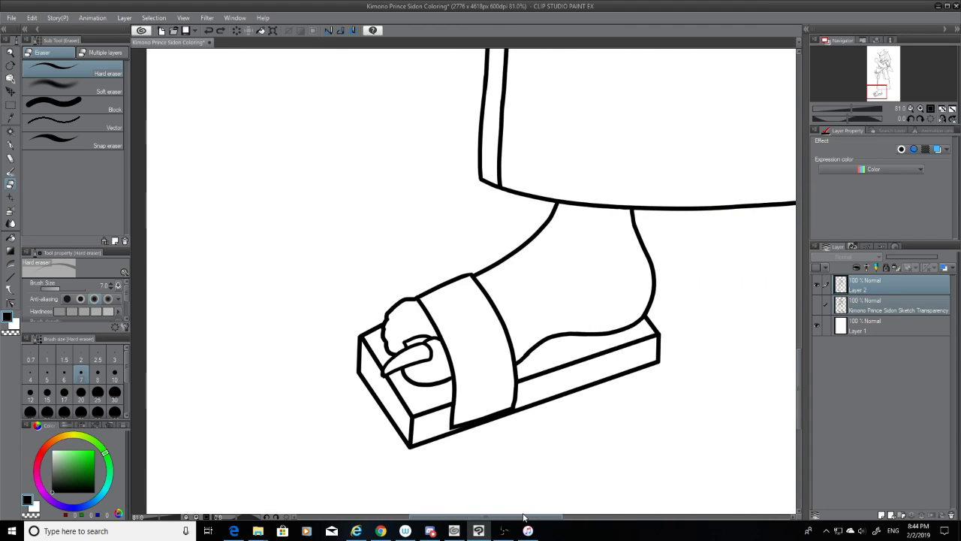
click(816, 306)
drag(545, 518, 632, 529)
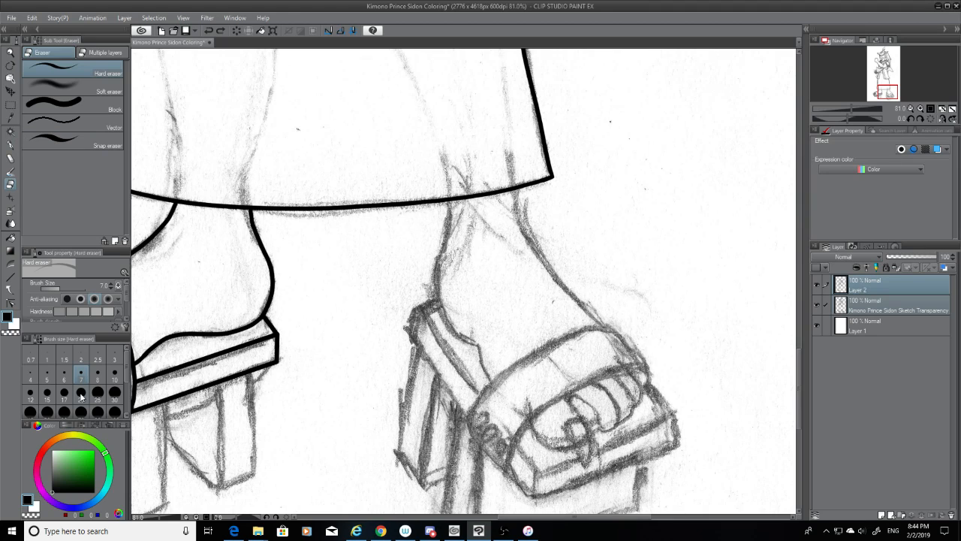
click(30, 392)
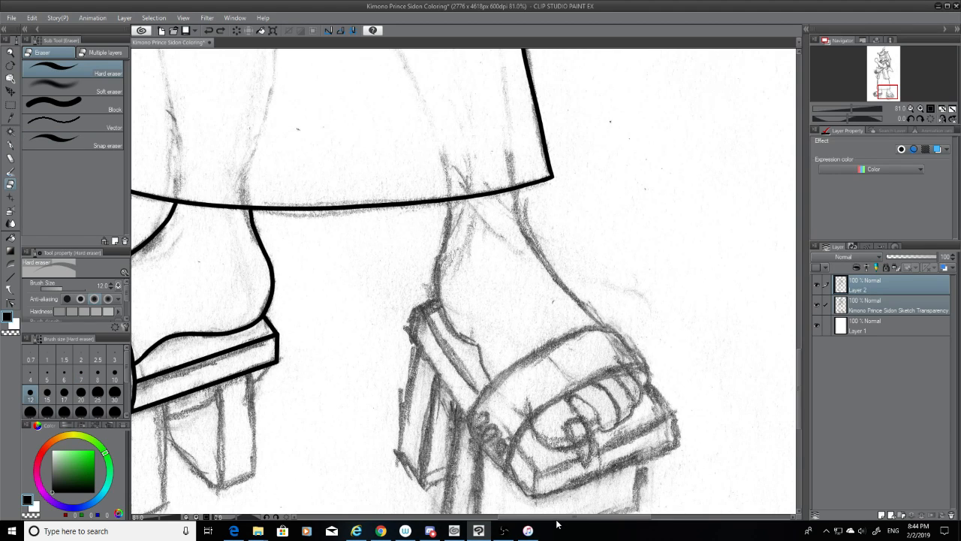
click(81, 392)
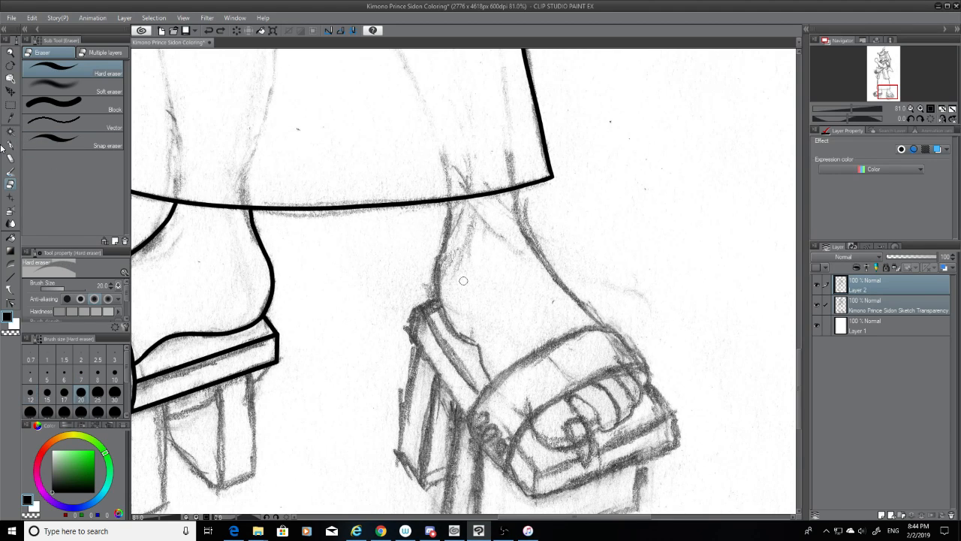
click(9, 145)
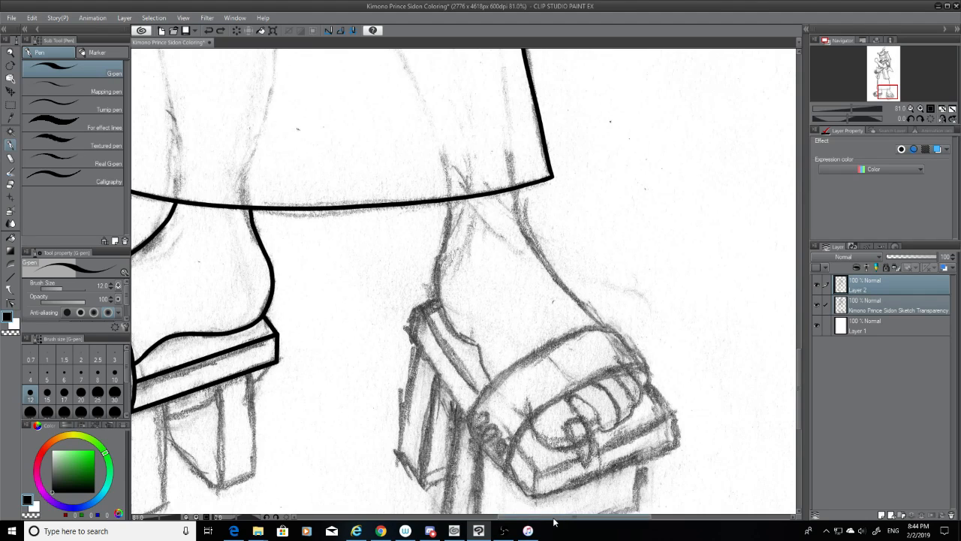
Ink the outer vertical edge of the sandal's rear support with a straight G-pen line at size 12
drag(553, 517, 491, 517)
drag(799, 395, 798, 414)
scroll(499, 333, up, 3)
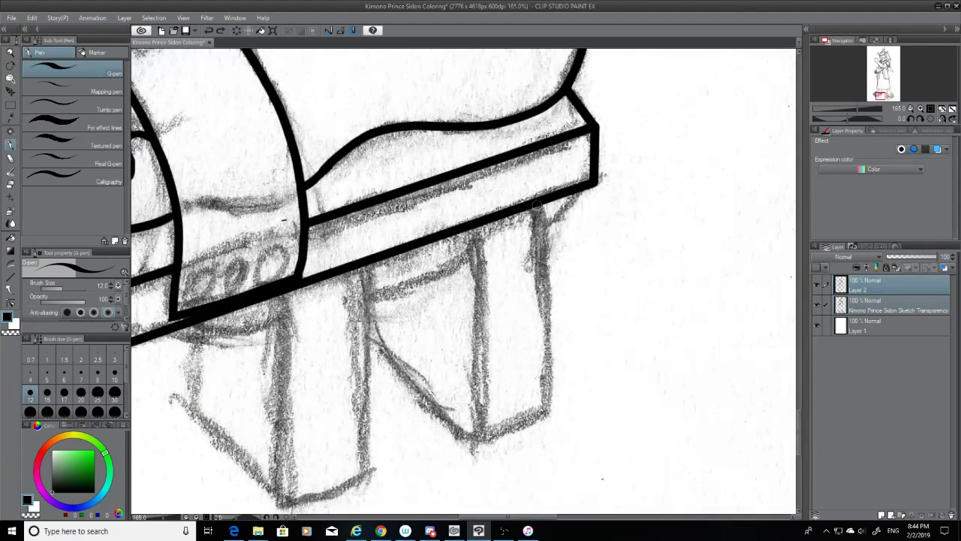
mouse_move(538, 207)
mouse_down()
mouse_move(545, 413)
mouse_move(469, 438)
mouse_up()
key(ctrl+z)
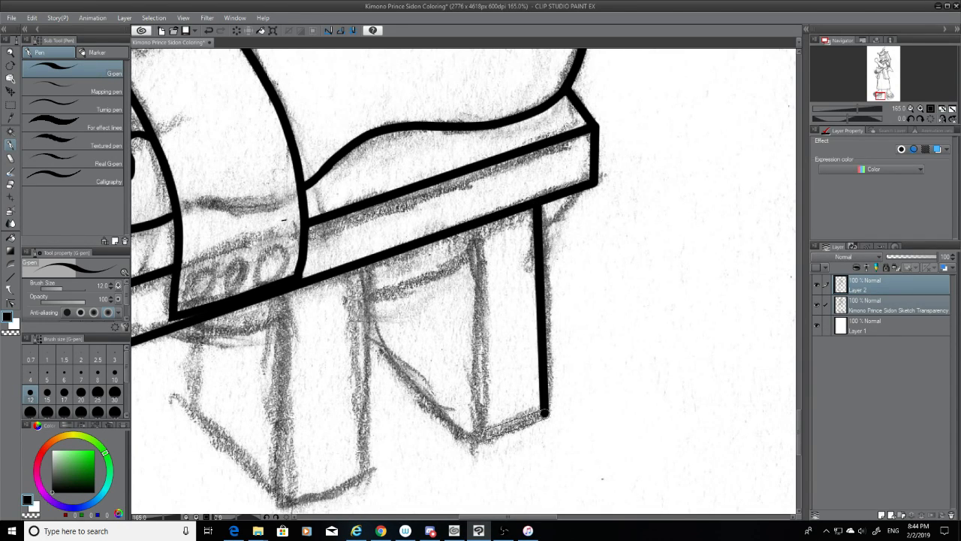
Try inking the rear support's short bottom edge and inner vertical edge with straight lines
mouse_move(545, 413)
mouse_down()
mouse_move(473, 342)
mouse_move(469, 303)
mouse_up()
key(ctrl+z)
shift+click(479, 435)
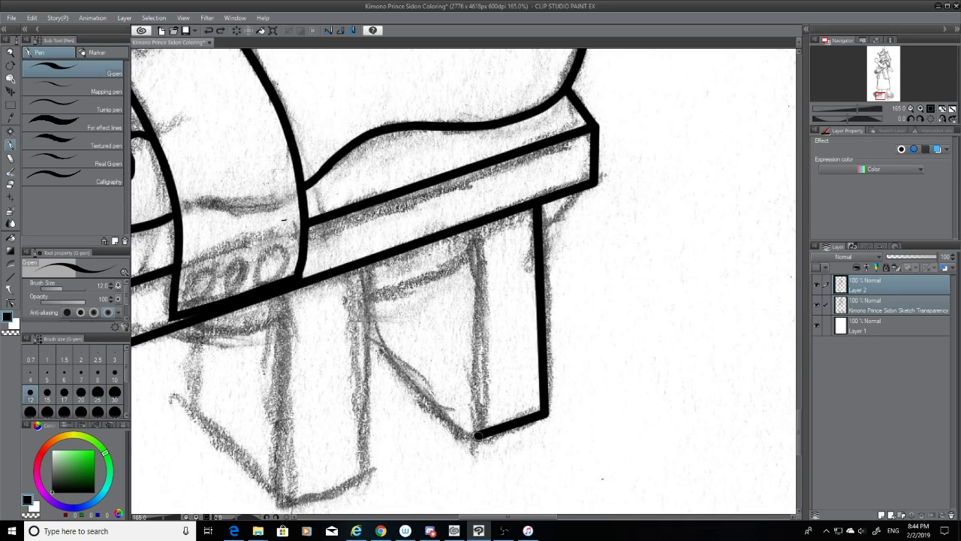
shift+click(476, 225)
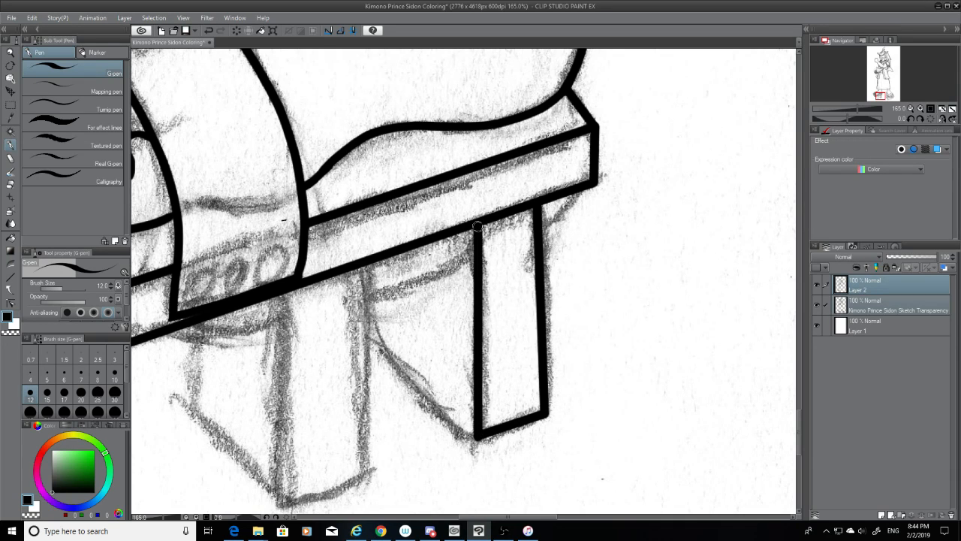
key(ctrl+z)
shift+click(475, 225)
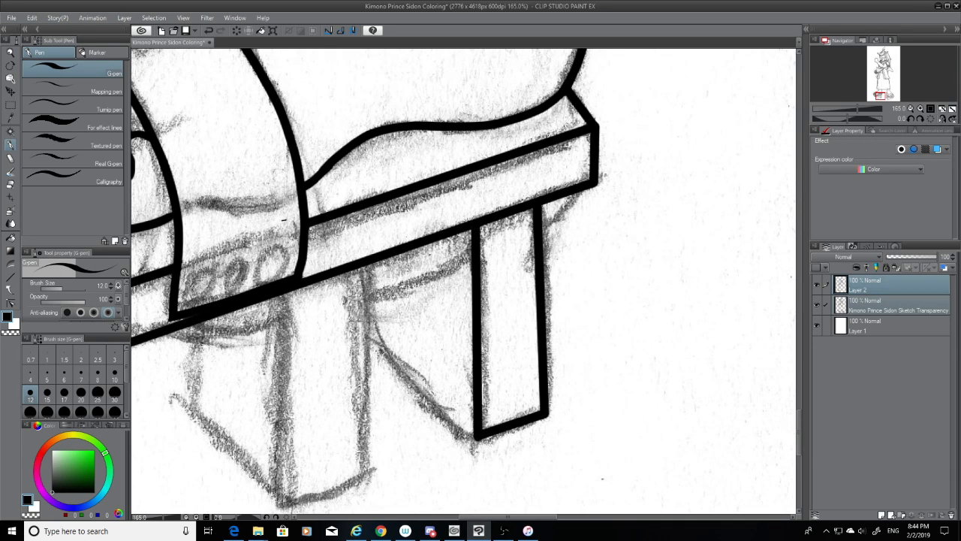
Try inking the front support's heel-side vertical edge and short bottom edge with straight lines
drag(370, 261, 373, 469)
key(ctrl+z)
shift+click(370, 469)
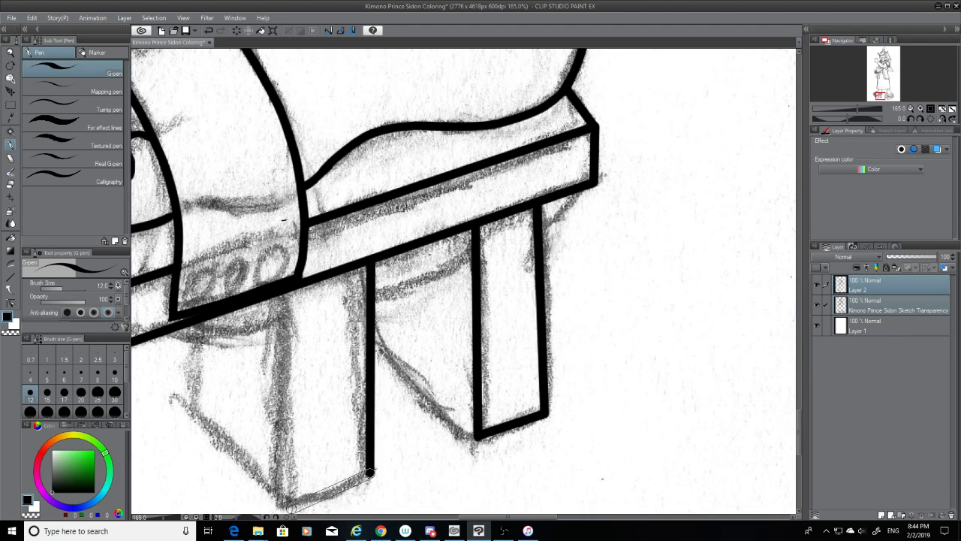
shift+click(292, 509)
drag(560, 520, 533, 520)
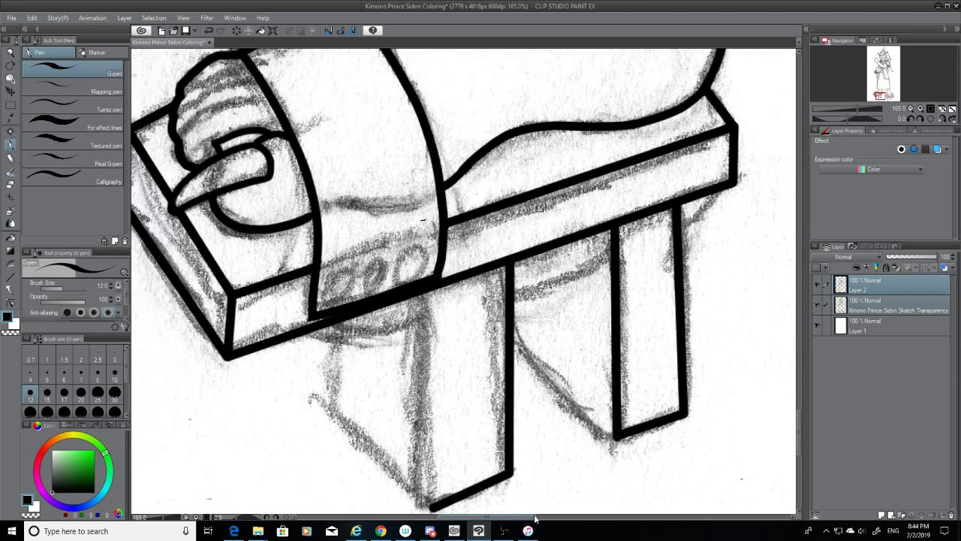
Undo the front support's lines and the rear support's bottom and inner vertical edges
key(ctrl+z)
key(ctrl+z)
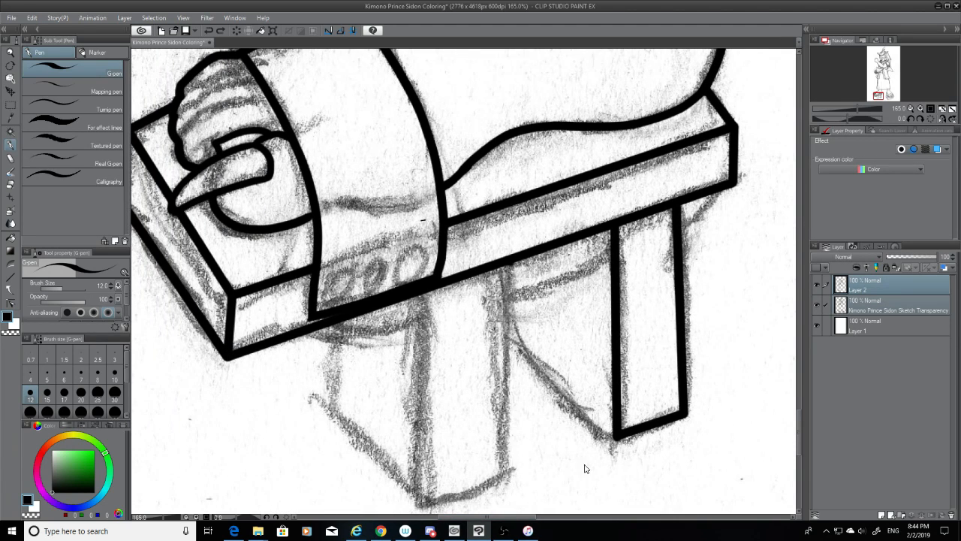
key(ctrl+z)
key(ctrl+z)
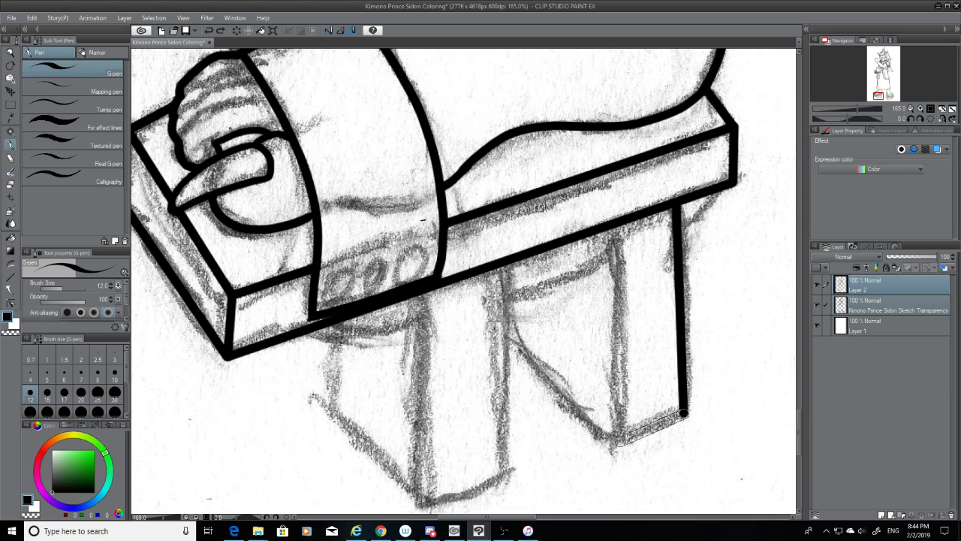
Ink straight lines for the rear support's bottom and inner edges, and the front support's heel-side and bottom edges
shift+click(620, 441)
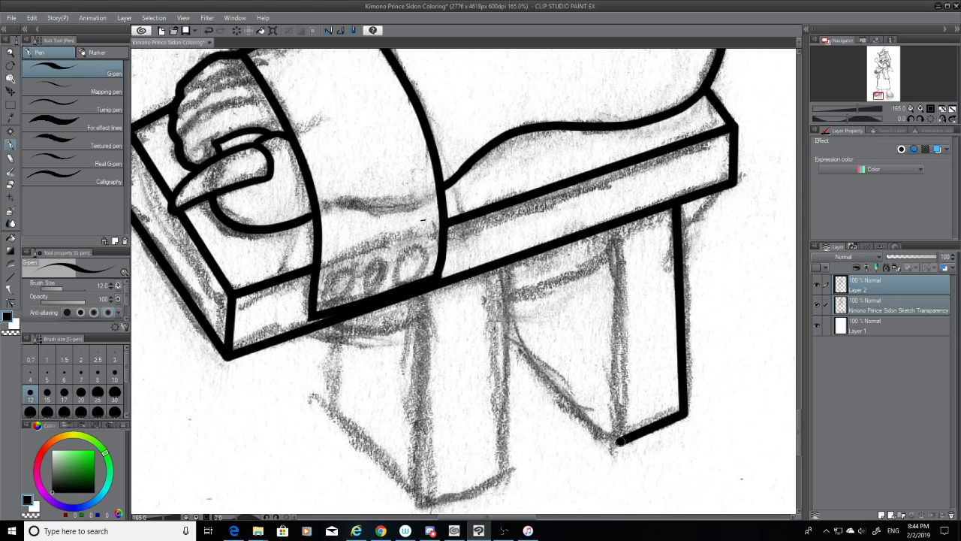
shift+click(612, 227)
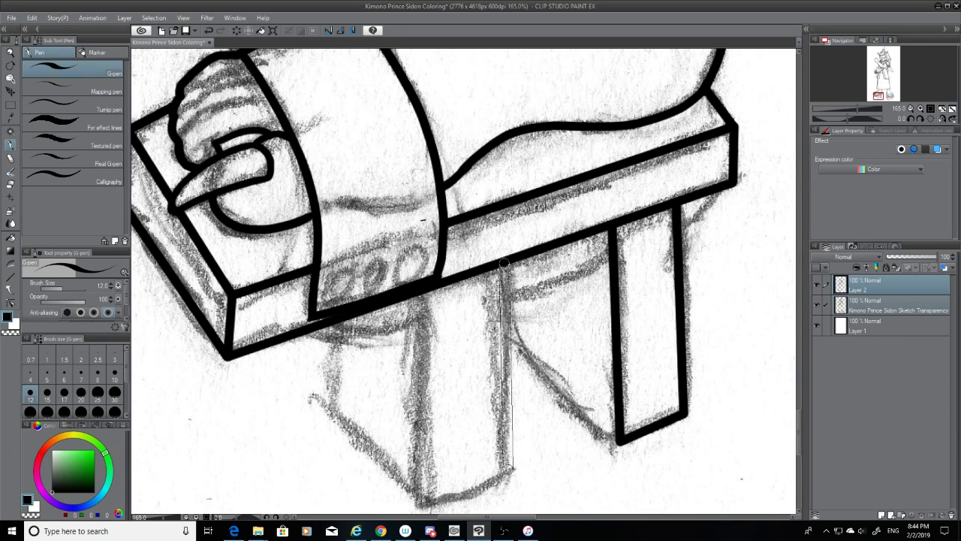
shift+click(509, 470)
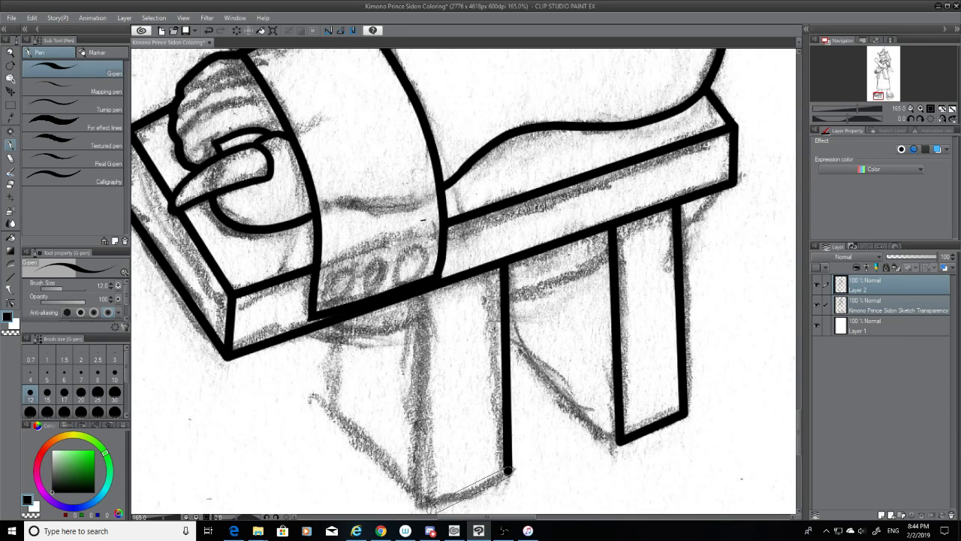
shift+click(429, 510)
drag(558, 517, 551, 518)
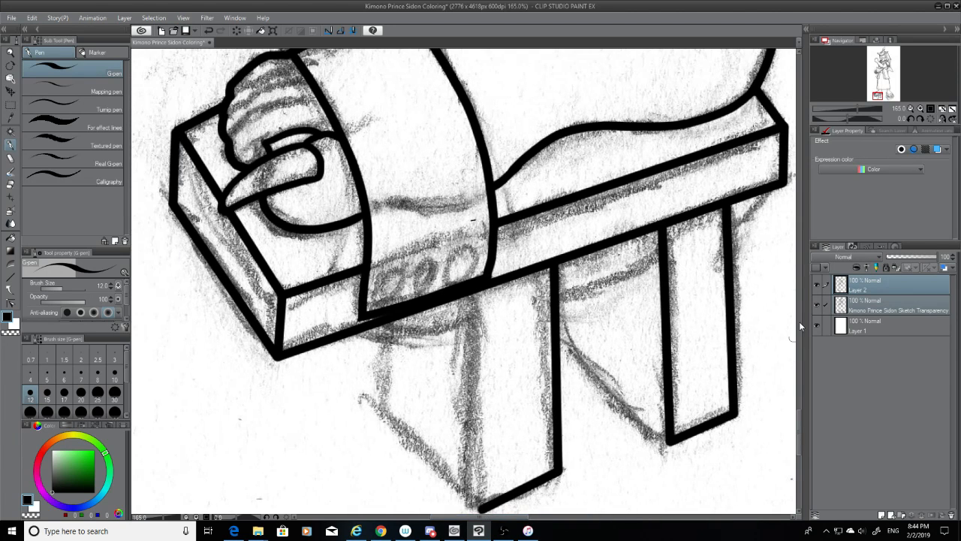
Redo the front support's short bottom edge with a straight line and ink its vertical corner edge up to the platform
drag(796, 425, 797, 433)
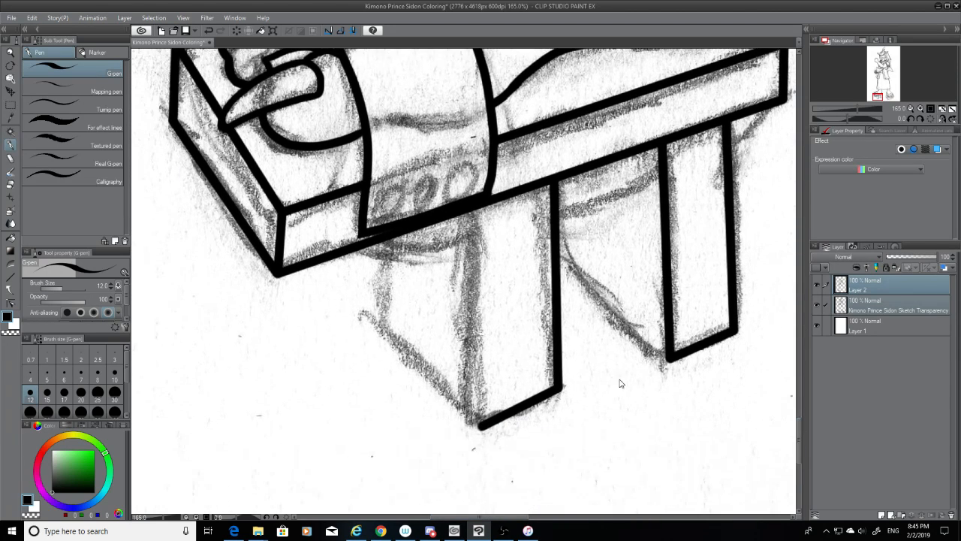
key(ctrl+z)
key(ctrl+z)
shift+click(560, 389)
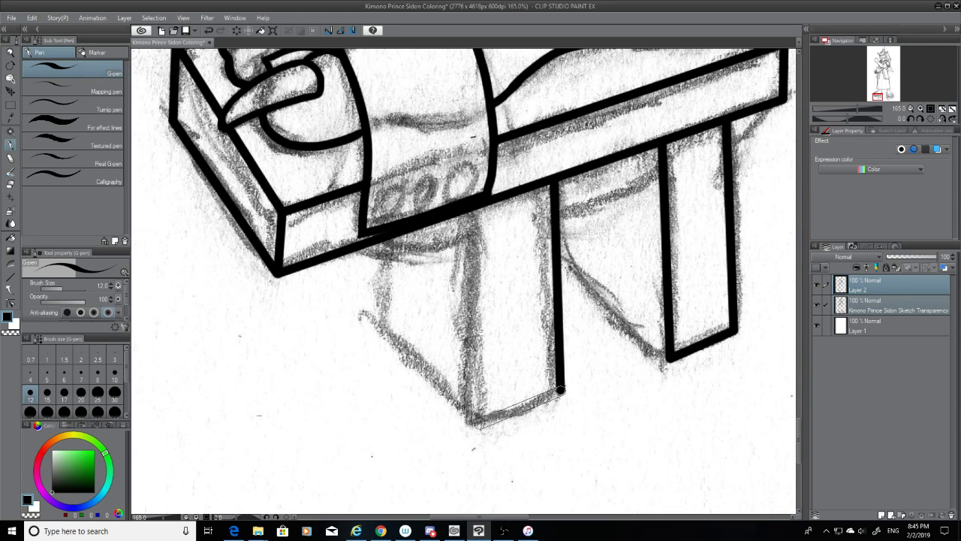
shift+click(479, 423)
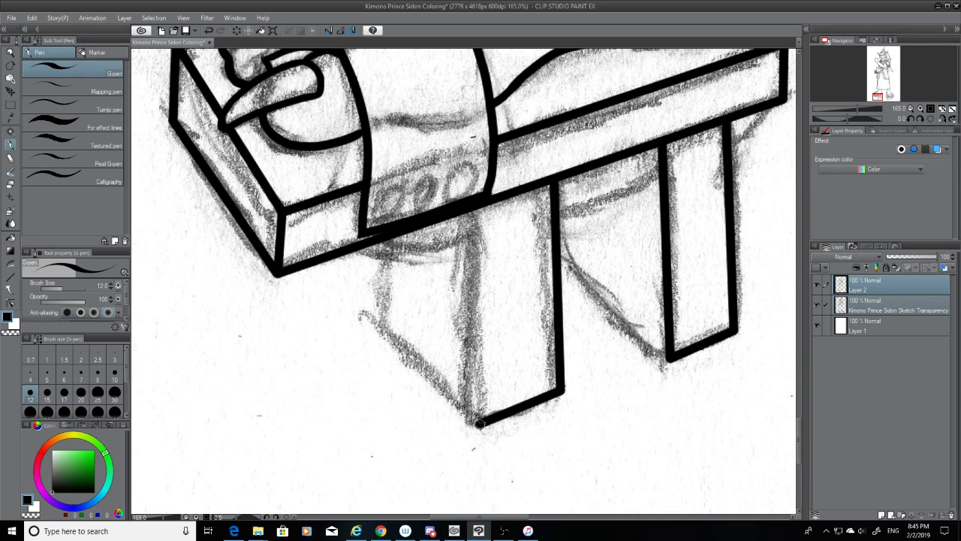
shift+click(468, 212)
key(ctrl+z)
shift+click(473, 208)
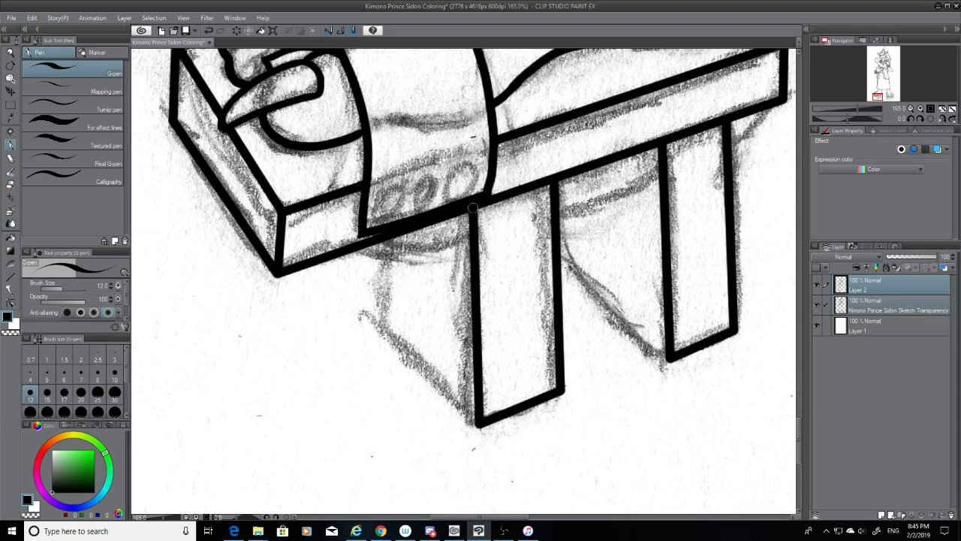
Ink straight slanted lower edges on both supports and the front support's short outer vertical edge
shift+click(557, 247)
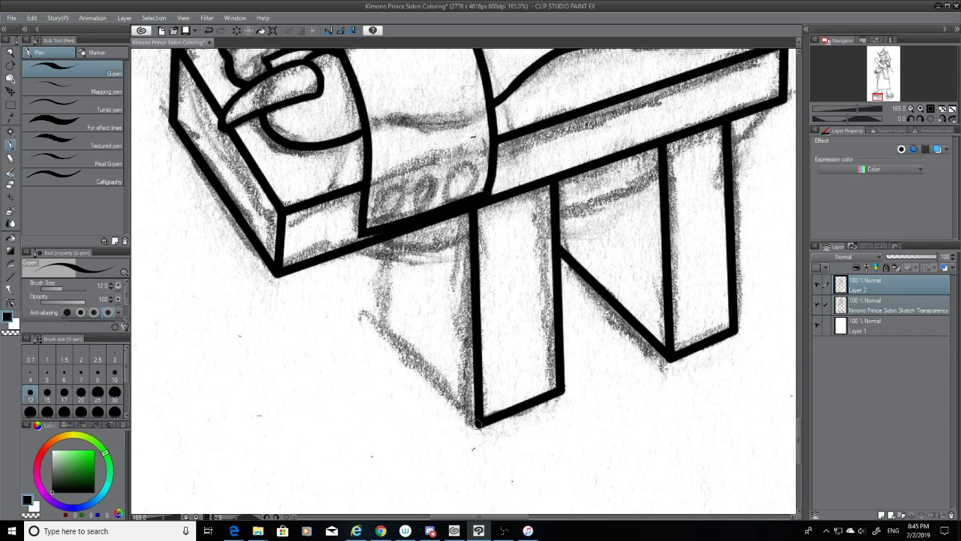
click(479, 425)
shift+click(361, 302)
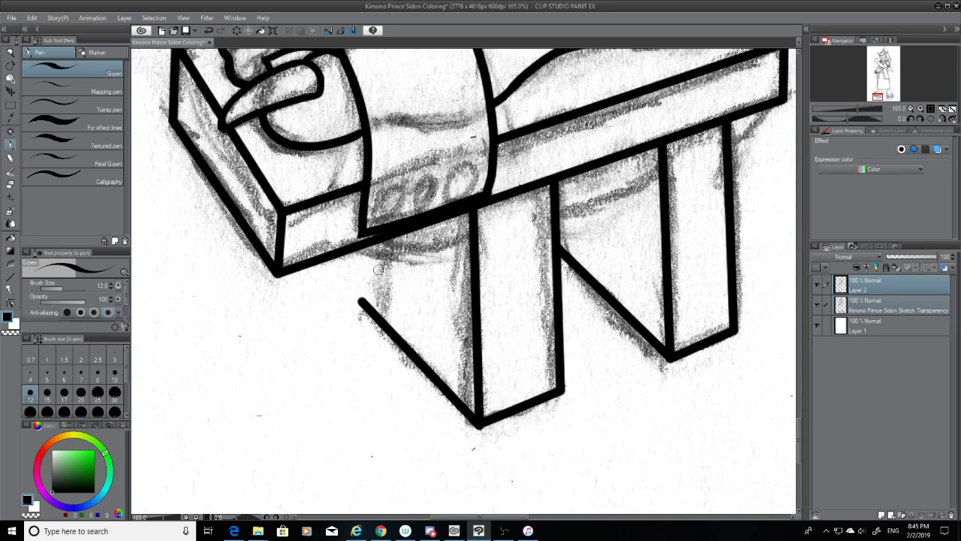
shift+click(365, 242)
Check the inked first foot and sandal with the Kimono Prince Sidon Sketch Transparency layer hidden, and show the layer again
scroll(366, 239, down, 8)
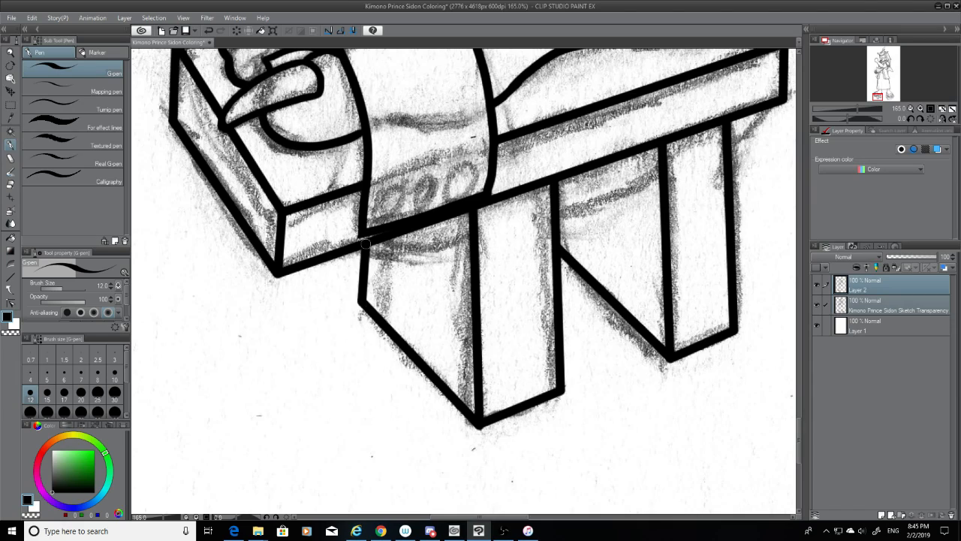
scroll(353, 248, up, 4)
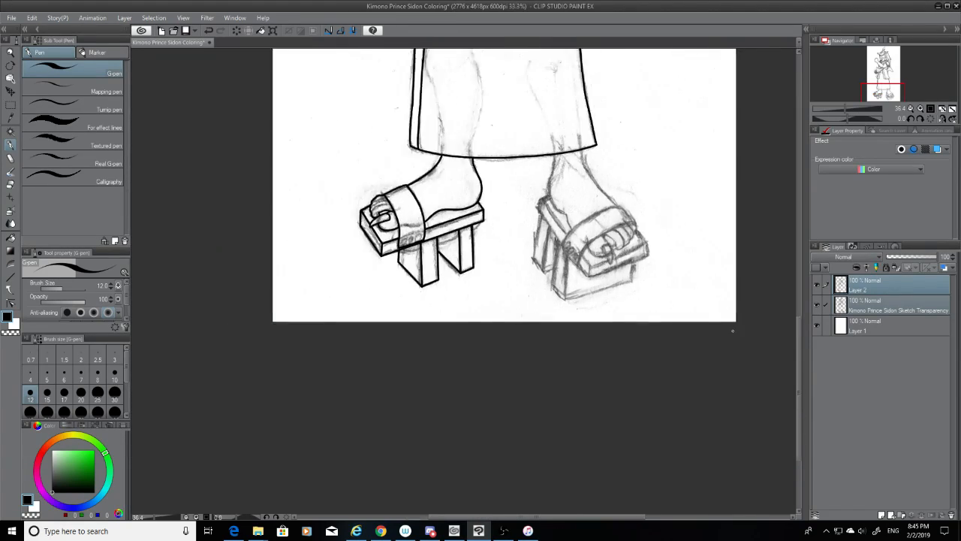
scroll(375, 233, up, 3)
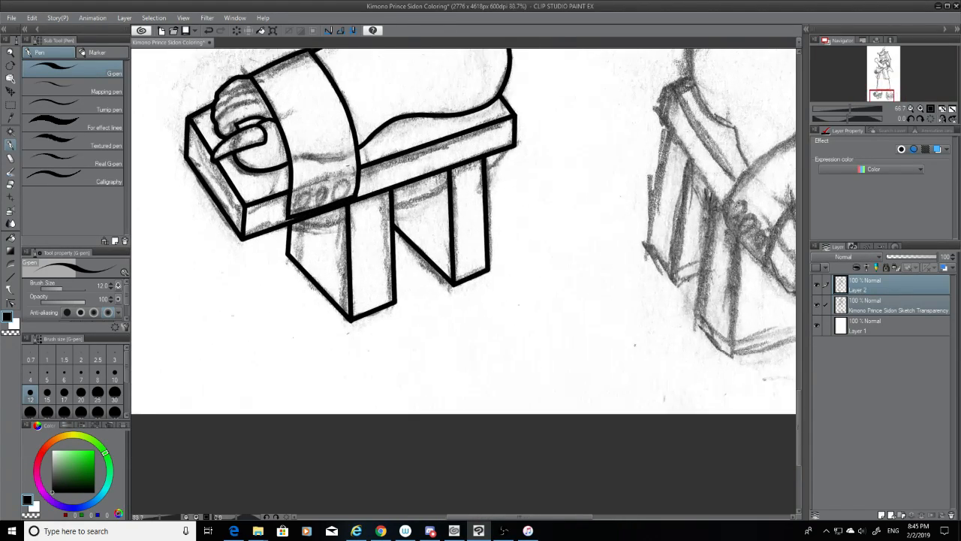
scroll(316, 244, down, 5)
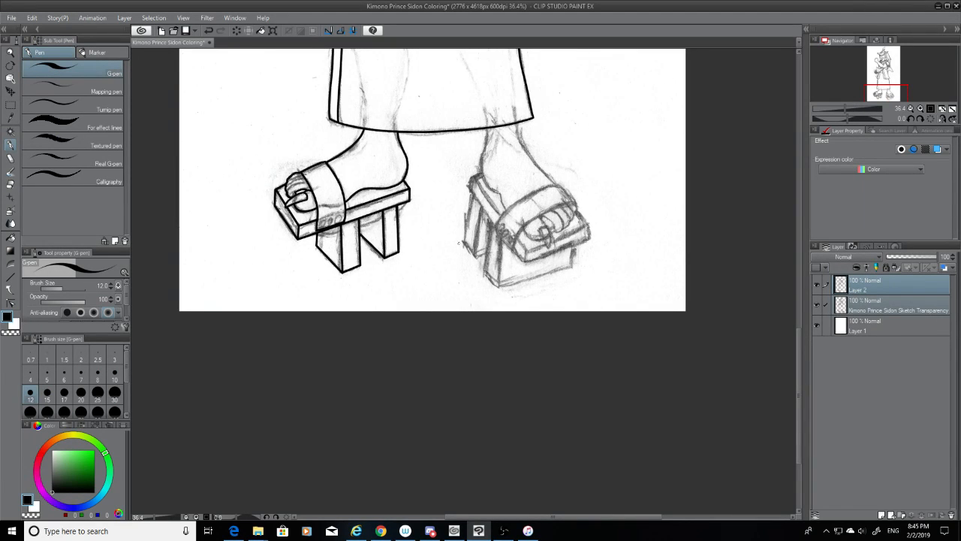
click(817, 303)
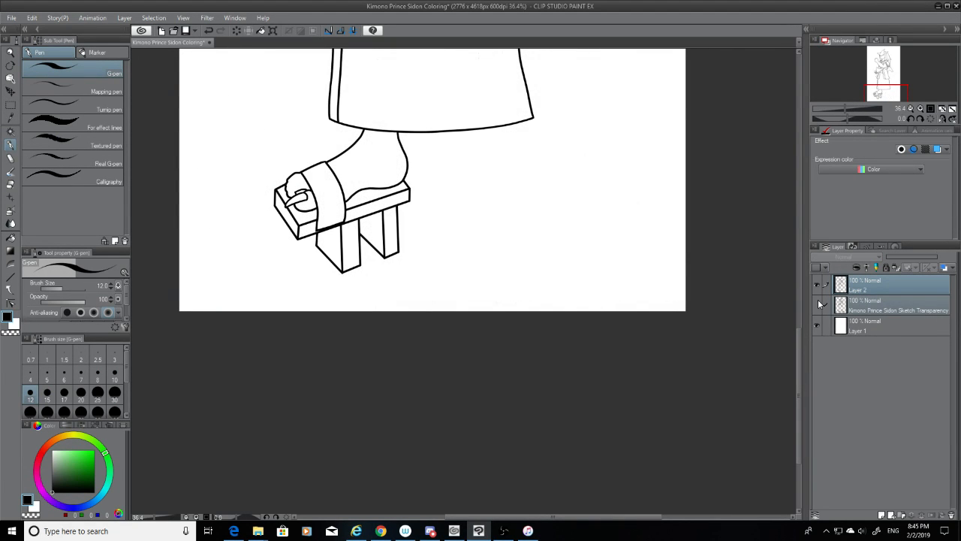
click(817, 302)
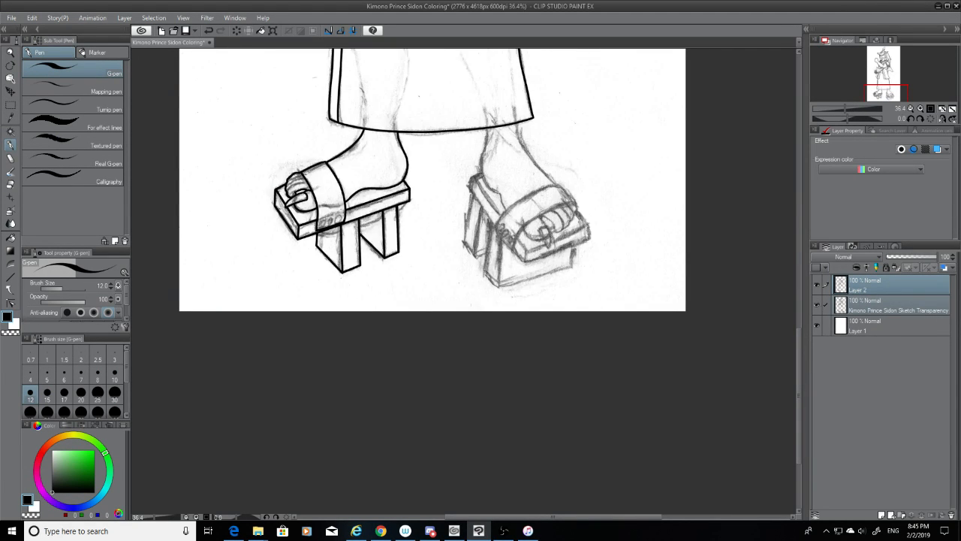
Ink the second foot's rear ankle contour from the kimono hem down to the back of the heel
scroll(527, 220, up, 4)
scroll(527, 220, up, 3)
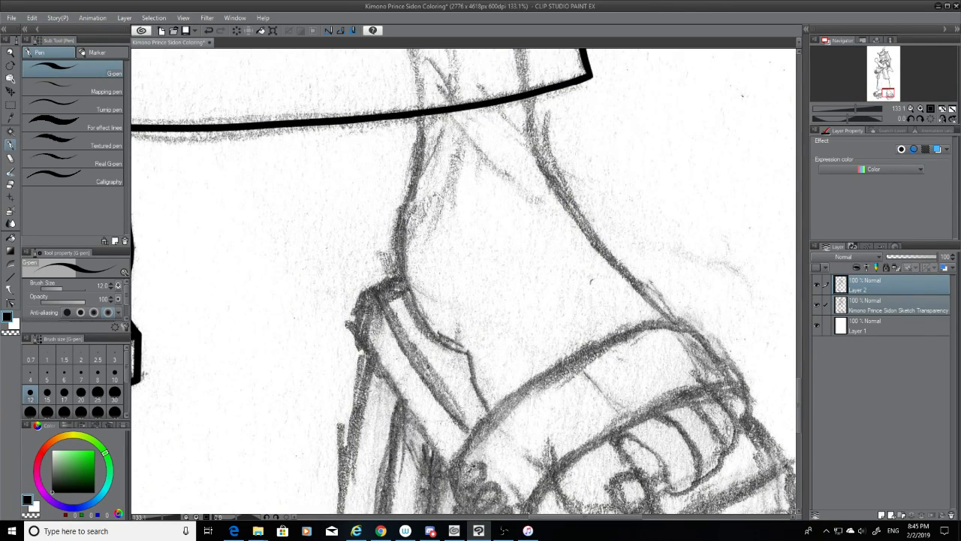
drag(424, 111, 396, 272)
key(ctrl+z)
drag(422, 113, 398, 275)
key(ctrl+z)
drag(419, 113, 403, 279)
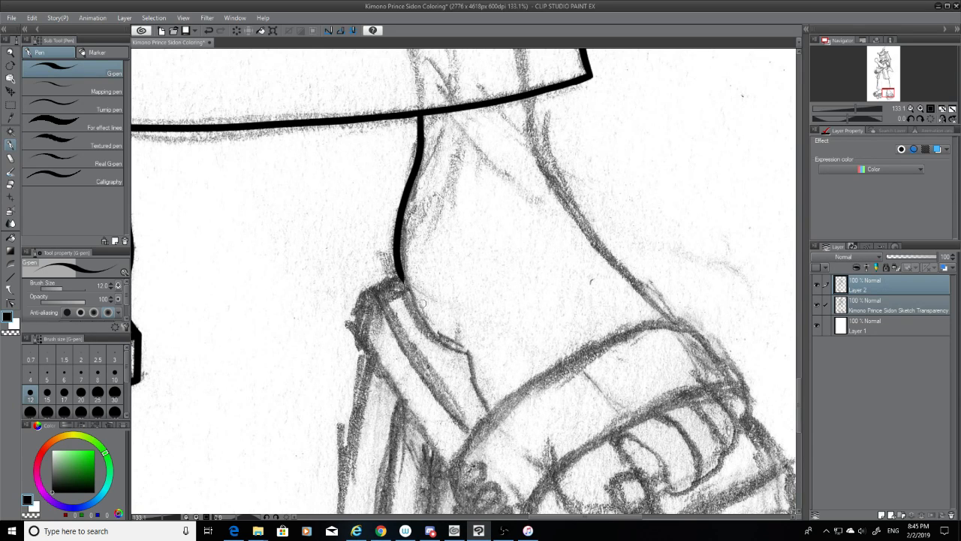
Ink the second foot's instep contour from the kimono hem to the sandal strap and trim its end with the Hard eraser
mouse_move(532, 93)
mouse_down()
mouse_move(595, 243)
mouse_move(672, 338)
mouse_up()
key(ctrl+z)
mouse_move(534, 94)
mouse_down()
mouse_move(610, 249)
mouse_move(683, 338)
mouse_up()
key(ctrl+z)
mouse_move(536, 93)
mouse_down()
mouse_move(569, 208)
mouse_move(682, 338)
mouse_up()
key(ctrl+z)
mouse_move(534, 94)
mouse_down()
mouse_move(610, 255)
mouse_move(711, 361)
mouse_move(650, 328)
mouse_up()
click(9, 185)
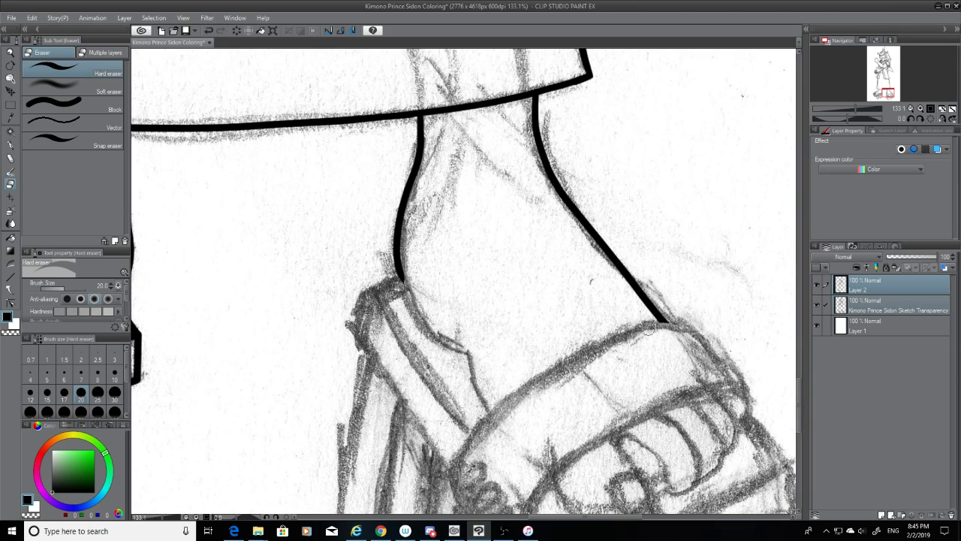
key(p)
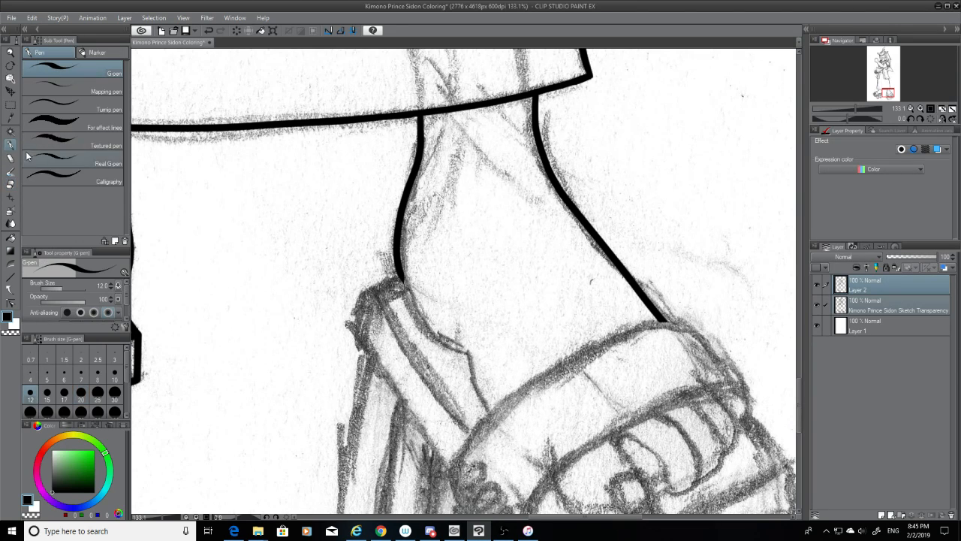
Try inking the curve under the second foot's heel, checking it with the sketch layer hidden
key(ctrl+z)
key(ctrl+y)
key(ctrl+z)
drag(401, 280, 475, 351)
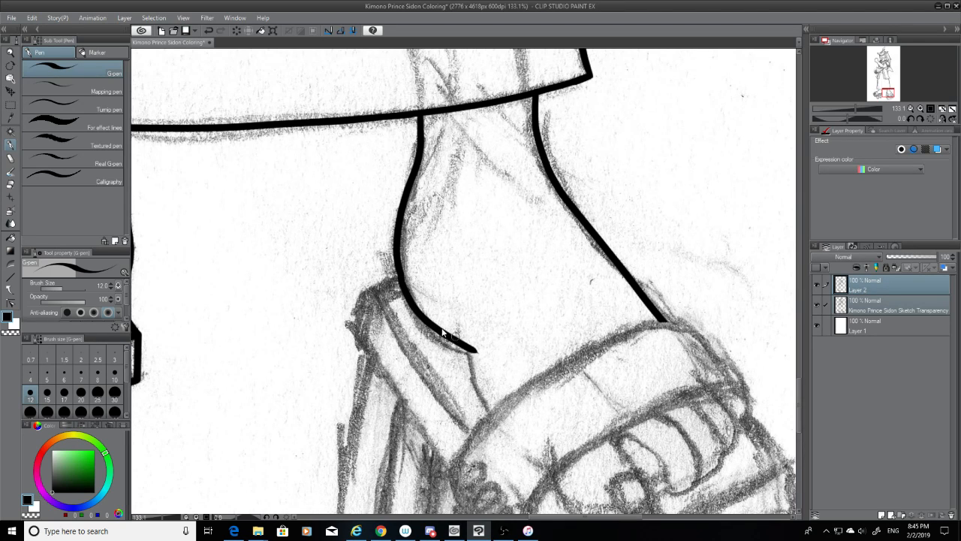
key(ctrl+z)
drag(400, 279, 473, 359)
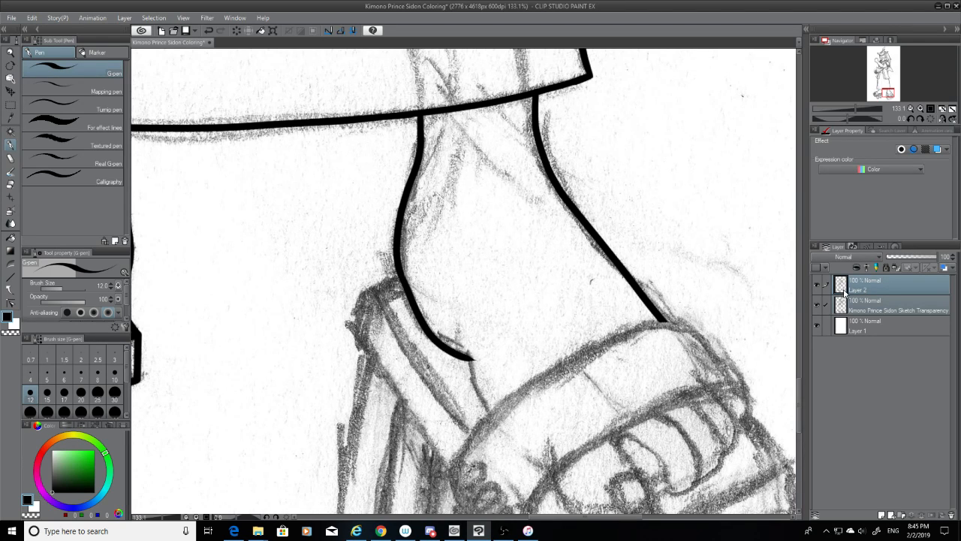
click(817, 304)
click(817, 303)
key(ctrl+z)
Ink the curve under the second foot's heel to the arch corner, check it without the sketch, and trim its end
drag(400, 276, 462, 344)
key(ctrl+z)
drag(401, 274, 461, 350)
key(ctrl+z)
mouse_move(399, 275)
mouse_down()
mouse_move(448, 343)
mouse_move(469, 355)
mouse_up()
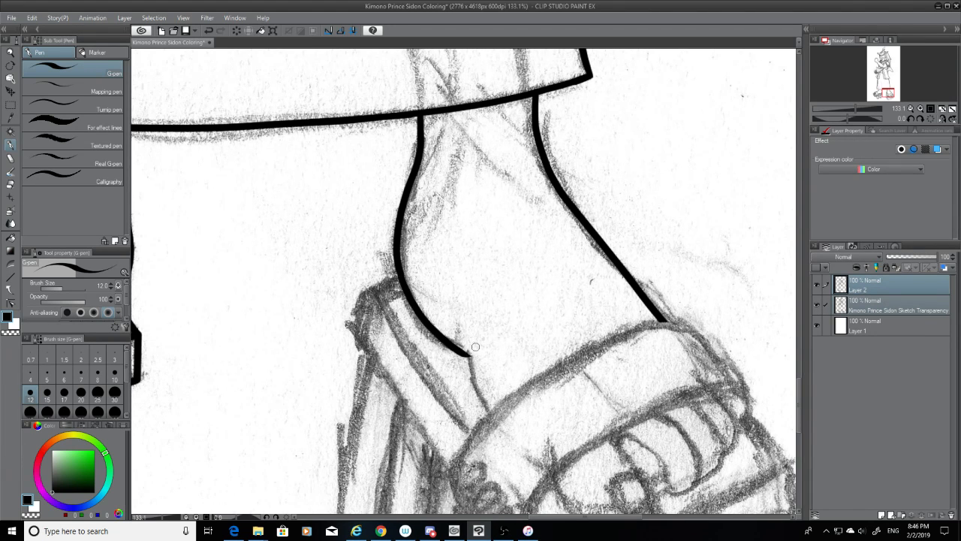
click(818, 305)
click(819, 305)
click(12, 184)
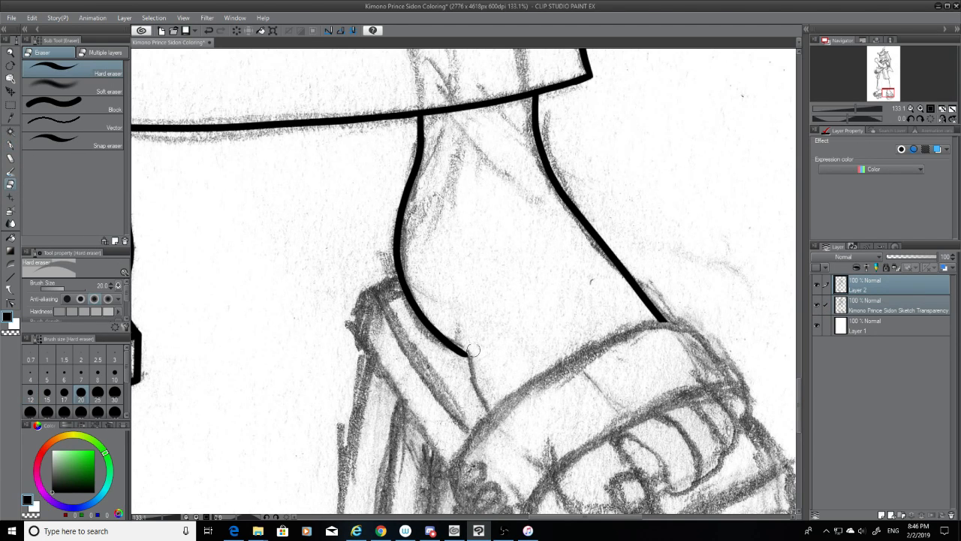
click(11, 145)
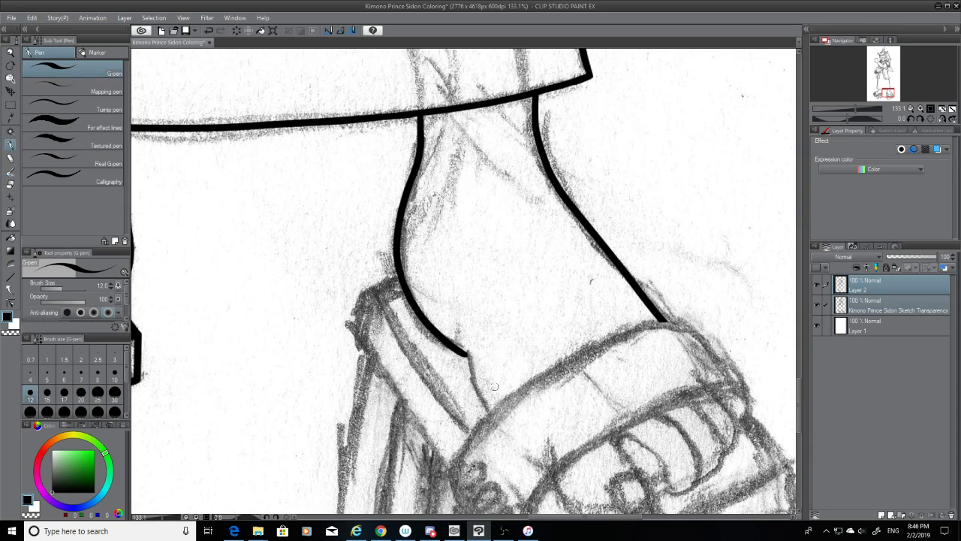
Ink the short sole edge from the arch corner down to the strap and trim its end with the Hard eraser
drag(464, 351, 513, 433)
key(ctrl+z)
drag(463, 351, 499, 415)
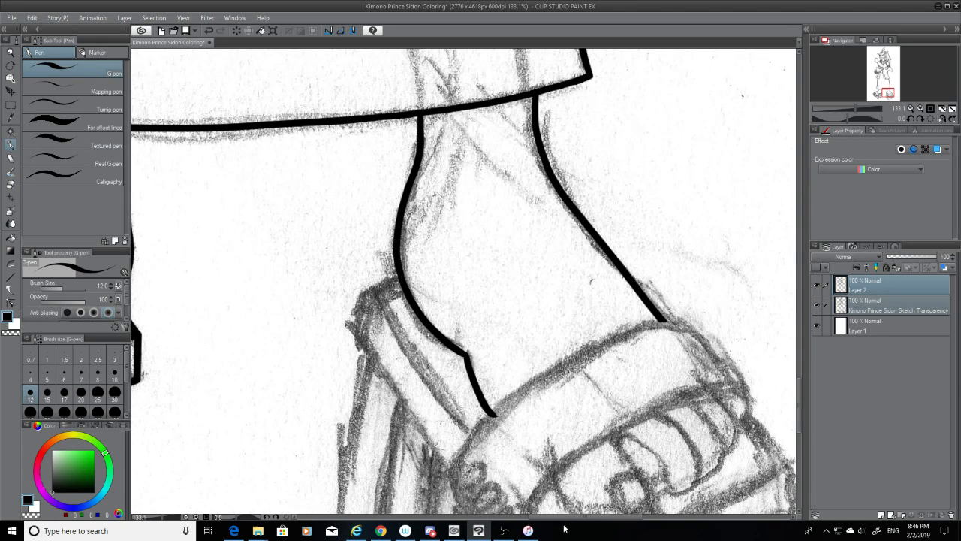
drag(544, 518, 553, 520)
click(10, 184)
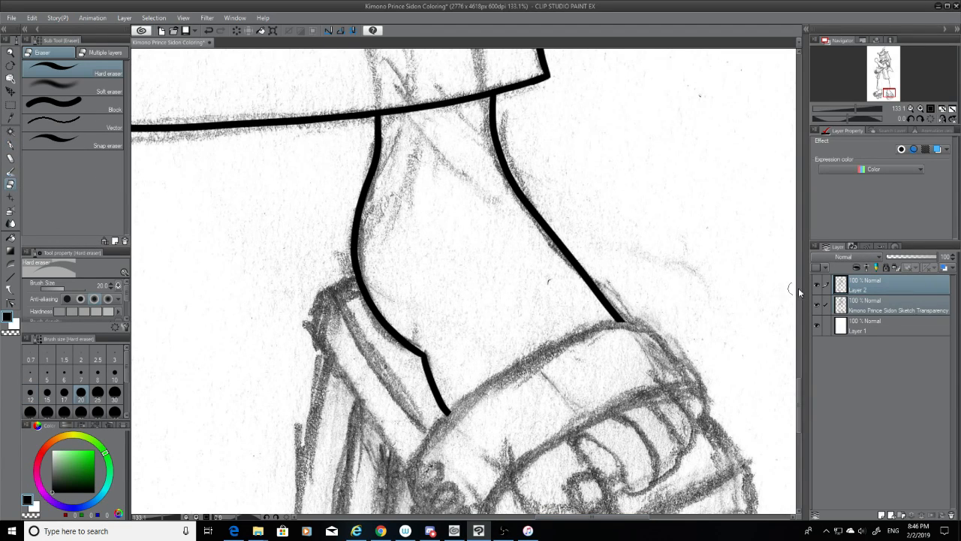
scroll(799, 365, down, 3)
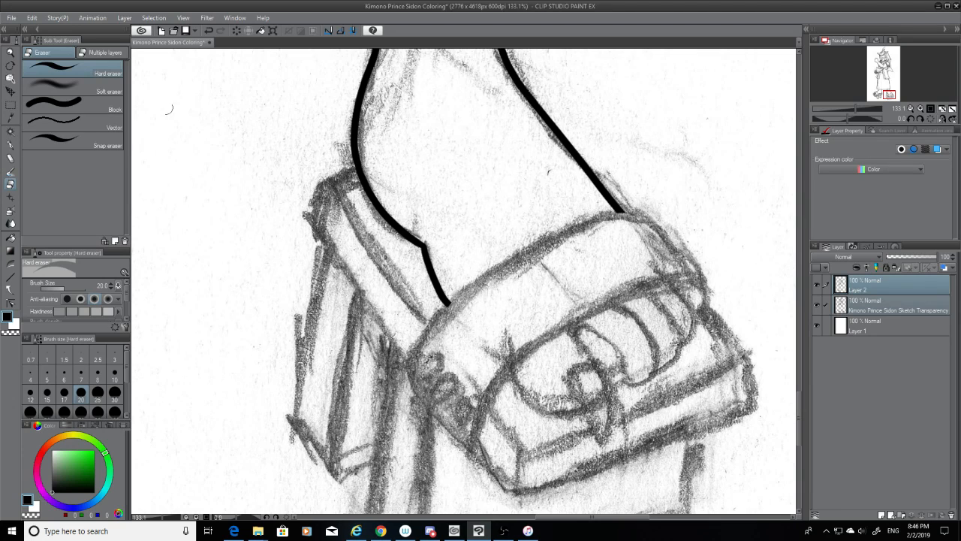
Ink the second sandal strap's upper edge as a curve across the foot with the G-pen
click(11, 145)
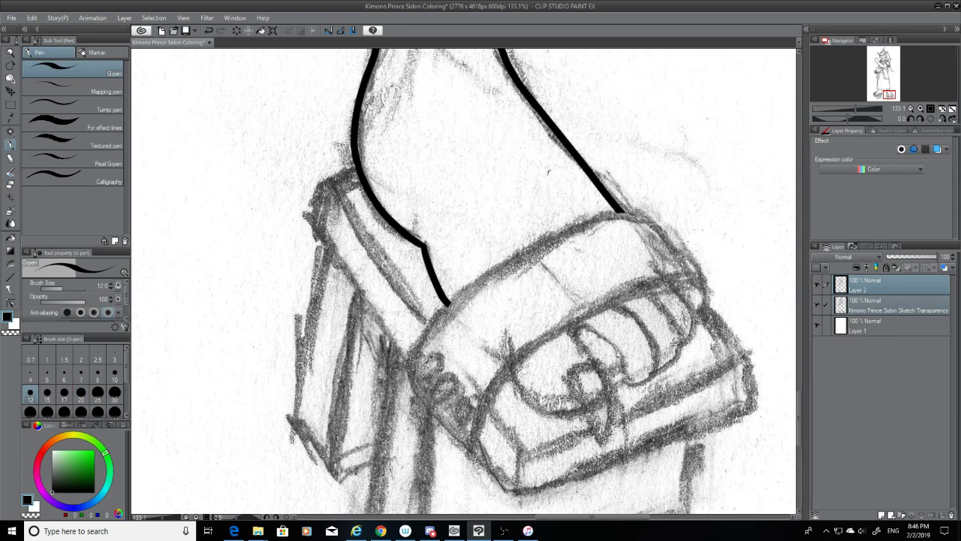
drag(412, 359, 597, 231)
key(ctrl+z)
drag(414, 353, 629, 200)
key(ctrl+z)
mouse_move(415, 353)
mouse_down()
mouse_move(562, 233)
mouse_move(628, 213)
mouse_up()
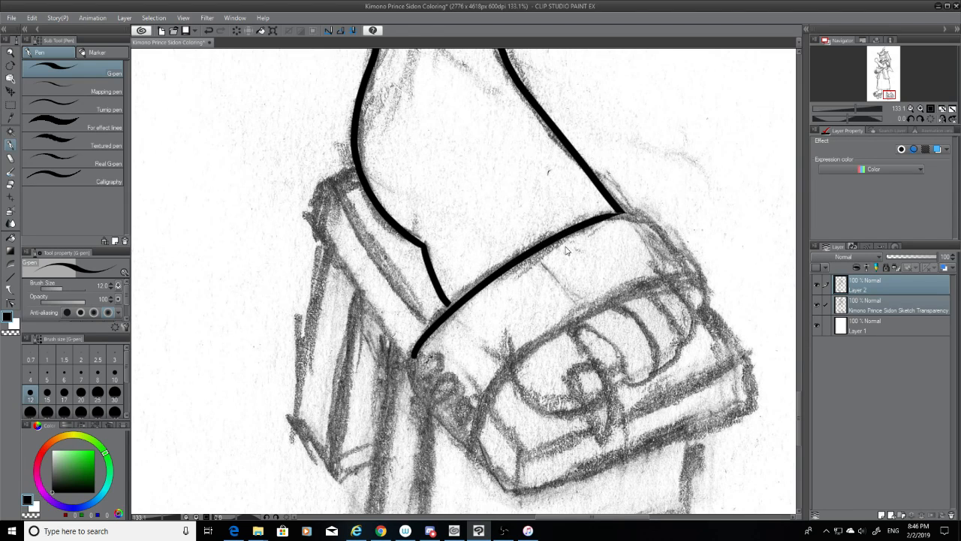
key(ctrl+z)
mouse_move(416, 347)
mouse_down()
mouse_move(627, 225)
mouse_move(557, 237)
mouse_up()
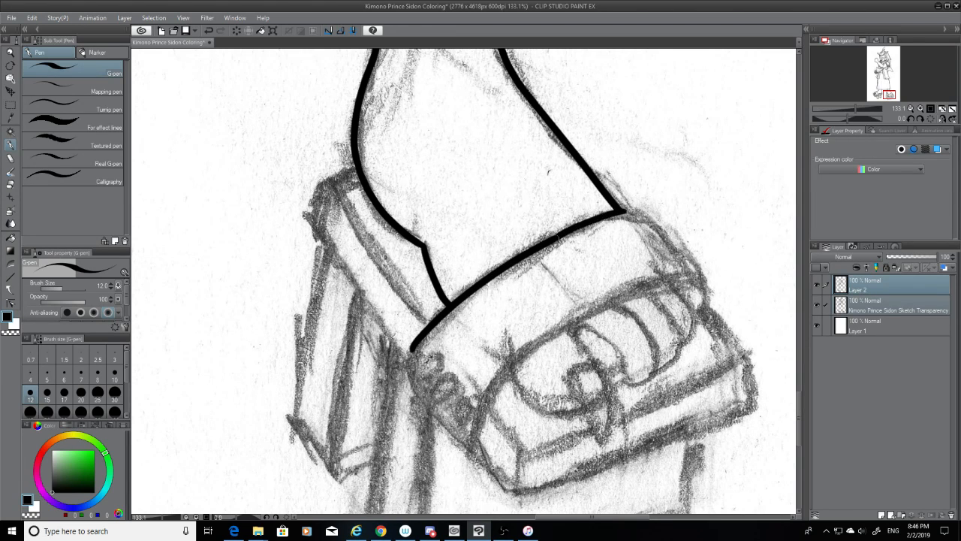
Try joining the strap's upper edge to the instep line with short strokes, checking the join with the sketch hidden
key(ctrl+z)
drag(623, 211, 571, 232)
key(ctrl+z)
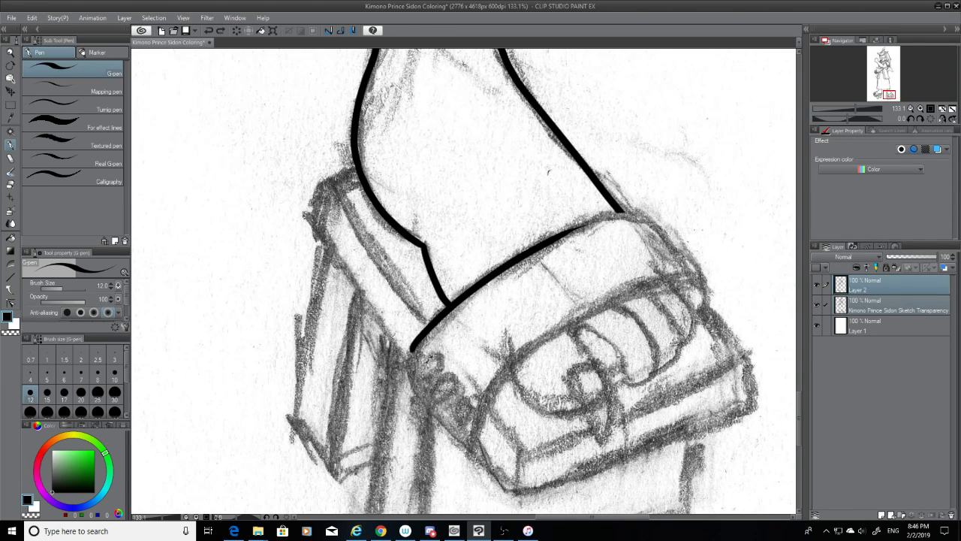
drag(627, 212, 563, 234)
key(ctrl+z)
mouse_move(622, 214)
mouse_down()
mouse_move(557, 235)
mouse_move(644, 208)
mouse_up()
key(ctrl+z)
key(ctrl+z)
mouse_move(555, 235)
mouse_down()
mouse_move(644, 216)
mouse_move(547, 237)
mouse_up()
click(817, 303)
key(ctrl+z)
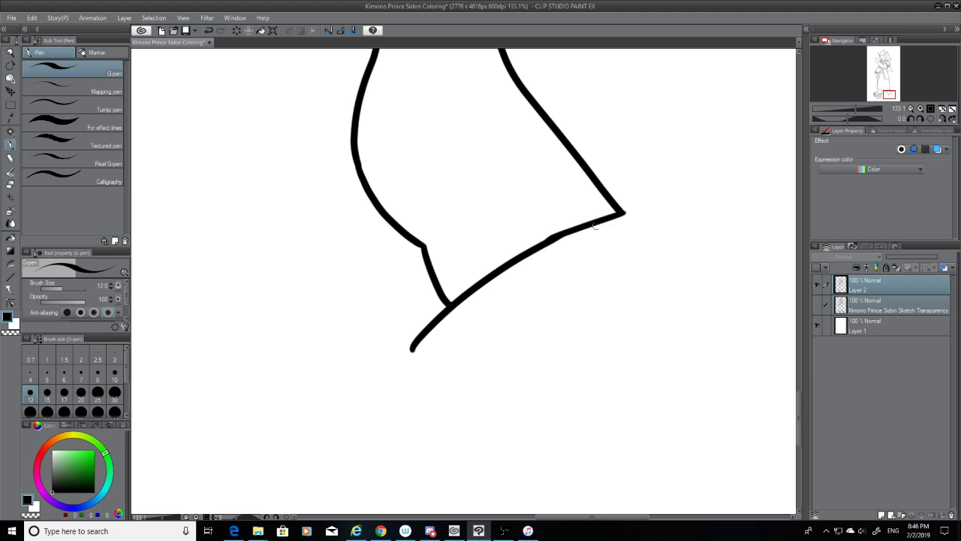
key(ctrl+z)
Ink the missing end of the strap's upper edge to meet the instep line, and show the sketch layer again
drag(622, 211, 554, 240)
key(ctrl+z)
drag(627, 211, 569, 235)
click(817, 303)
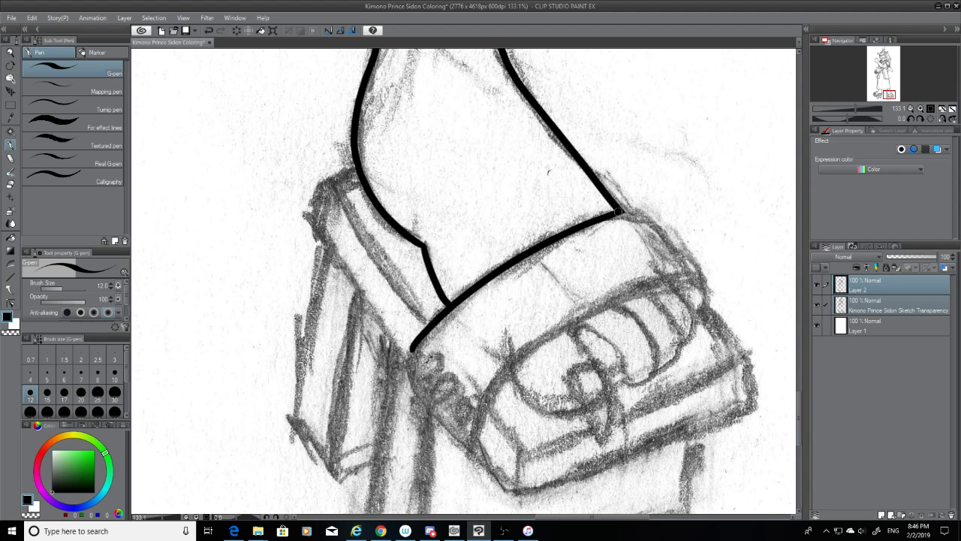
Ink the strap's outer side edge curving down from the instep line toward the small toes
drag(618, 212, 683, 248)
key(ctrl+z)
drag(623, 213, 709, 289)
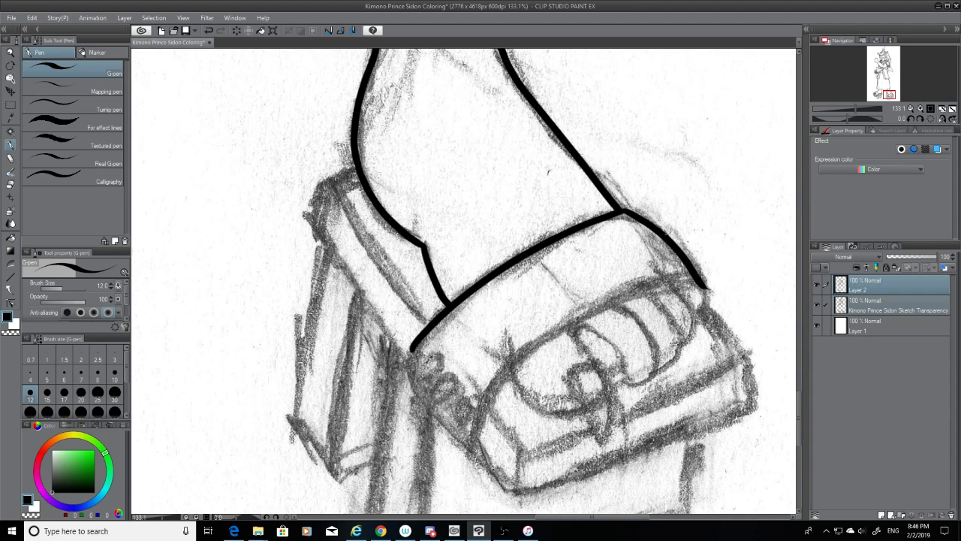
key(ctrl+z)
drag(622, 211, 705, 284)
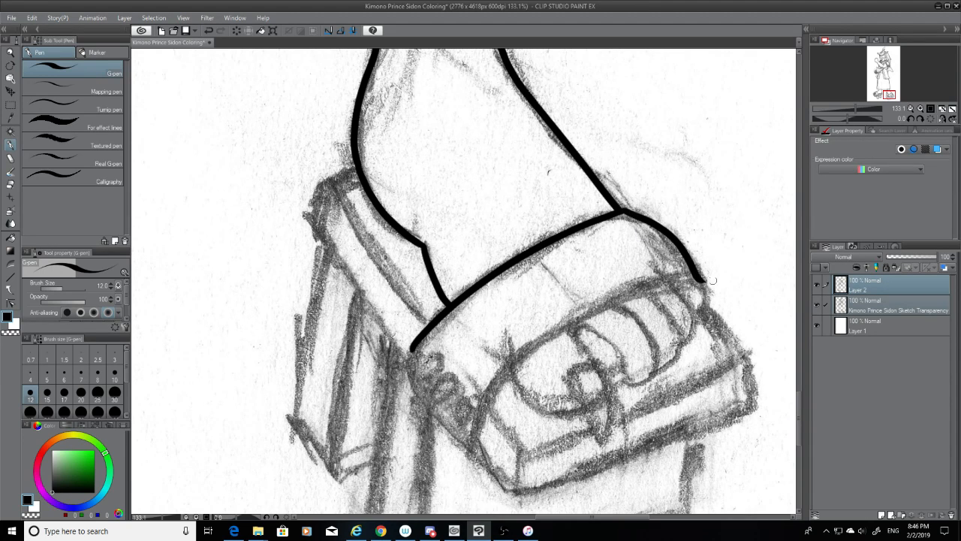
key(ctrl+z)
mouse_move(623, 211)
mouse_down()
mouse_move(691, 272)
mouse_move(513, 357)
mouse_move(457, 398)
mouse_up()
key(ctrl+z)
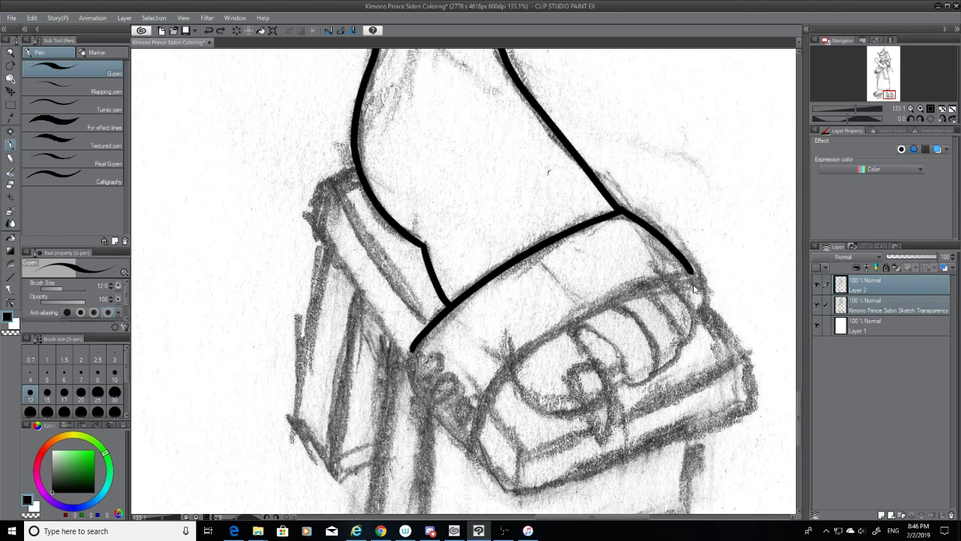
Ink the strap's lower edge as a curve across the toes, redrawing it until it follows the sketch
mouse_move(693, 273)
mouse_down()
mouse_move(525, 346)
mouse_move(474, 395)
mouse_up()
key(ctrl+z)
drag(691, 272, 475, 428)
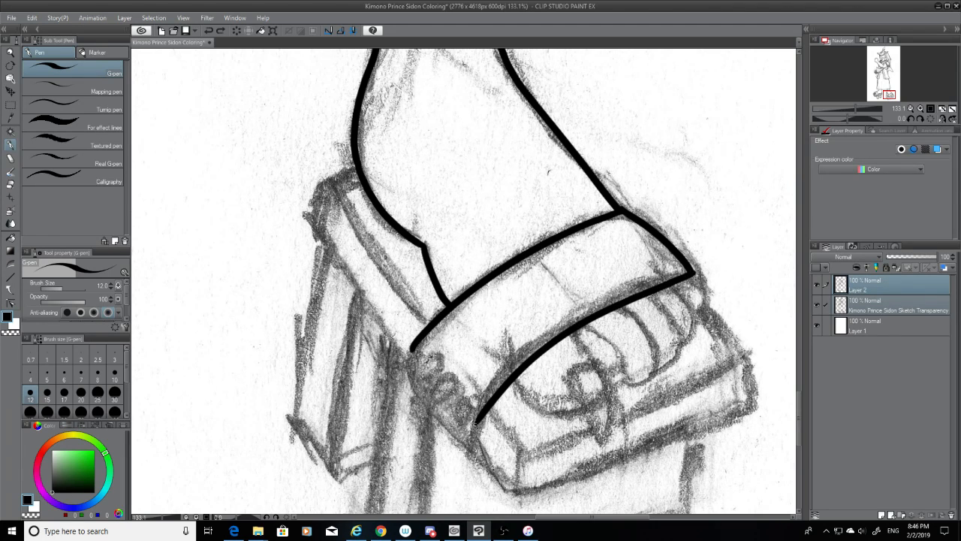
key(ctrl+z)
mouse_move(692, 273)
mouse_down()
mouse_move(502, 386)
mouse_move(470, 449)
mouse_move(730, 275)
mouse_up()
key(ctrl+z)
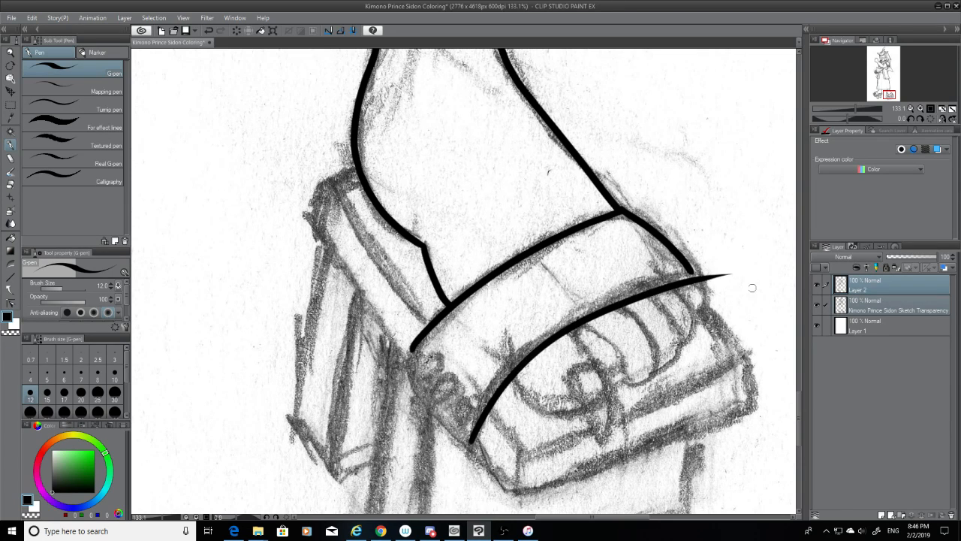
key(ctrl+z)
mouse_move(471, 443)
mouse_down()
mouse_move(731, 283)
mouse_move(671, 277)
mouse_up()
key(ctrl+z)
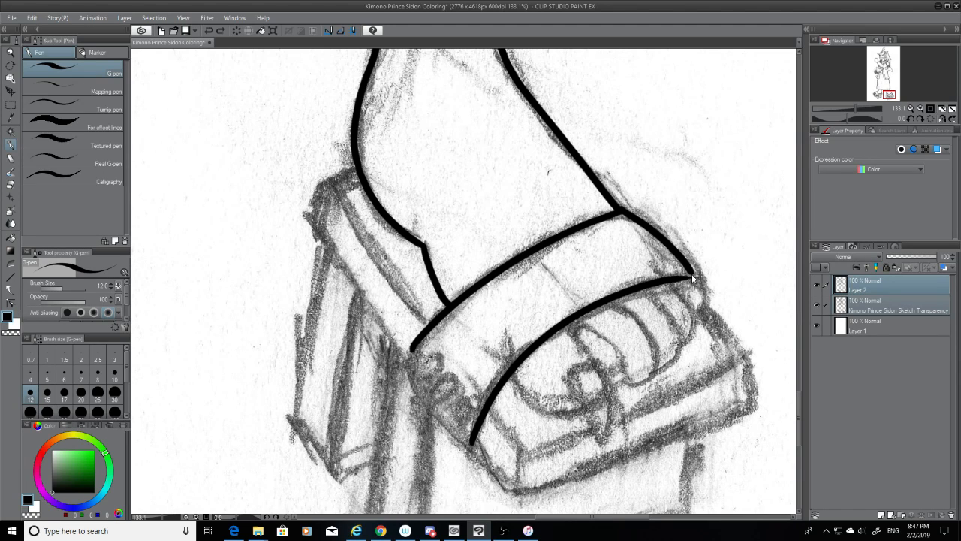
With the sketch hidden, trim the outer tip of the strap's lower edge using the Hard eraser, and show the sketch again
click(817, 304)
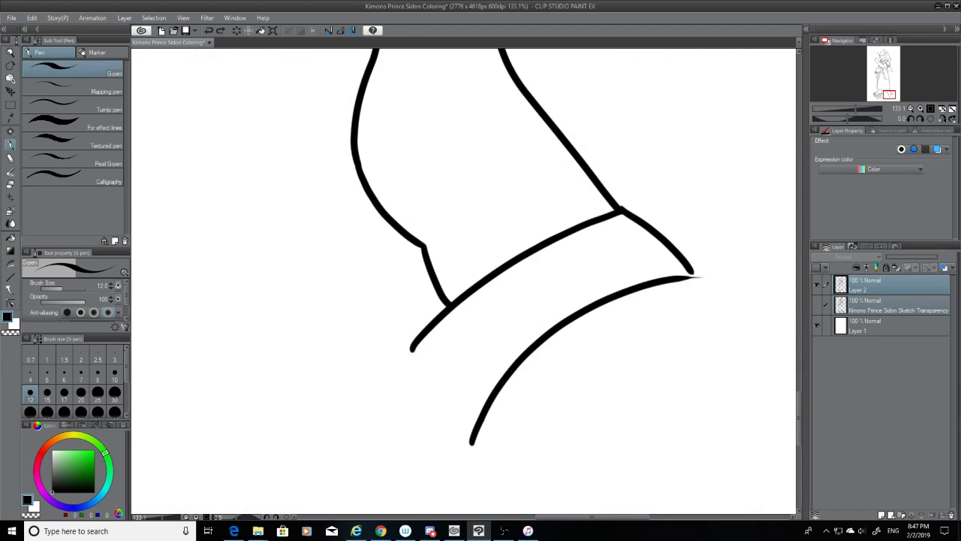
click(10, 185)
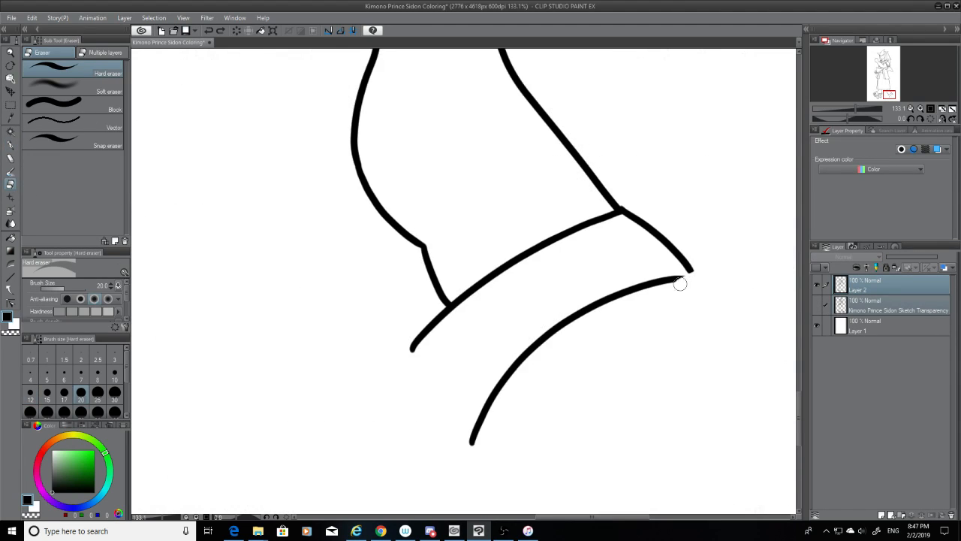
click(675, 271)
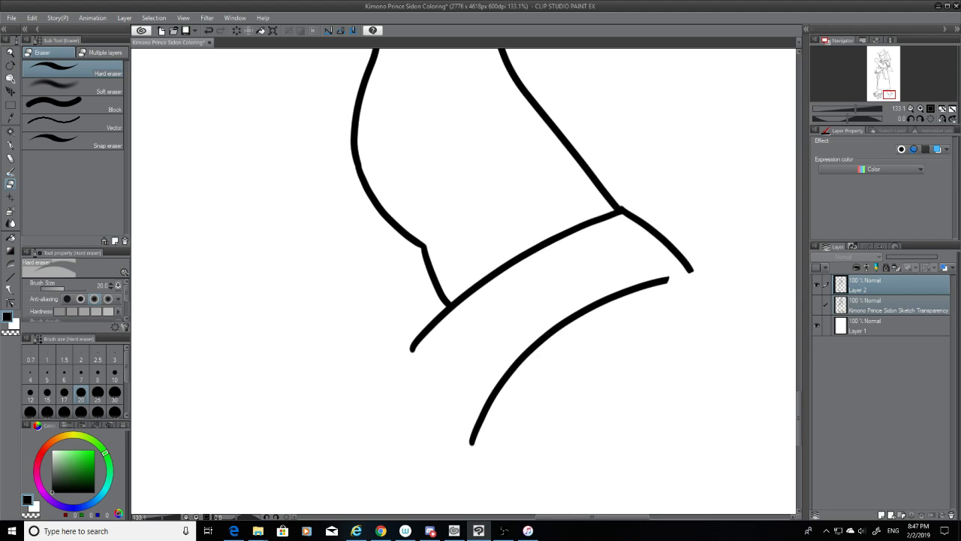
click(10, 144)
click(817, 304)
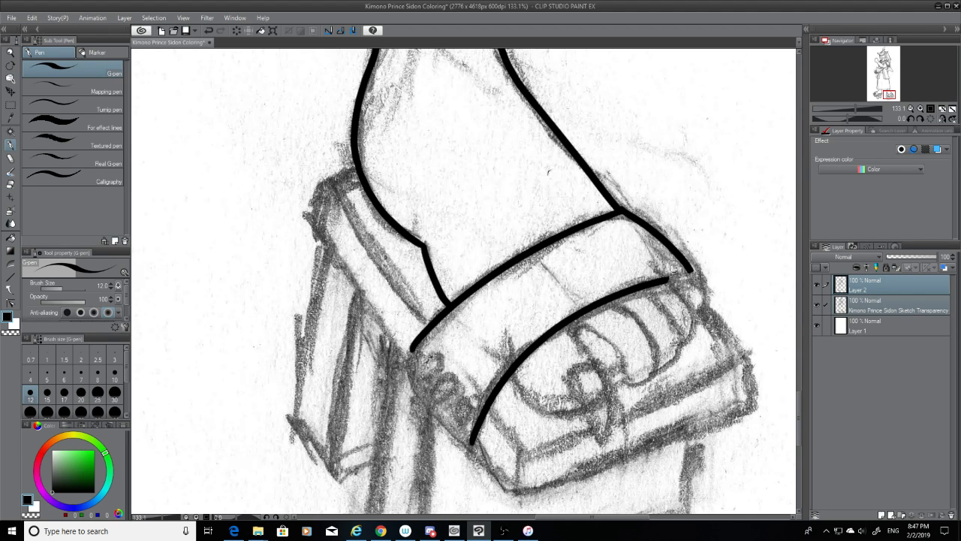
Ink a short G-pen stroke joining the strap's lower edge to the end of its outer side edge
key(ctrl+z)
key(ctrl+y)
key(ctrl+z)
key(ctrl+y)
drag(691, 269, 668, 279)
key(ctrl+z)
key(ctrl+y)
Compare the strap corner with and without the joining stroke while the sketch is hidden, keep the stroke, and show the sketch again
click(817, 303)
key(ctrl+z)
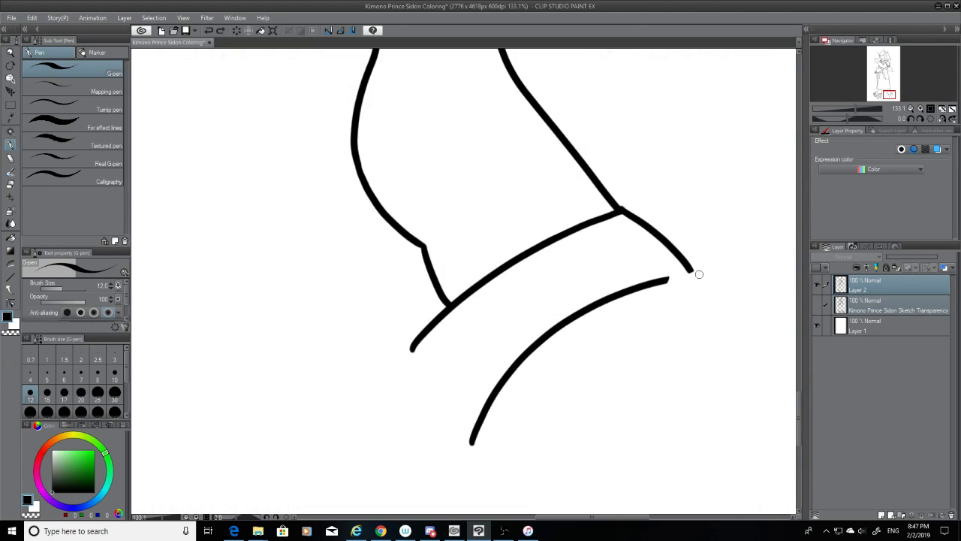
key(ctrl+y)
key(ctrl+z)
key(ctrl+y)
key(ctrl+z)
key(ctrl+y)
key(ctrl+z)
key(ctrl+y)
key(ctrl+z)
key(ctrl+y)
key(ctrl+z)
key(ctrl+y)
key(ctrl+z)
key(ctrl+y)
key(ctrl+z)
key(ctrl+y)
click(817, 304)
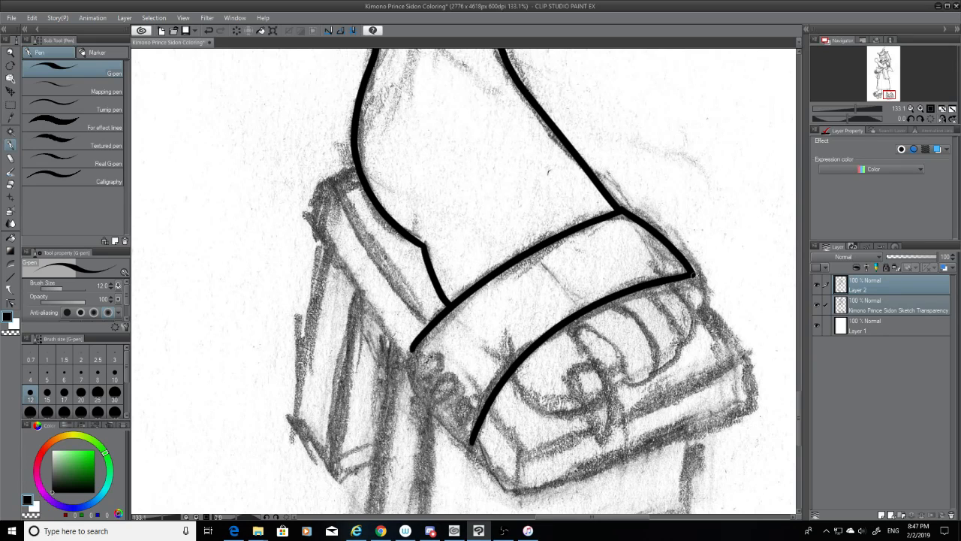
Ink the outer small toes as two rounded bumps running down from the strap's lower corner
mouse_move(693, 274)
mouse_down()
mouse_move(706, 299)
mouse_move(698, 289)
mouse_move(702, 308)
mouse_move(670, 348)
mouse_up()
key(ctrl+z)
key(ctrl+z)
drag(698, 309, 681, 349)
key(ctrl+z)
drag(698, 310, 681, 341)
key(ctrl+z)
mouse_move(699, 310)
mouse_down()
mouse_move(682, 348)
mouse_move(685, 340)
mouse_move(640, 381)
mouse_up()
key(ctrl+z)
Ink the remaining small toe tips, continuing the bumpy outline inward toward the big toe
drag(685, 338, 655, 368)
key(ctrl+z)
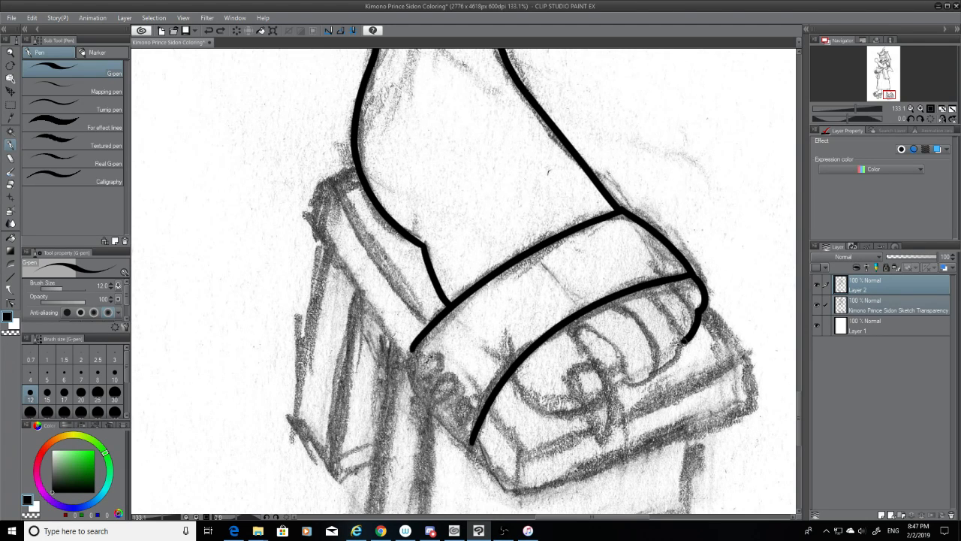
mouse_move(685, 338)
mouse_down()
mouse_move(620, 391)
mouse_move(625, 381)
mouse_up()
key(ctrl+z)
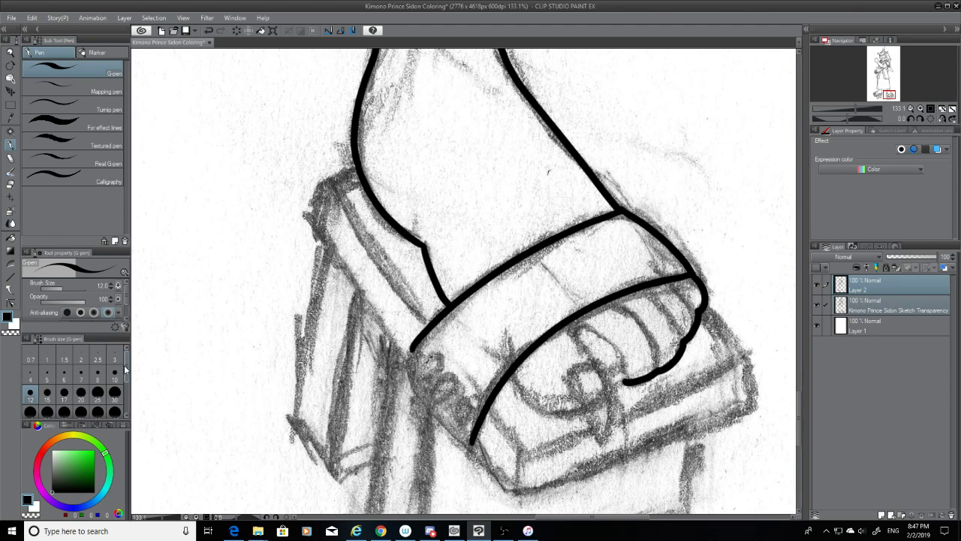
Set the pen size to 10 and ink the upper edge and hooked end of the small claw beside the big toe
click(115, 372)
drag(580, 329, 632, 367)
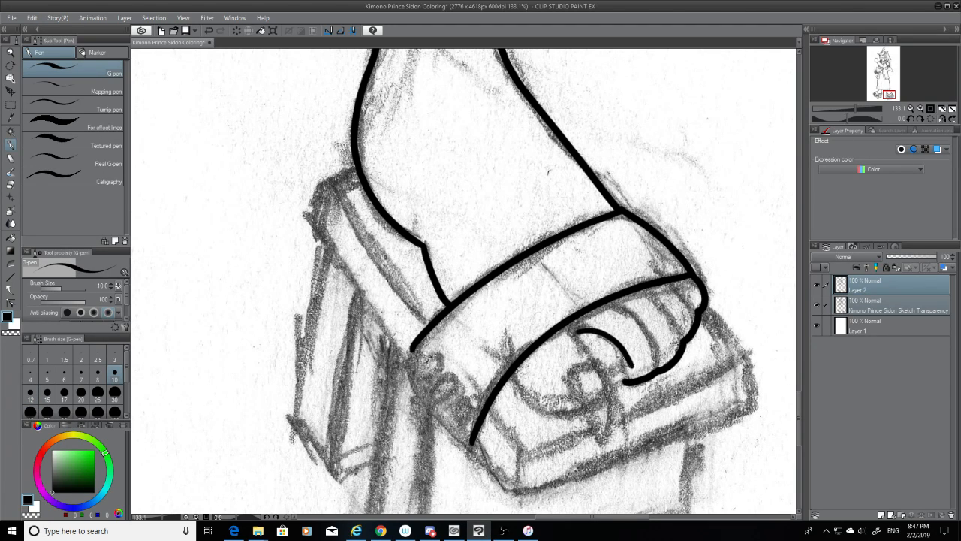
key(ctrl+z)
drag(580, 327, 632, 371)
key(ctrl+z)
drag(586, 328, 632, 376)
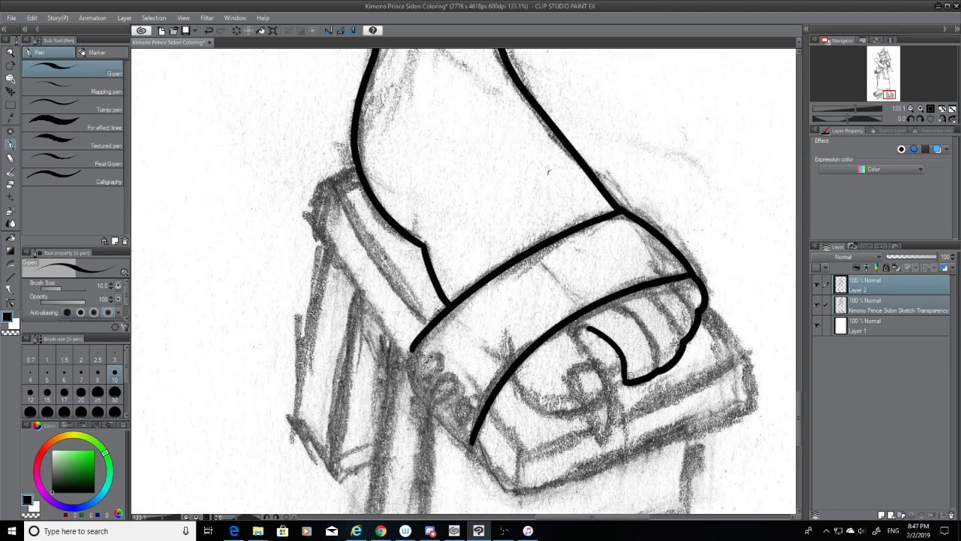
key(ctrl+z)
drag(583, 323, 621, 371)
key(ctrl+z)
mouse_move(585, 326)
mouse_down()
mouse_move(622, 368)
mouse_move(605, 372)
mouse_up()
key(ctrl+z)
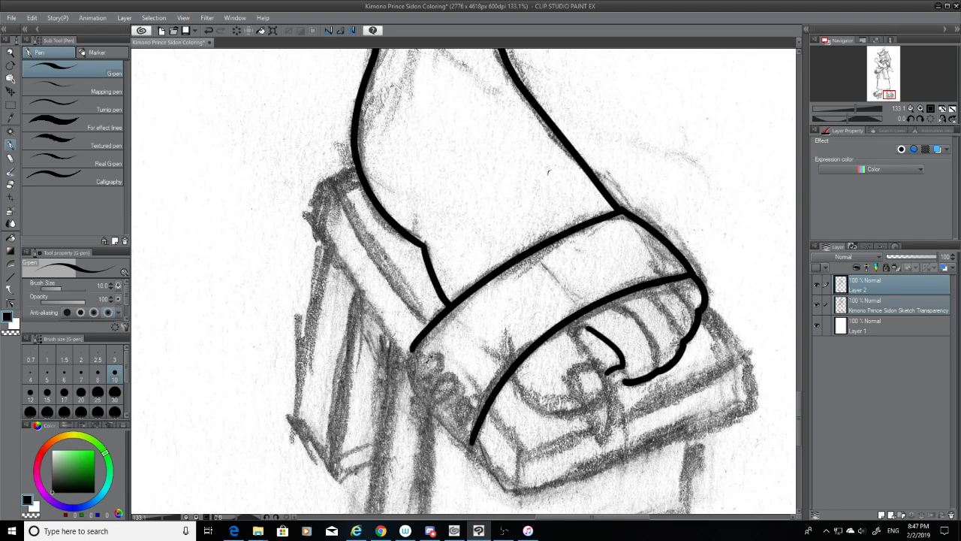
Set the pen size to 12 and trim the toe outline's inner end with the Hard eraser, checking it with the sketch hidden
click(30, 392)
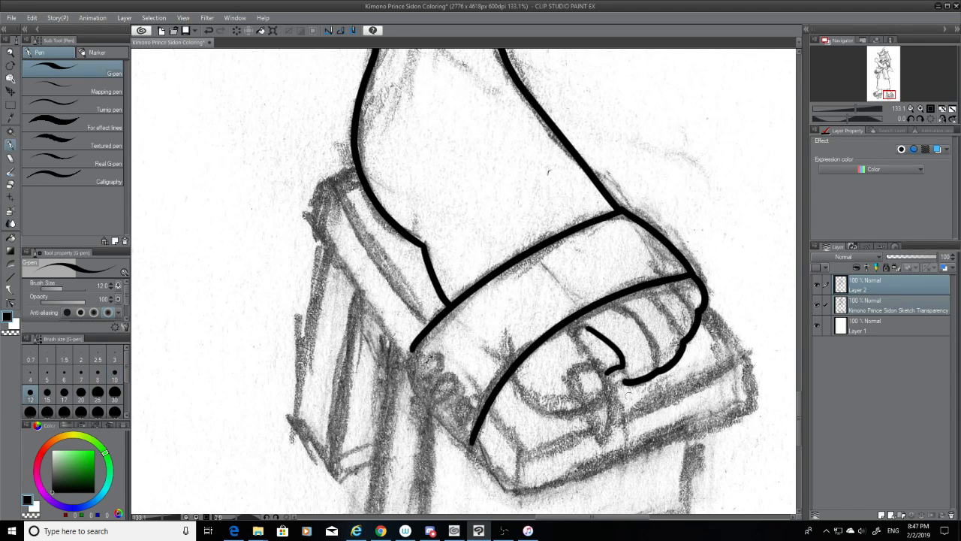
key(ctrl+z)
drag(616, 369, 633, 381)
key(ctrl+z)
click(11, 184)
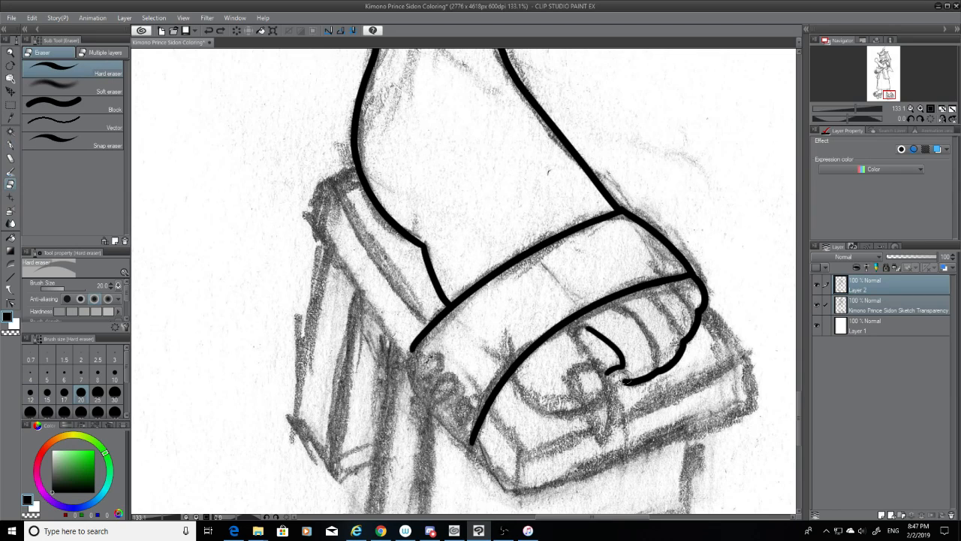
drag(622, 380, 628, 390)
click(10, 145)
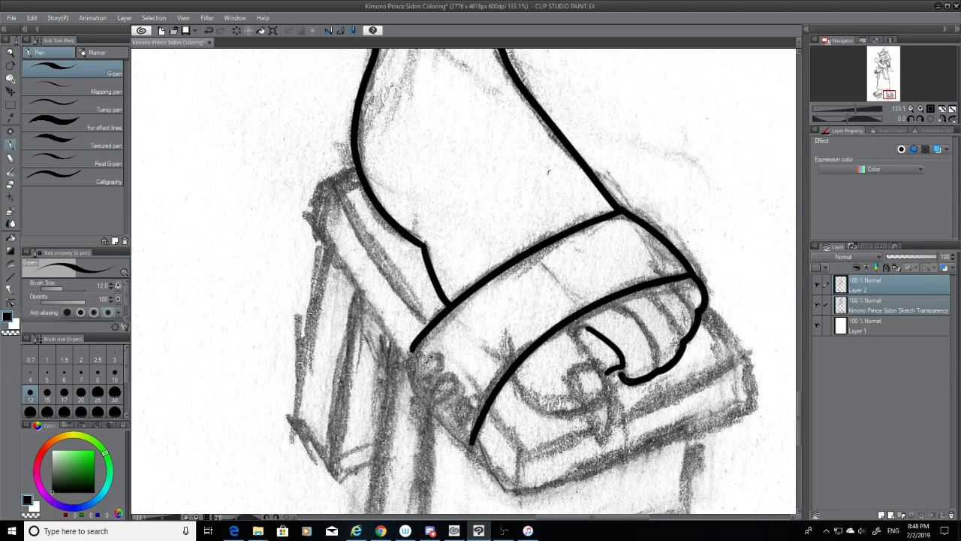
key(ctrl+z)
key(ctrl+z)
click(817, 304)
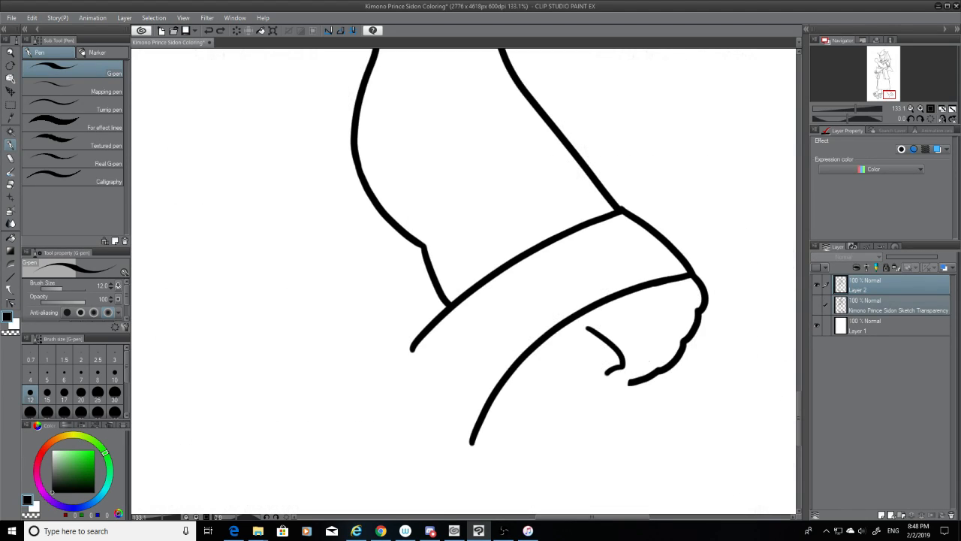
click(817, 304)
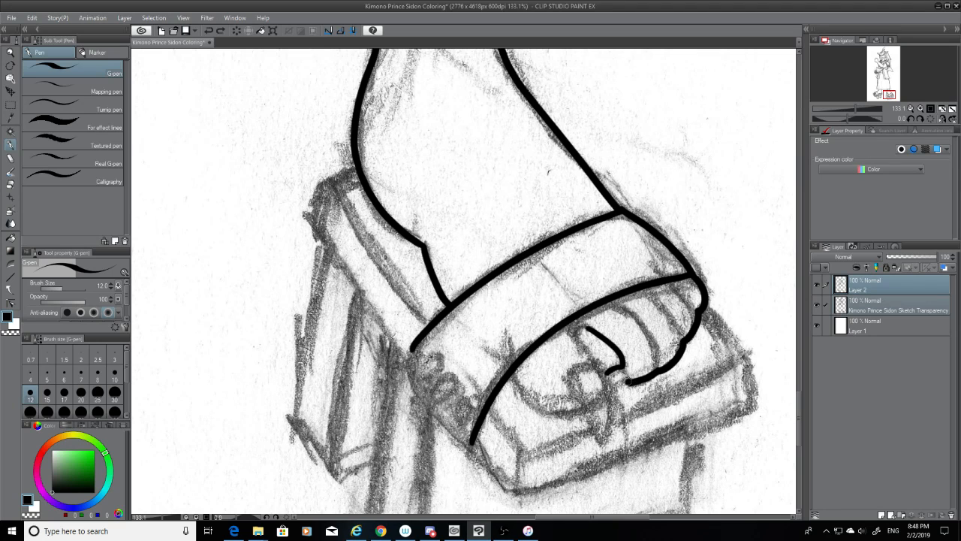
Ink a short curve joining the small claw to the toe outline's inner end, and hide the sketch to check it
drag(621, 365, 630, 383)
key(ctrl+z)
key(ctrl+z)
click(816, 304)
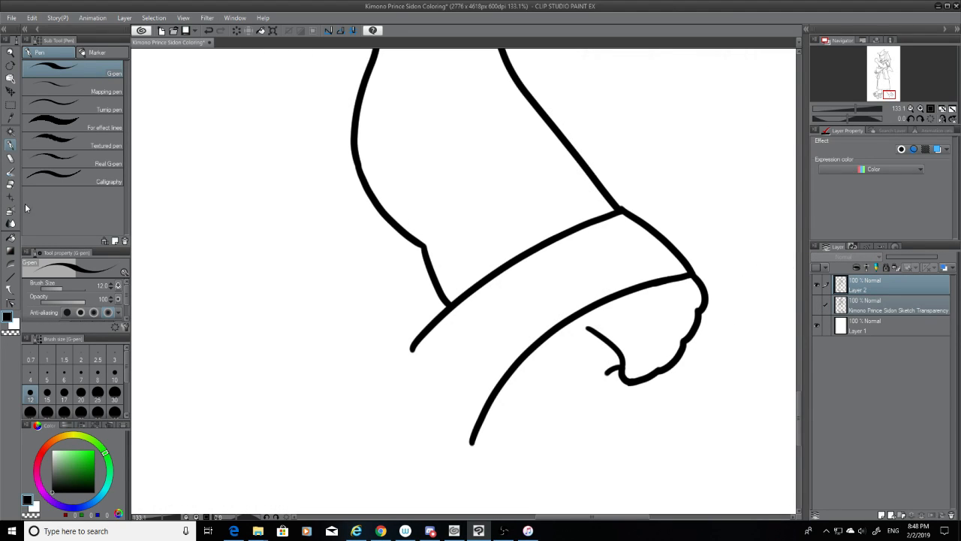
Erase part of the innermost small toe's tip, show the sketch, and re-ink the tip as a rounder curve
key(e)
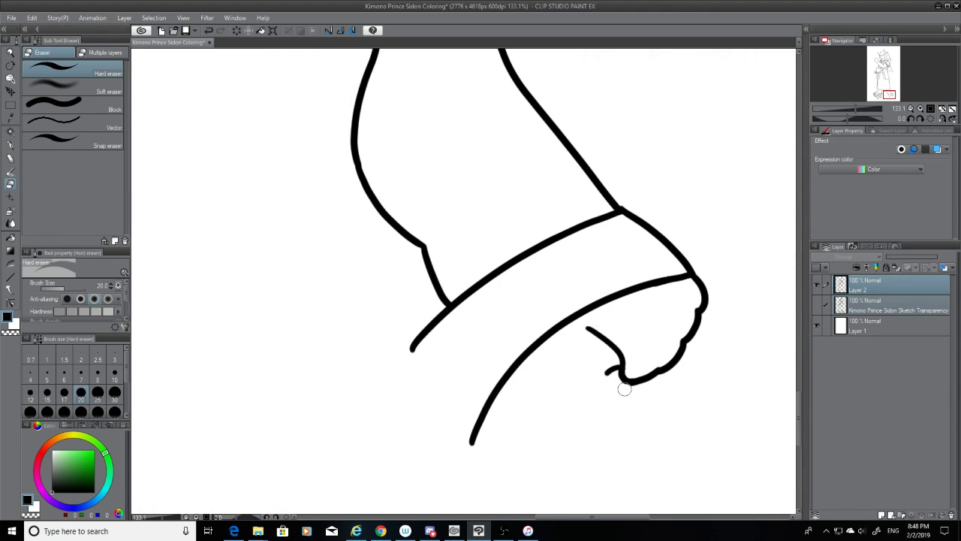
click(817, 304)
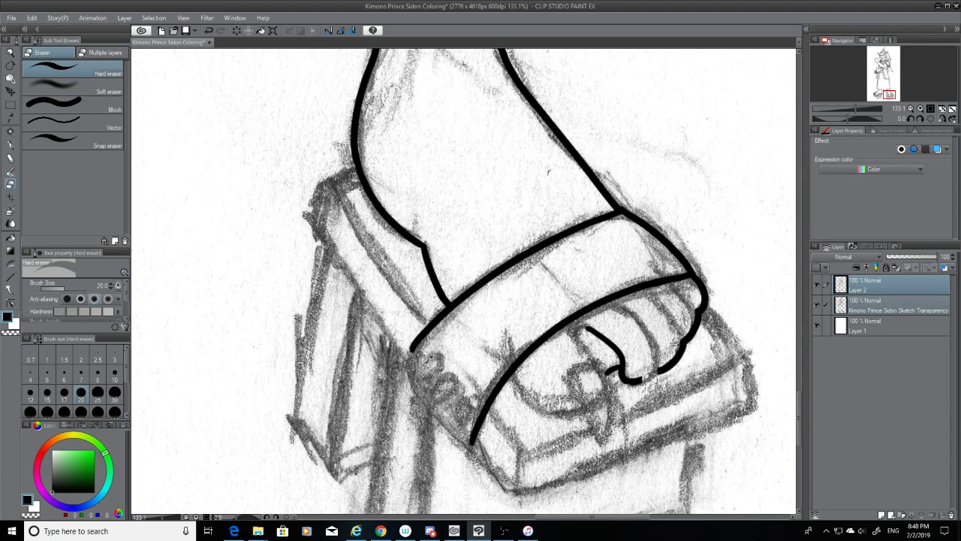
key(p)
mouse_move(621, 373)
mouse_down()
mouse_move(659, 370)
mouse_move(625, 386)
mouse_move(661, 369)
mouse_up()
key(ctrl+z)
key(ctrl+z)
key(ctrl+z)
key(ctrl+z)
key(ctrl+z)
key(ctrl+z)
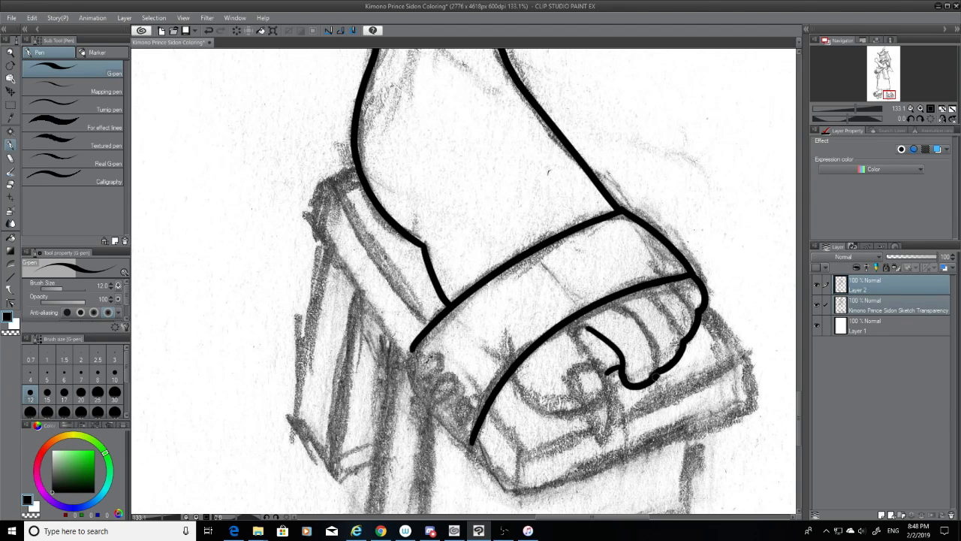
With the sketch hidden, clean up the notch beside the re-inked toe tip using pen and eraser, and show the sketch again
click(817, 304)
drag(641, 382, 658, 370)
key(ctrl+z)
key(ctrl+z)
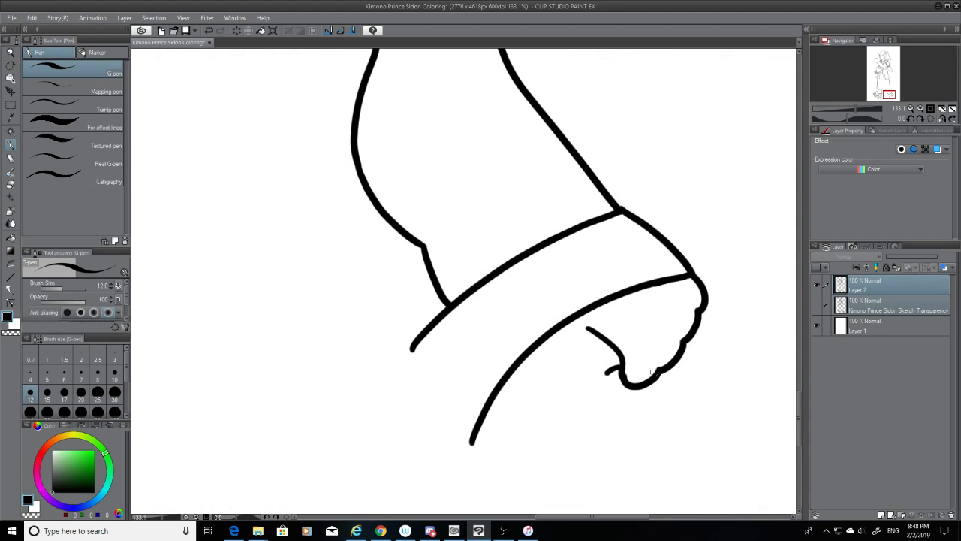
key(e)
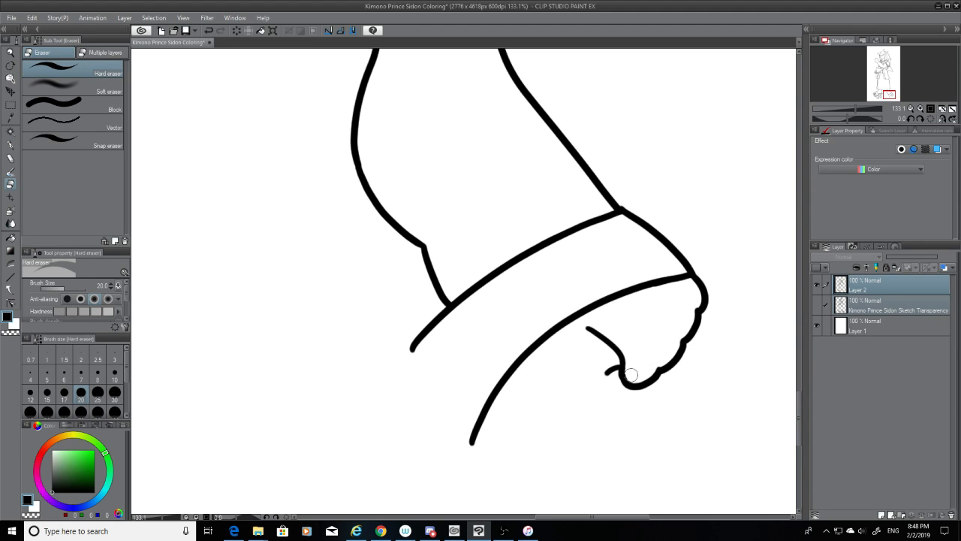
click(817, 301)
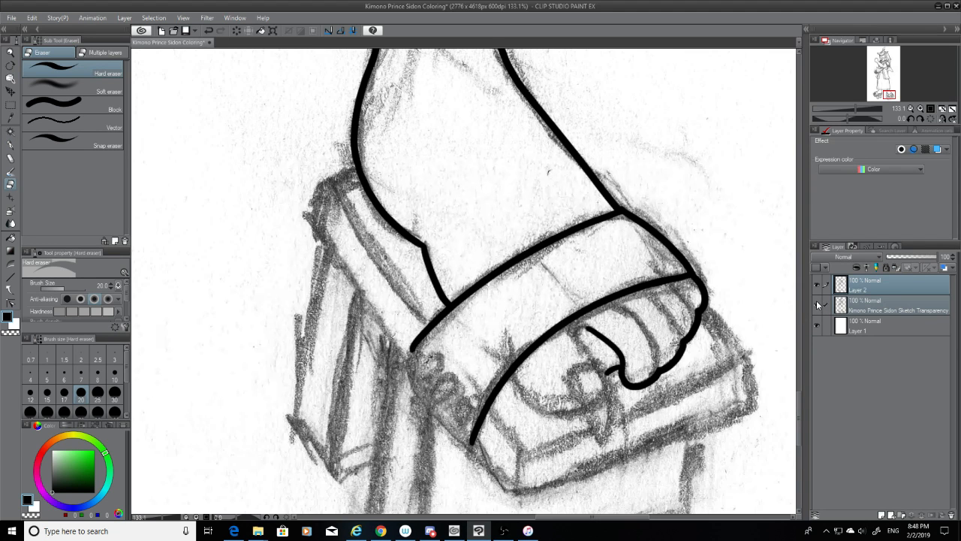
click(12, 147)
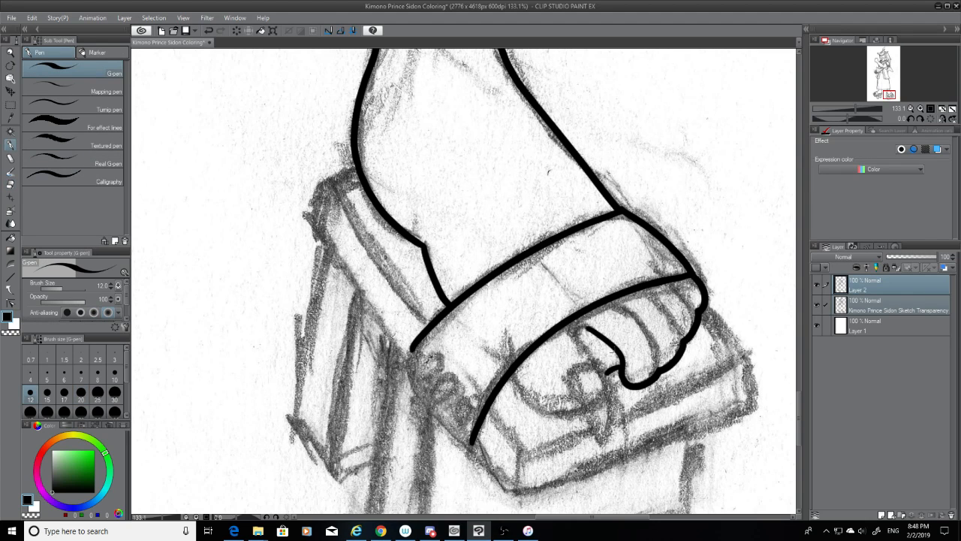
Ink the small claw's lower edge, curving down past its hooked end toward the big toe's claw
drag(575, 338, 601, 380)
key(ctrl+z)
drag(579, 341, 614, 388)
key(ctrl+z)
key(ctrl+z)
mouse_move(575, 338)
mouse_down()
mouse_move(611, 383)
mouse_move(609, 395)
mouse_up()
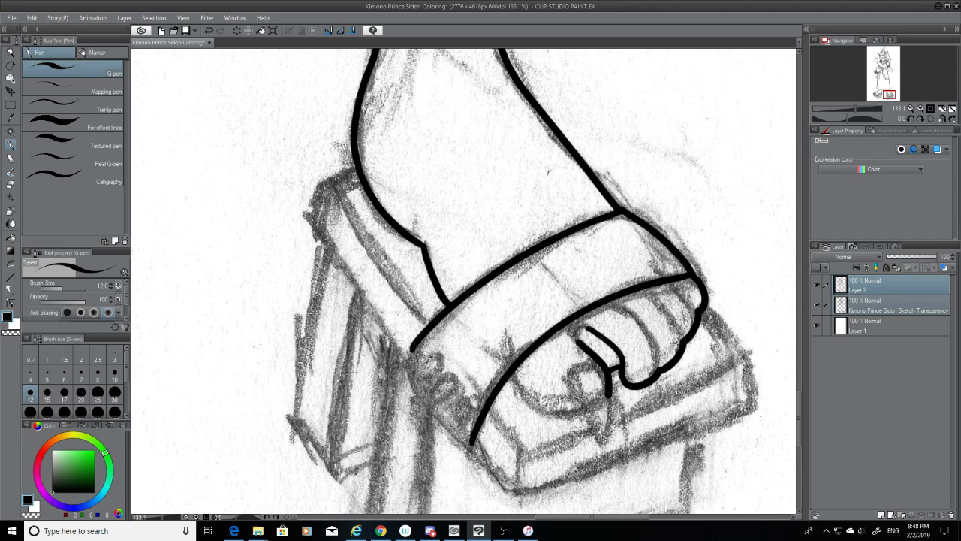
Try closing the small claw's upper end with size 12 strokes, and hide the sketch to check the shape
mouse_move(579, 342)
mouse_down()
mouse_move(575, 325)
mouse_move(590, 317)
mouse_move(590, 331)
mouse_up()
key(ctrl+z)
key(ctrl+z)
key(ctrl+z)
key(ctrl+z)
key(ctrl+z)
key(ctrl+z)
key(ctrl+z)
click(819, 302)
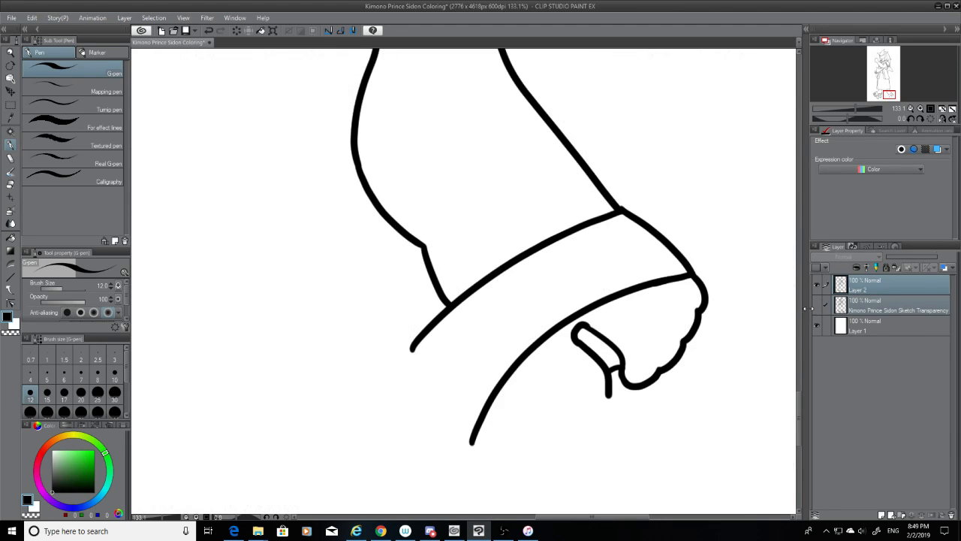
Redraw the small claw's rounded upper end, close the remaining gap with pen size 10, and show the sketch again
key(ctrl+z)
mouse_move(580, 344)
mouse_down()
mouse_move(574, 332)
mouse_move(584, 330)
mouse_up()
key(ctrl+z)
key(ctrl+z)
click(115, 368)
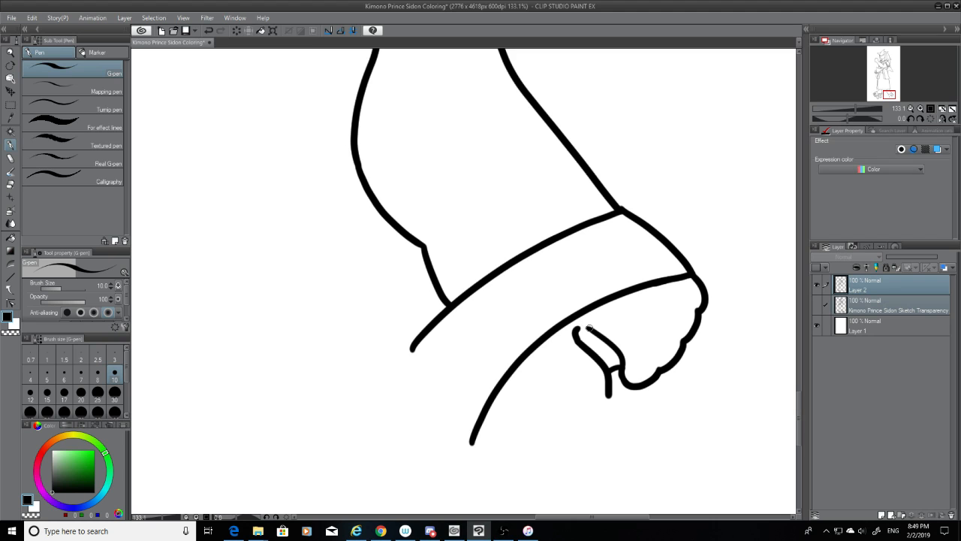
key(ctrl+z)
click(817, 305)
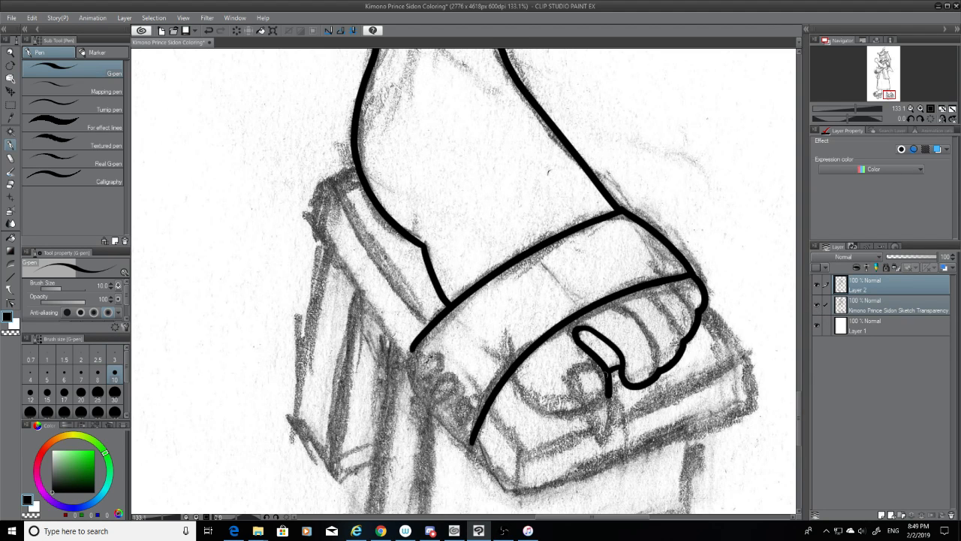
Ink the outer edge of the big toe's claw as a curve running down beside the small claw
mouse_move(593, 365)
mouse_down()
mouse_move(607, 402)
mouse_move(604, 442)
mouse_move(606, 394)
mouse_move(603, 425)
mouse_up()
key(ctrl+z)
key(ctrl+z)
drag(587, 362, 608, 432)
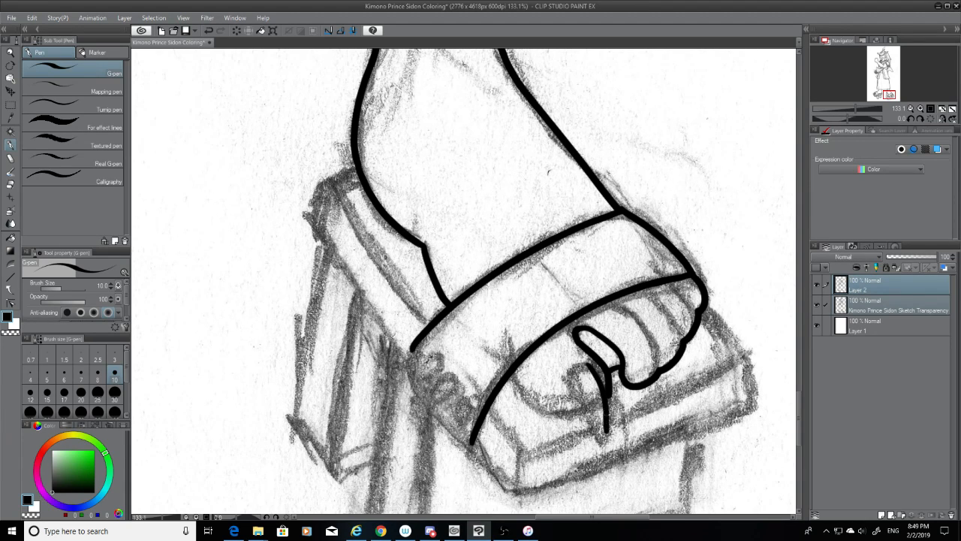
key(ctrl+z)
drag(587, 361, 609, 417)
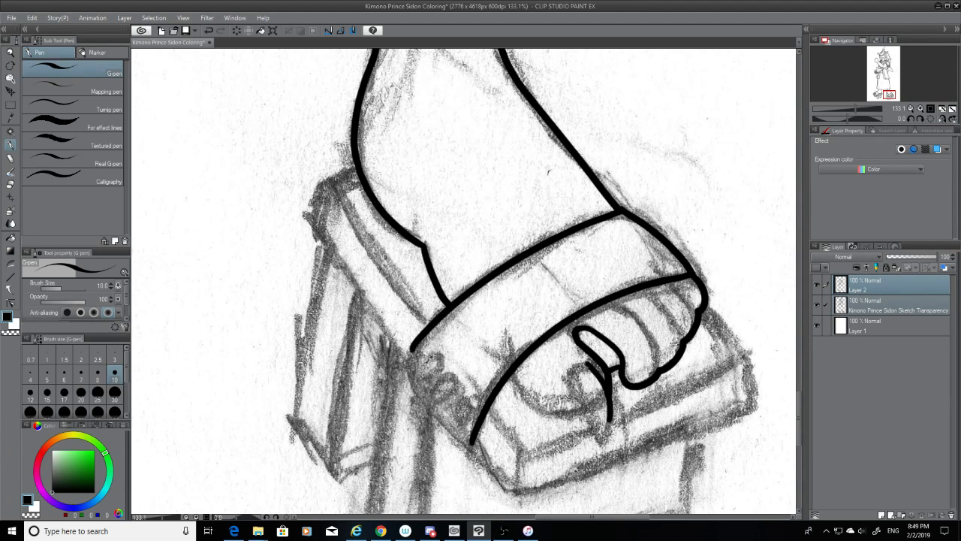
Ink the rounded base of the big toe's claw and extend its outer edge down to the point
mouse_move(593, 360)
mouse_down()
mouse_move(568, 379)
mouse_move(586, 367)
mouse_move(569, 391)
mouse_up()
key(ctrl+z)
key(ctrl+z)
drag(591, 360, 569, 380)
drag(610, 418, 598, 454)
key(ctrl+z)
key(ctrl+z)
drag(610, 414, 600, 448)
Ink the inner edge of the big toe's claw from its base to the point, and hide the sketch to check it
drag(571, 386, 600, 452)
key(ctrl+z)
key(ctrl+z)
drag(569, 384, 599, 449)
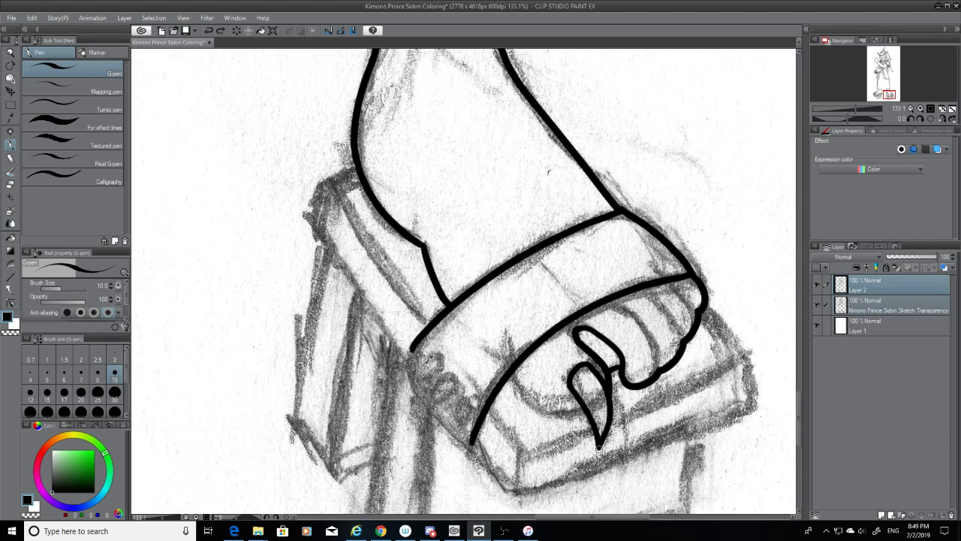
click(817, 303)
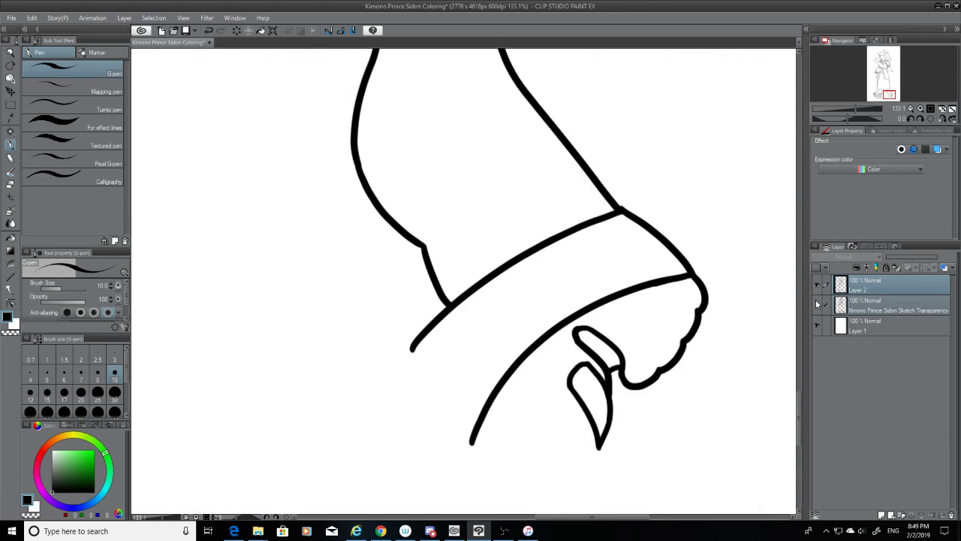
Ink the big toe's rounded underside from the strap to its claw with pen size 12, checking it against the sketch
click(816, 303)
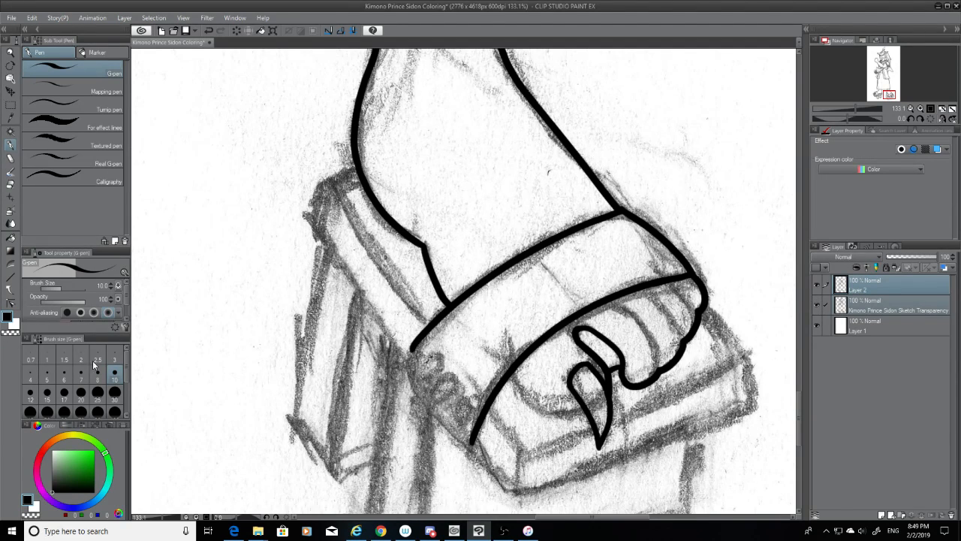
click(33, 395)
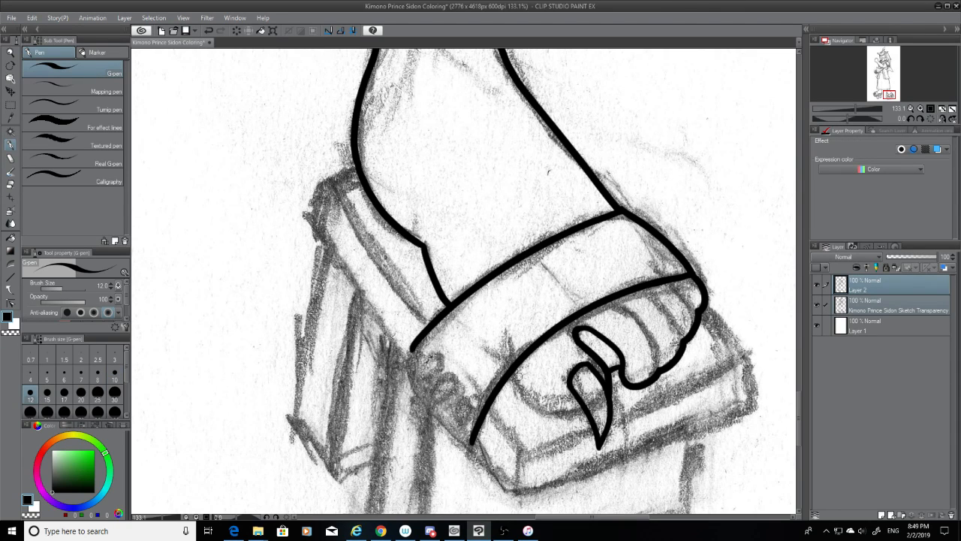
mouse_move(512, 370)
mouse_down()
mouse_move(587, 422)
mouse_move(549, 412)
mouse_move(601, 413)
mouse_up()
key(ctrl+z)
key(ctrl+z)
mouse_move(513, 374)
mouse_down()
mouse_move(587, 413)
mouse_move(570, 413)
mouse_up()
key(ctrl+z)
key(ctrl+z)
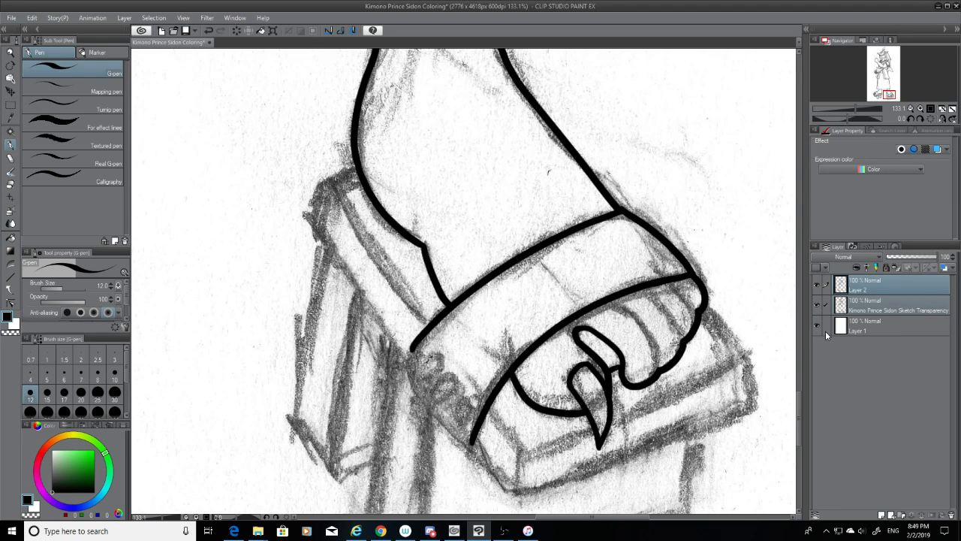
click(818, 302)
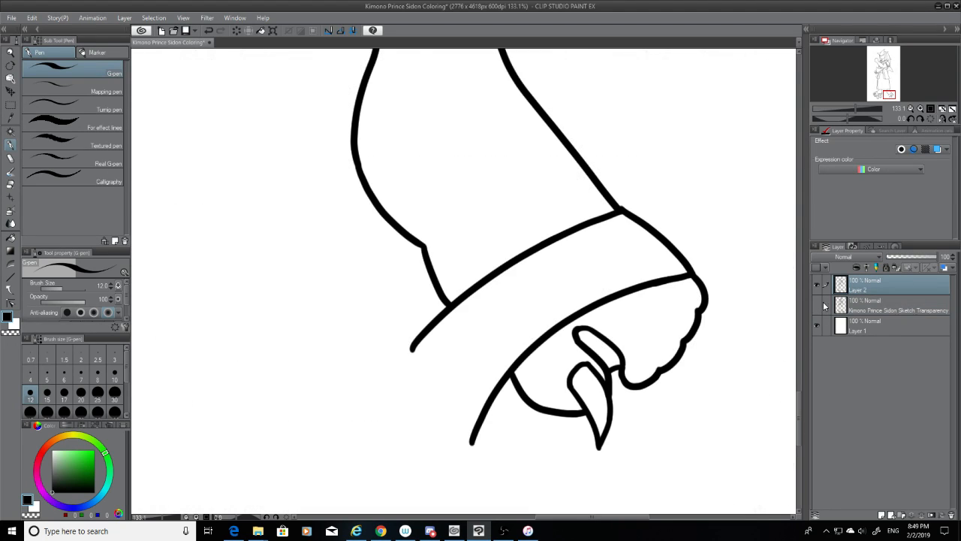
click(819, 305)
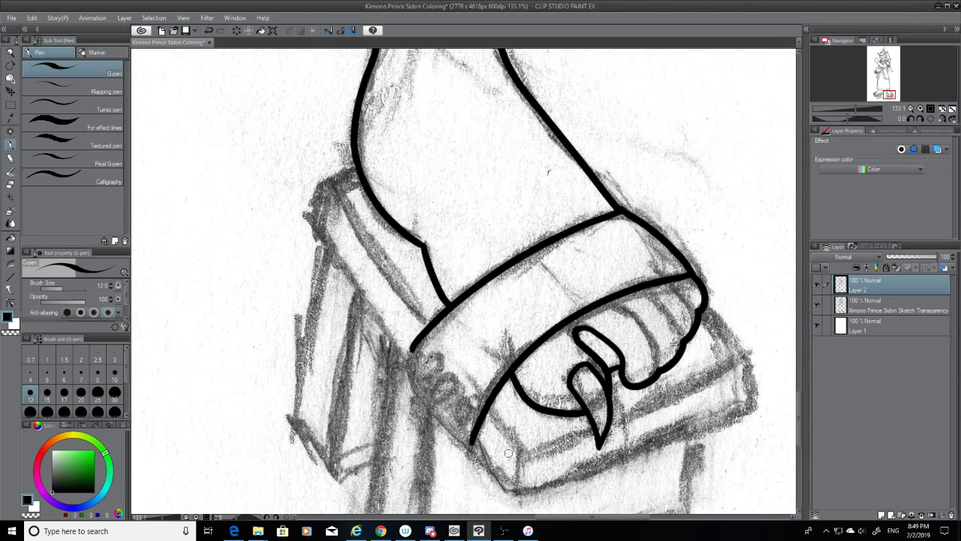
drag(412, 347, 432, 413)
key(ctrl+z)
mouse_move(413, 345)
mouse_down()
mouse_move(405, 378)
mouse_move(409, 358)
mouse_move(407, 378)
mouse_move(408, 361)
mouse_move(462, 435)
mouse_up()
key(ctrl+z)
key(ctrl+z)
key(ctrl+z)
key(ctrl+z)
key(ctrl+z)
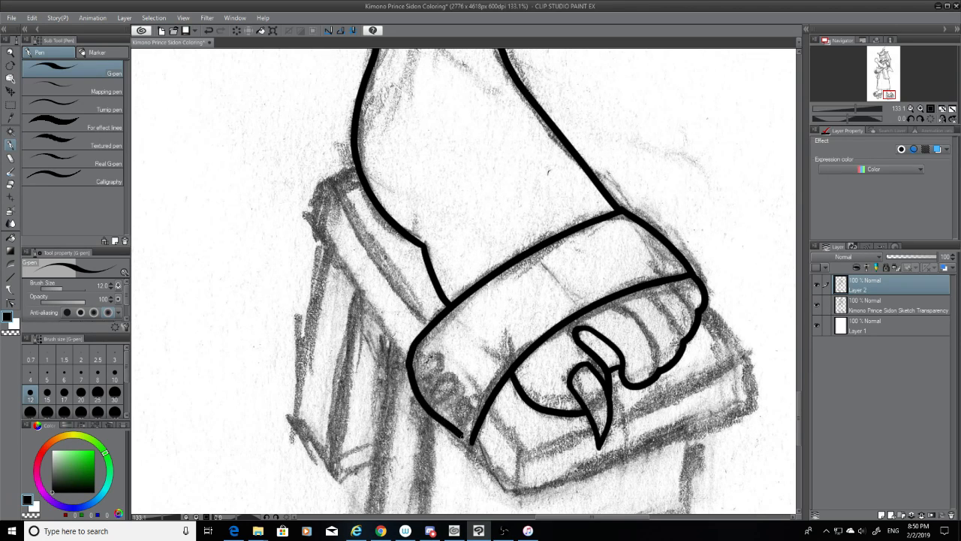
key(ctrl+z)
Close the strap's open side with a short stroke at its upper corner and an edge down to the front line's end
mouse_move(413, 346)
mouse_down()
mouse_move(406, 372)
mouse_move(471, 443)
mouse_up()
key(ctrl+z)
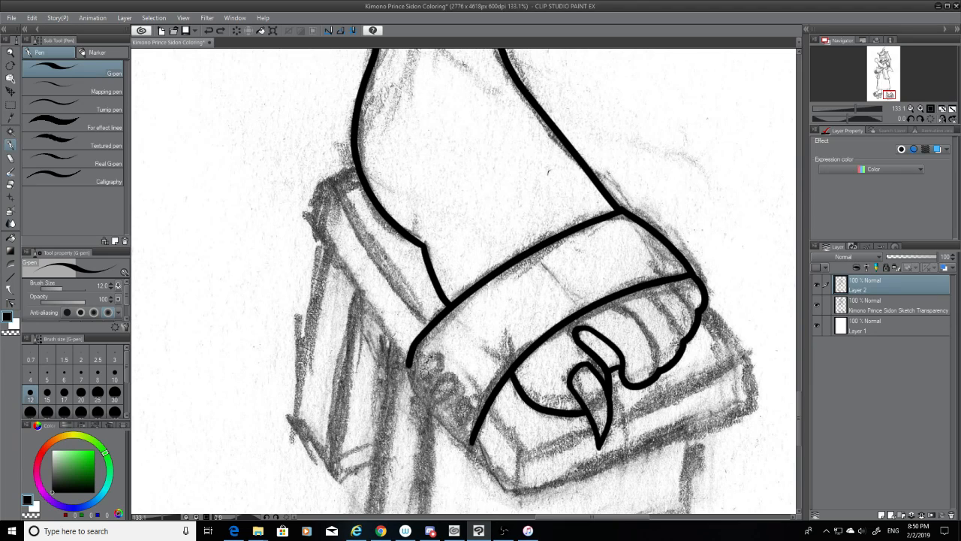
mouse_move(413, 346)
mouse_down()
mouse_move(428, 401)
mouse_move(471, 449)
mouse_up()
key(ctrl+z)
drag(410, 363, 470, 445)
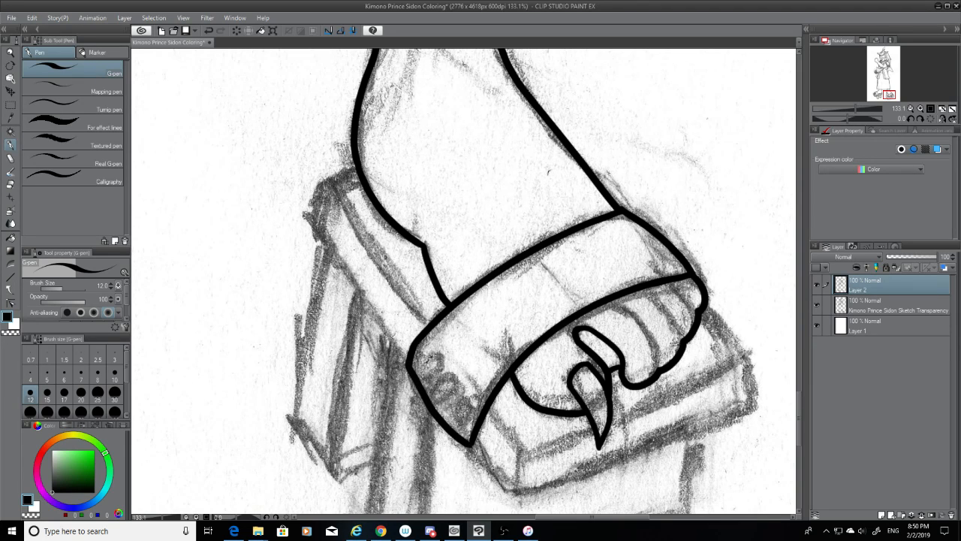
Check the strap outline with the sketch hidden, show the sketch again and save the drawing
click(821, 306)
key(e)
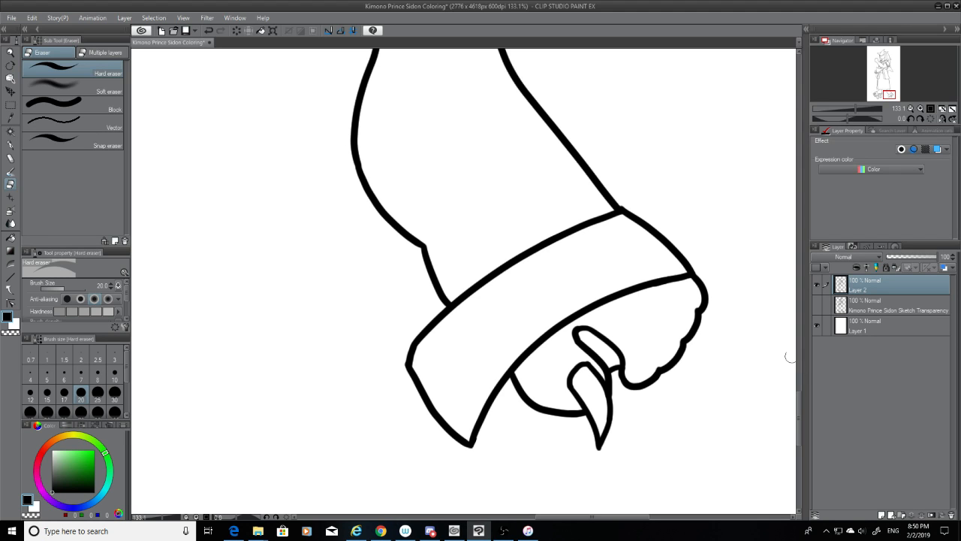
click(817, 304)
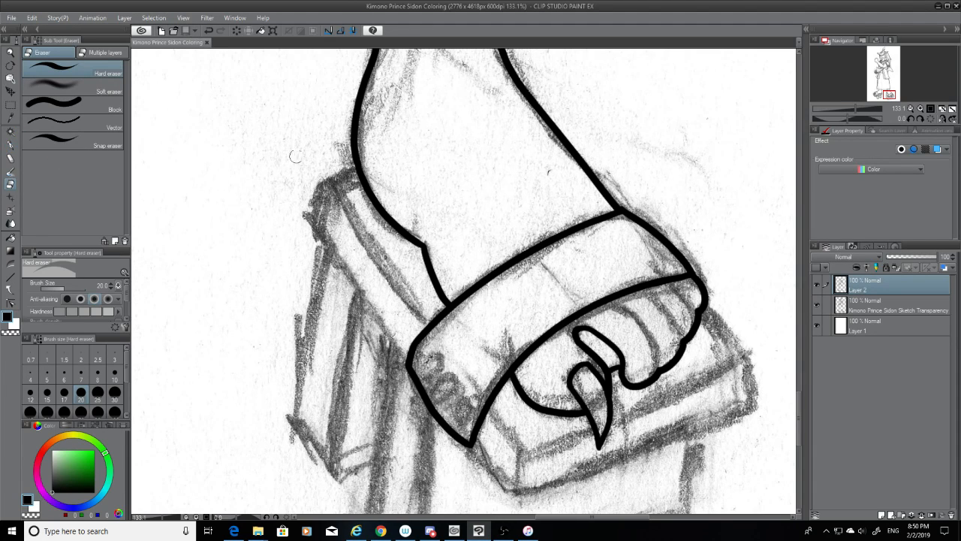
key(ctrl+s)
Ink the sandal sole's top face with the G-pen: short heel edge, straight long side, front edge and far side up to the toes
click(10, 145)
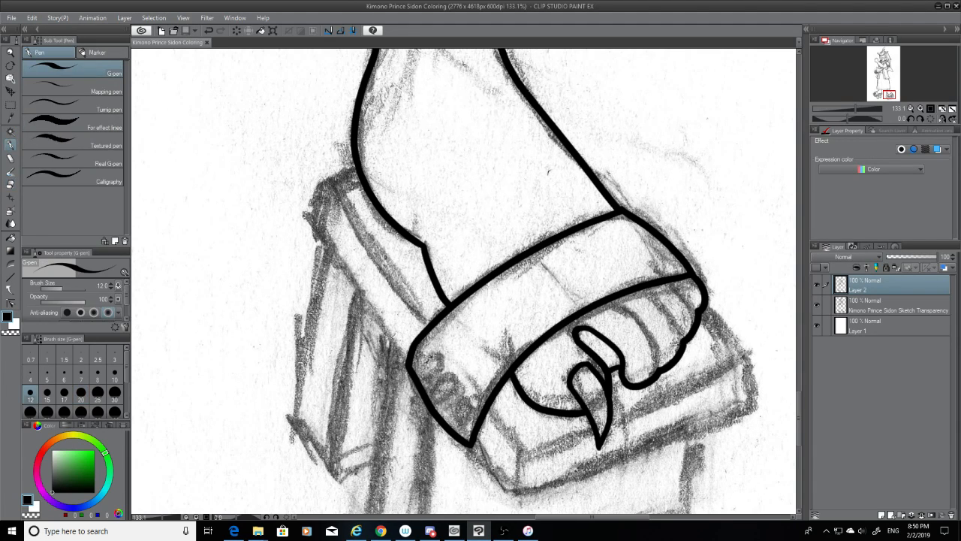
drag(357, 169, 328, 184)
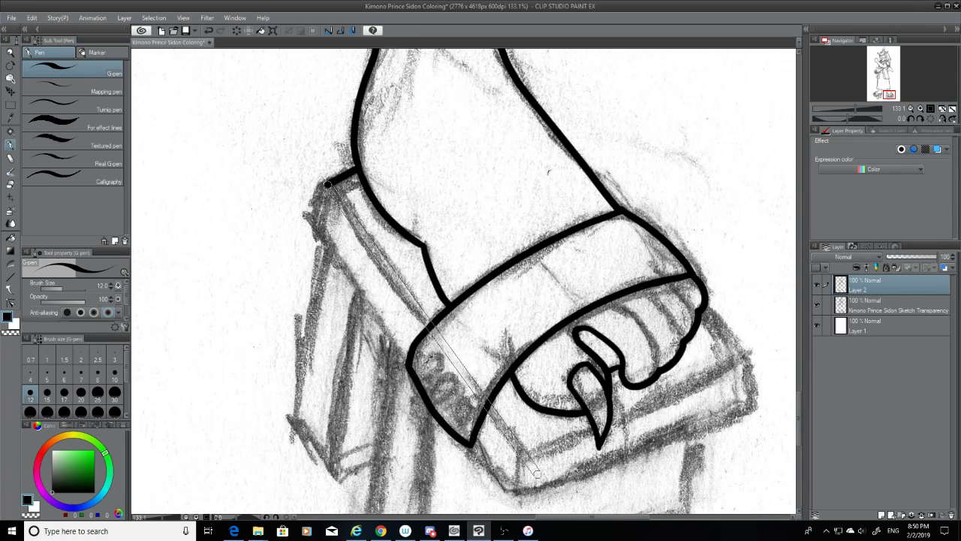
shift+click(521, 451)
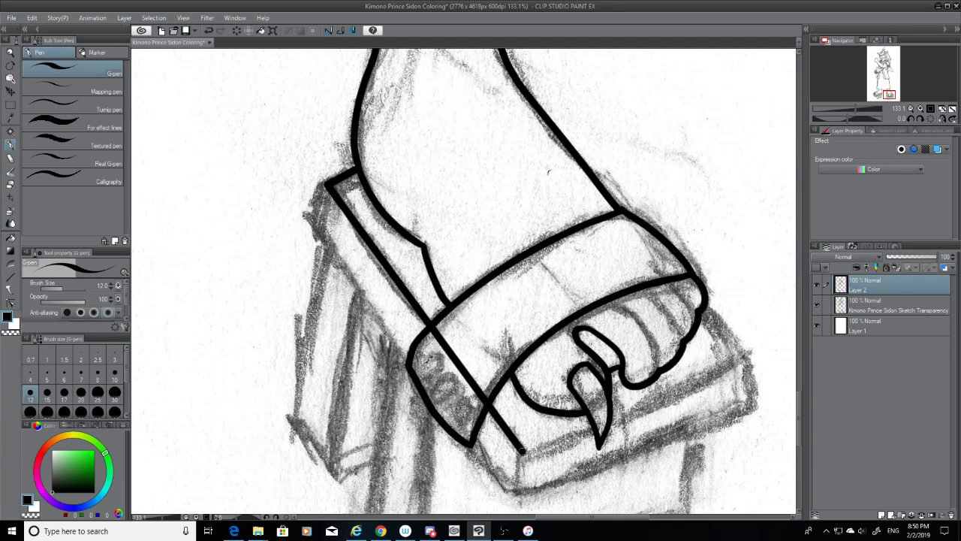
shift+click(744, 353)
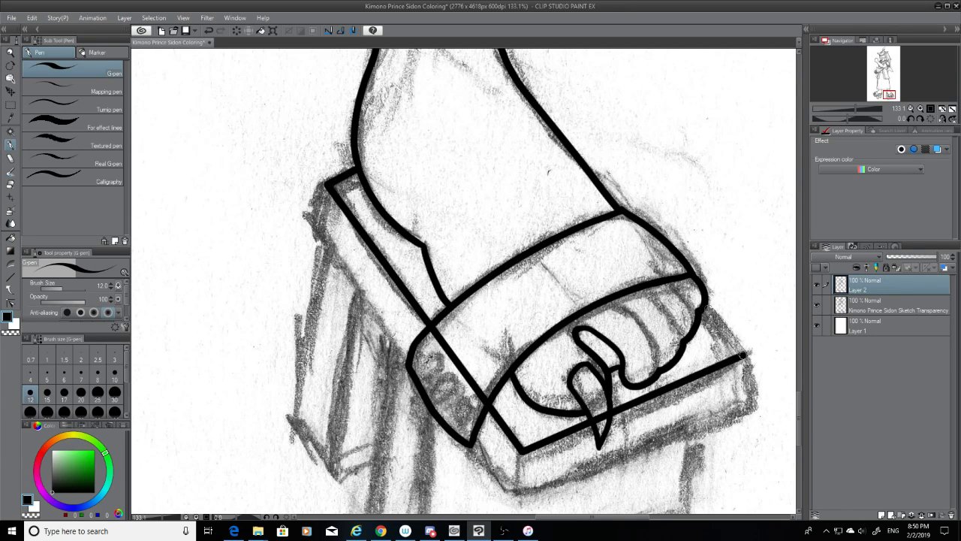
shift+click(704, 309)
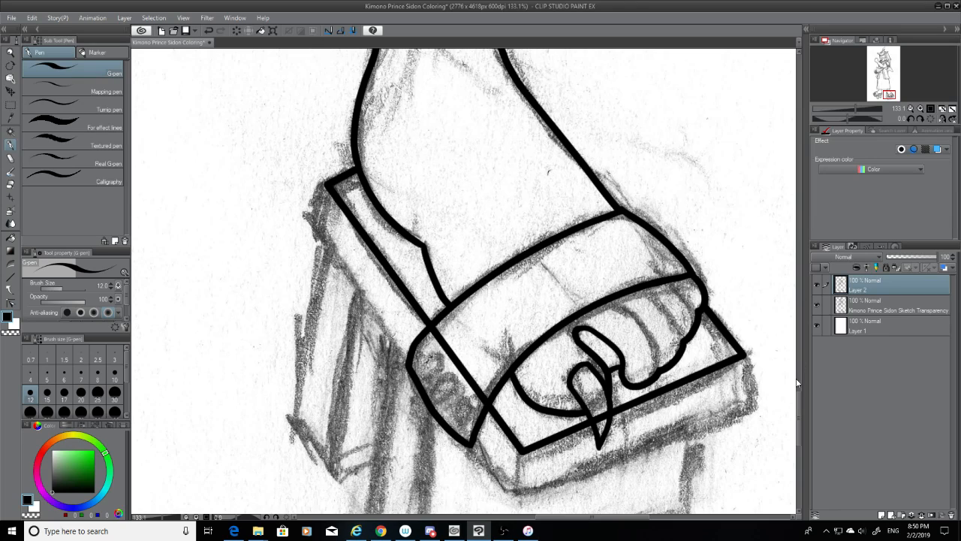
Ink the sole's thickness at the heel corner and the straight lower edge of its long side to the front corner
scroll(798, 400, down, 2)
mouse_move(654, 513)
mouse_down()
mouse_move(526, 514)
mouse_move(629, 509)
mouse_up()
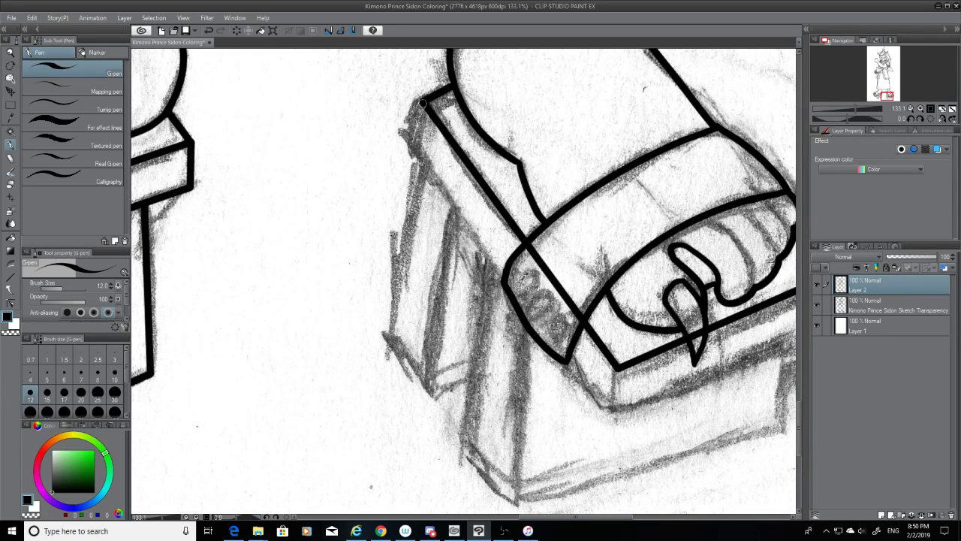
drag(423, 104, 409, 141)
shift+click(606, 412)
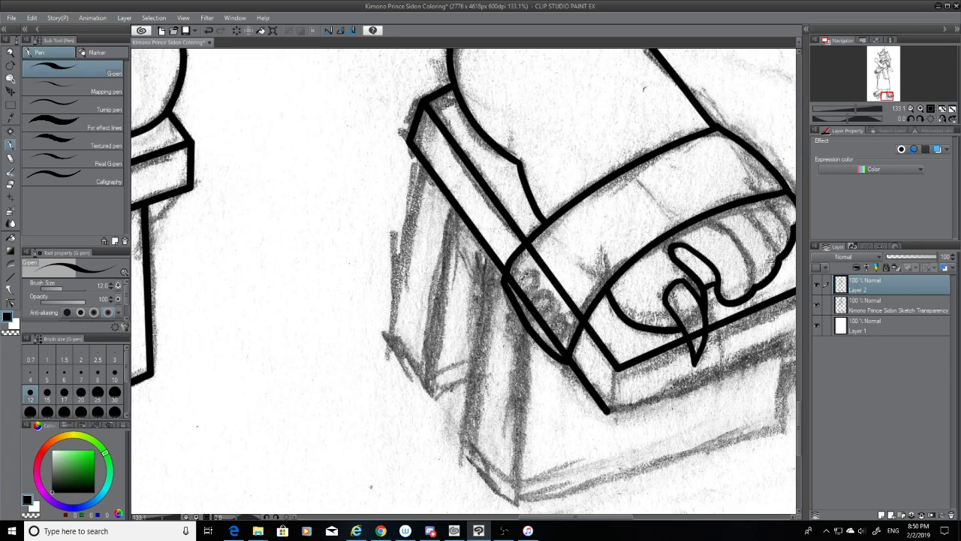
drag(581, 516, 615, 516)
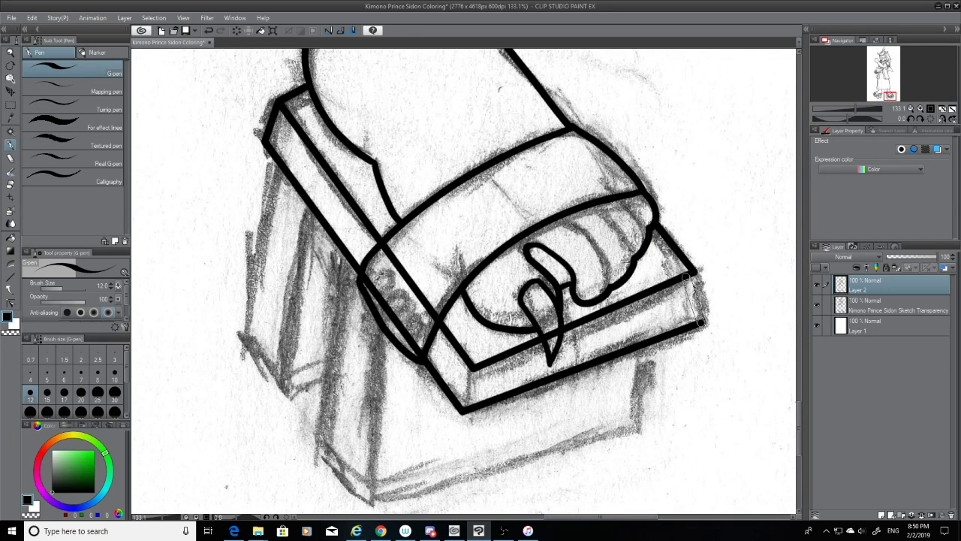
key(ctrl+z)
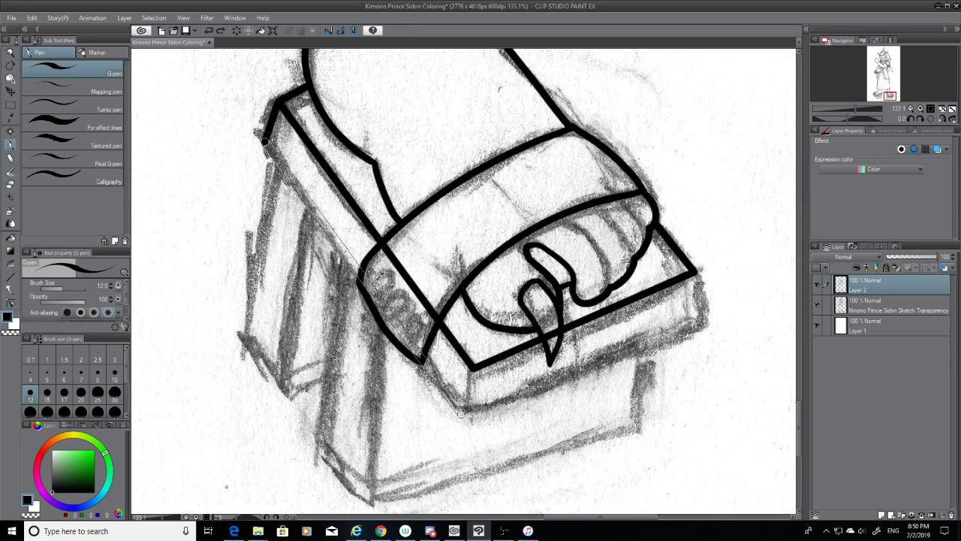
shift+click(465, 417)
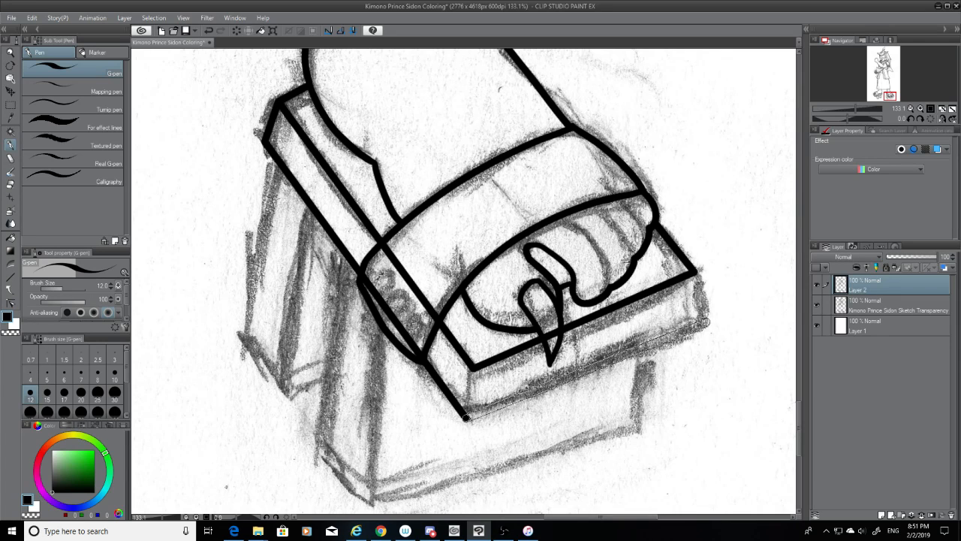
Ink the sole's lower front edge and the two upright corner edges that close its front face
shift+click(692, 324)
shift+click(694, 272)
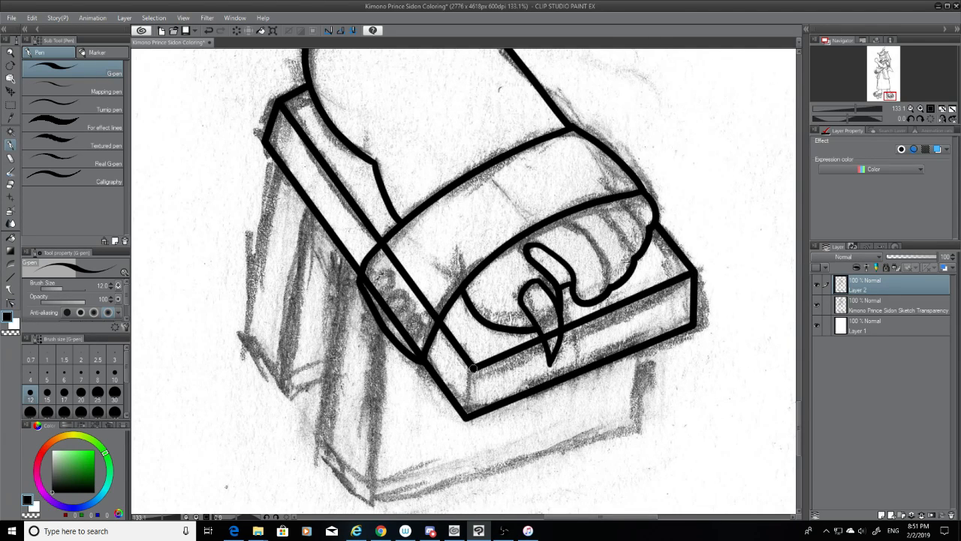
drag(473, 368, 466, 418)
Erase the part of the strap's side curve that sticks out past the sole's lower edge, checking it without the sketch
scroll(397, 402, up, 1)
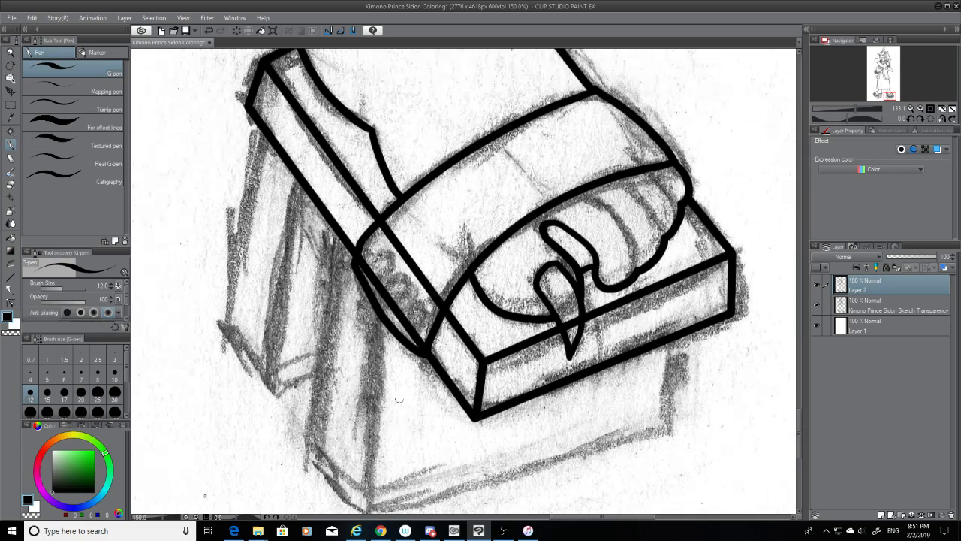
scroll(399, 400, up, 2)
click(11, 185)
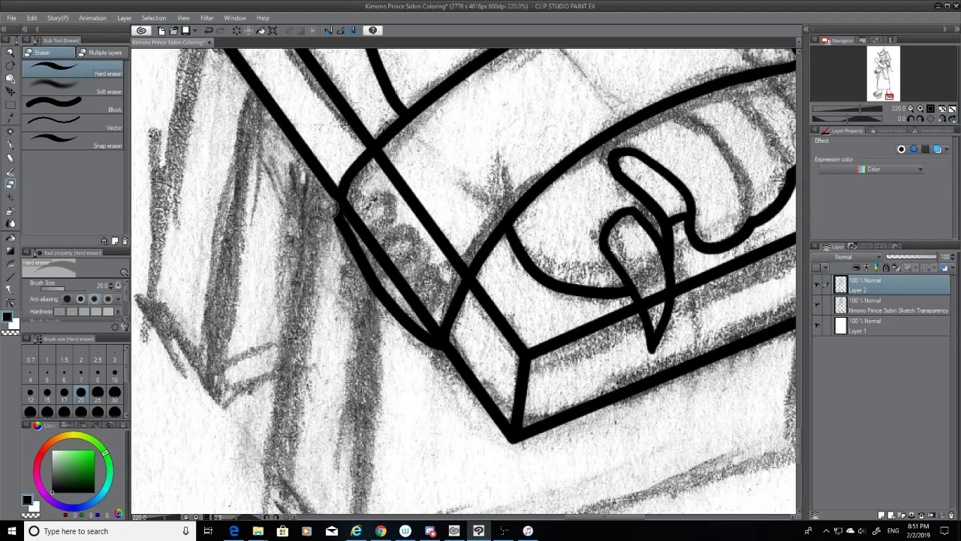
click(817, 303)
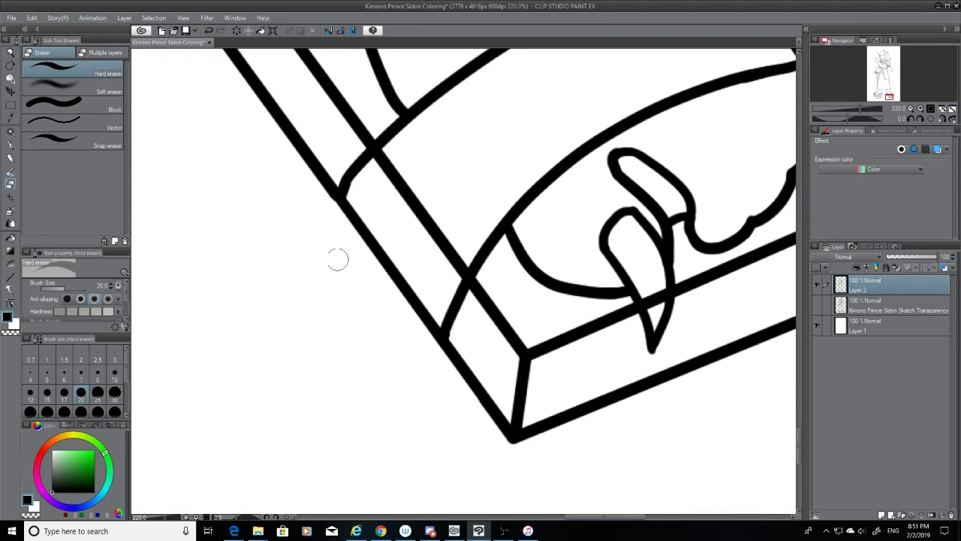
mouse_move(443, 346)
mouse_down()
mouse_move(334, 212)
mouse_move(439, 382)
mouse_up()
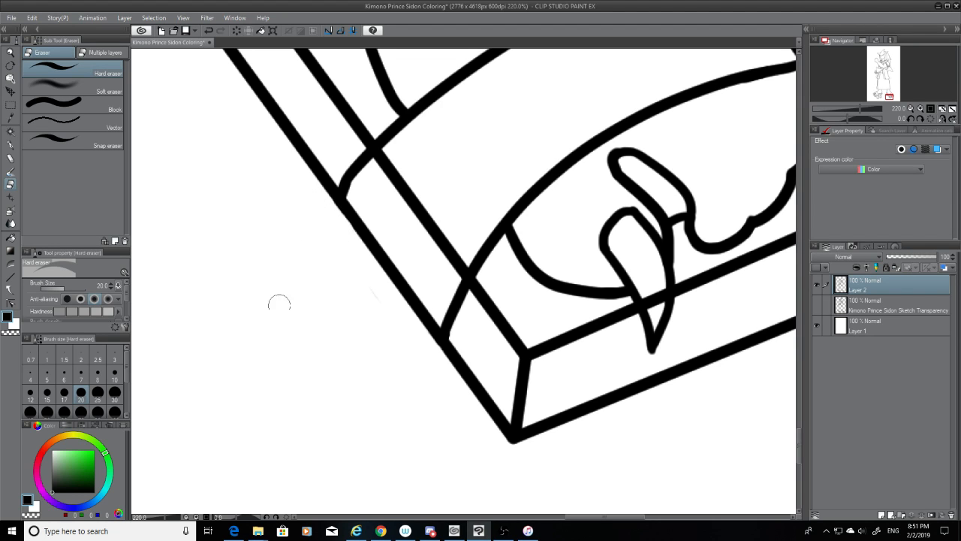
scroll(325, 347, down, 2)
scroll(324, 347, down, 4)
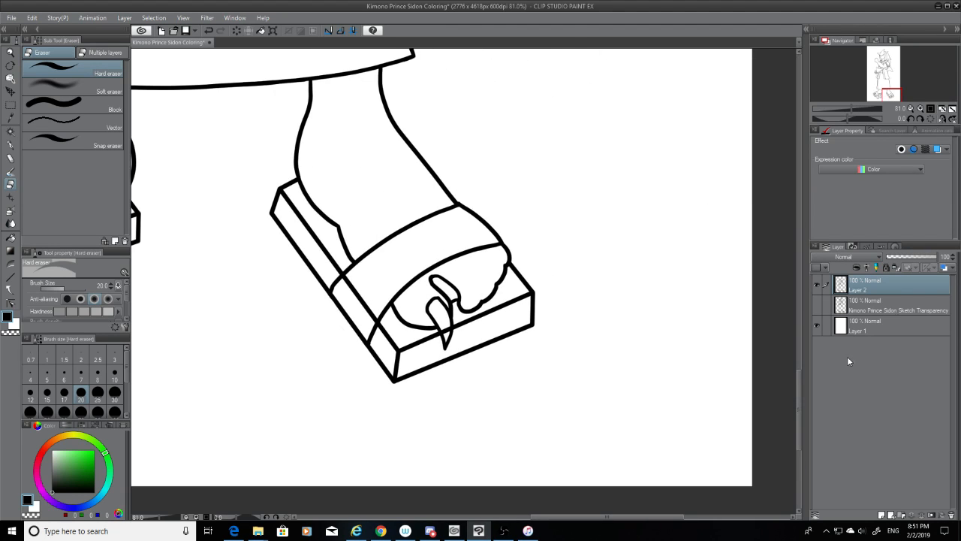
click(818, 307)
Hide the sketch and erase the sole's top side edge where it crosses the strap
scroll(369, 308, up, 5)
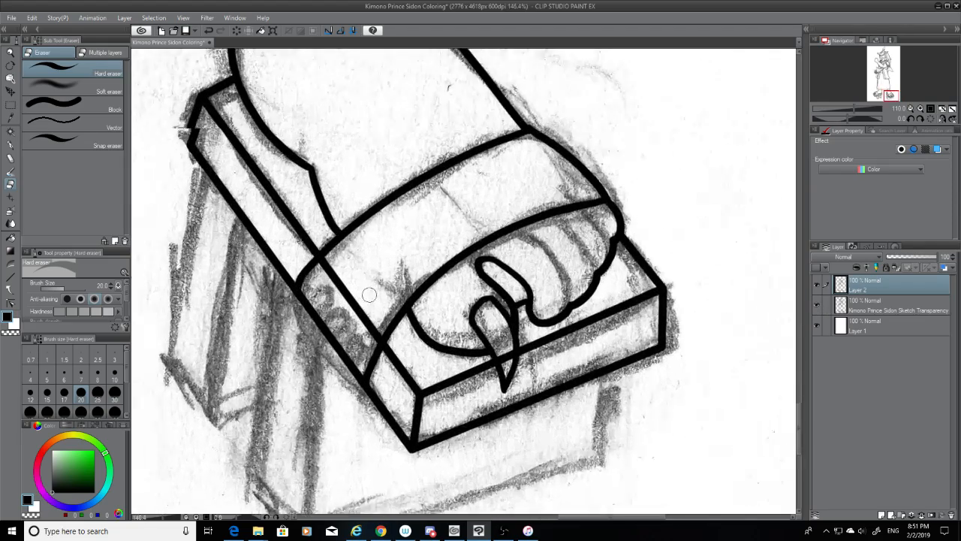
scroll(369, 309, up, 1)
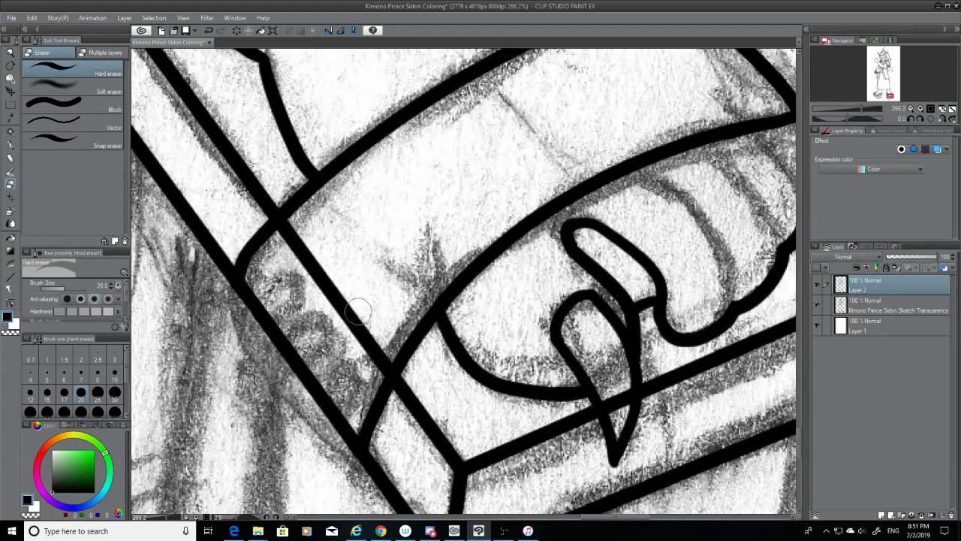
click(818, 306)
mouse_move(392, 370)
mouse_down()
mouse_move(377, 358)
mouse_move(373, 373)
mouse_move(381, 348)
mouse_move(370, 381)
mouse_up()
key(ctrl+z)
key(ctrl+z)
key(ctrl+z)
mouse_move(389, 347)
mouse_down()
mouse_move(357, 324)
mouse_move(295, 246)
mouse_move(309, 223)
mouse_move(287, 243)
mouse_move(300, 225)
mouse_move(280, 247)
mouse_move(289, 236)
mouse_move(368, 356)
mouse_up()
key(ctrl+z)
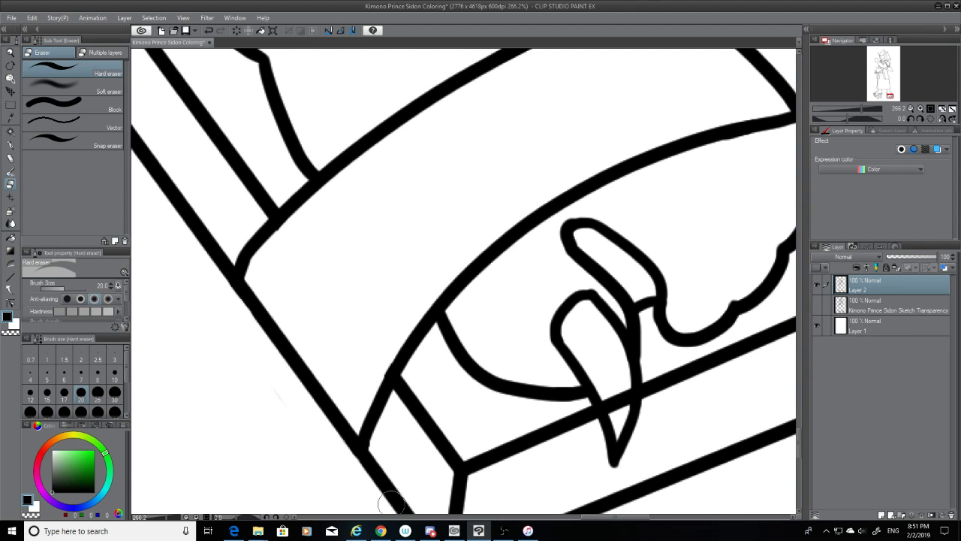
Erase the sole's front edge inside the big toe's claw with the hard eraser at size 7
click(81, 372)
key(ctrl+z)
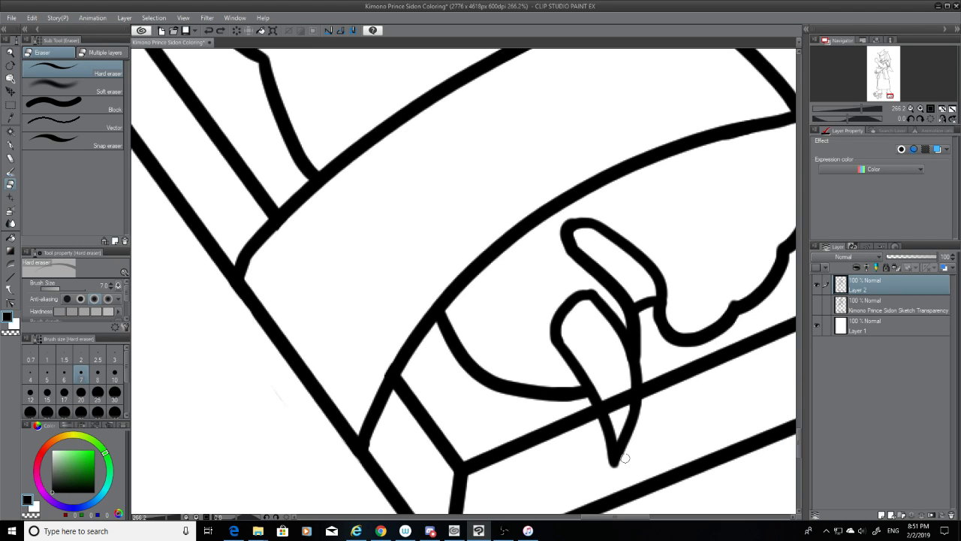
mouse_move(622, 462)
mouse_down()
mouse_move(628, 427)
mouse_move(605, 400)
mouse_move(623, 396)
mouse_up()
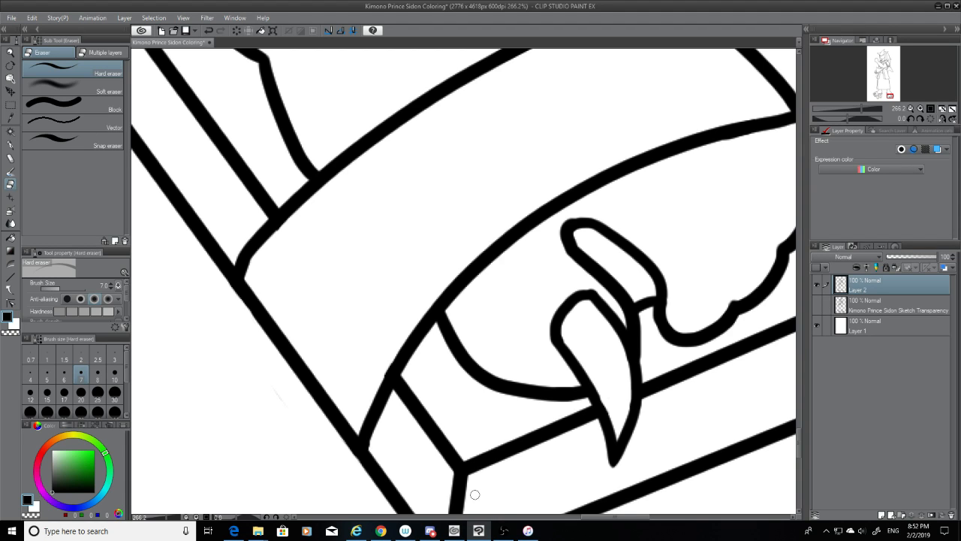
Show the sketch layer over the cleaned-up sandal and make Layer 2 the active layer again
scroll(475, 494, down, 5)
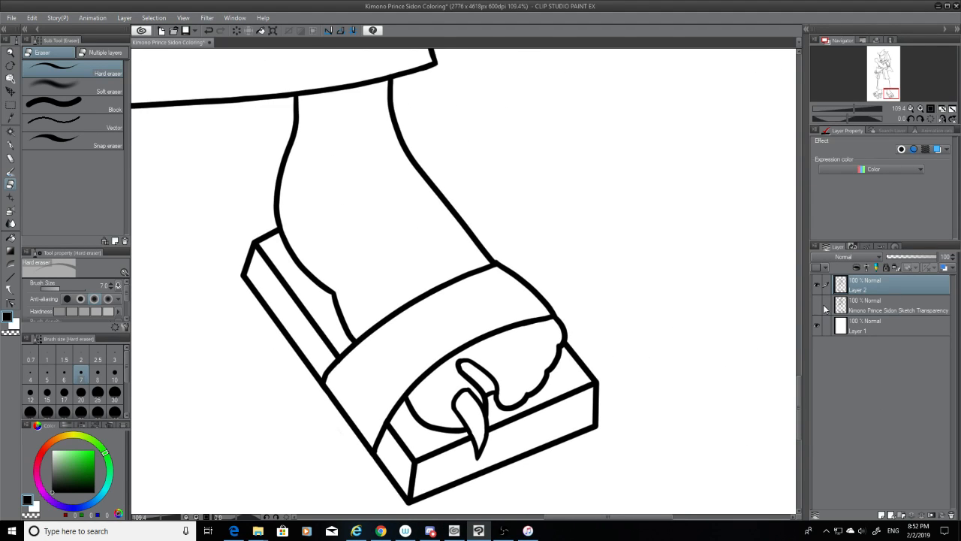
click(824, 307)
click(841, 310)
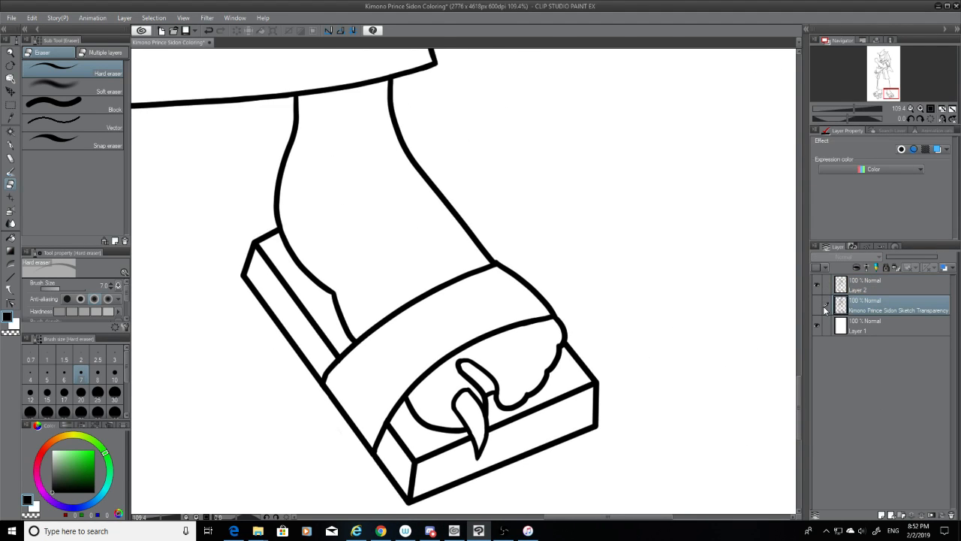
click(818, 305)
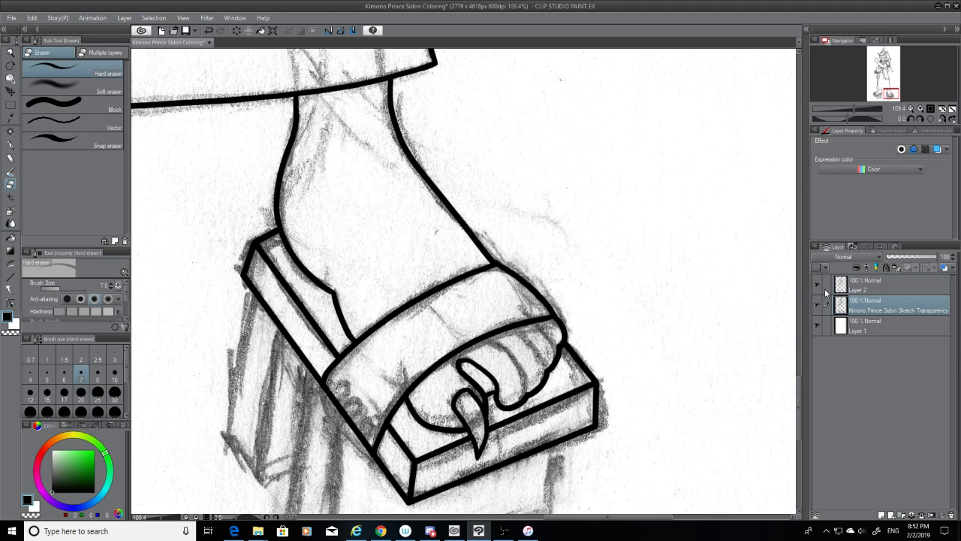
click(817, 286)
click(817, 286)
click(855, 290)
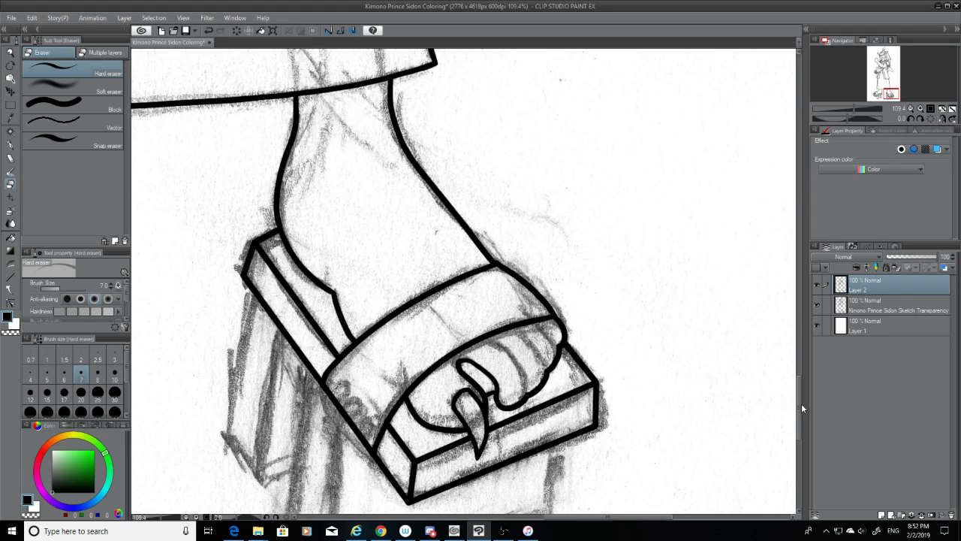
Ink the three visible edges of the rear support under the second sandal with straight G-pen lines at size 12
drag(801, 407, 799, 434)
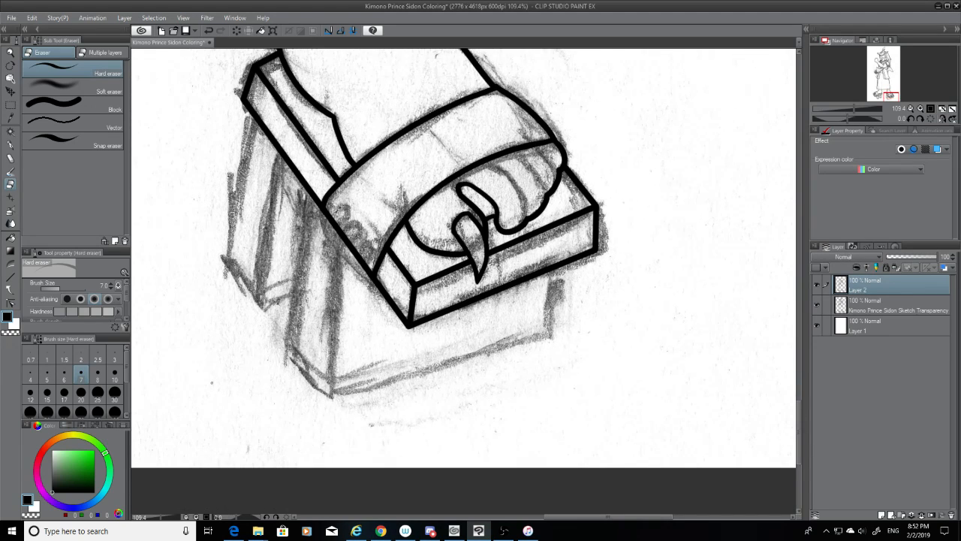
click(9, 146)
scroll(191, 165, up, 2)
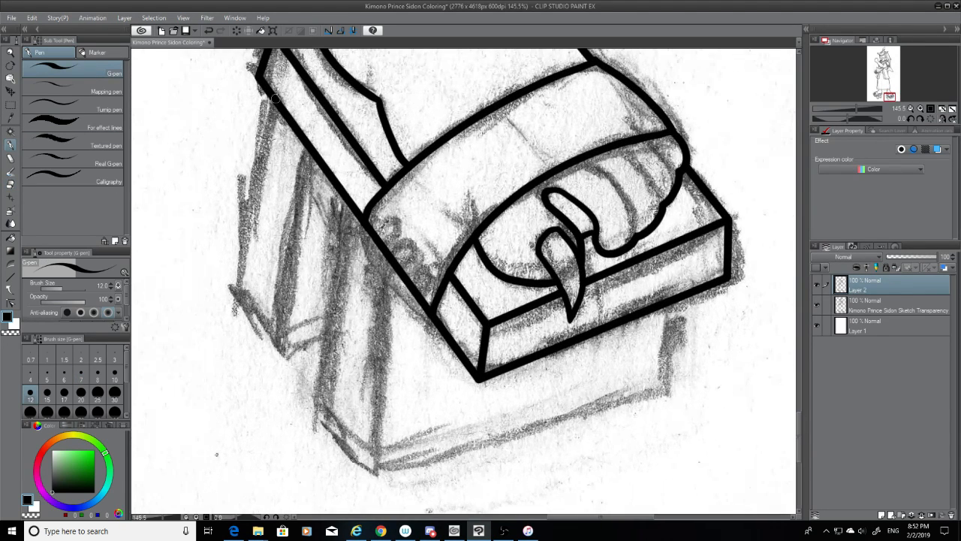
drag(275, 99, 233, 282)
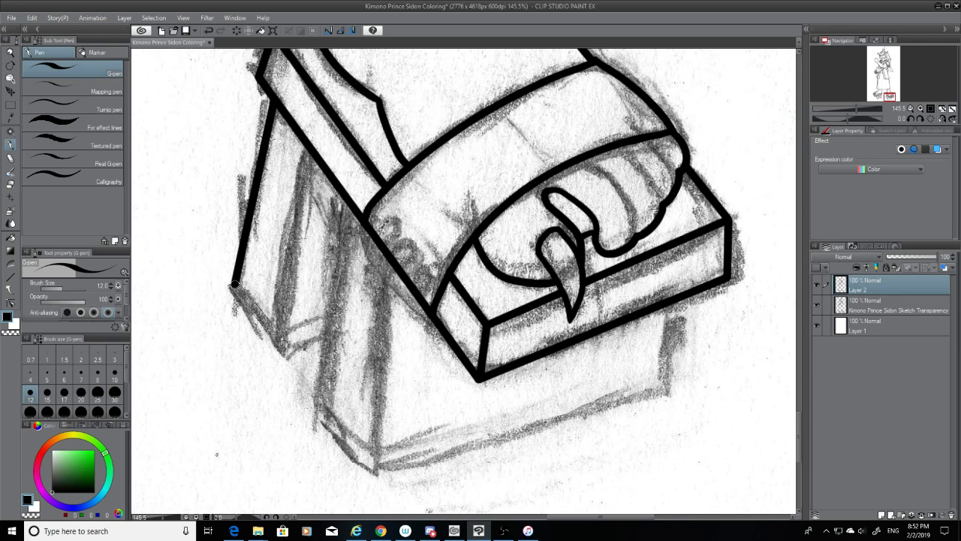
shift+click(271, 328)
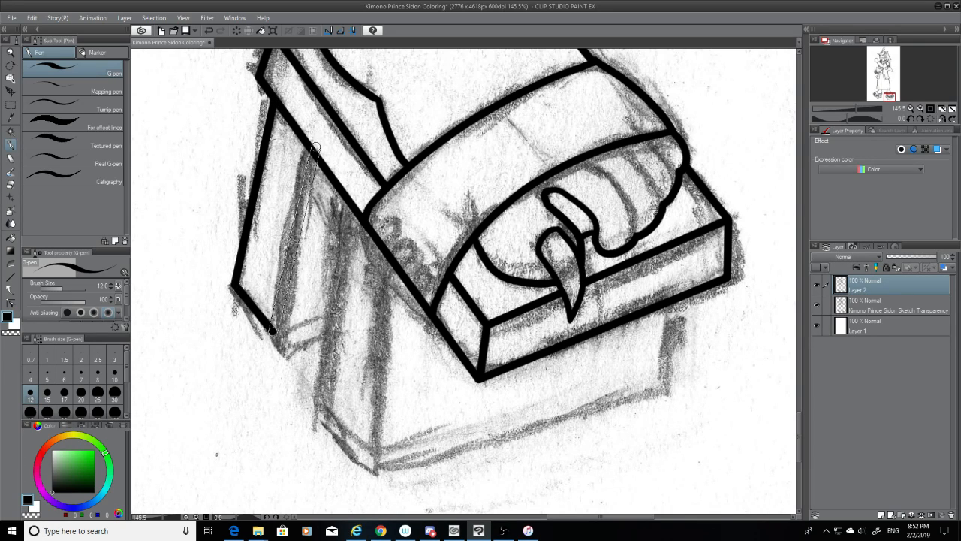
shift+click(313, 153)
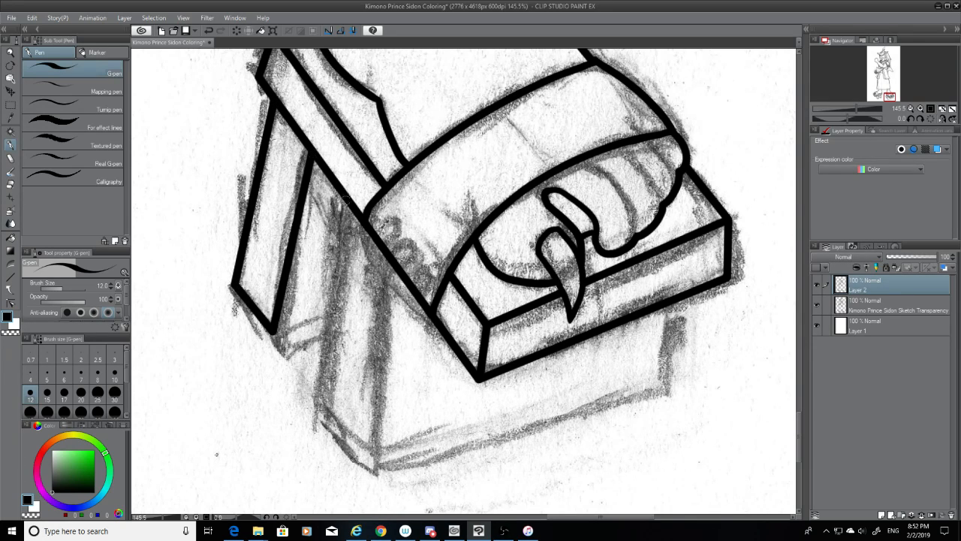
Try inking the side face of the front support under the strap with three straight G-pen lines
drag(305, 374, 346, 201)
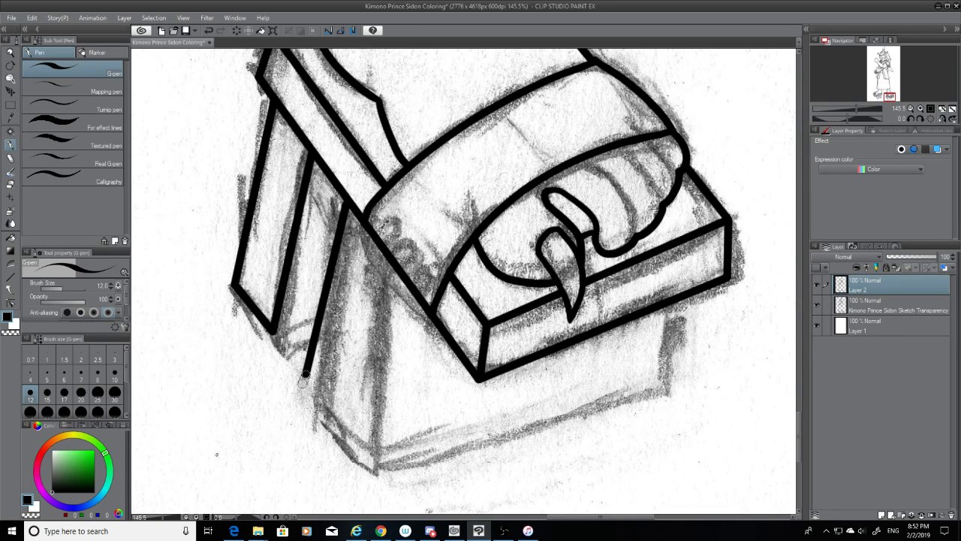
key(ctrl+z)
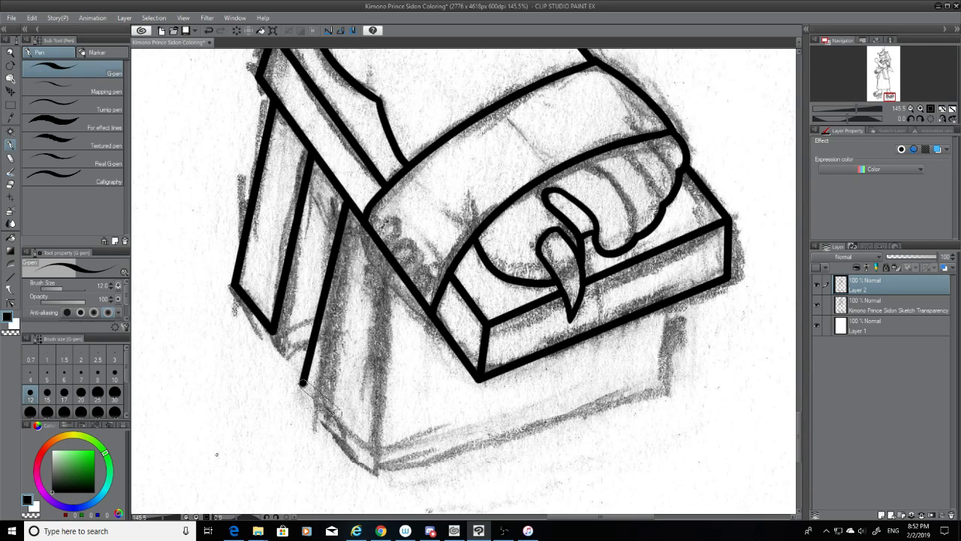
shift+click(344, 421)
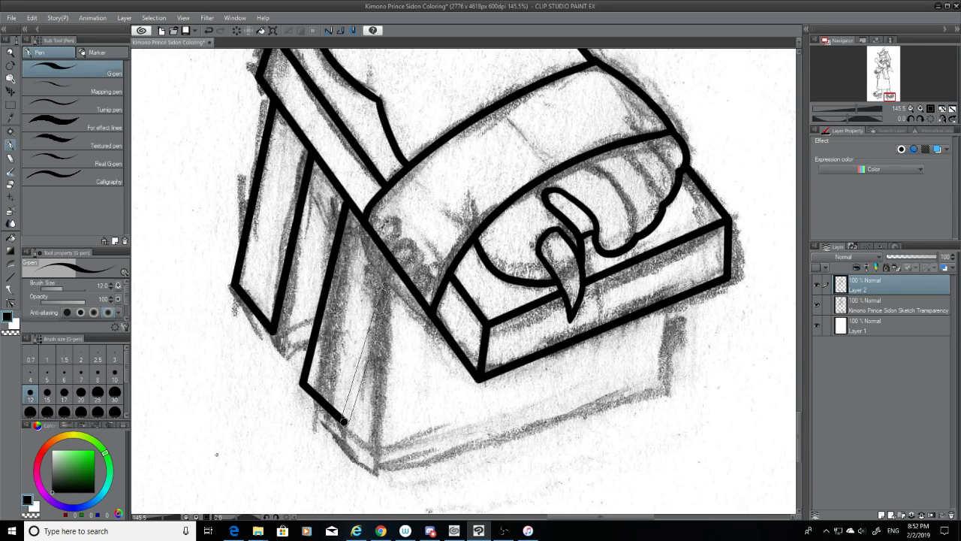
shift+click(391, 254)
key(ctrl+z)
key(ctrl+y)
Compare both sandals and undo the side face of the second sandal's front support
scroll(391, 254, down, 4)
scroll(315, 360, down, 2)
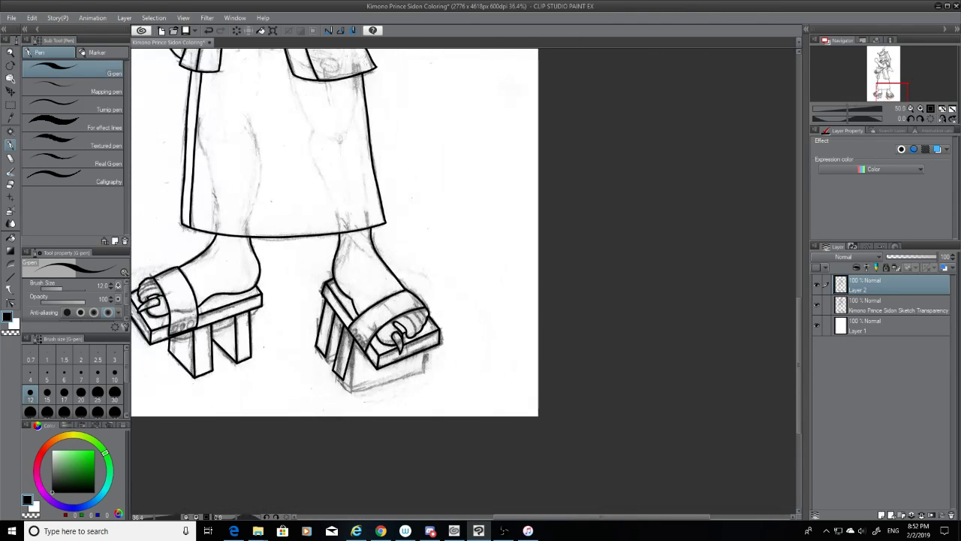
scroll(193, 321, up, 1)
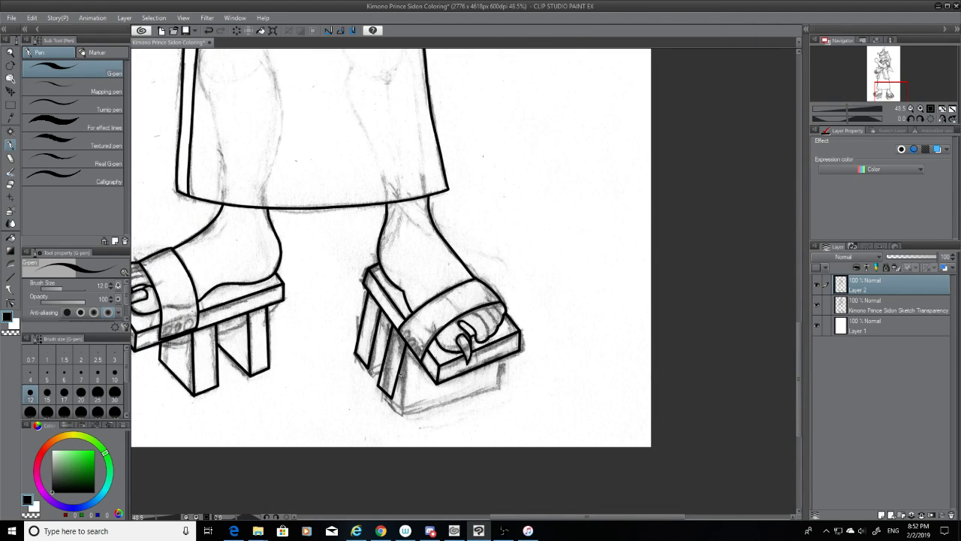
key(ctrl+z)
key(ctrl+z)
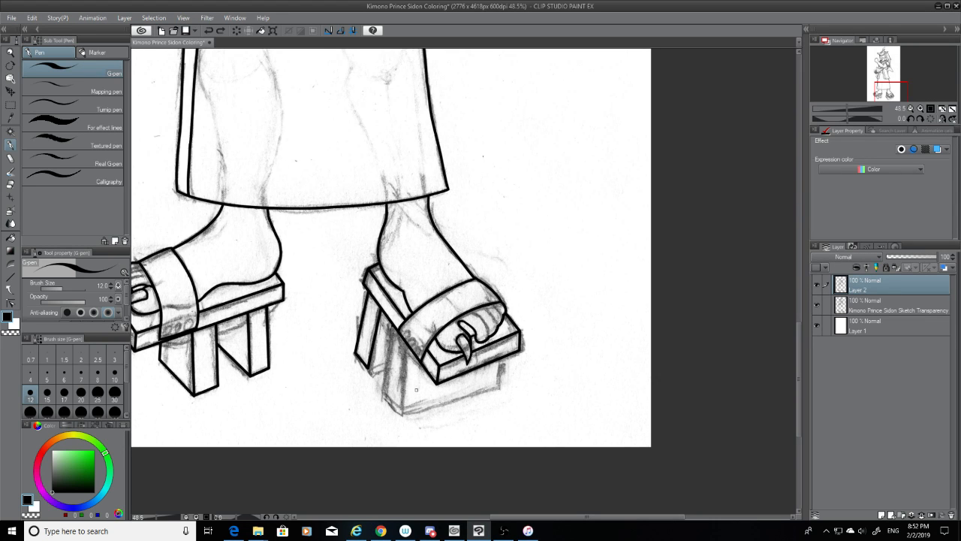
Undo the rear support's bottom and inner edges and ink them again with straight lines
scroll(399, 353, up, 5)
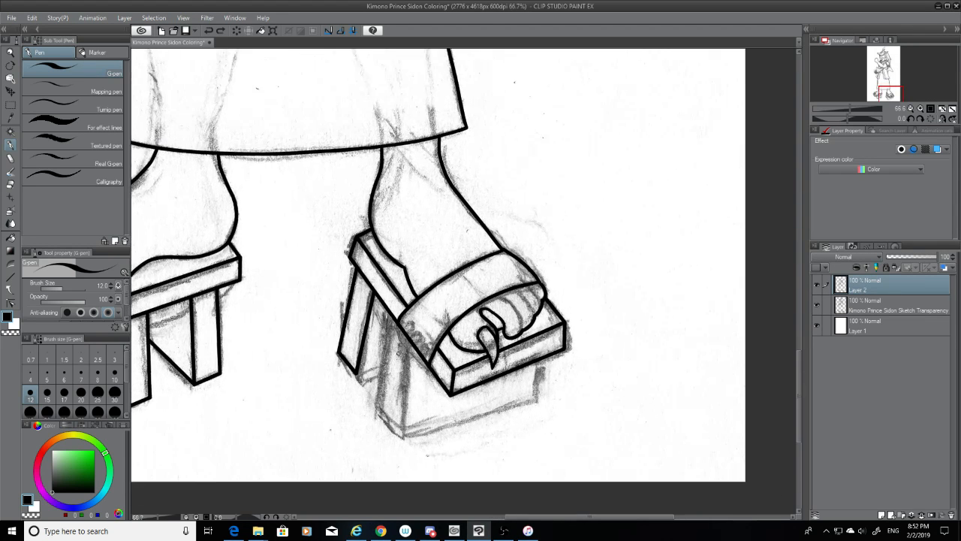
scroll(402, 338, up, 1)
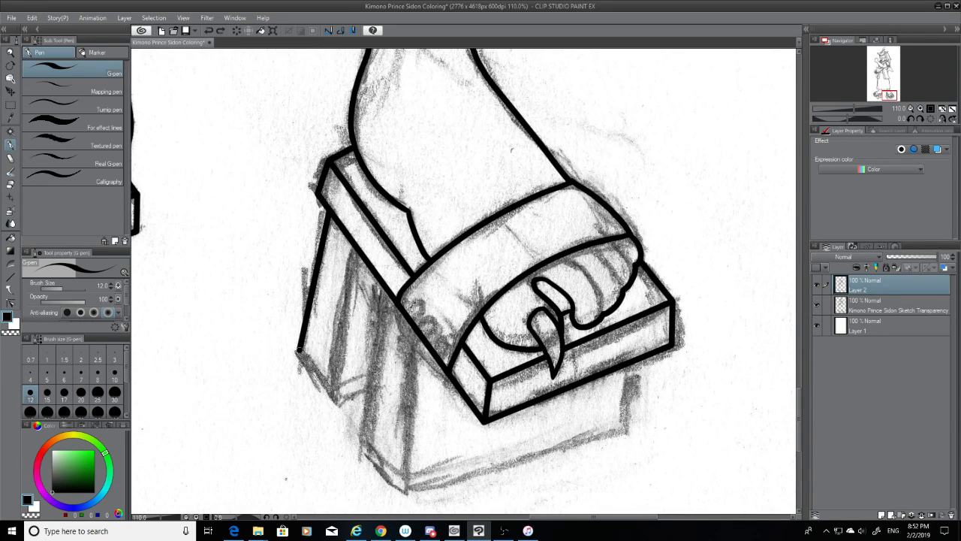
click(330, 389)
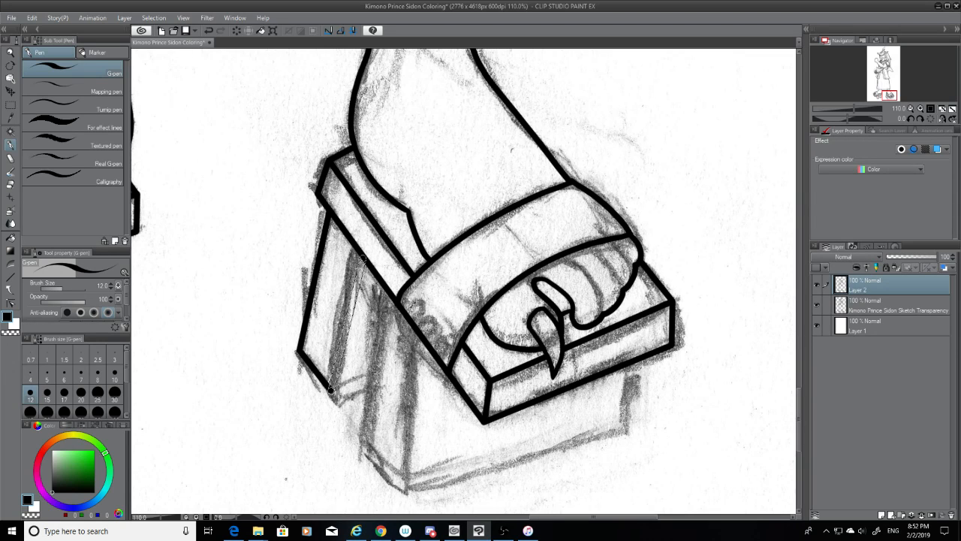
click(363, 258)
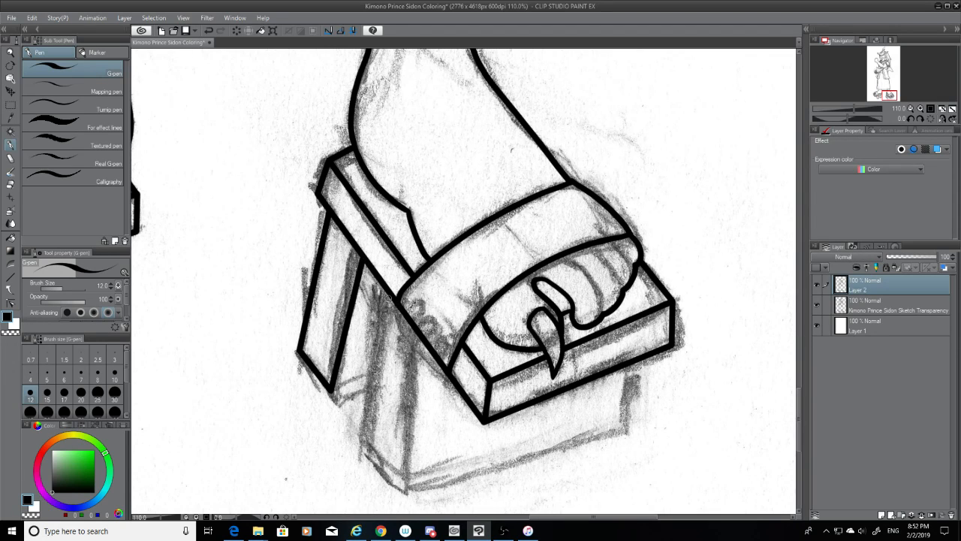
Try inking the front support's side face again, slanting its outer edge further outward, and compare it with the first sandal
drag(391, 298, 350, 428)
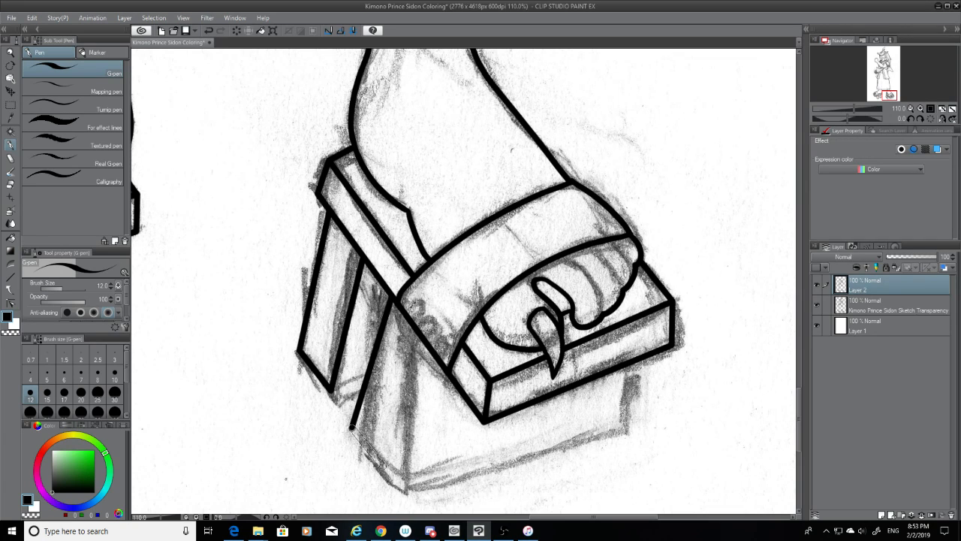
shift+click(383, 466)
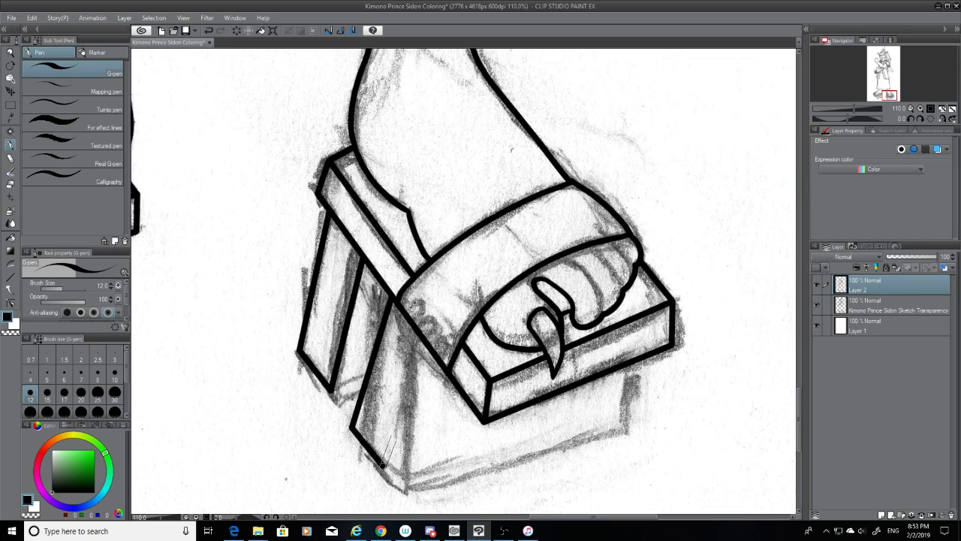
shift+click(421, 333)
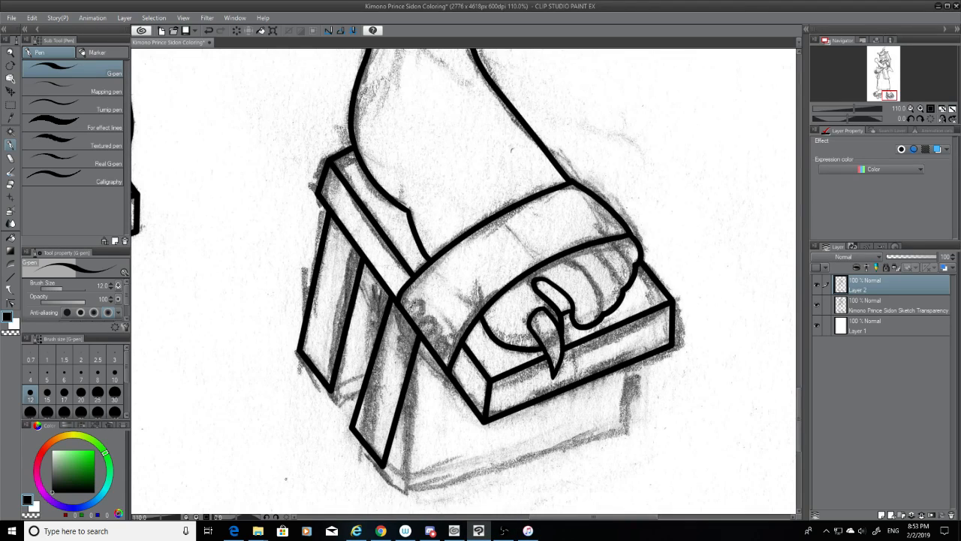
scroll(495, 474, down, 3)
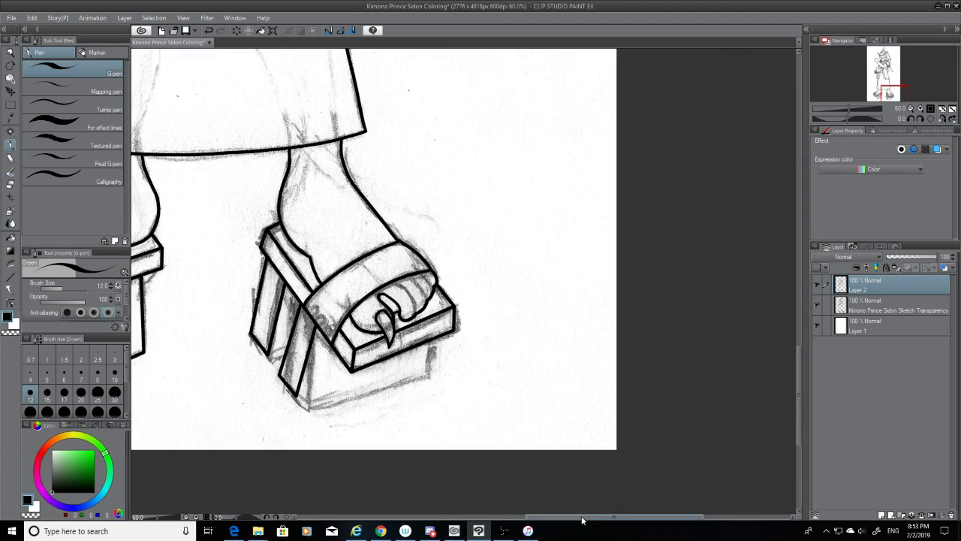
drag(581, 516, 529, 513)
scroll(515, 410, up, 1)
scroll(380, 301, up, 2)
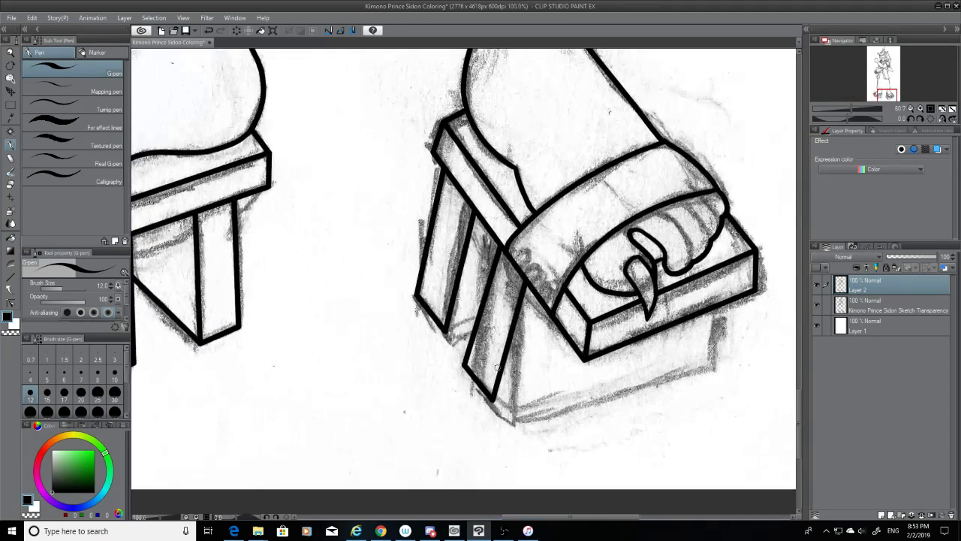
Undo back to the rear support's outer edge and redraw its bottom and inner edges with straight lines
scroll(380, 300, down, 3)
scroll(380, 301, up, 2)
mouse_move(534, 319)
mouse_down()
mouse_move(485, 340)
mouse_move(477, 354)
mouse_up()
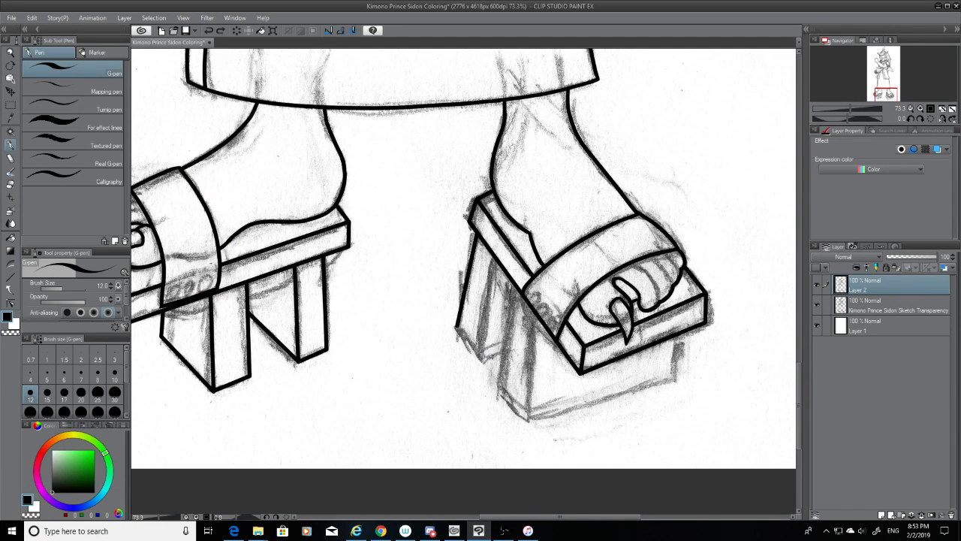
drag(490, 285, 476, 345)
drag(496, 262, 478, 347)
key(ctrl+z)
key(ctrl+y)
key(ctrl+z)
key(ctrl+y)
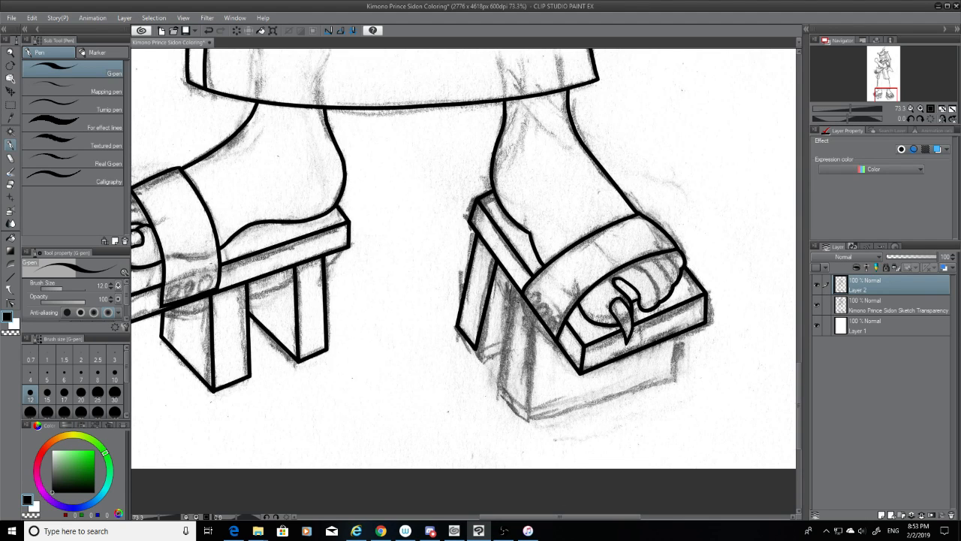
Try inking the front support's narrow side face and its long lower front edge beneath the toes
drag(514, 284, 493, 379)
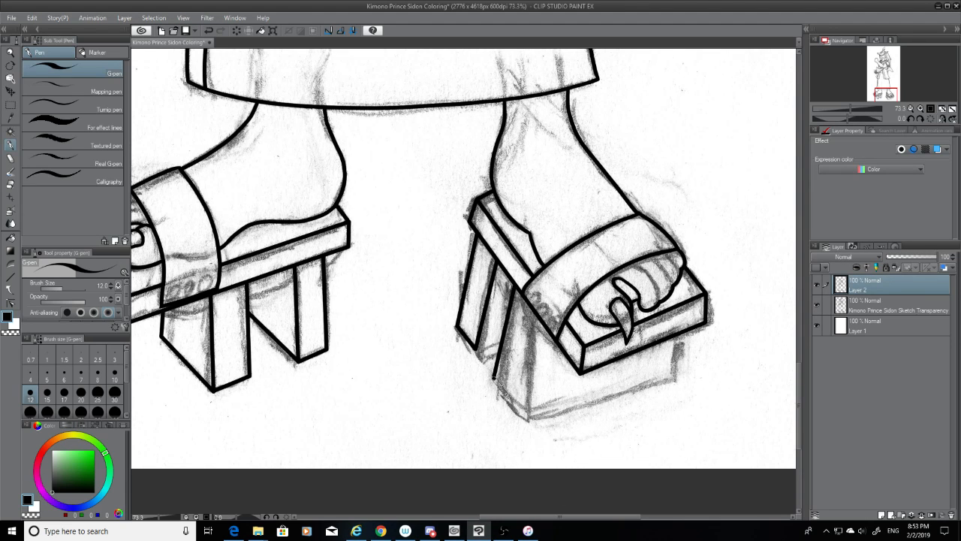
drag(513, 397, 532, 308)
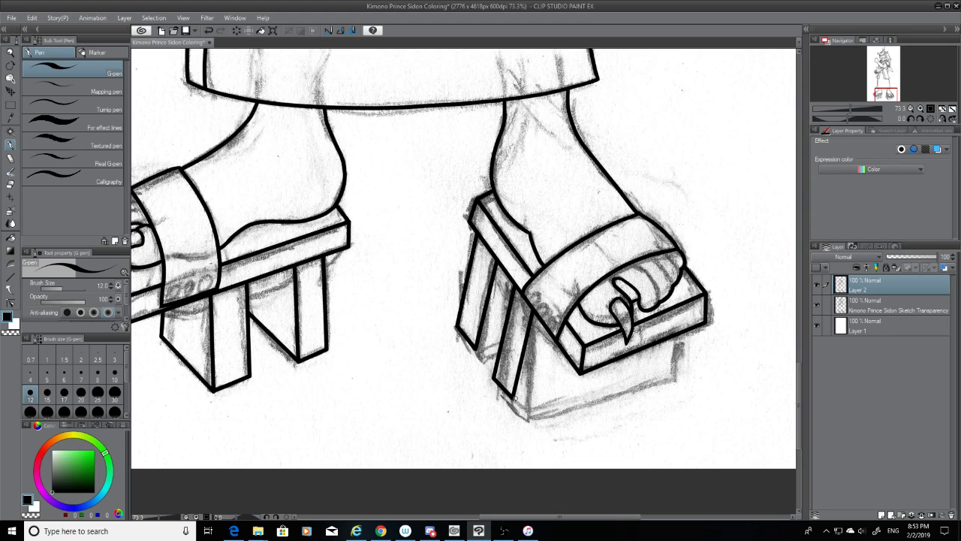
drag(513, 396, 664, 370)
scroll(510, 406, down, 4)
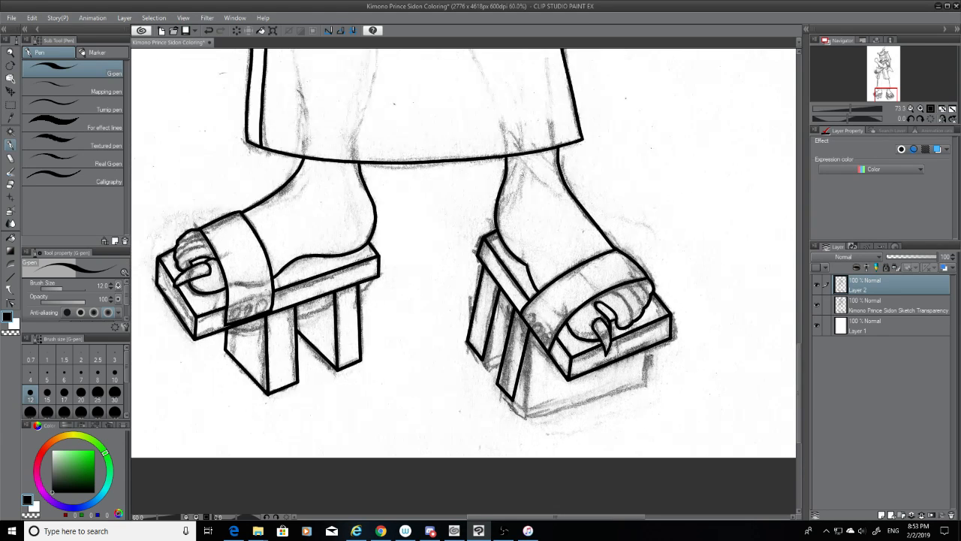
scroll(510, 406, up, 4)
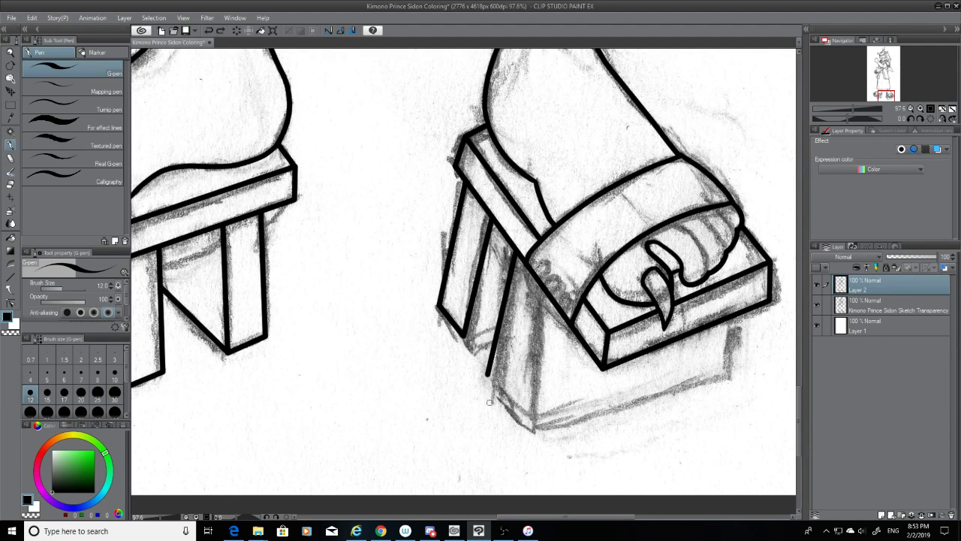
Try a longer version of the front support's side face, extending its outer edge further down before closing the shape
key(ctrl+z)
shift+click(480, 387)
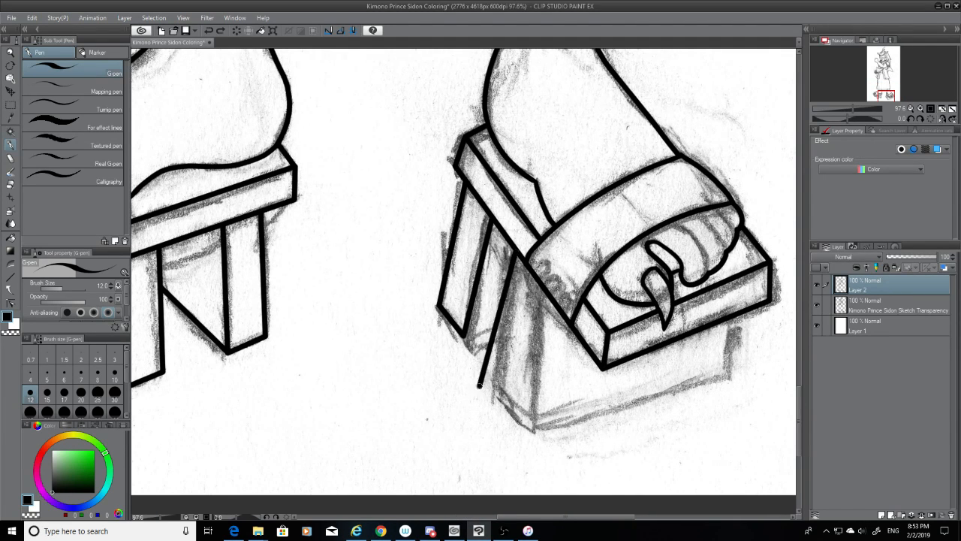
shift+click(505, 410)
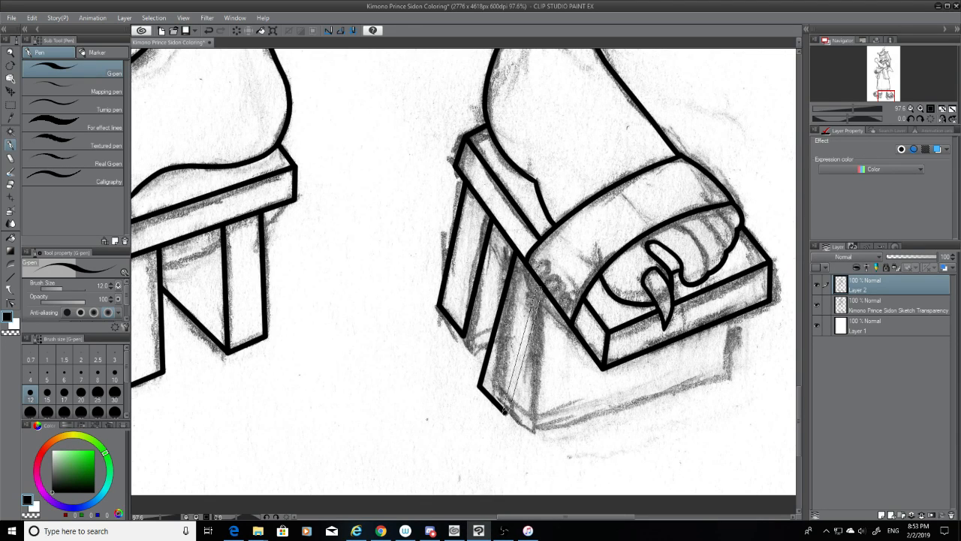
shift+click(541, 286)
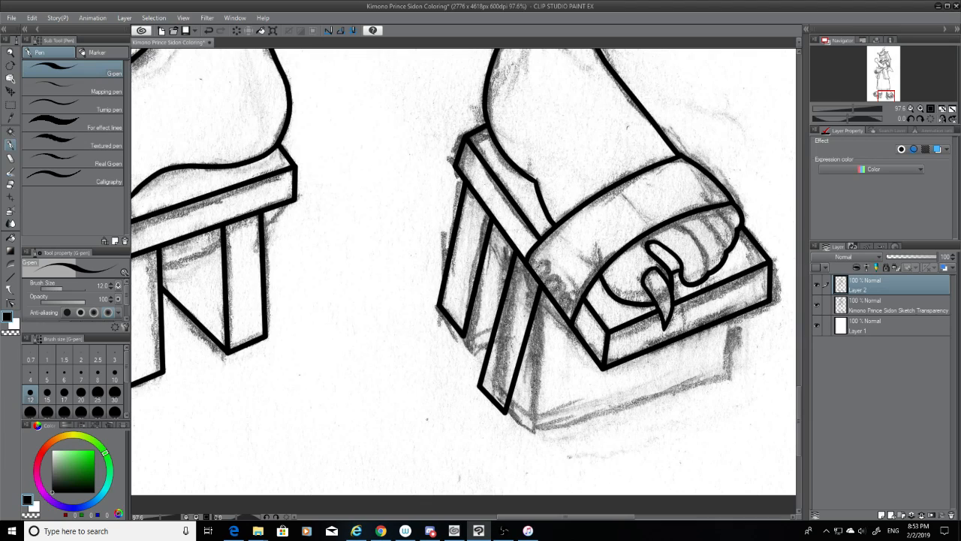
scroll(601, 353, down, 3)
scroll(600, 353, up, 2)
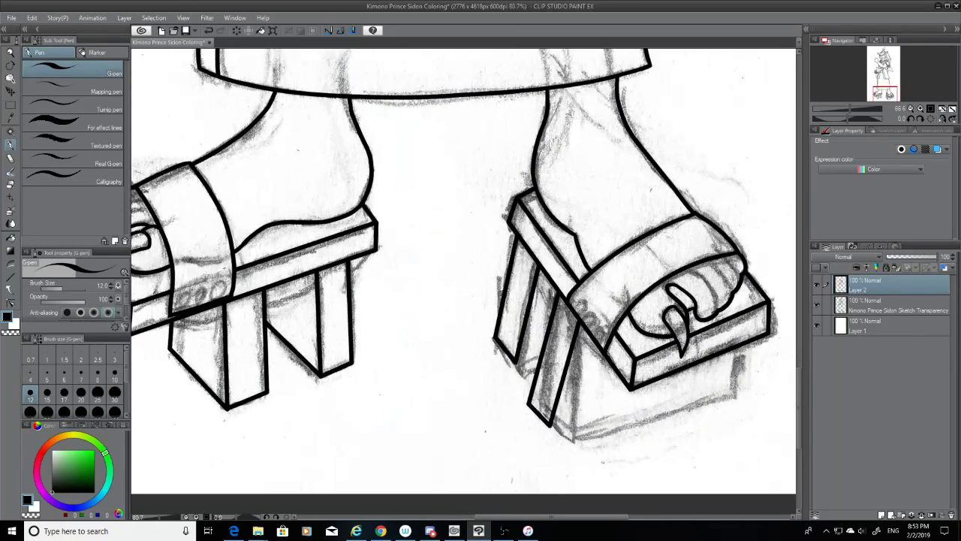
Undo the long side face, redraw it shorter on the front support, and ink the support's long lower front edge
key(ctrl+z)
key(ctrl+z)
key(ctrl+z)
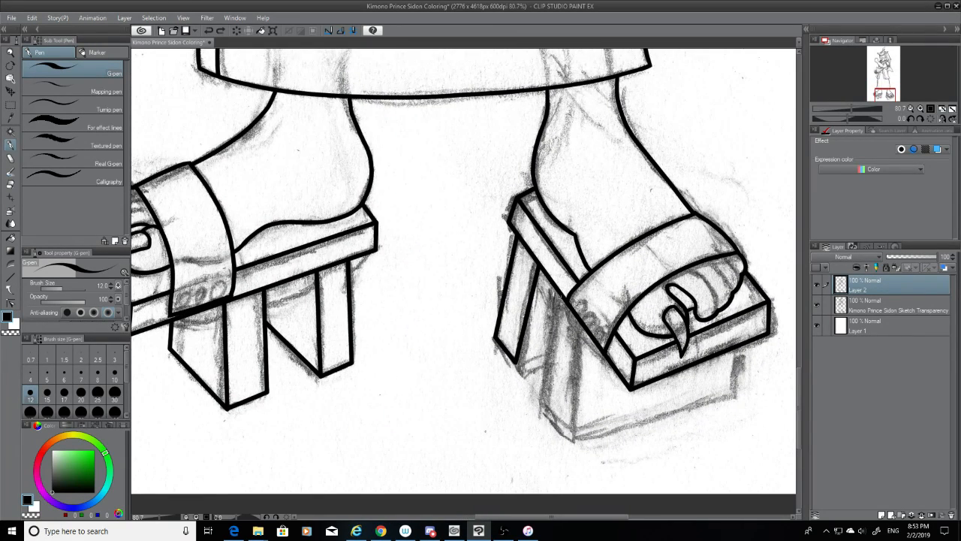
shift+click(529, 391)
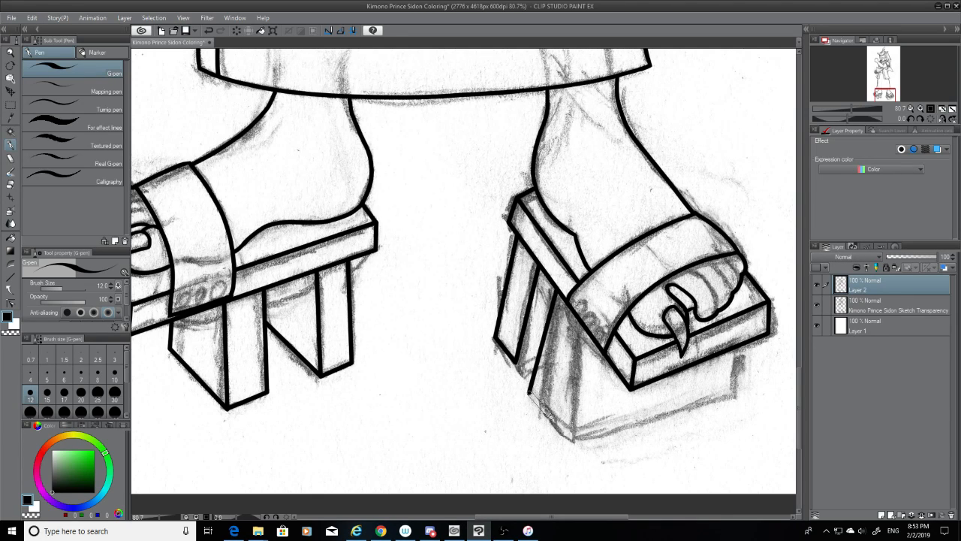
mouse_move(529, 391)
mouse_down()
mouse_move(557, 380)
mouse_move(576, 317)
mouse_up()
key(ctrl+z)
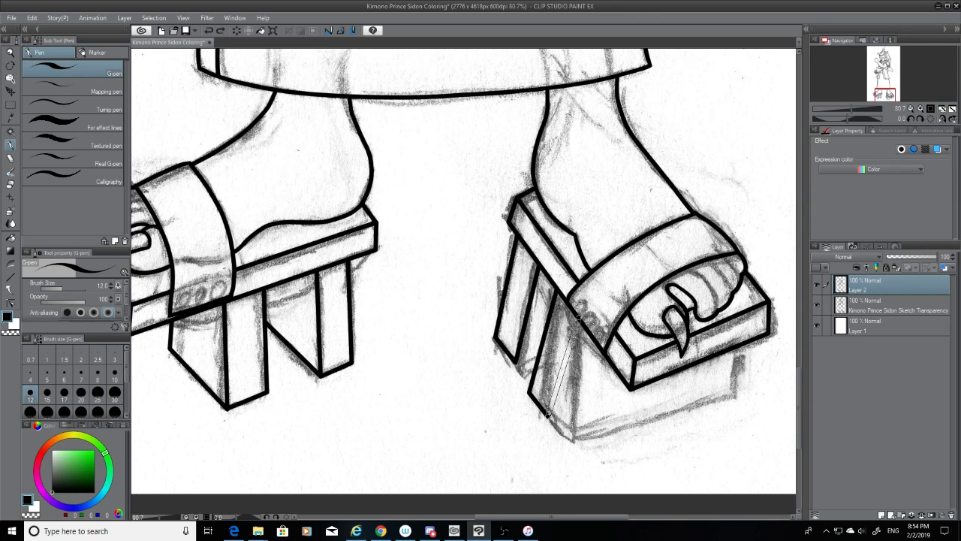
key(ctrl+y)
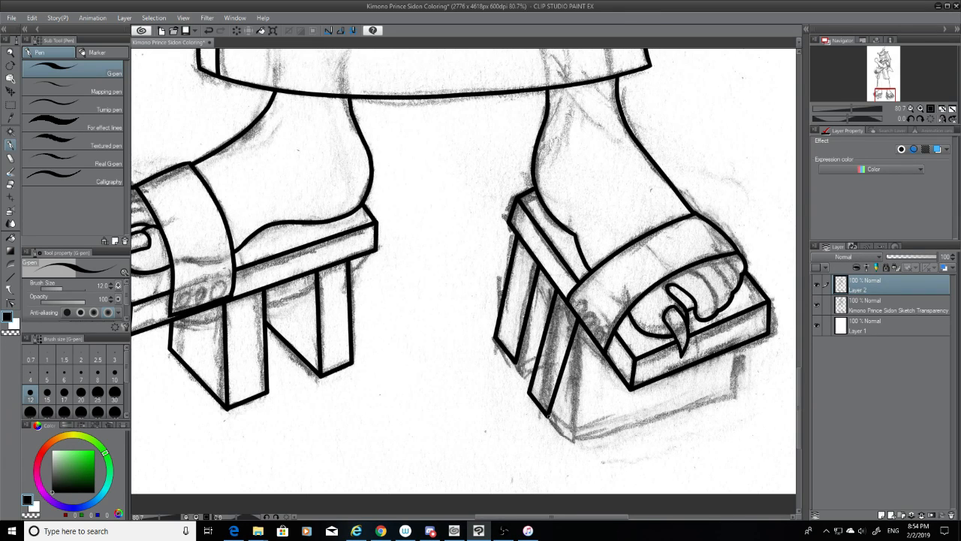
drag(548, 417, 716, 387)
scroll(715, 387, down, 4)
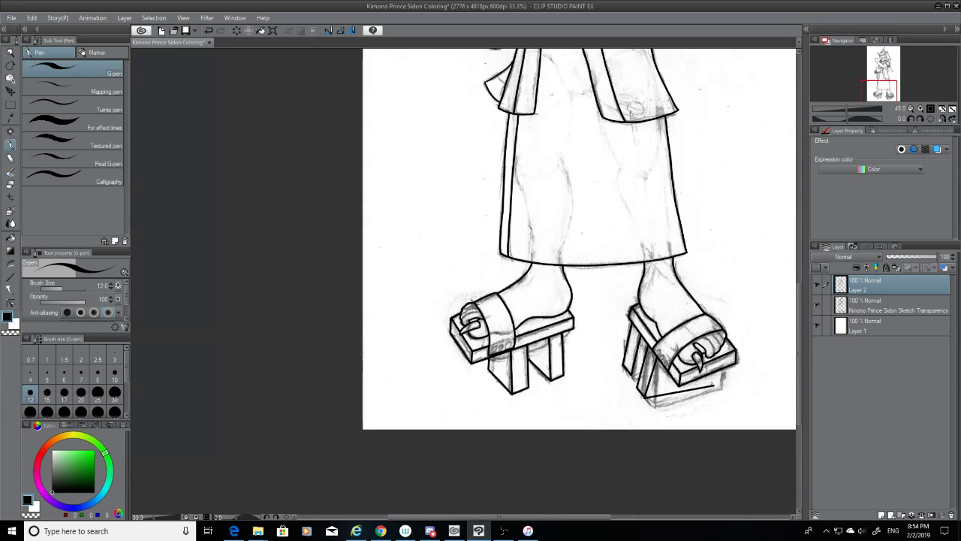
Undo the inked lines of both the front and rear supports under the second foot's sandal
key(ctrl+z)
key(ctrl+z)
key(ctrl+z)
key(ctrl+z)
key(ctrl+z)
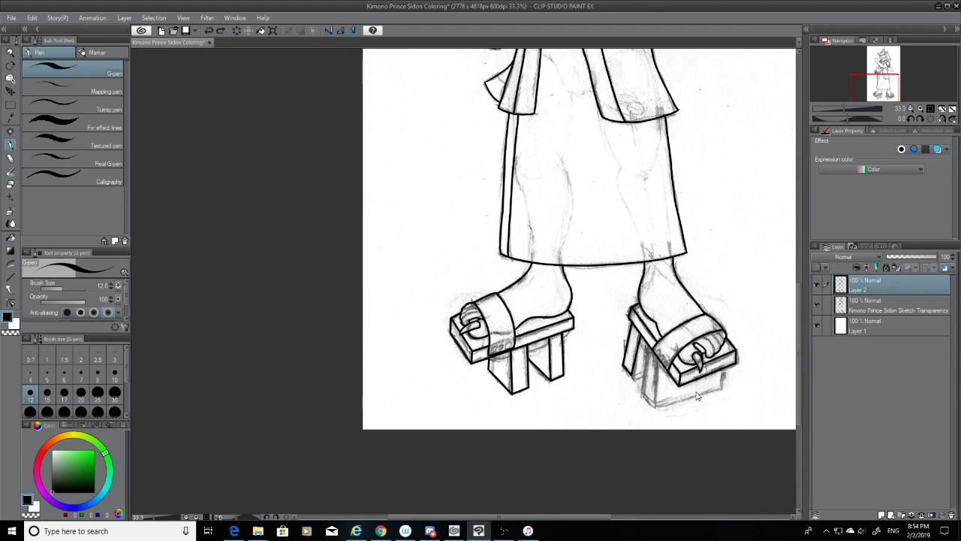
scroll(685, 387, up, 5)
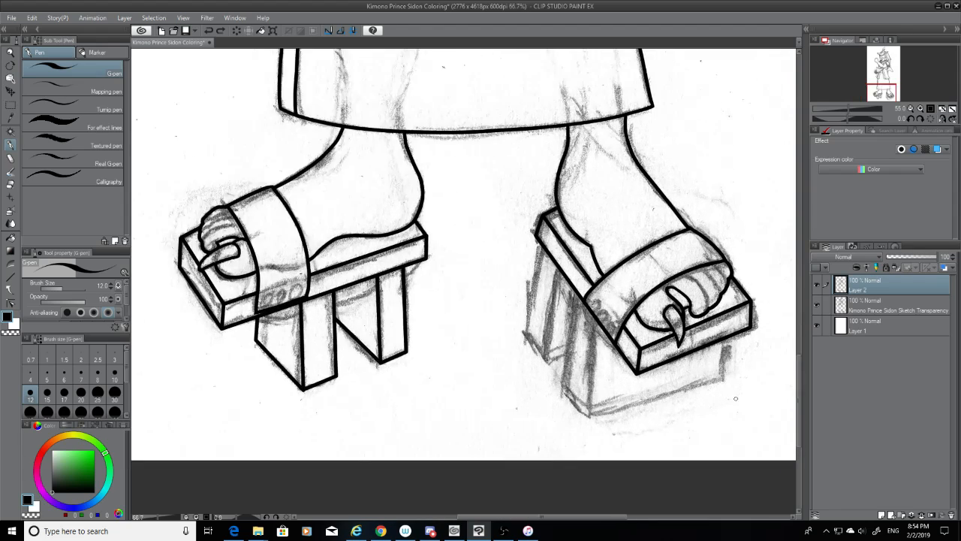
scroll(471, 293, down, 2)
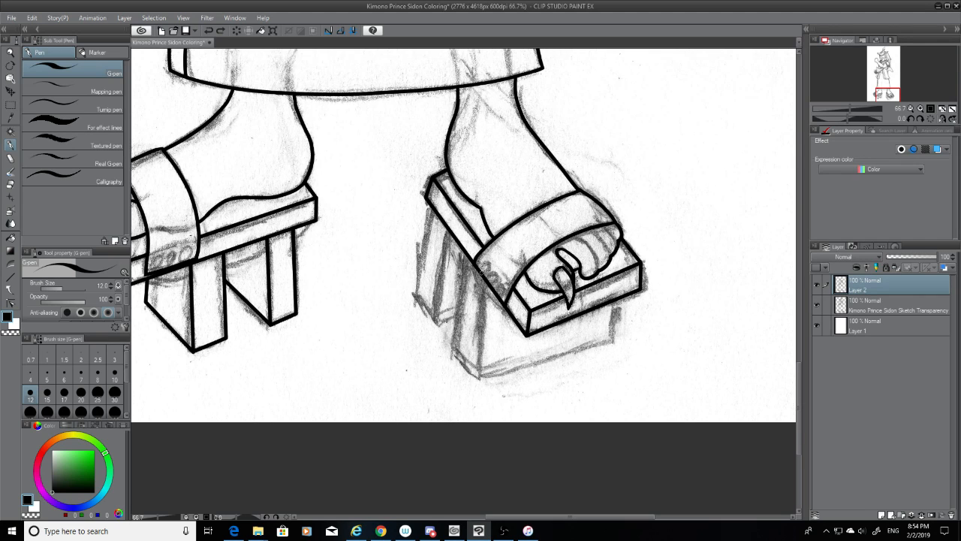
Ink the front support's large front face with straight lines: the corner edge, the long lower edge and the short far edge
mouse_move(482, 273)
mouse_down()
mouse_move(474, 373)
mouse_move(629, 374)
mouse_up()
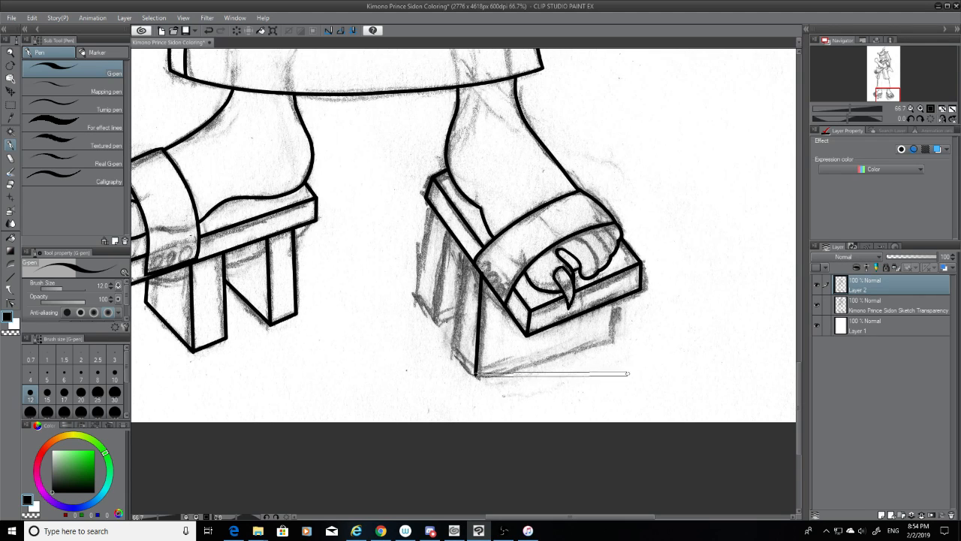
key(ctrl+z)
mouse_move(482, 274)
mouse_down()
mouse_move(474, 375)
mouse_move(638, 351)
mouse_move(613, 340)
mouse_up()
drag(613, 341, 612, 303)
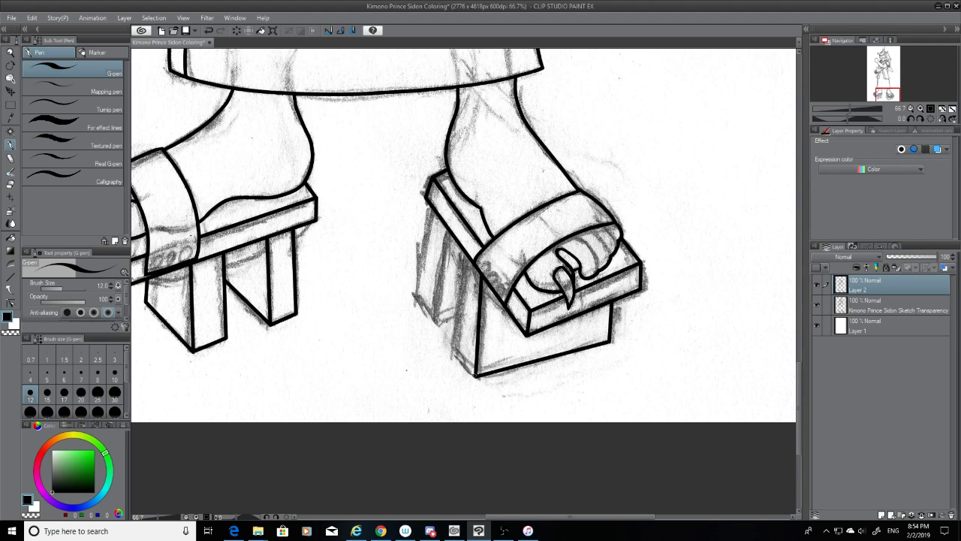
Ink the front support's narrow side face, redrawing its outer edge until it meets the underside of the sandal's sole
drag(476, 375, 451, 345)
drag(452, 341, 465, 253)
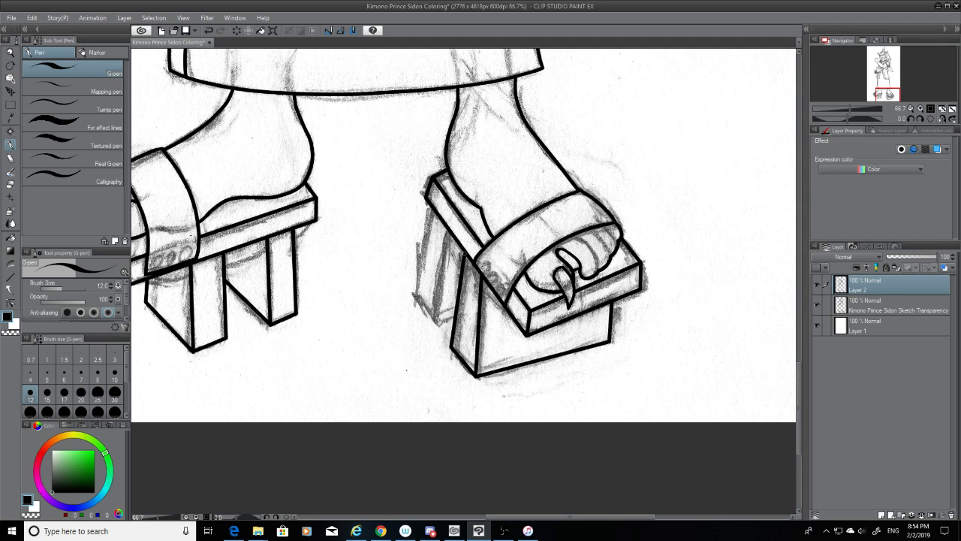
key(ctrl+z)
drag(451, 347, 463, 251)
scroll(476, 375, up, 4)
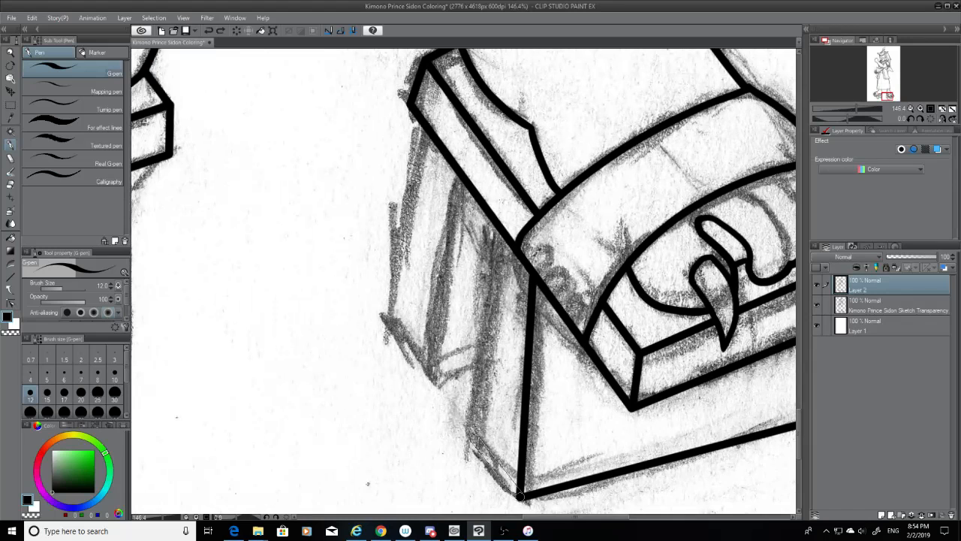
mouse_move(518, 495)
mouse_down()
mouse_move(471, 436)
mouse_move(495, 225)
mouse_up()
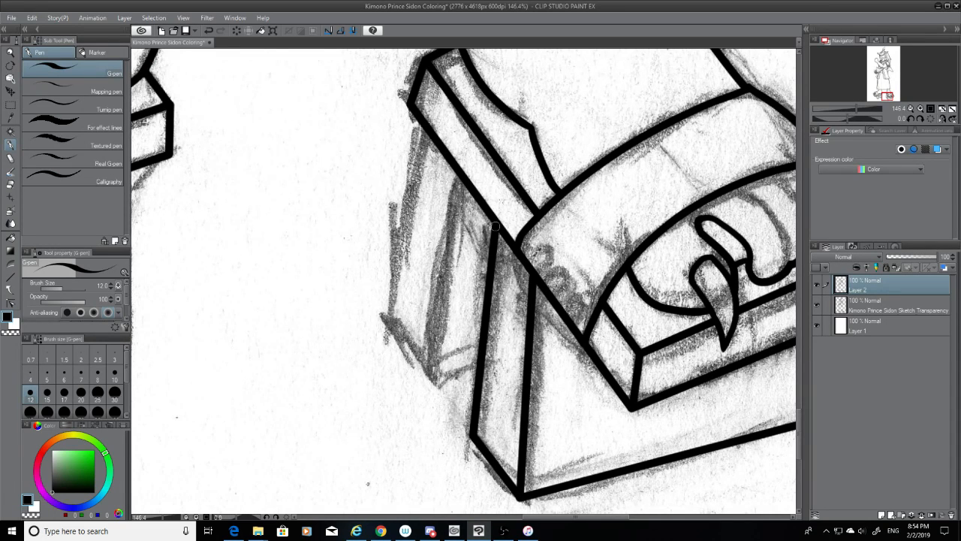
key(ctrl+z)
shift+click(493, 221)
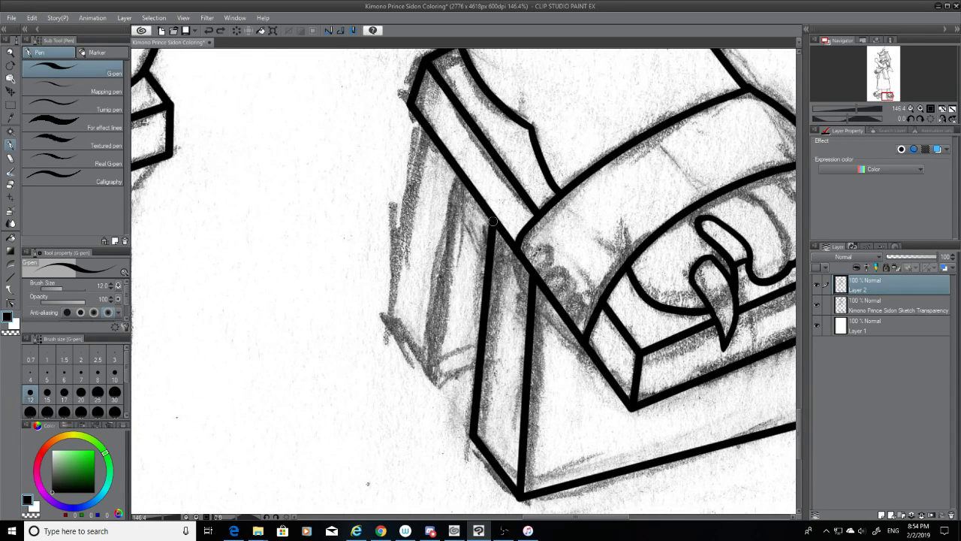
Ink the rear support's narrow side face and the short bottom edge running to the front support
scroll(365, 241, down, 3)
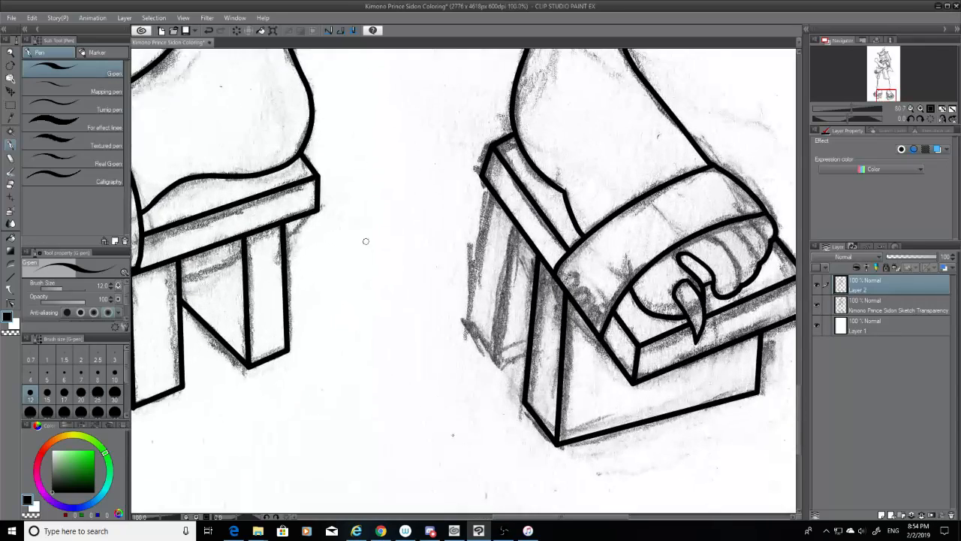
scroll(365, 241, up, 1)
mouse_move(546, 220)
mouse_down()
mouse_move(528, 383)
mouse_move(486, 342)
mouse_up()
drag(486, 342, 512, 178)
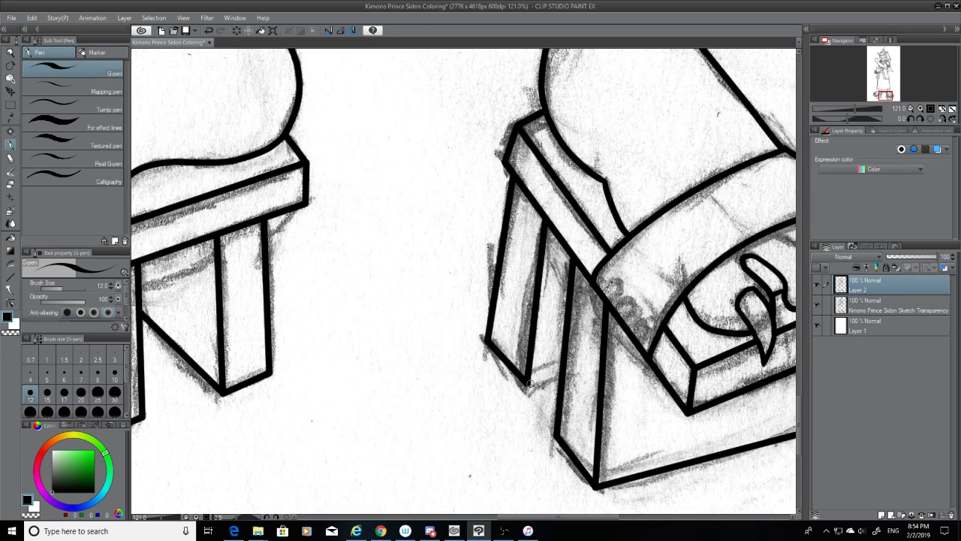
drag(530, 383, 562, 376)
Hide the sketch layer, undo the rear support's outer and bottom edges, and redraw them with a slightly narrower side face
scroll(529, 379, down, 6)
click(817, 304)
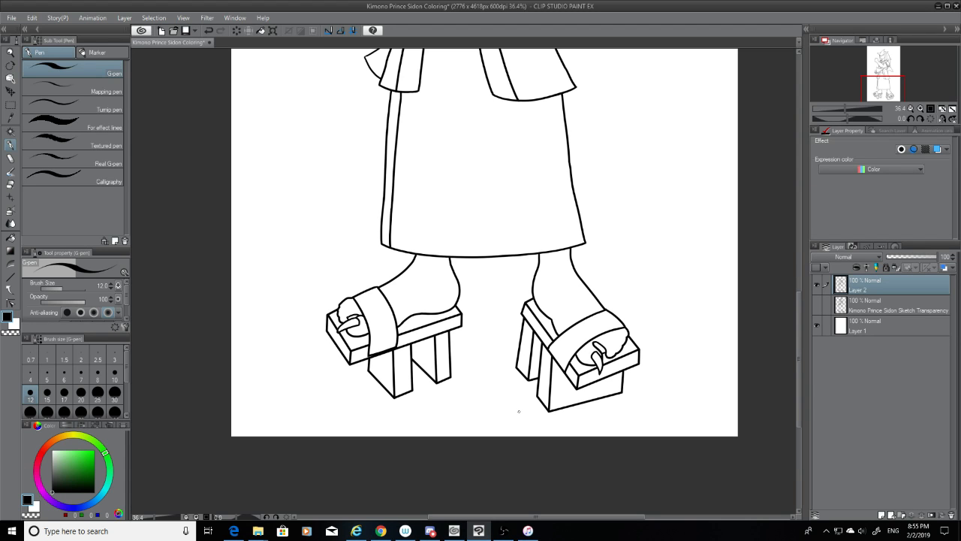
scroll(581, 409, up, 4)
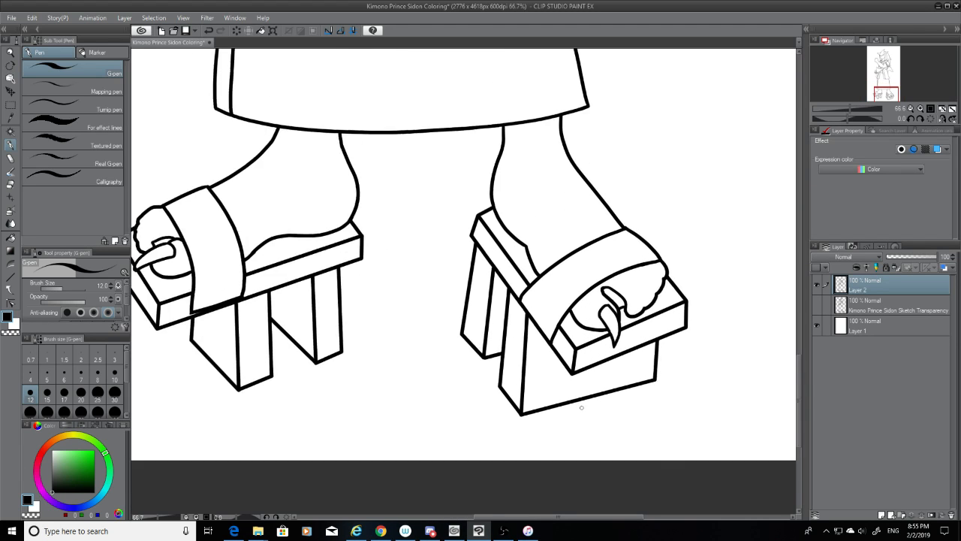
key(ctrl+z)
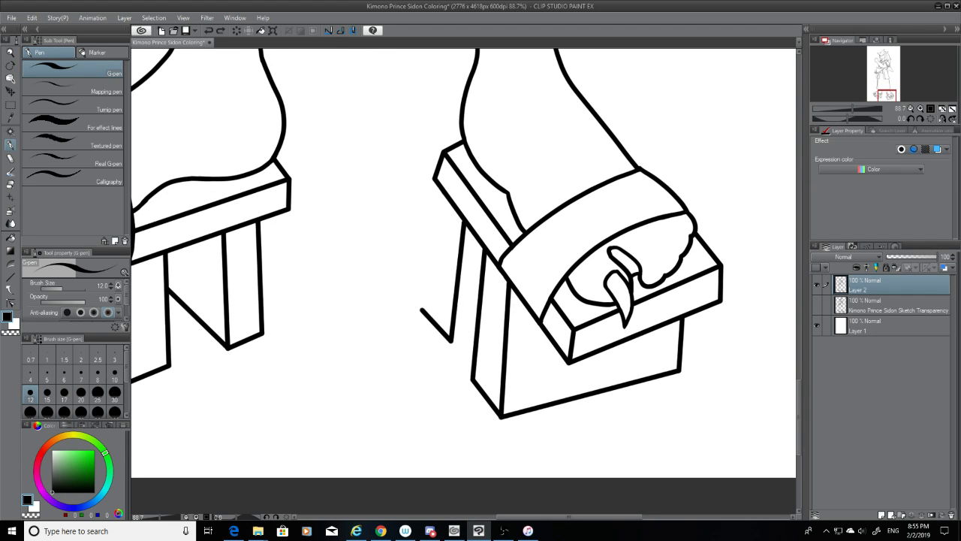
key(ctrl+z)
drag(426, 310, 450, 342)
mouse_move(450, 197)
mouse_down()
mouse_move(428, 311)
mouse_move(443, 194)
mouse_up()
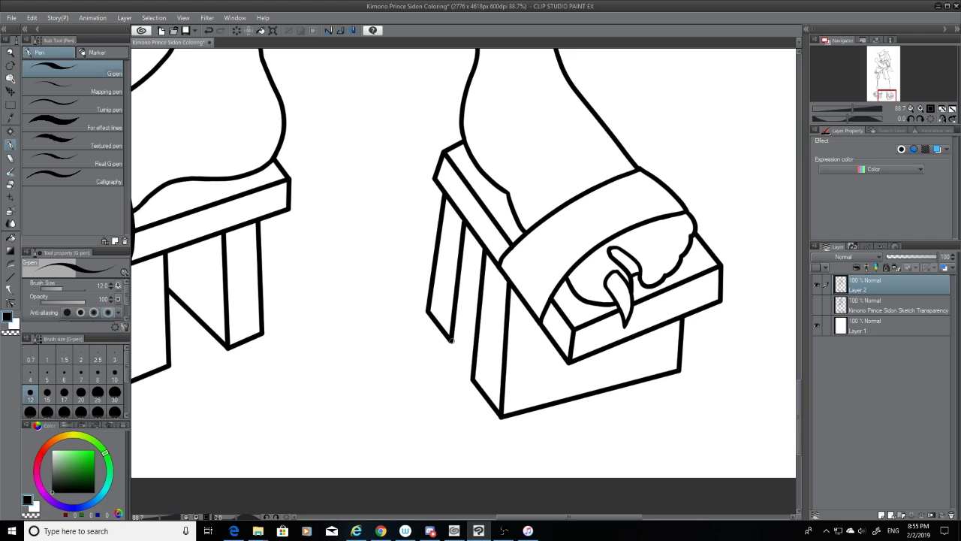
drag(451, 339, 476, 333)
Check the whole figure's line art on its own and make the sketch layer visible again
scroll(497, 346, down, 4)
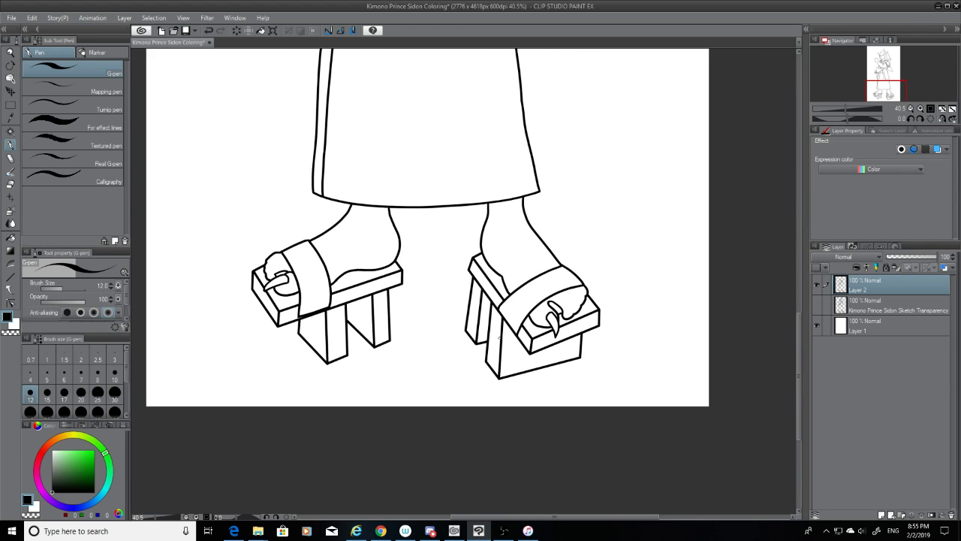
scroll(499, 336, down, 2)
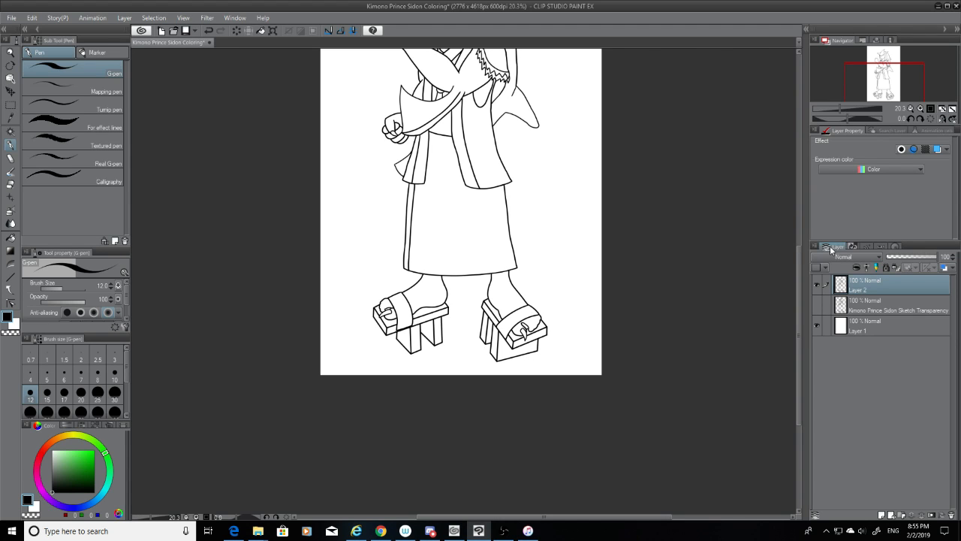
scroll(661, 300, down, 1)
scroll(586, 78, up, 1)
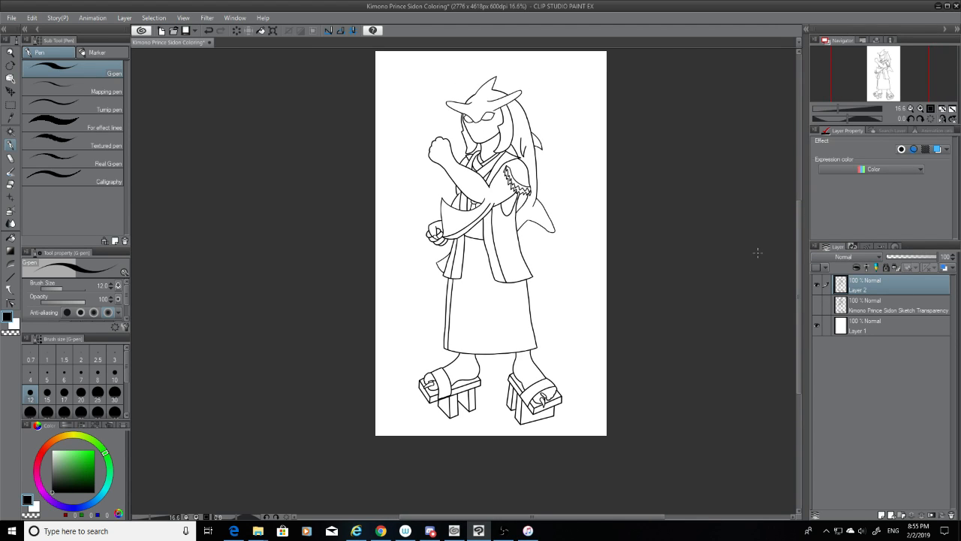
click(817, 305)
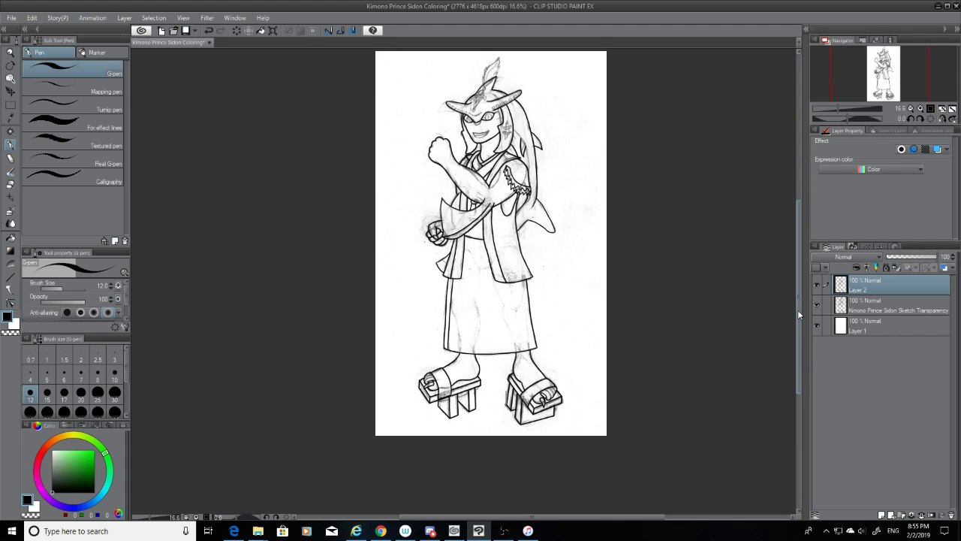
drag(797, 309, 800, 287)
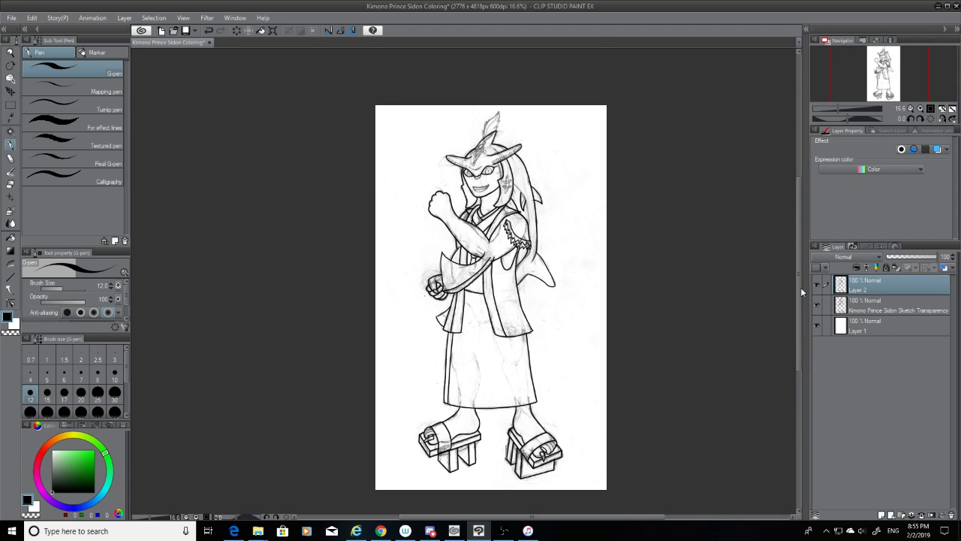